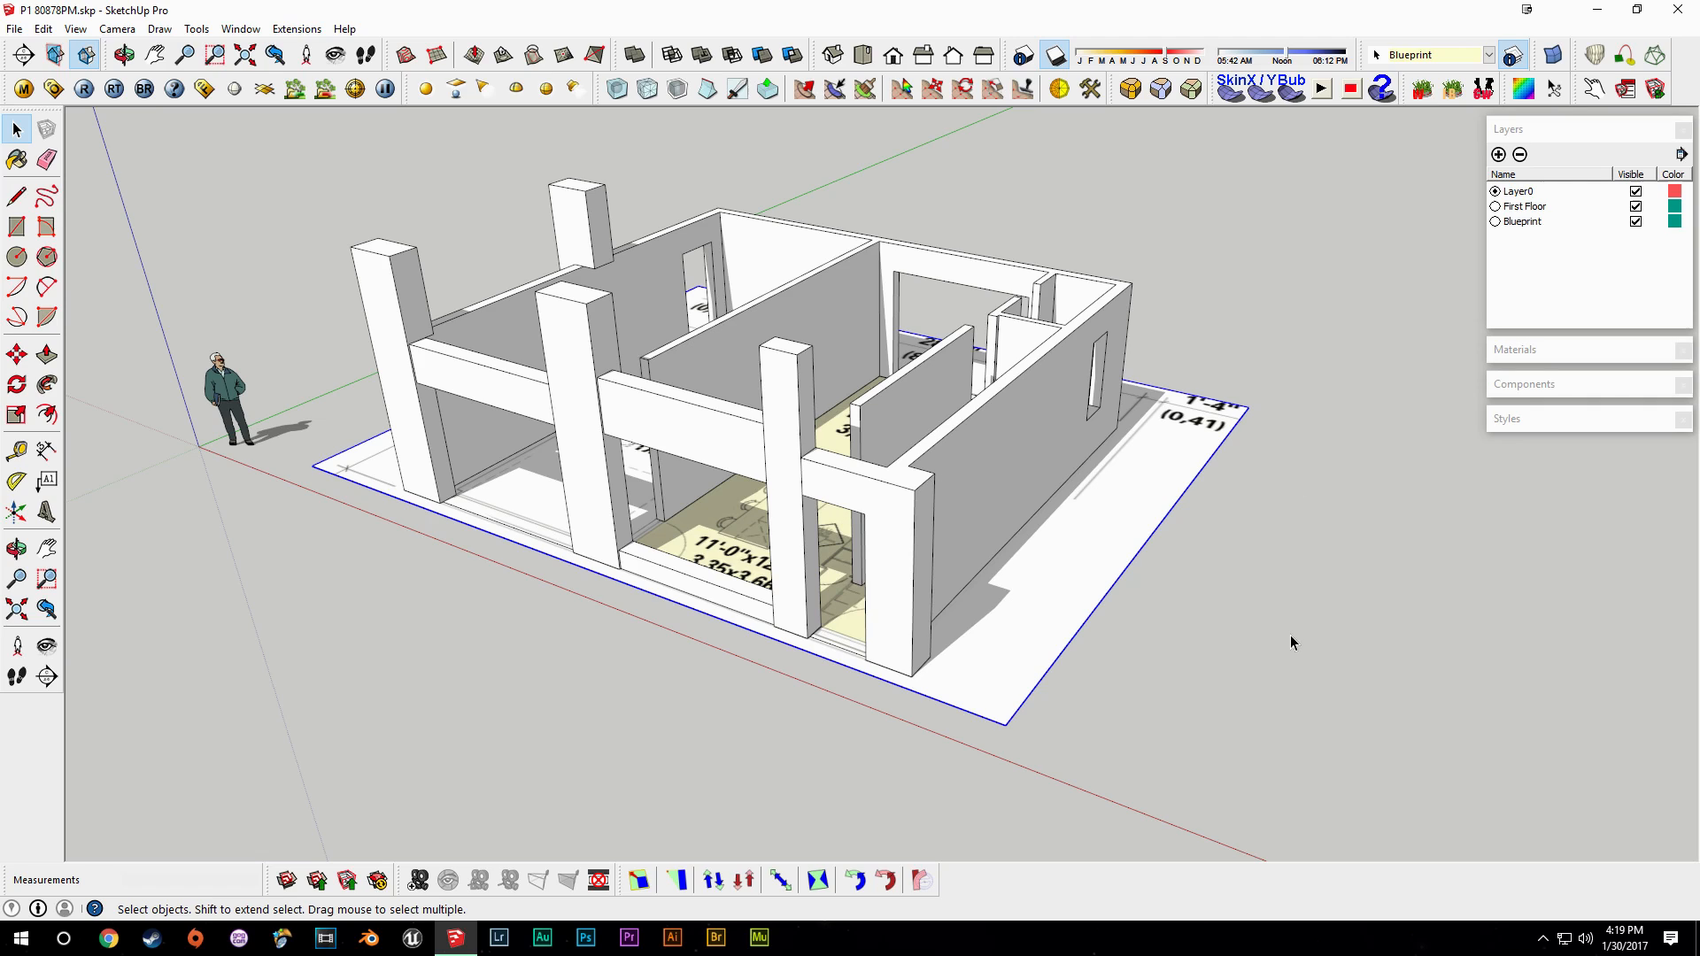
Hide and show the Blueprint layer to compare the first-floor walls with the plan.
{"action": "left_click", "coordinate": [1635, 223]}
{"action": "left_click", "coordinate": [1635, 222]}
{"action": "left_click", "coordinate": [1635, 222]}
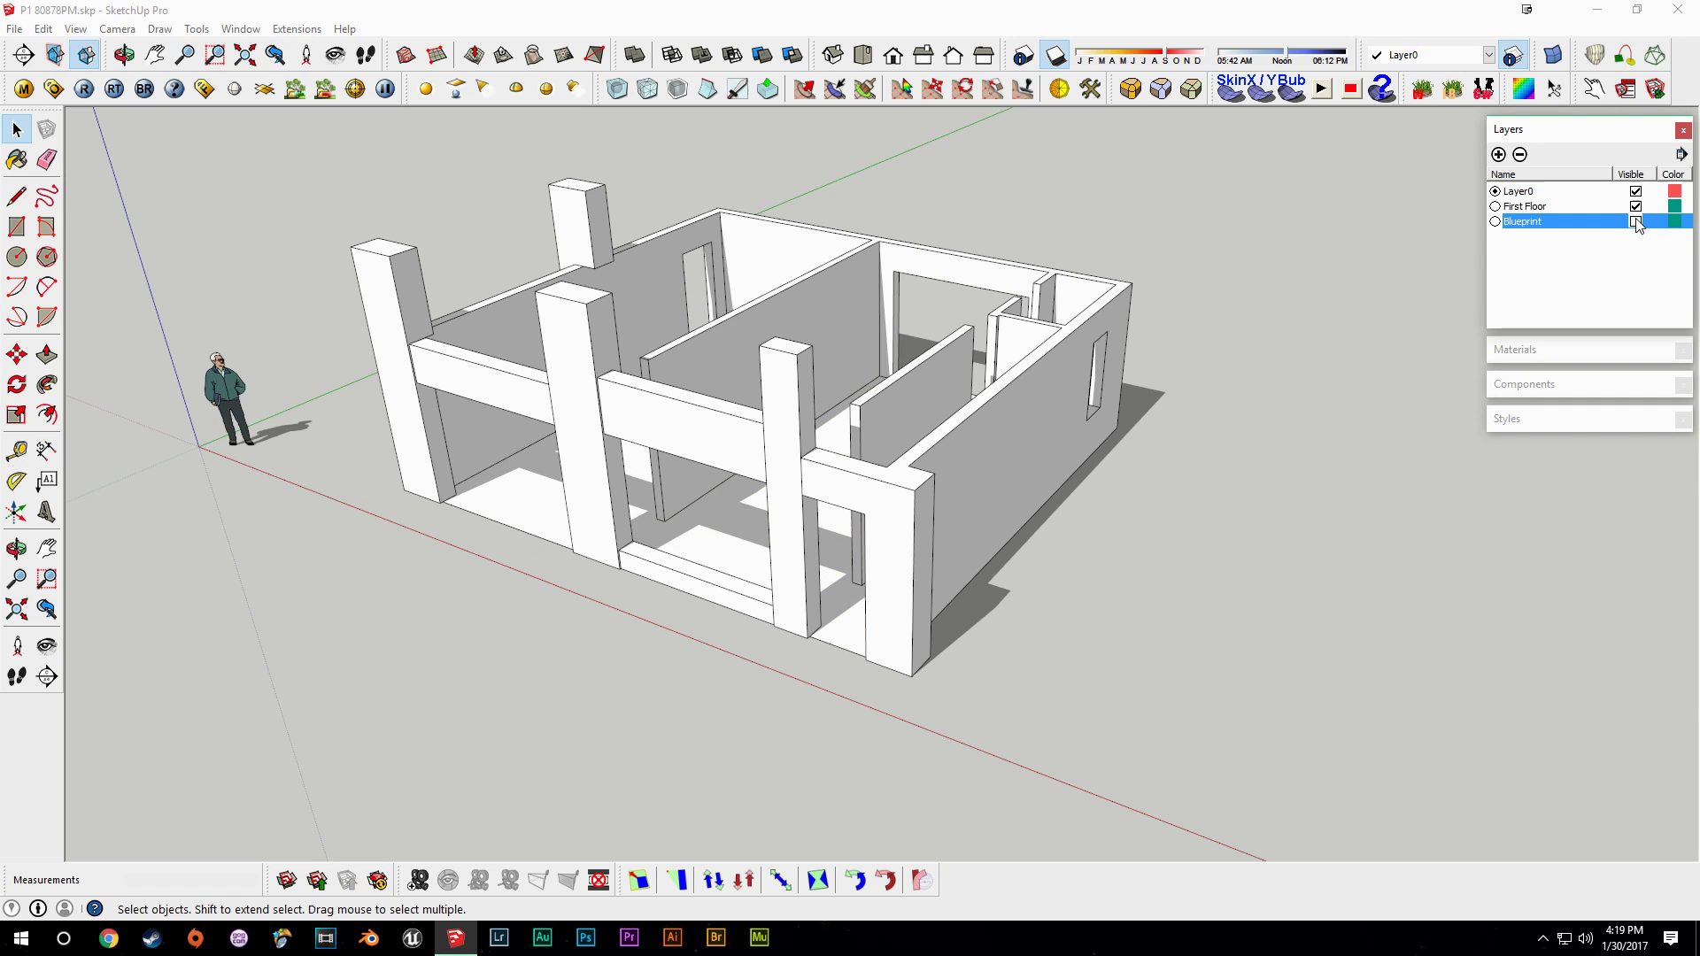
{"action": "left_click", "coordinate": [1635, 222]}
Import the floor plan picture 3.jpg as an image.
{"action": "left_click", "coordinate": [14, 28]}
{"action": "left_click", "coordinate": [103, 281]}
{"action": "left_click", "coordinate": [855, 390]}
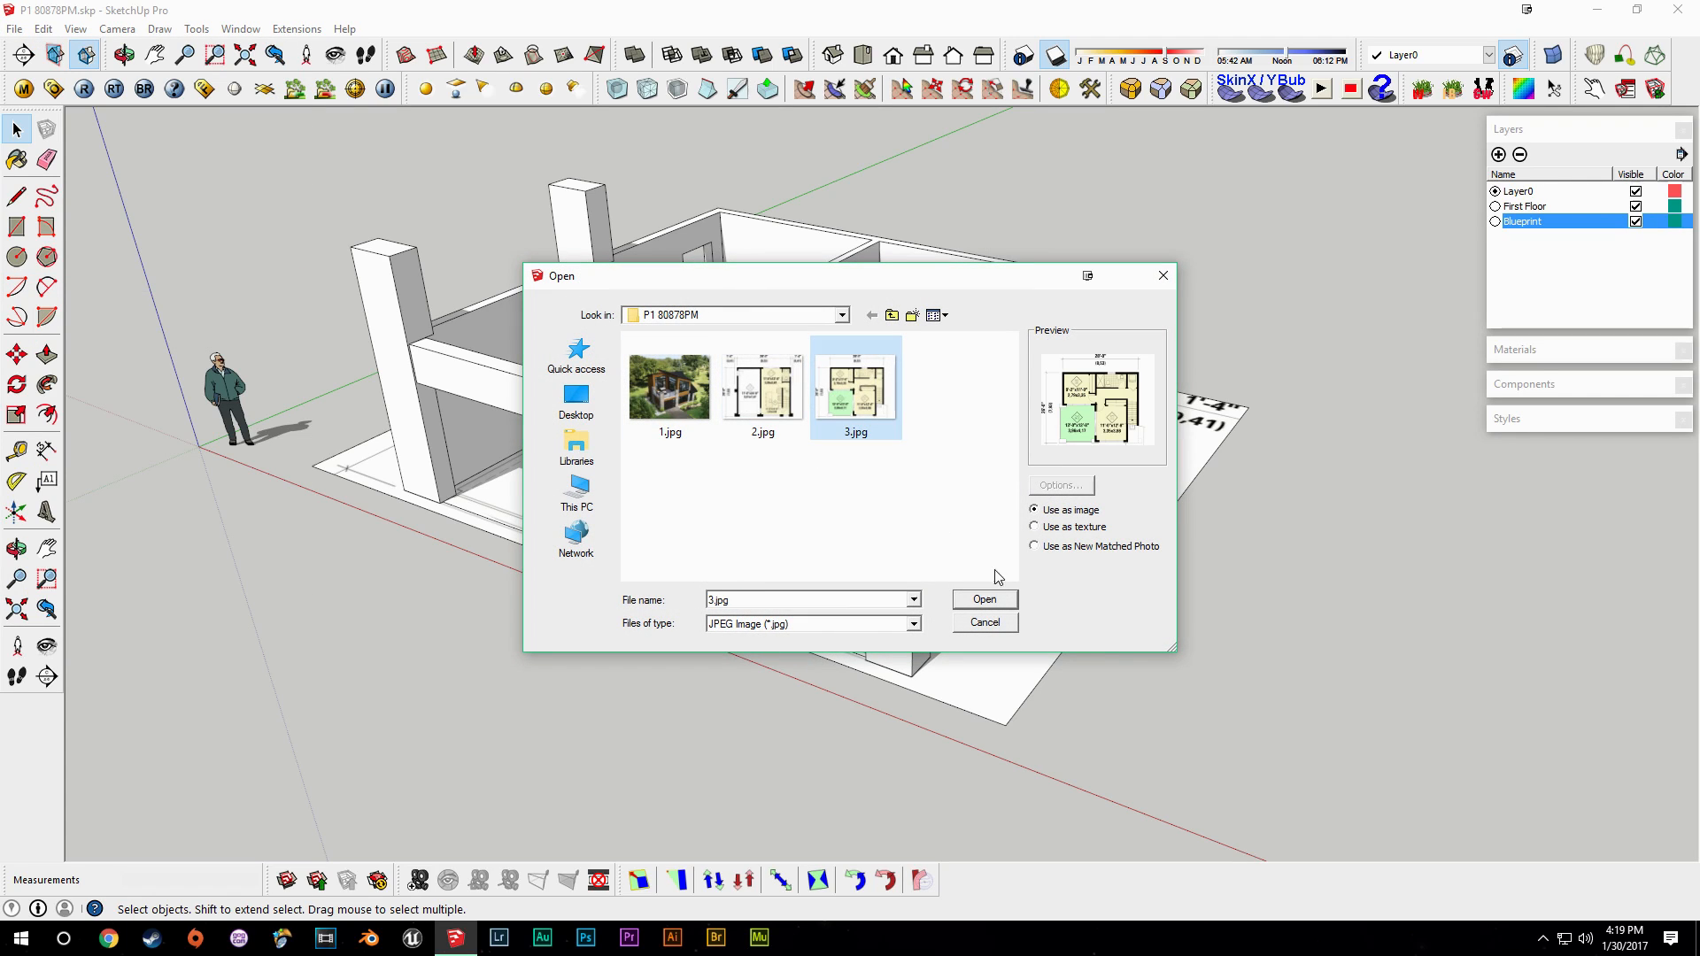
{"action": "left_click", "coordinate": [971, 606]}
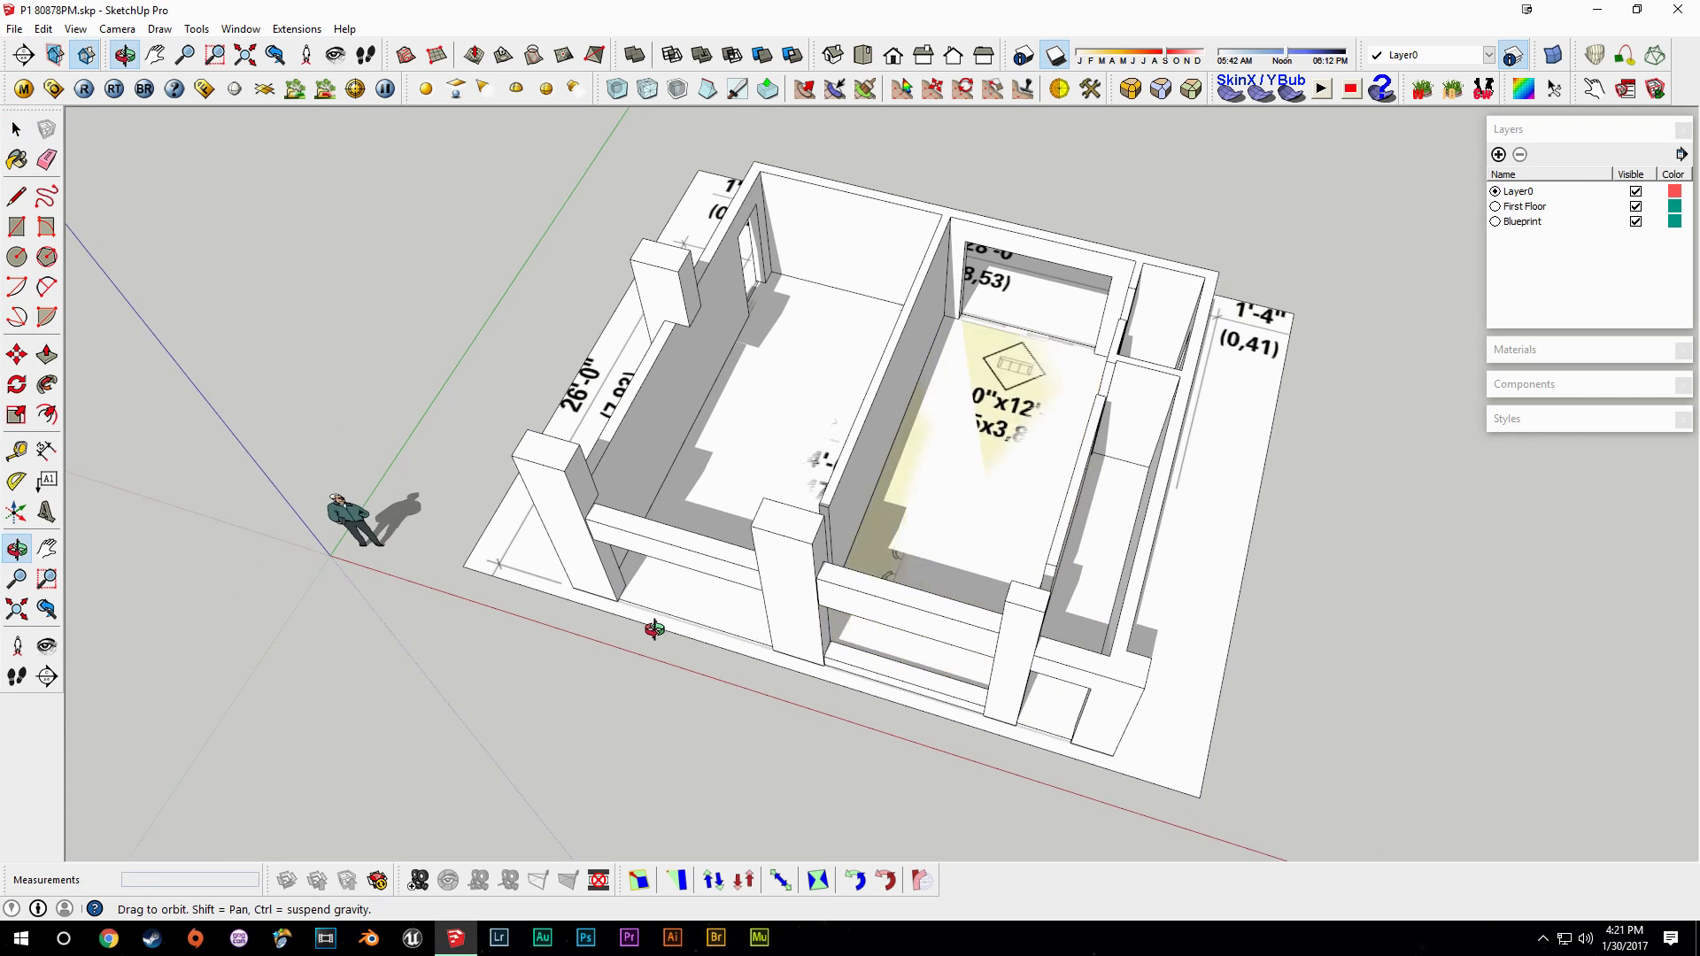
Place the imported plan over the ground blueprint, sizing it from one blueprint corner to the diagonally opposite corner.
{"action": "middle_click_drag", "start_coordinate": [795, 593], "coordinate": [567, 620]}
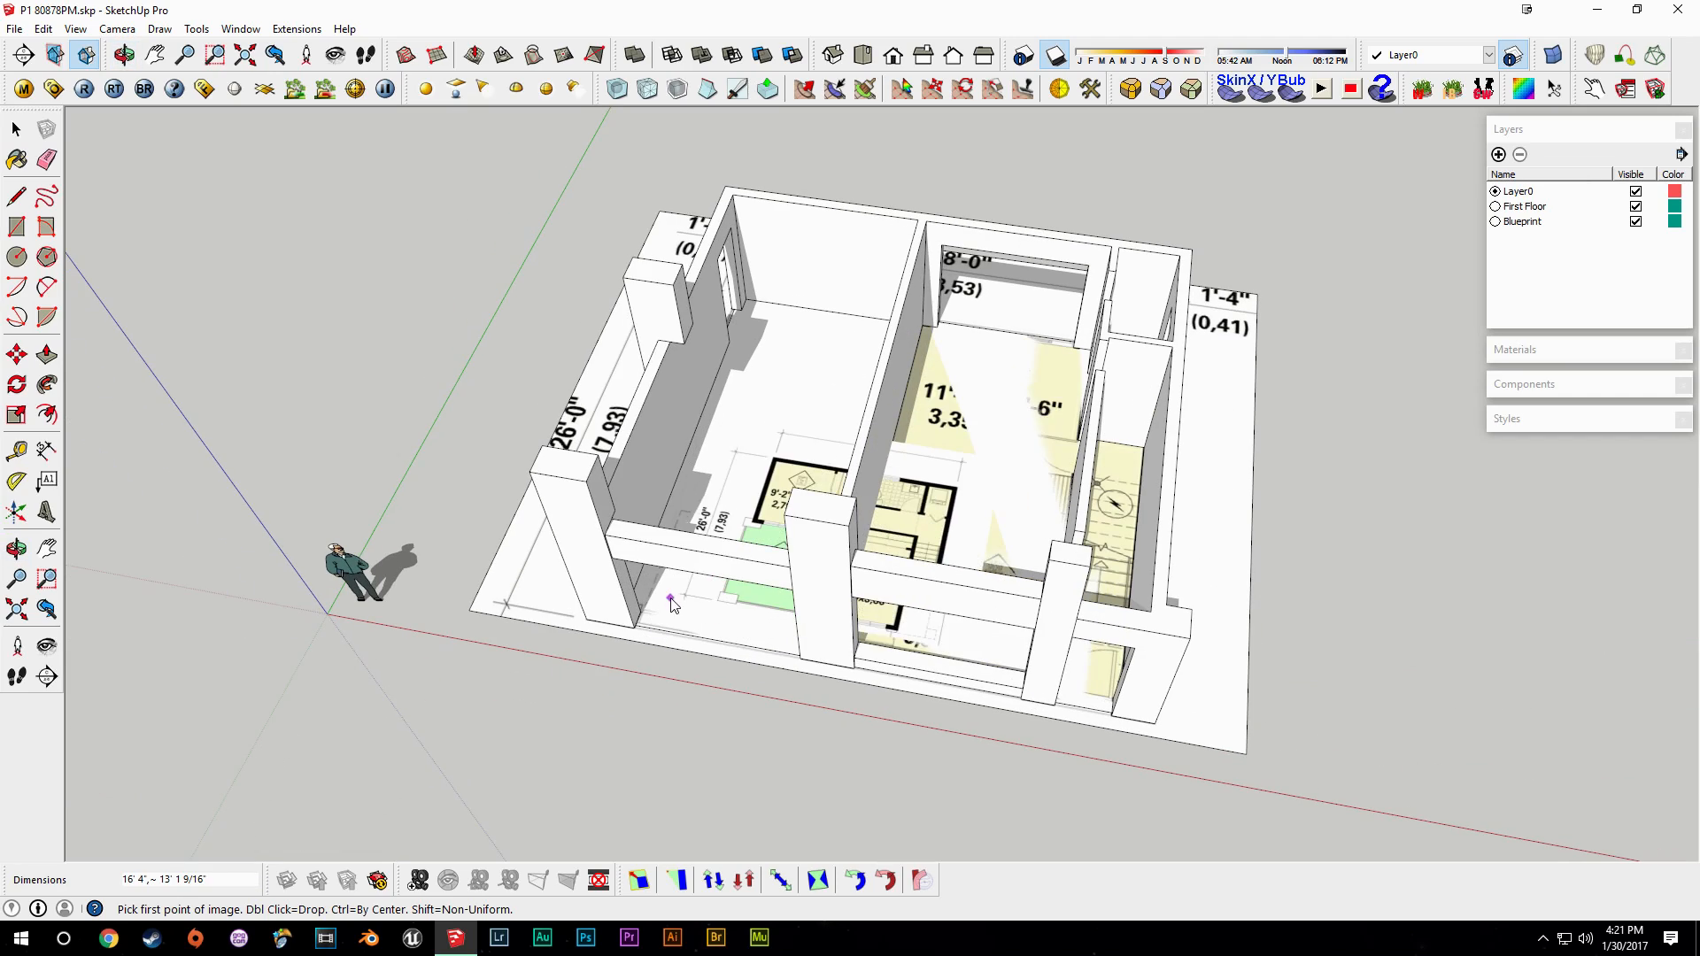
{"action": "left_click", "coordinate": [475, 609]}
{"action": "middle_click_drag", "start_coordinate": [475, 609], "coordinate": [1005, 489]}
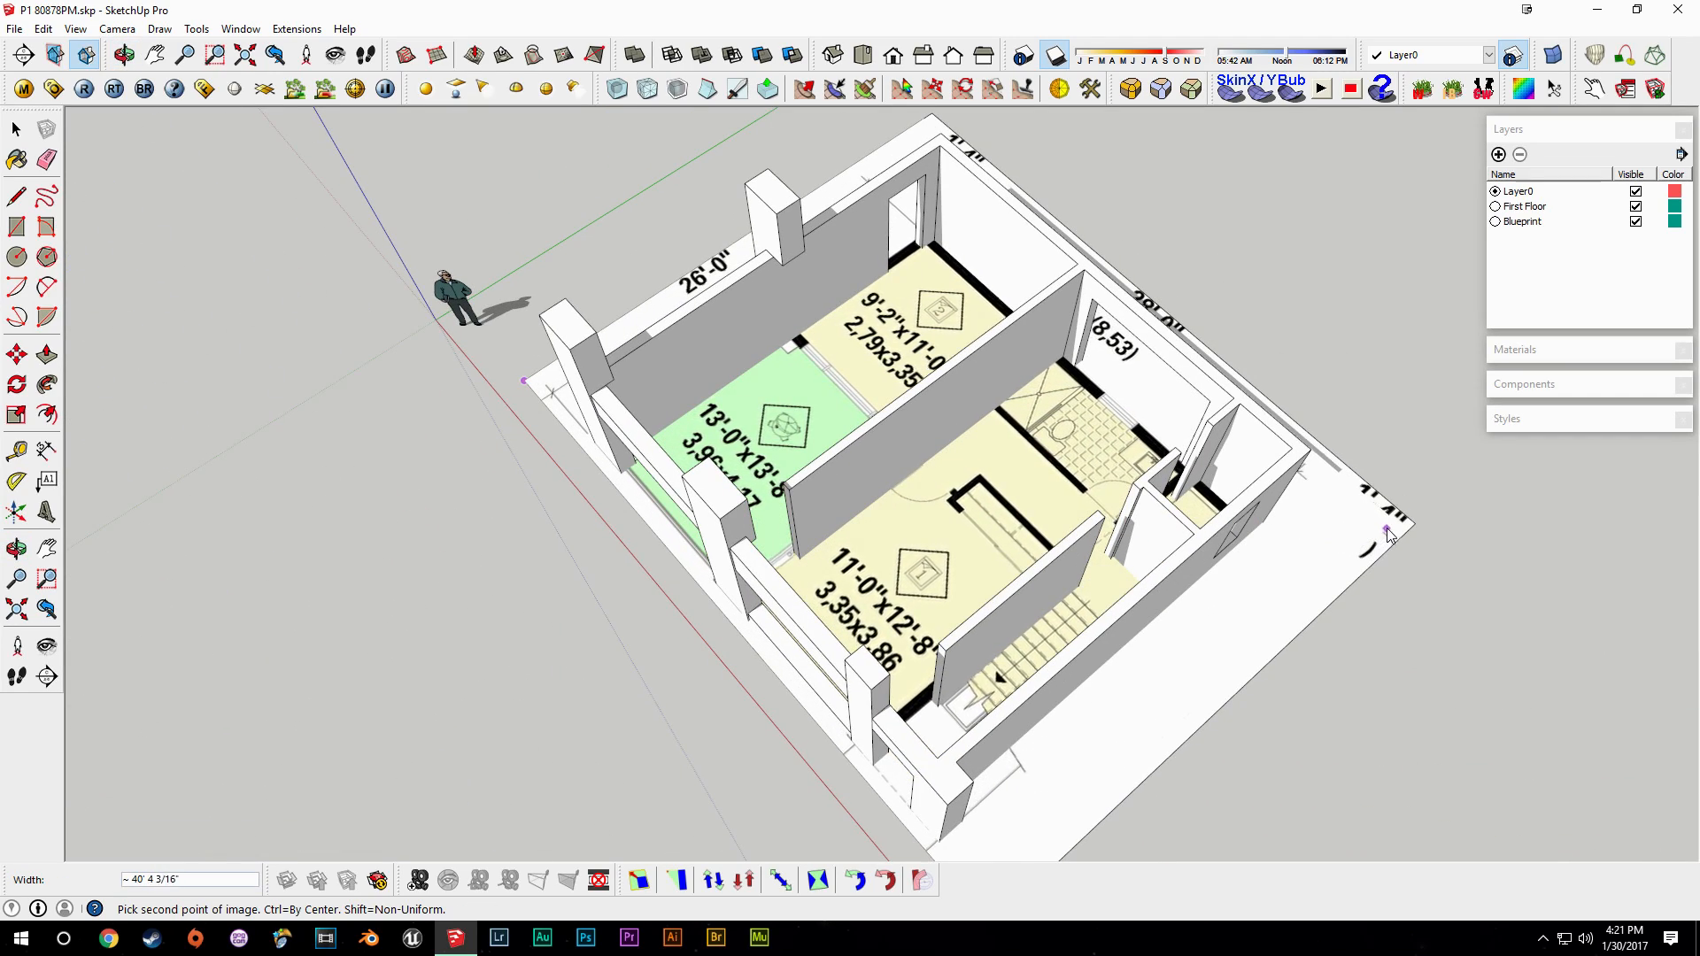
{"action": "left_click", "coordinate": [1415, 526]}
{"action": "middle_click_drag", "start_coordinate": [1415, 526], "coordinate": [1165, 608]}
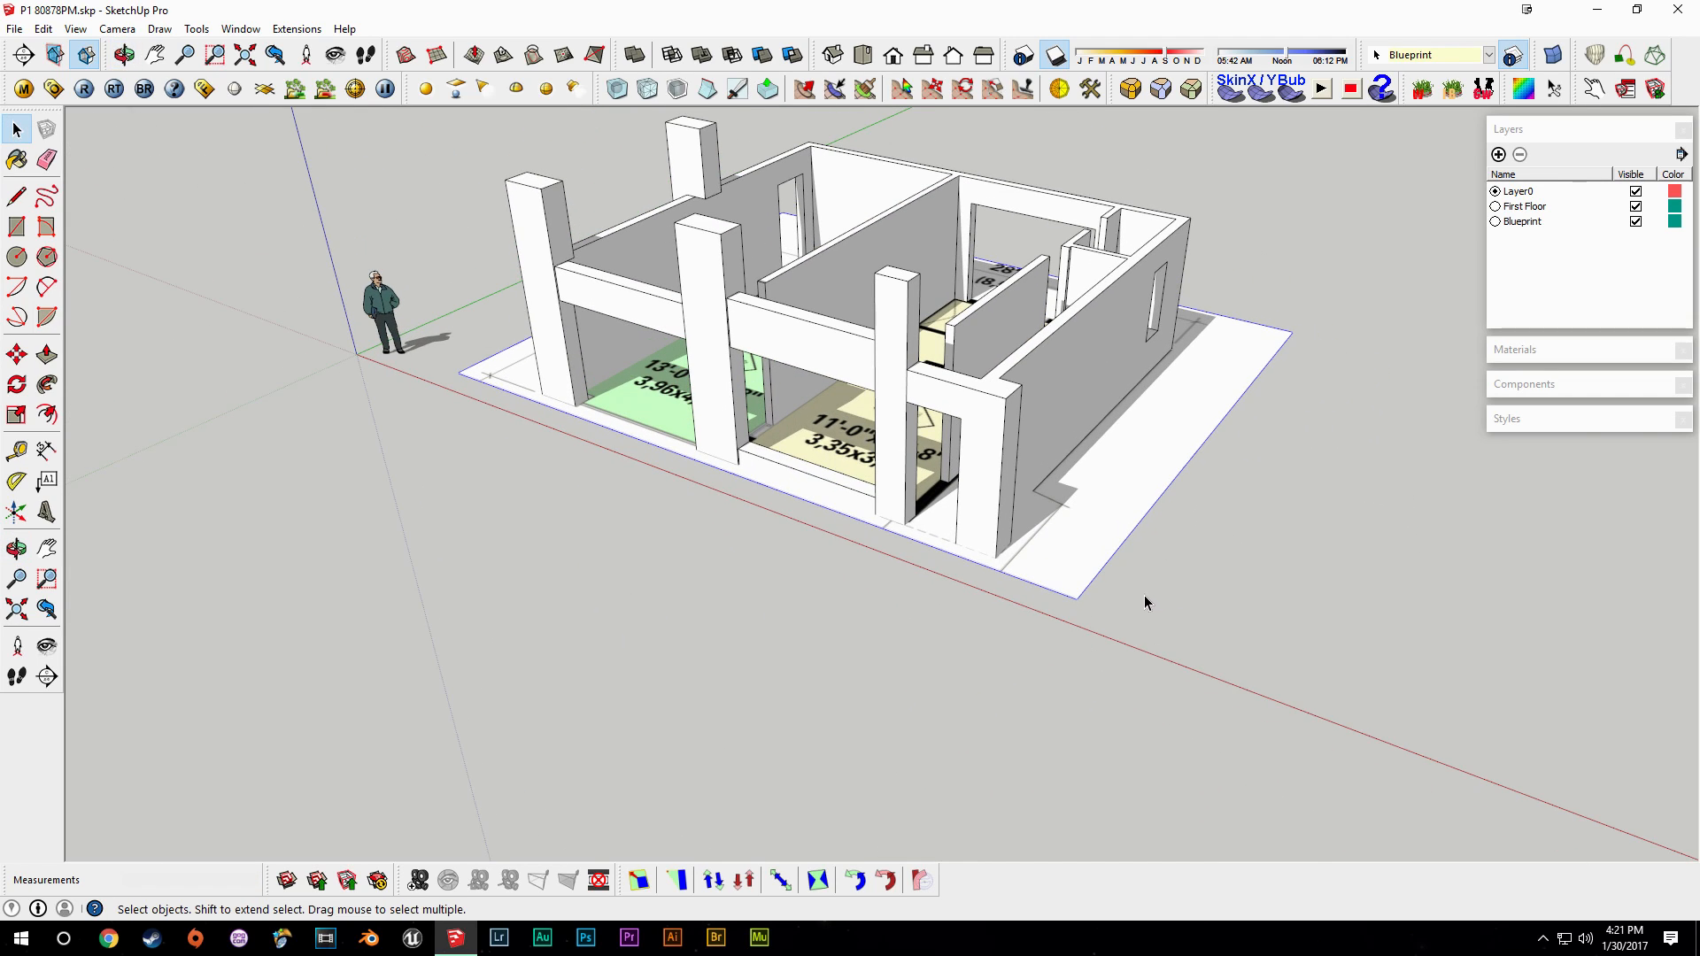
{"action": "key", "text": "m"}
{"action": "left_click", "coordinate": [1084, 567]}
{"action": "left_click", "coordinate": [1074, 609]}
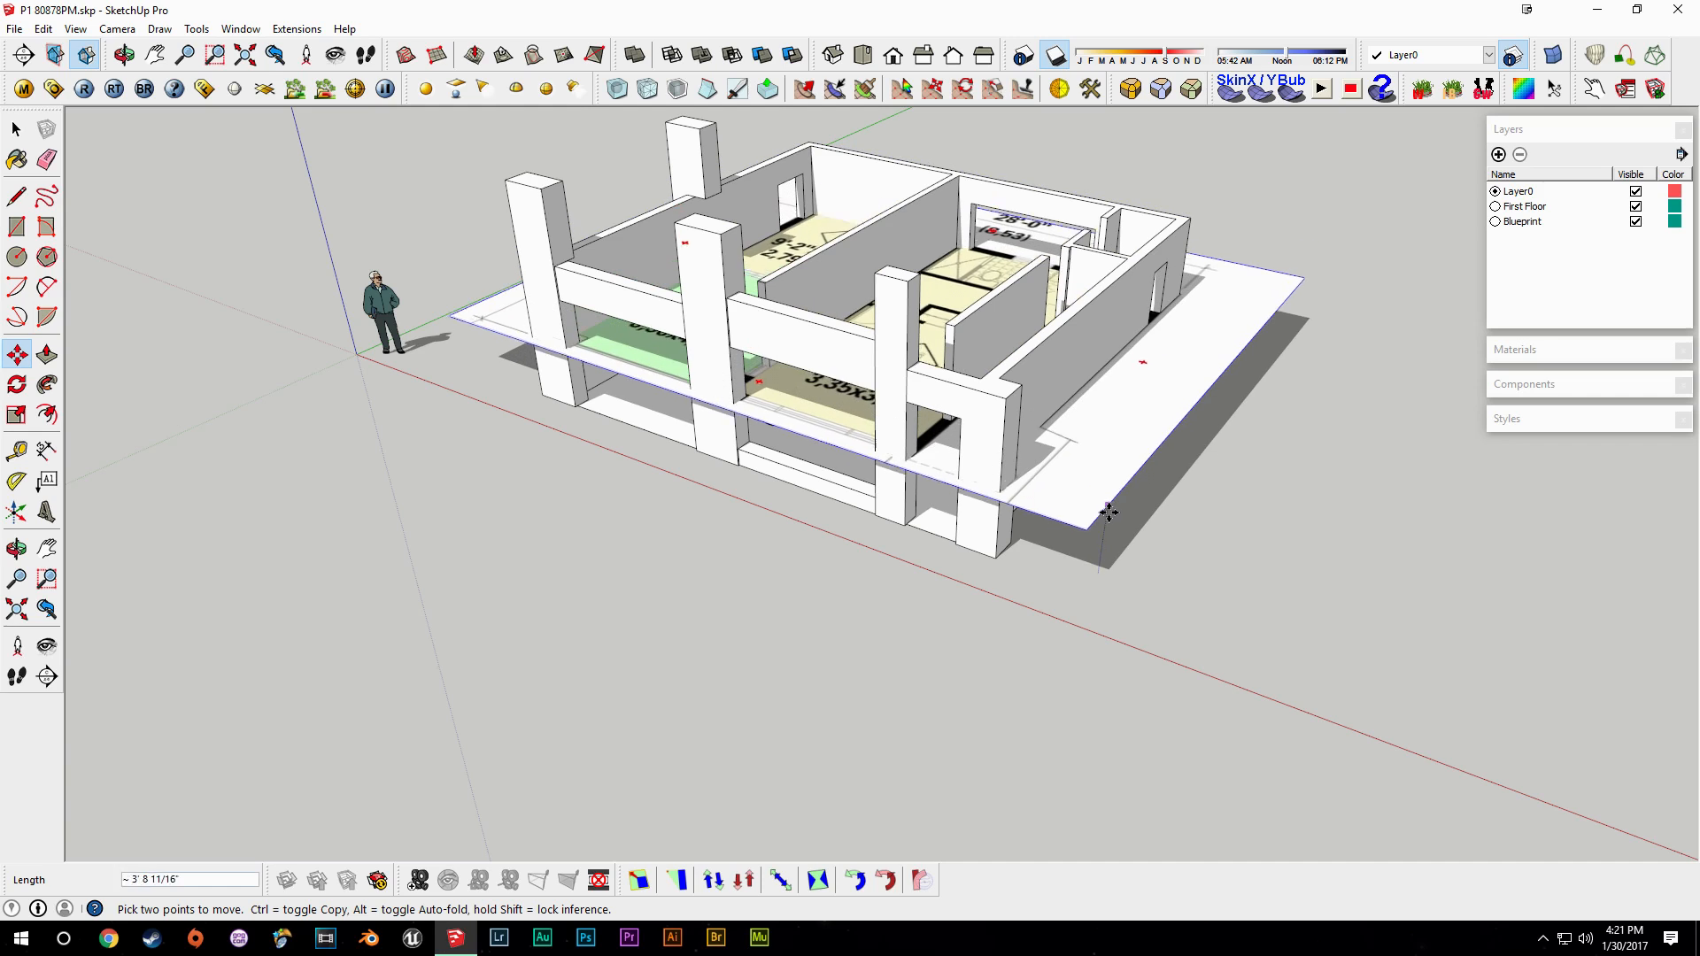
{"action": "key", "text": "space"}
Explode the first-floor blueprint component on the ground and raise its face 1' to separate it from the new plan.
{"action": "right_click", "coordinate": [1102, 528]}
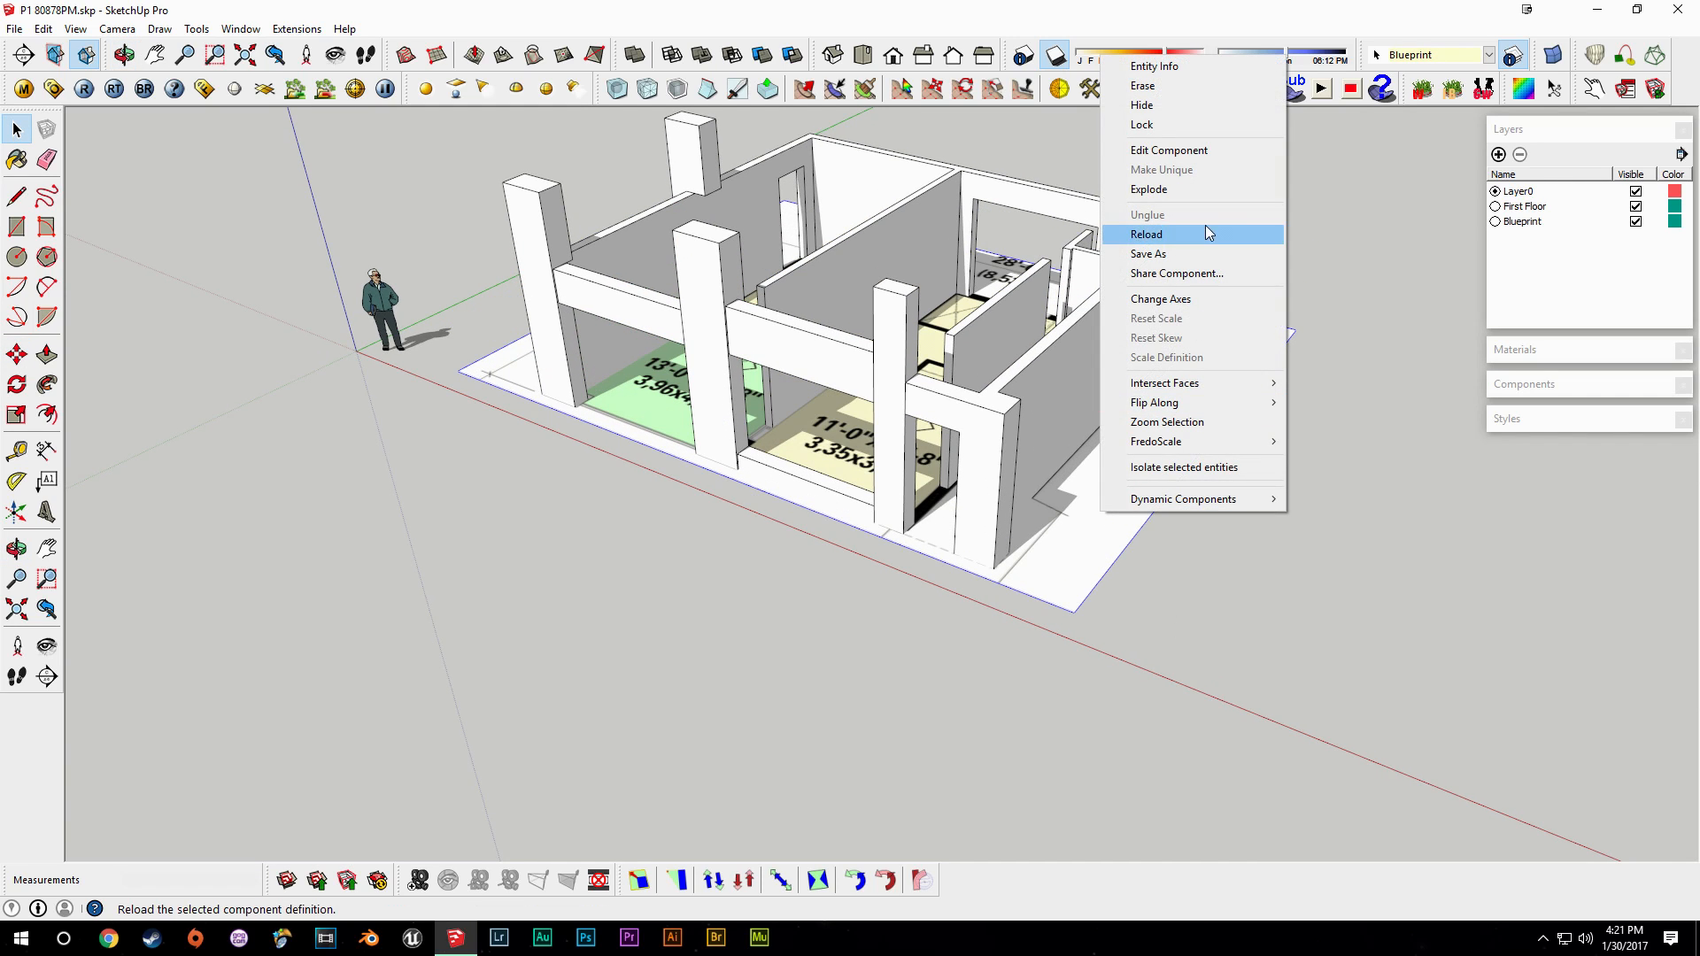
{"action": "left_click", "coordinate": [1197, 187]}
{"action": "key", "text": "m"}
{"action": "left_click", "coordinate": [1119, 556]}
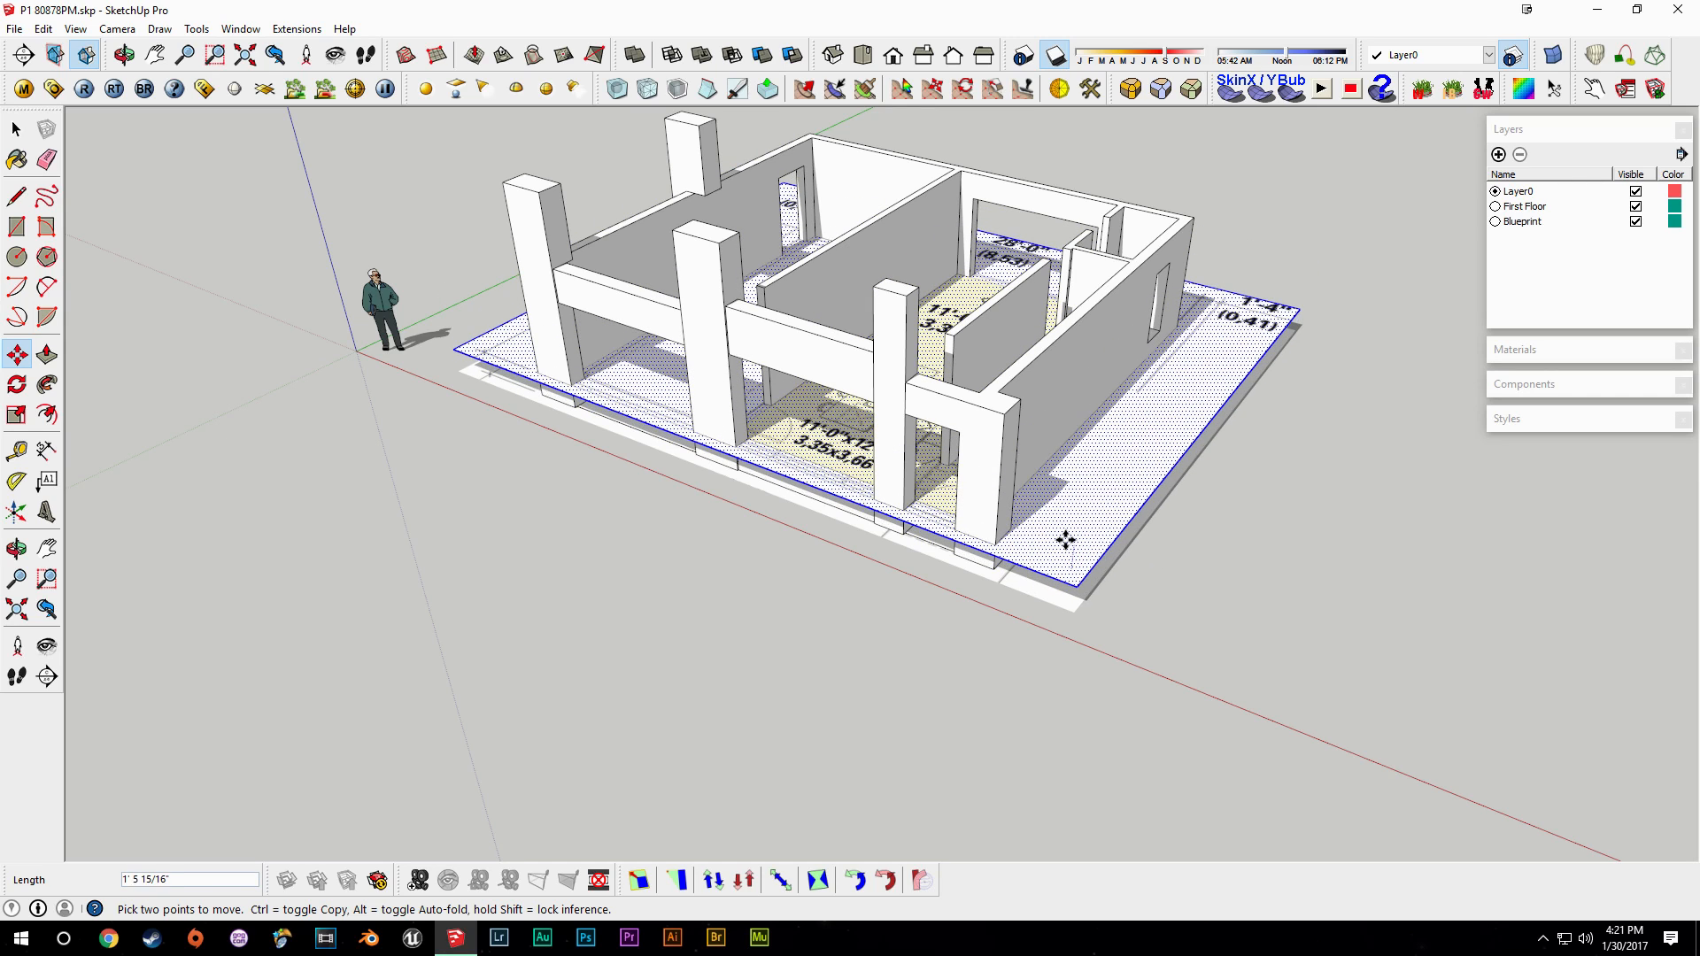
{"action": "type", "text": "1"}
{"action": "key", "text": "Return"}
{"action": "key", "text": "space"}
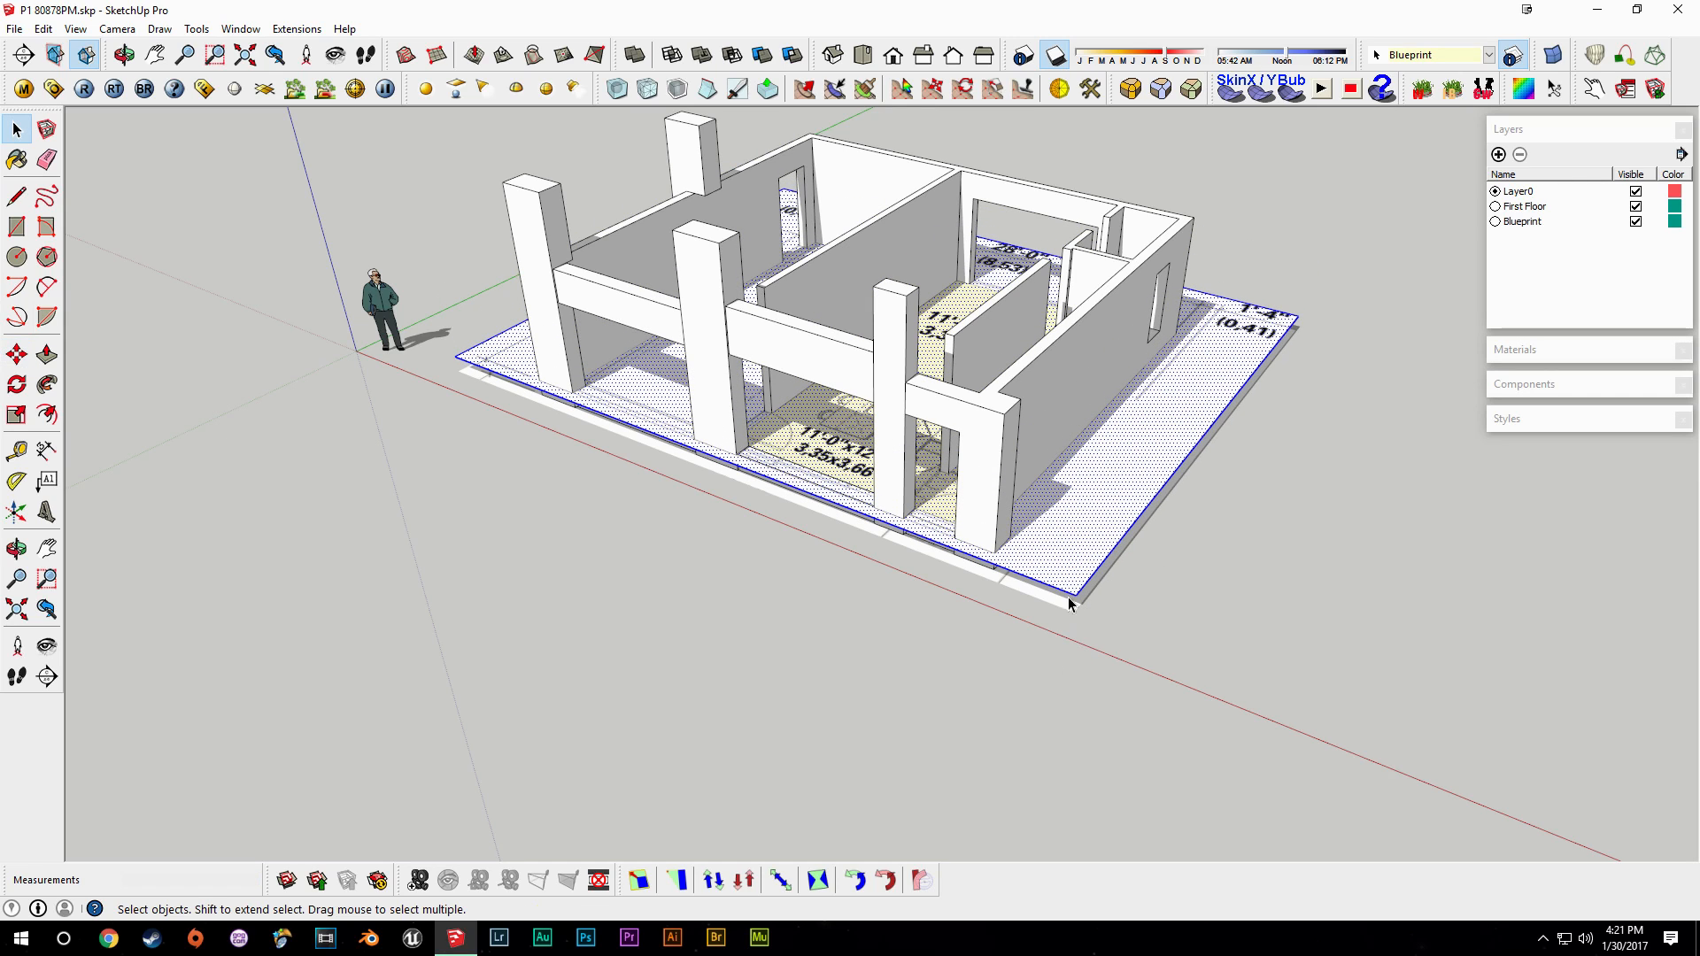
Move the second-floor plan image straight up from the ground to near the top of the first-floor walls.
{"action": "left_click", "coordinate": [1065, 617]}
{"action": "key", "text": "m"}
{"action": "left_click", "coordinate": [1067, 614]}
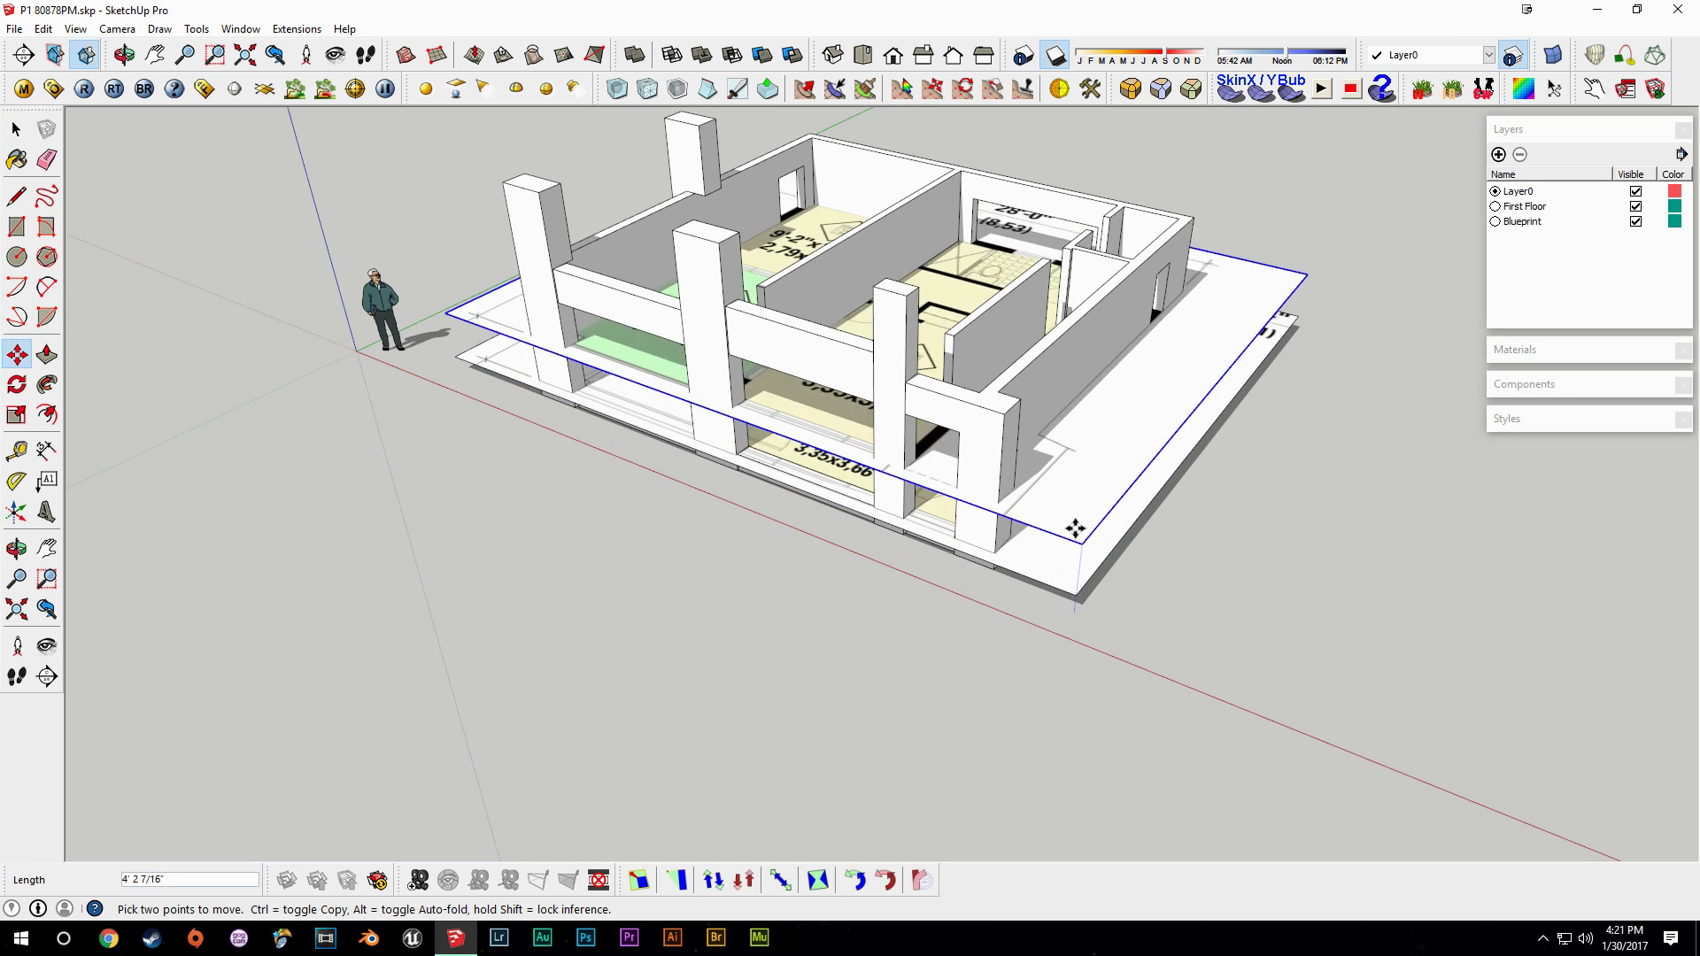
{"action": "key", "text": "space"}
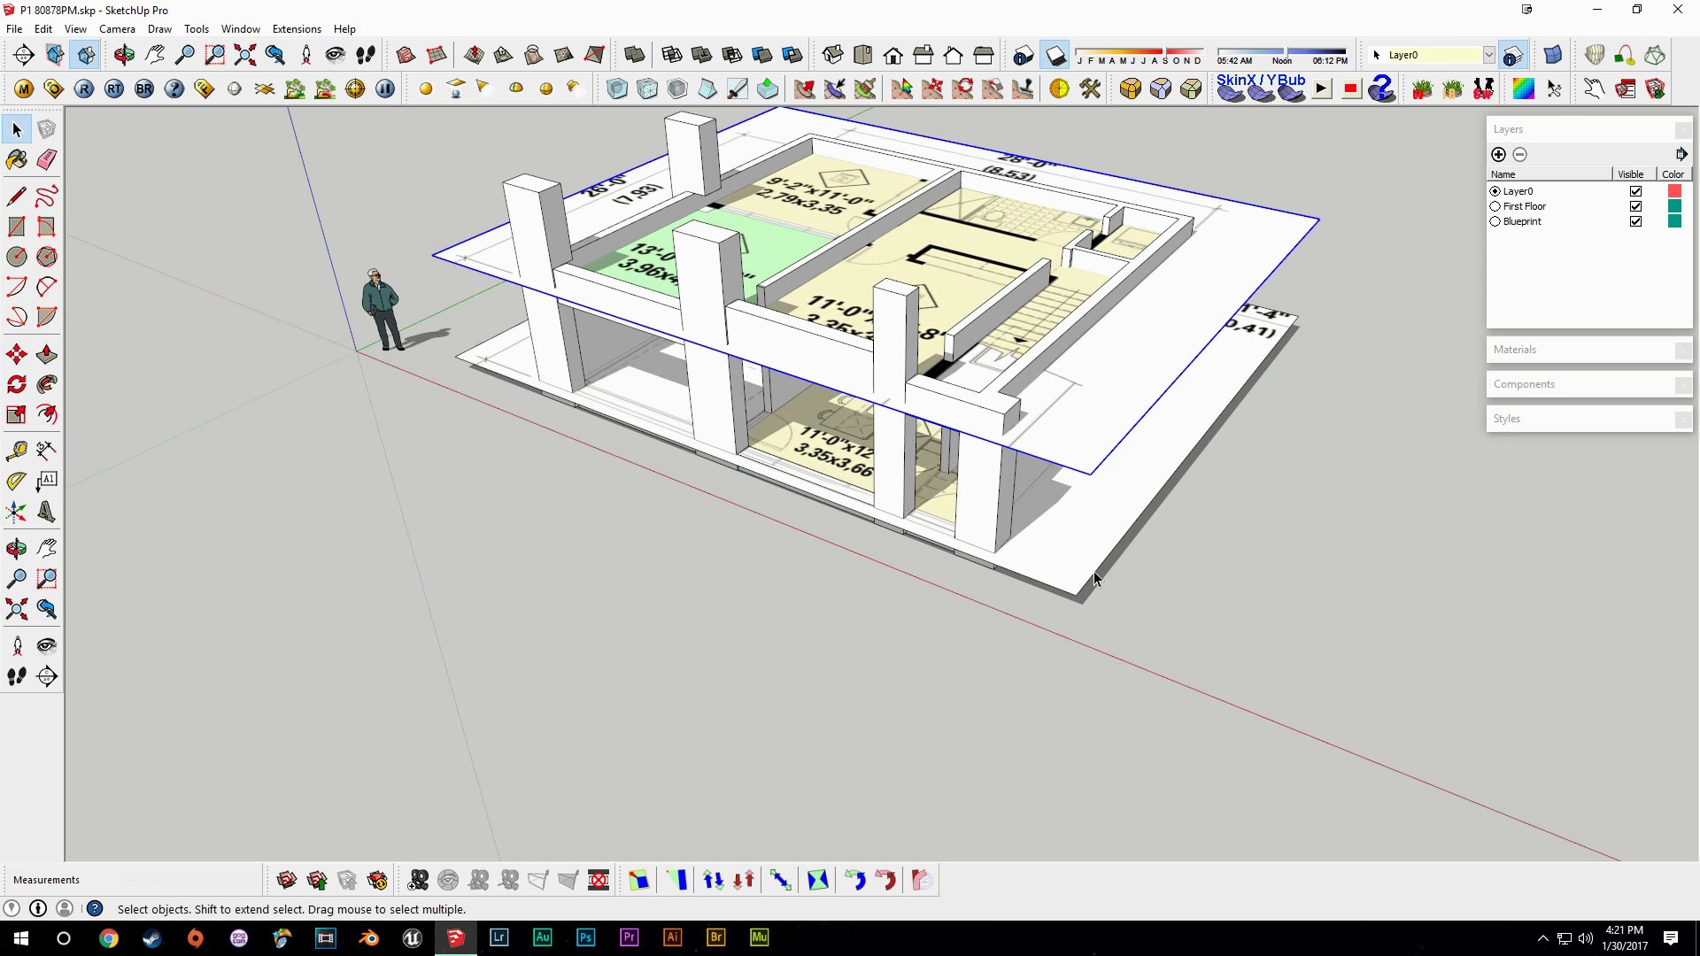
Lower the first-floor blueprint by 1' and make it a component named First Floor Blueprint.
{"action": "key", "text": "m"}
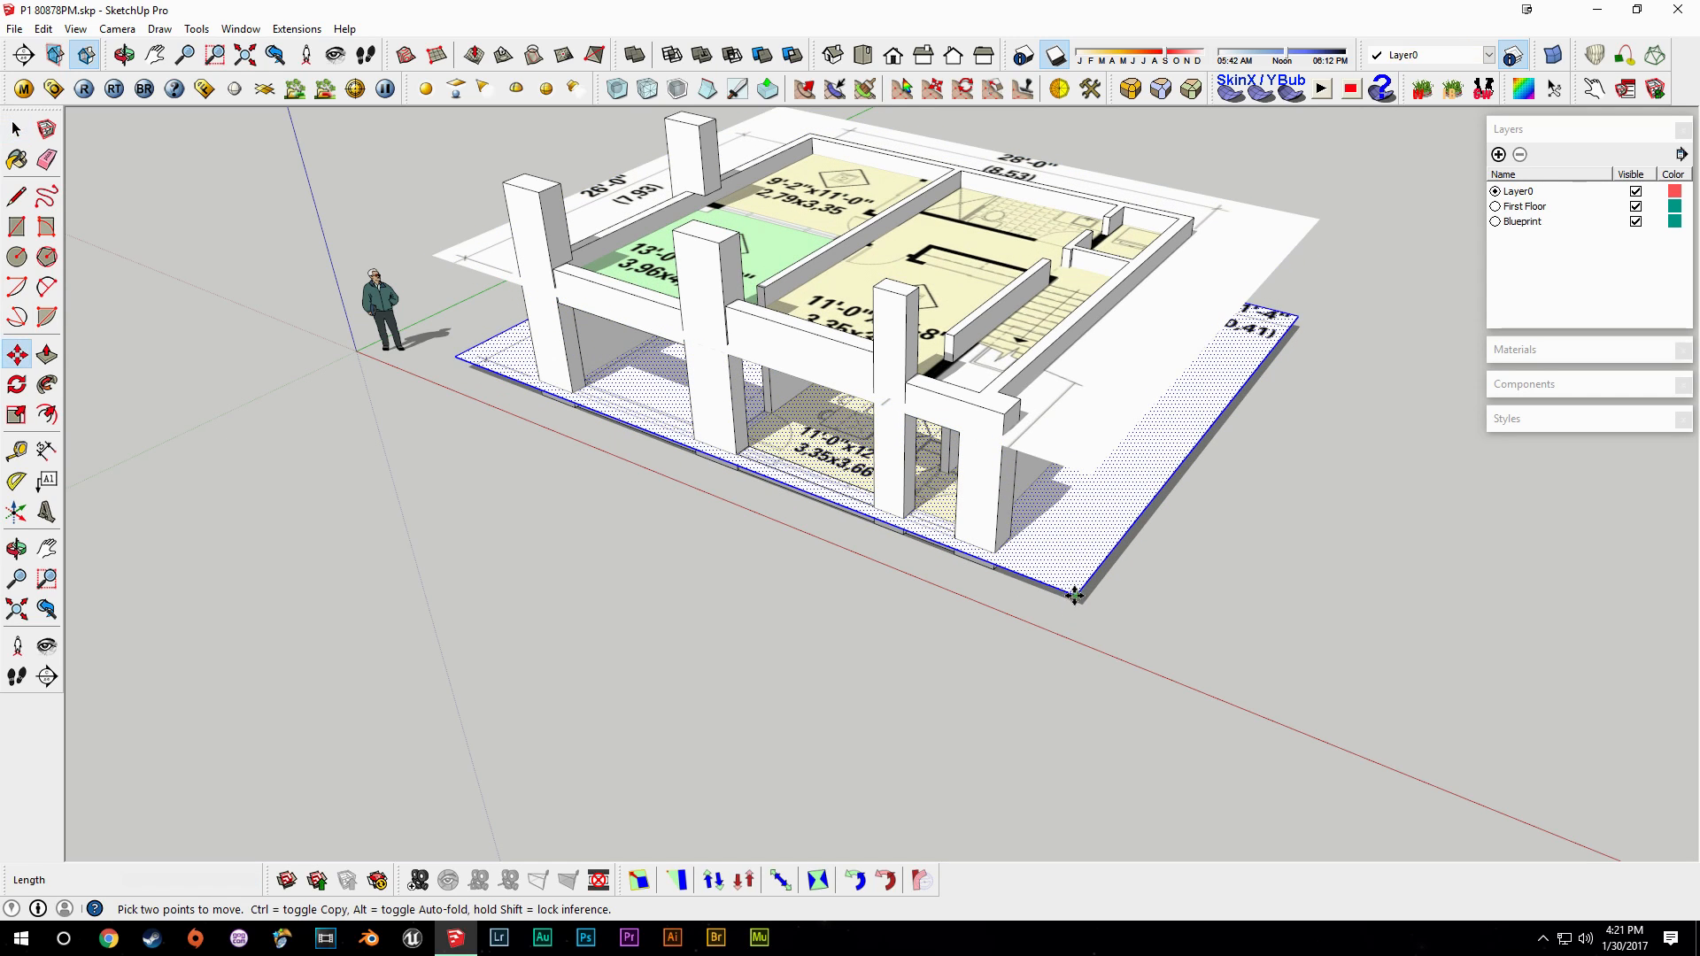
{"action": "left_click", "coordinate": [1076, 587]}
{"action": "type", "text": "1'"}
{"action": "key", "text": "Return"}
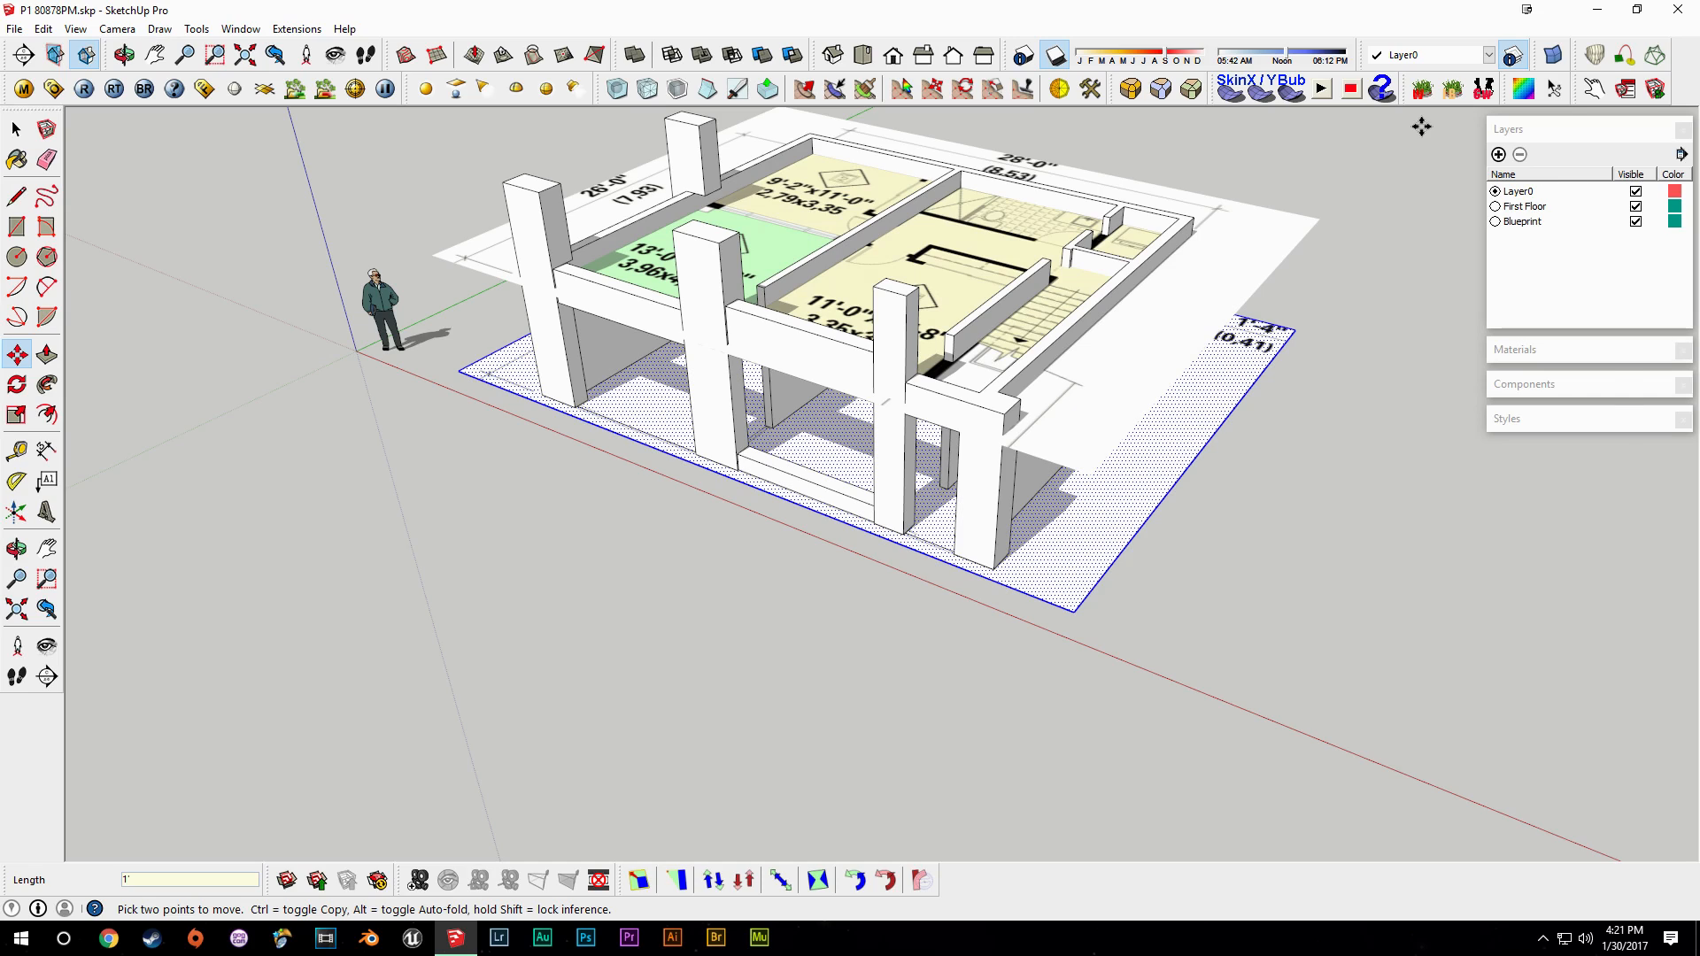
{"action": "type", "text": "gFrist Floor Blueprint"}
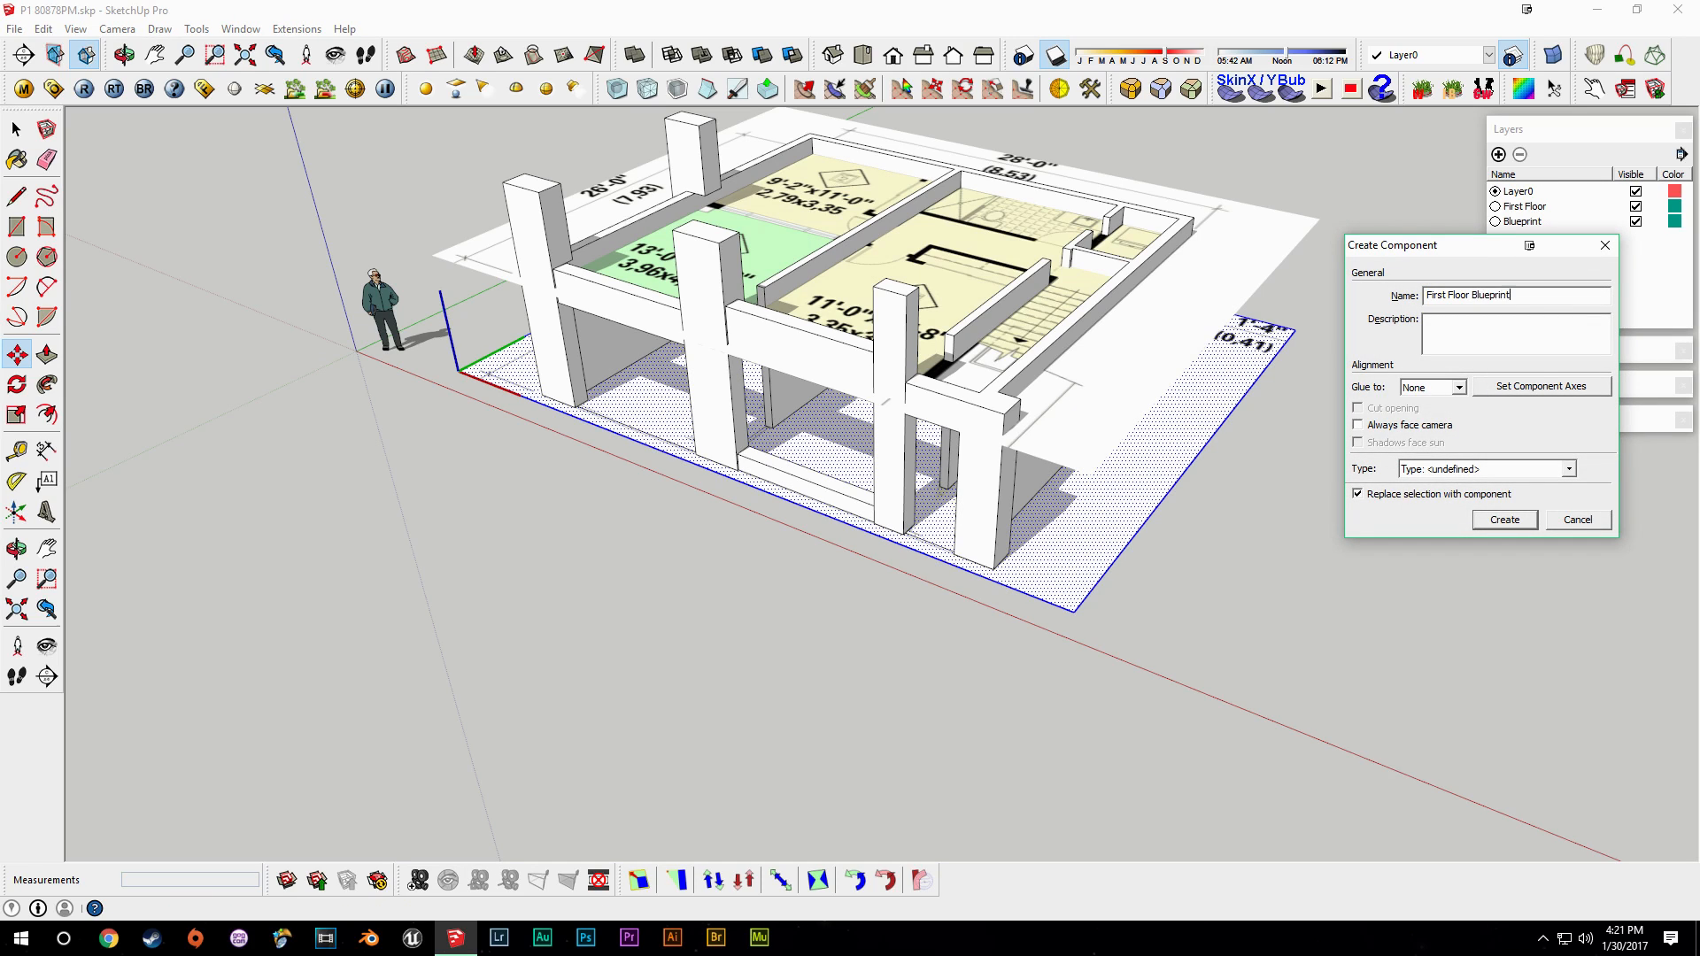
{"action": "key", "text": "Return"}
{"action": "key", "text": "space"}
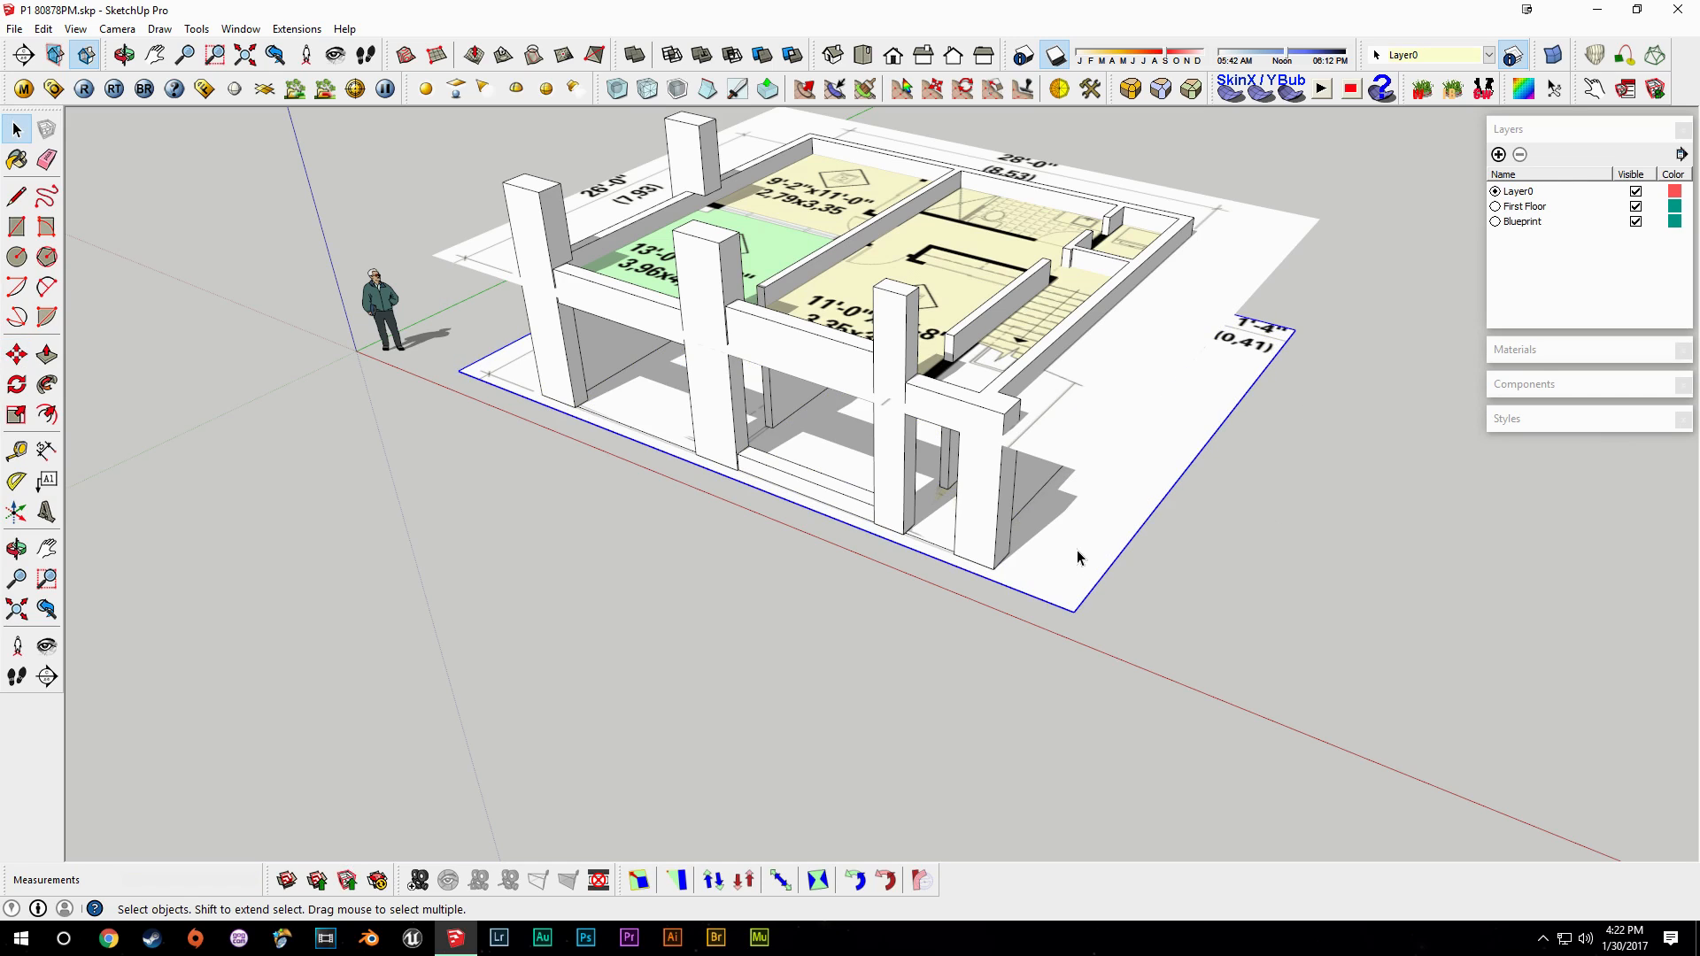
Explode the raised second-floor plan image and make it a component named Second Floor Blueprint.
{"action": "left_click", "coordinate": [1137, 379]}
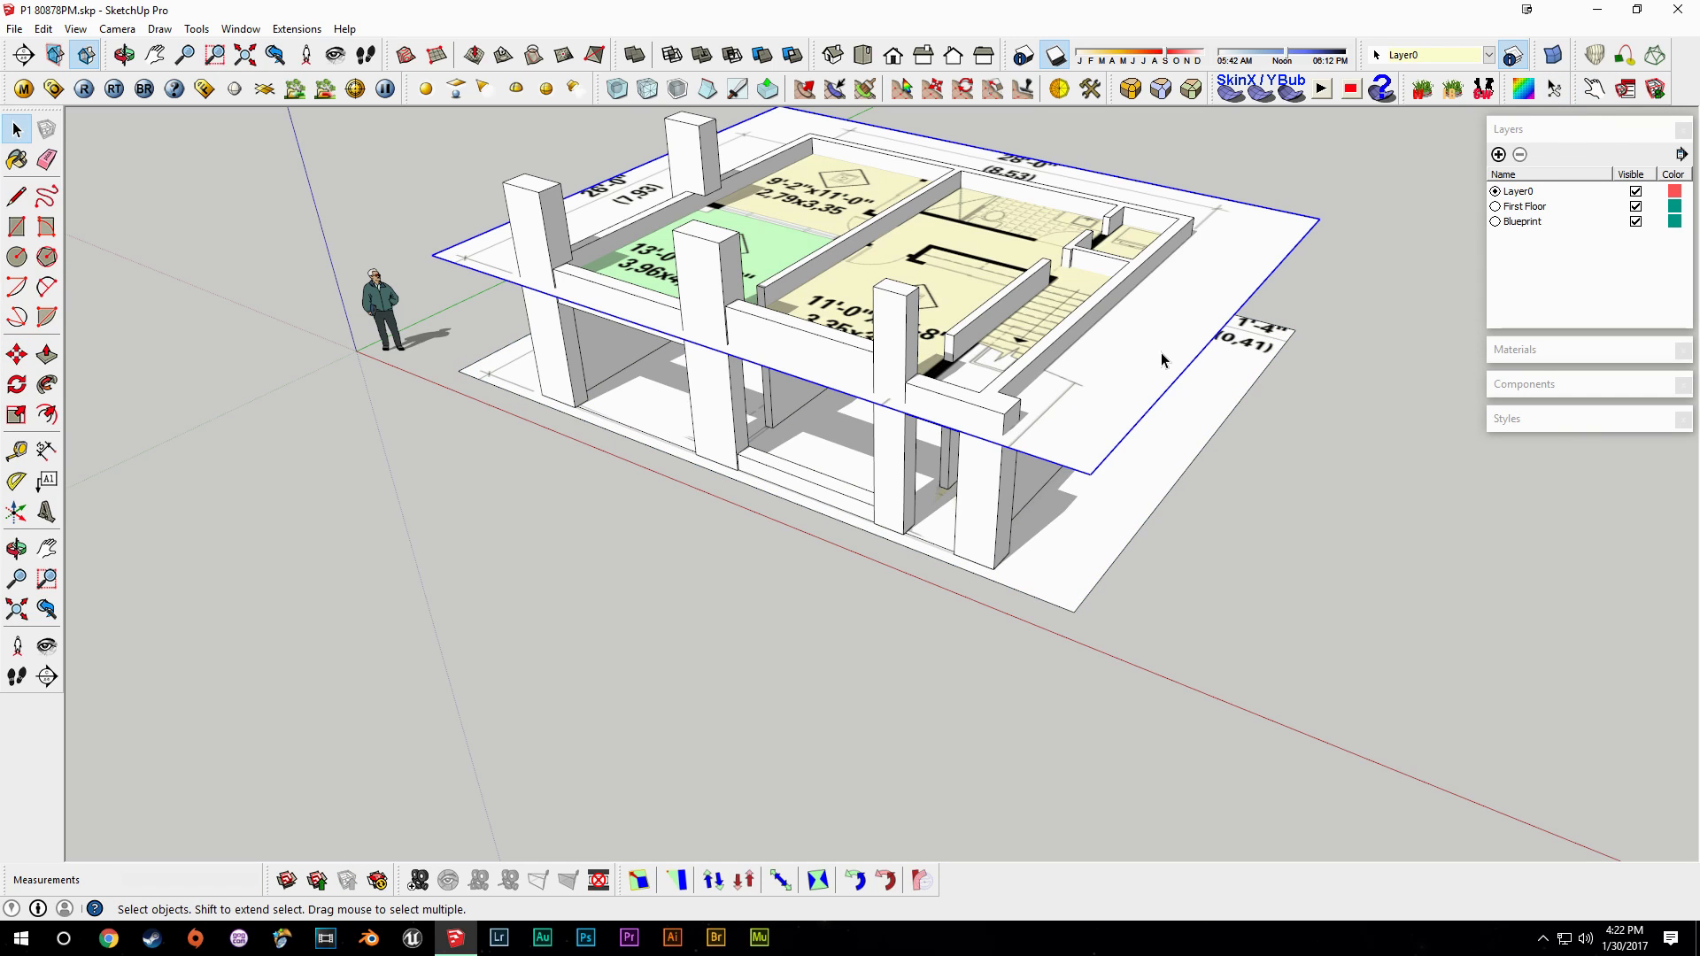
{"action": "right_click", "coordinate": [1161, 353]}
{"action": "left_click", "coordinate": [1209, 428]}
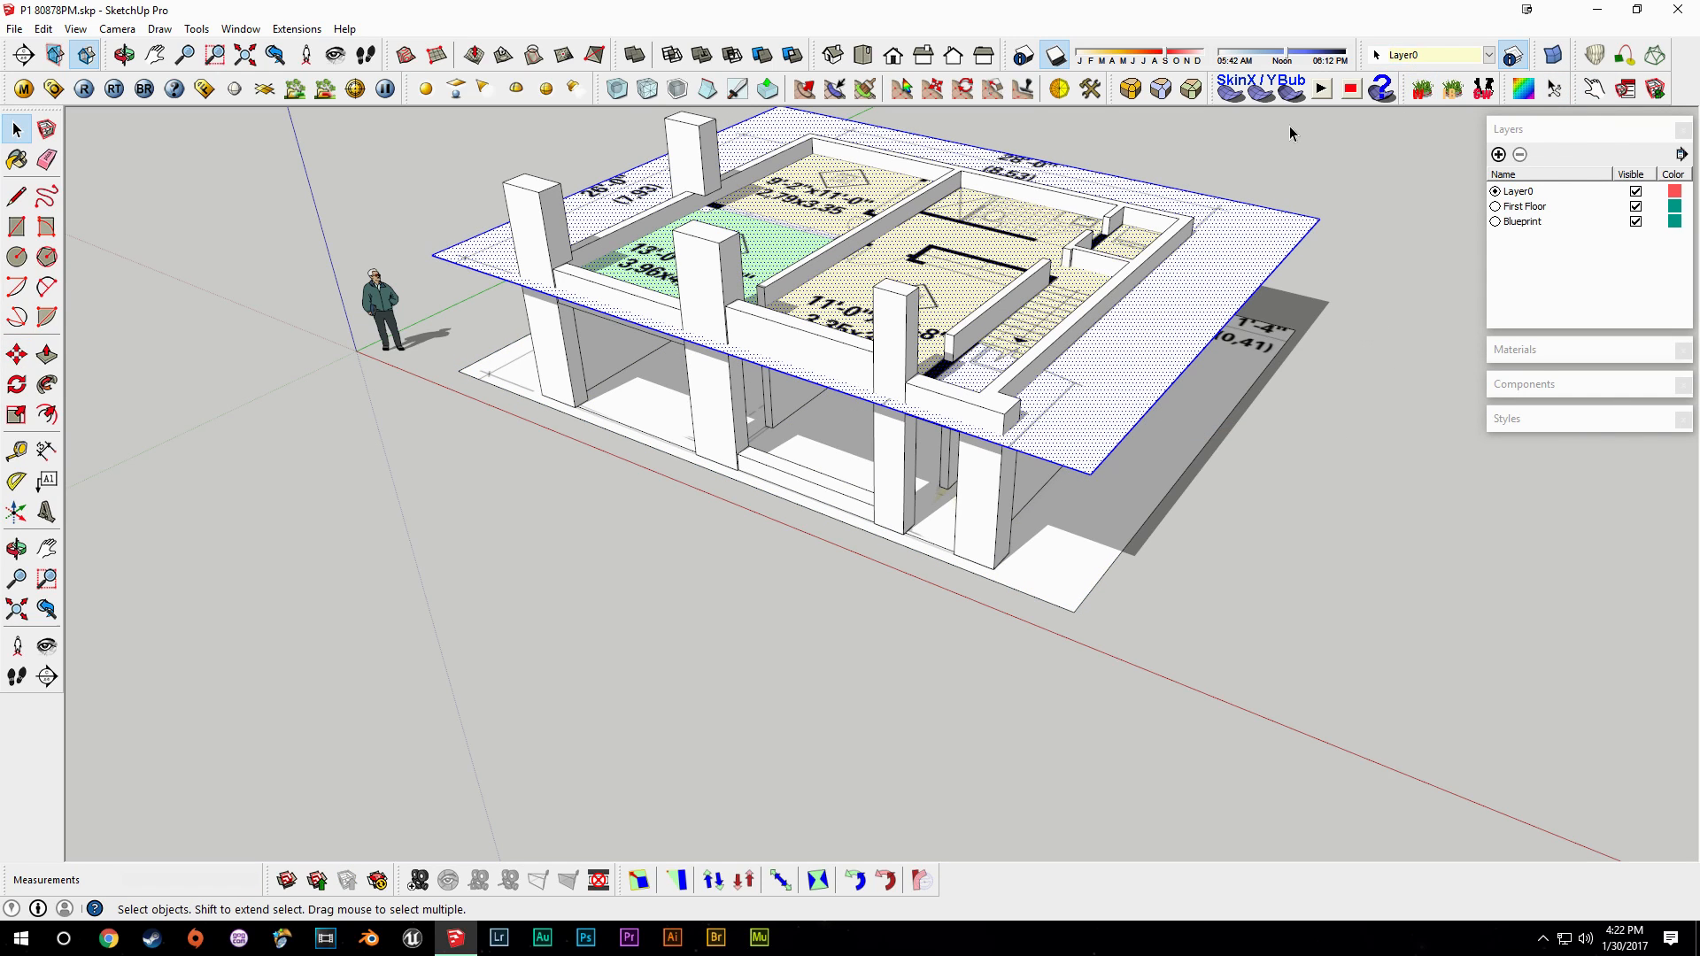
{"action": "key", "text": "g"}
{"action": "type", "text": "Second Floor Bluepri"}
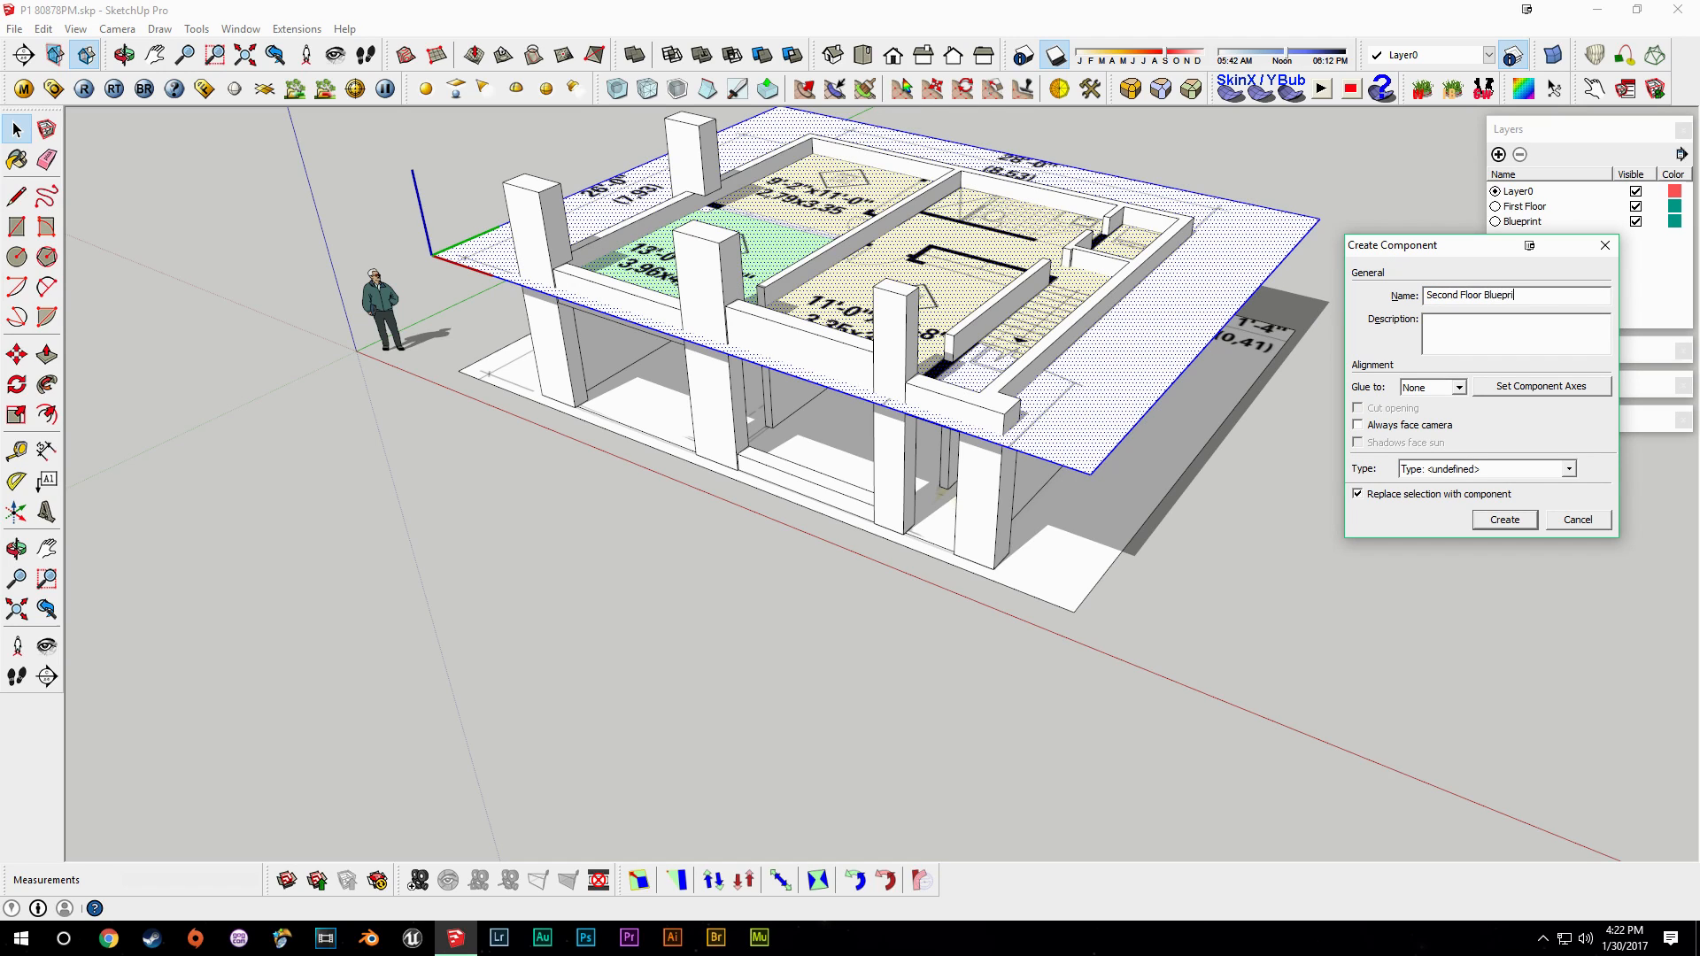
{"action": "key", "text": "Return"}
Assign both floor blueprints to the Blueprint layer and check it by hiding and showing that layer.
{"action": "left_click", "coordinate": [1188, 404]}
{"action": "left_click", "coordinate": [1175, 349], "text": "shift"}
{"action": "left_click", "coordinate": [1488, 55]}
{"action": "left_click", "coordinate": [1481, 85]}
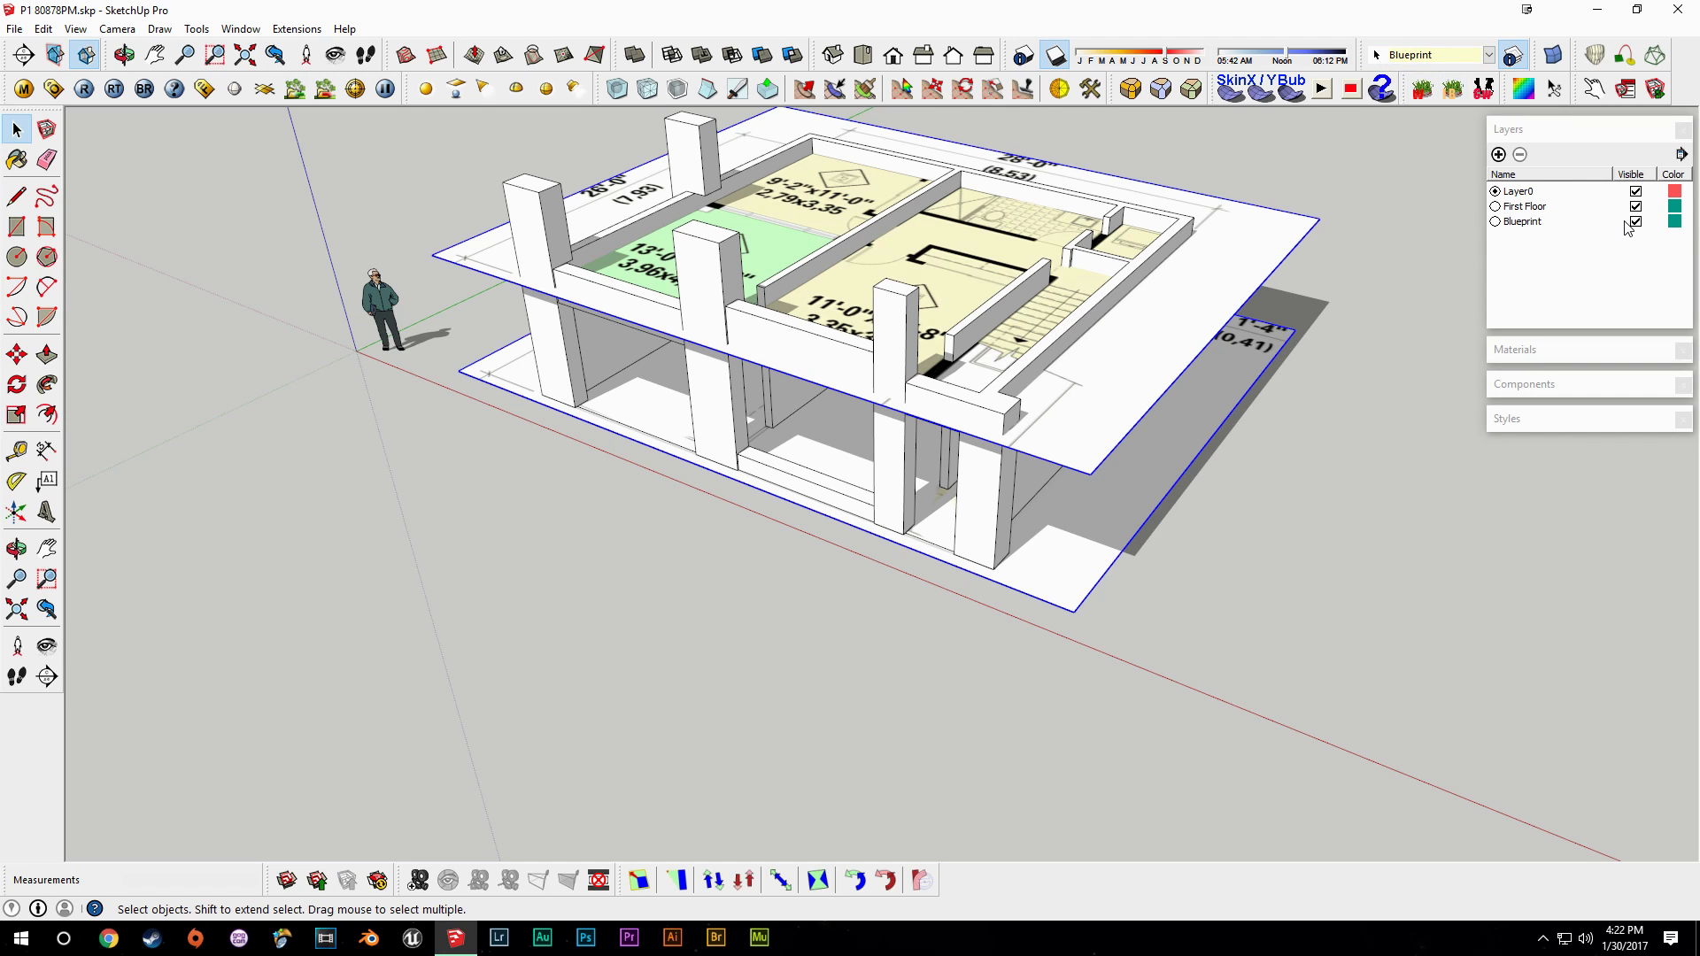
{"action": "left_click", "coordinate": [1636, 221]}
{"action": "middle_click_drag", "start_coordinate": [1252, 368], "coordinate": [1296, 313]}
{"action": "left_click", "coordinate": [1635, 221]}
Raise the second-floor blueprint 1' along the blue axis from its front corner.
{"action": "middle_click_drag", "start_coordinate": [1172, 467], "coordinate": [912, 421]}
{"action": "key", "text": "m"}
{"action": "scroll", "coordinate": [829, 439], "scroll_direction": "up", "scroll_amount": 5}
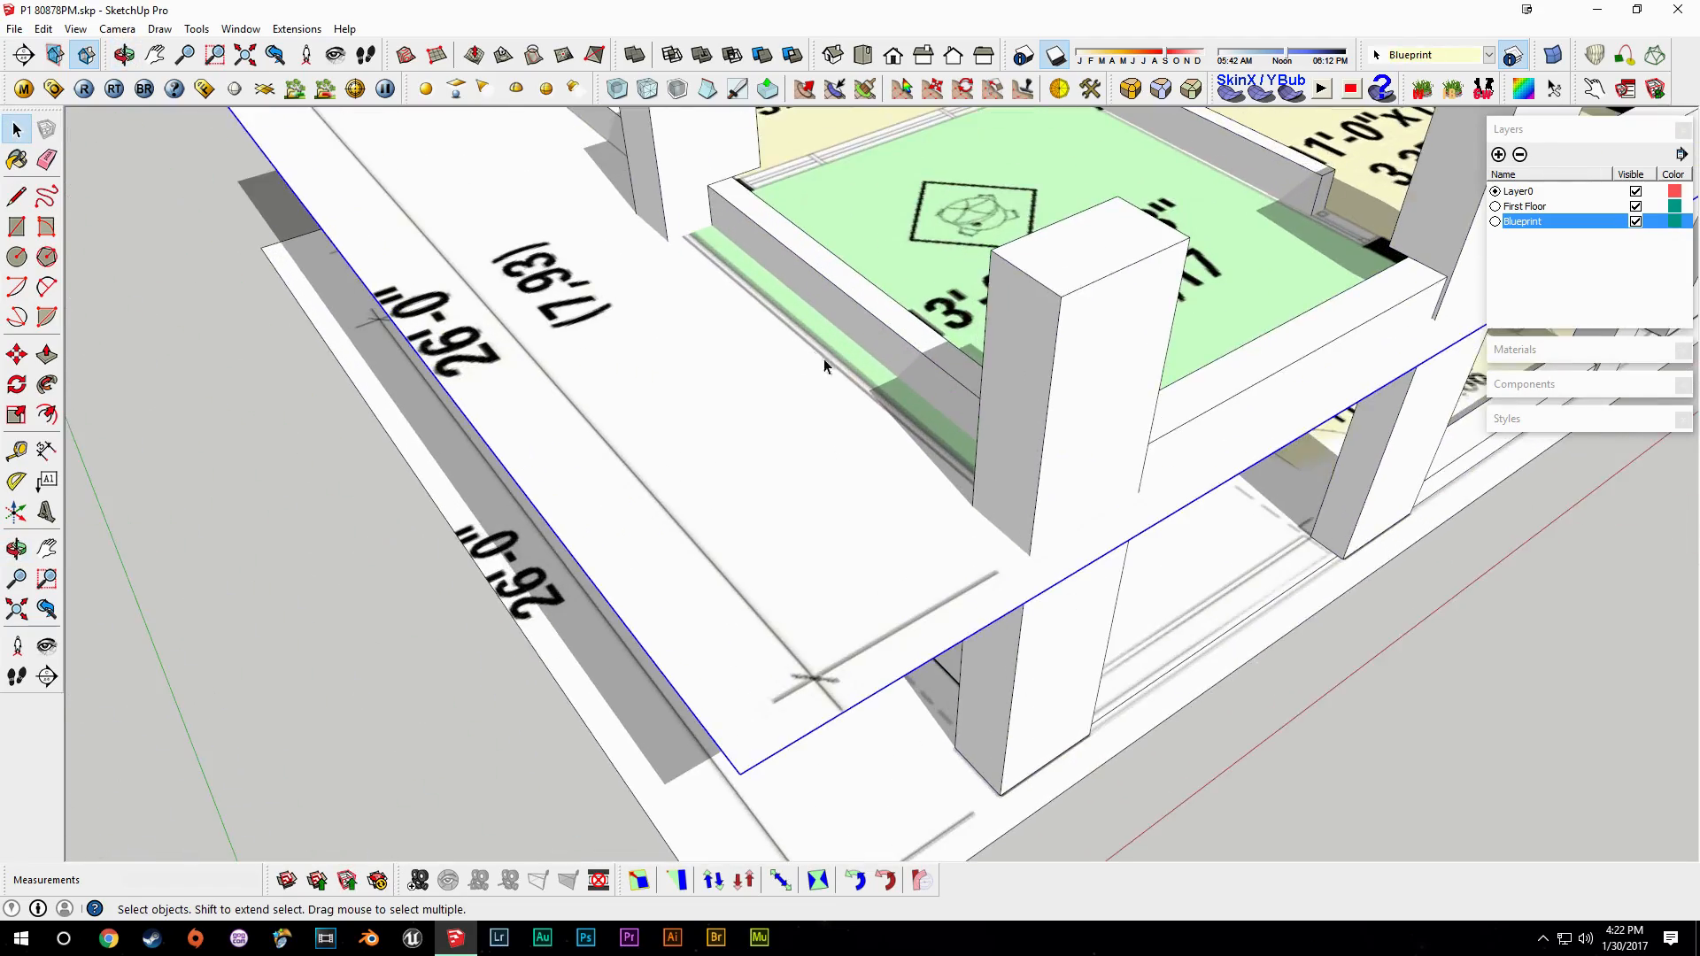
{"action": "left_click", "coordinate": [692, 685]}
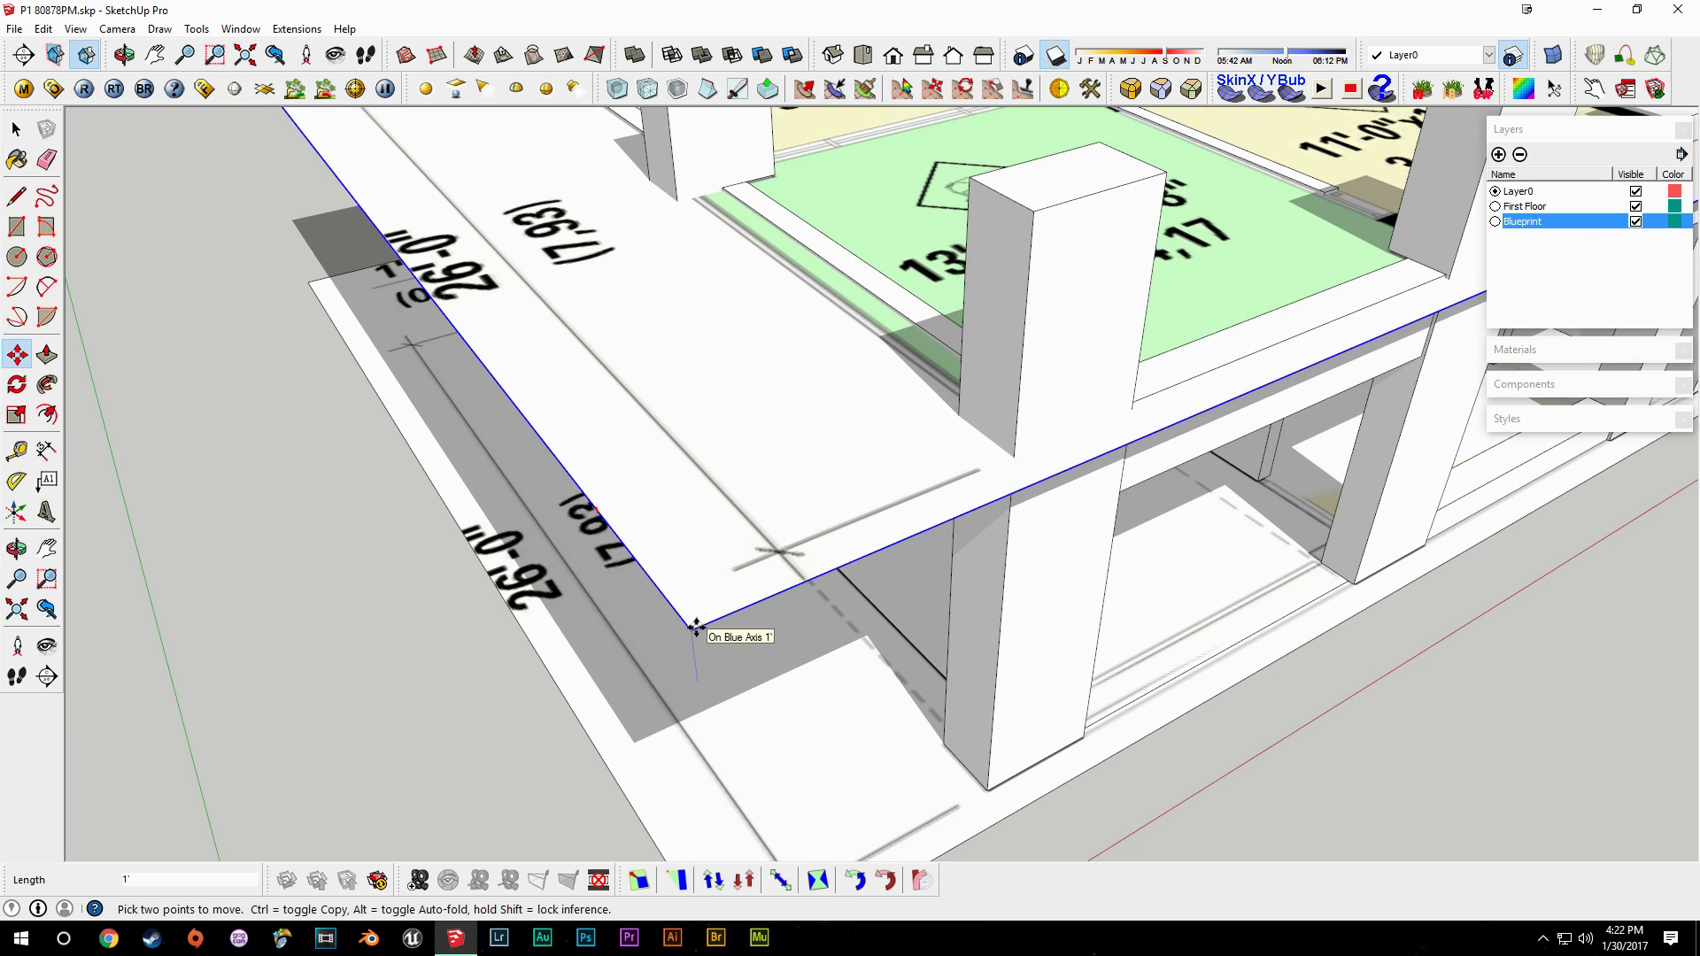
{"action": "left_click", "coordinate": [695, 627]}
{"action": "key", "text": "space"}
Inspect the second-floor blueprint's level at the front and measure upward from the low wall between the front pillars.
{"action": "middle_click_drag", "start_coordinate": [1177, 531], "coordinate": [937, 512]}
{"action": "middle_click_drag", "start_coordinate": [1281, 642], "coordinate": [1068, 216]}
{"action": "scroll", "coordinate": [1068, 216], "scroll_direction": "up", "scroll_amount": 5}
{"action": "scroll", "coordinate": [744, 441], "scroll_direction": "down", "scroll_amount": 6}
{"action": "middle_click_drag", "start_coordinate": [741, 443], "coordinate": [1002, 524]}
{"action": "middle_click_drag", "start_coordinate": [1006, 597], "coordinate": [903, 376]}
{"action": "scroll", "coordinate": [1023, 533], "scroll_direction": "down", "scroll_amount": 3}
{"action": "key", "text": "t"}
{"action": "left_click", "coordinate": [1002, 486]}
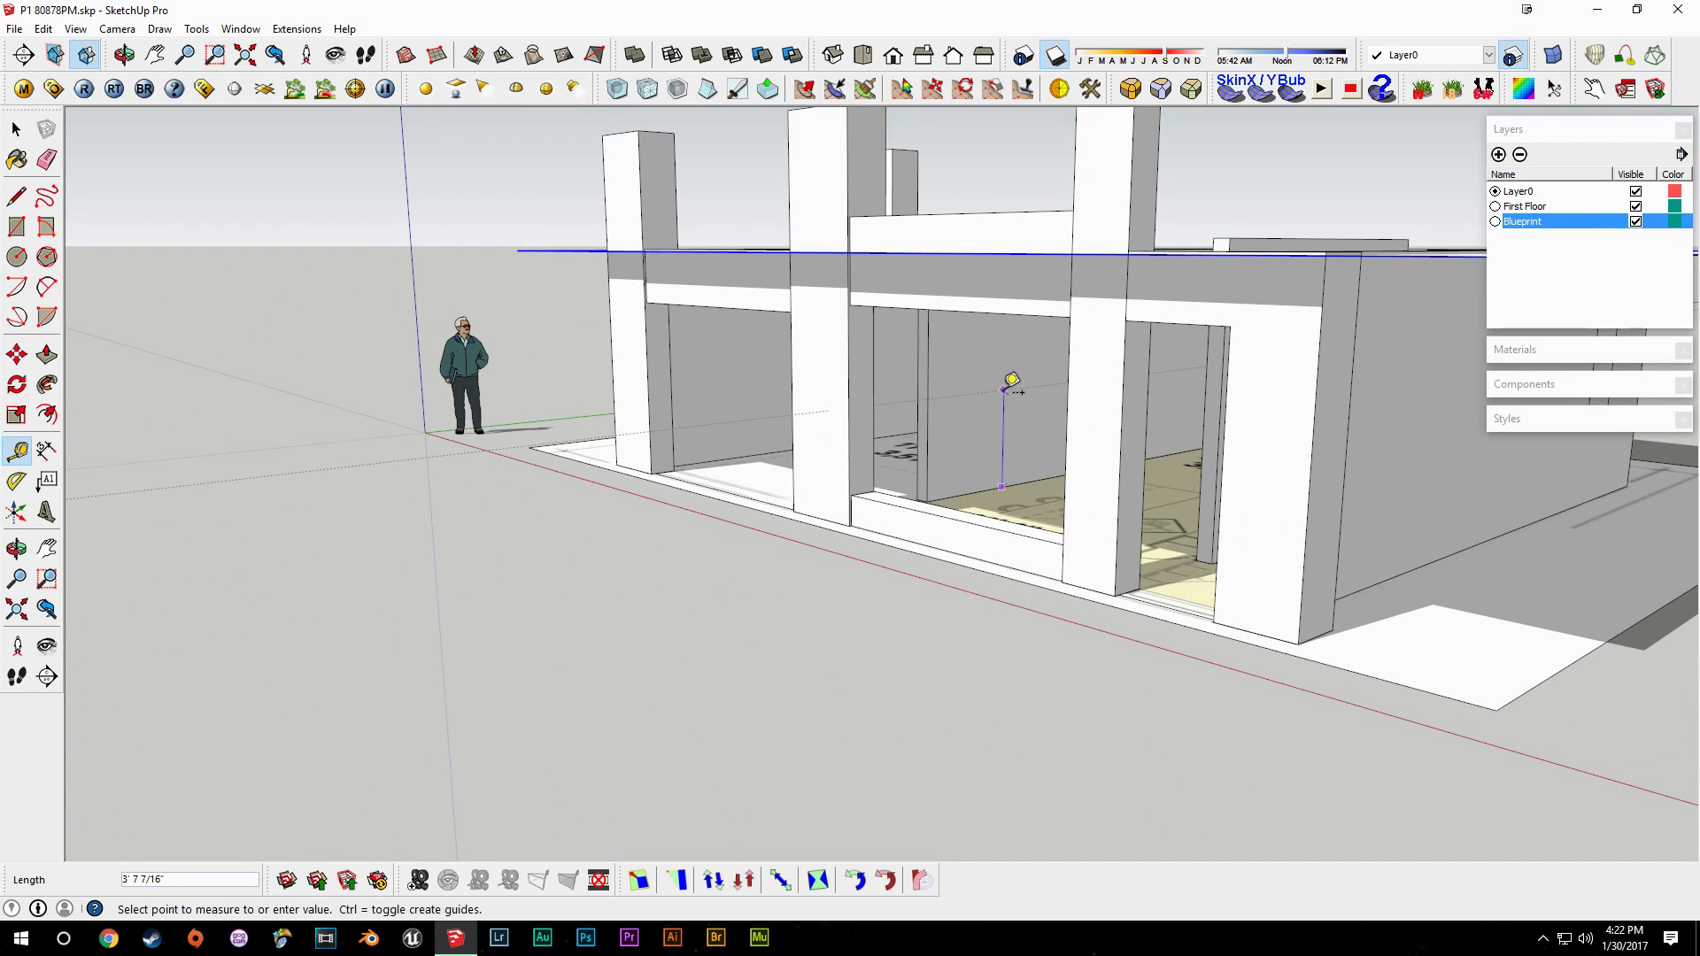
{"action": "key", "text": "Return"}
{"action": "key", "text": "space"}
Try raising the second-floor blueprint another 1' along the blue axis, clear of the wall tops.
{"action": "middle_click_drag", "start_coordinate": [956, 326], "coordinate": [990, 571]}
{"action": "scroll", "coordinate": [1125, 496], "scroll_direction": "down", "scroll_amount": 3}
{"action": "left_click", "coordinate": [990, 572]}
{"action": "scroll", "coordinate": [859, 426], "scroll_direction": "up", "scroll_amount": 1}
{"action": "middle_click_drag", "start_coordinate": [1216, 257], "coordinate": [1077, 413], "text": "shift"}
{"action": "middle_click_drag", "start_coordinate": [819, 472], "coordinate": [872, 571]}
{"action": "left_click", "coordinate": [911, 517]}
{"action": "key", "text": "m"}
{"action": "left_click", "coordinate": [1045, 652]}
{"action": "left_click", "coordinate": [1046, 630]}
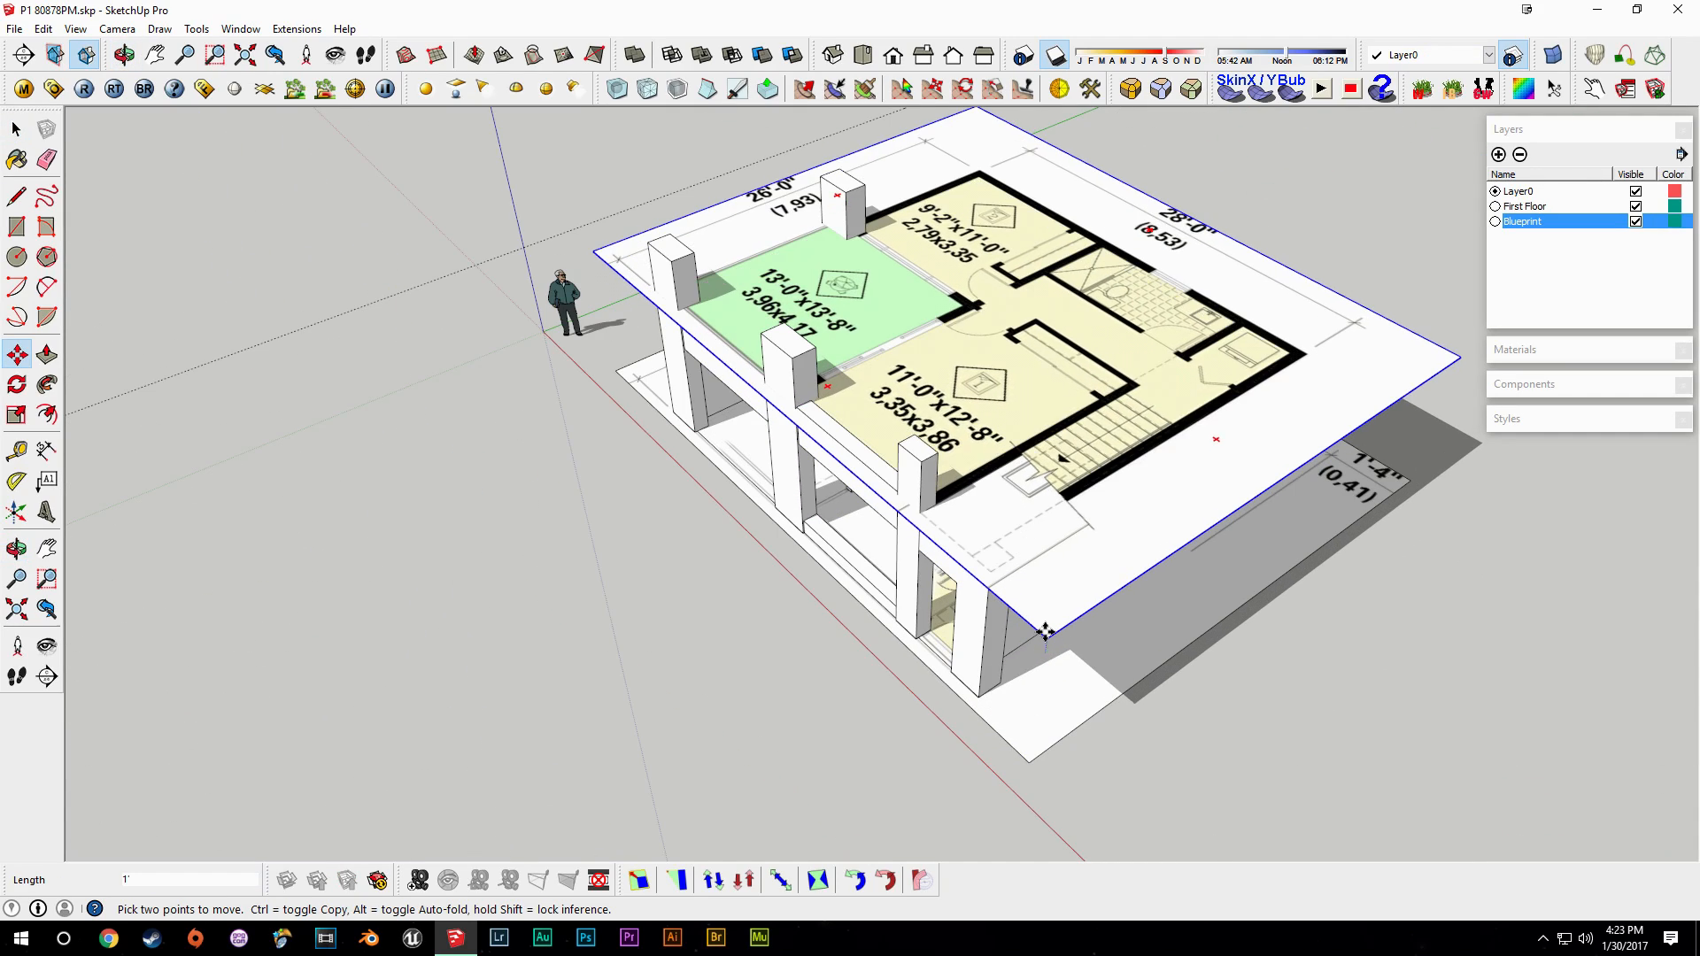
{"action": "key", "text": "space"}
Compare the raised second-floor blueprint with the pillars and undo its last move.
{"action": "middle_click_drag", "start_coordinate": [1054, 602], "coordinate": [1218, 636]}
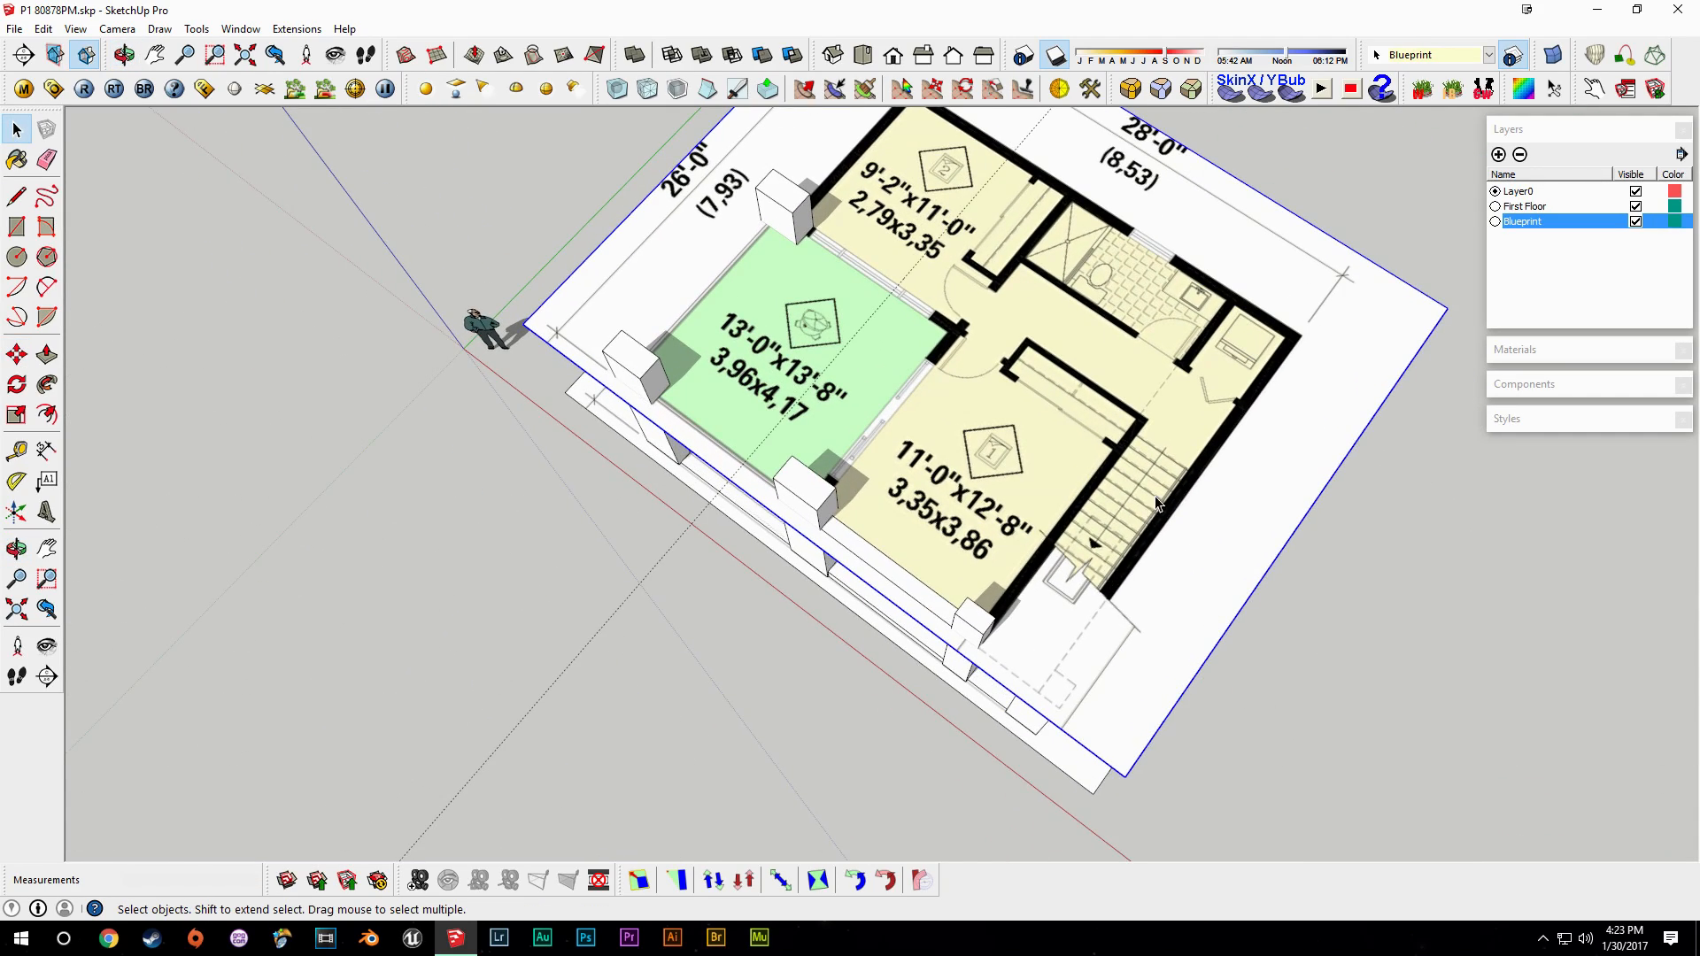
{"action": "middle_click_drag", "start_coordinate": [1290, 339], "coordinate": [995, 353]}
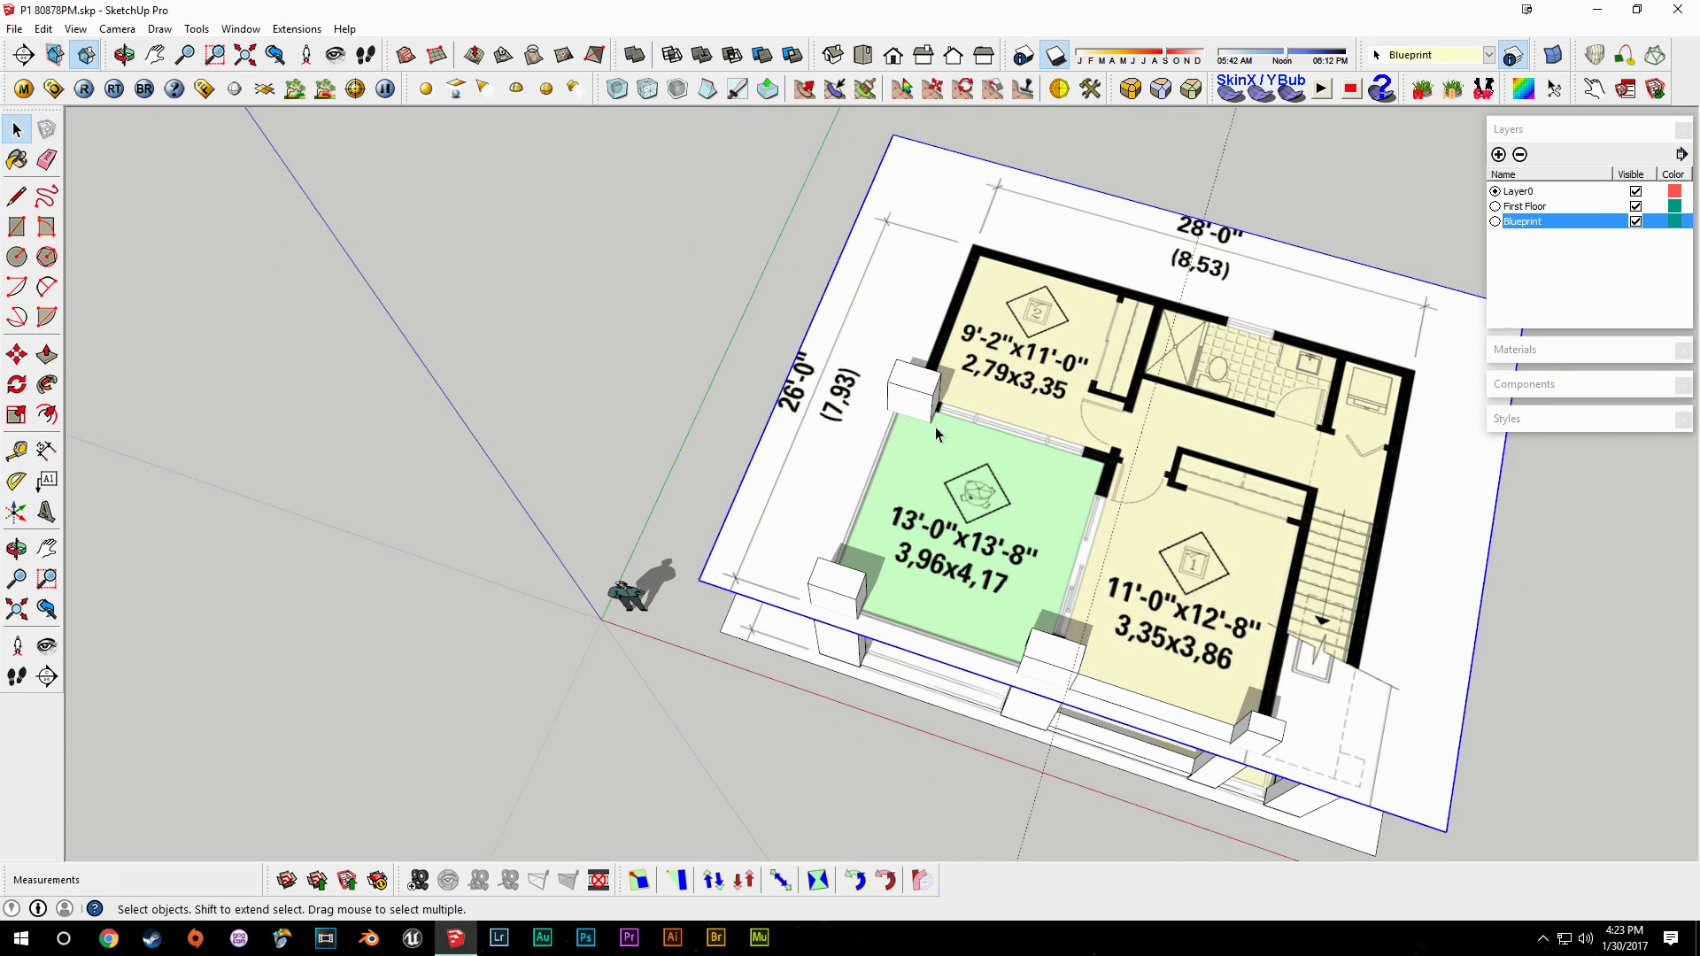
{"action": "middle_click_drag", "start_coordinate": [982, 647], "coordinate": [1119, 581]}
{"action": "scroll", "coordinate": [983, 584], "scroll_direction": "up", "scroll_amount": 3}
{"action": "middle_click_drag", "start_coordinate": [933, 581], "coordinate": [1070, 514]}
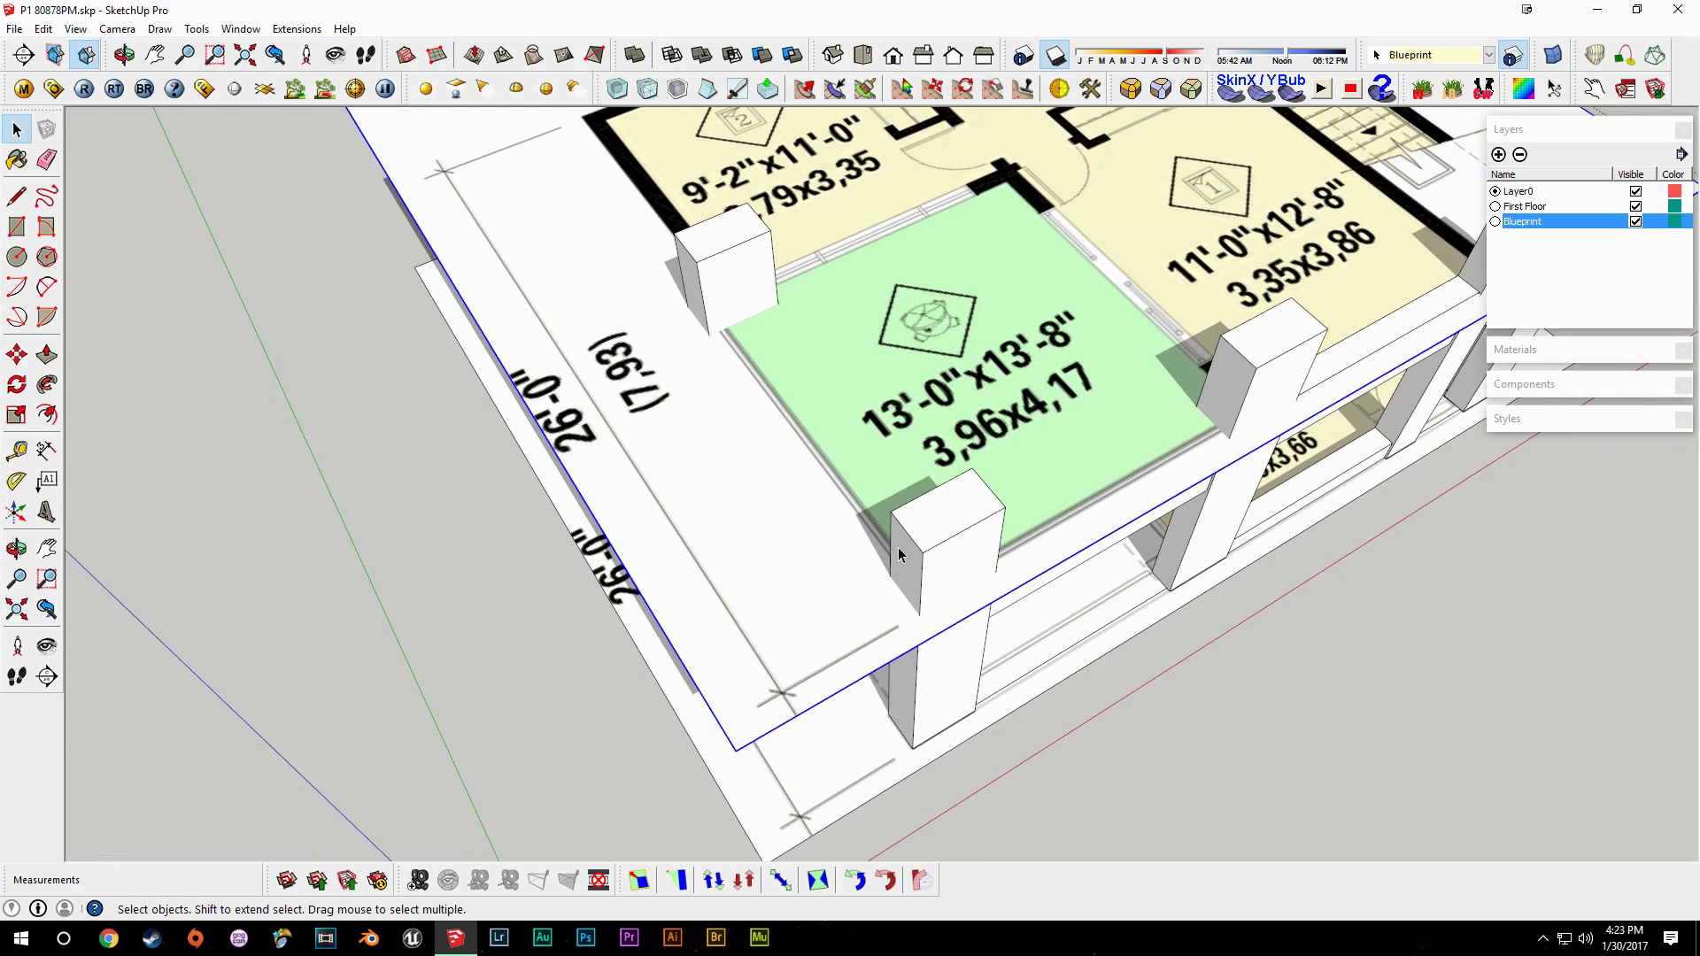
{"action": "key", "text": "ctrl+z"}
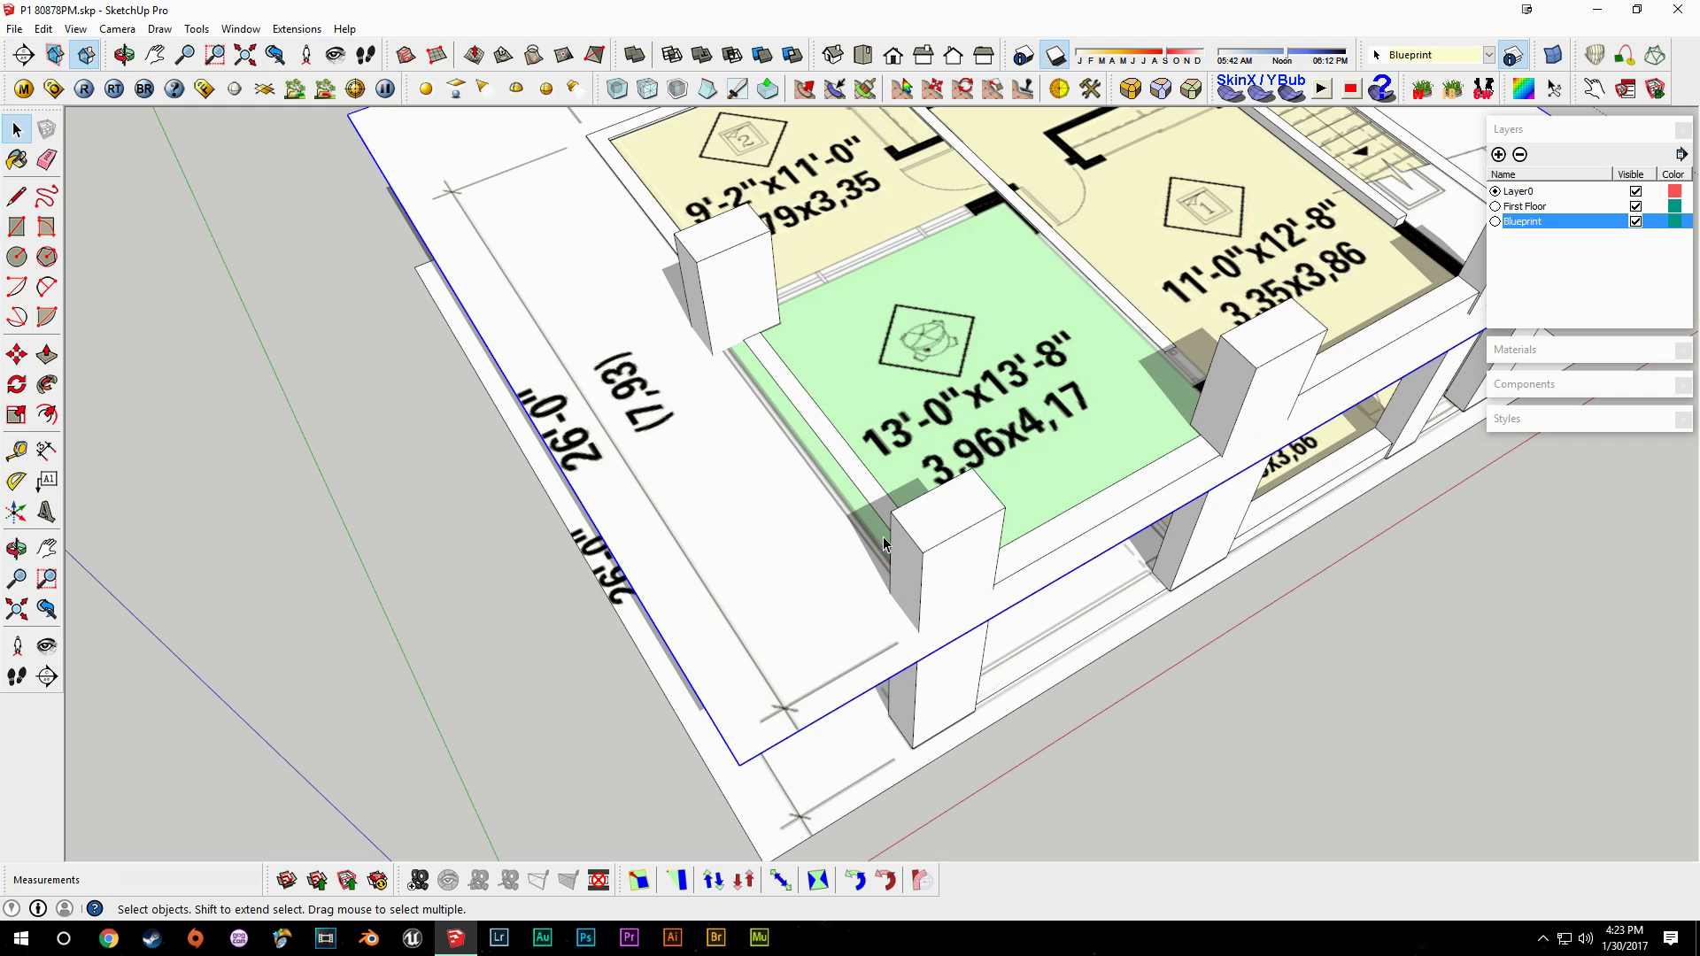
Switch to the browser to study the plan 80878PM house photo, and return to the SketchUp model.
{"action": "middle_click_drag", "start_coordinate": [1139, 486], "coordinate": [1167, 545]}
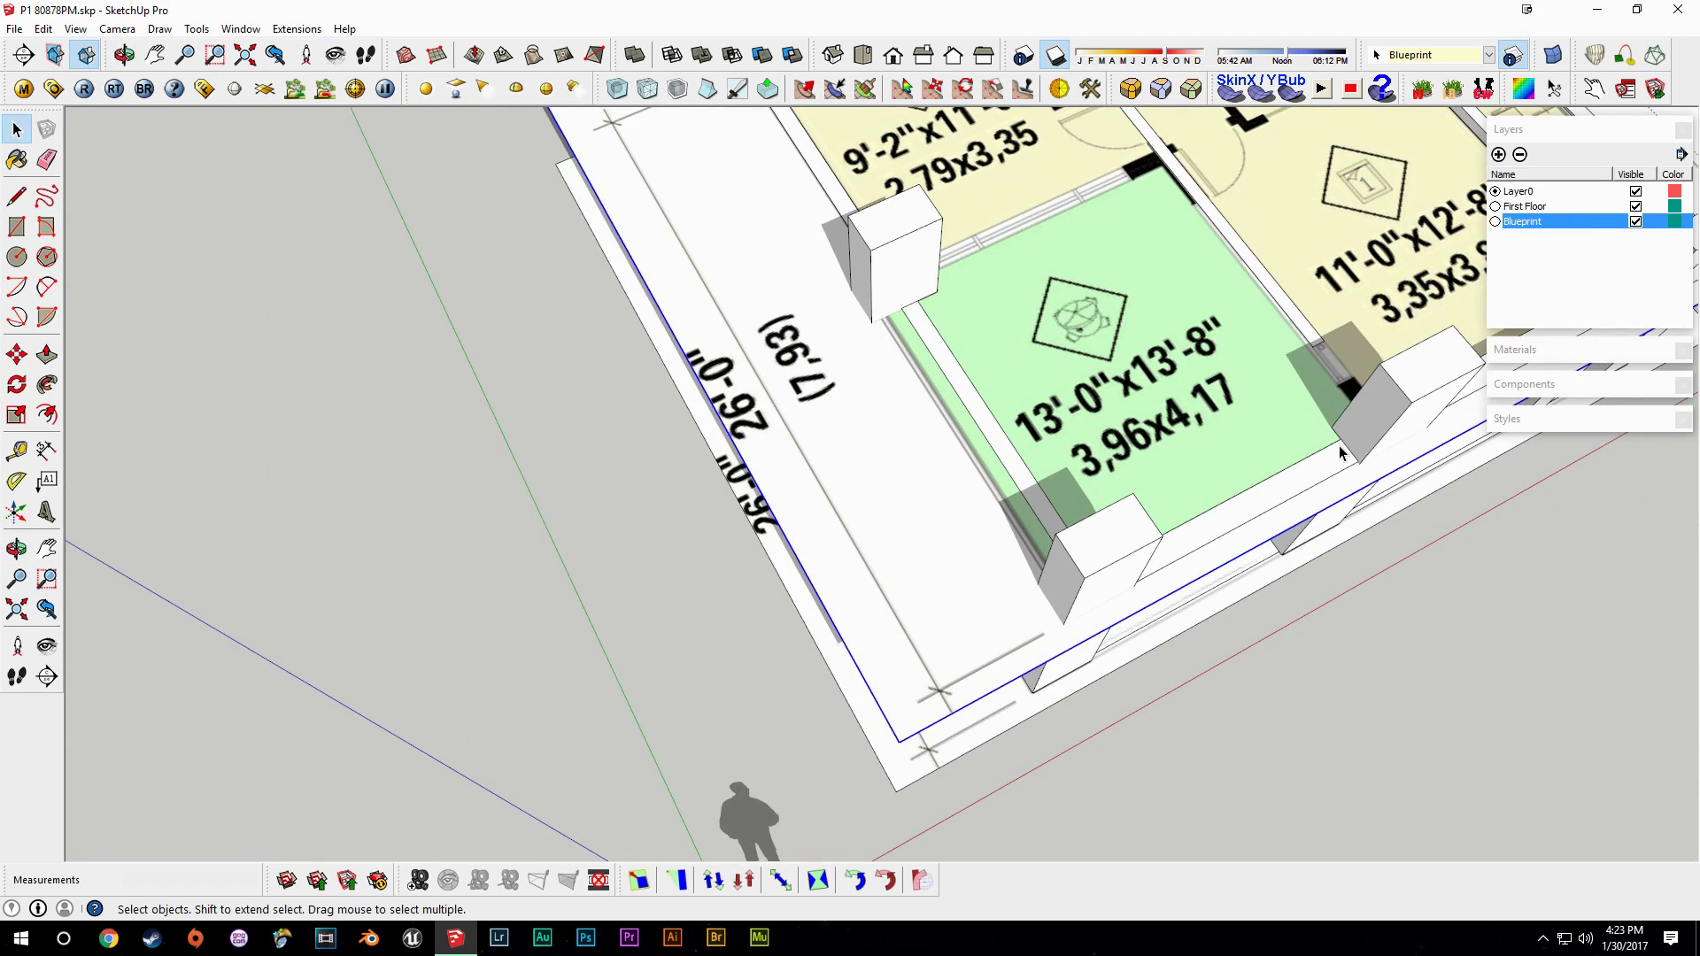
{"action": "middle_click_drag", "start_coordinate": [1328, 461], "coordinate": [1266, 514]}
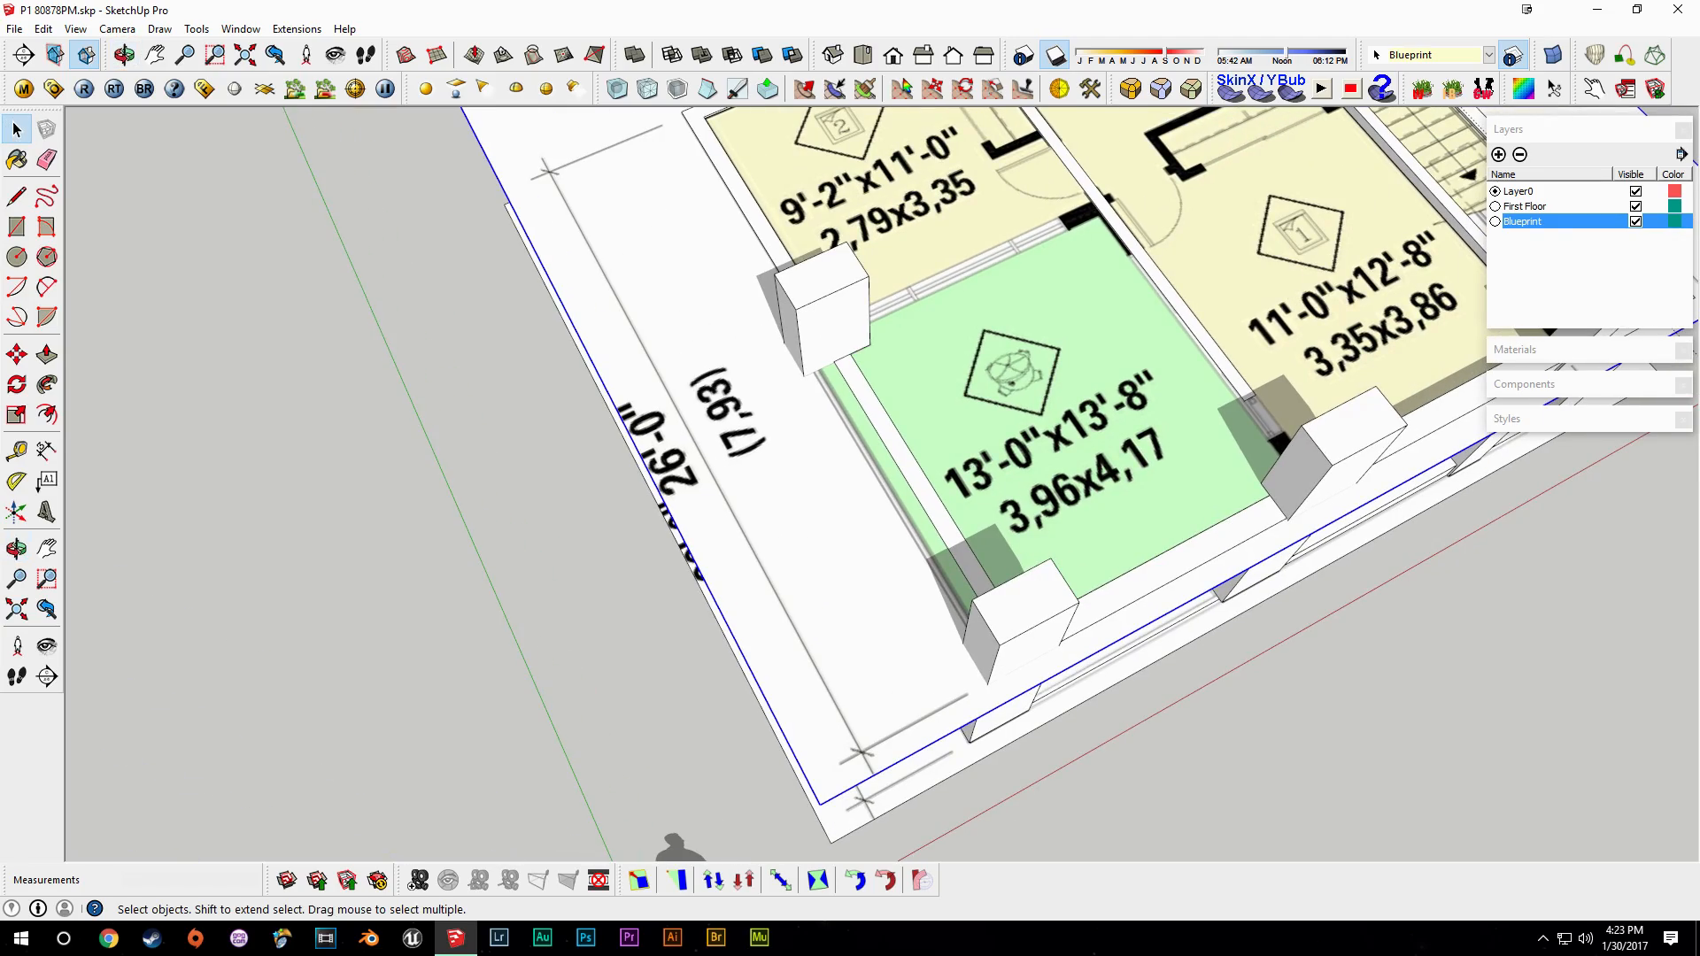
{"action": "key", "text": "alt+Tab"}
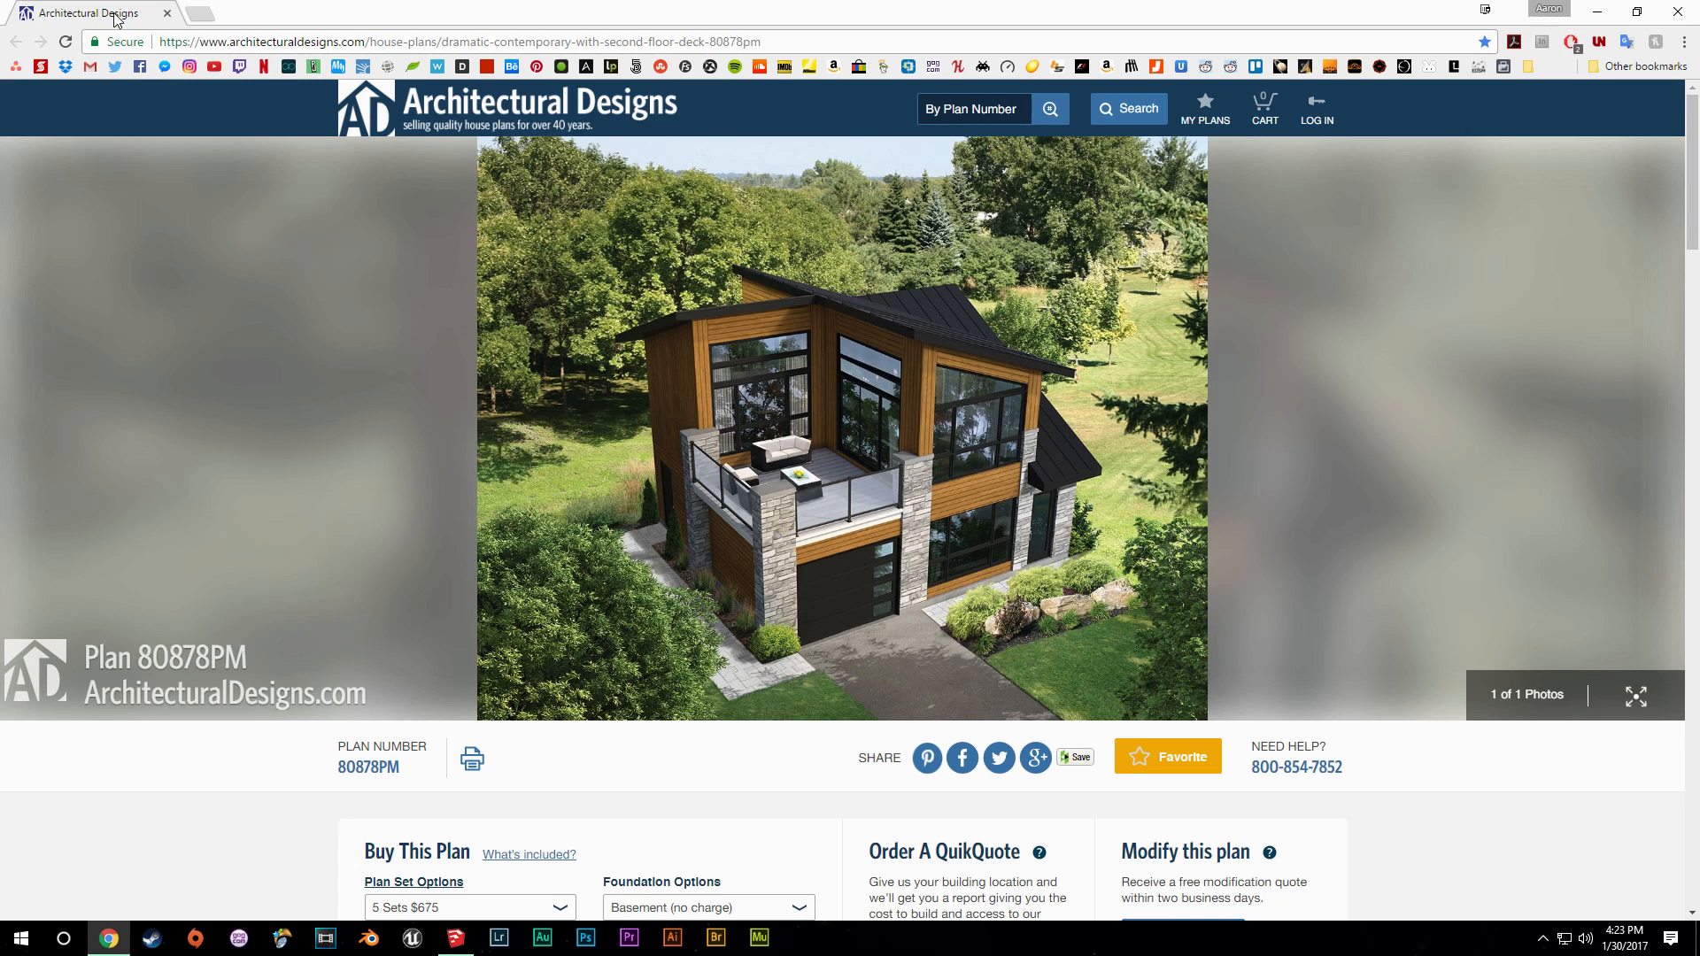
{"action": "key", "text": "alt+Tab"}
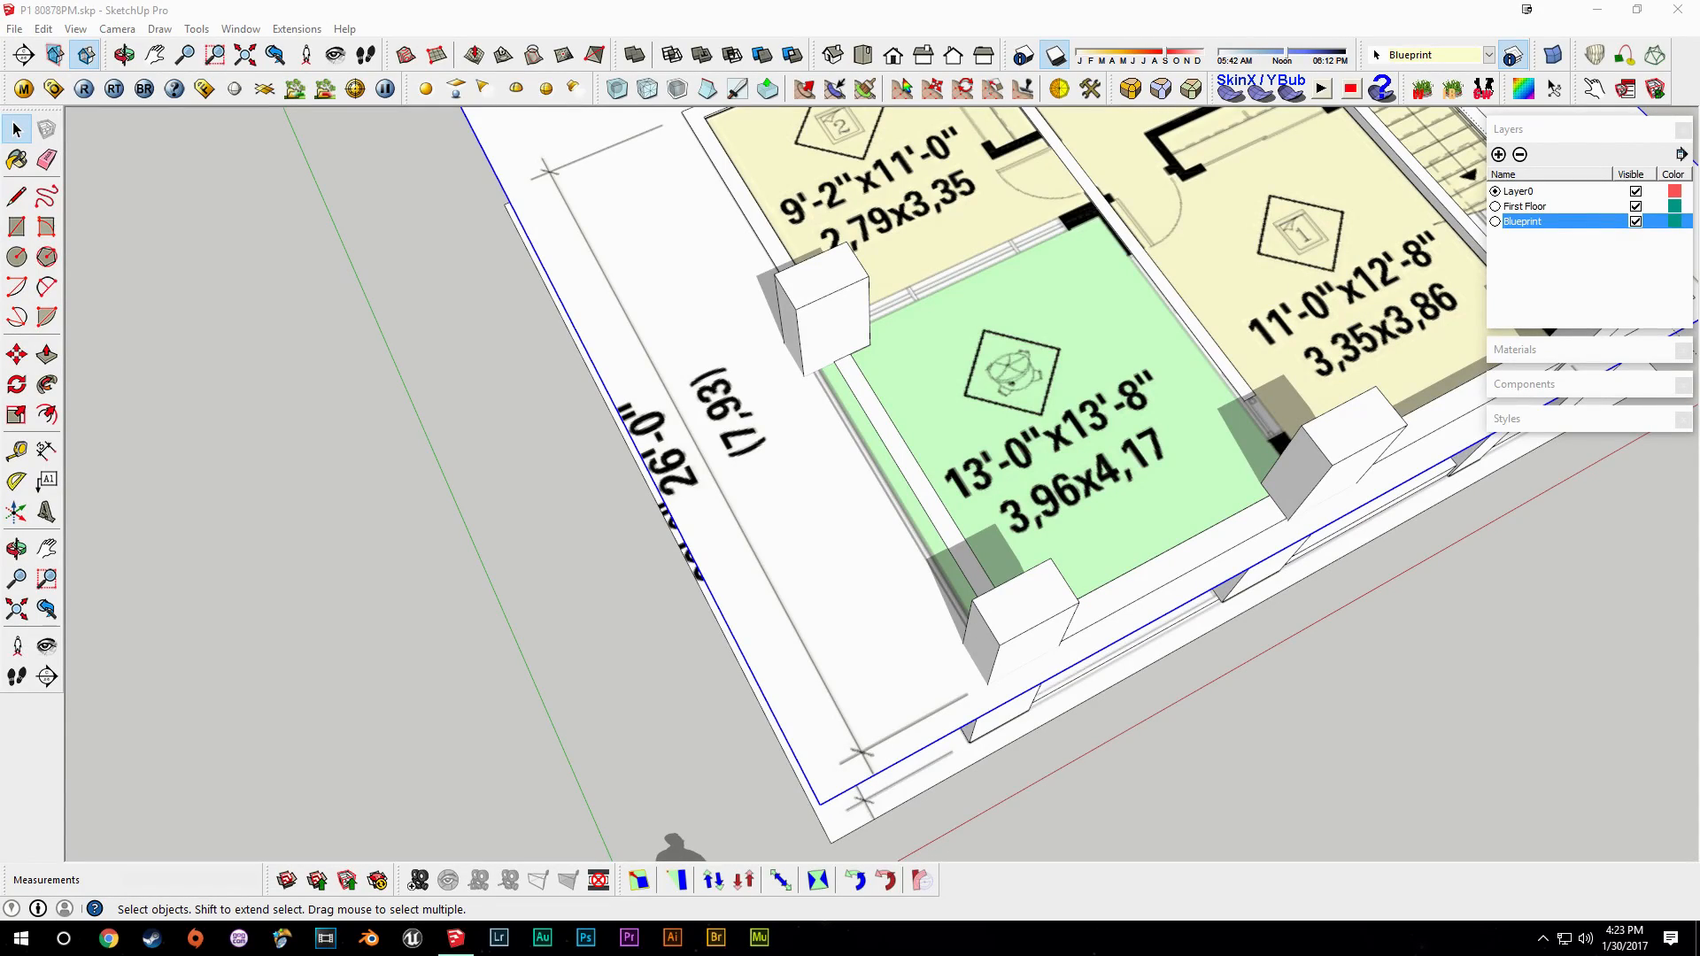
Trace the first-floor wall outline on the second-floor blueprint with lines around the front corner beside the stairs.
{"action": "mouse_move", "coordinate": [1253, 630]}
{"action": "middle_mouse_down"}
{"action": "mouse_move", "coordinate": [967, 505]}
{"action": "mouse_move", "coordinate": [804, 380]}
{"action": "middle_mouse_up"}
{"action": "middle_click_drag", "start_coordinate": [1187, 346], "coordinate": [911, 433]}
{"action": "mouse_move", "coordinate": [1416, 372]}
{"action": "middle_mouse_down", "text": "shift"}
{"action": "mouse_move", "coordinate": [920, 345]}
{"action": "mouse_move", "coordinate": [731, 481]}
{"action": "mouse_move", "coordinate": [842, 556]}
{"action": "middle_mouse_up", "text": "shift"}
{"action": "scroll", "coordinate": [920, 346], "scroll_direction": "down", "scroll_amount": 5}
{"action": "left_click", "coordinate": [842, 556]}
{"action": "left_click", "coordinate": [652, 642]}
{"action": "left_click", "coordinate": [871, 564]}
{"action": "scroll", "coordinate": [889, 558], "scroll_direction": "up", "scroll_amount": 4}
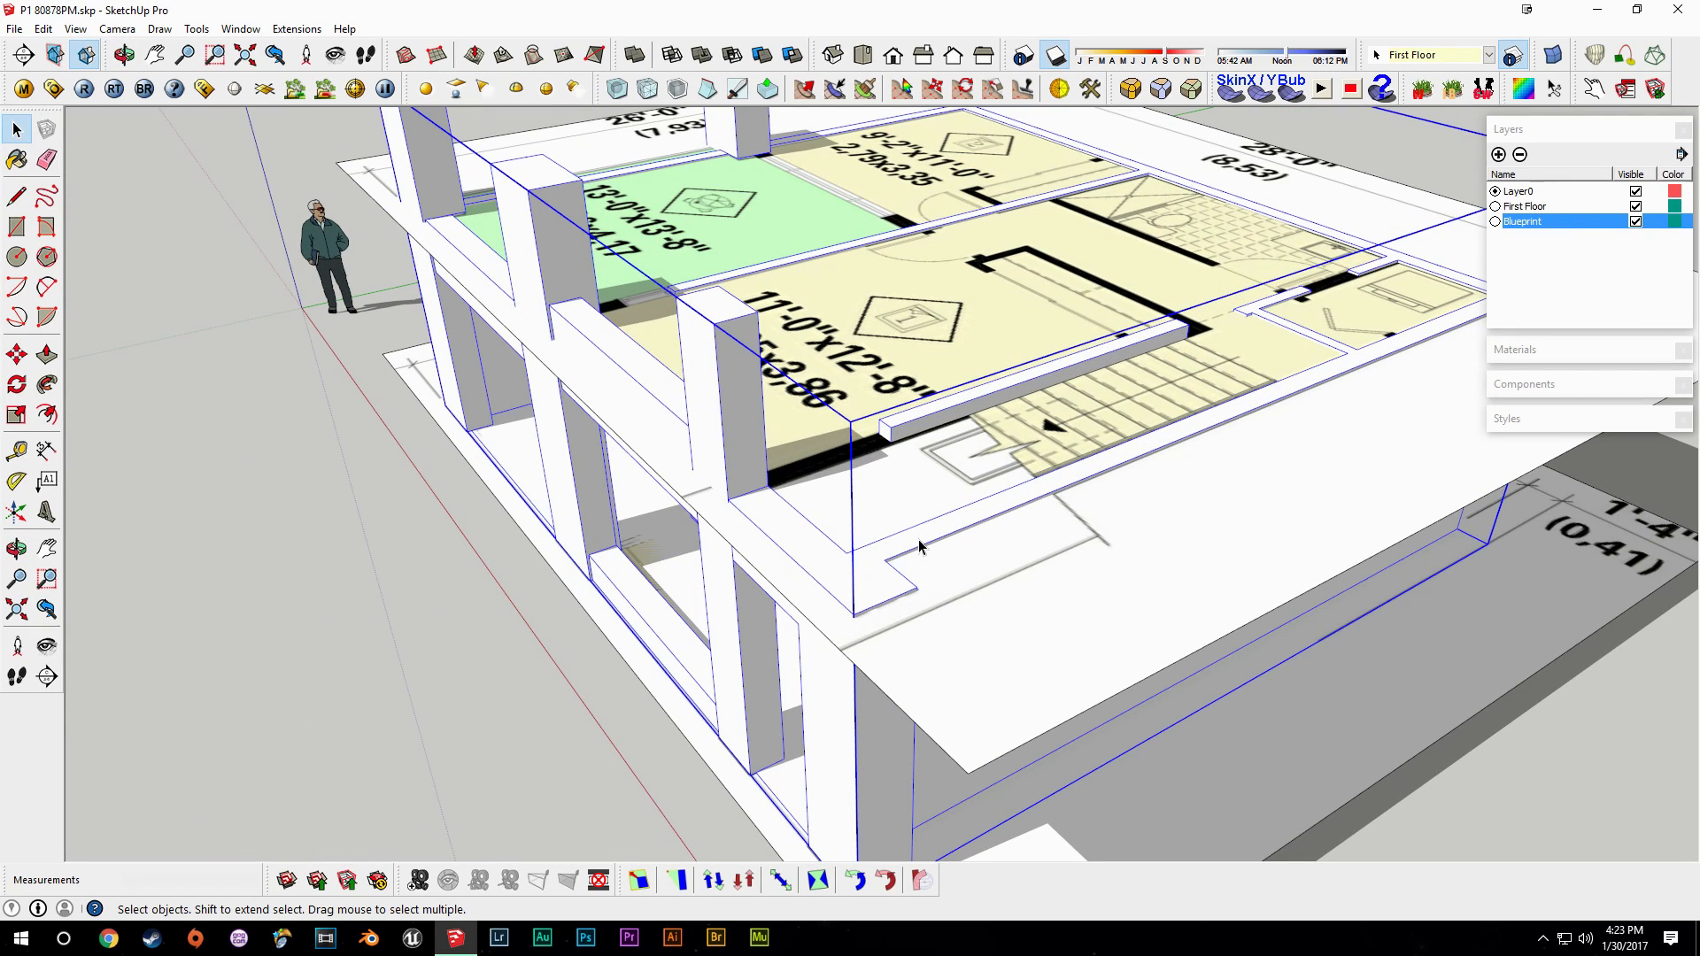
{"action": "key", "text": "l"}
{"action": "left_click", "coordinate": [729, 500]}
{"action": "left_click", "coordinate": [853, 615]}
{"action": "left_click", "coordinate": [917, 587]}
{"action": "left_click", "coordinate": [888, 560]}
Continue tracing the wall outline with the Line tool around the rear corner of the 9'-2"x11'-0" bedroom.
{"action": "middle_click_drag", "start_coordinate": [1050, 475], "coordinate": [341, 631], "text": "shift"}
{"action": "mouse_move", "coordinate": [912, 460]}
{"action": "middle_mouse_down"}
{"action": "mouse_move", "coordinate": [734, 566]}
{"action": "mouse_move", "coordinate": [1204, 465]}
{"action": "mouse_move", "coordinate": [1051, 400]}
{"action": "middle_mouse_up"}
{"action": "left_click", "coordinate": [780, 564]}
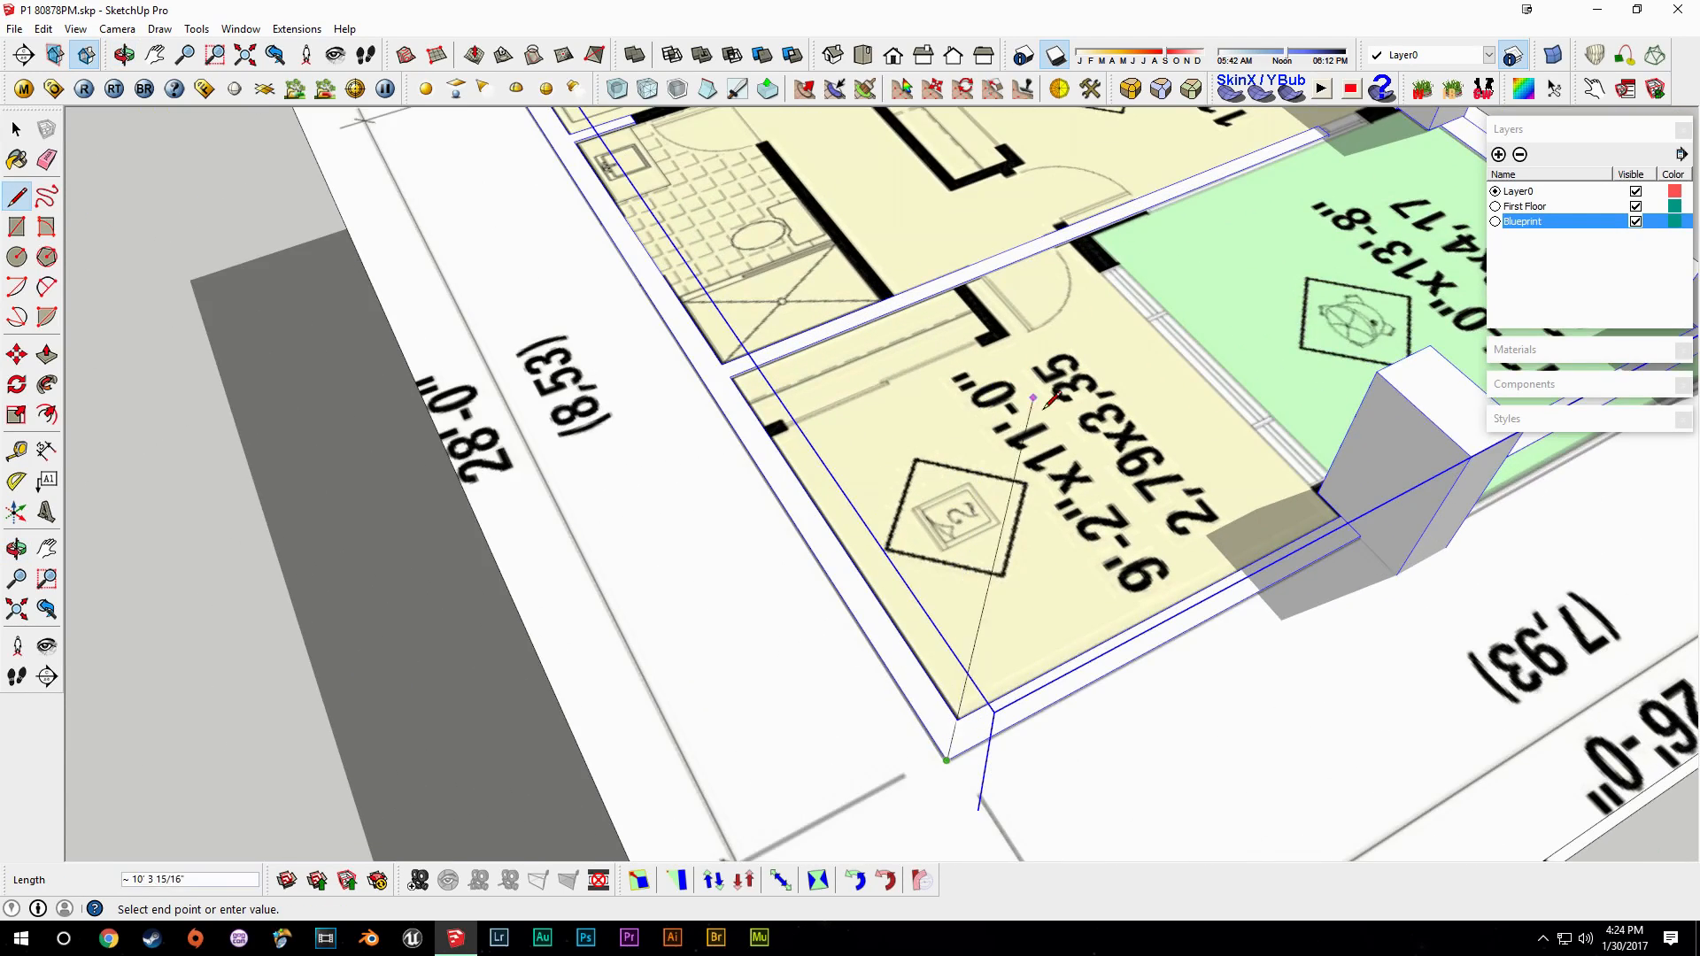
{"action": "scroll", "coordinate": [1435, 509], "scroll_direction": "up", "scroll_amount": 2}
{"action": "middle_click_drag", "start_coordinate": [1443, 518], "coordinate": [1114, 452], "text": "shift"}
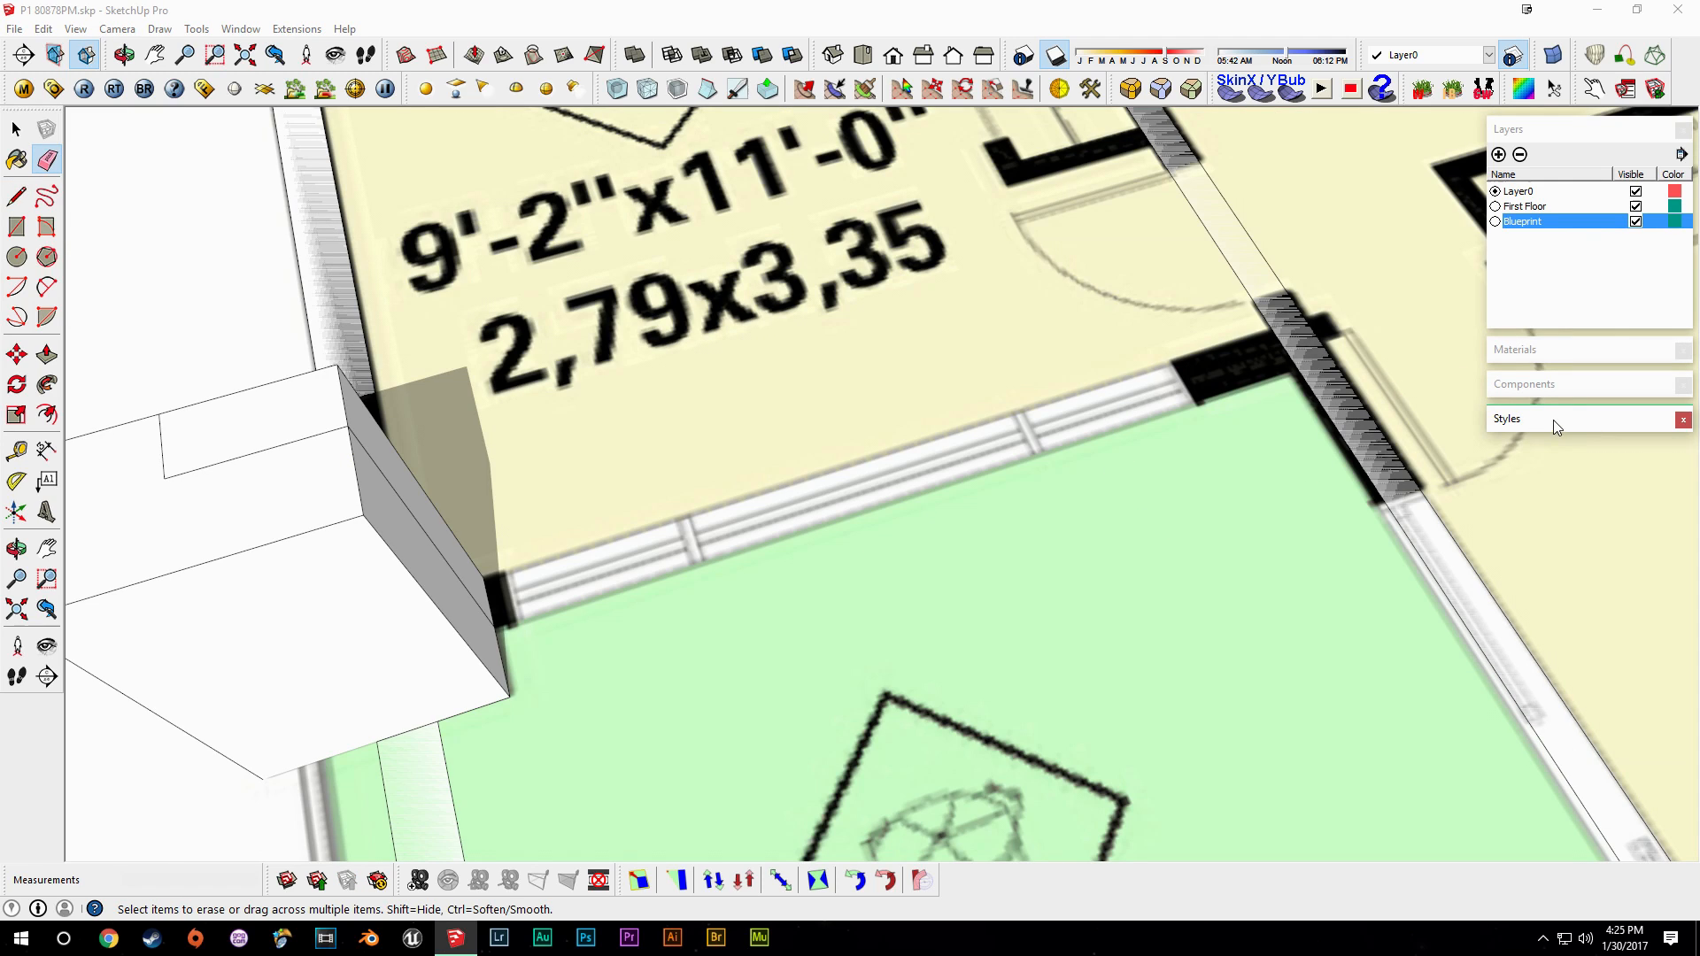
Check the style's edge display settings and continue the wall outline by the pillar of the 9'-2"x11'-0" bedroom.
{"action": "left_click", "coordinate": [1554, 425]}
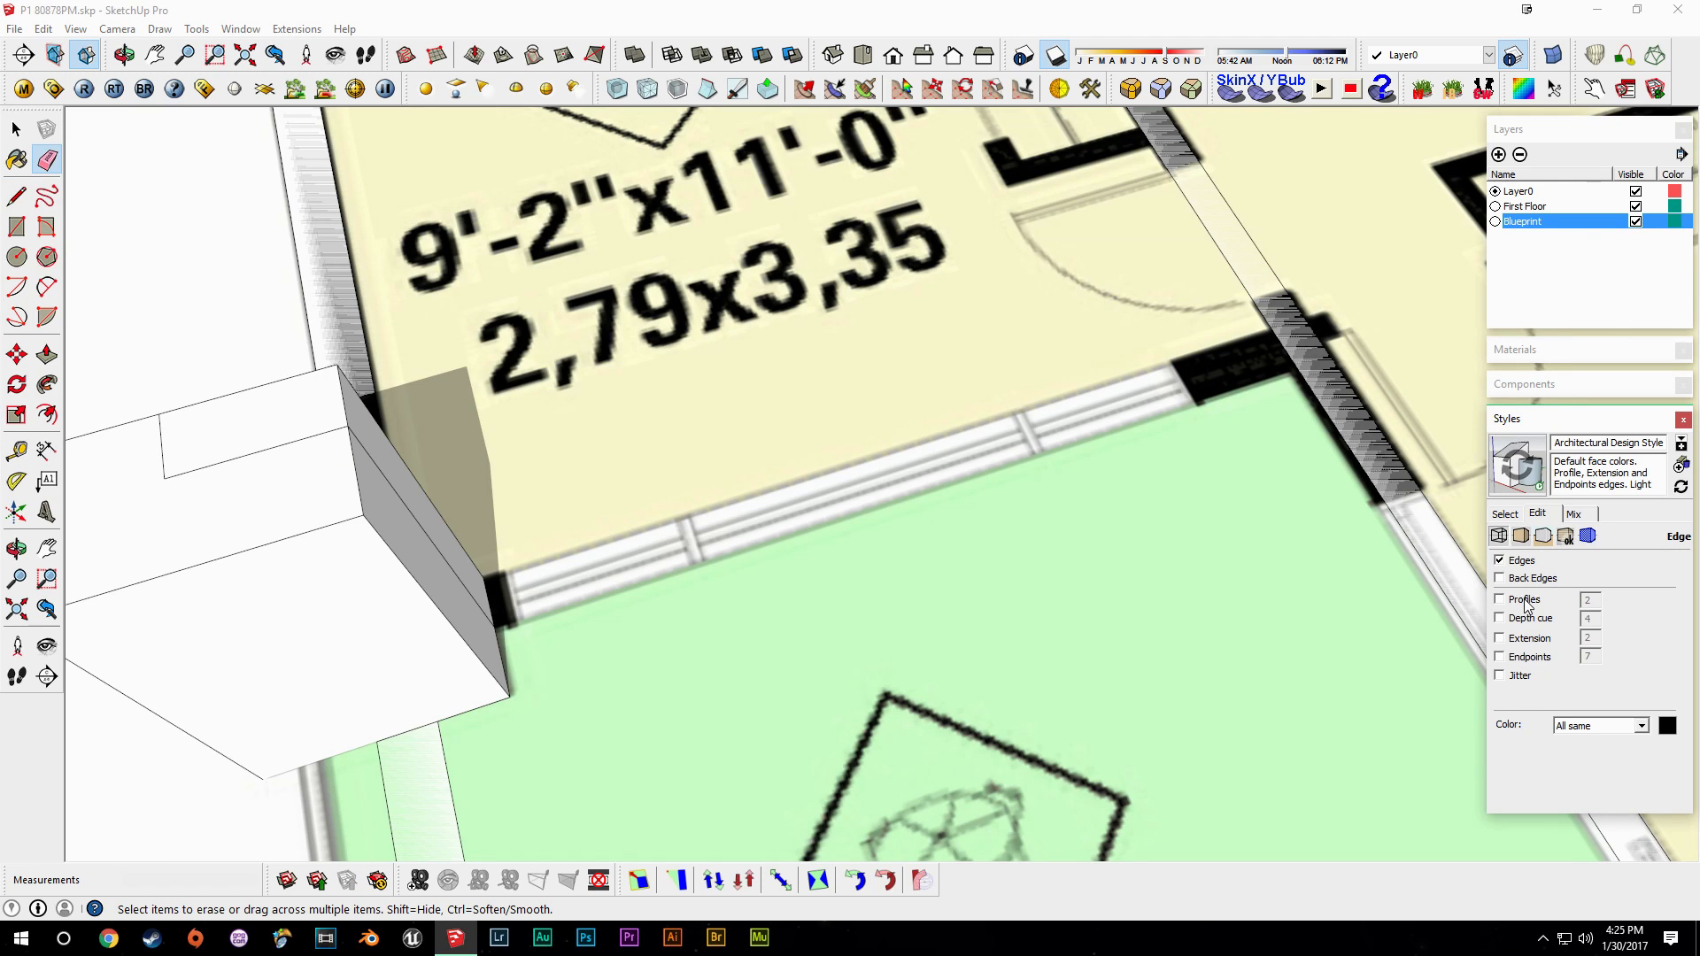
{"action": "left_click", "coordinate": [1591, 430]}
{"action": "mouse_move", "coordinate": [992, 540]}
{"action": "middle_mouse_down"}
{"action": "mouse_move", "coordinate": [953, 549]}
{"action": "mouse_move", "coordinate": [992, 496]}
{"action": "middle_mouse_up"}
{"action": "key", "text": "l"}
{"action": "left_click", "coordinate": [556, 401]}
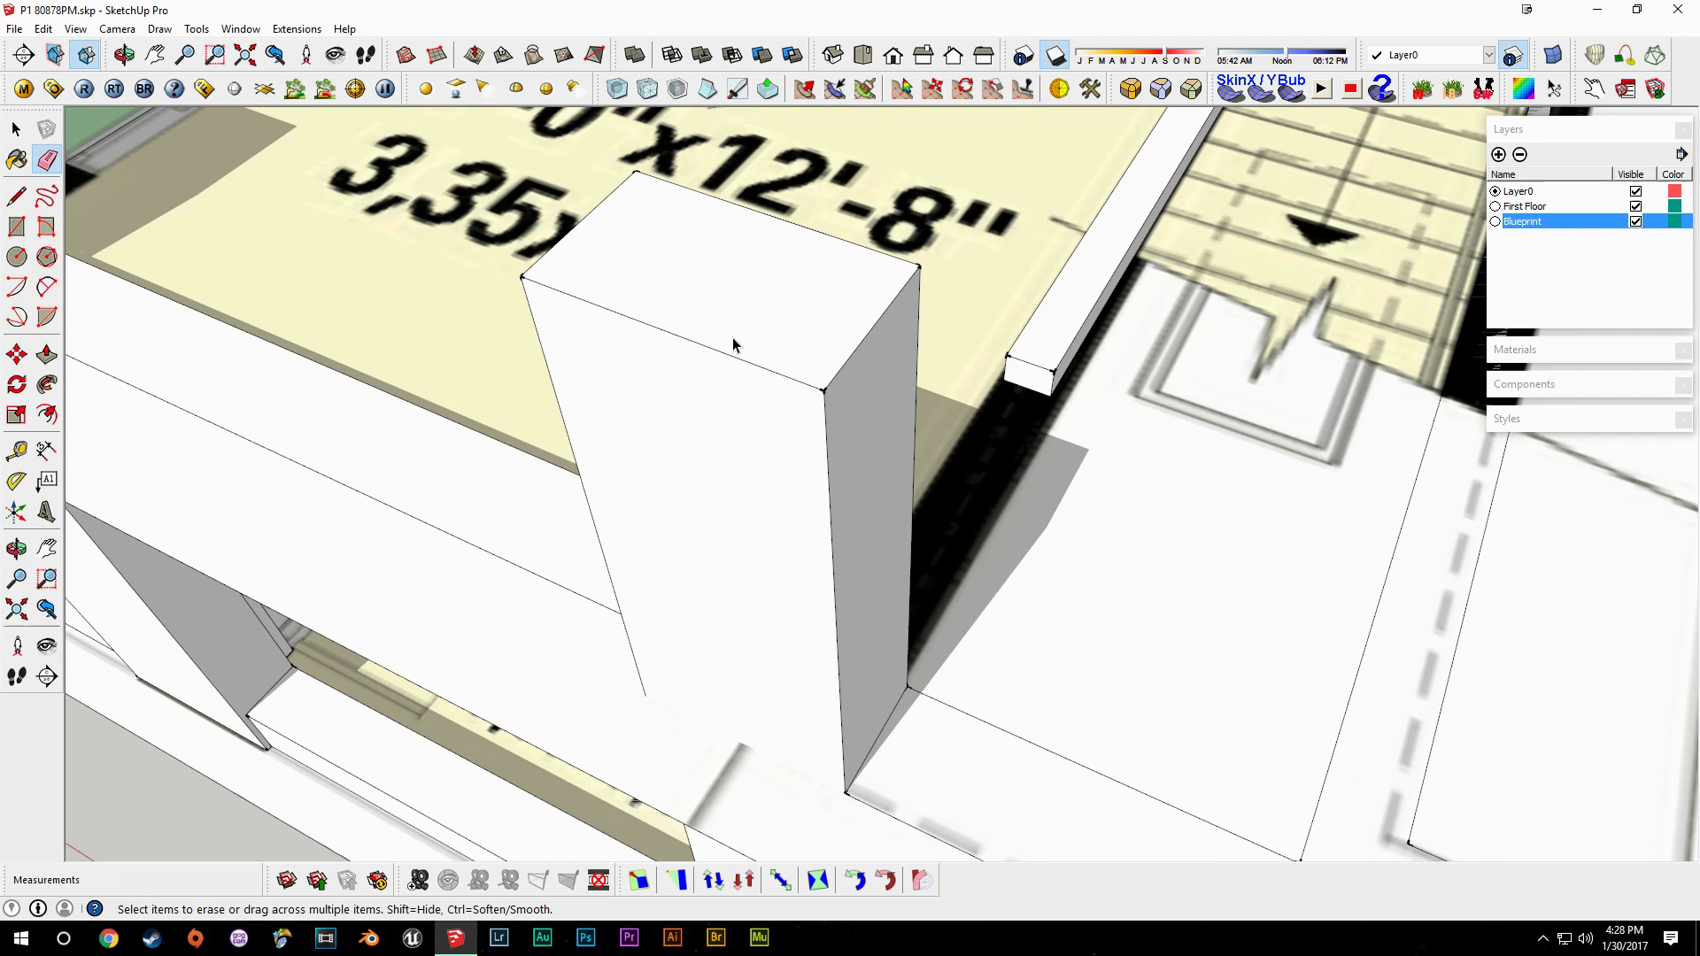
Draw a line across the top of the pillar at the front corner of the 11'-0"x12'-8" bedroom.
{"action": "middle_click_drag", "start_coordinate": [732, 342], "coordinate": [1288, 416]}
{"action": "key", "text": "l"}
{"action": "left_click", "coordinate": [843, 564]}
{"action": "left_click", "coordinate": [1105, 370]}
{"action": "middle_click_drag", "start_coordinate": [1085, 523], "coordinate": [660, 398]}
Select the short outline edge at the front stair corner and compare it with the plan 80878PM house photo in the browser.
{"action": "key", "text": "space"}
{"action": "left_click", "coordinate": [1380, 665]}
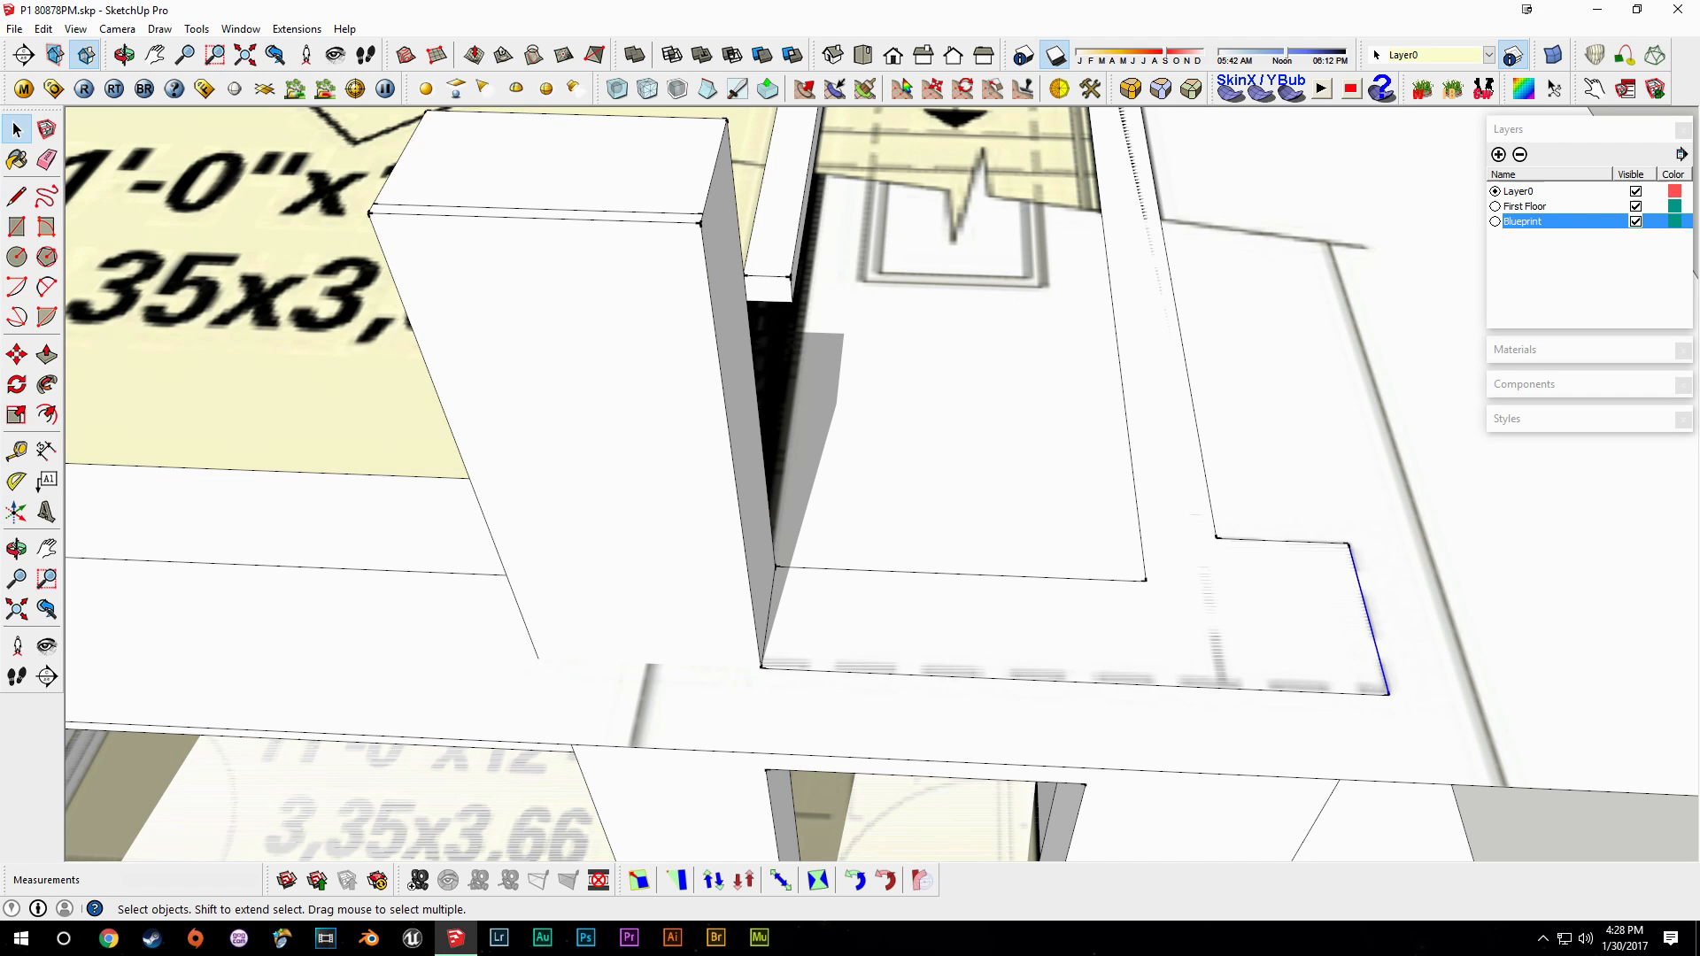
{"action": "key", "text": "alt+Tab"}
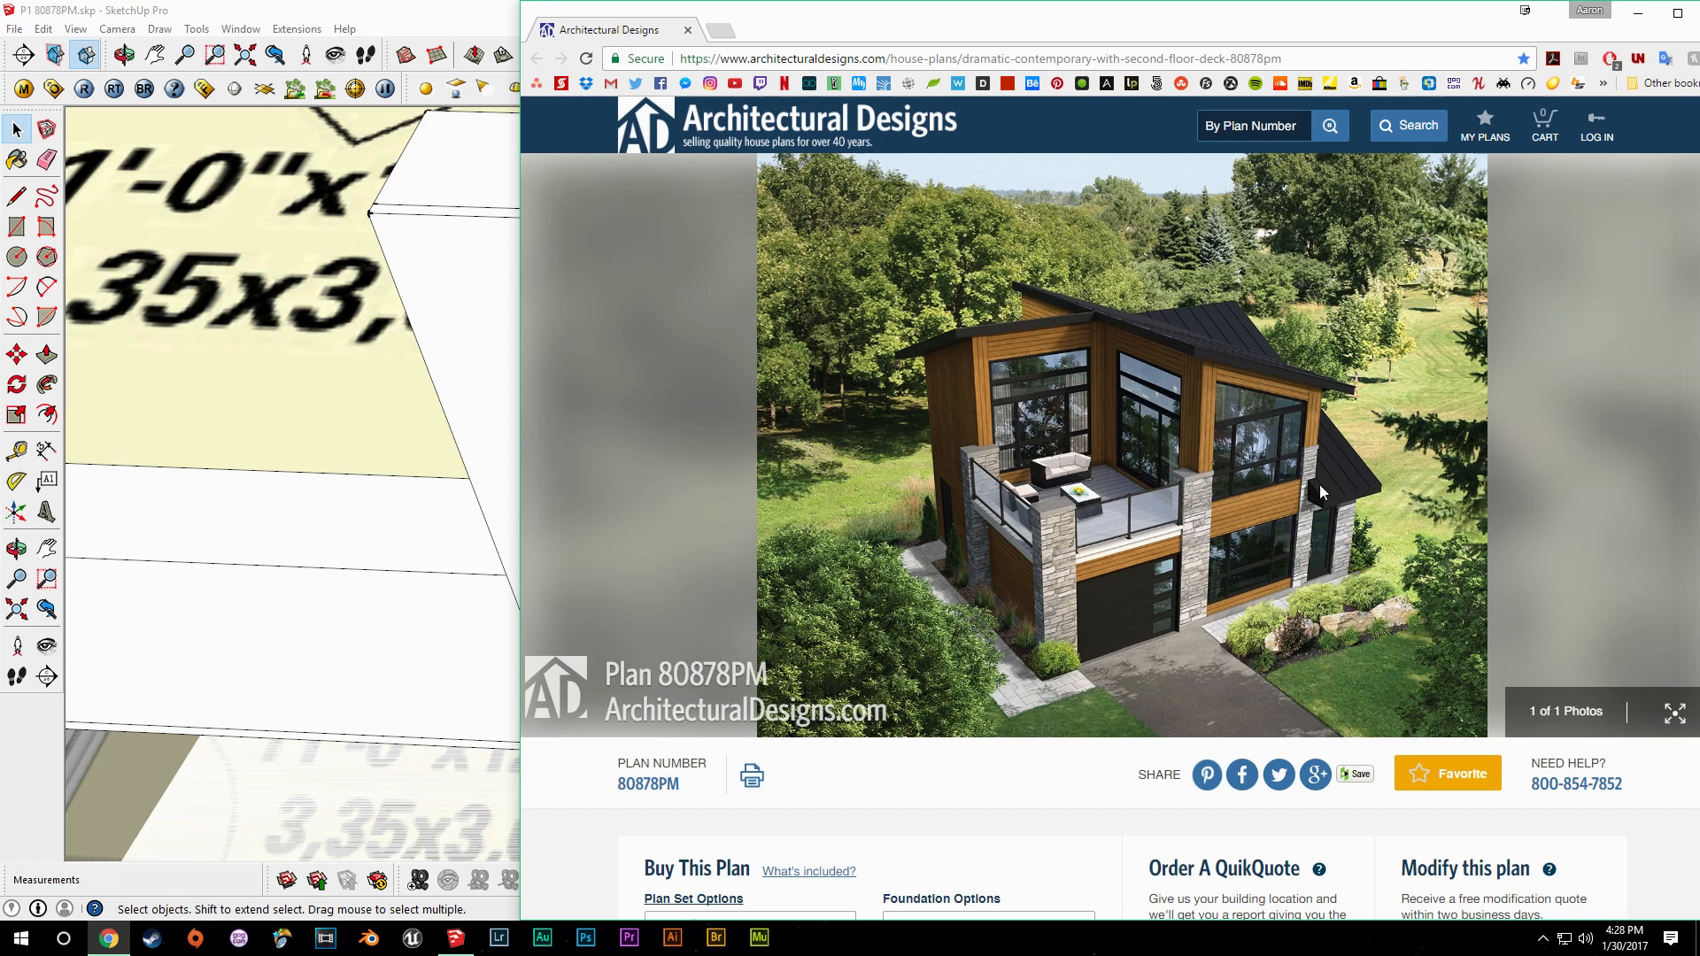
{"action": "left_click_drag", "start_coordinate": [829, 36], "coordinate": [1698, 35]}
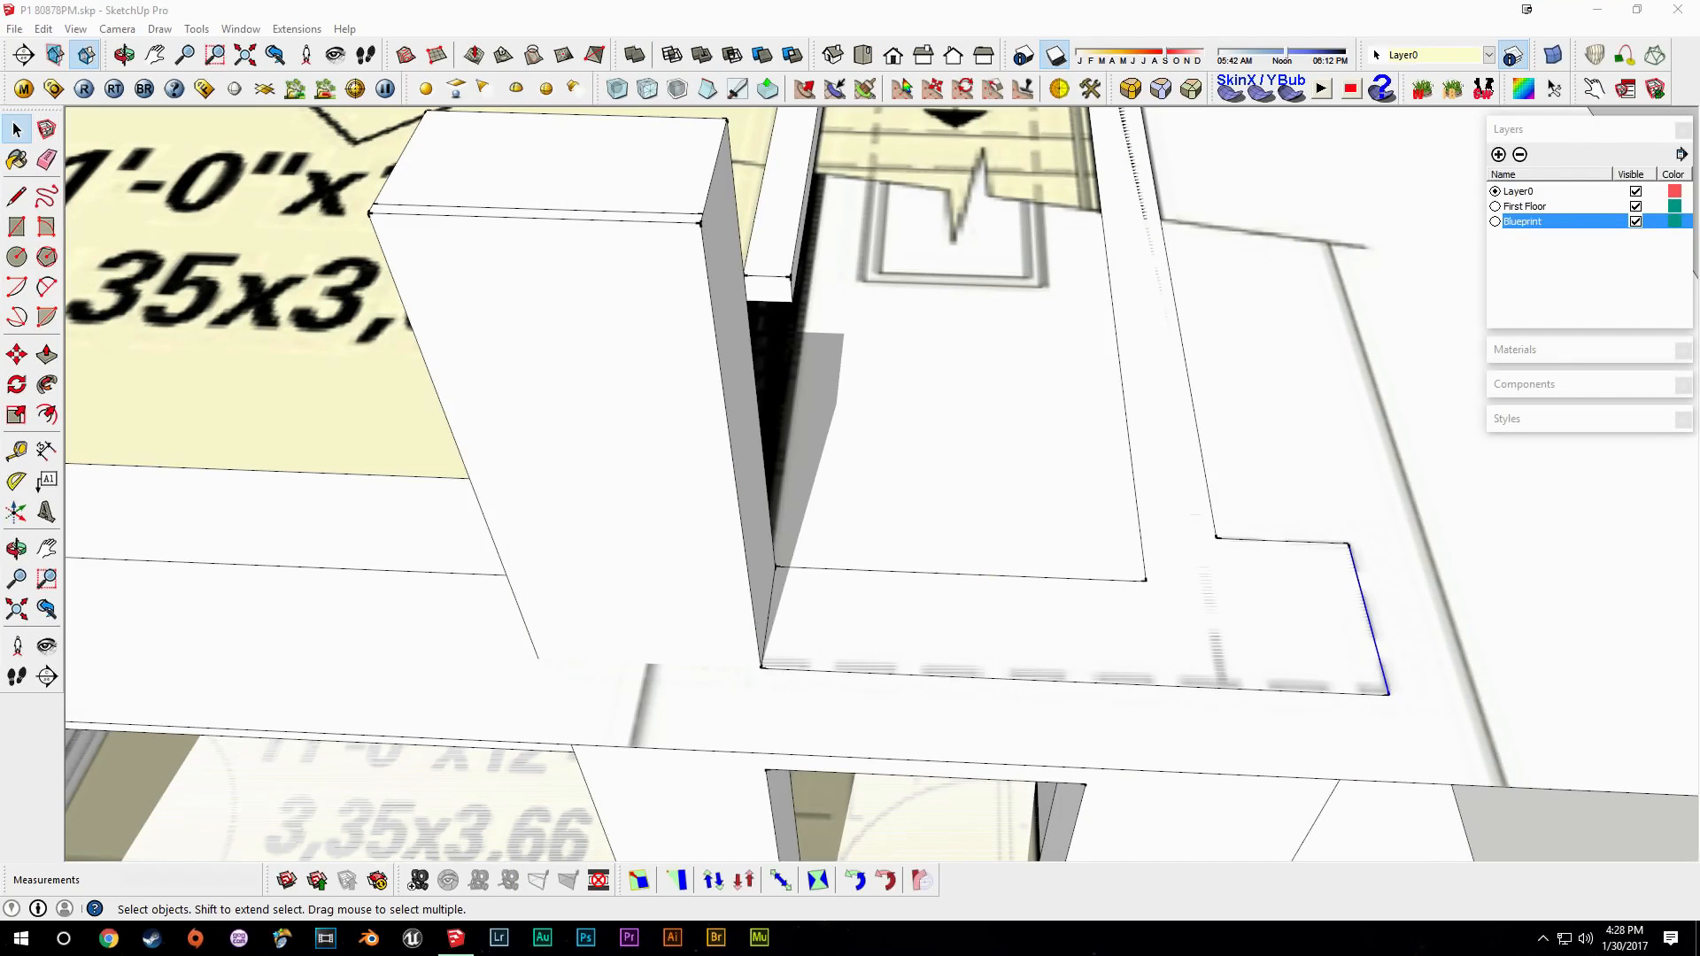
{"action": "middle_click_drag", "start_coordinate": [1149, 574], "coordinate": [987, 557]}
Draw a line down the side face of the front pillar and on along the blueprint to the outline's outer corner.
{"action": "key", "text": "l"}
{"action": "left_click", "coordinate": [699, 171]}
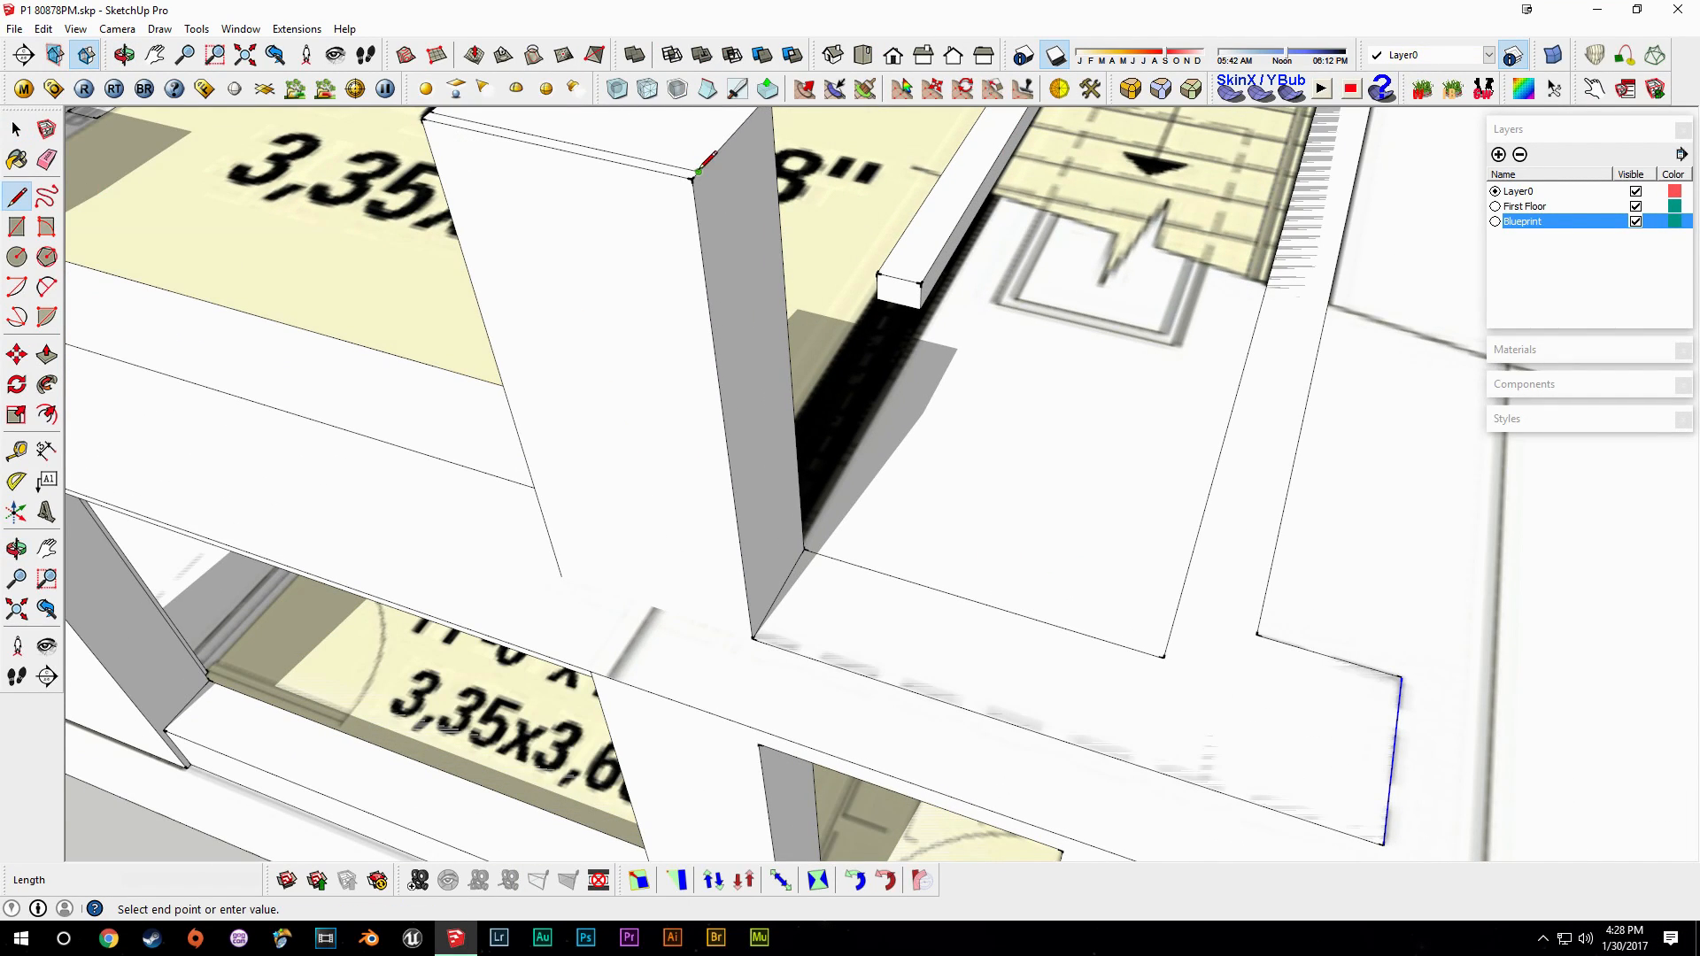
{"action": "scroll", "coordinate": [755, 636], "scroll_direction": "up", "scroll_amount": 4}
{"action": "left_click", "coordinate": [755, 636]}
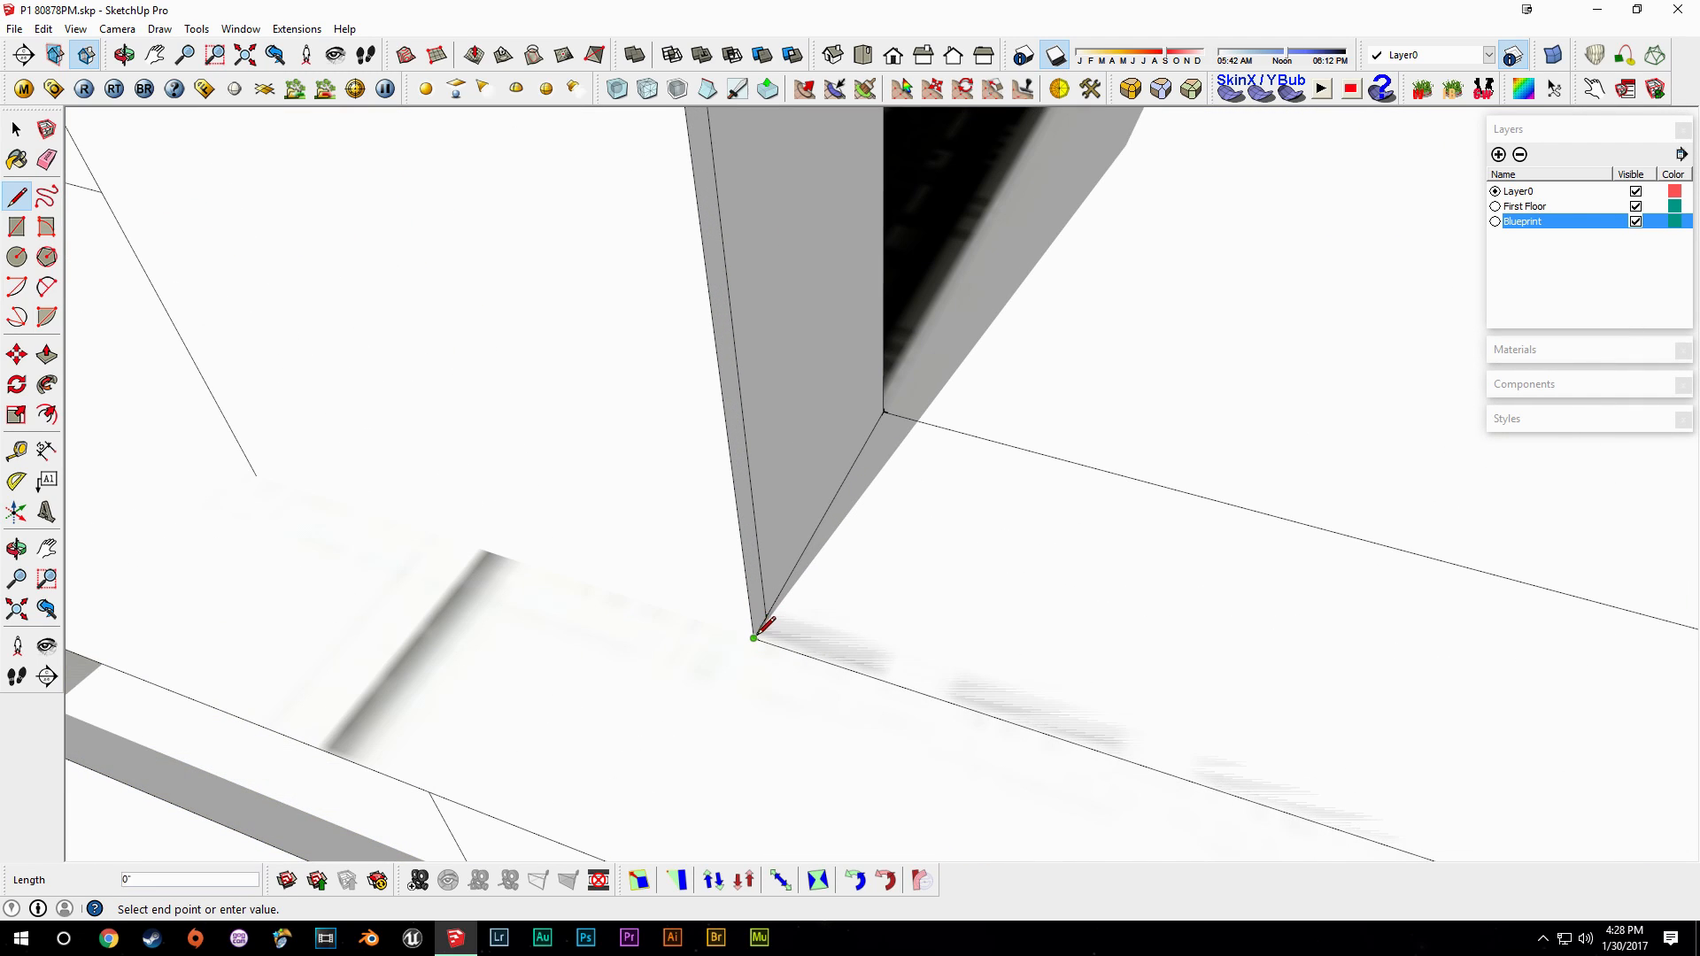
{"action": "scroll", "coordinate": [982, 697], "scroll_direction": "down", "scroll_amount": 3}
{"action": "scroll", "coordinate": [1221, 777], "scroll_direction": "down", "scroll_amount": 1}
{"action": "middle_click_drag", "start_coordinate": [1483, 825], "coordinate": [959, 518], "text": "shift"}
{"action": "left_click", "coordinate": [1036, 560]}
{"action": "key", "text": "space"}
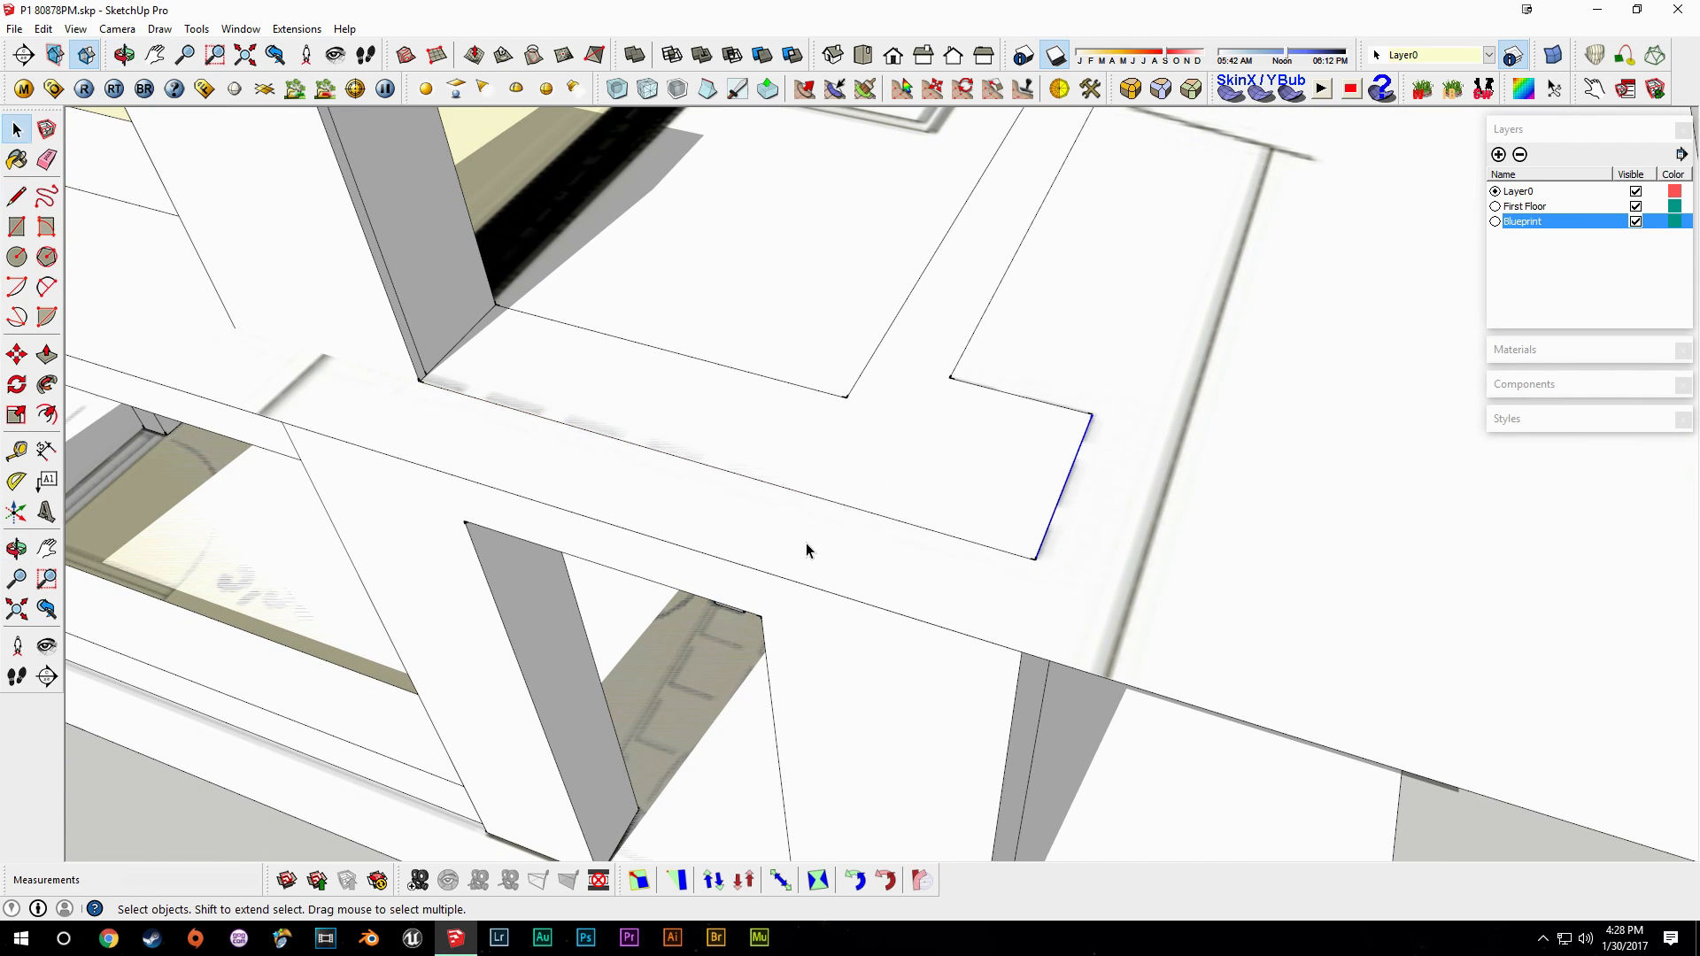
Select all edges connected to the outline on the front pillar to check the traced second-floor outline.
{"action": "middle_click_drag", "start_coordinate": [605, 429], "coordinate": [1002, 662], "text": "shift"}
{"action": "scroll", "coordinate": [1005, 659], "scroll_direction": "down", "scroll_amount": 2}
{"action": "scroll", "coordinate": [1055, 593], "scroll_direction": "down", "scroll_amount": 3}
{"action": "middle_click_drag", "start_coordinate": [1055, 594], "coordinate": [871, 432]}
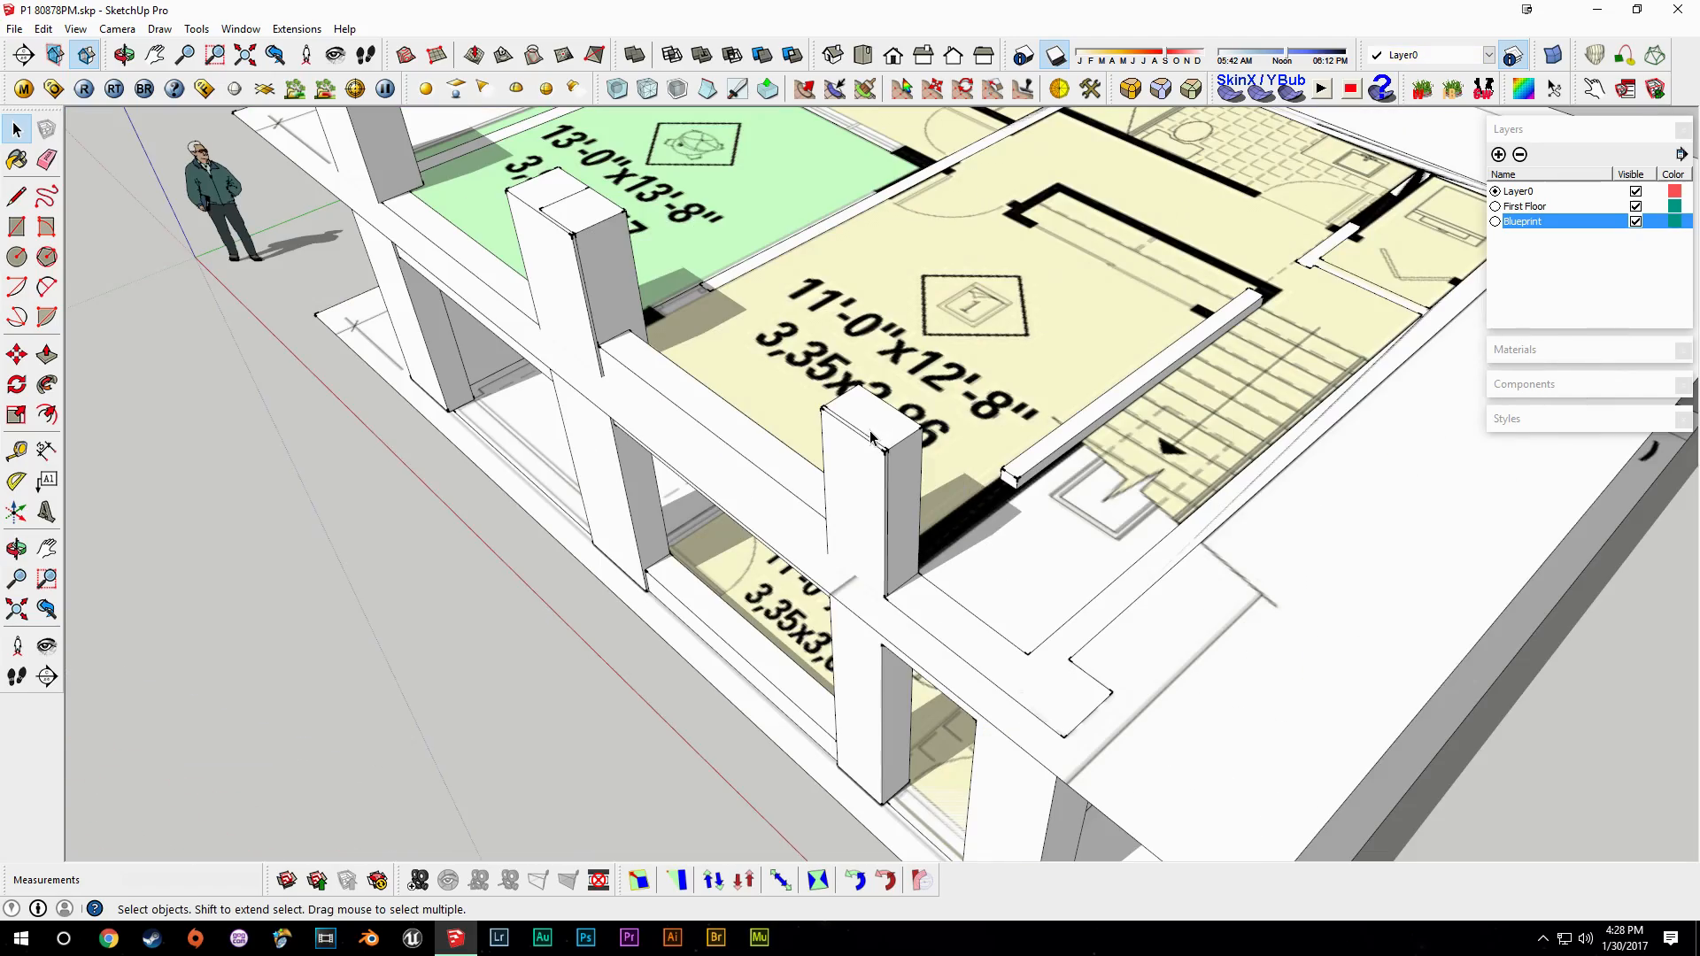
{"action": "triple_click", "coordinate": [865, 432]}
{"action": "scroll", "coordinate": [977, 509], "scroll_direction": "down", "scroll_amount": 3}
{"action": "middle_click_drag", "start_coordinate": [977, 513], "coordinate": [1216, 567]}
{"action": "mouse_move", "coordinate": [1195, 487]}
{"action": "middle_mouse_down"}
{"action": "mouse_move", "coordinate": [816, 481]}
{"action": "mouse_move", "coordinate": [958, 542]}
{"action": "middle_mouse_up"}
{"action": "scroll", "coordinate": [1000, 553], "scroll_direction": "up", "scroll_amount": 3}
Draw a 3' vertical line up from the inner wall corner where the 13'-0"x13'-8" room meets both bedrooms.
{"action": "key", "text": "l"}
{"action": "left_click", "coordinate": [892, 510]}
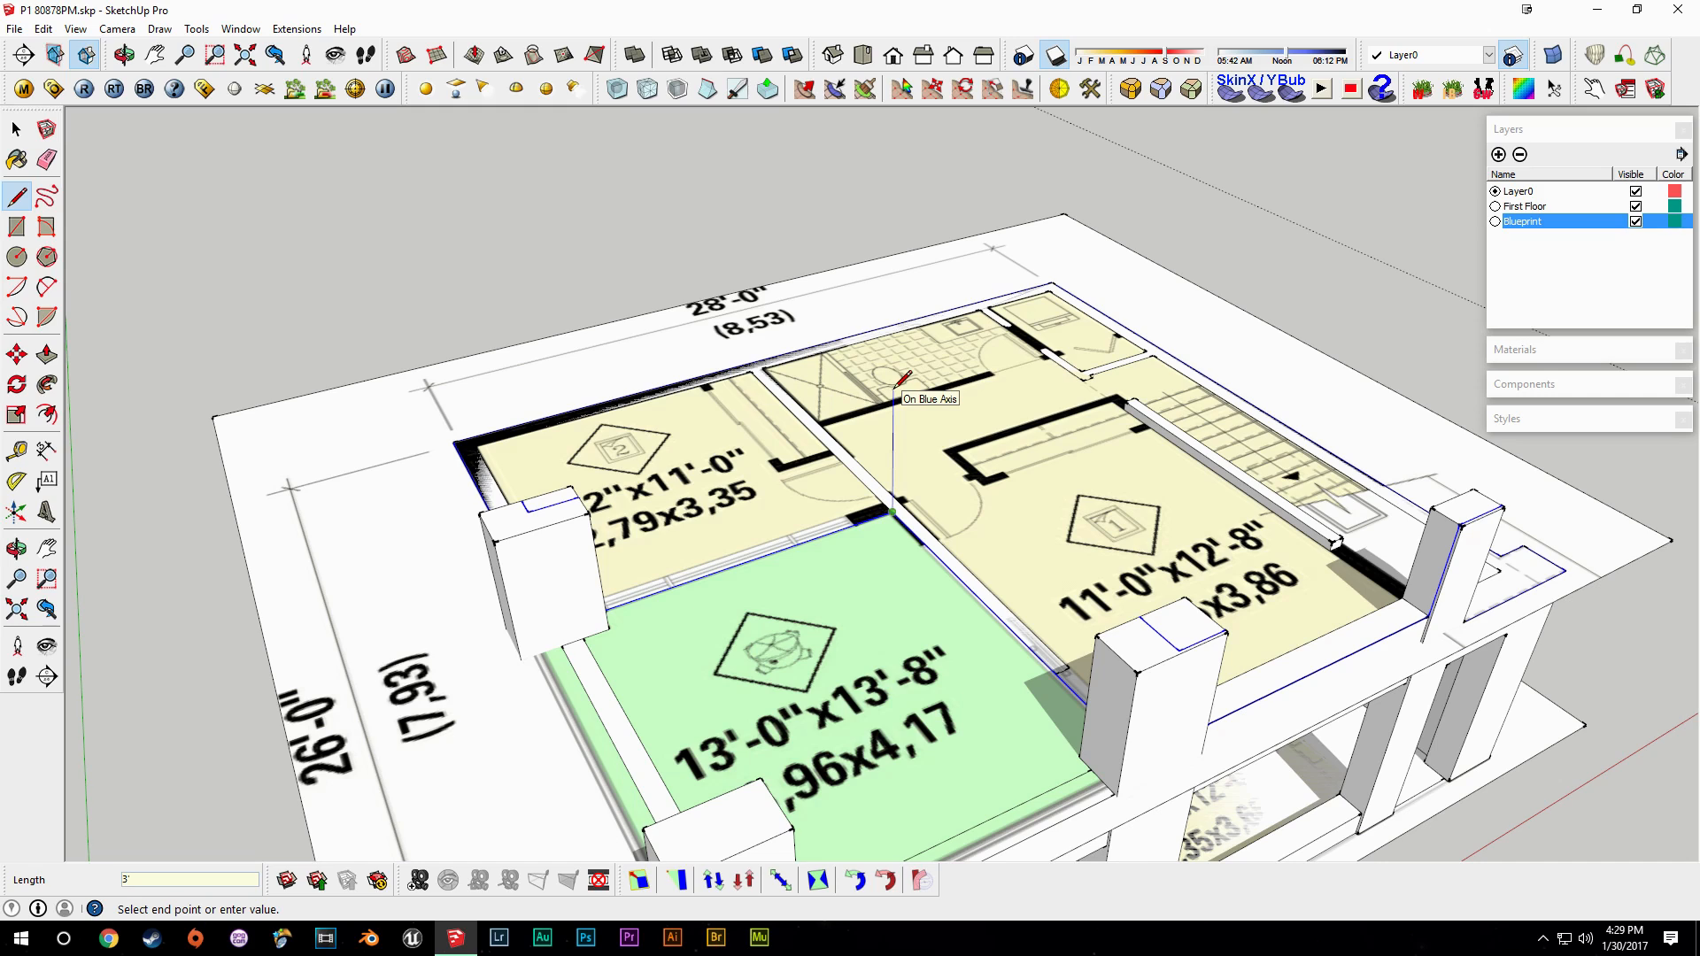
{"action": "middle_click_drag", "start_coordinate": [901, 379], "coordinate": [1058, 495]}
{"action": "middle_click_drag", "start_coordinate": [1252, 428], "coordinate": [835, 442]}
{"action": "type", "text": "3'"}
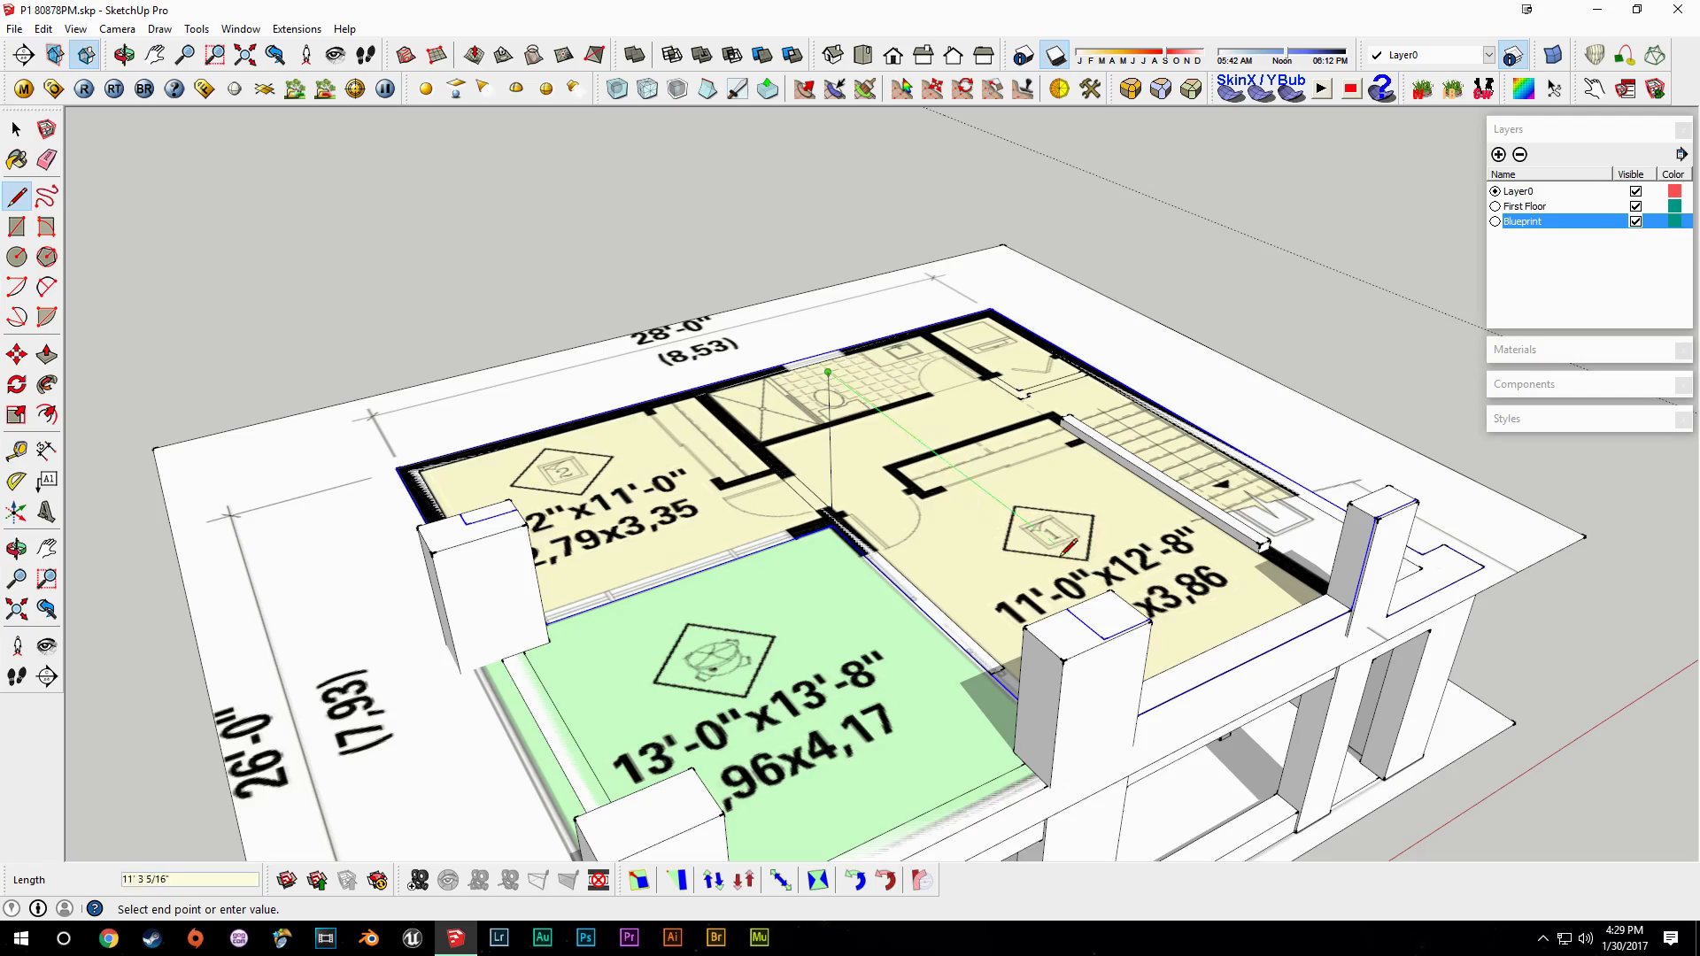
Complete the wall face between the 13'-0"x13'-8" and 11'-0"x12'-8" rooms with lines over to and up from the middle pillar.
{"action": "middle_click_drag", "start_coordinate": [1053, 535], "coordinate": [1354, 531]}
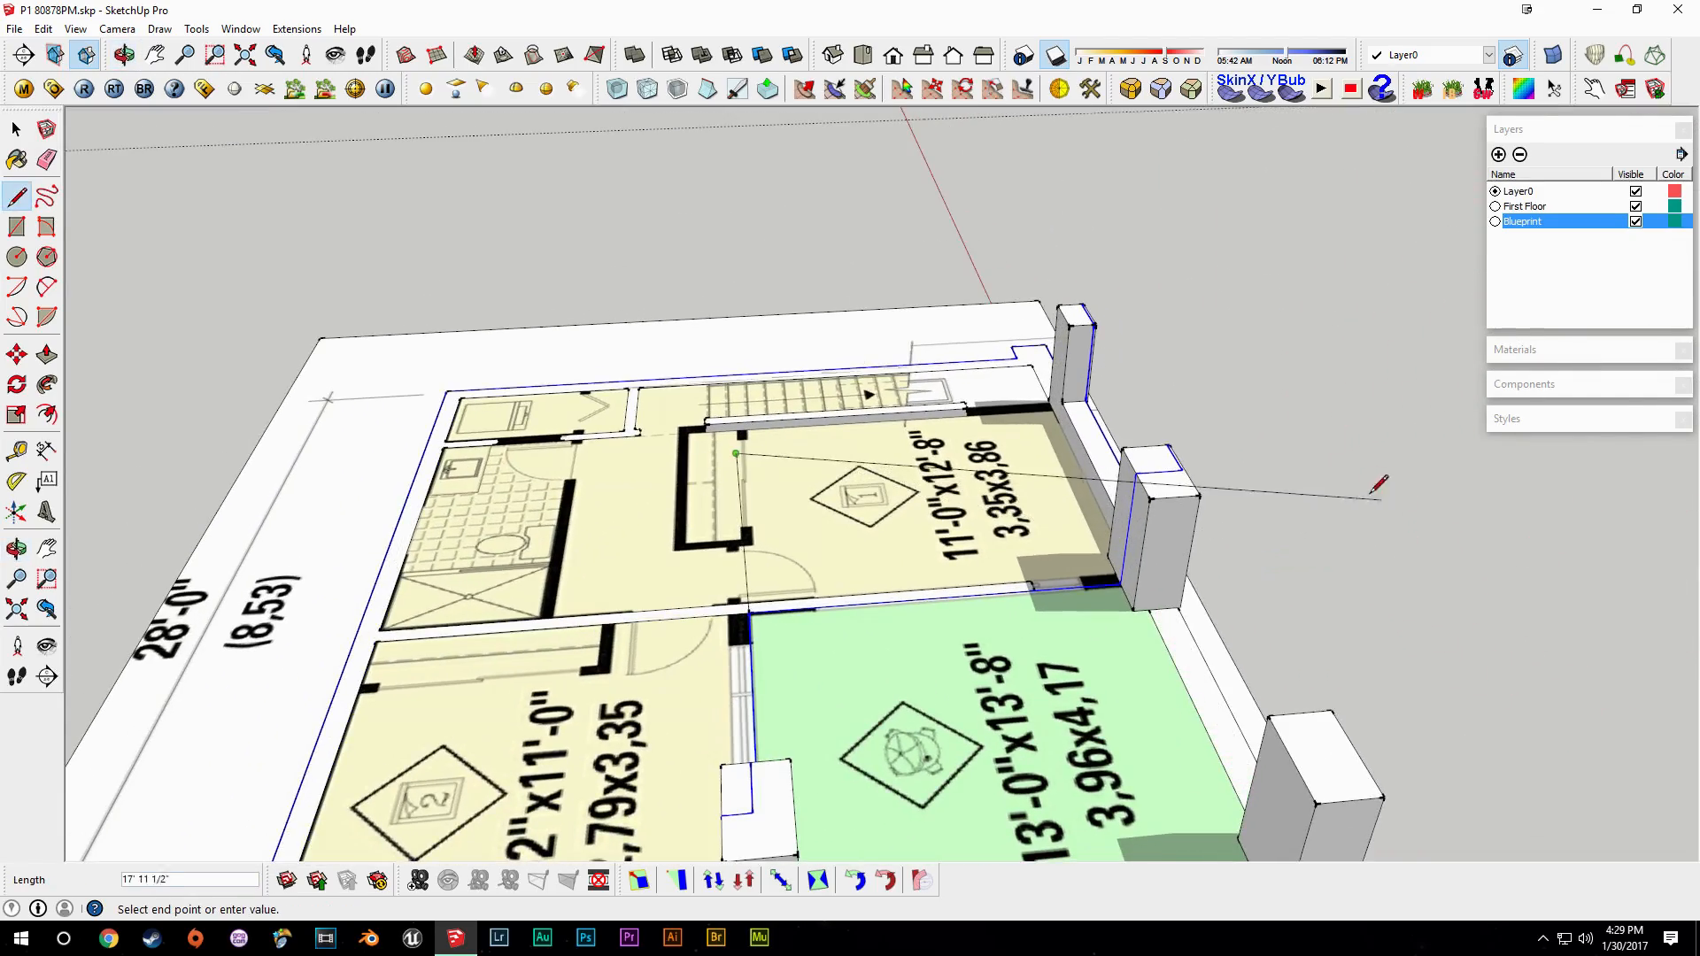
{"action": "middle_click_drag", "start_coordinate": [1301, 425], "coordinate": [1142, 460]}
{"action": "key", "text": "l"}
{"action": "left_click", "coordinate": [1139, 450]}
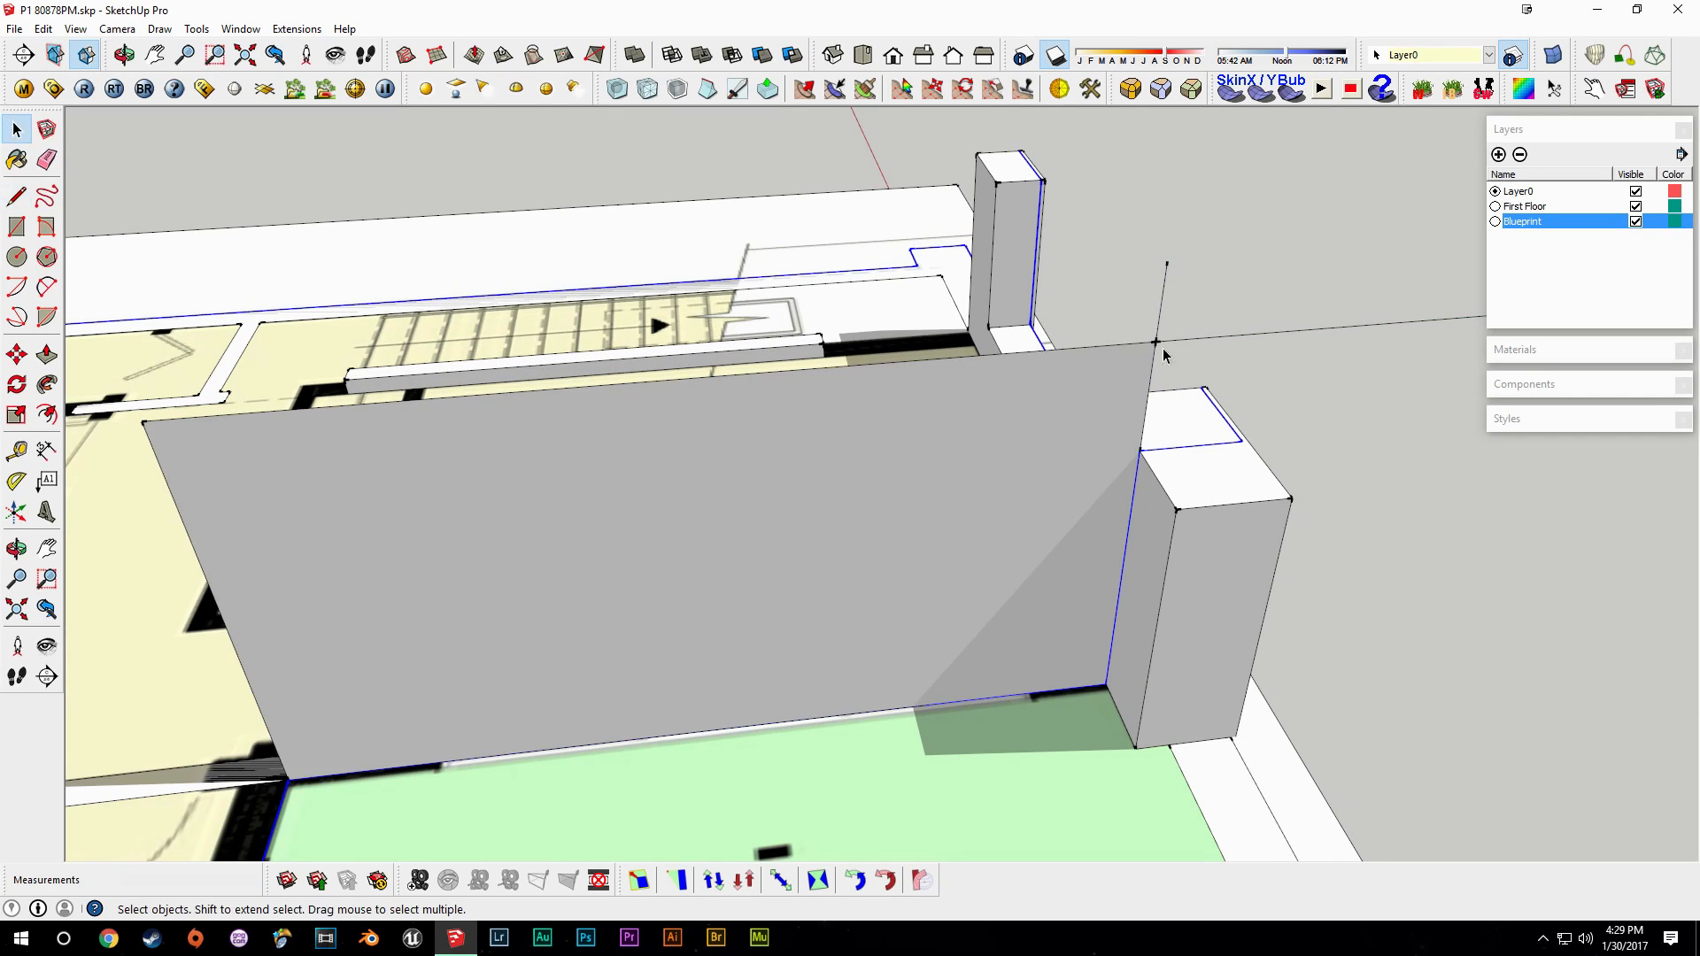
{"action": "key", "text": "l"}
{"action": "middle_click_drag", "start_coordinate": [1160, 349], "coordinate": [1132, 329]}
{"action": "left_click", "coordinate": [1194, 504]}
{"action": "middle_click_drag", "start_coordinate": [992, 425], "coordinate": [806, 499]}
{"action": "key", "text": "space"}
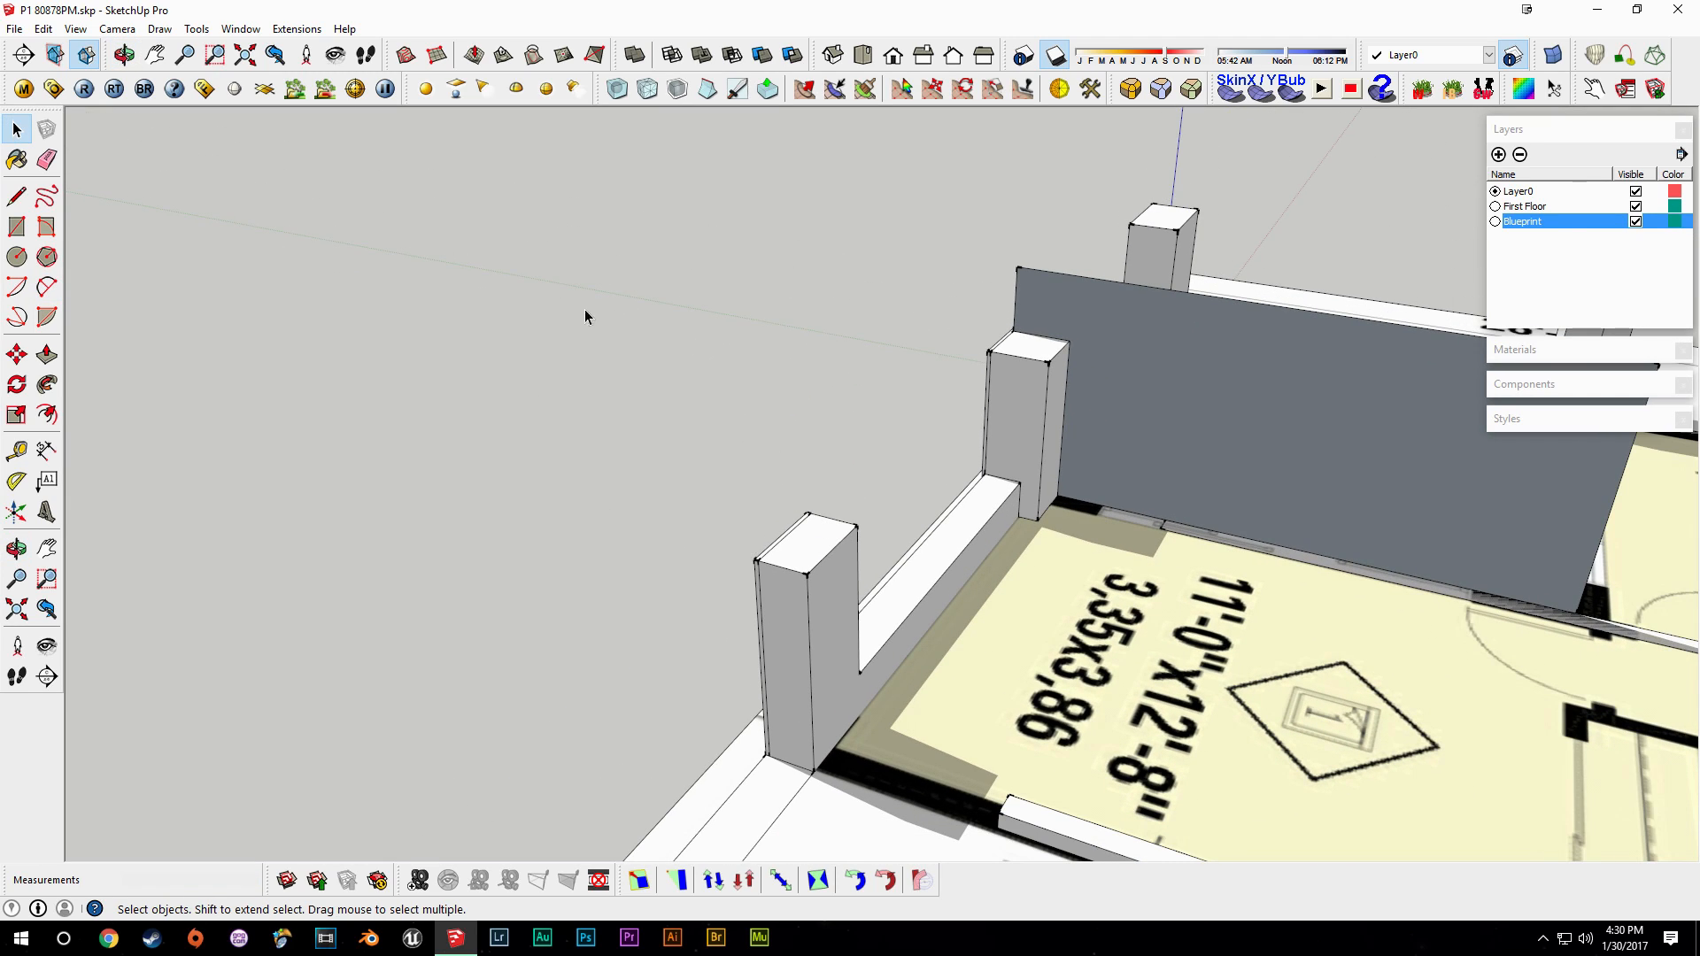
Draw the front wall face of the 11'-0"x12'-8" bedroom from the corner pillar's top to the existing wall's upper corner.
{"action": "middle_click_drag", "start_coordinate": [693, 434], "coordinate": [740, 571]}
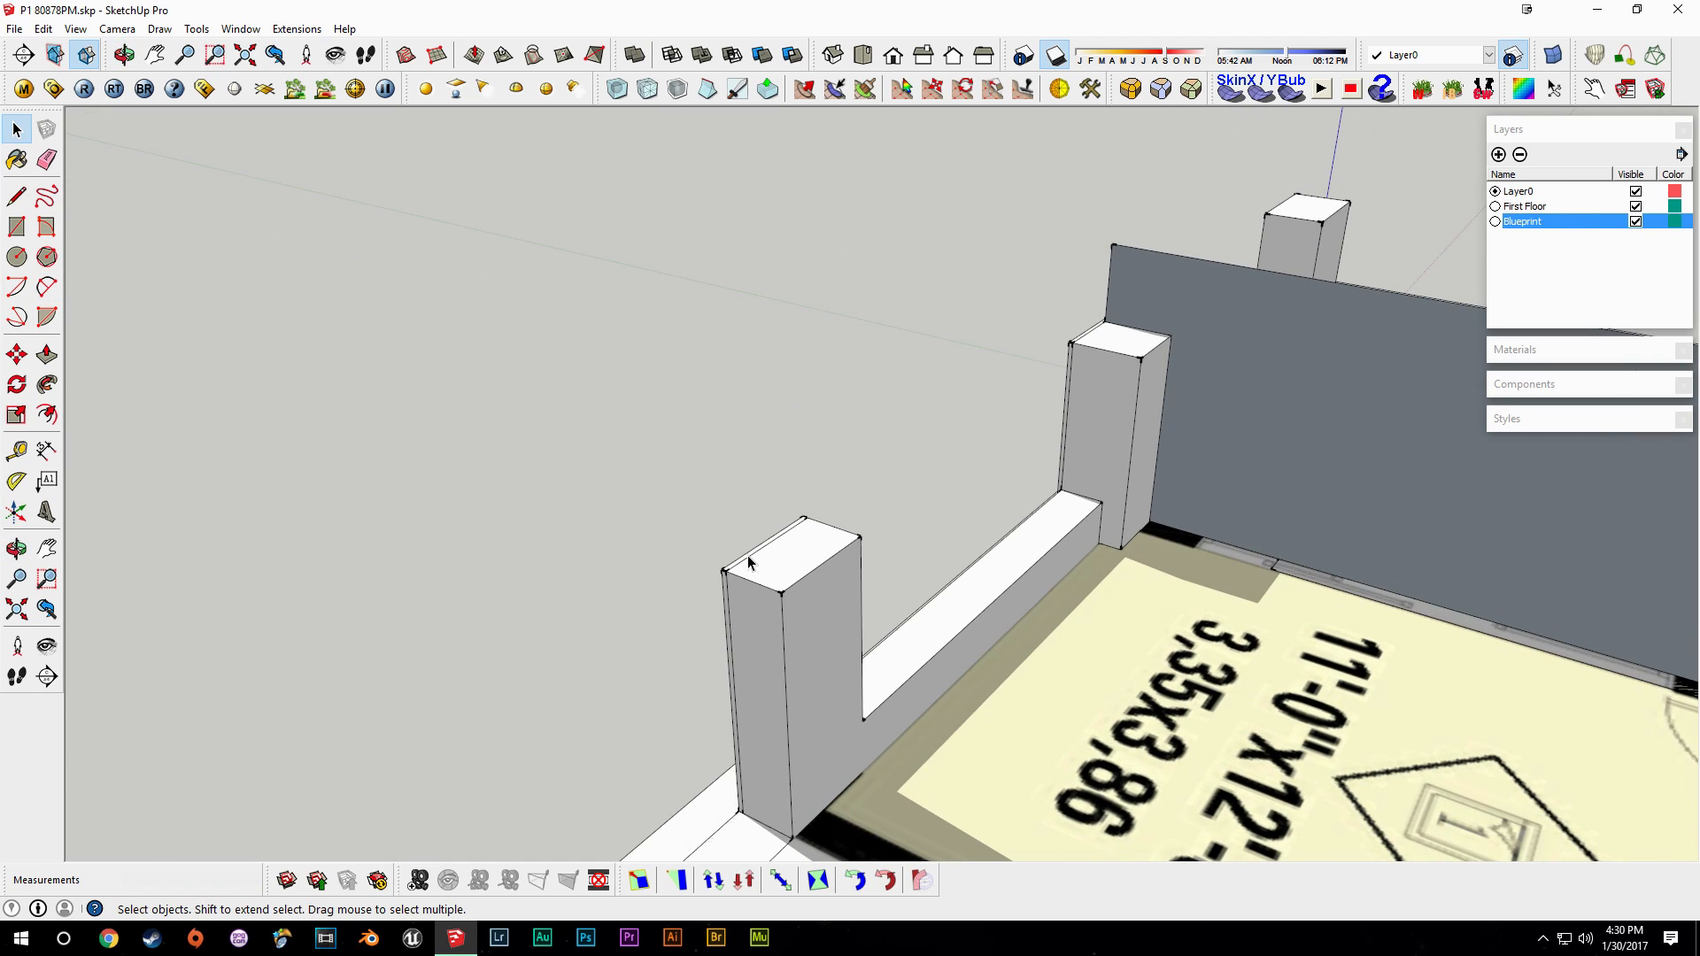
{"action": "key", "text": "l"}
{"action": "left_click", "coordinate": [726, 571]}
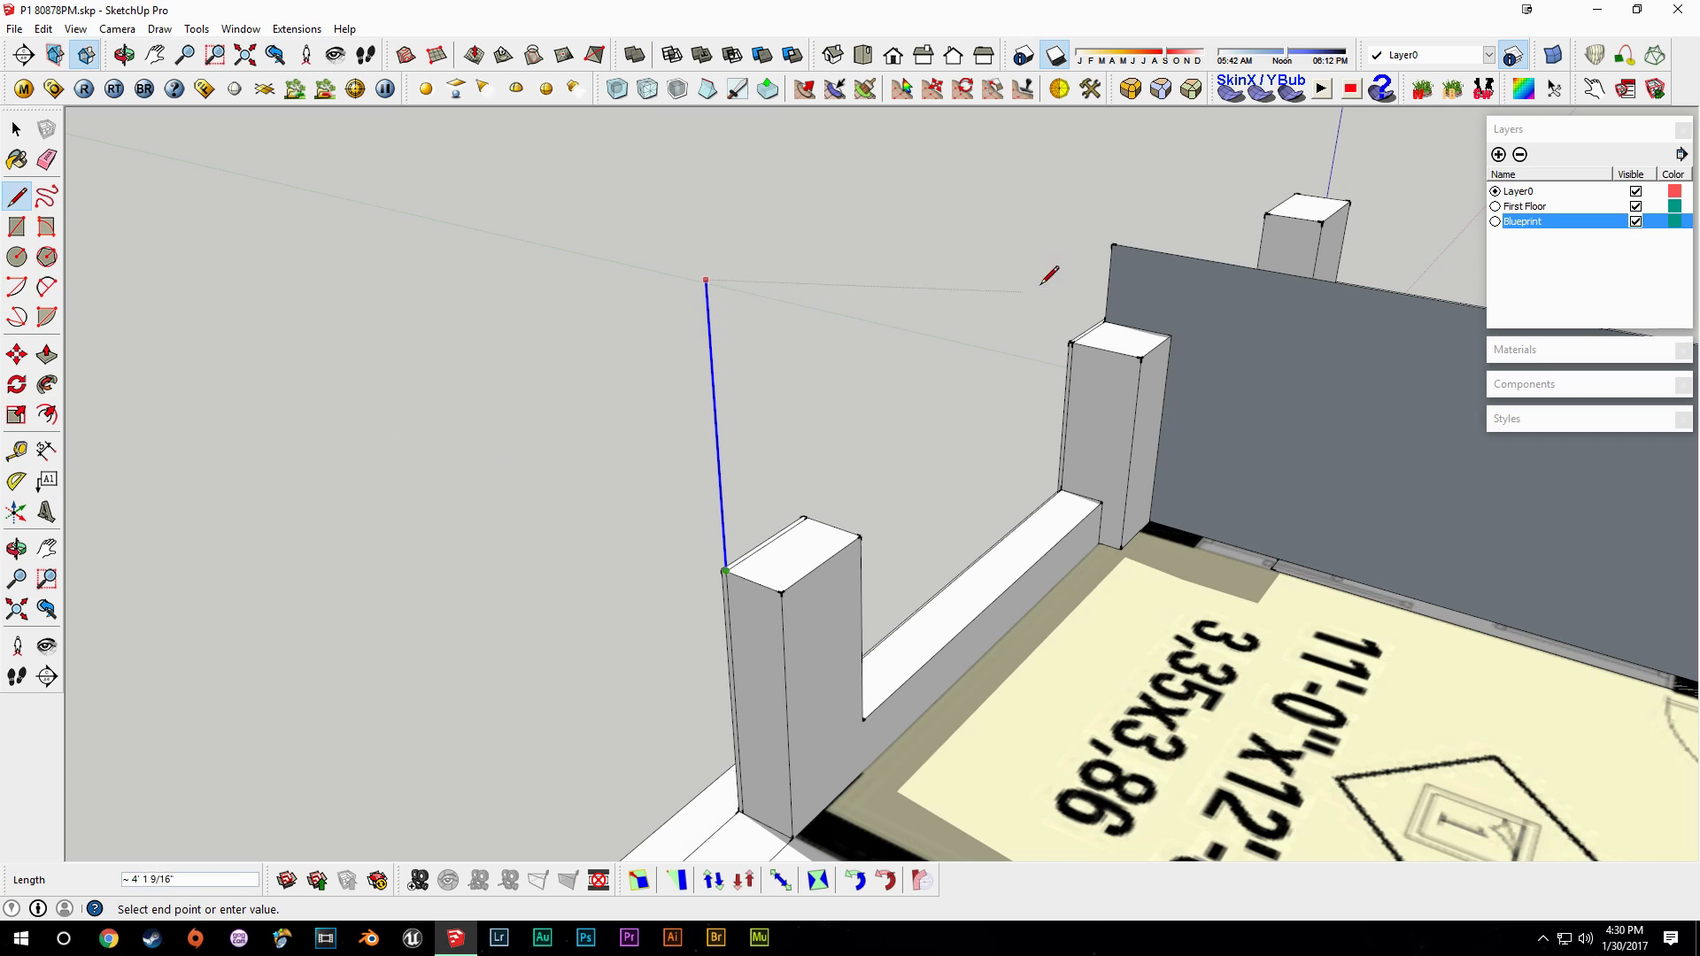
{"action": "left_click", "coordinate": [1115, 241]}
{"action": "left_click", "coordinate": [1114, 241]}
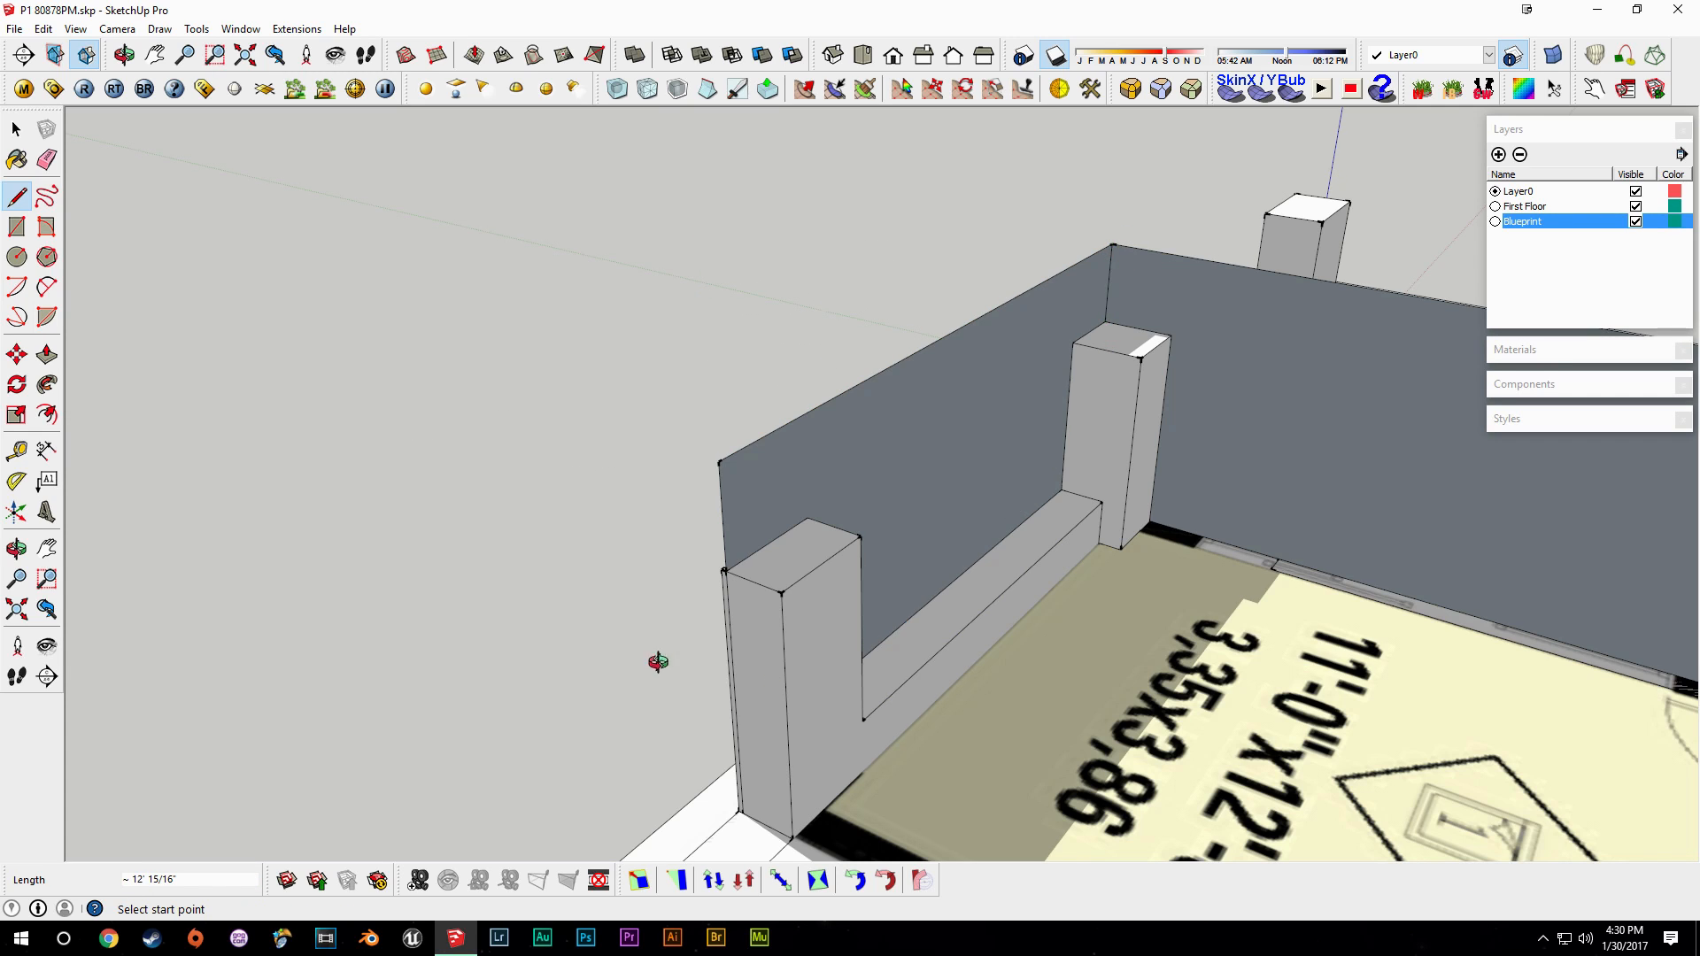
Draw the short wall face at the outline's jog beside the stairs, matching the height of the adjoining side wall.
{"action": "middle_click_drag", "start_coordinate": [658, 662], "coordinate": [1310, 615]}
{"action": "mouse_move", "coordinate": [989, 633]}
{"action": "middle_mouse_down"}
{"action": "mouse_move", "coordinate": [1142, 721]}
{"action": "mouse_move", "coordinate": [622, 554]}
{"action": "mouse_move", "coordinate": [620, 584]}
{"action": "middle_mouse_up"}
{"action": "scroll", "coordinate": [620, 587], "scroll_direction": "up", "scroll_amount": 6}
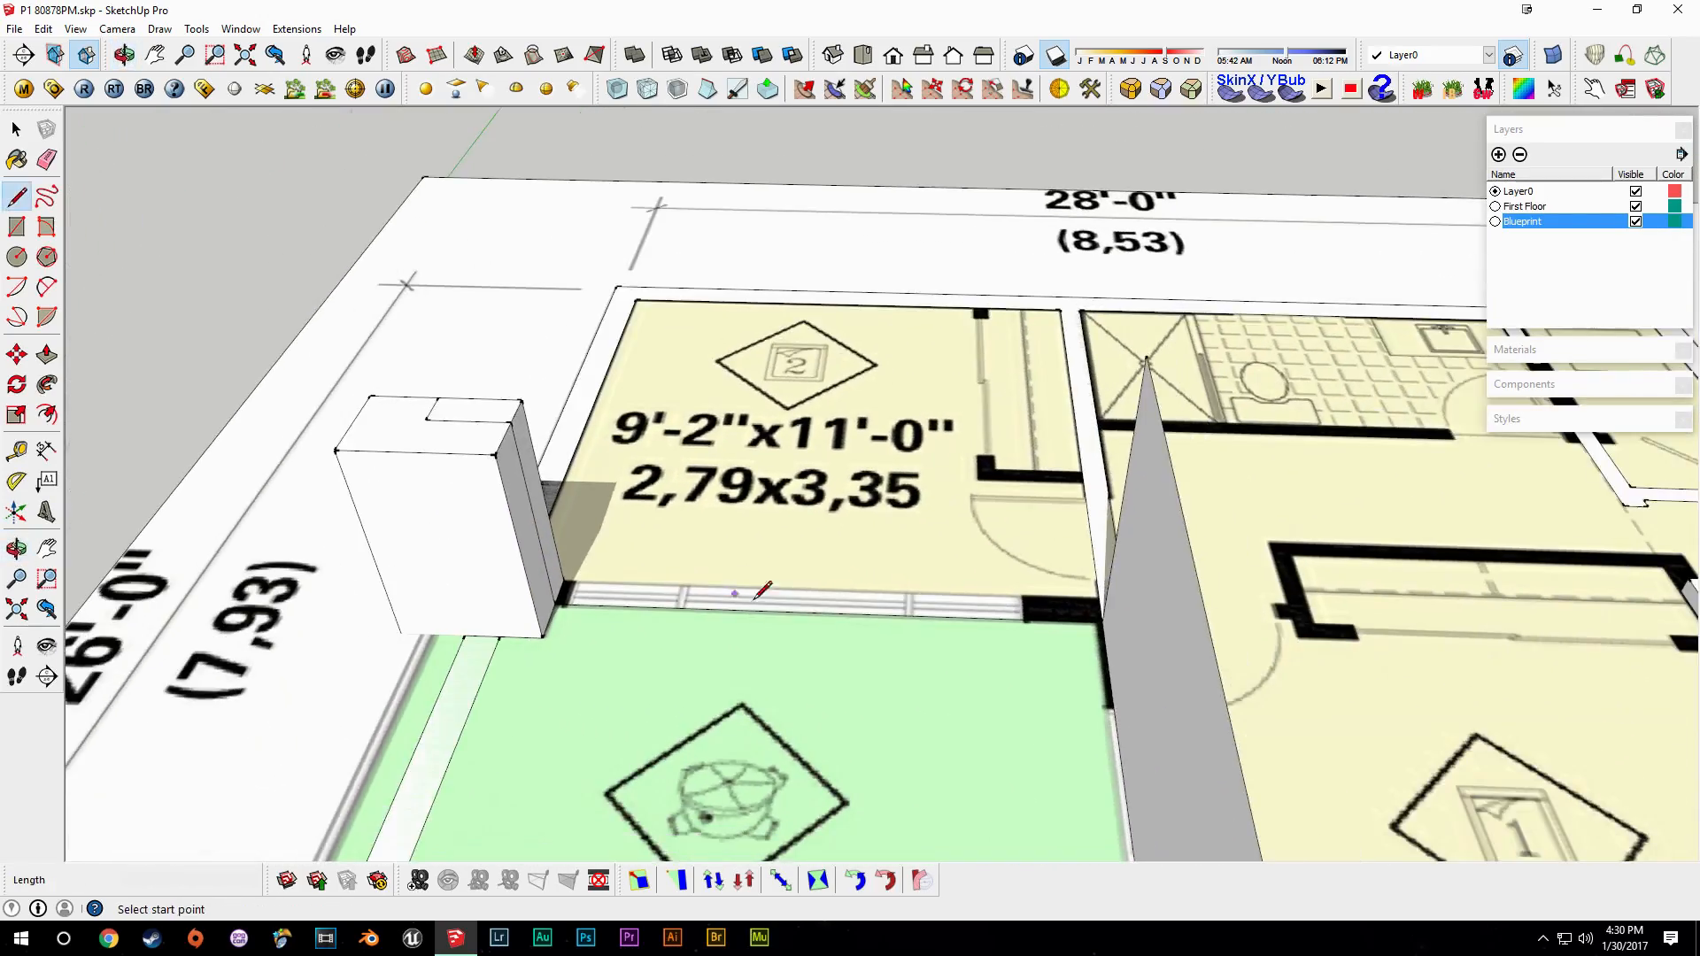
{"action": "middle_click_drag", "start_coordinate": [760, 590], "coordinate": [834, 599]}
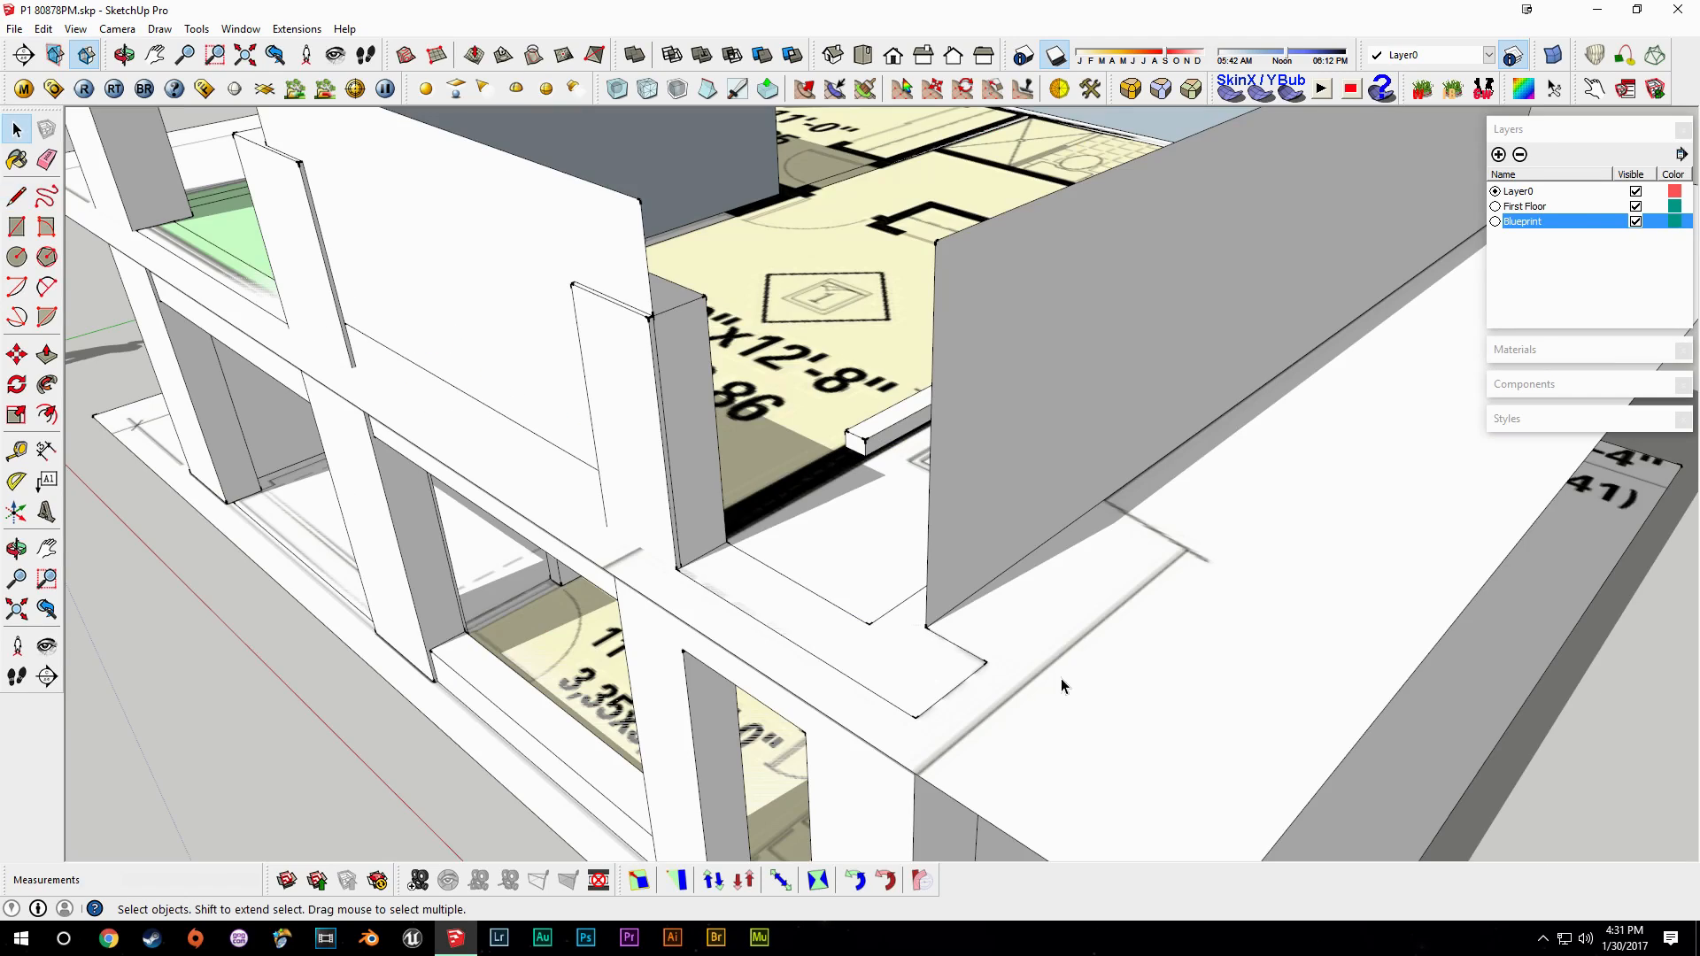
{"action": "key", "text": "l"}
{"action": "left_click", "coordinate": [987, 661]}
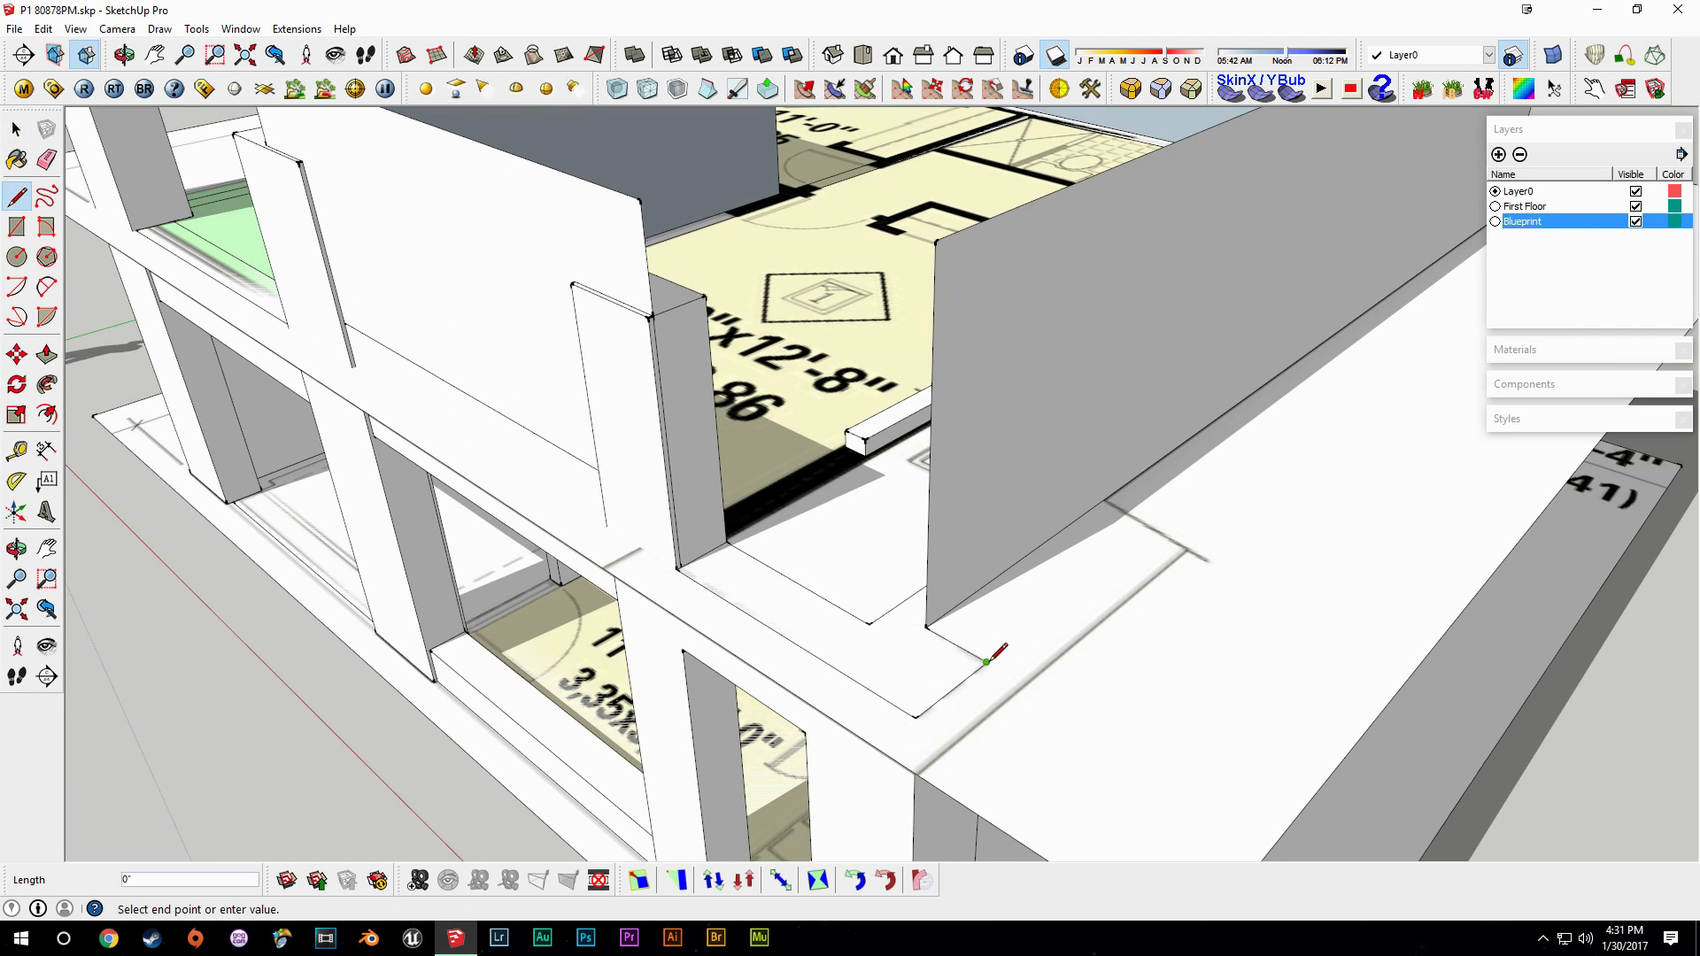
{"action": "left_click", "coordinate": [1011, 265]}
{"action": "left_click", "coordinate": [936, 240]}
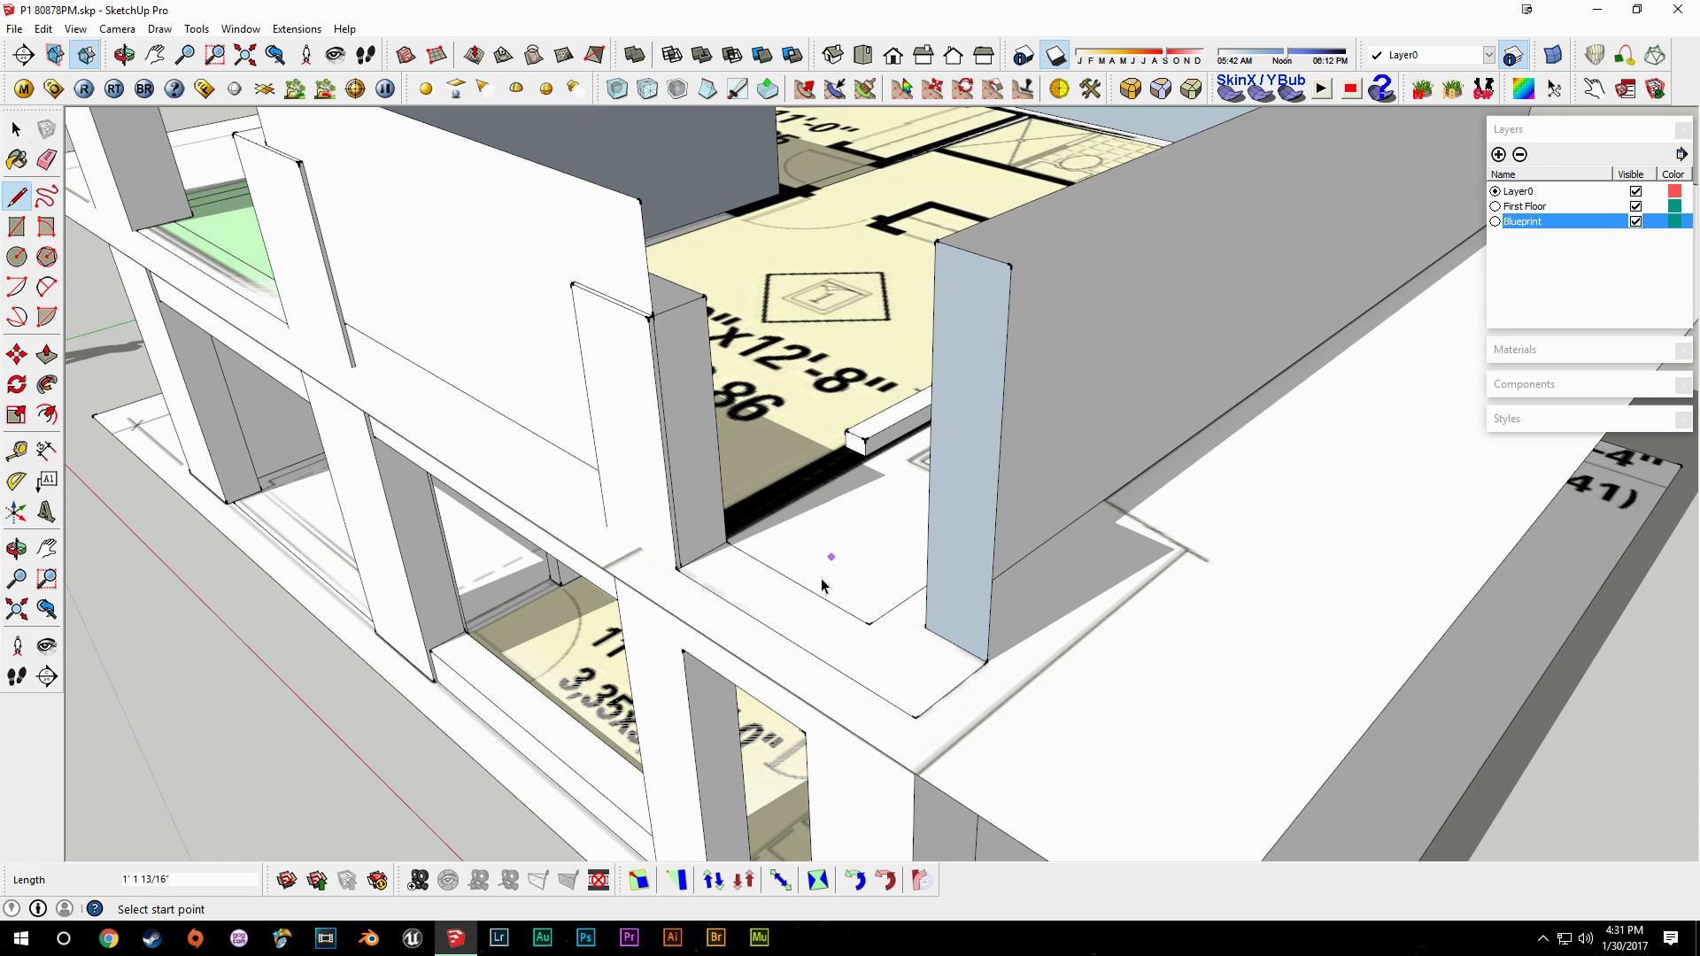
Erase the extra vertical edge on the side face of the front corner pillar.
{"action": "key", "text": "e"}
{"action": "scroll", "coordinate": [676, 369], "scroll_direction": "up", "scroll_amount": 3}
{"action": "left_click", "coordinate": [644, 307]}
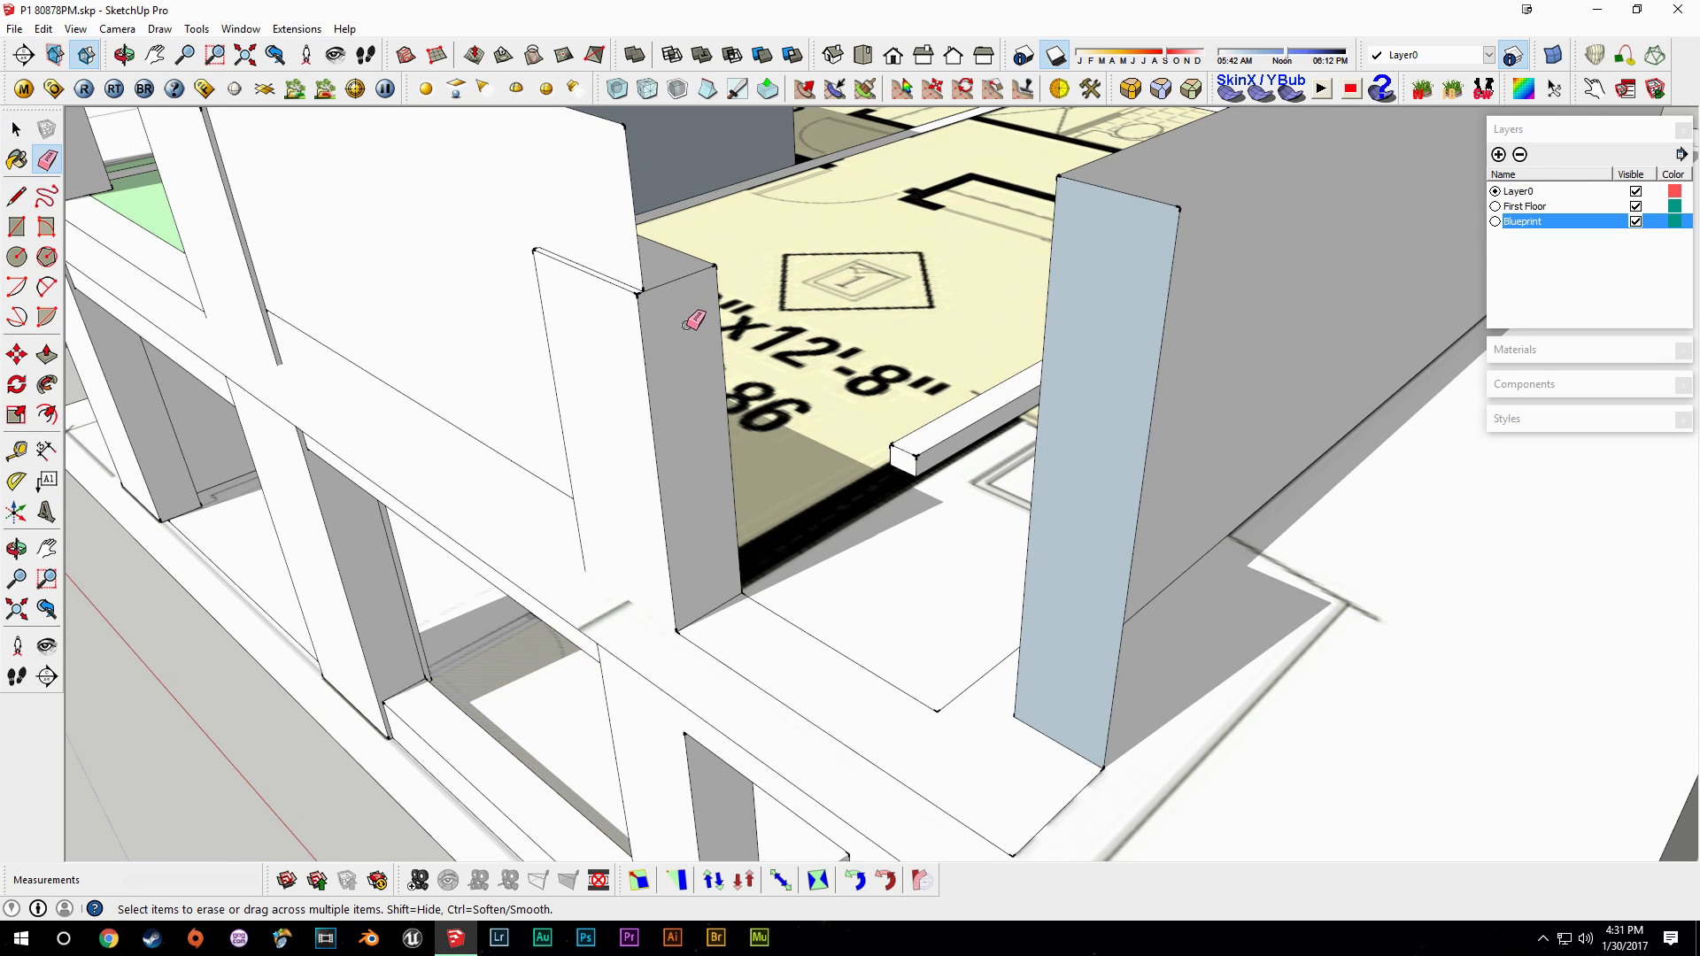
{"action": "middle_click_drag", "start_coordinate": [758, 690], "coordinate": [1034, 711]}
{"action": "key", "text": "space"}
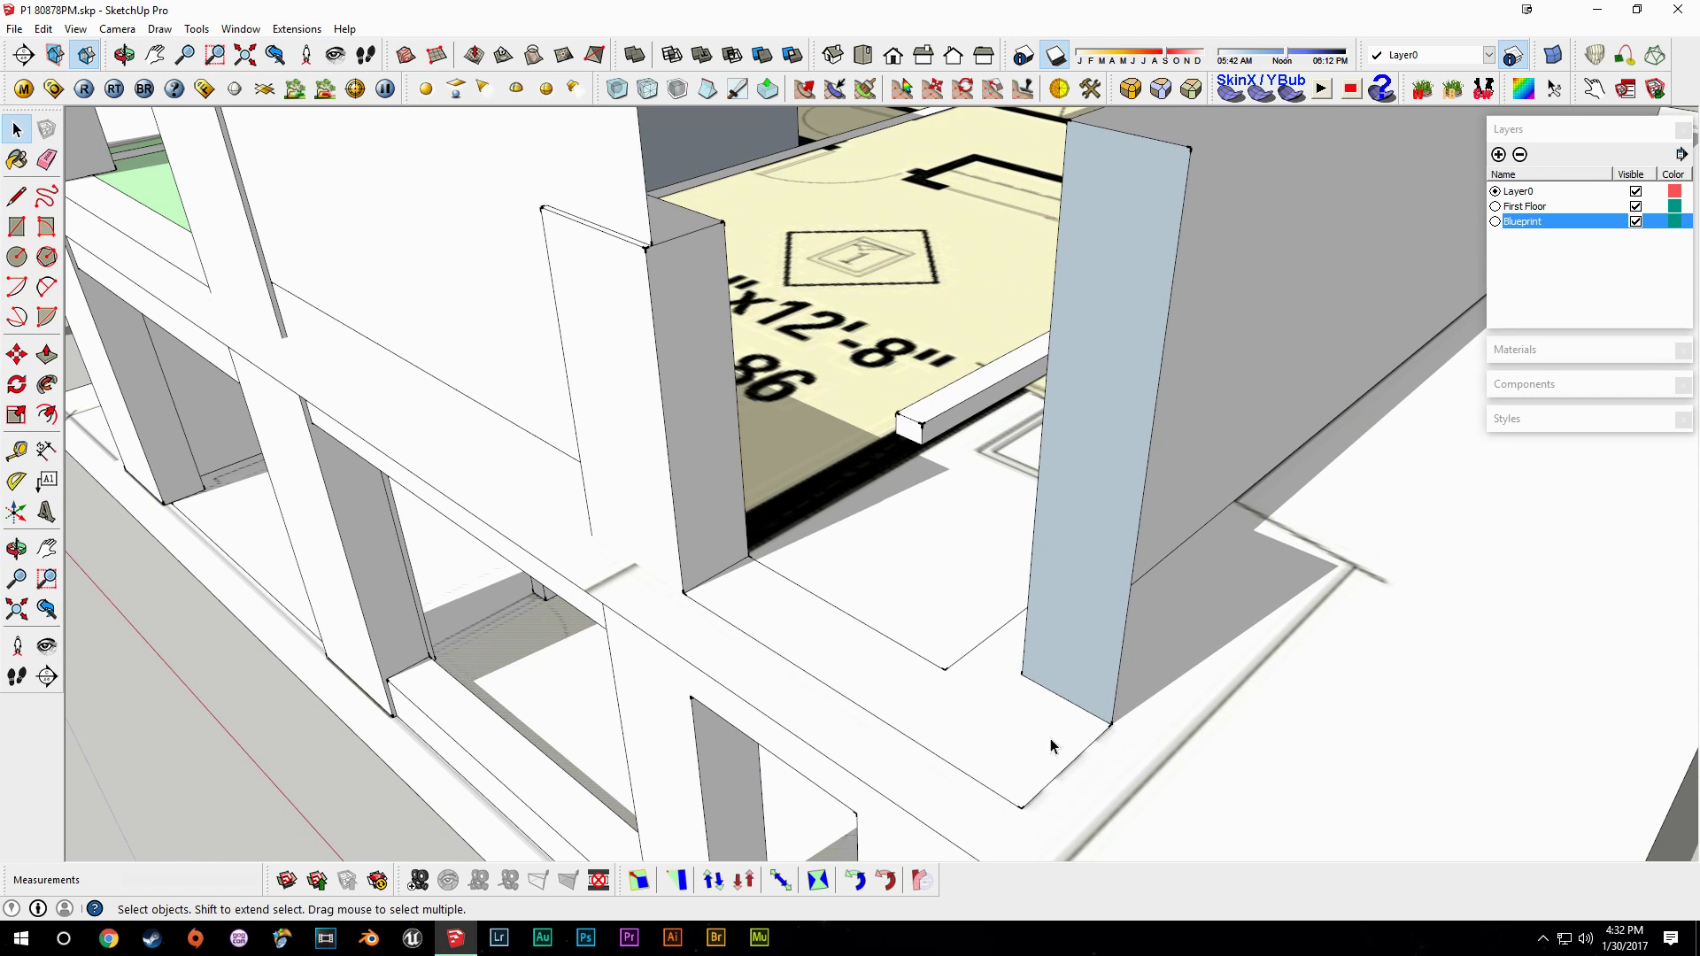
Try to draw a horizontal line from the front corner pillar's top out past the stair-side wall.
{"action": "key", "text": "l"}
{"action": "scroll", "coordinate": [708, 416], "scroll_direction": "down", "scroll_amount": 3}
{"action": "scroll", "coordinate": [702, 398], "scroll_direction": "up", "scroll_amount": 4}
{"action": "left_click", "coordinate": [685, 388]}
{"action": "scroll", "coordinate": [861, 486], "scroll_direction": "down", "scroll_amount": 3}
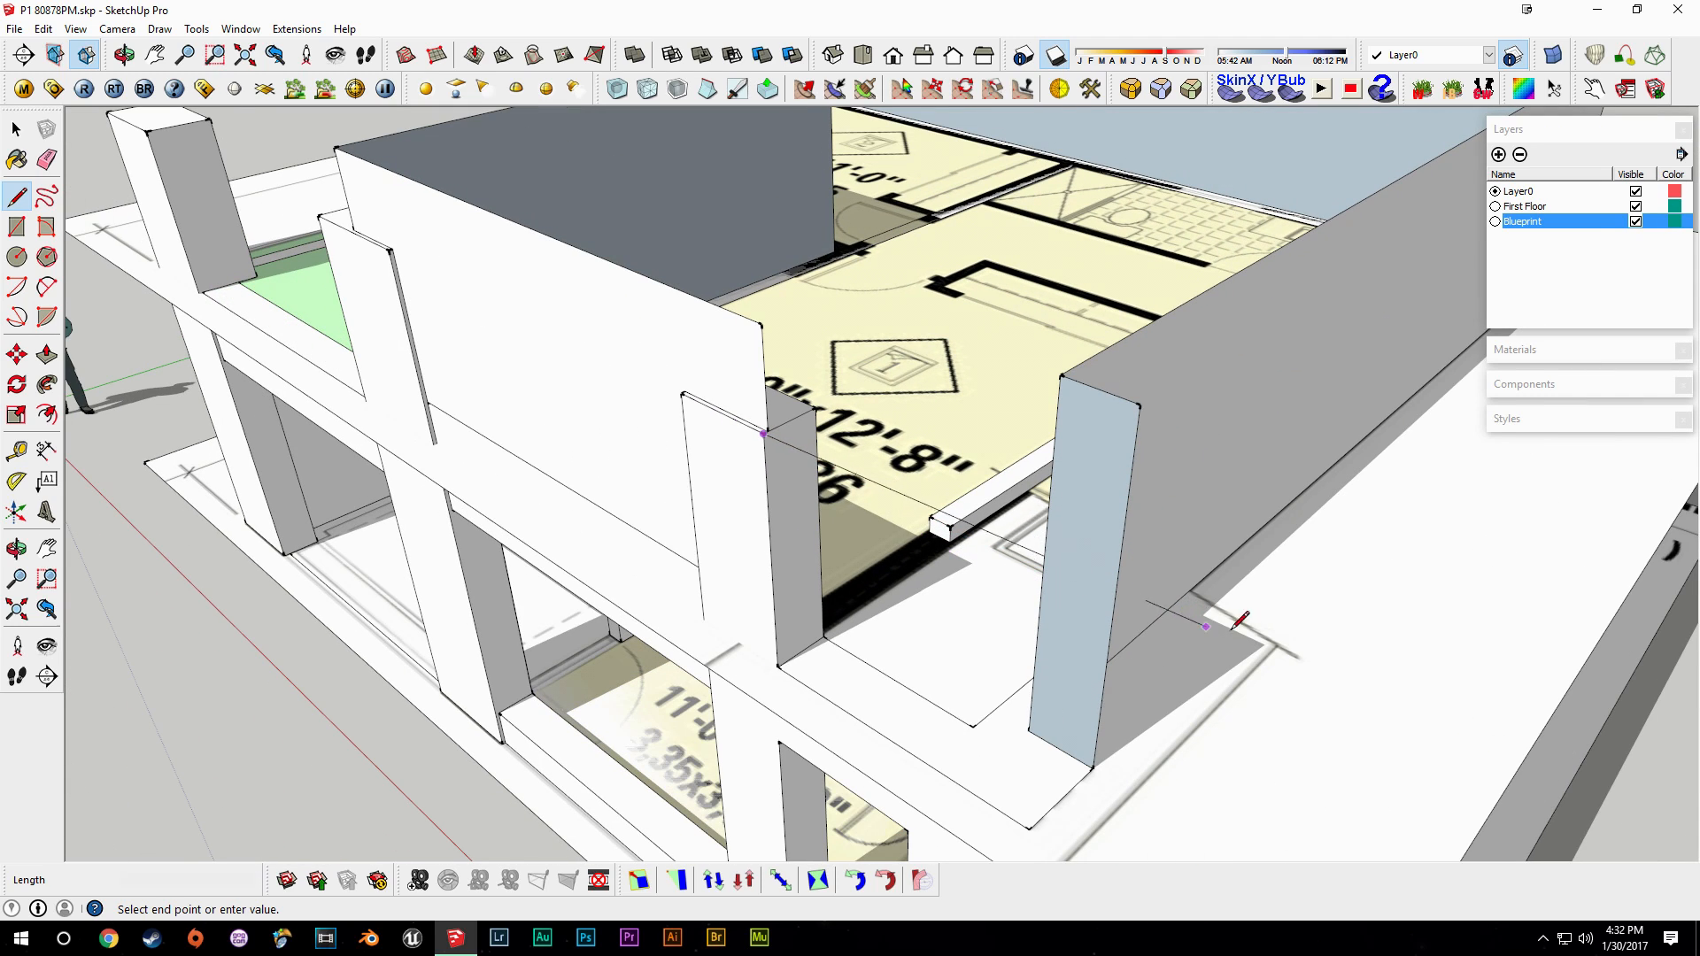
{"action": "left_click", "coordinate": [1248, 669]}
{"action": "key", "text": "space"}
{"action": "scroll", "coordinate": [1151, 619], "scroll_direction": "down", "scroll_amount": 3}
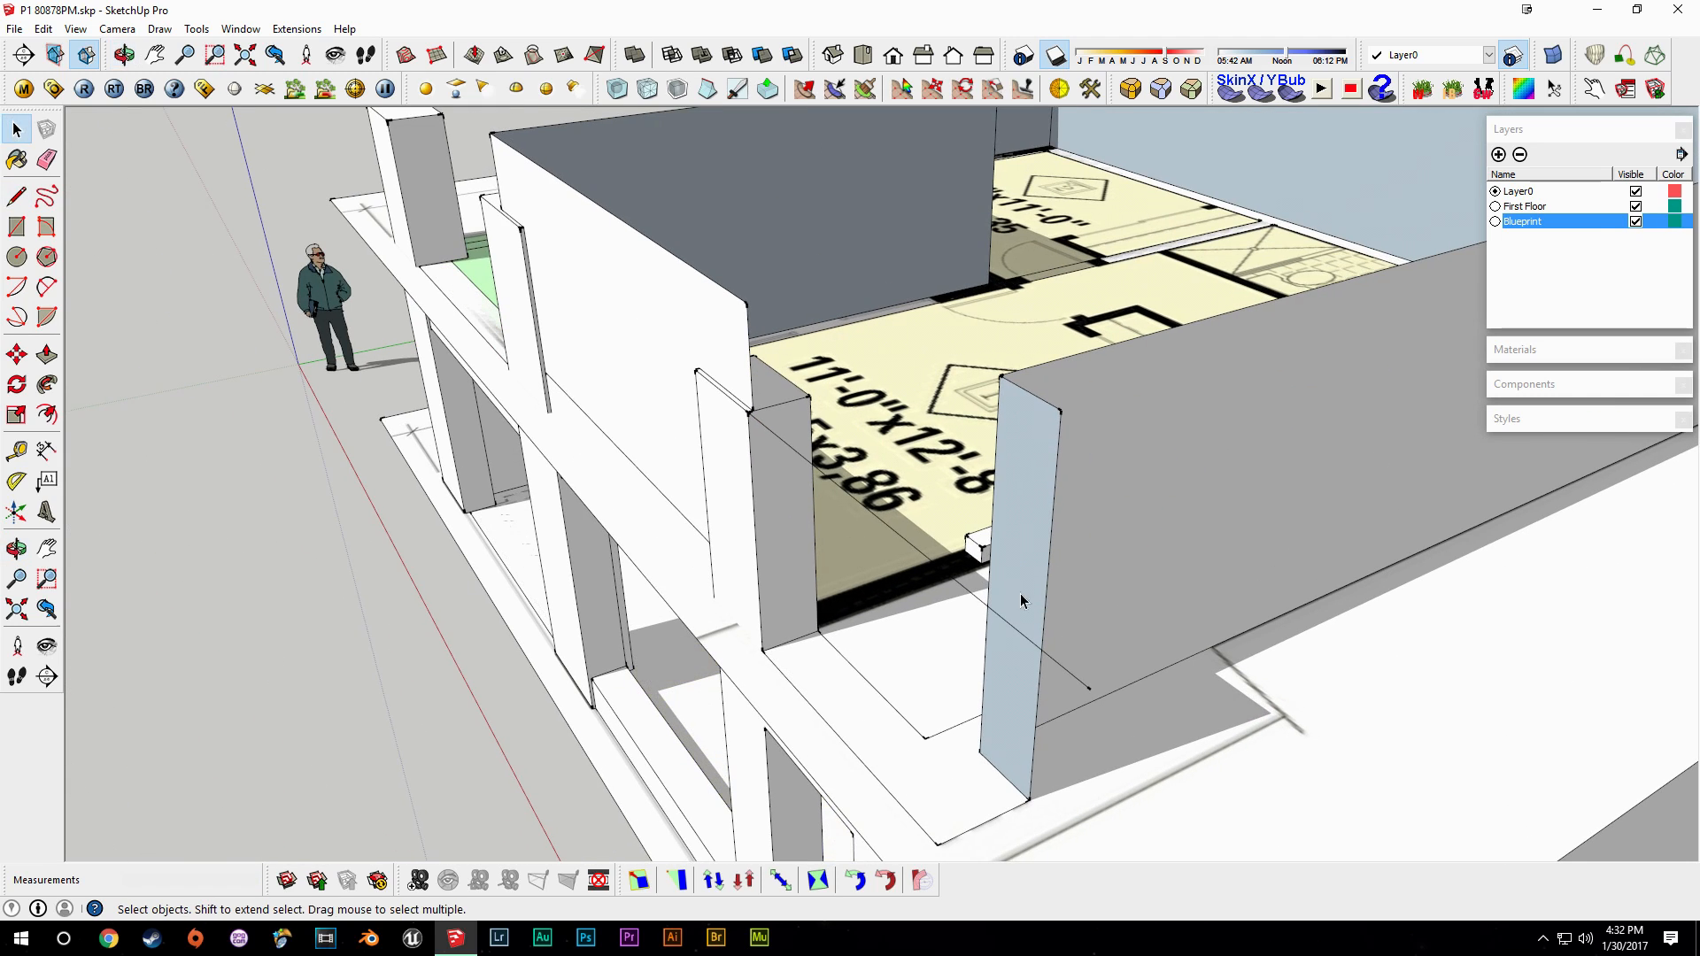
Draw a horizontal line from the short wall's outer upper corner out past the front corner of the outline.
{"action": "key", "text": "l"}
{"action": "scroll", "coordinate": [1062, 567], "scroll_direction": "up", "scroll_amount": 2}
{"action": "key", "text": "k"}
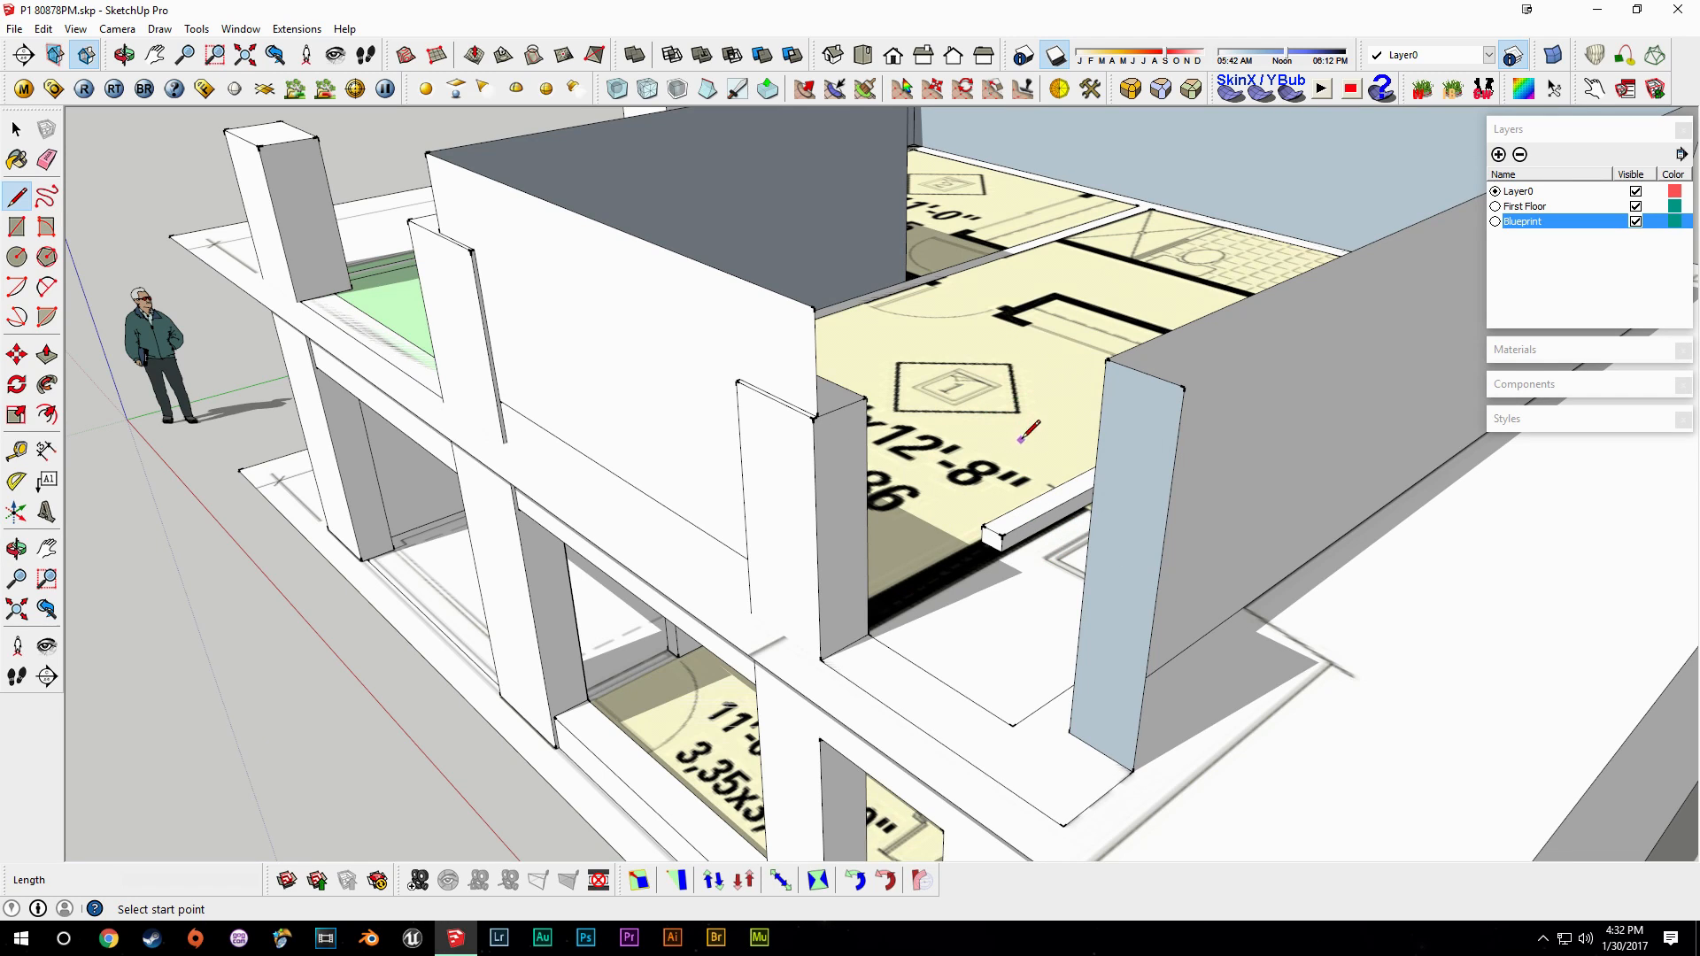
{"action": "key", "text": "space"}
{"action": "key", "text": "l"}
{"action": "left_click", "coordinate": [1184, 390]}
{"action": "key", "text": "k"}
{"action": "middle_click_drag", "start_coordinate": [1184, 390], "coordinate": [933, 447]}
{"action": "left_click", "coordinate": [563, 536]}
{"action": "scroll", "coordinate": [990, 645], "scroll_direction": "down", "scroll_amount": 2}
{"action": "middle_click_drag", "start_coordinate": [990, 645], "coordinate": [1000, 761]}
{"action": "key", "text": "space"}
{"action": "scroll", "coordinate": [1001, 770], "scroll_direction": "up", "scroll_amount": 1}
Draw a vertical line from the outline's front corner up to the horizontal line and erase the part sticking out beyond it.
{"action": "key", "text": "l"}
{"action": "left_click", "coordinate": [996, 801]}
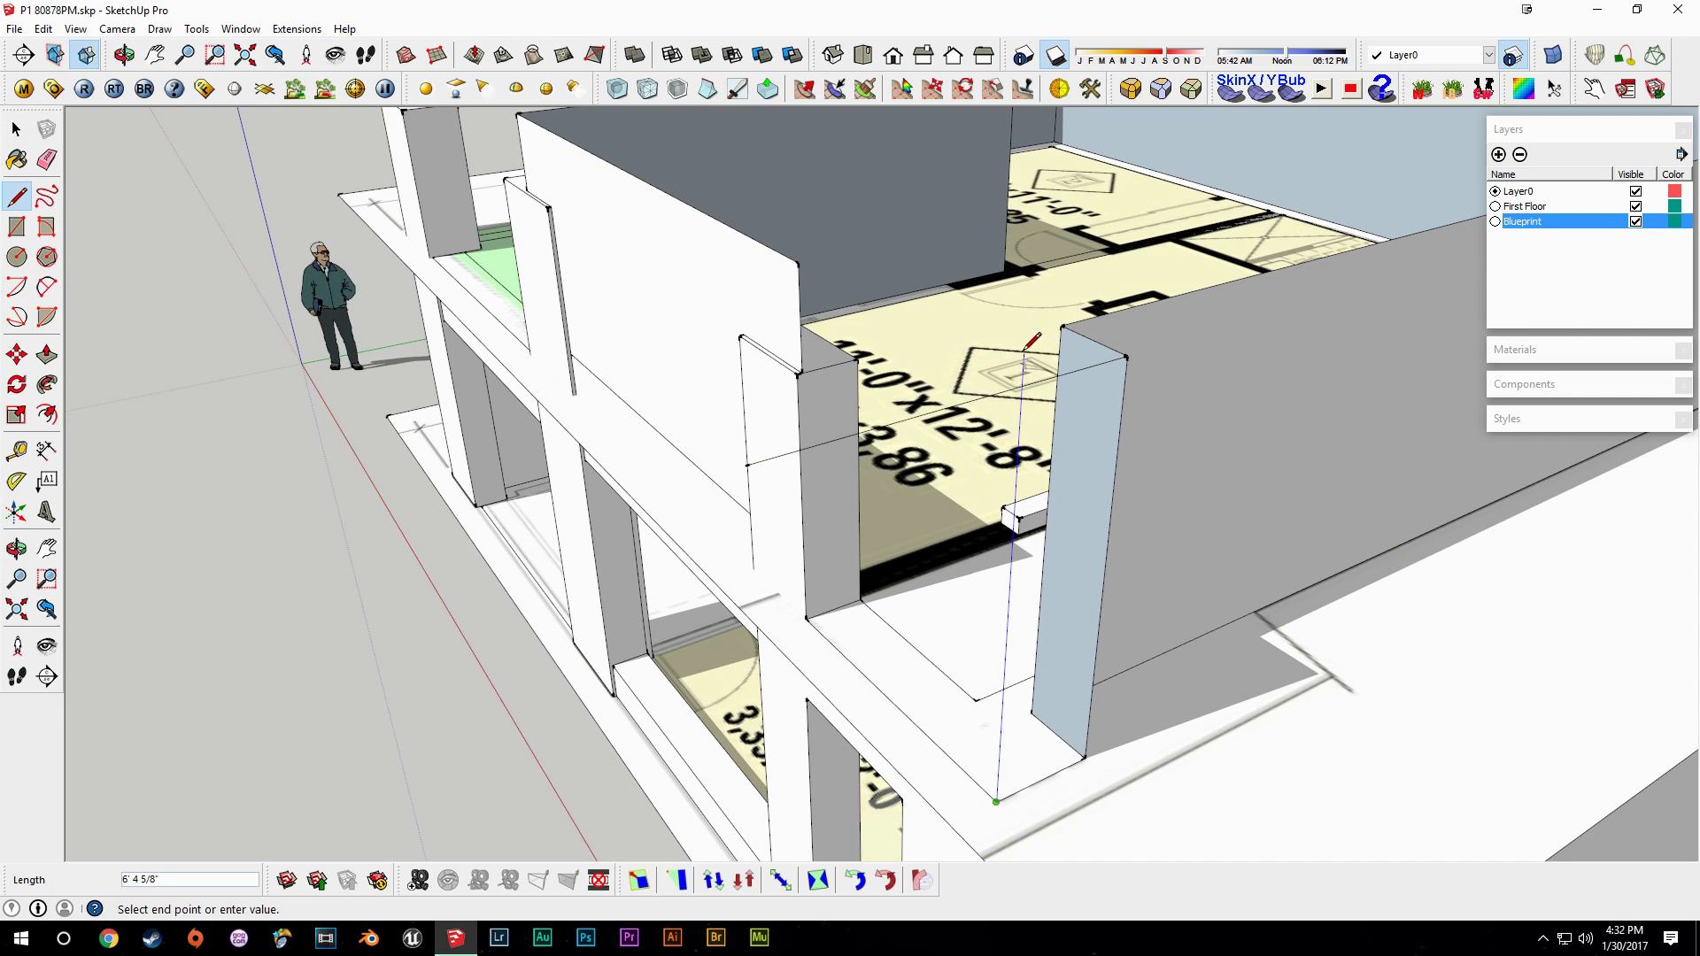
{"action": "left_click", "coordinate": [1019, 389]}
{"action": "key", "text": "e"}
{"action": "left_click", "coordinate": [995, 396]}
{"action": "middle_click_drag", "start_coordinate": [921, 402], "coordinate": [1000, 452]}
Draw a horizontal line from the front corner pillar's top to the vertical edge of the new stair-side wall end.
{"action": "key", "text": "l"}
{"action": "left_click", "coordinate": [681, 349]}
{"action": "scroll", "coordinate": [724, 417], "scroll_direction": "down", "scroll_amount": 3}
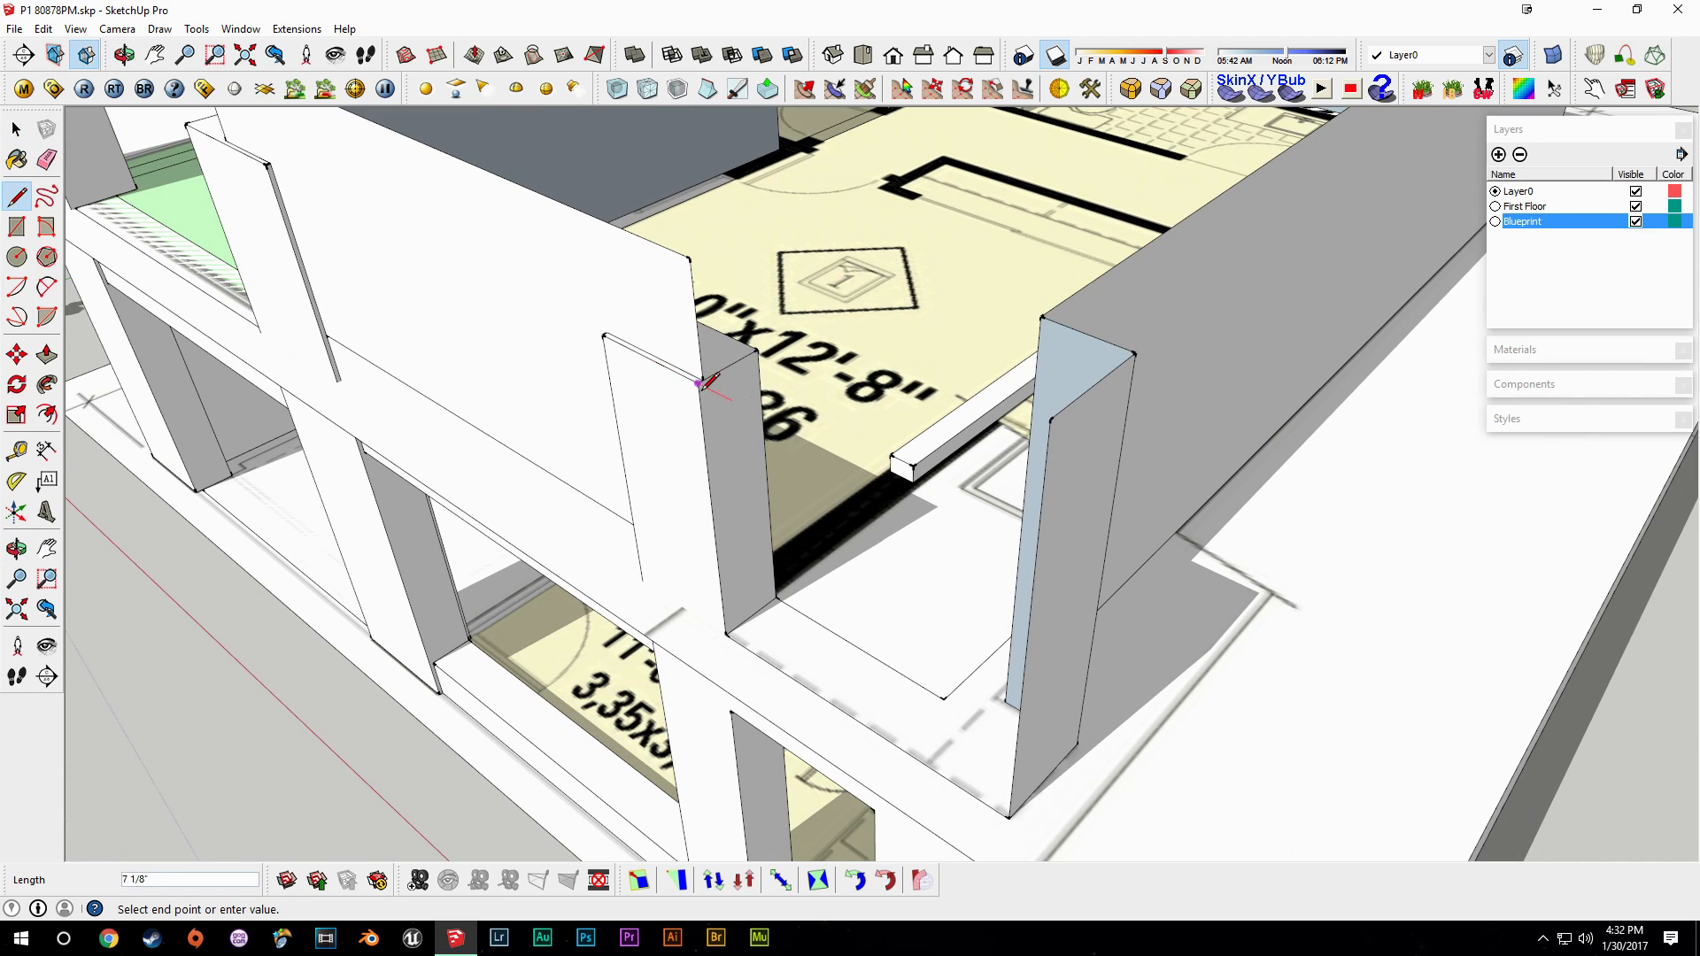
{"action": "left_click", "coordinate": [1037, 555]}
{"action": "key", "text": "e"}
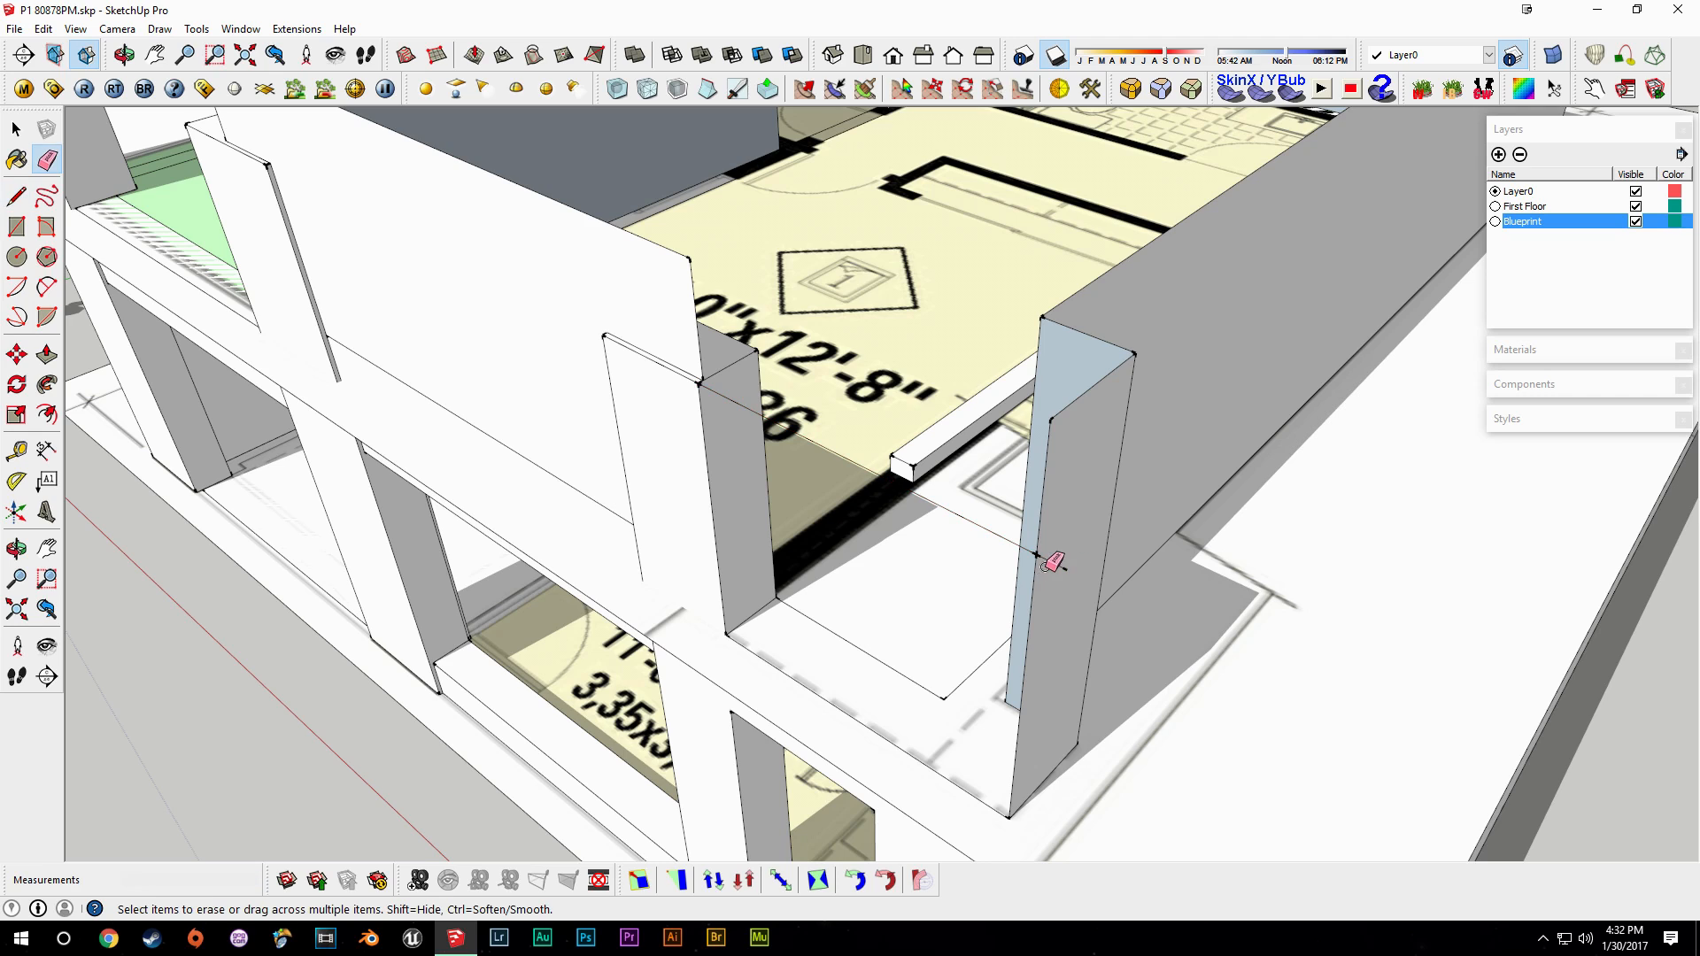
{"action": "middle_click_drag", "start_coordinate": [1042, 569], "coordinate": [1065, 566]}
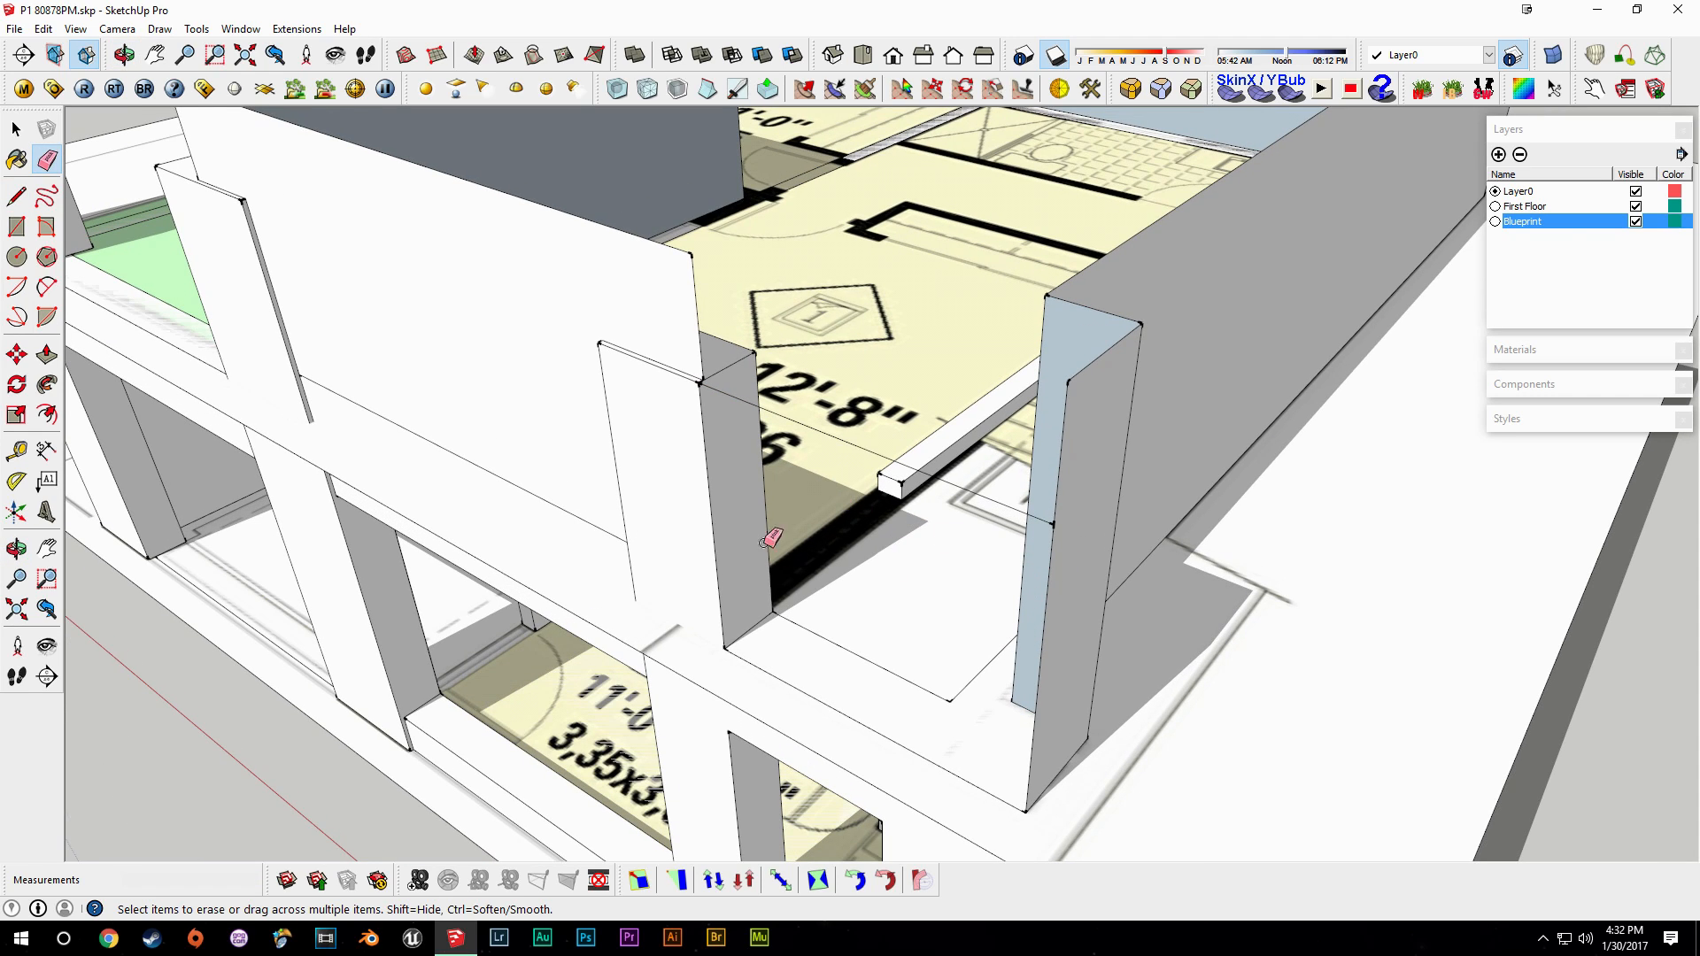
Close the low front wall face beside the stairs with a line from the pillar's base up to its top.
{"action": "key", "text": "space"}
{"action": "key", "text": "l"}
{"action": "left_click", "coordinate": [724, 649]}
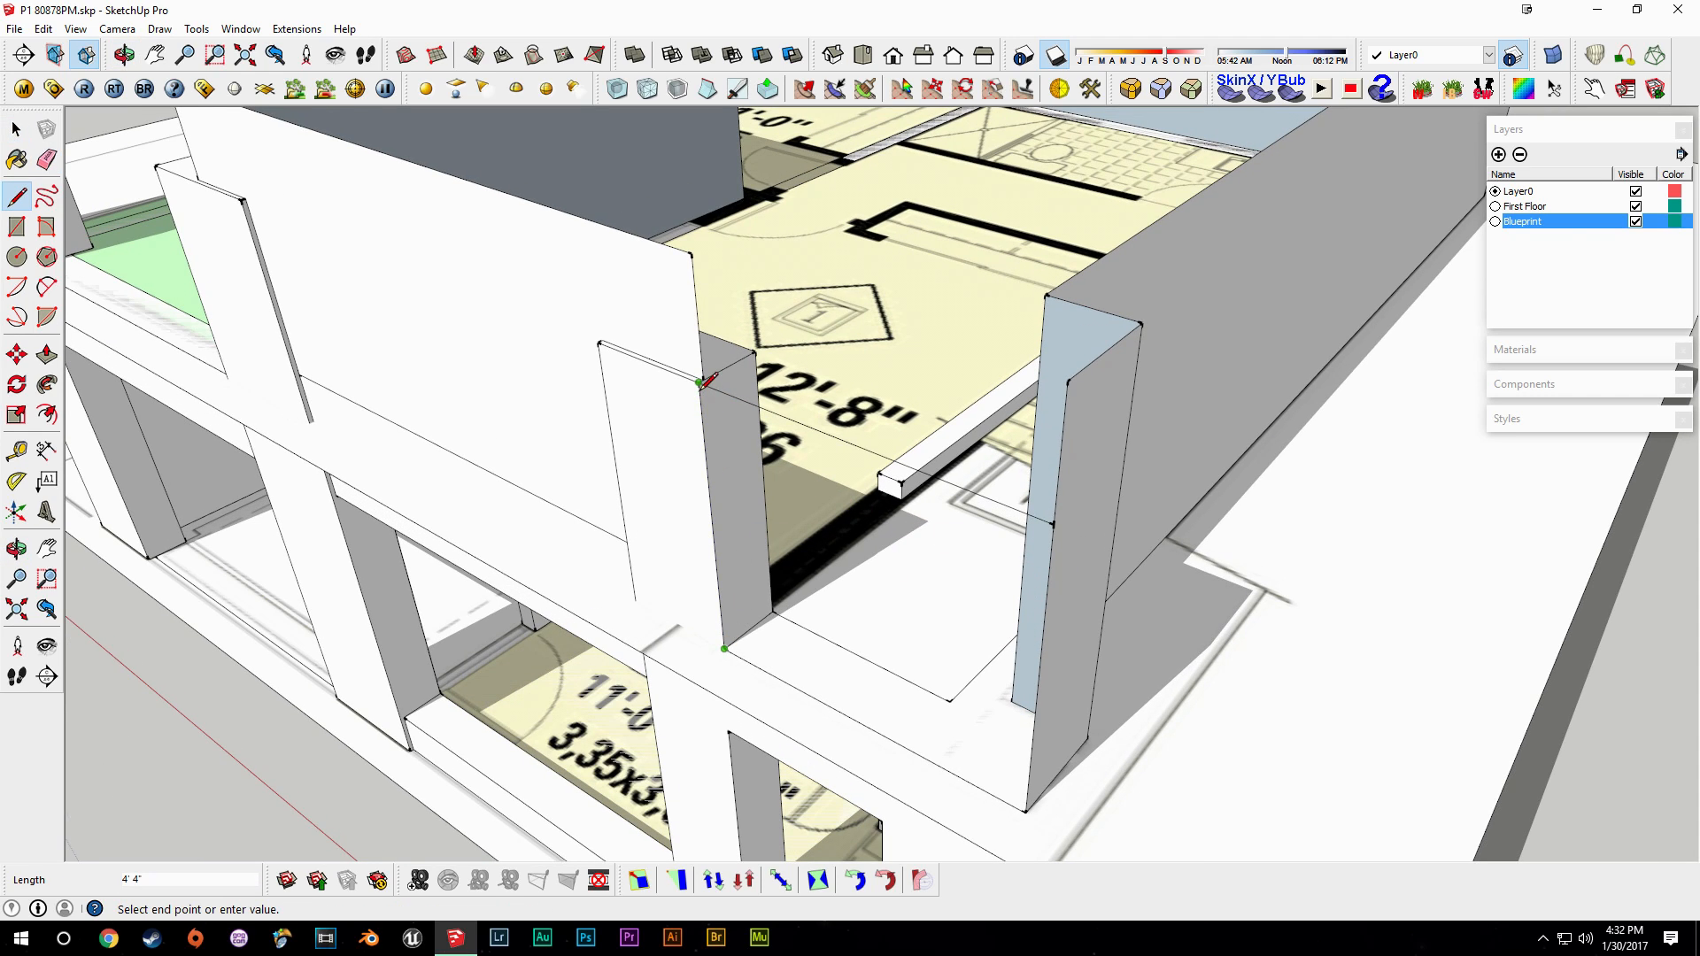
{"action": "left_click", "coordinate": [700, 382]}
{"action": "key", "text": "space"}
{"action": "middle_click_drag", "start_coordinate": [800, 579], "coordinate": [850, 620]}
{"action": "scroll", "coordinate": [800, 569], "scroll_direction": "up", "scroll_amount": 6}
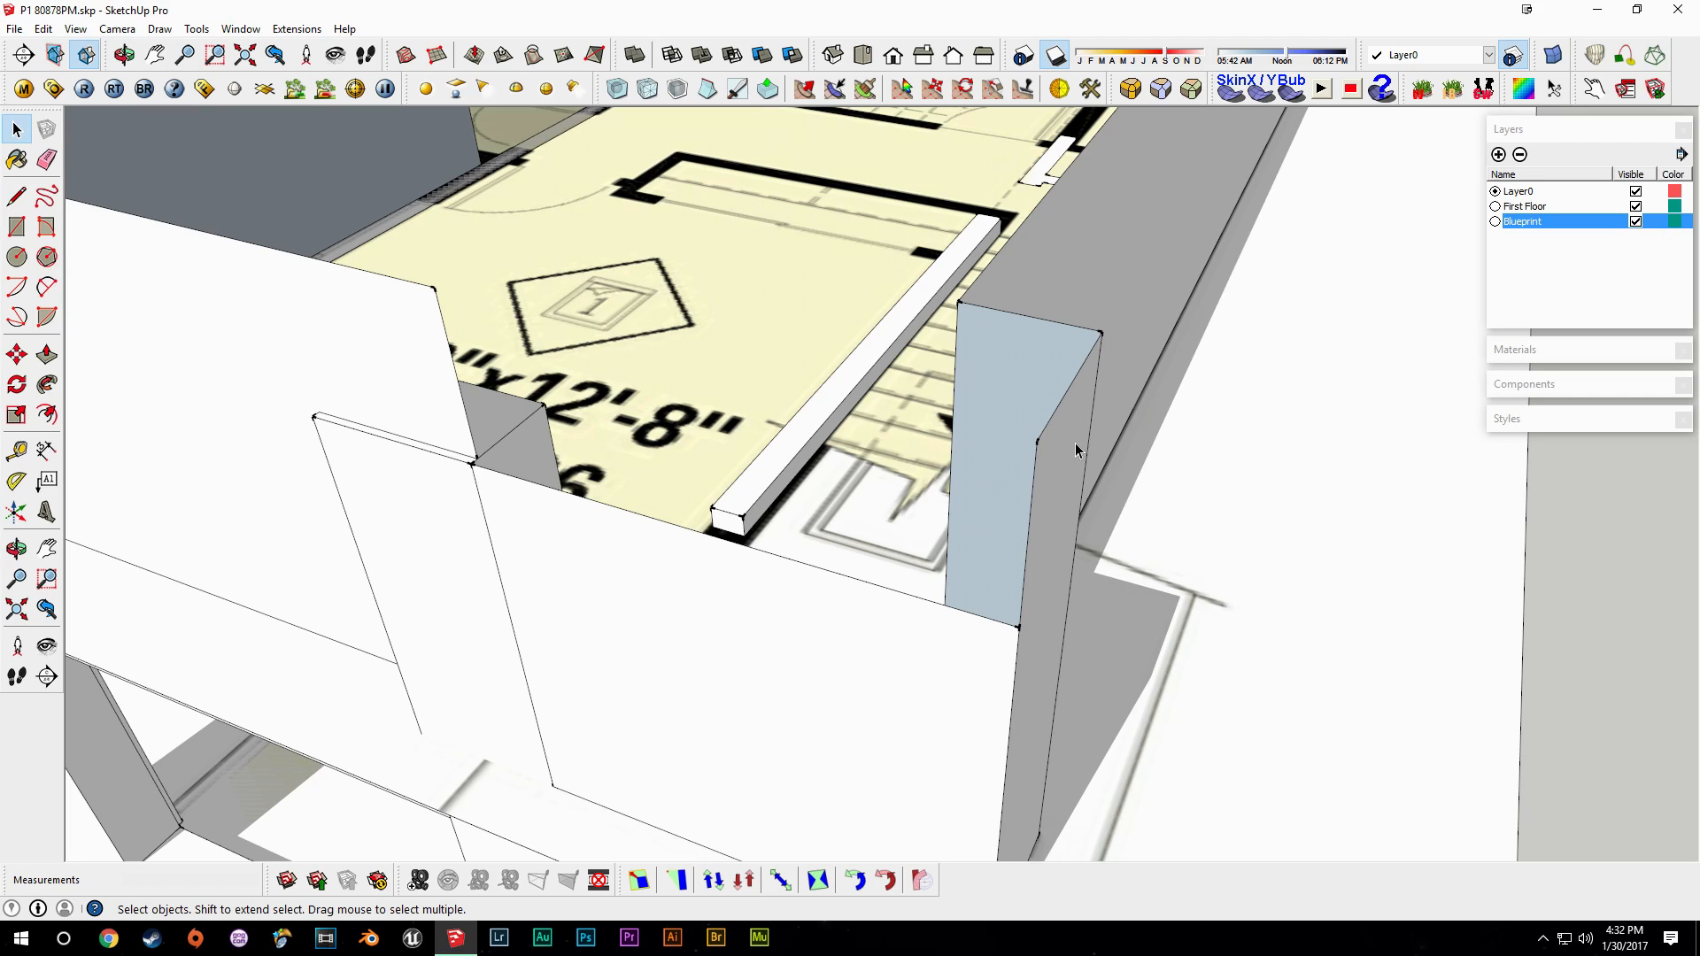
Hide the Blueprint layer.
{"action": "mouse_move", "coordinate": [1699, 111]}
{"action": "left_mouse_down"}
{"action": "mouse_move", "coordinate": [828, 43]}
{"action": "mouse_move", "coordinate": [1699, 53]}
{"action": "left_mouse_up"}
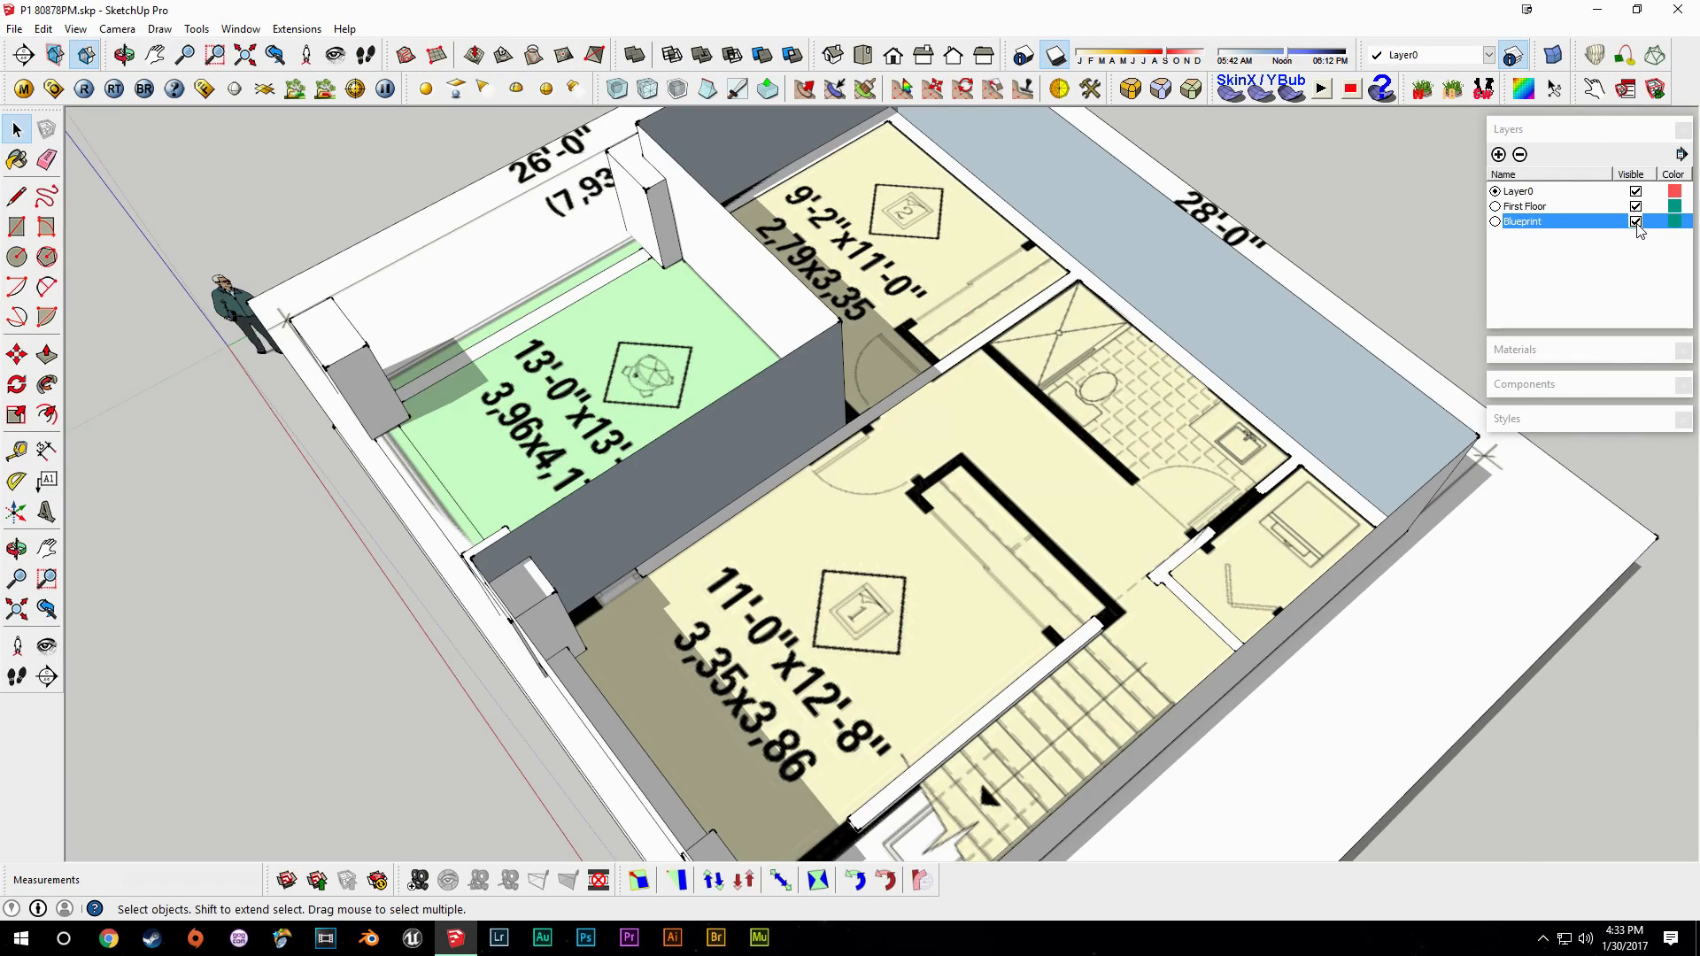
{"action": "left_click", "coordinate": [1636, 225]}
{"action": "middle_click_drag", "start_coordinate": [1134, 436], "coordinate": [928, 442]}
Select all the connected upper-storey wall faces and turn them into a component named Second Floor.
{"action": "left_click", "coordinate": [851, 385]}
{"action": "triple_click", "coordinate": [812, 403]}
{"action": "middle_click_drag", "start_coordinate": [813, 403], "coordinate": [1006, 446]}
{"action": "scroll", "coordinate": [1006, 447], "scroll_direction": "down", "scroll_amount": 2}
{"action": "middle_click_drag", "start_coordinate": [939, 516], "coordinate": [967, 462], "text": "shift"}
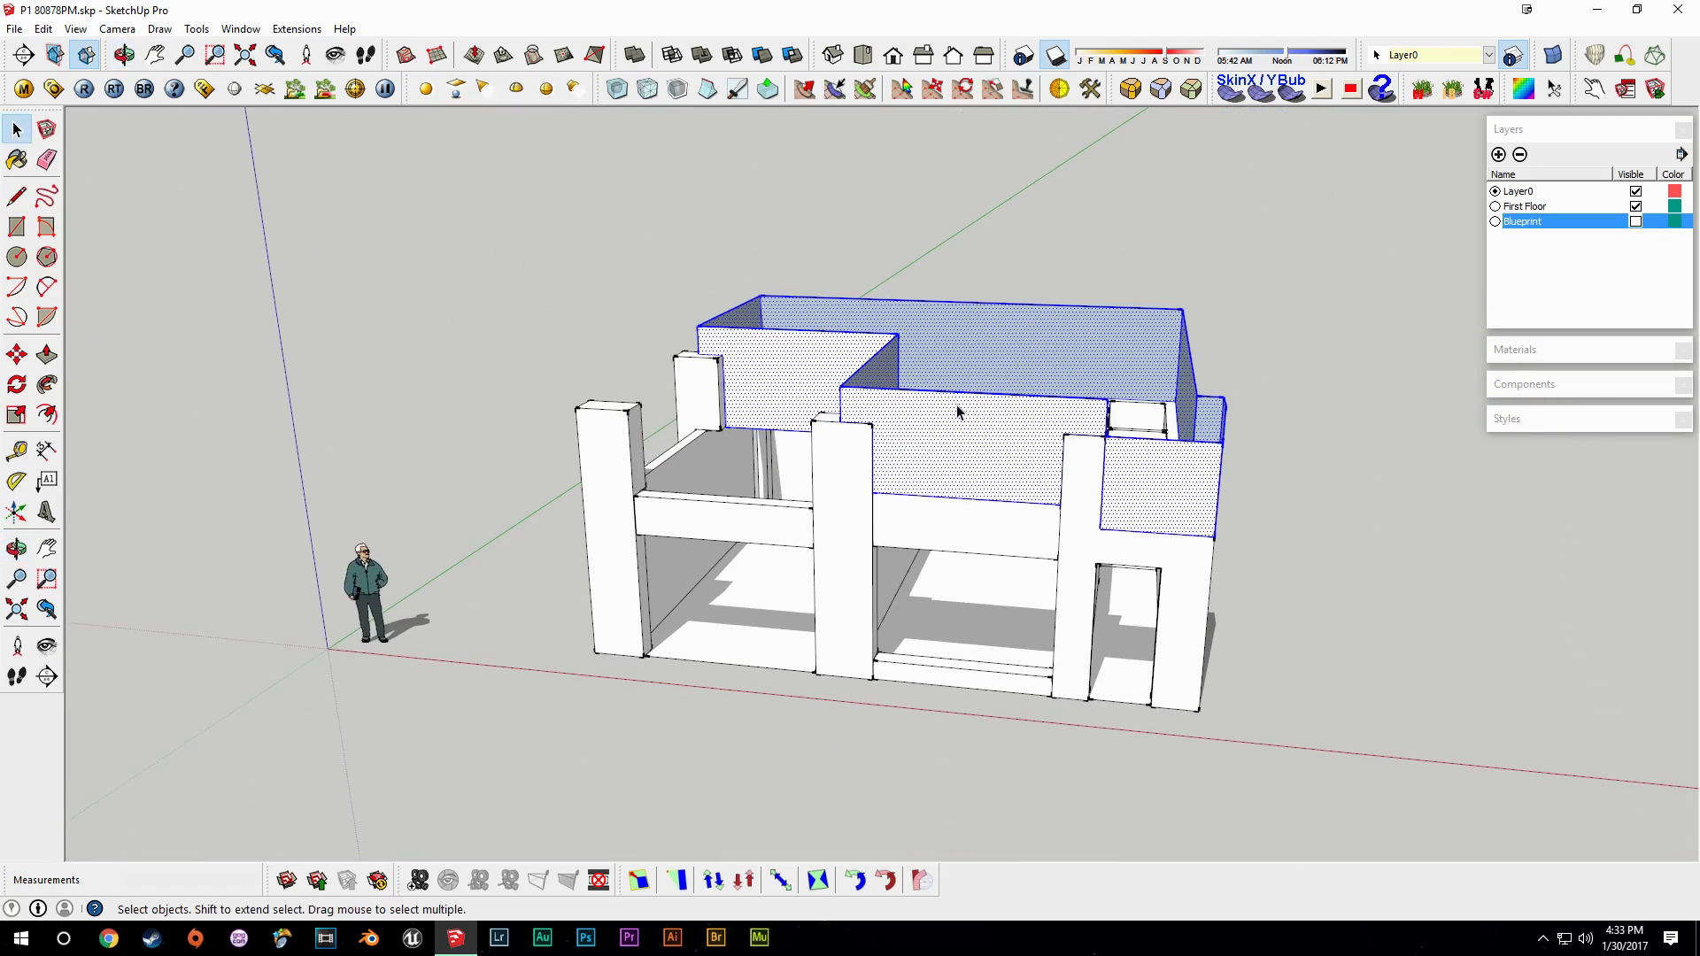
{"action": "key", "text": "g"}
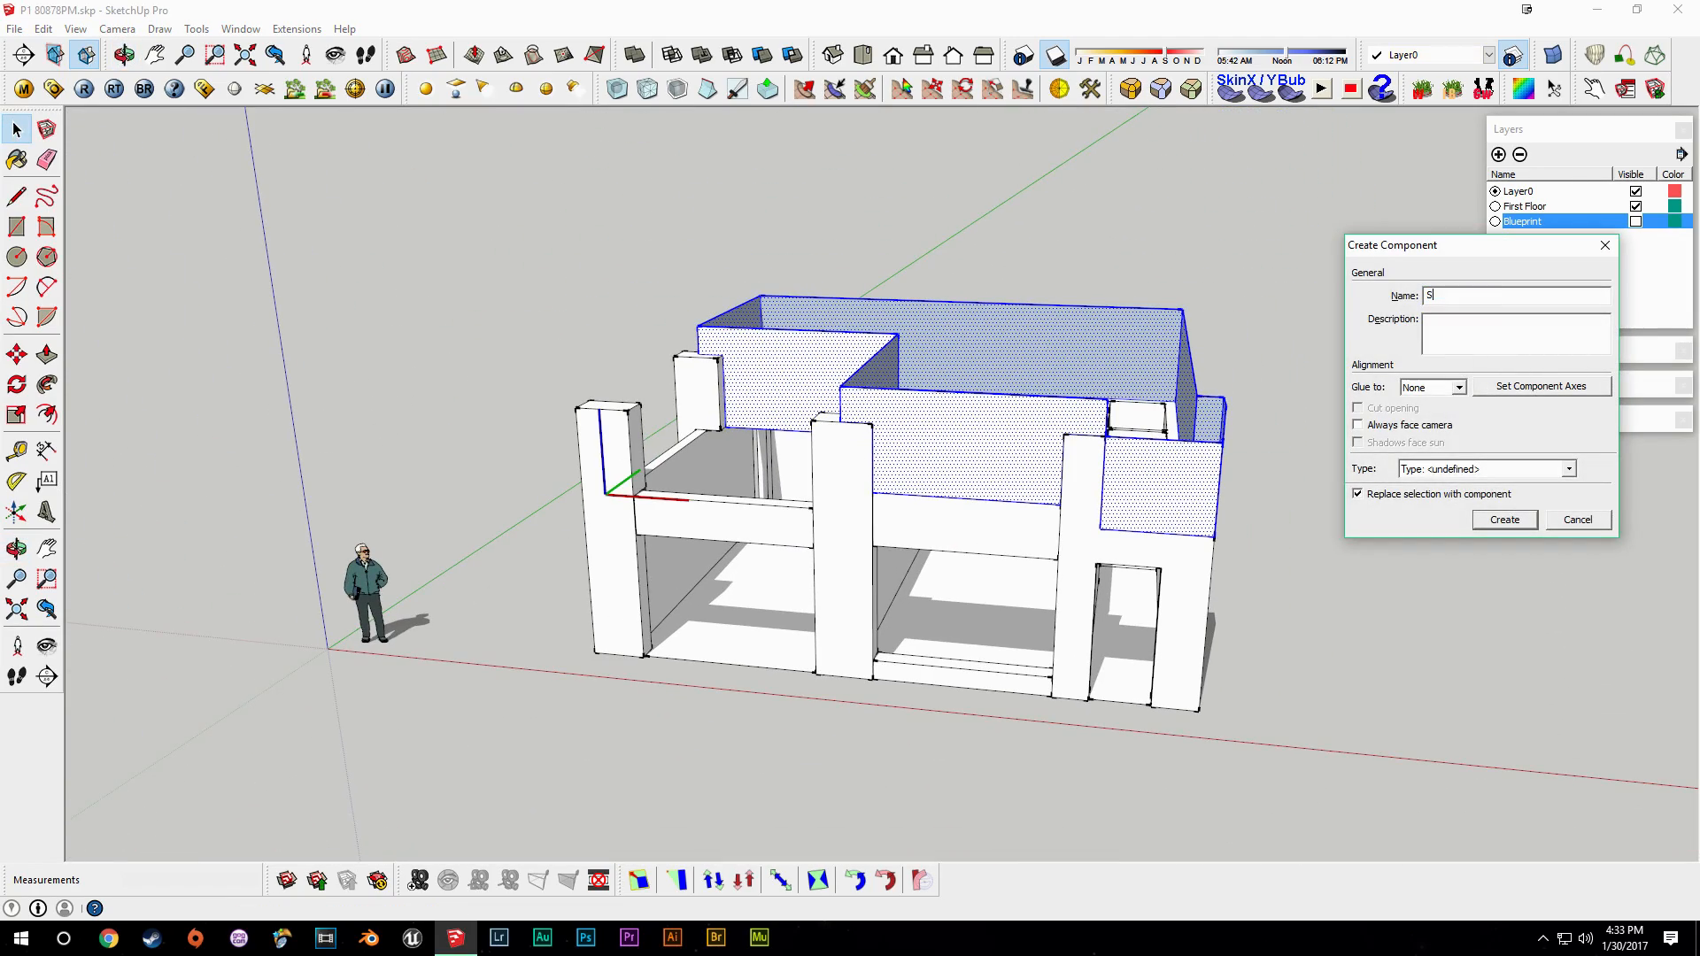
{"action": "type", "text": "Second Floor"}
{"action": "key", "text": "Return"}
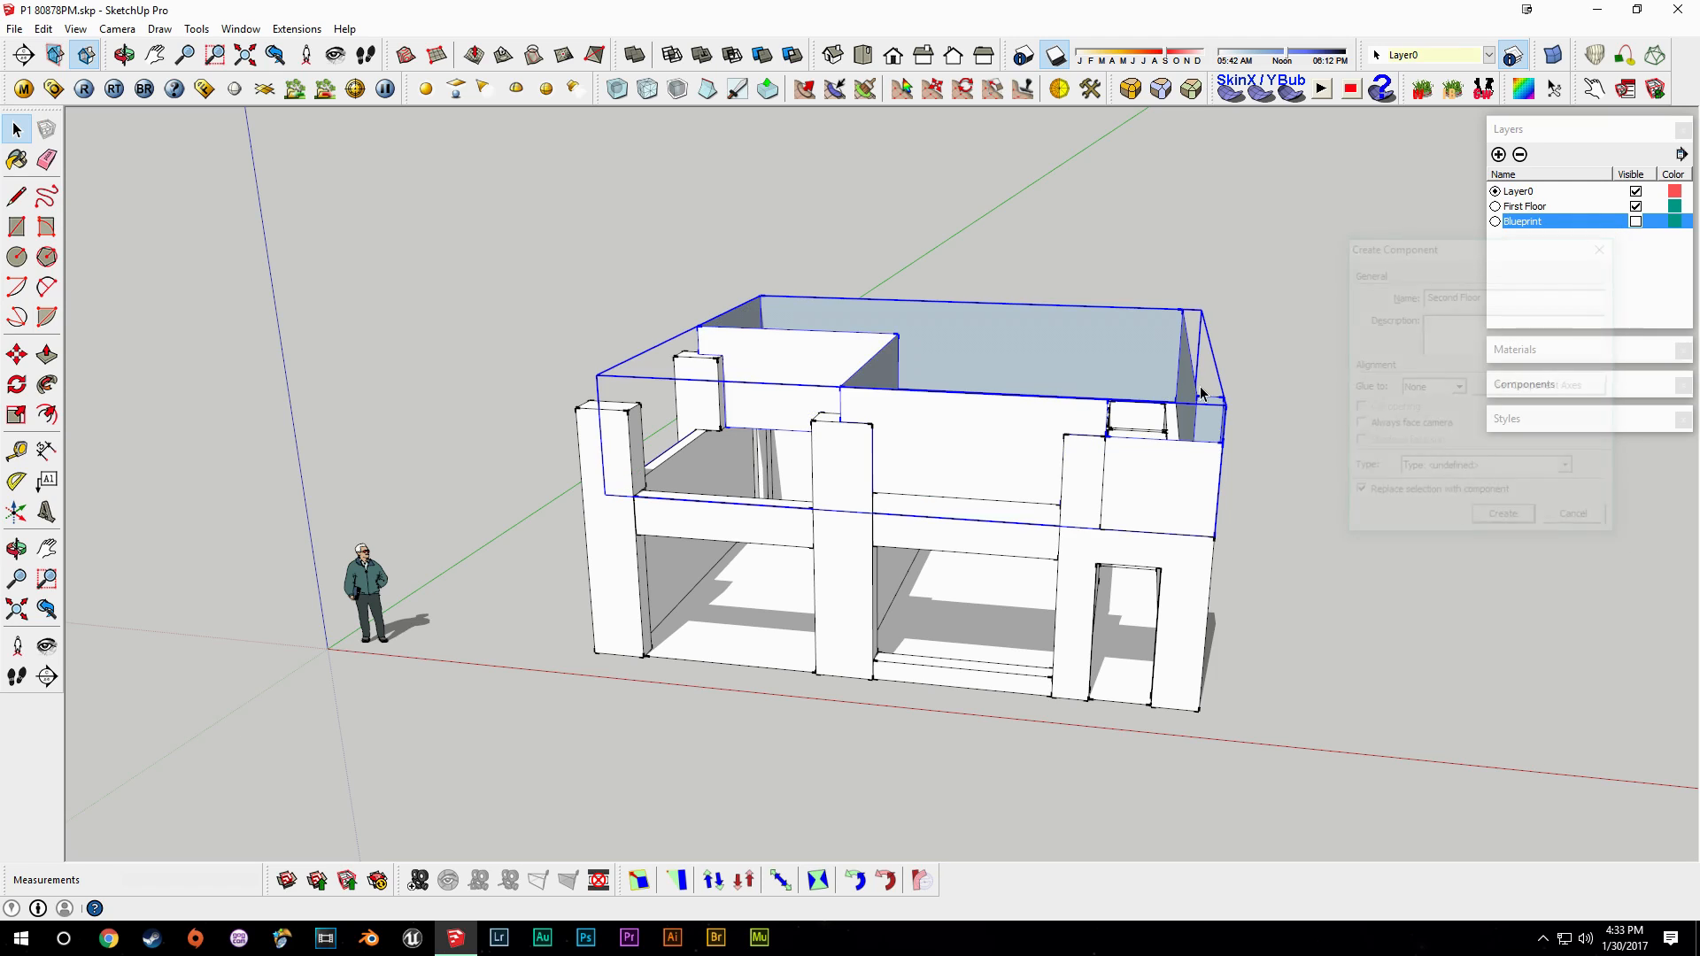
Place guide lines inside the second-floor walls at an offset of 1' from the wall faces.
{"action": "middle_click_drag", "start_coordinate": [1054, 512], "coordinate": [940, 576]}
{"action": "key", "text": "t"}
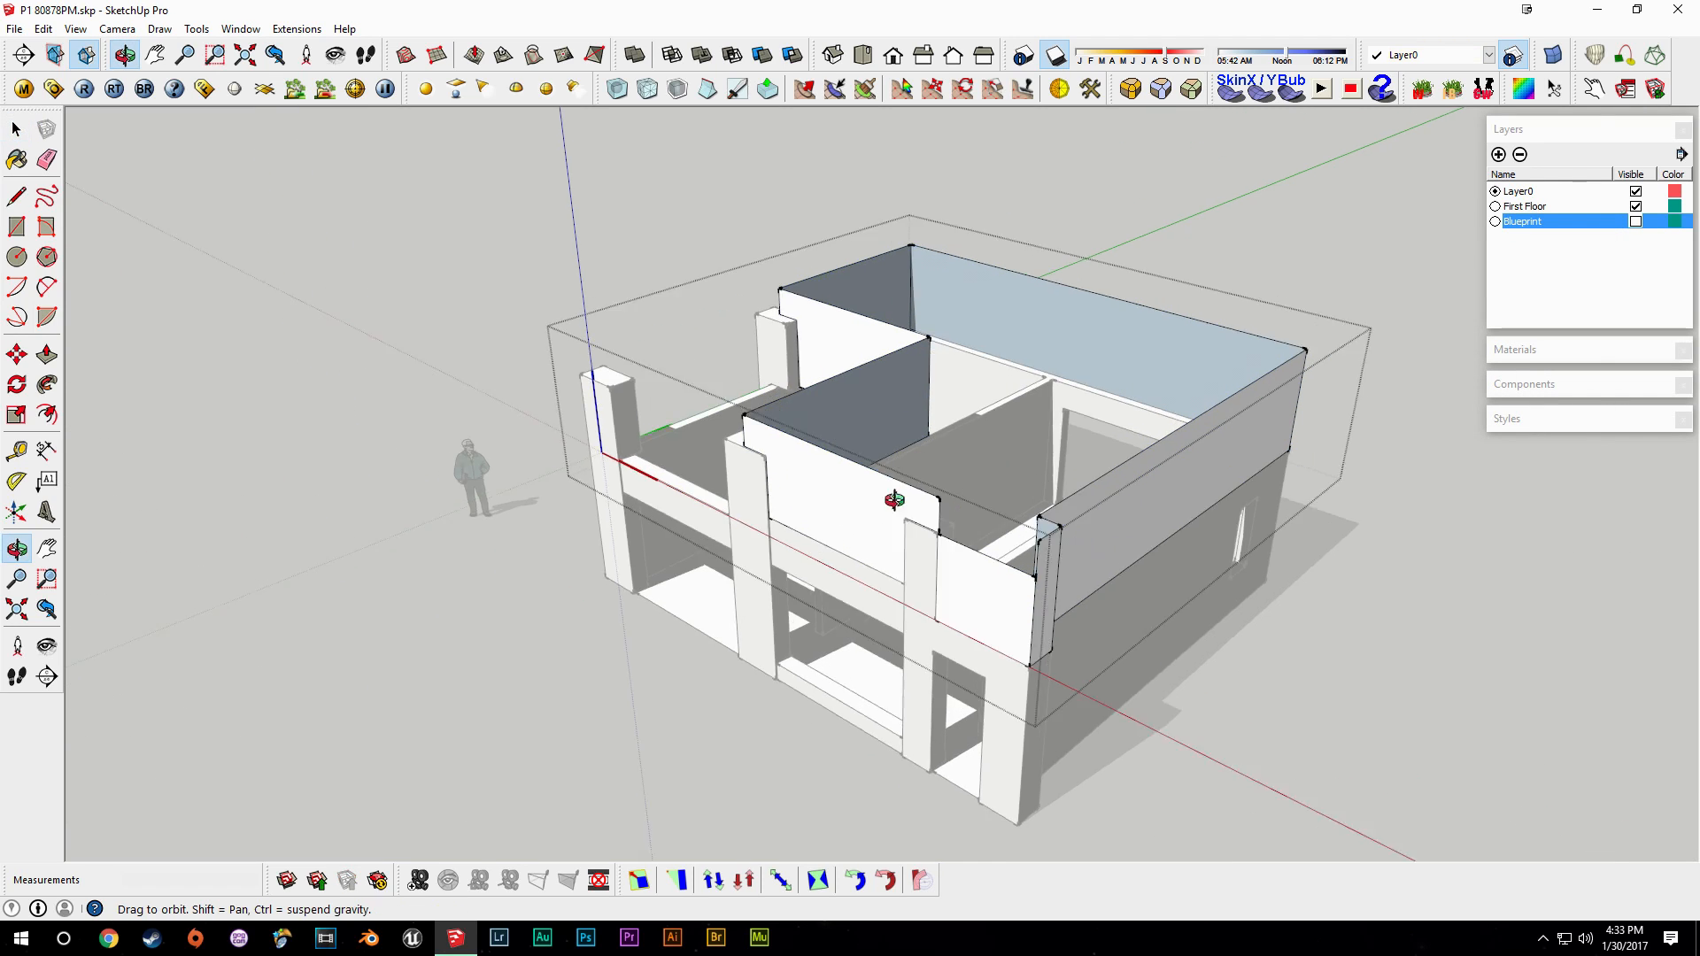
{"action": "scroll", "coordinate": [1149, 418], "scroll_direction": "up", "scroll_amount": 10}
{"action": "left_click", "coordinate": [1176, 549]}
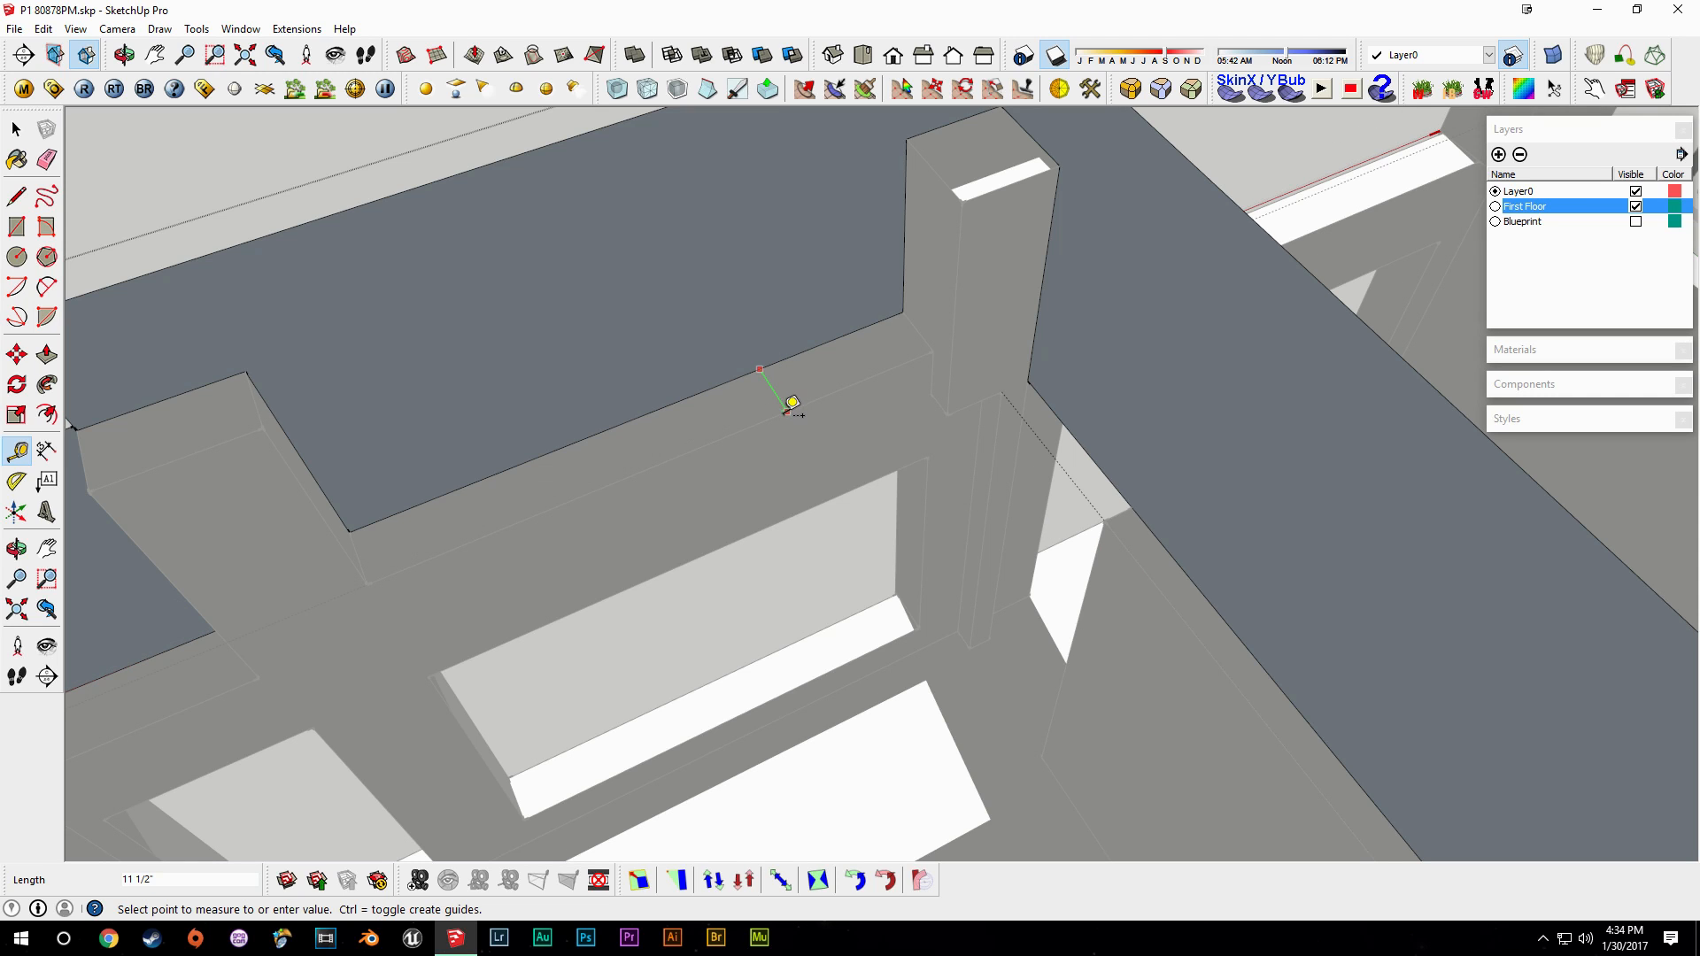
{"action": "middle_click_drag", "start_coordinate": [831, 371], "coordinate": [673, 298]}
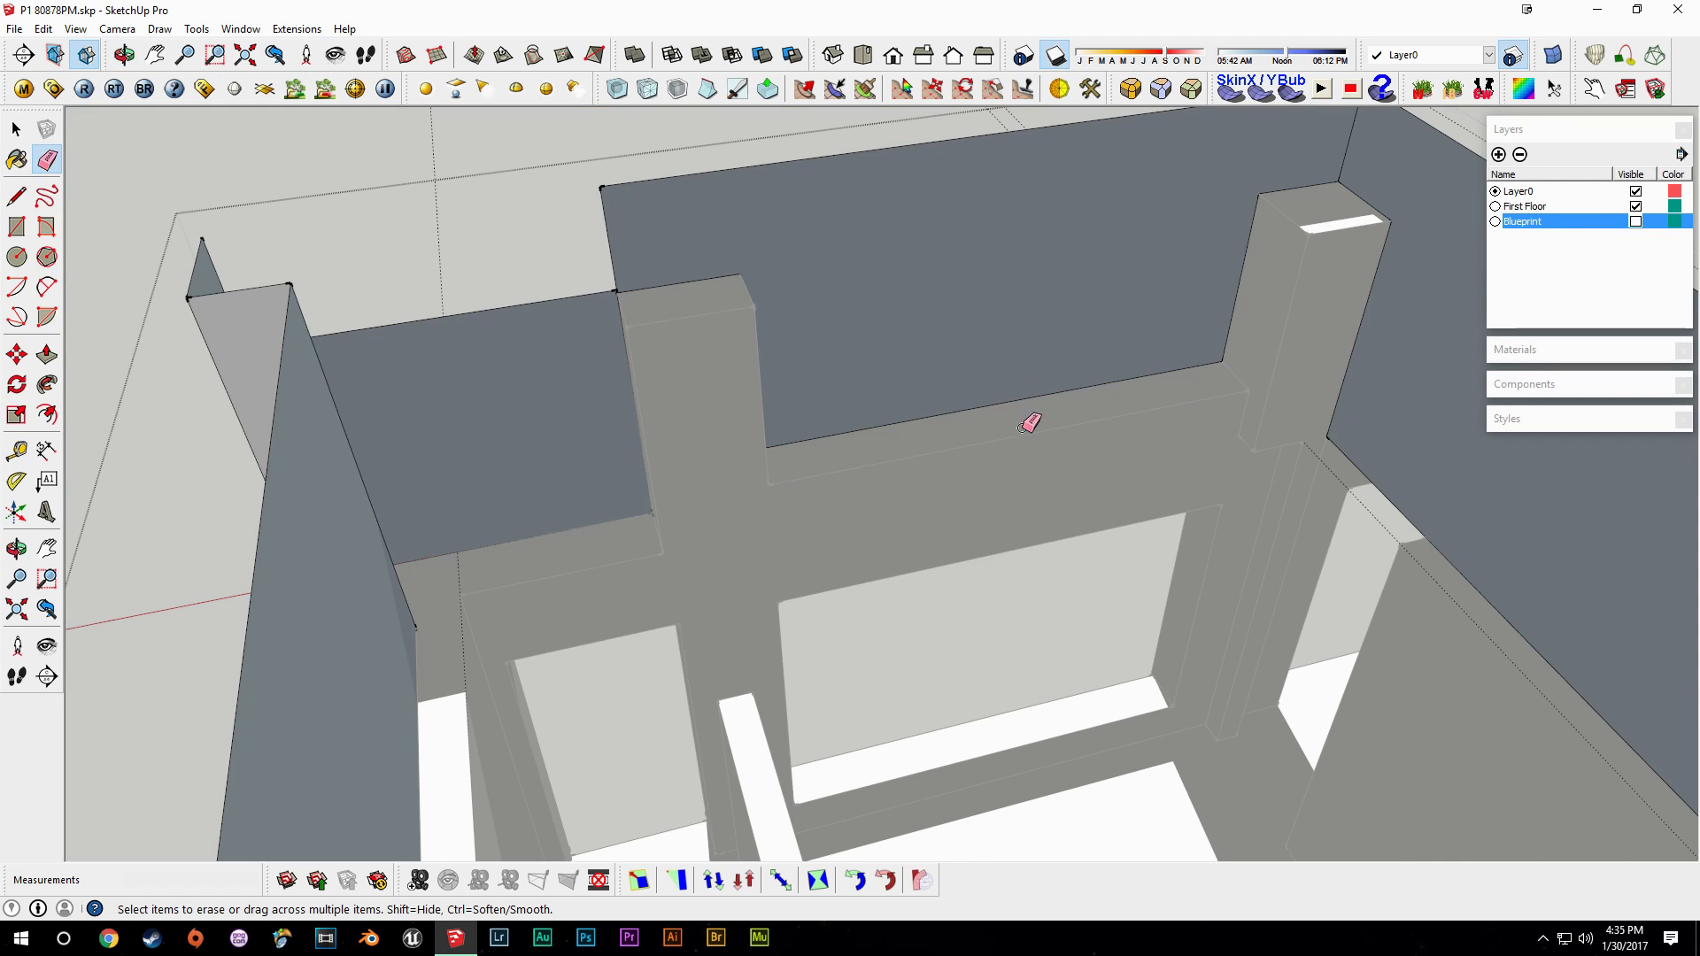
{"action": "middle_click_drag", "start_coordinate": [1029, 423], "coordinate": [952, 342]}
{"action": "key", "text": "t"}
{"action": "left_click", "coordinate": [1076, 516]}
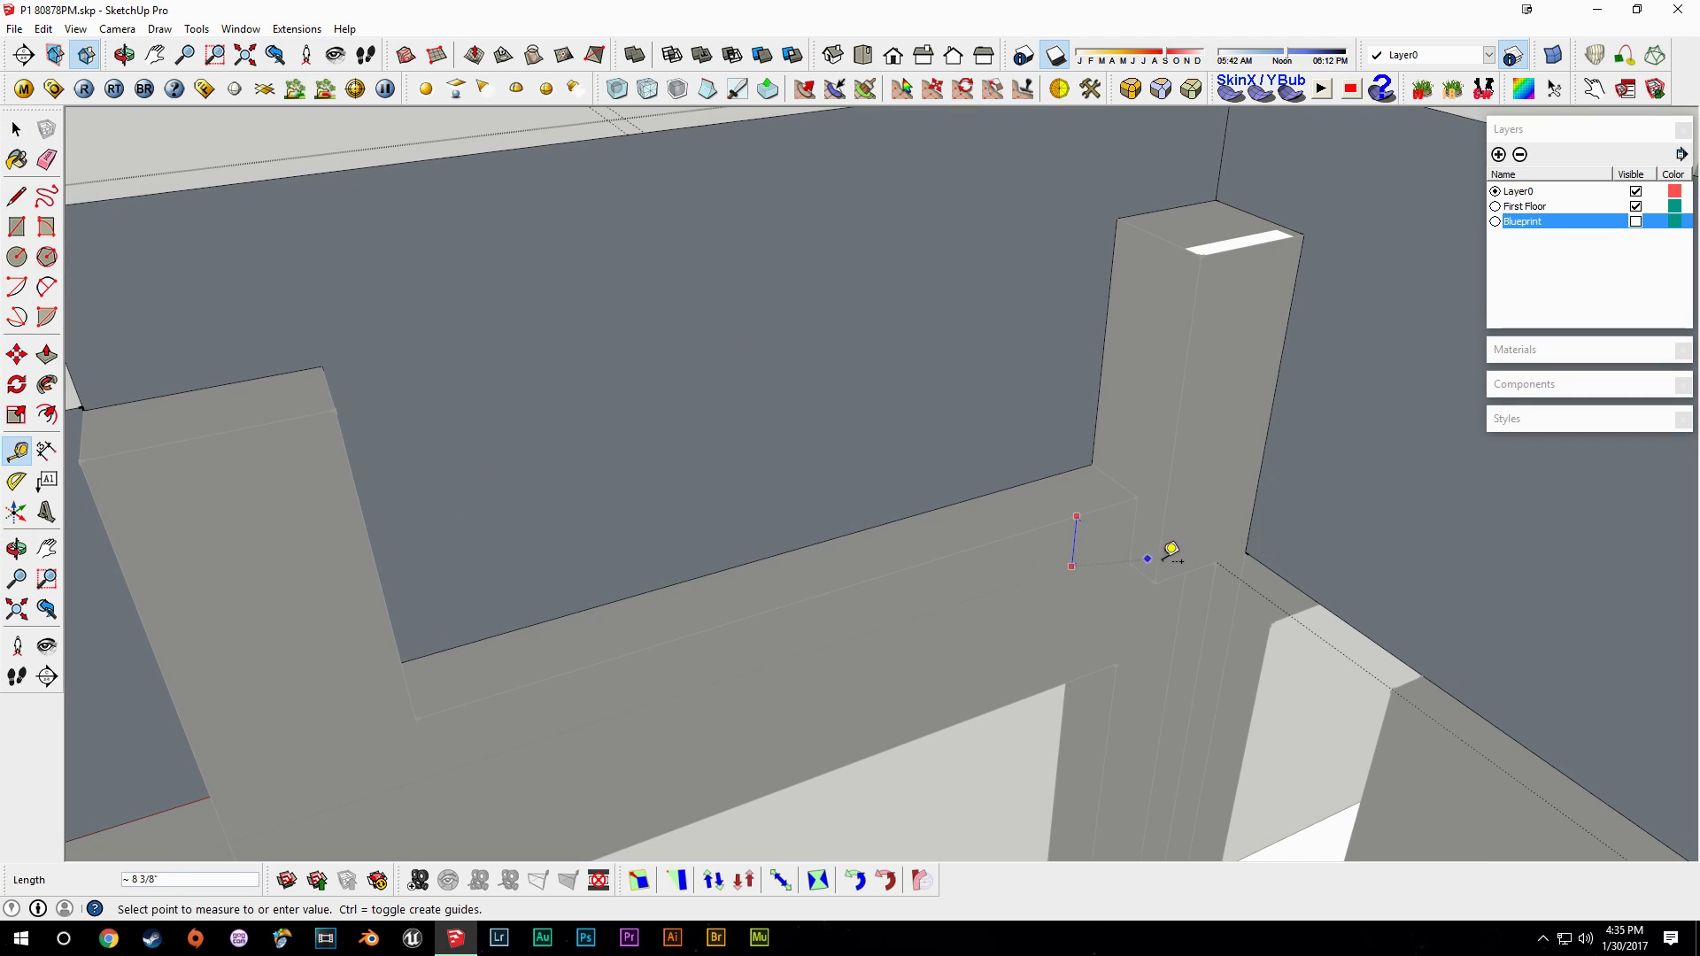
{"action": "type", "text": "1'o"}
{"action": "left_click_drag", "start_coordinate": [1130, 576], "coordinate": [1077, 590]}
{"action": "middle_click_drag", "start_coordinate": [1077, 590], "coordinate": [864, 516]}
{"action": "middle_click_drag", "start_coordinate": [929, 460], "coordinate": [235, 401]}
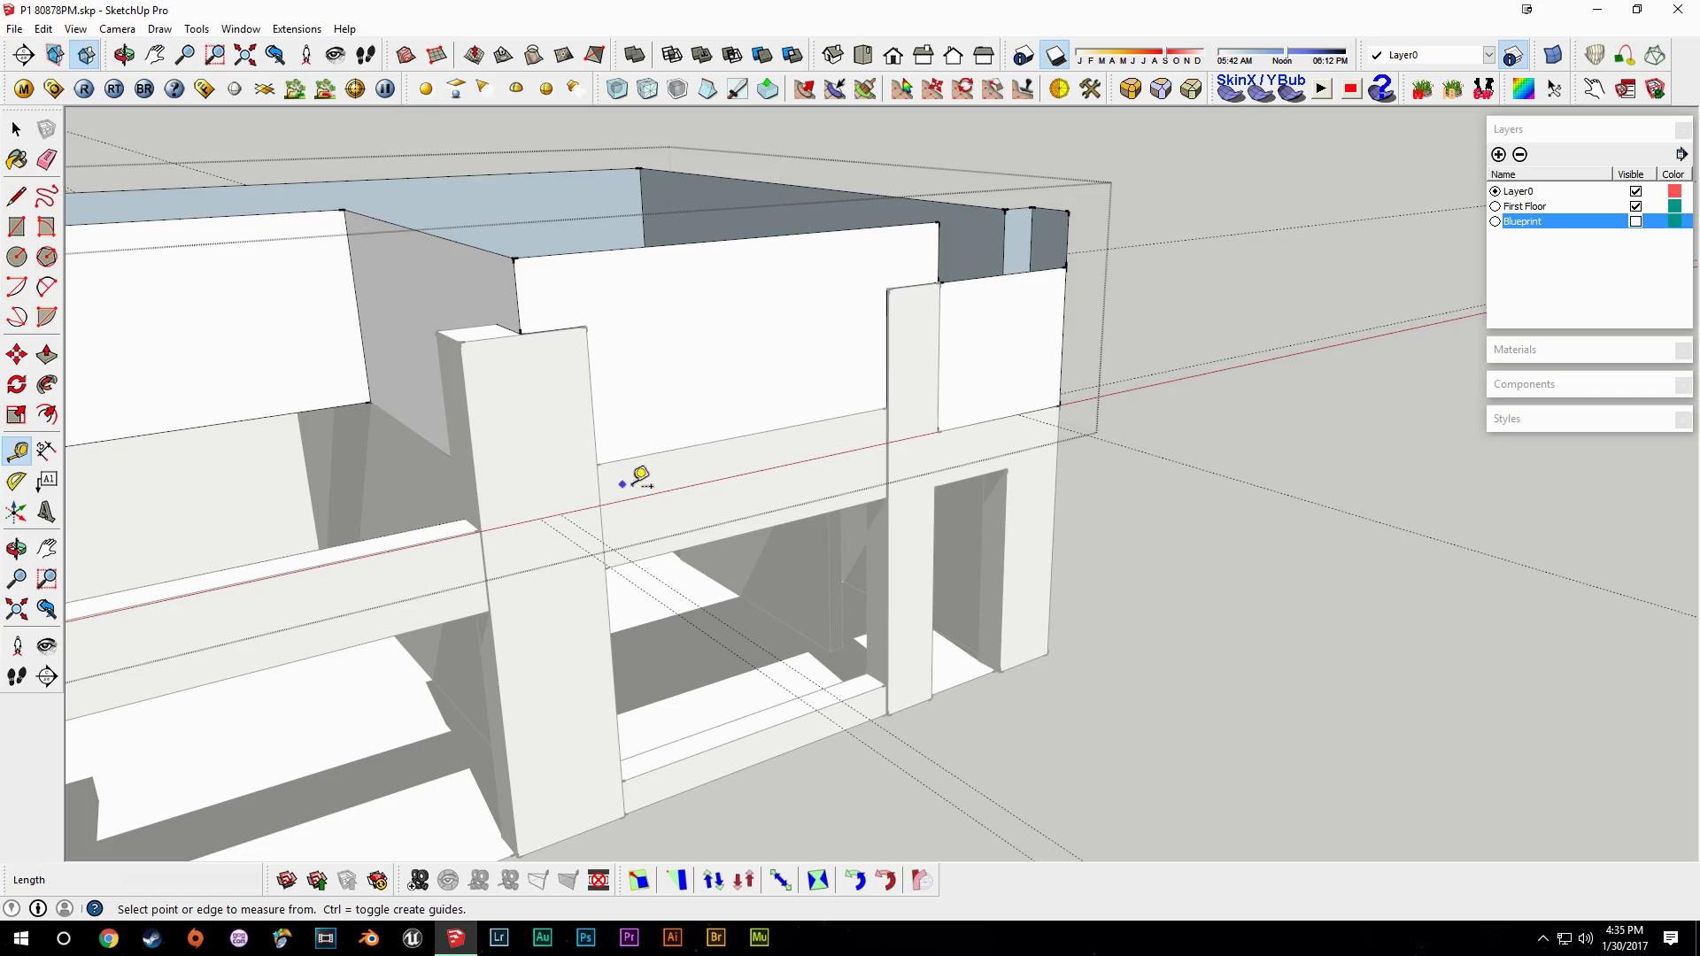
Trace the inner outline of the second-floor walls with lines through the guide intersections and wall corners.
{"action": "middle_click_drag", "start_coordinate": [629, 453], "coordinate": [1322, 555]}
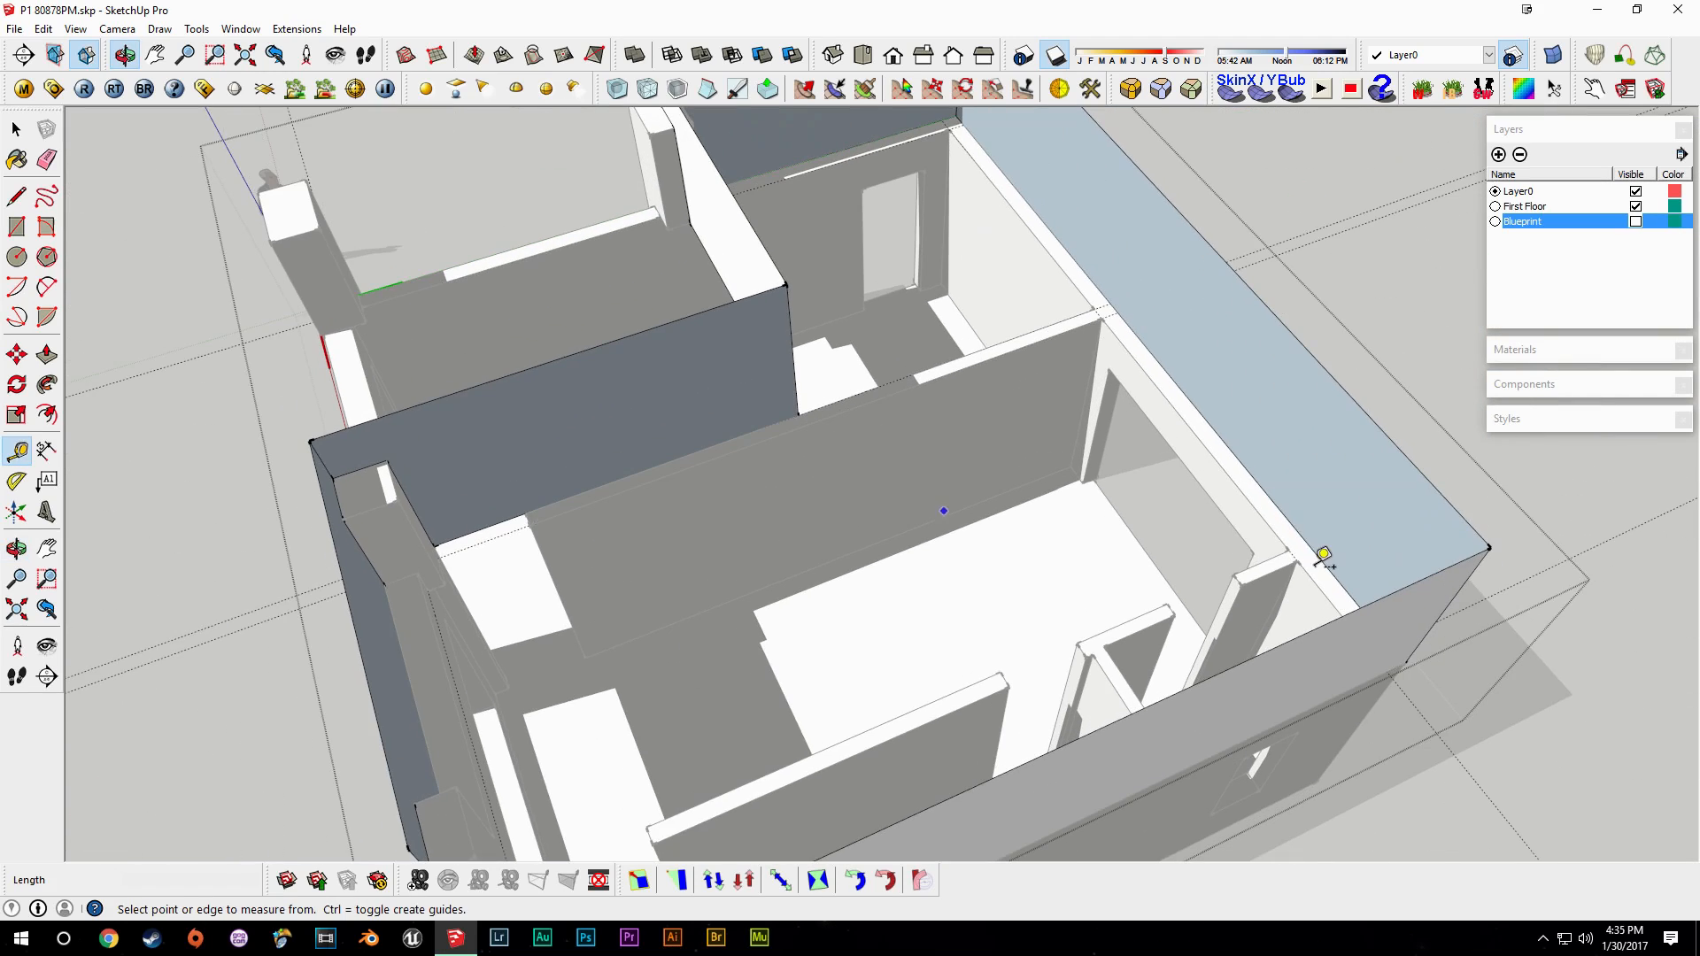
{"action": "middle_click_drag", "start_coordinate": [1144, 529], "coordinate": [1112, 508]}
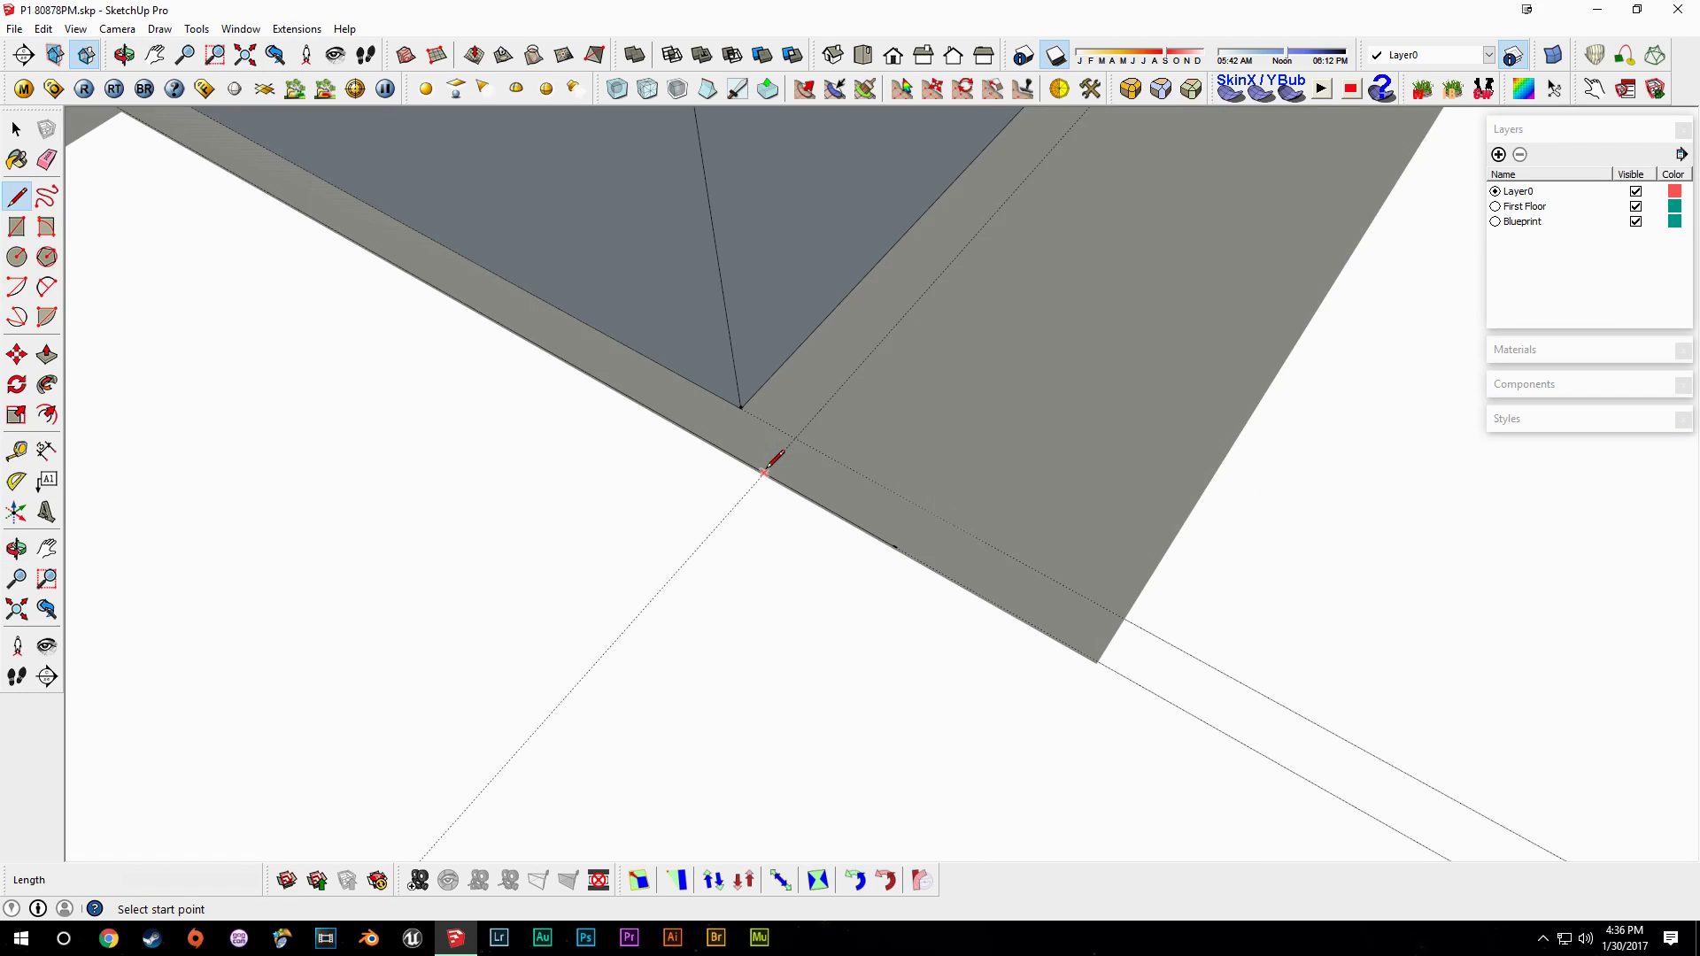
{"action": "left_click", "coordinate": [764, 471]}
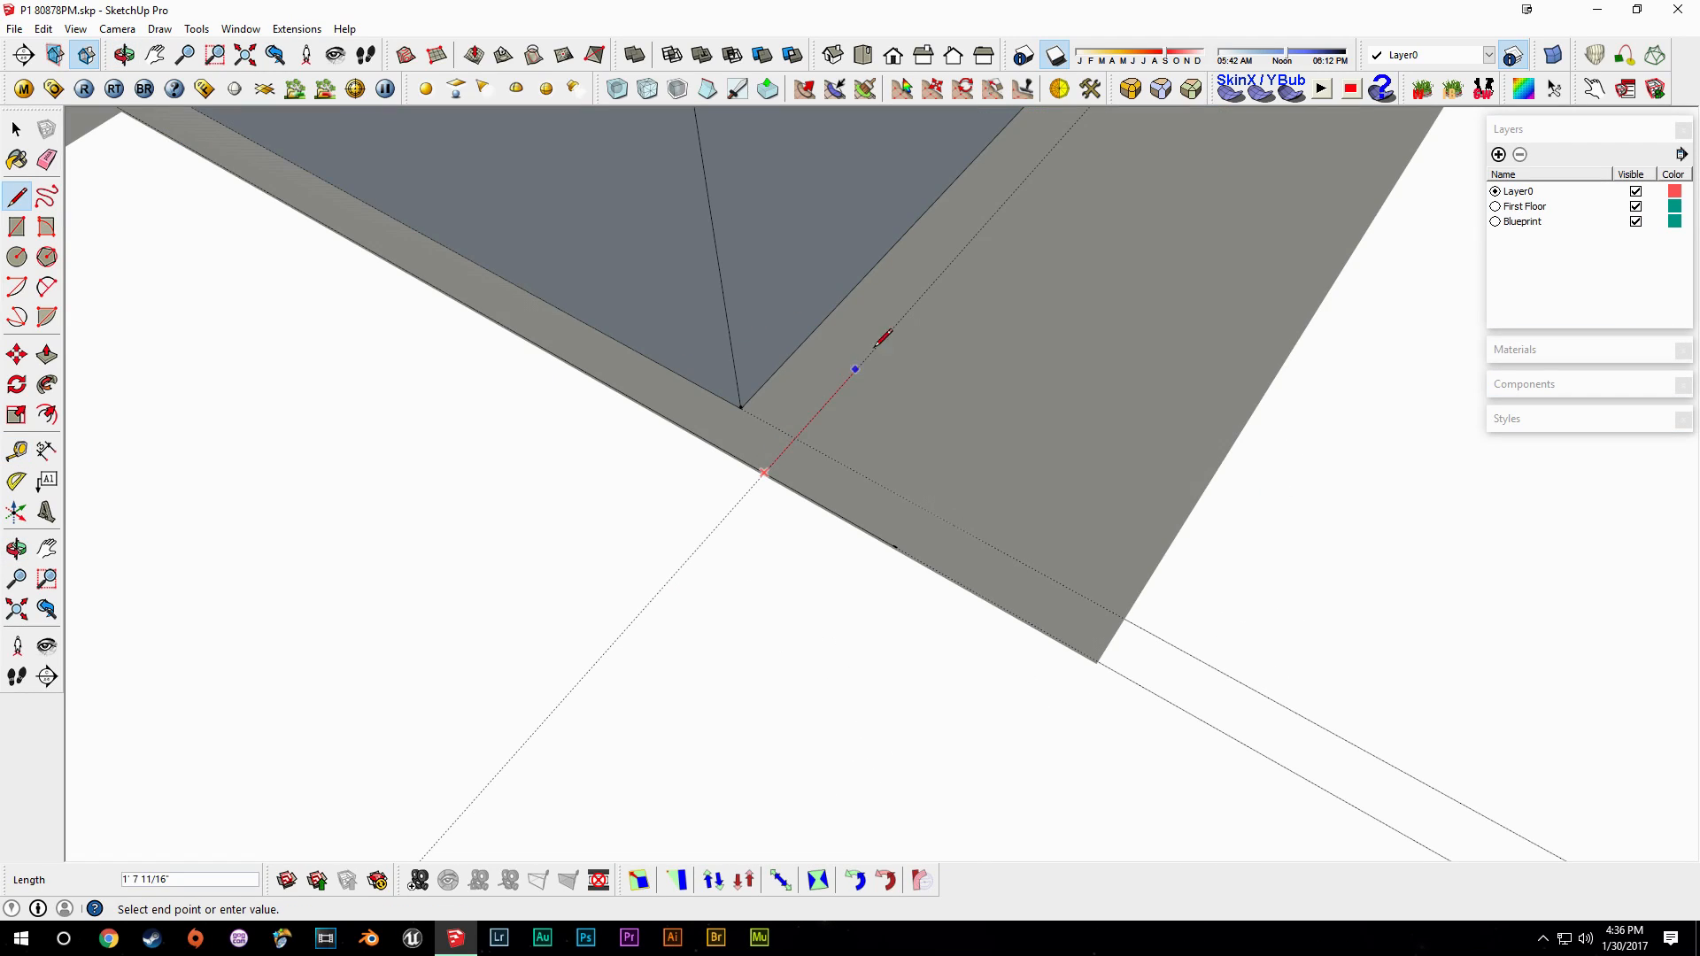
{"action": "scroll", "coordinate": [1024, 180], "scroll_direction": "down", "scroll_amount": 5}
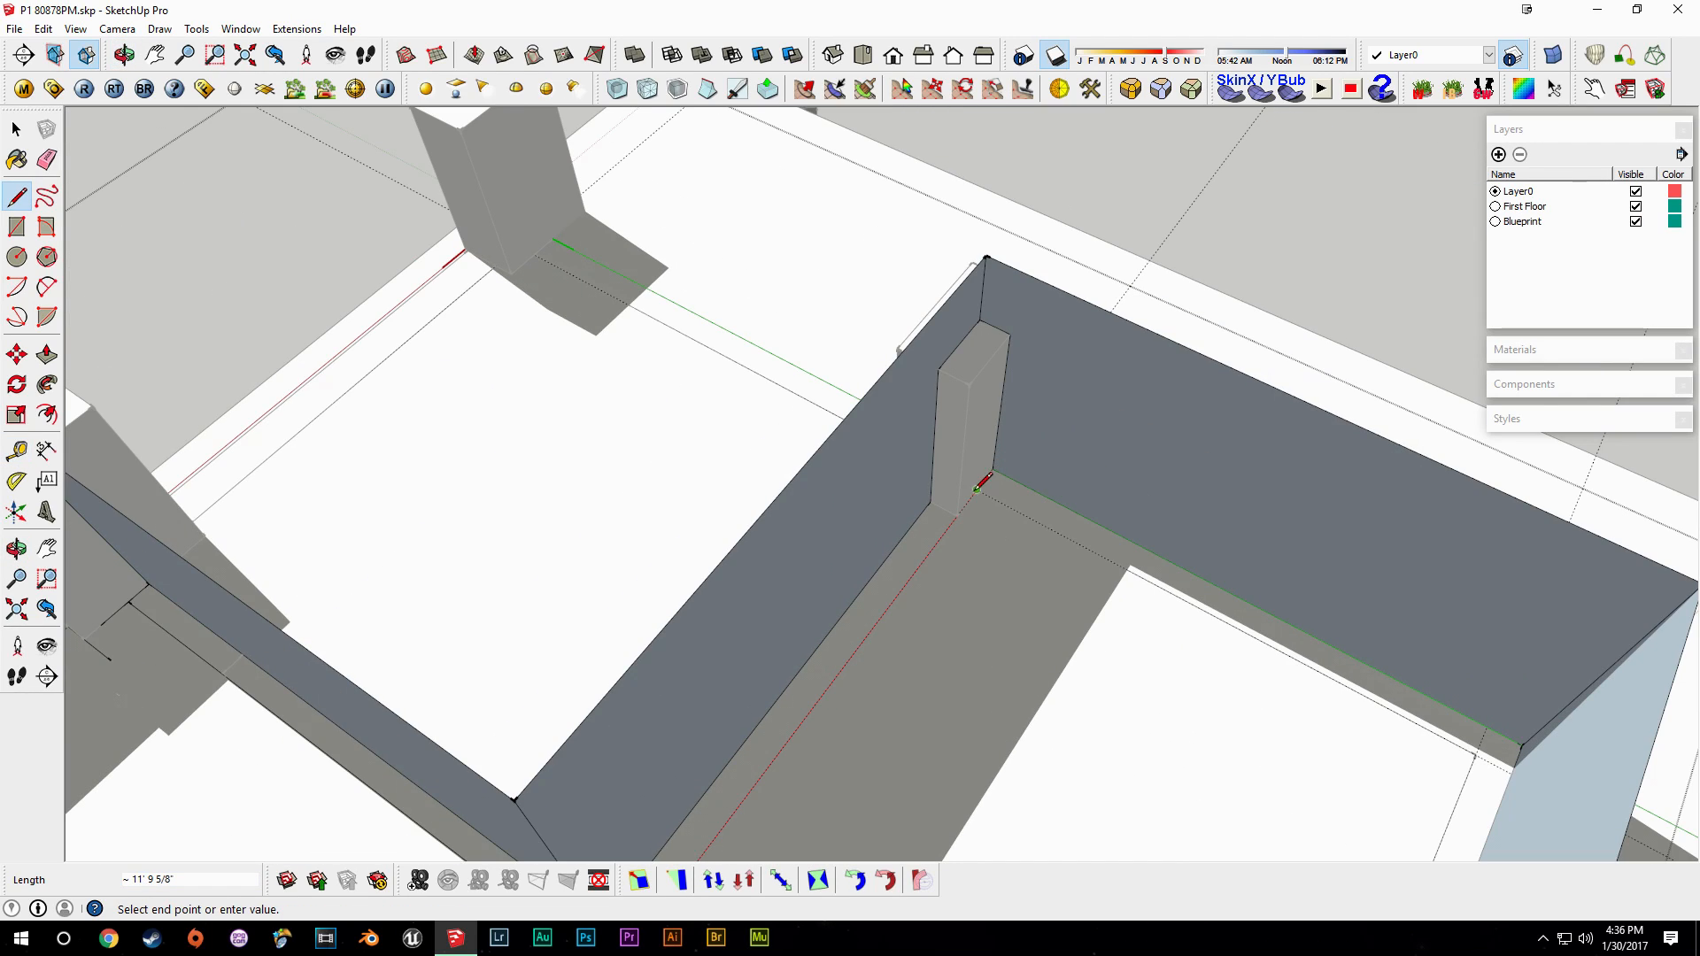
{"action": "mouse_move", "coordinate": [1252, 690]}
{"action": "middle_mouse_down"}
{"action": "mouse_move", "coordinate": [1355, 558]}
{"action": "mouse_move", "coordinate": [1275, 341]}
{"action": "middle_mouse_up"}
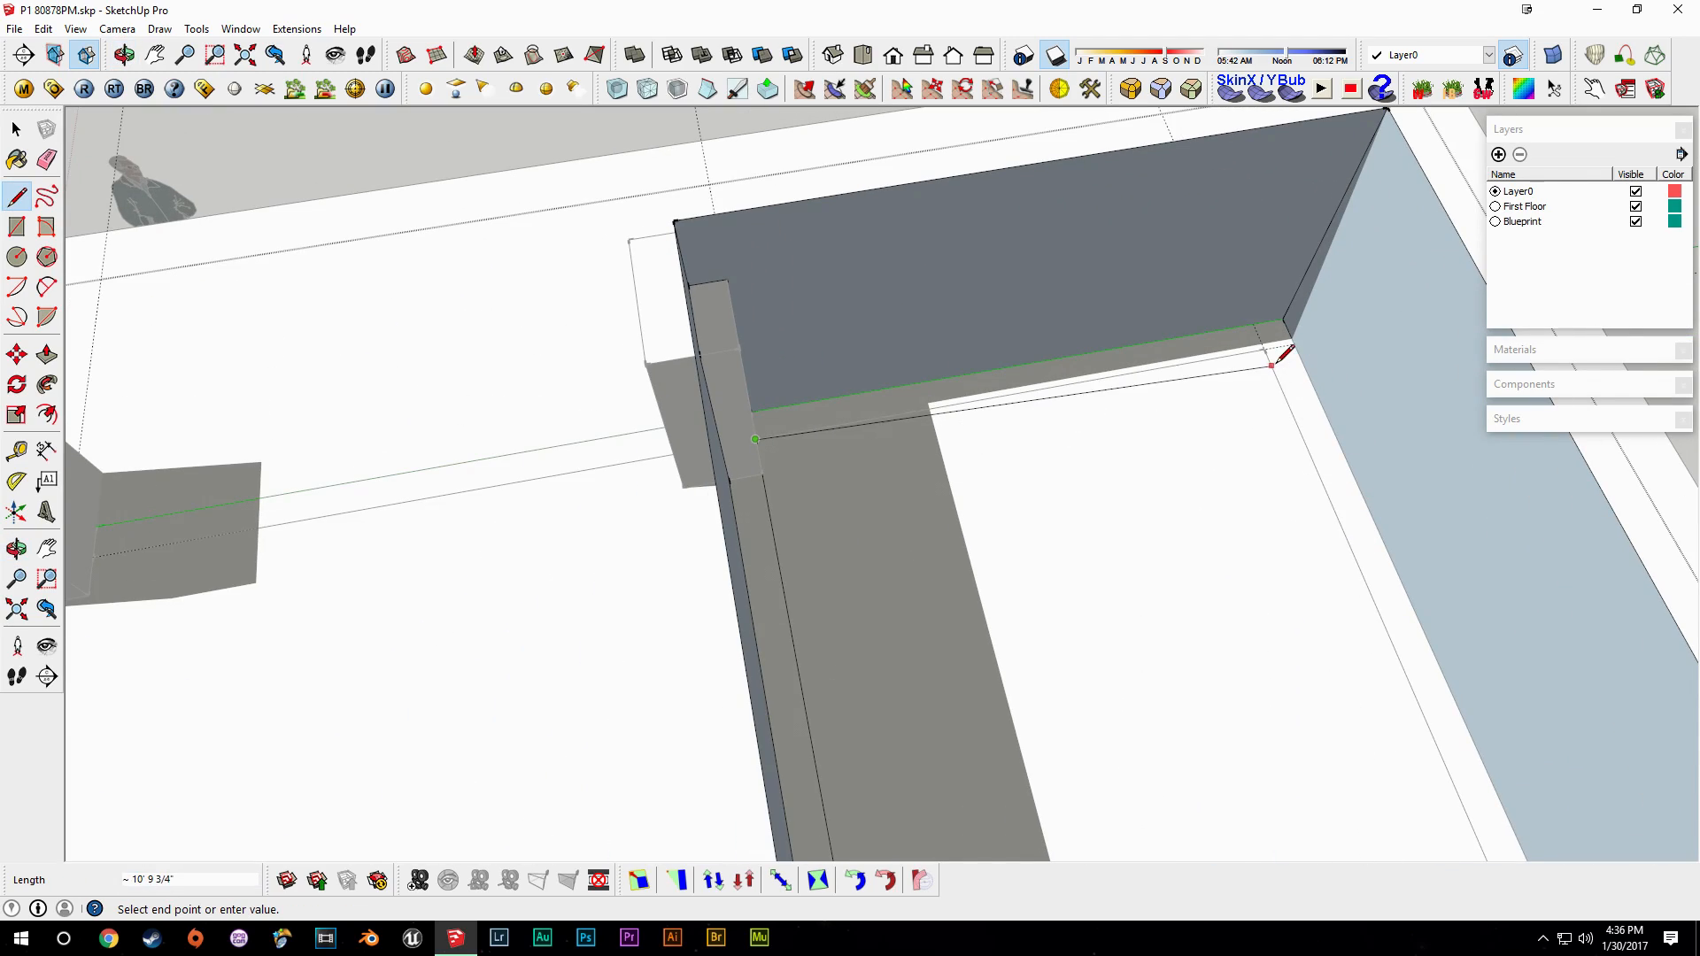
{"action": "left_click", "coordinate": [1264, 350]}
{"action": "middle_click_drag", "start_coordinate": [1142, 532], "coordinate": [956, 545]}
{"action": "middle_click_drag", "start_coordinate": [1213, 682], "coordinate": [1575, 354]}
{"action": "middle_click_drag", "start_coordinate": [1576, 354], "coordinate": [1161, 391], "text": "shift"}
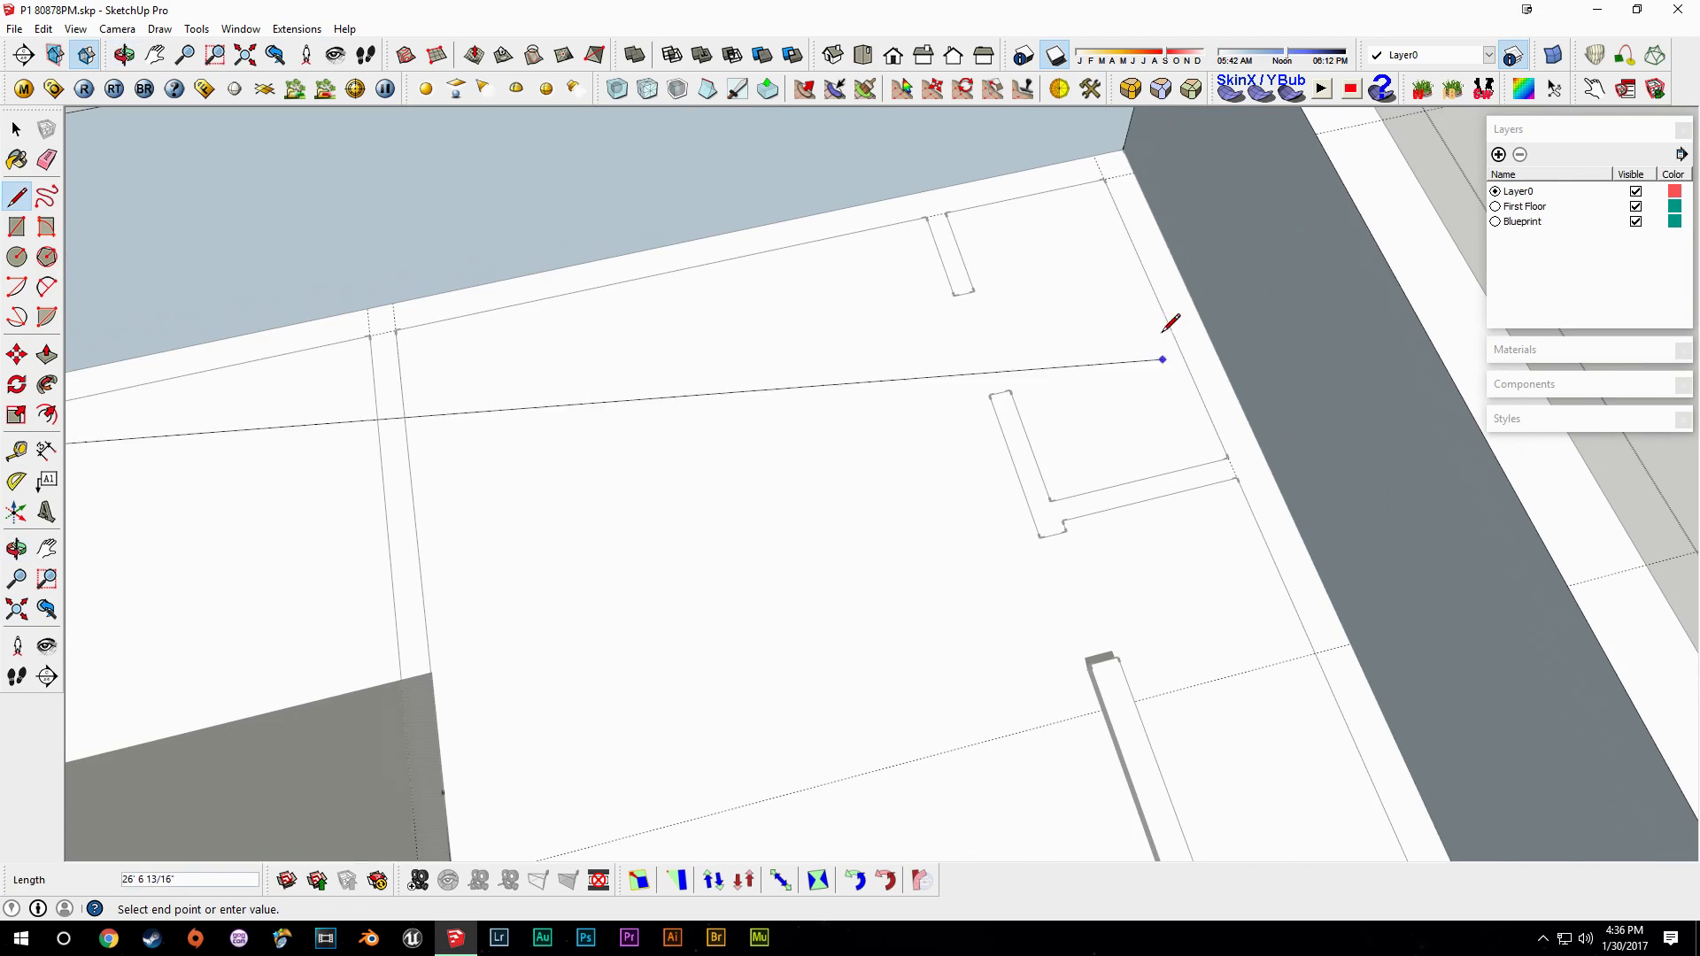
{"action": "left_click", "coordinate": [1109, 193]}
{"action": "middle_click_drag", "start_coordinate": [994, 379], "coordinate": [1621, 623]}
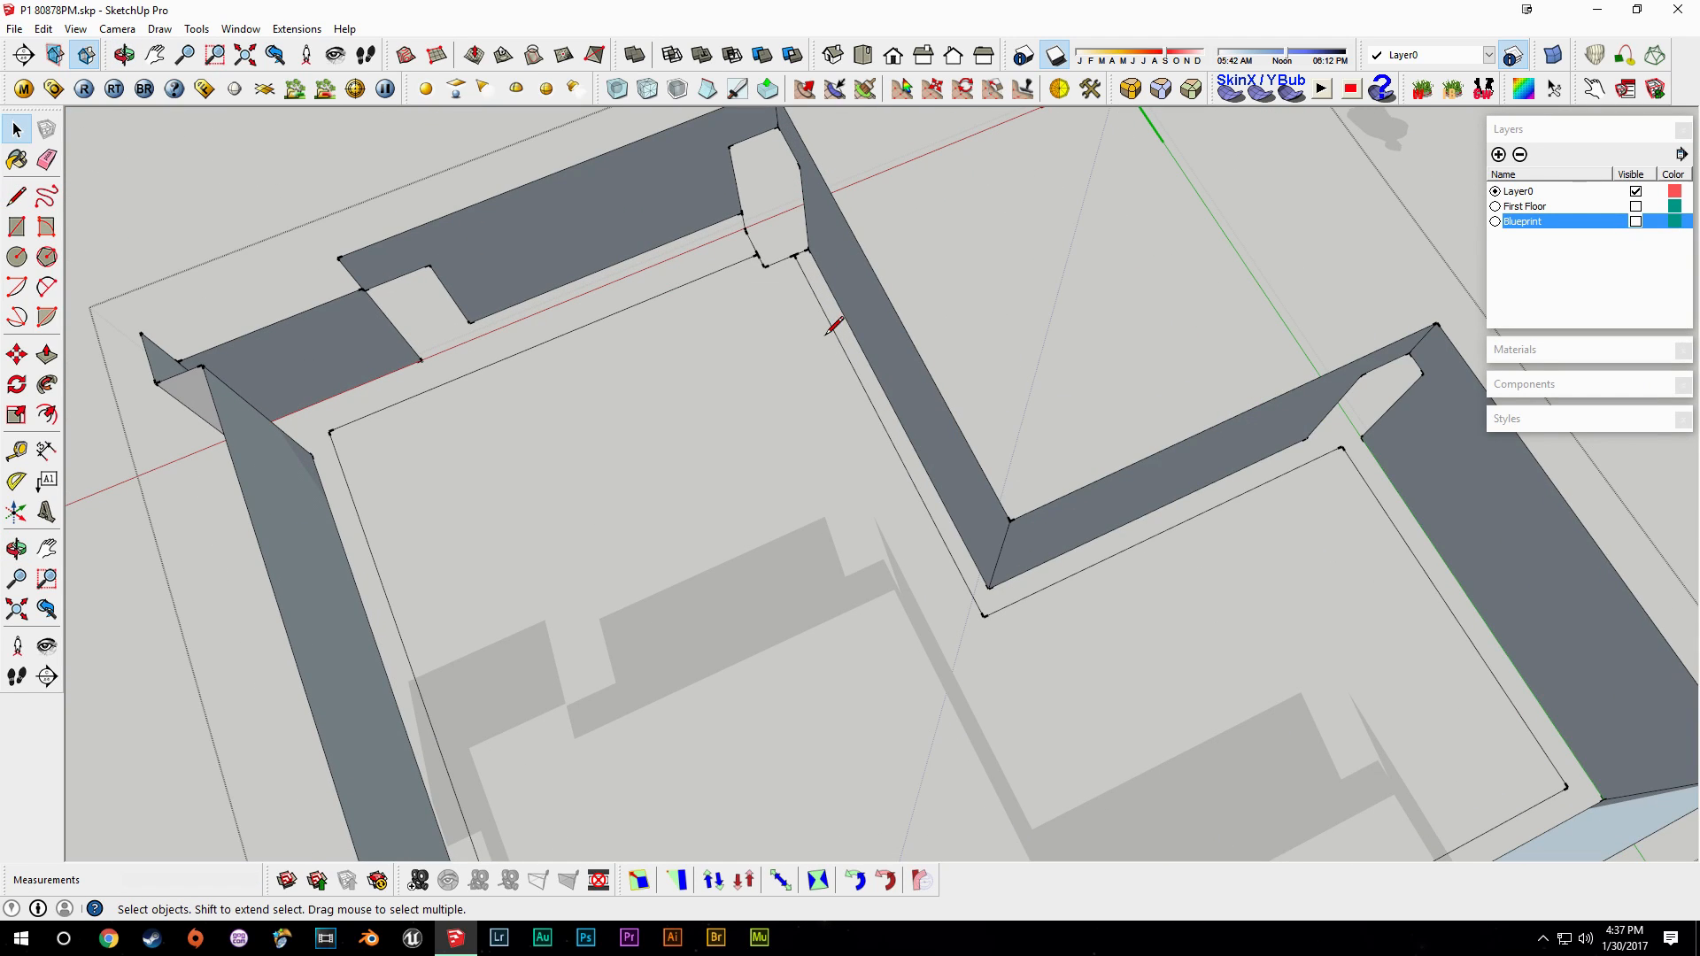
Try to fill the inner wall outline with a face by drawing a diagonal across its front corner and erasing it.
{"action": "key", "text": "l"}
{"action": "left_click", "coordinate": [841, 347]}
{"action": "left_click", "coordinate": [701, 277]}
{"action": "key", "text": "e"}
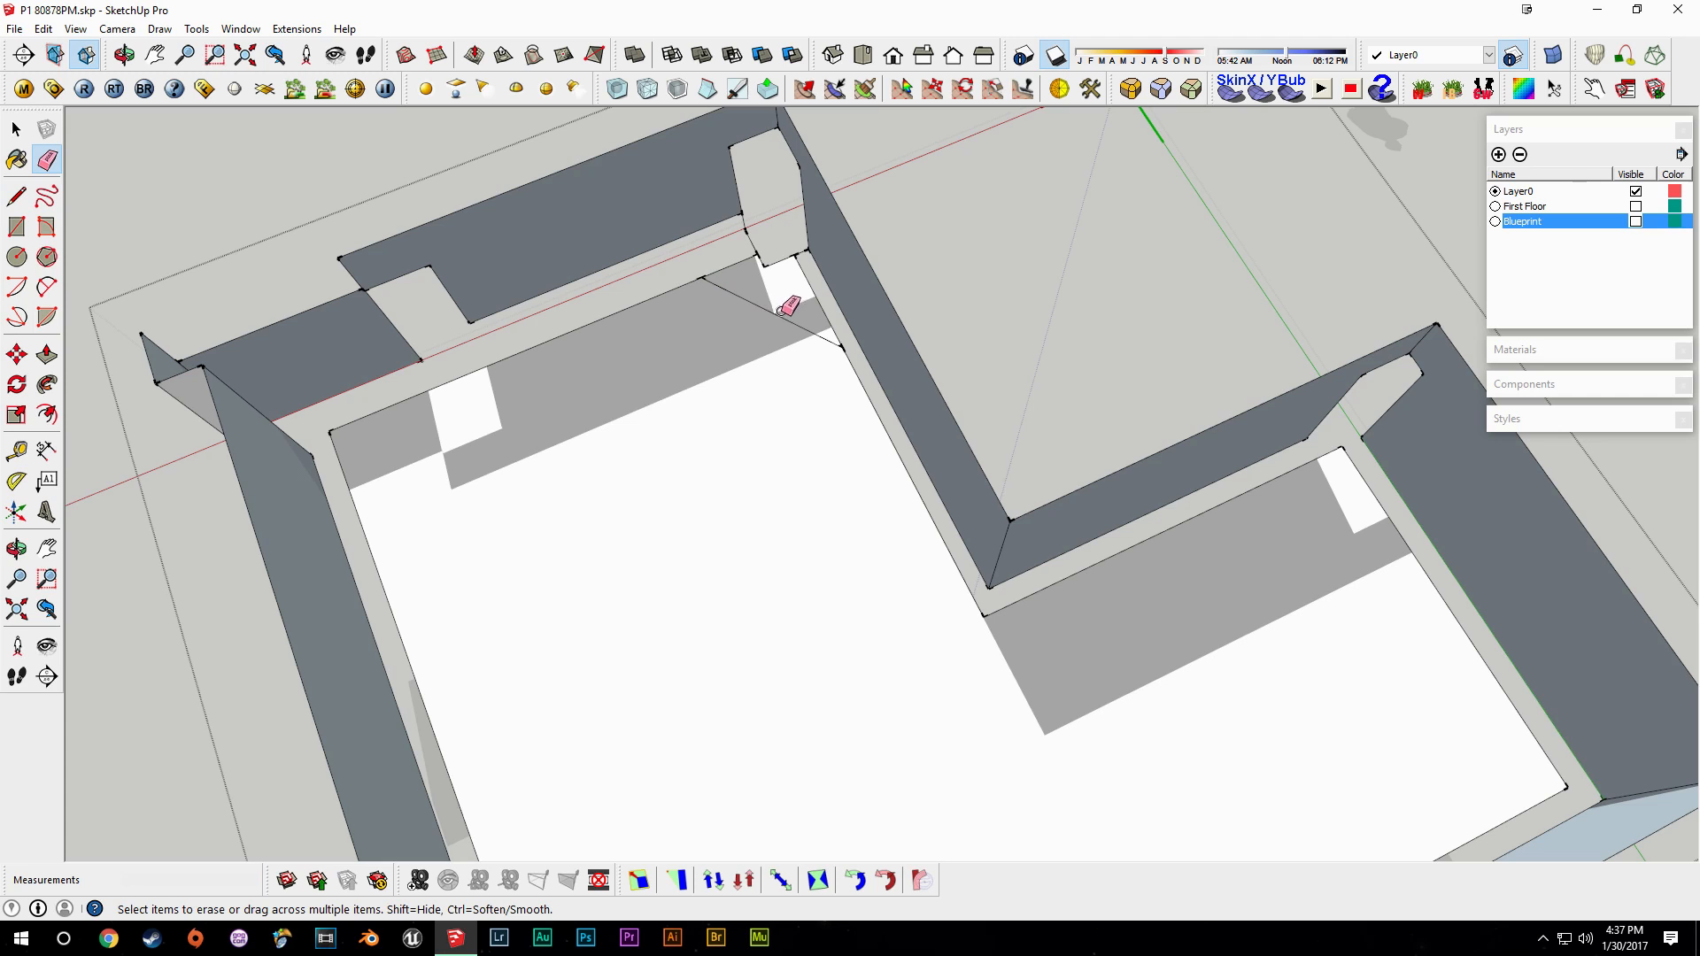
{"action": "mouse_move", "coordinate": [710, 399]}
{"action": "middle_mouse_down"}
{"action": "mouse_move", "coordinate": [1207, 266]}
{"action": "mouse_move", "coordinate": [1024, 380]}
{"action": "mouse_move", "coordinate": [721, 474]}
{"action": "mouse_move", "coordinate": [445, 431]}
{"action": "mouse_move", "coordinate": [892, 440]}
{"action": "mouse_move", "coordinate": [920, 426]}
{"action": "mouse_move", "coordinate": [979, 490]}
{"action": "mouse_move", "coordinate": [1017, 451]}
{"action": "mouse_move", "coordinate": [885, 490]}
{"action": "middle_mouse_up"}
{"action": "mouse_move", "coordinate": [851, 670]}
{"action": "middle_mouse_down"}
{"action": "mouse_move", "coordinate": [1202, 596]}
{"action": "mouse_move", "coordinate": [948, 653]}
{"action": "mouse_move", "coordinate": [1032, 608]}
{"action": "mouse_move", "coordinate": [1032, 584]}
{"action": "middle_mouse_up"}
{"action": "key", "text": "space"}
Draw a longer diagonal across the inner outline's front corner to fill the interior with a face, and erase the diagonal.
{"action": "key", "text": "l"}
{"action": "left_click", "coordinate": [1103, 581]}
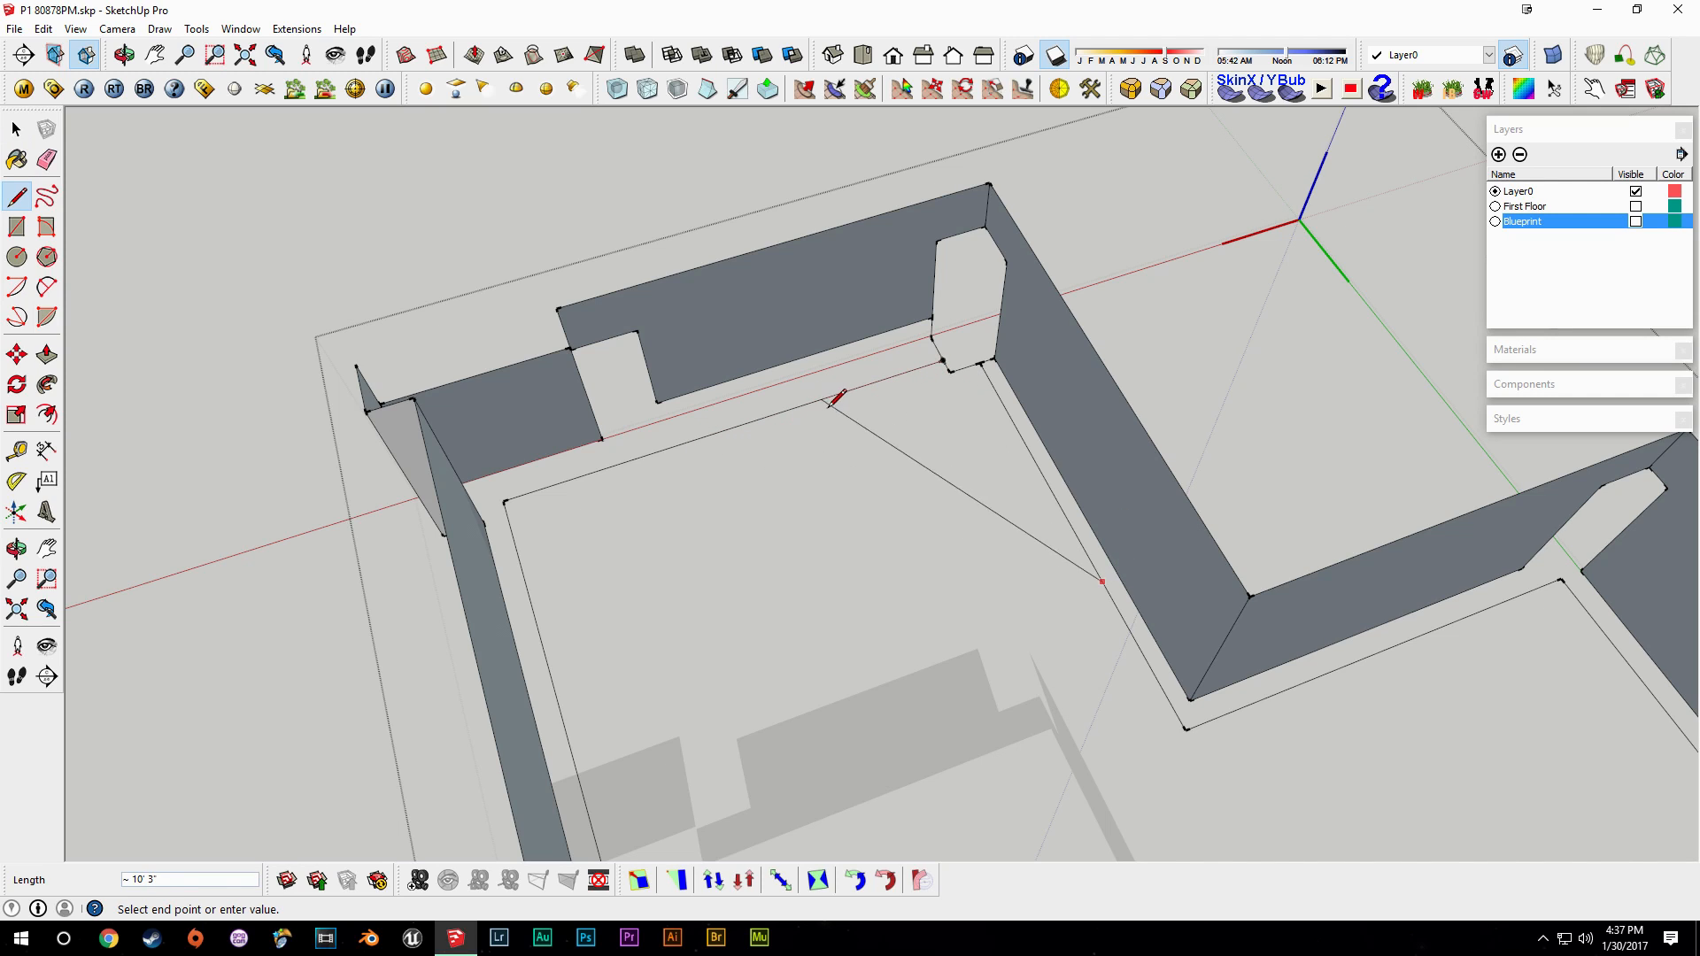
{"action": "left_click", "coordinate": [754, 420]}
{"action": "mouse_move", "coordinate": [948, 550]}
{"action": "middle_mouse_down"}
{"action": "mouse_move", "coordinate": [1018, 569]}
{"action": "mouse_move", "coordinate": [1006, 391]}
{"action": "middle_mouse_up"}
{"action": "key", "text": "e"}
{"action": "left_click", "coordinate": [996, 434]}
{"action": "middle_click_drag", "start_coordinate": [1393, 626], "coordinate": [930, 629], "text": "shift"}
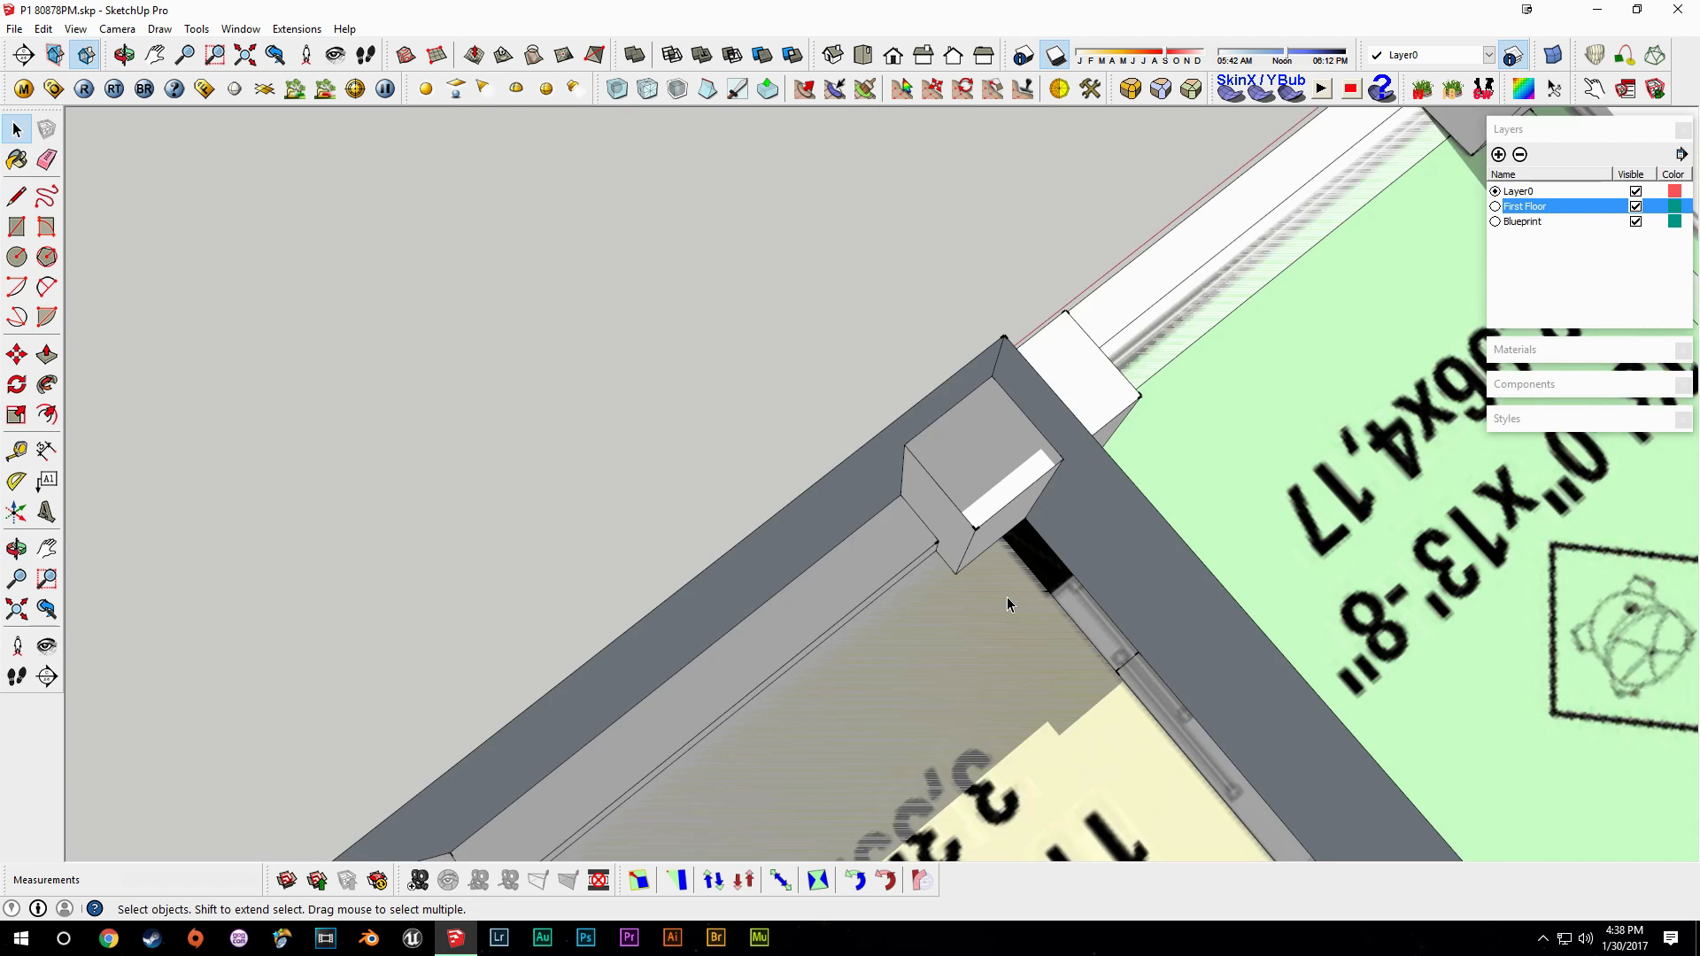
Compare the front corner pillar with the blueprint by hiding the First Floor layer briefly and showing it again.
{"action": "middle_click_drag", "start_coordinate": [1009, 596], "coordinate": [967, 463]}
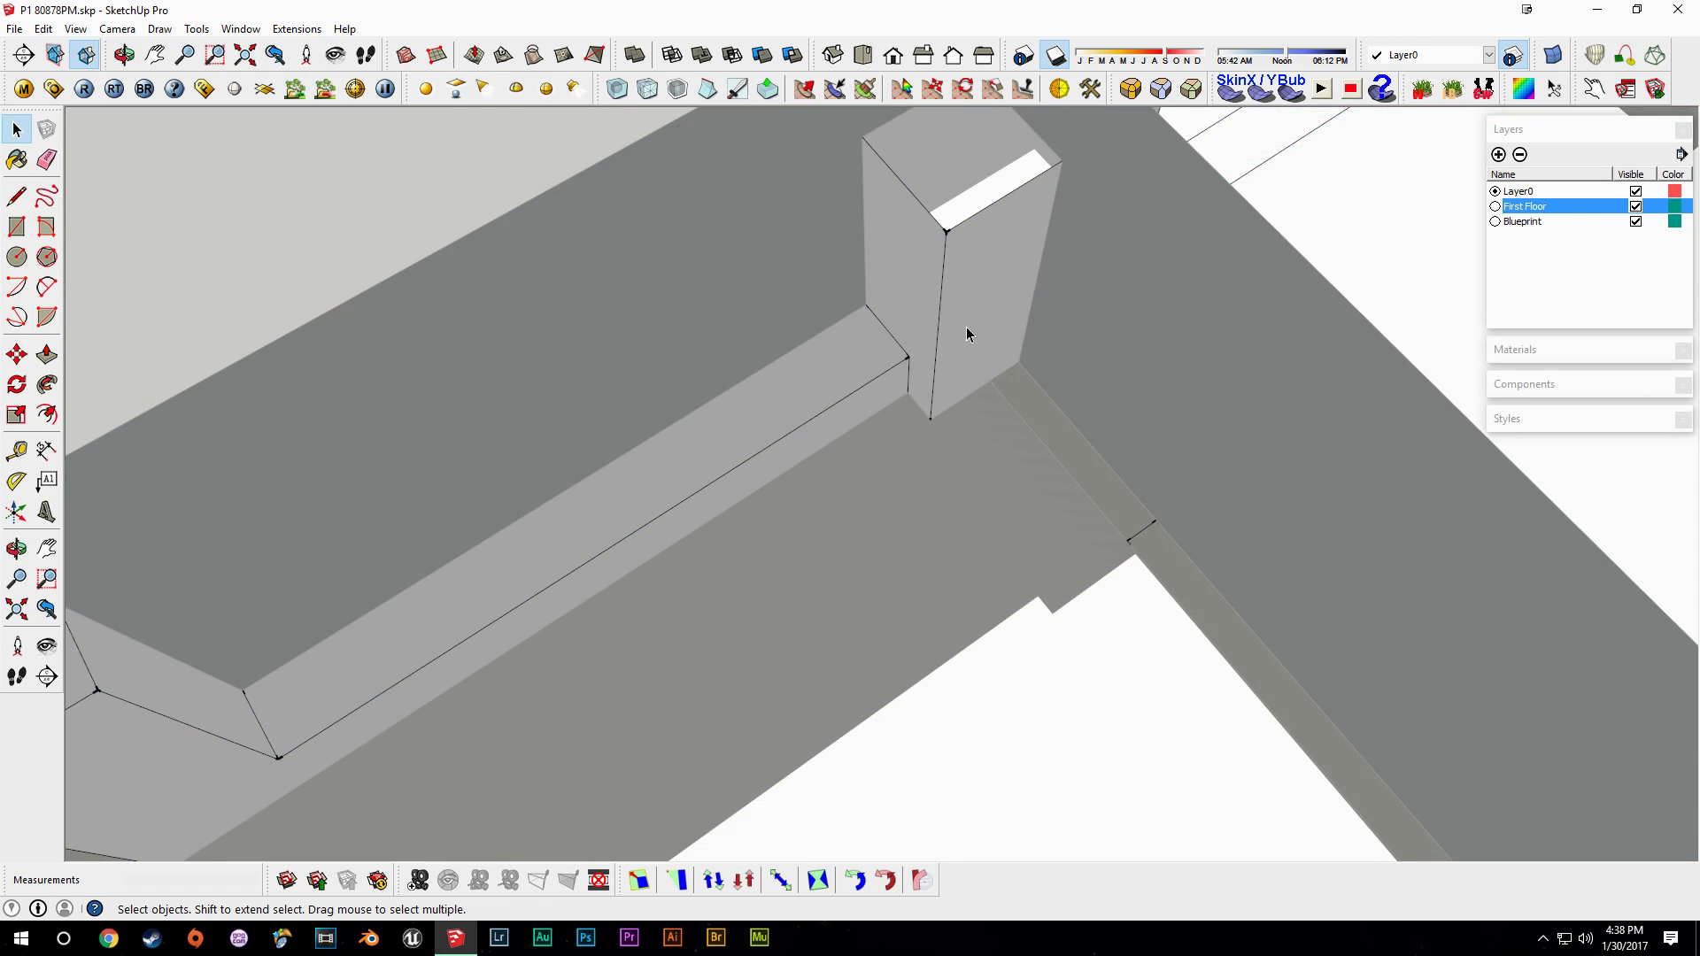
{"action": "middle_click_drag", "start_coordinate": [971, 333], "coordinate": [935, 500], "text": "shift"}
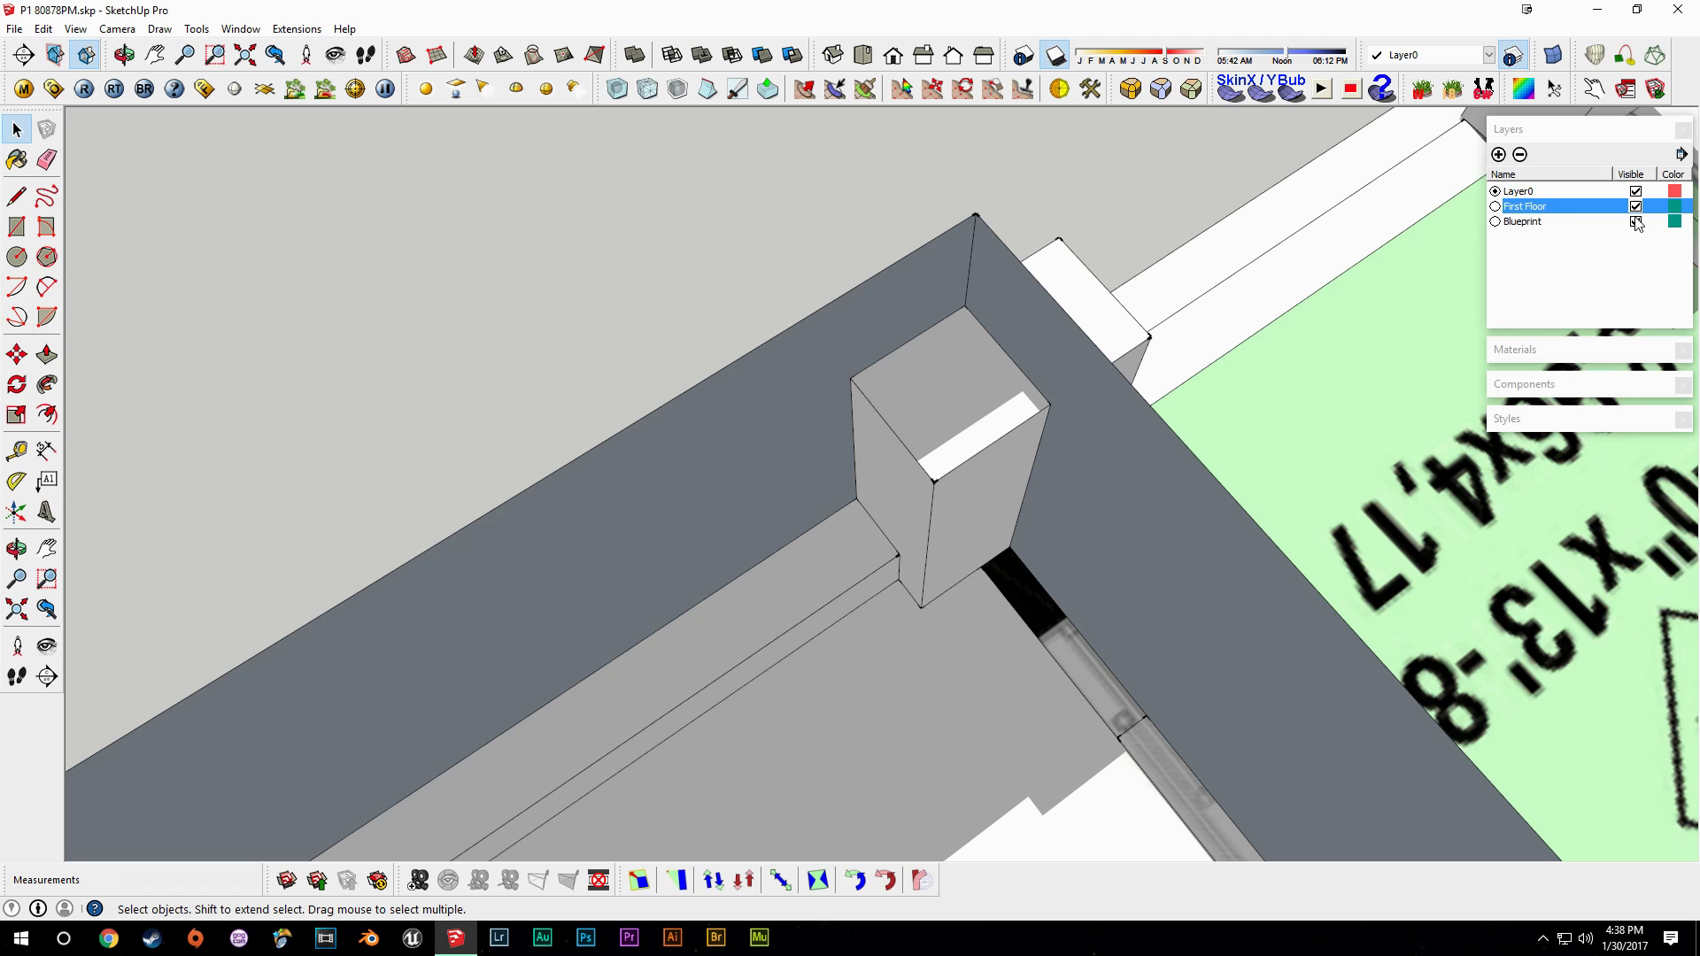
{"action": "left_click", "coordinate": [1636, 207]}
{"action": "scroll", "coordinate": [938, 735], "scroll_direction": "up", "scroll_amount": 5}
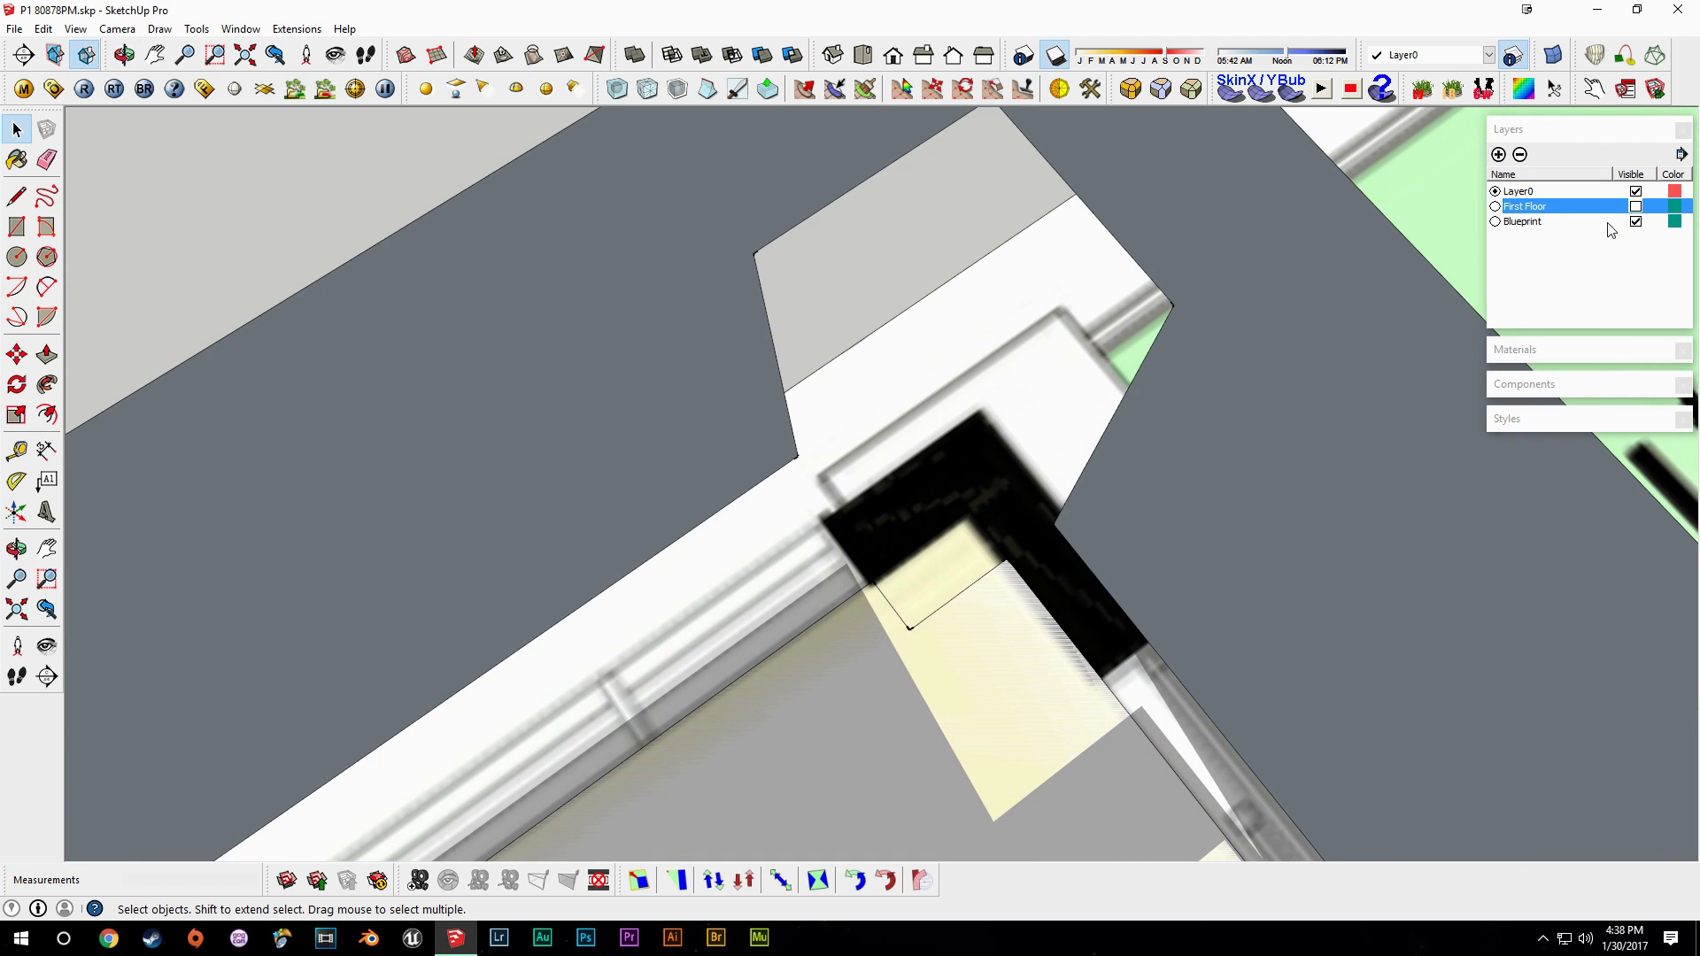
{"action": "left_click", "coordinate": [1636, 207]}
{"action": "left_click", "coordinate": [956, 518]}
{"action": "middle_click_drag", "start_coordinate": [1006, 564], "coordinate": [1112, 652]}
{"action": "key", "text": "l"}
{"action": "left_click", "coordinate": [1056, 625]}
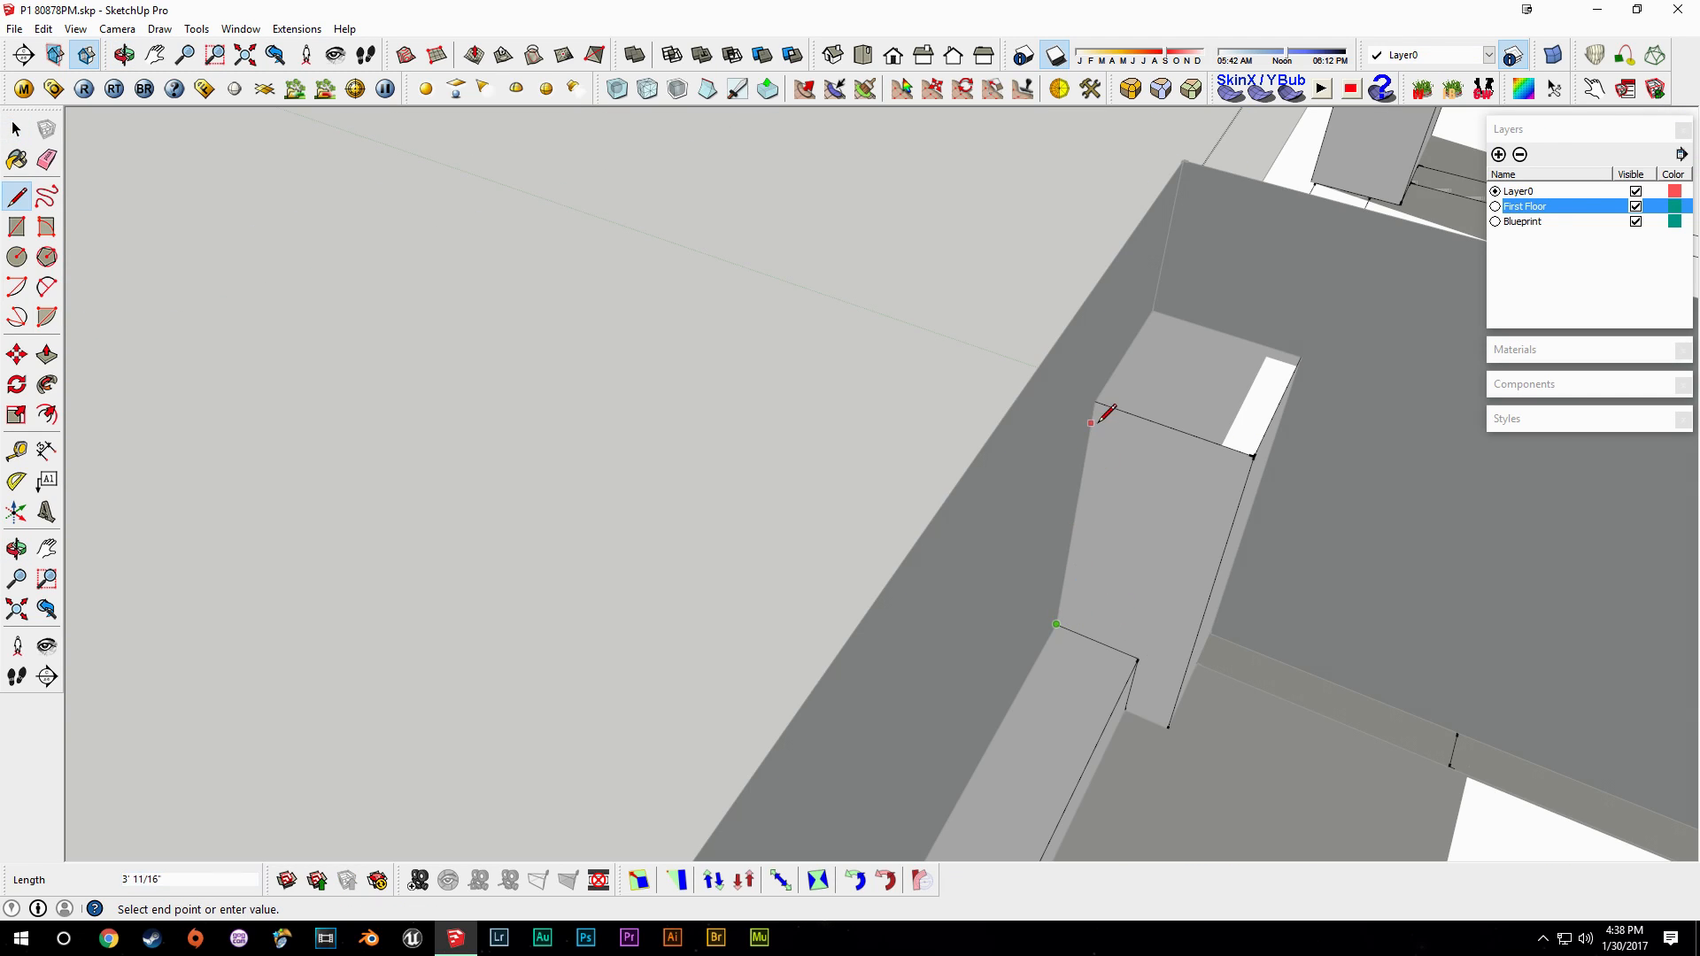
{"action": "middle_click_drag", "start_coordinate": [1301, 354], "coordinate": [1089, 556]}
{"action": "key", "text": "space"}
Create a Second Floor layer, assign the selected upper-wall component to it, and hide the layer.
{"action": "left_click", "coordinate": [1054, 542]}
{"action": "middle_click_drag", "start_coordinate": [1310, 513], "coordinate": [1244, 519]}
{"action": "scroll", "coordinate": [1245, 520], "scroll_direction": "up", "scroll_amount": 3}
{"action": "left_click", "coordinate": [1497, 158]}
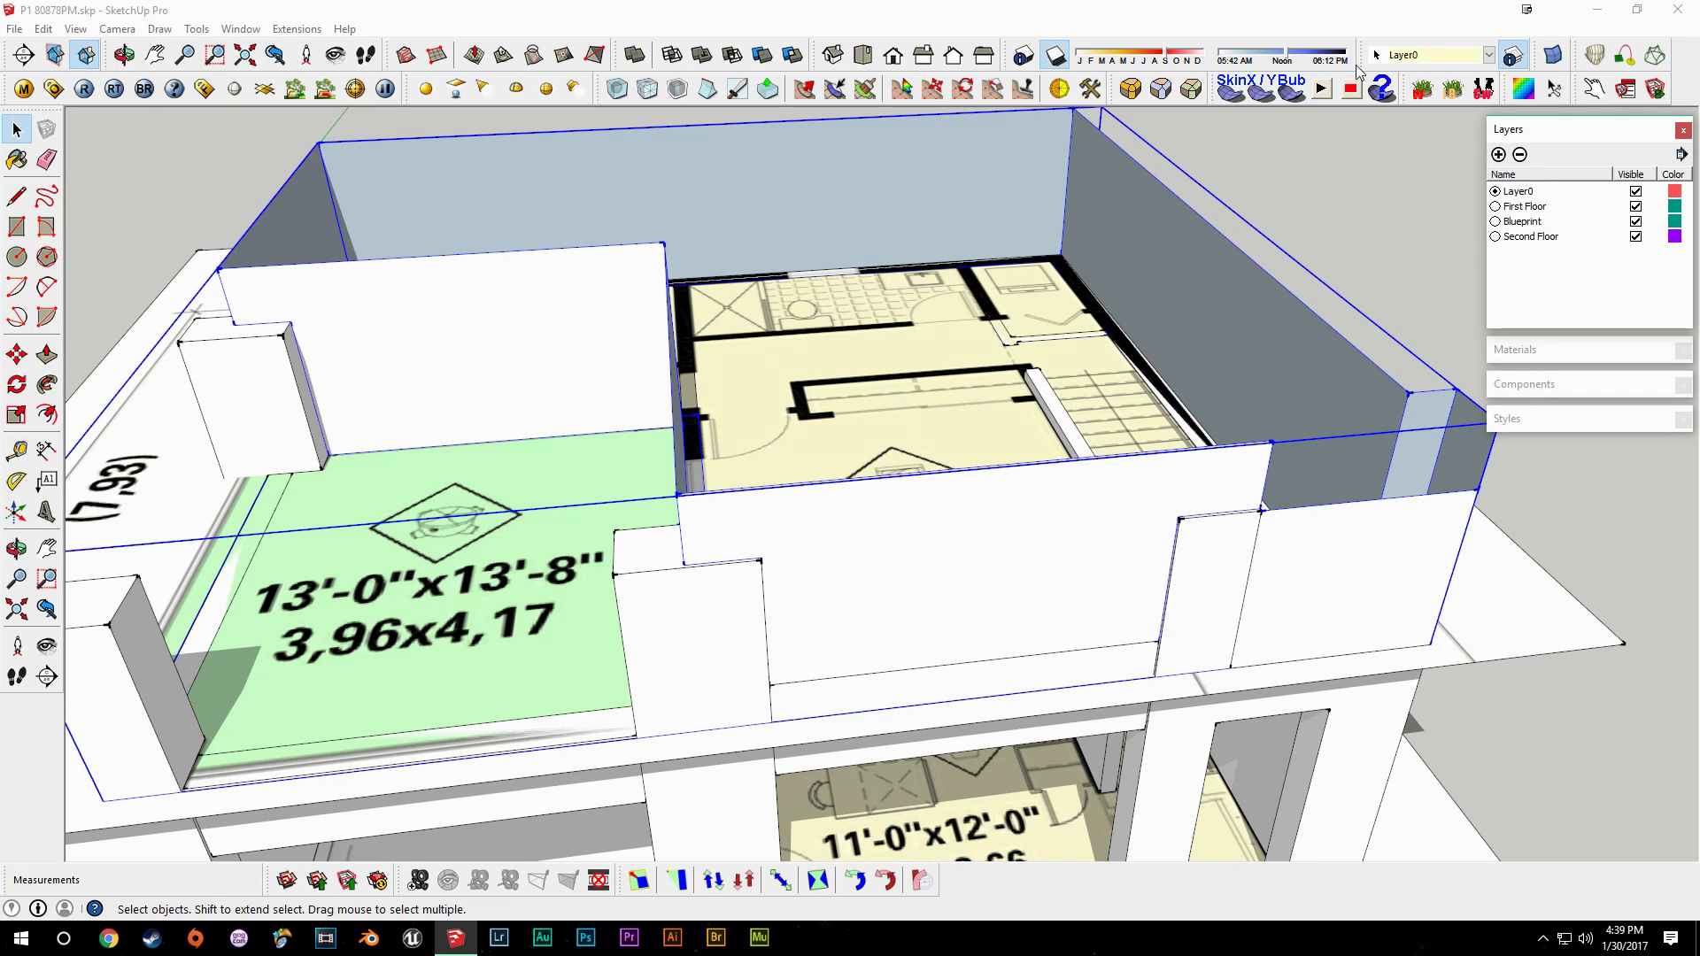
{"action": "left_click", "coordinate": [1488, 55]}
{"action": "left_click", "coordinate": [1413, 119]}
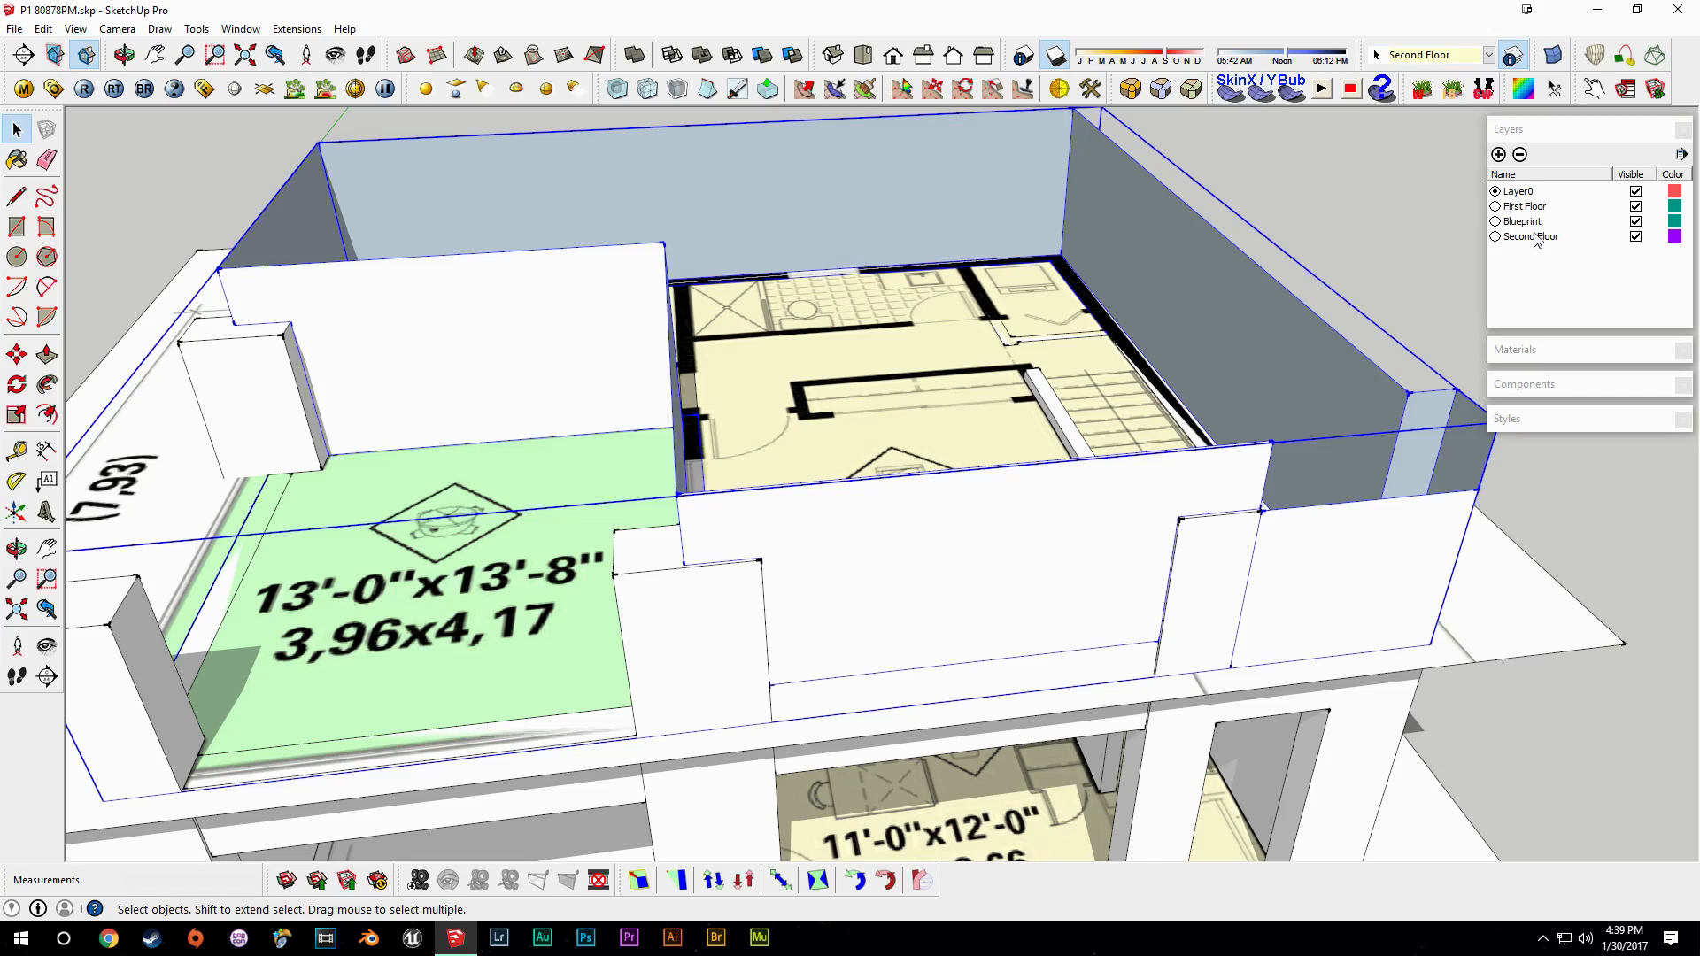
{"action": "left_click", "coordinate": [1637, 237]}
Open the first-floor component and split the middle front pillar with lines across its top and down its inner face.
{"action": "middle_click_drag", "start_coordinate": [921, 514], "coordinate": [697, 601]}
{"action": "middle_click_drag", "start_coordinate": [850, 567], "coordinate": [660, 518]}
{"action": "scroll", "coordinate": [540, 389], "scroll_direction": "up", "scroll_amount": 5}
{"action": "middle_click_drag", "start_coordinate": [449, 280], "coordinate": [910, 347]}
{"action": "double_click", "coordinate": [910, 340]}
{"action": "key", "text": "l"}
{"action": "left_click", "coordinate": [798, 293]}
{"action": "key", "text": "space"}
{"action": "middle_click_drag", "start_coordinate": [989, 423], "coordinate": [961, 480]}
{"action": "key", "text": "l"}
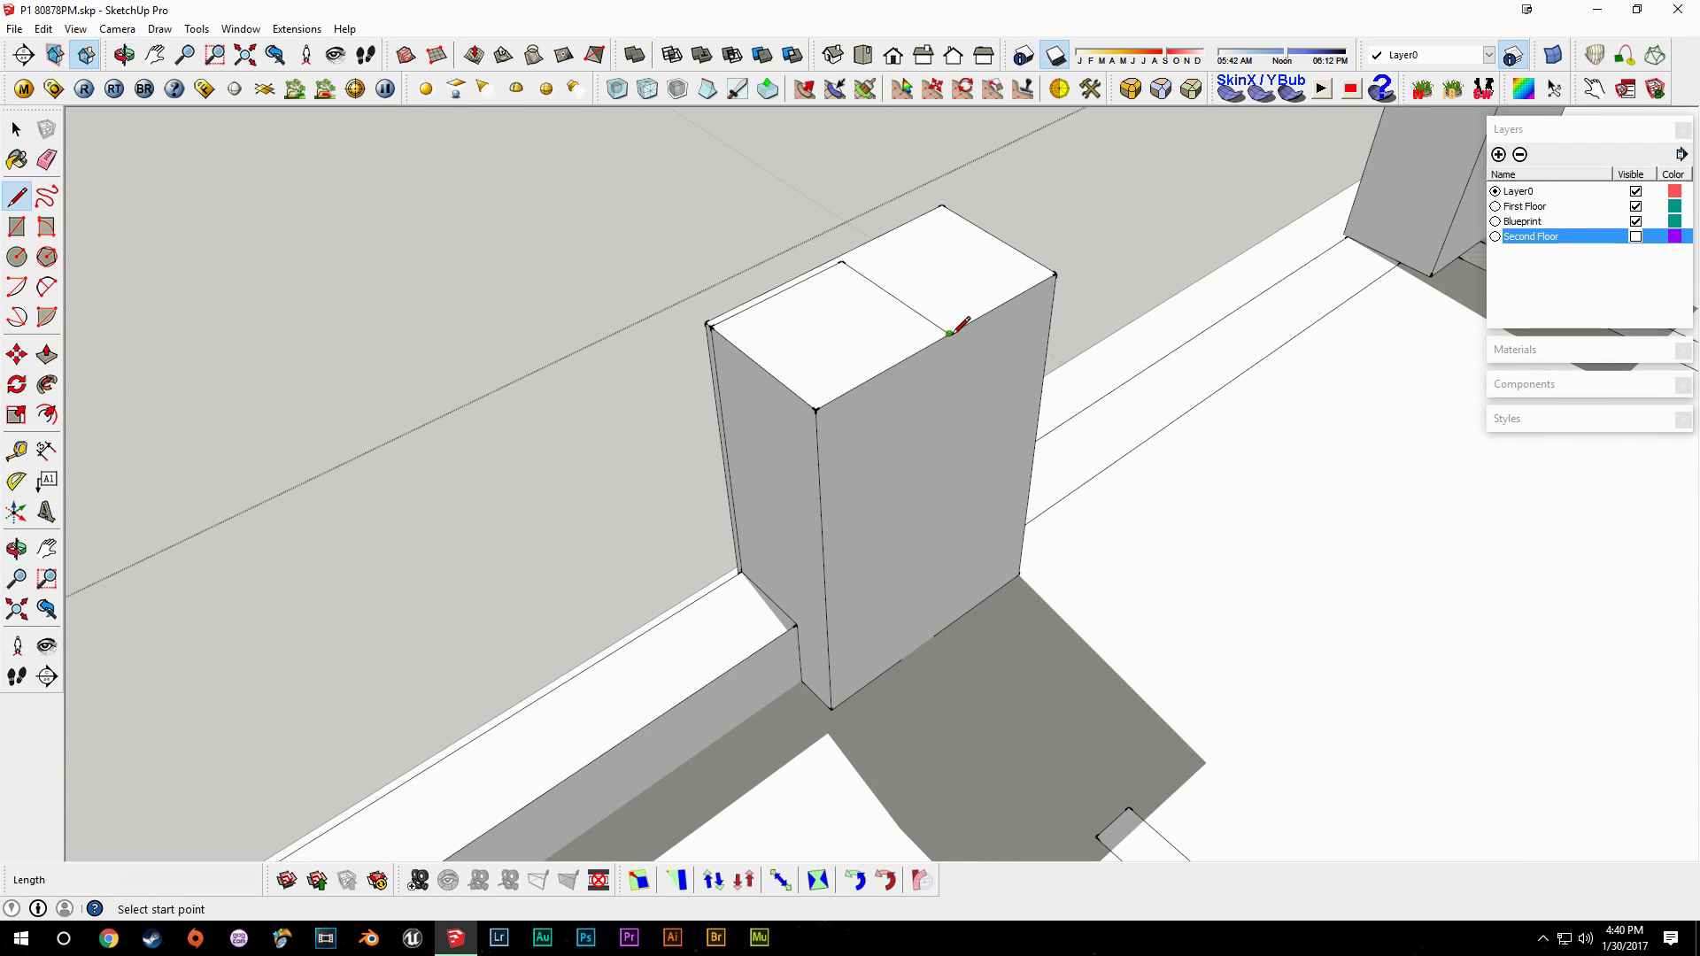
{"action": "left_click", "coordinate": [934, 635]}
Cut the split-off pillar section down to ledge height with Push/Pull and erase the leftover edges on the ledge.
{"action": "key", "text": "space"}
{"action": "middle_click_drag", "start_coordinate": [842, 581], "coordinate": [947, 556]}
{"action": "key", "text": "p"}
{"action": "left_click_drag", "start_coordinate": [903, 361], "coordinate": [835, 579]}
{"action": "left_click_drag", "start_coordinate": [934, 632], "coordinate": [872, 619]}
{"action": "key", "text": "e"}
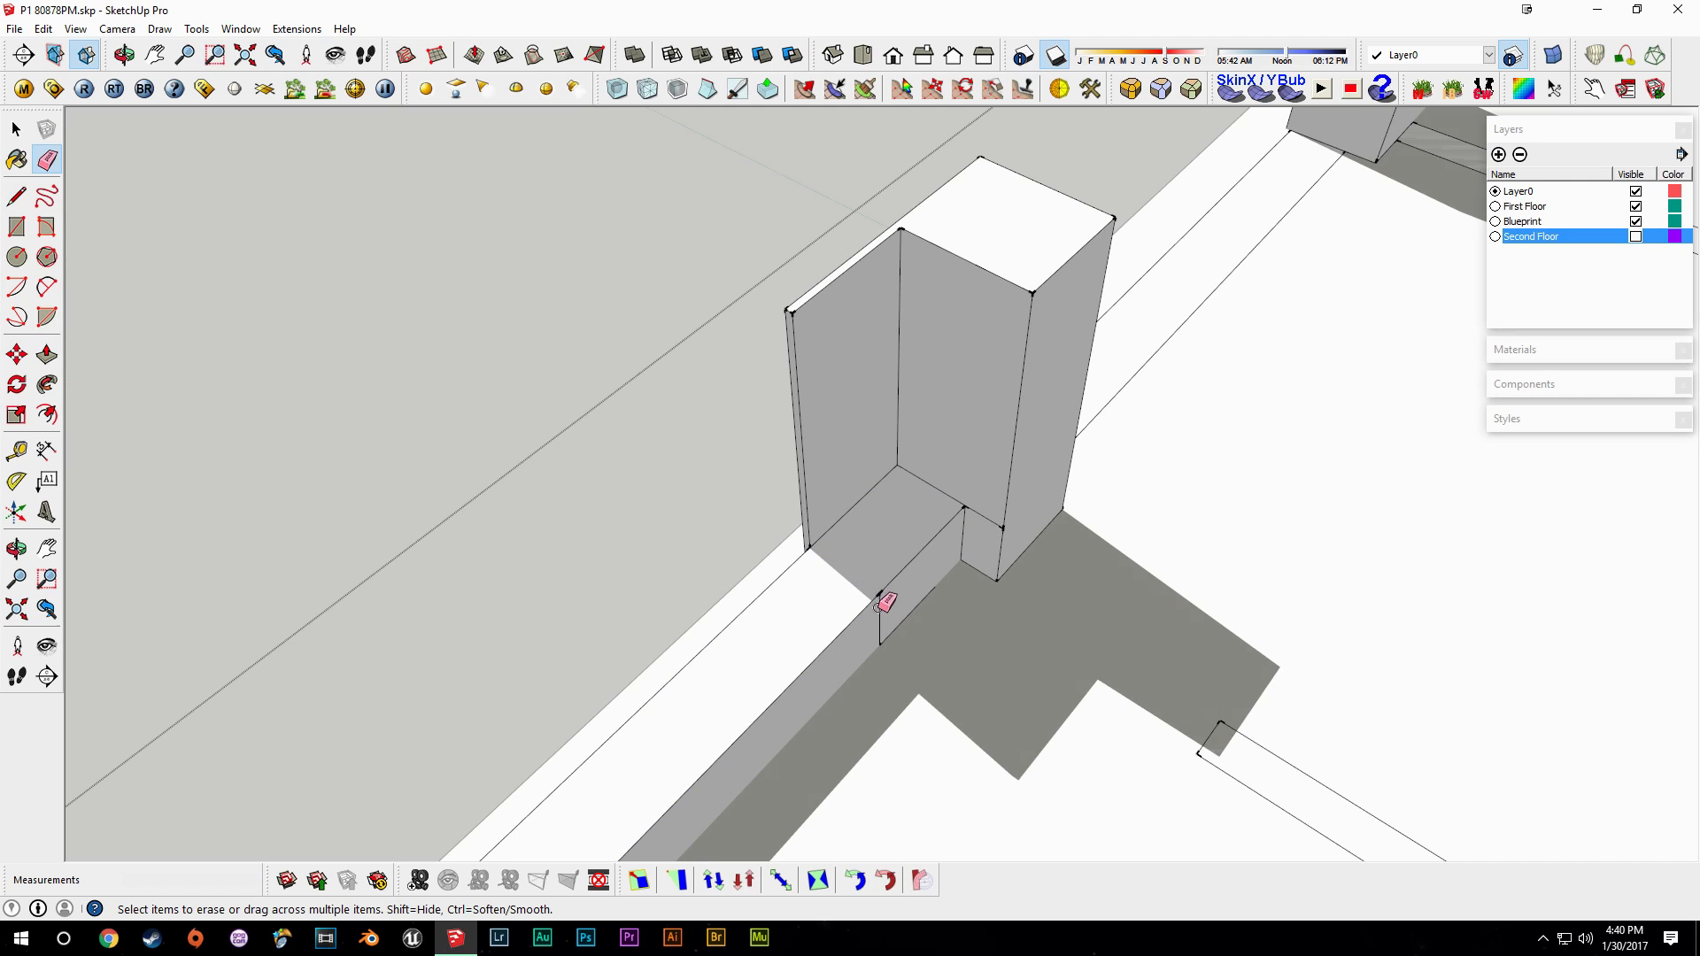
Erase the vertical line dividing the pillar's inner face below the upper floor.
{"action": "mouse_move", "coordinate": [987, 552]}
{"action": "middle_mouse_down"}
{"action": "mouse_move", "coordinate": [918, 383]}
{"action": "mouse_move", "coordinate": [975, 448]}
{"action": "mouse_move", "coordinate": [971, 497]}
{"action": "mouse_move", "coordinate": [886, 366]}
{"action": "mouse_move", "coordinate": [854, 144]}
{"action": "middle_mouse_up"}
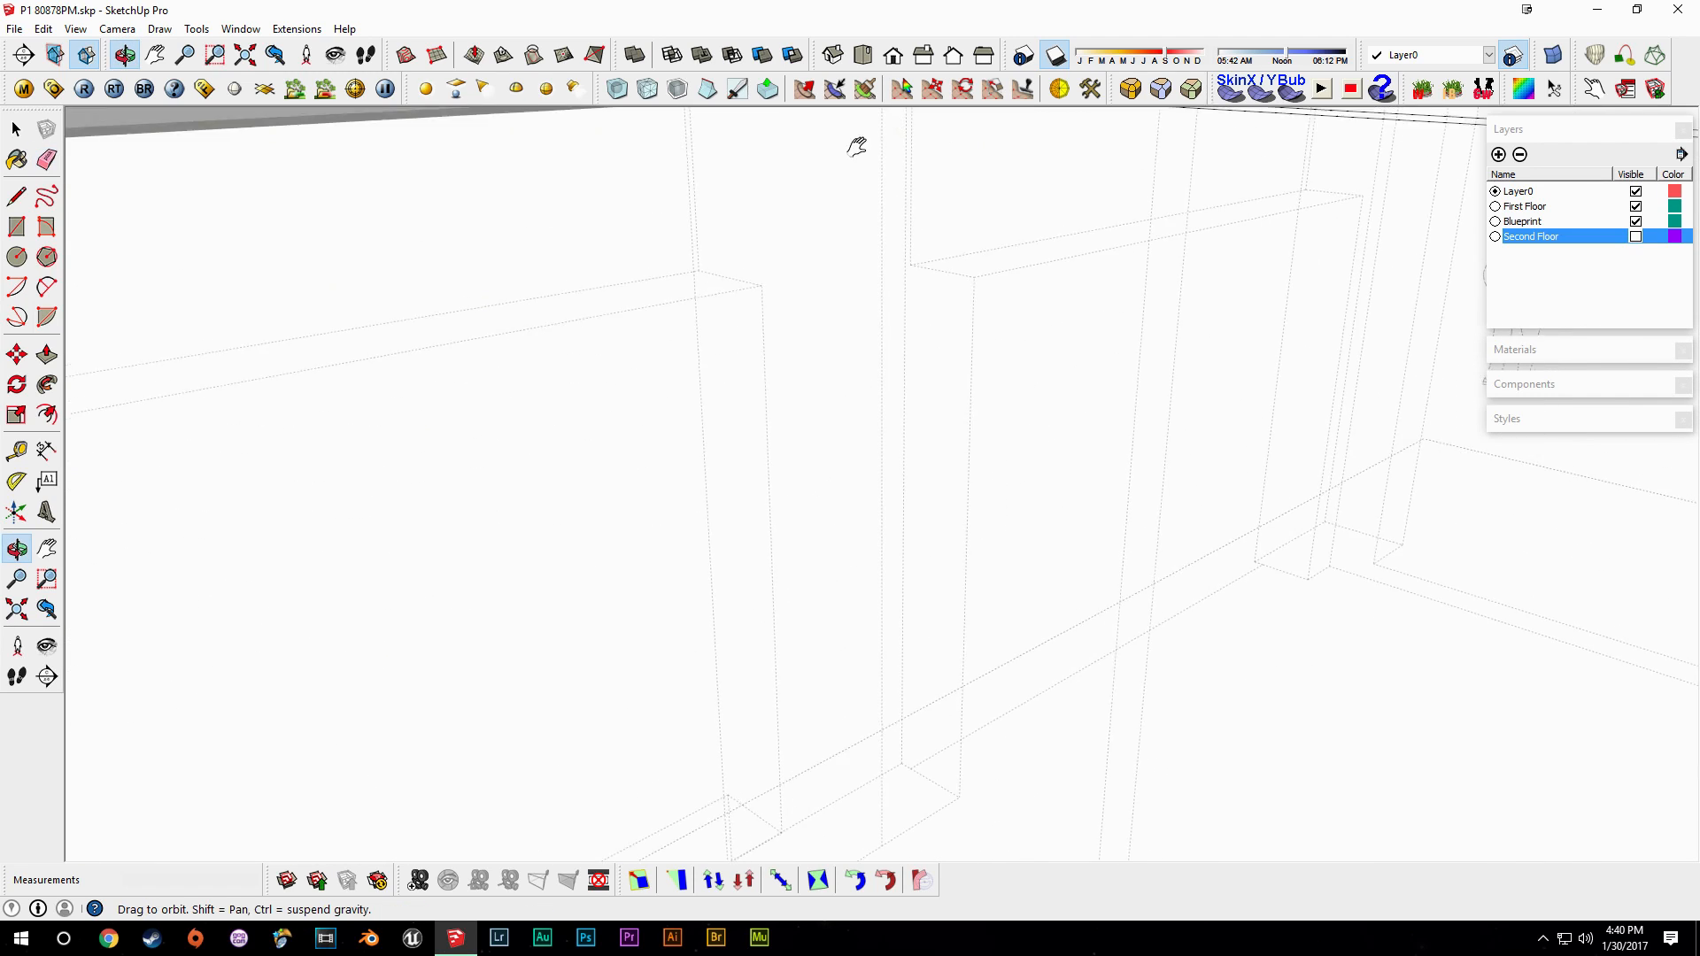
{"action": "middle_click_drag", "start_coordinate": [911, 198], "coordinate": [899, 122], "text": "shift"}
{"action": "middle_click_drag", "start_coordinate": [778, 407], "coordinate": [850, 319], "text": "shift"}
{"action": "scroll", "coordinate": [859, 483], "scroll_direction": "up", "scroll_amount": 3}
{"action": "mouse_move", "coordinate": [857, 611]}
{"action": "middle_mouse_down", "text": "shift"}
{"action": "mouse_move", "coordinate": [929, 332]}
{"action": "mouse_move", "coordinate": [922, 428]}
{"action": "mouse_move", "coordinate": [1120, 463]}
{"action": "mouse_move", "coordinate": [933, 557]}
{"action": "mouse_move", "coordinate": [939, 503]}
{"action": "middle_mouse_up", "text": "shift"}
{"action": "key", "text": "e"}
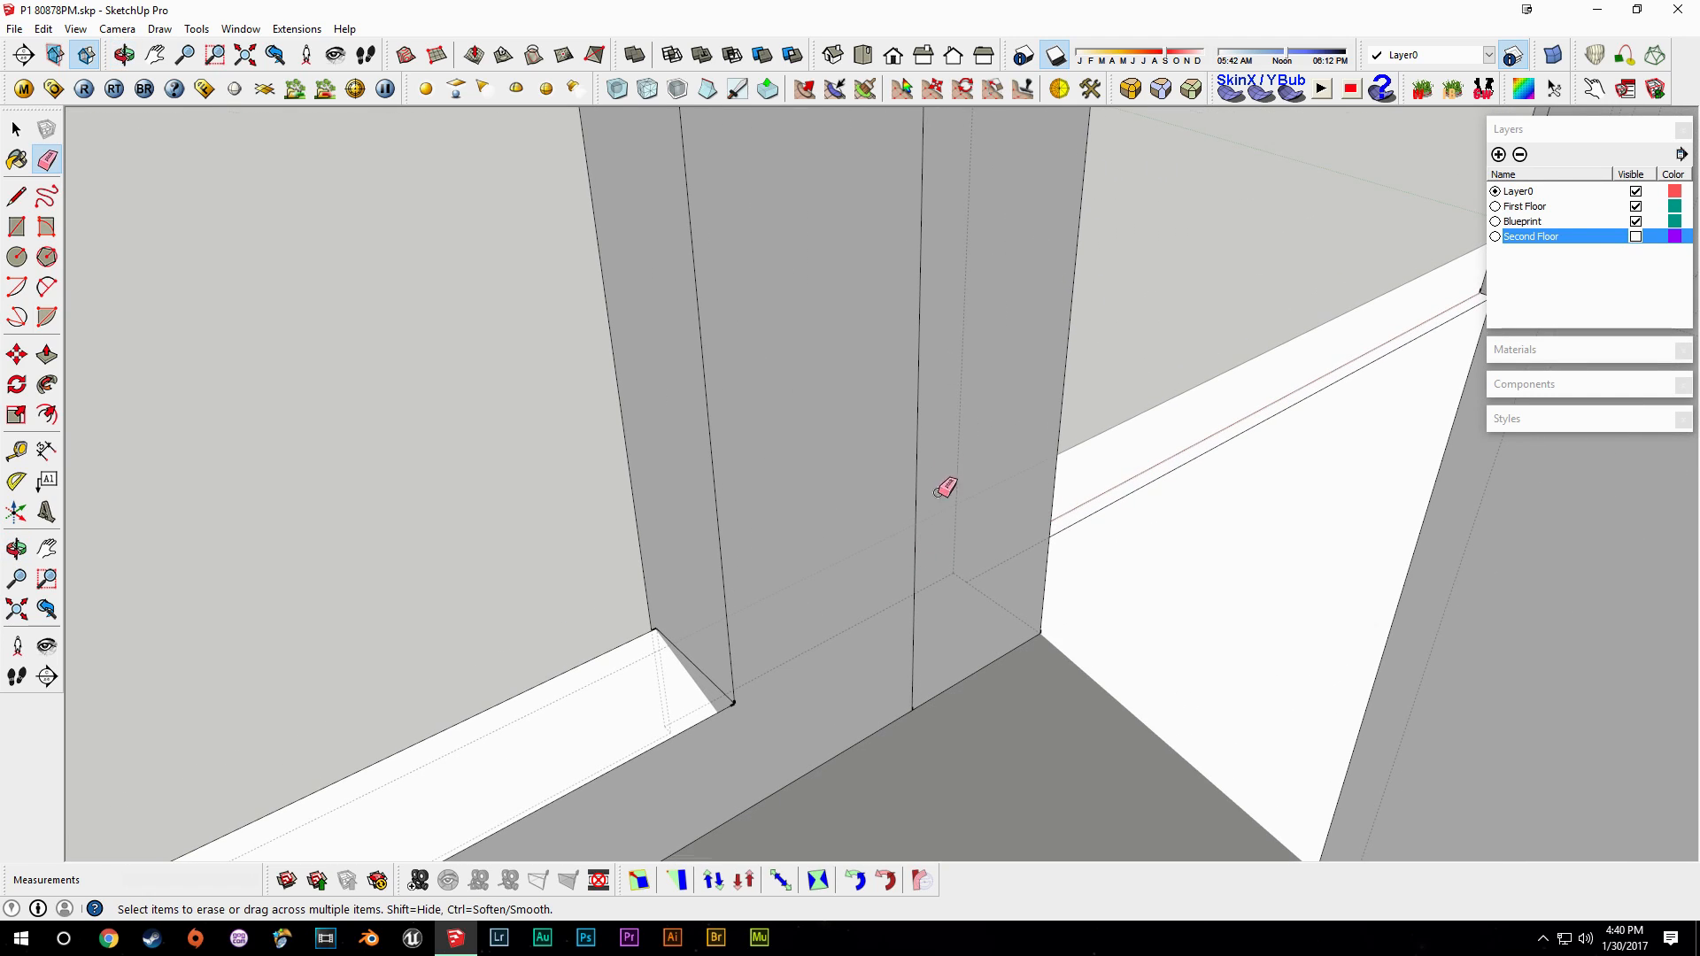
{"action": "middle_click_drag", "start_coordinate": [919, 281], "coordinate": [945, 306]}
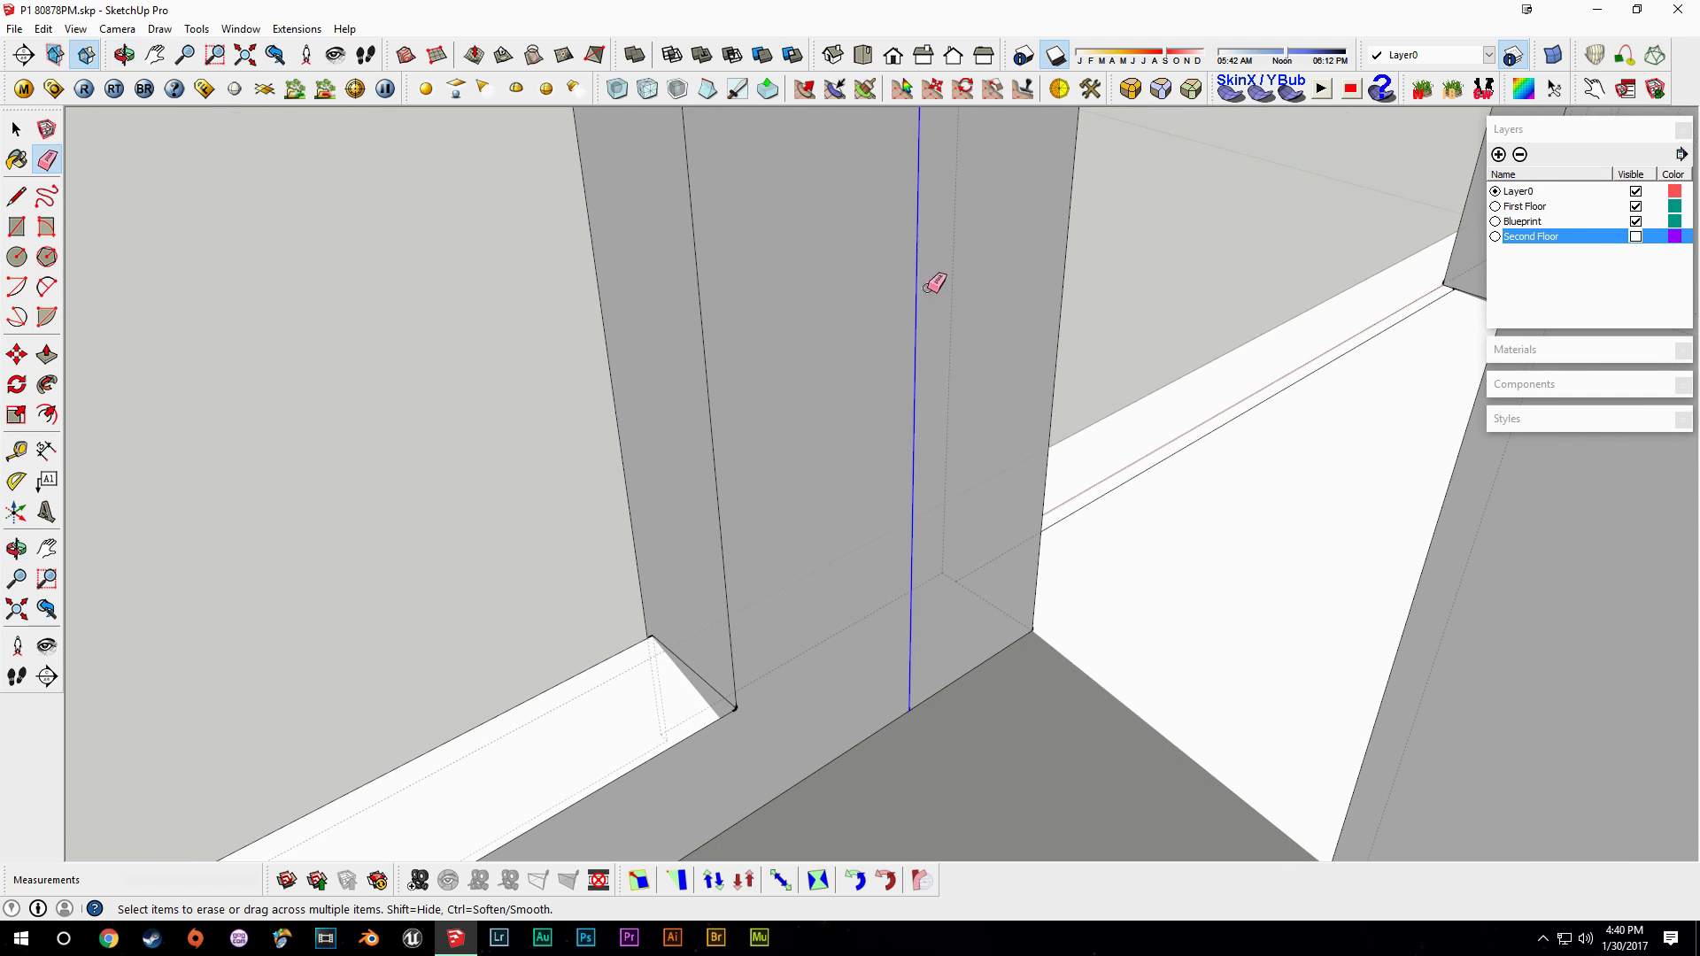
{"action": "mouse_move", "coordinate": [965, 345]}
{"action": "middle_mouse_down"}
{"action": "mouse_move", "coordinate": [1411, 452]}
{"action": "mouse_move", "coordinate": [1032, 466]}
{"action": "mouse_move", "coordinate": [734, 692]}
{"action": "mouse_move", "coordinate": [1142, 215]}
{"action": "middle_mouse_up"}
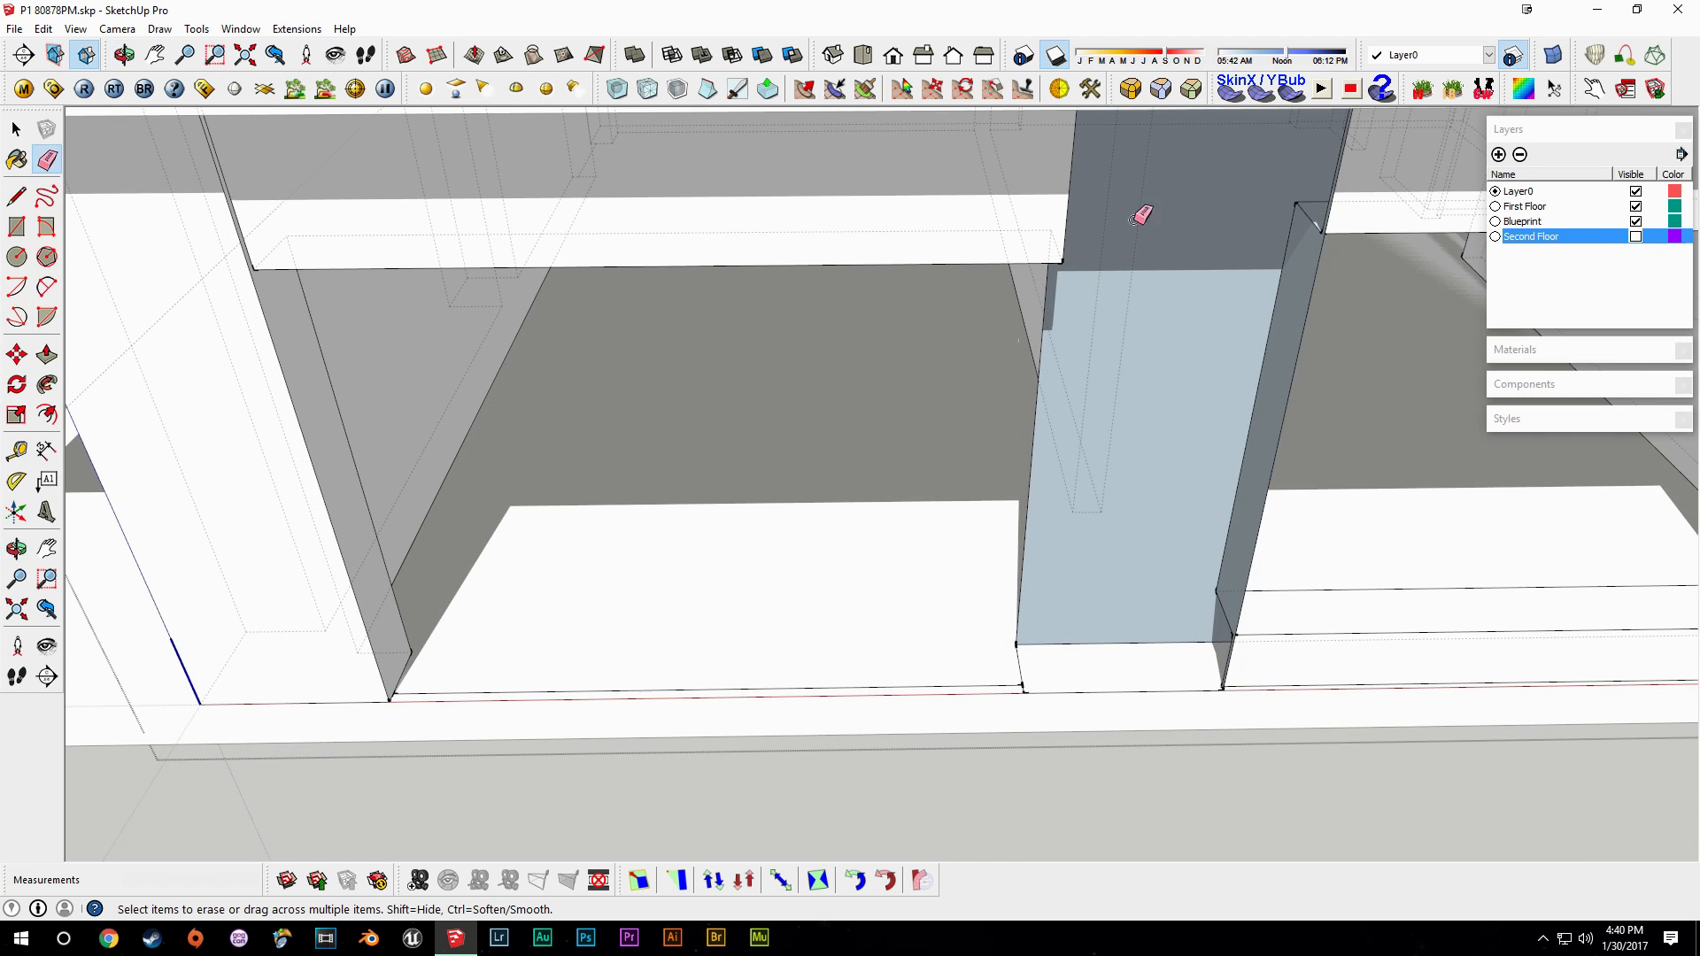
{"action": "middle_click_drag", "start_coordinate": [1163, 469], "coordinate": [848, 476]}
{"action": "middle_click_drag", "start_coordinate": [666, 365], "coordinate": [727, 364]}
{"action": "scroll", "coordinate": [659, 441], "scroll_direction": "up", "scroll_amount": 6}
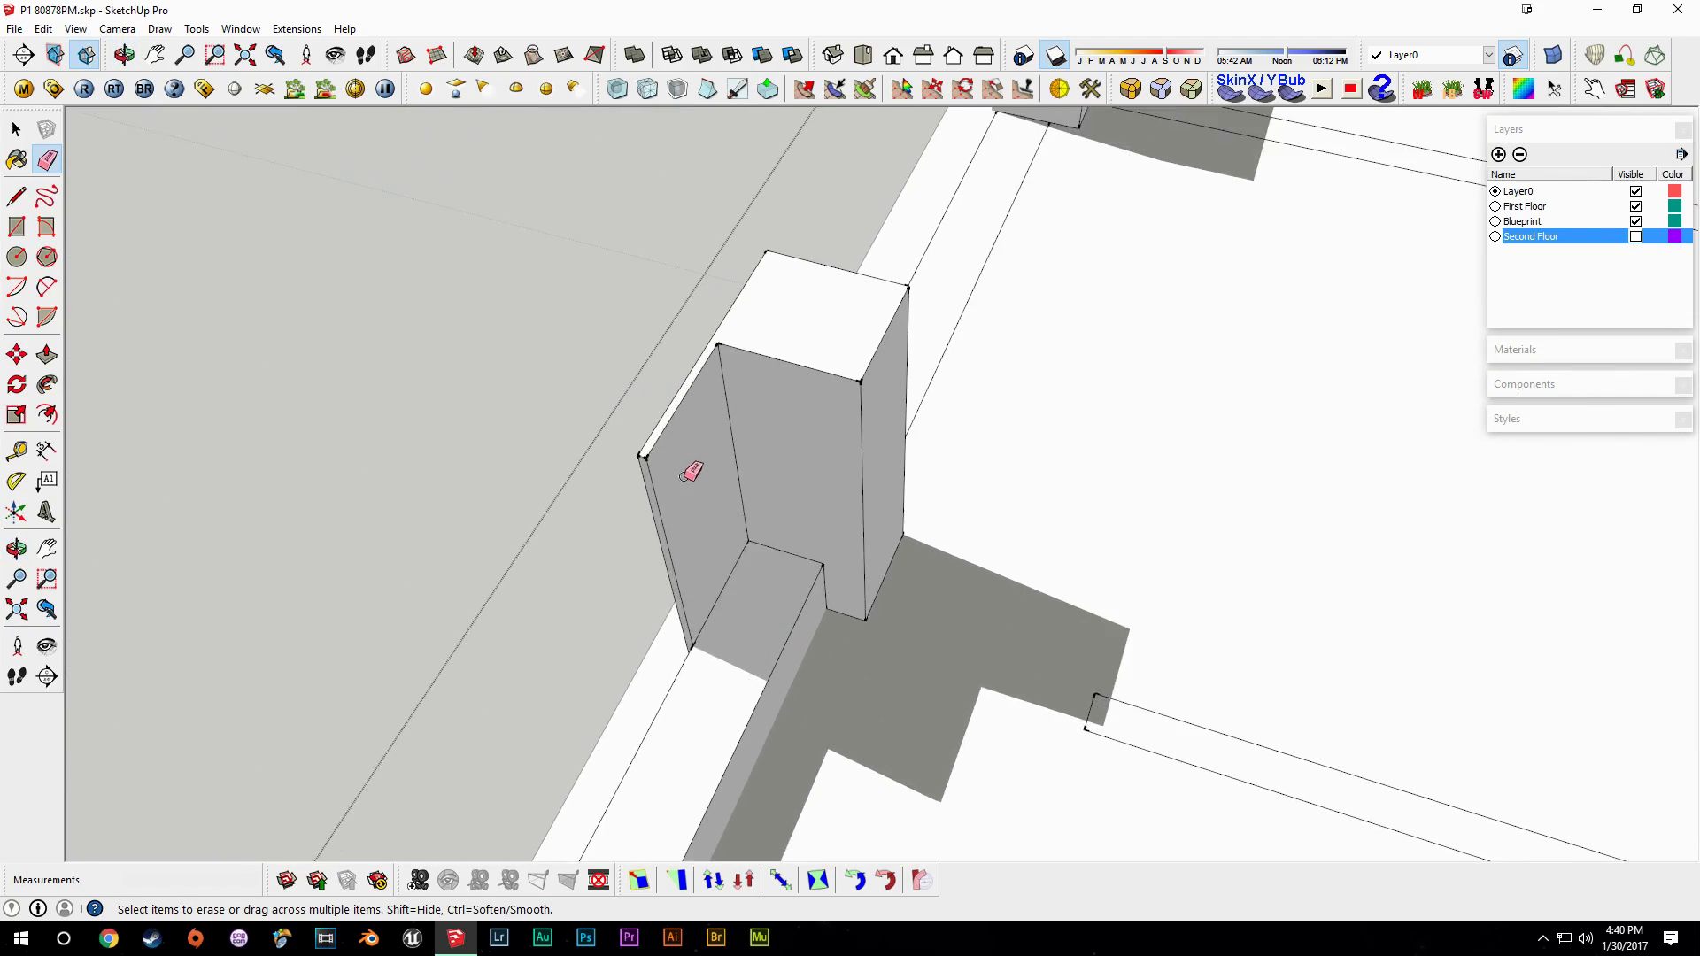
Hide the Blueprint layer and make the Second Floor layer visible again.
{"action": "scroll", "coordinate": [850, 645], "scroll_direction": "down", "scroll_amount": 1}
{"action": "middle_click_drag", "start_coordinate": [854, 645], "coordinate": [663, 535]}
{"action": "scroll", "coordinate": [1006, 626], "scroll_direction": "down", "scroll_amount": 5}
{"action": "mouse_move", "coordinate": [1005, 625]}
{"action": "middle_mouse_down"}
{"action": "mouse_move", "coordinate": [1259, 626]}
{"action": "mouse_move", "coordinate": [1302, 578]}
{"action": "mouse_move", "coordinate": [1138, 596]}
{"action": "mouse_move", "coordinate": [1517, 224]}
{"action": "middle_mouse_up"}
{"action": "key", "text": "e"}
{"action": "left_click", "coordinate": [1636, 221]}
{"action": "mouse_move", "coordinate": [1195, 407]}
{"action": "middle_mouse_down"}
{"action": "mouse_move", "coordinate": [956, 448]}
{"action": "mouse_move", "coordinate": [615, 409]}
{"action": "mouse_move", "coordinate": [761, 416]}
{"action": "mouse_move", "coordinate": [695, 456]}
{"action": "mouse_move", "coordinate": [342, 448]}
{"action": "mouse_move", "coordinate": [994, 455]}
{"action": "mouse_move", "coordinate": [858, 487]}
{"action": "mouse_move", "coordinate": [964, 528]}
{"action": "mouse_move", "coordinate": [675, 470]}
{"action": "mouse_move", "coordinate": [922, 497]}
{"action": "mouse_move", "coordinate": [395, 467]}
{"action": "mouse_move", "coordinate": [739, 478]}
{"action": "mouse_move", "coordinate": [596, 561]}
{"action": "mouse_move", "coordinate": [1358, 554]}
{"action": "mouse_move", "coordinate": [955, 537]}
{"action": "mouse_move", "coordinate": [948, 615]}
{"action": "mouse_move", "coordinate": [1134, 567]}
{"action": "middle_mouse_up"}
{"action": "left_click", "coordinate": [1635, 237]}
{"action": "middle_click_drag", "start_coordinate": [959, 455], "coordinate": [885, 482]}
Draw a line along the floor strip's inner edge from the side wall's end to the front corner.
{"action": "scroll", "coordinate": [934, 574], "scroll_direction": "up", "scroll_amount": 3}
{"action": "left_click", "coordinate": [934, 574]}
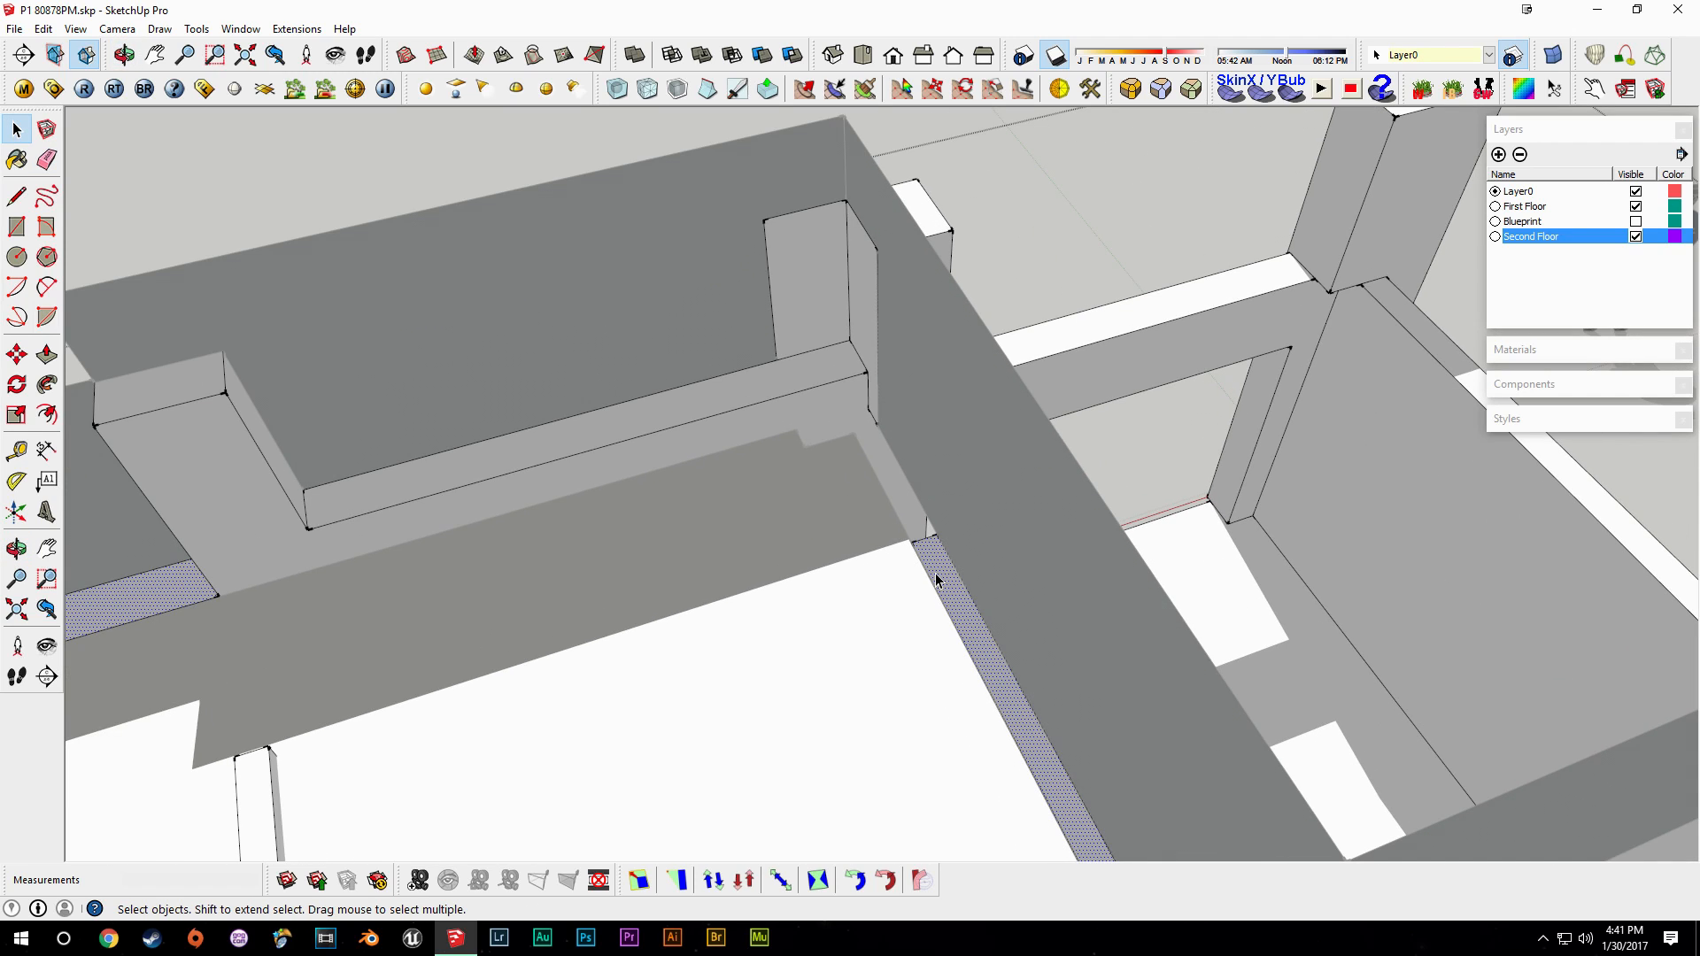
{"action": "scroll", "coordinate": [926, 588], "scroll_direction": "up", "scroll_amount": 2}
{"action": "left_click", "coordinate": [933, 487]}
{"action": "scroll", "coordinate": [928, 542], "scroll_direction": "up", "scroll_amount": 3}
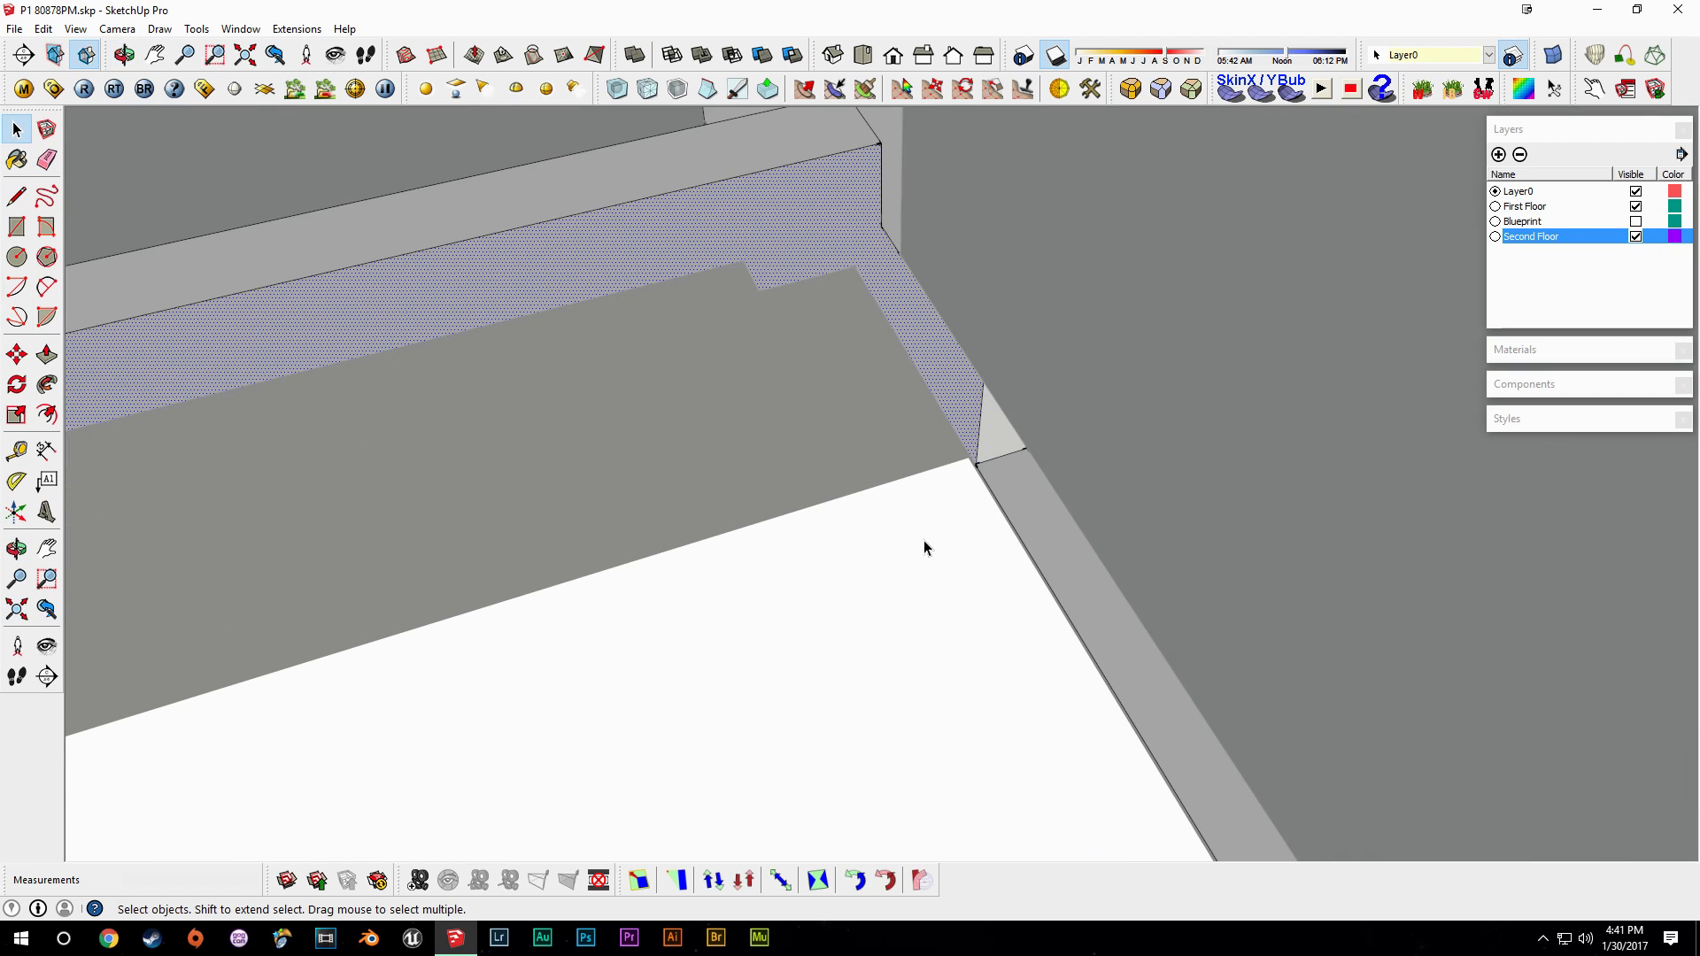
{"action": "scroll", "coordinate": [928, 542], "scroll_direction": "up", "scroll_amount": 2}
{"action": "left_click", "coordinate": [1089, 522]}
{"action": "scroll", "coordinate": [998, 453], "scroll_direction": "up", "scroll_amount": 3}
{"action": "key", "text": "l"}
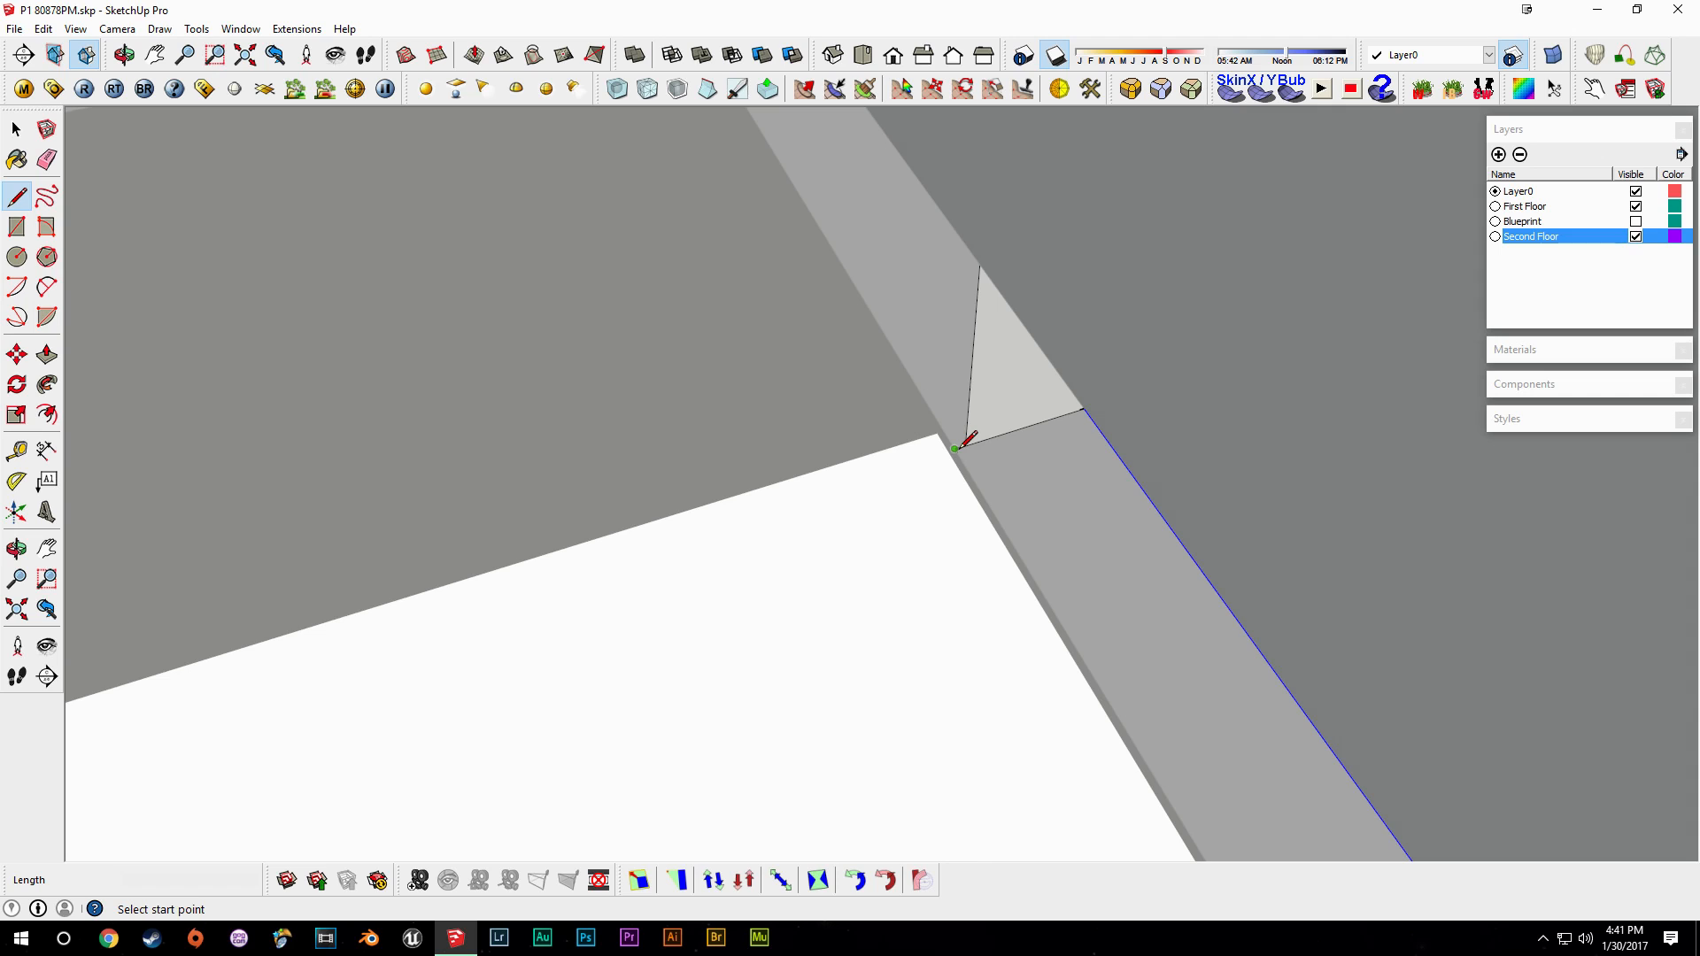
{"action": "left_click", "coordinate": [961, 442]}
{"action": "scroll", "coordinate": [880, 357], "scroll_direction": "down", "scroll_amount": 2}
{"action": "scroll", "coordinate": [945, 482], "scroll_direction": "down", "scroll_amount": 2}
{"action": "scroll", "coordinate": [1016, 508], "scroll_direction": "up", "scroll_amount": 1}
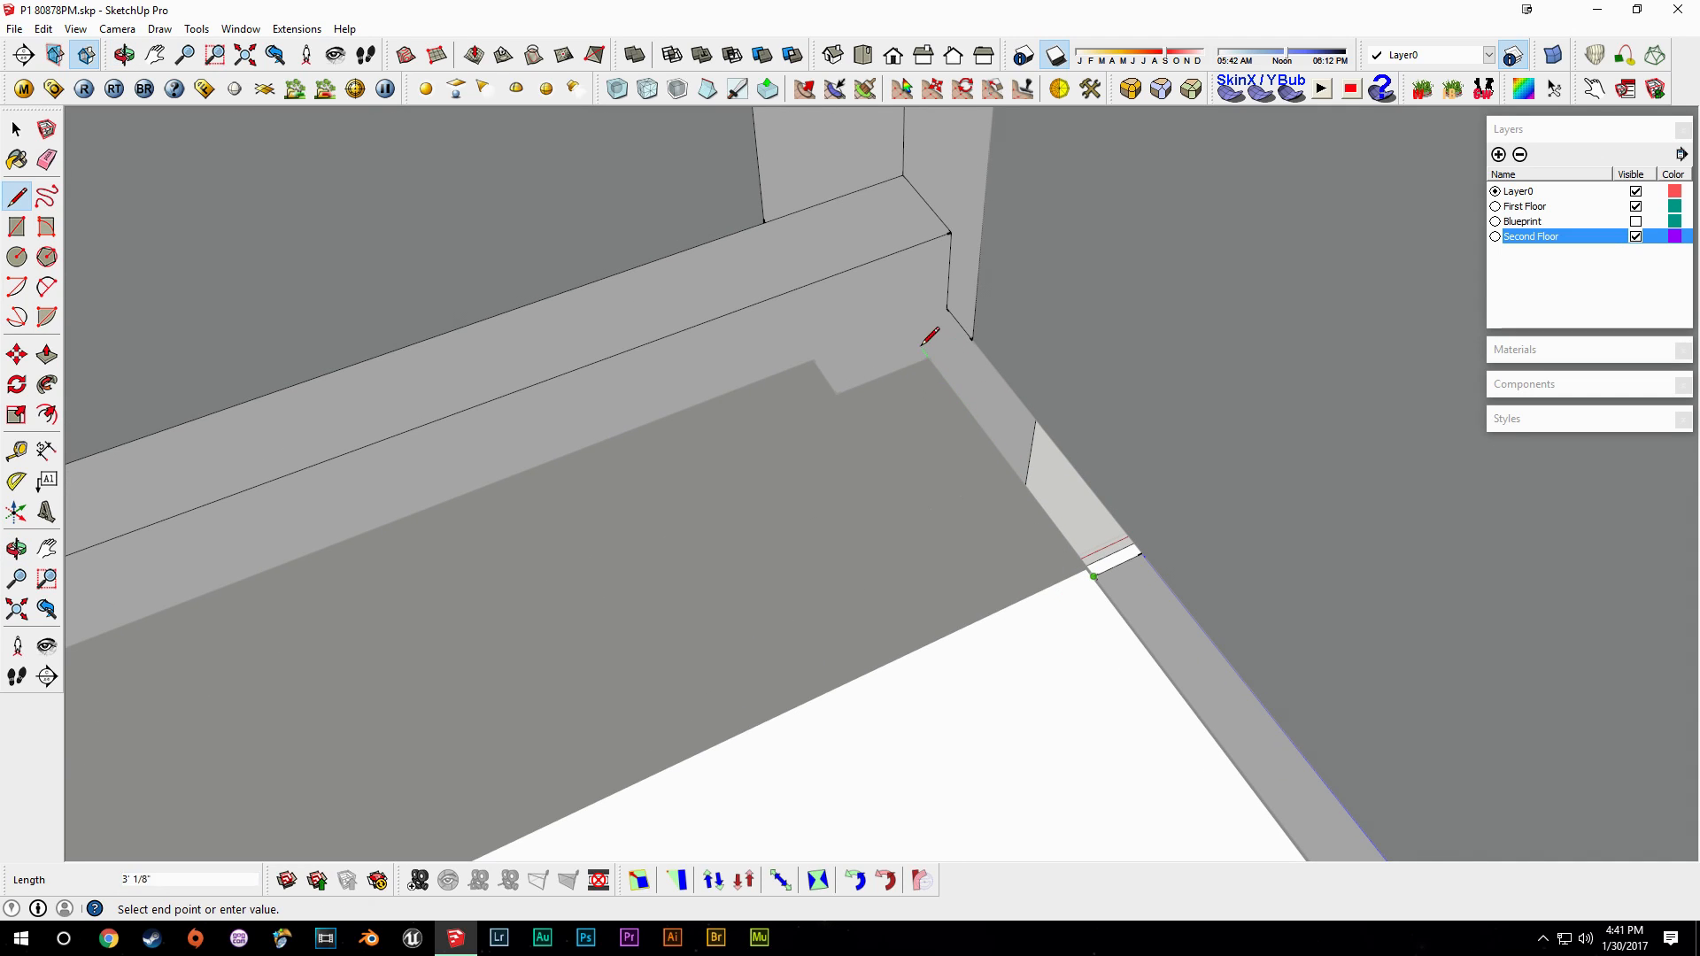
{"action": "left_click", "coordinate": [903, 324]}
Continue the inner edge line from the front corner along the front ledge to the middle pillar.
{"action": "middle_click_drag", "start_coordinate": [809, 355], "coordinate": [789, 550]}
{"action": "scroll", "coordinate": [689, 428], "scroll_direction": "up", "scroll_amount": 1}
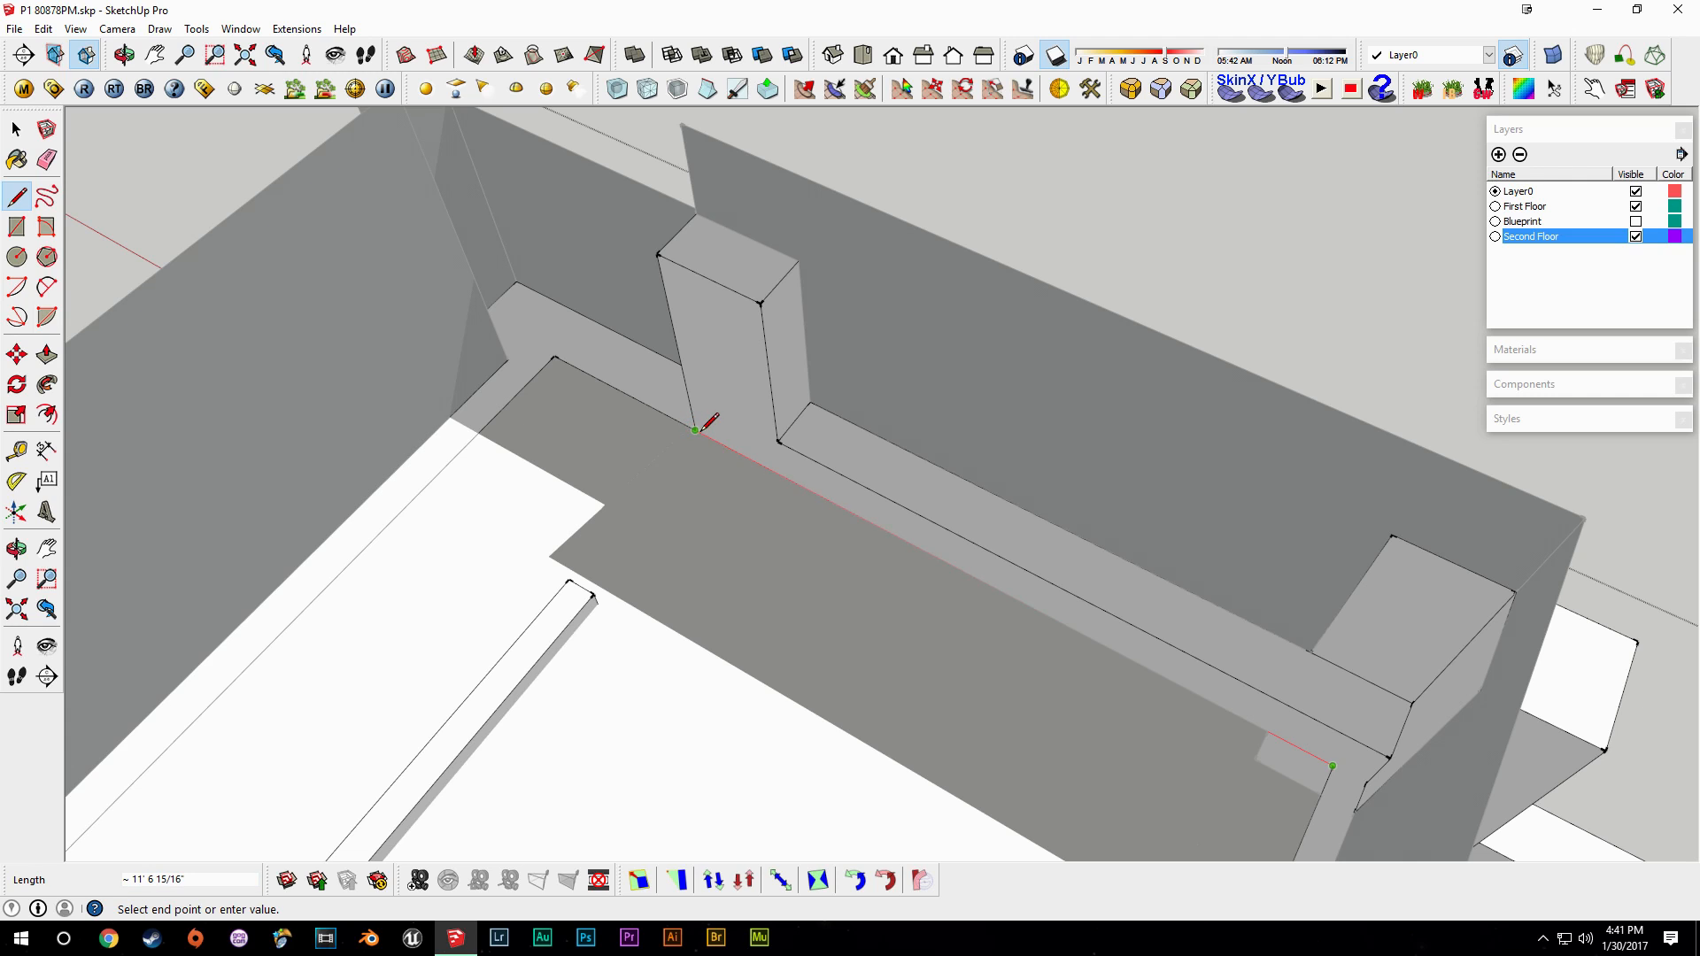
{"action": "left_click", "coordinate": [695, 430]}
{"action": "key", "text": "space"}
Draw a line along the outer edge of the gap beside the front corner pillar and erase the leftover edges.
{"action": "middle_click_drag", "start_coordinate": [682, 493], "coordinate": [1008, 531]}
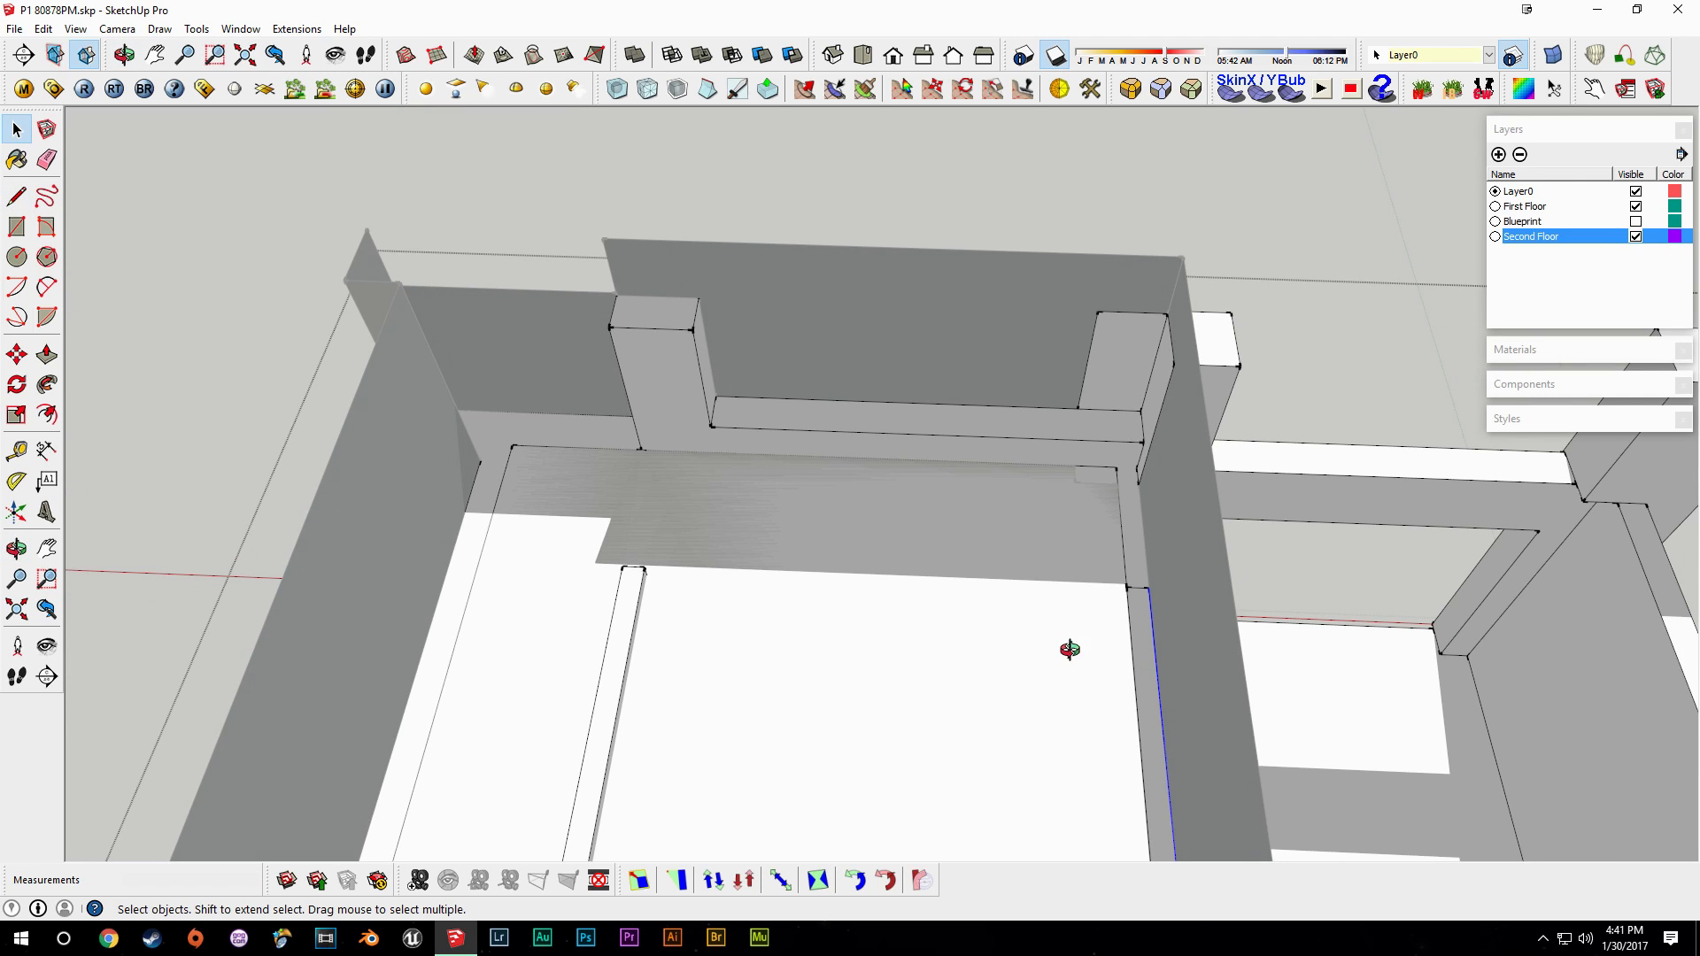
{"action": "scroll", "coordinate": [1183, 576], "scroll_direction": "up", "scroll_amount": 2}
{"action": "mouse_move", "coordinate": [1183, 576]}
{"action": "middle_mouse_down"}
{"action": "mouse_move", "coordinate": [1241, 607]}
{"action": "mouse_move", "coordinate": [1331, 381]}
{"action": "middle_mouse_up"}
{"action": "scroll", "coordinate": [1331, 381], "scroll_direction": "up", "scroll_amount": 2}
{"action": "key", "text": "l"}
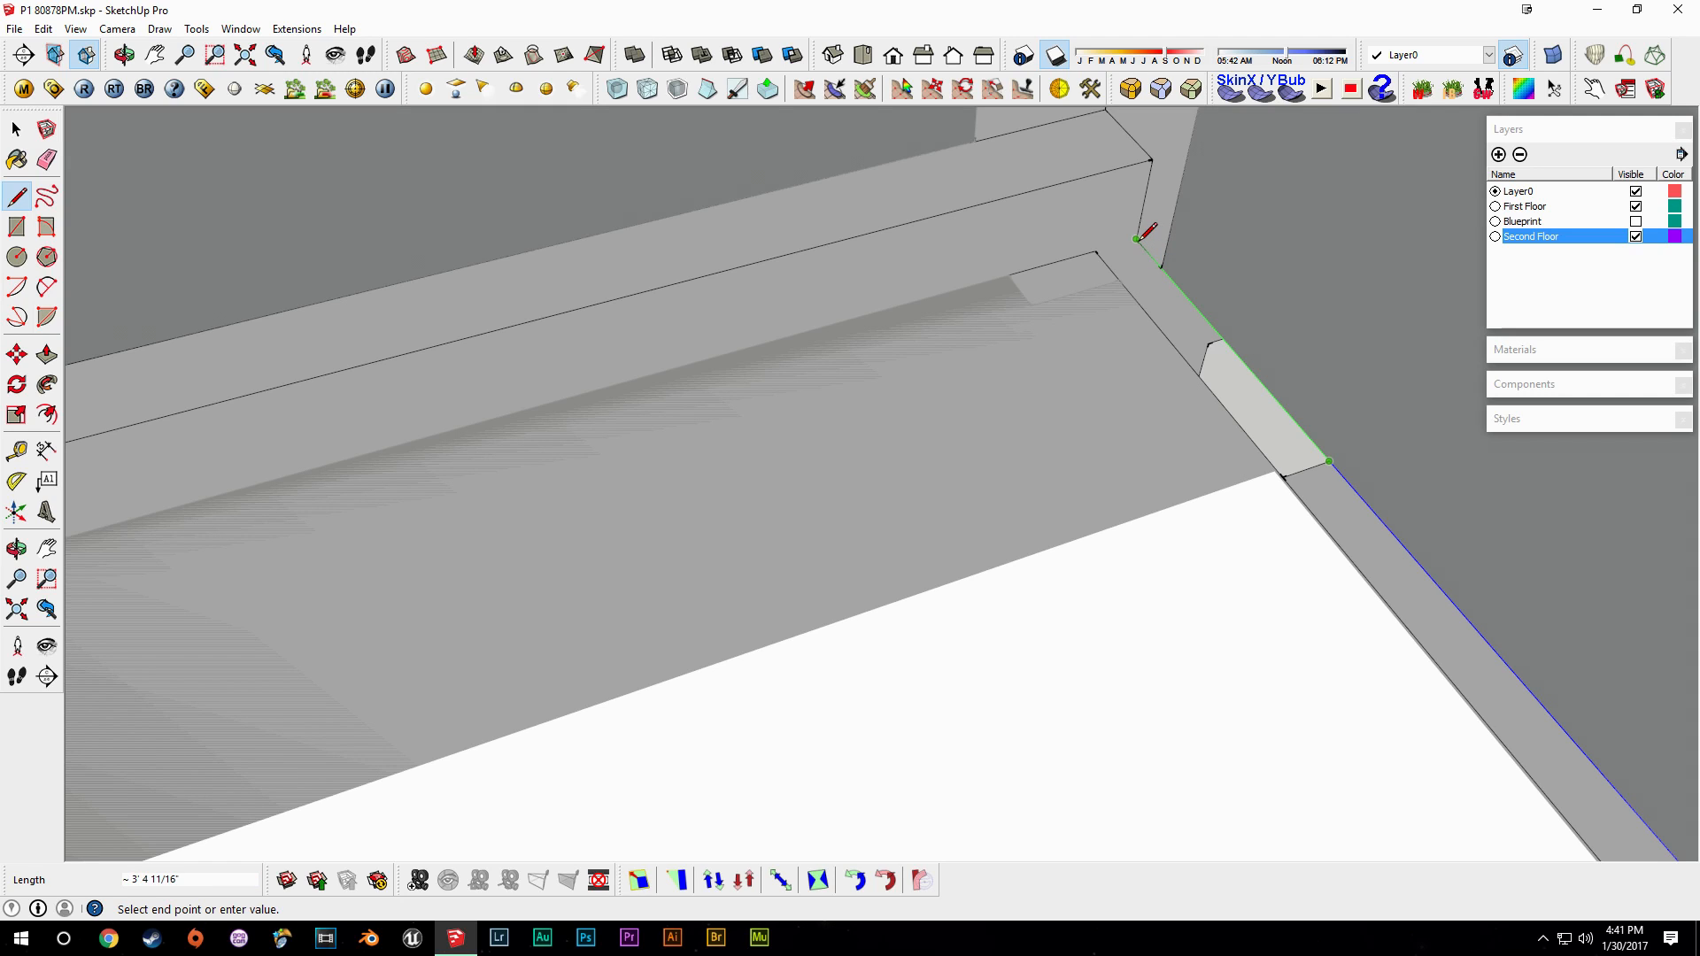
{"action": "mouse_move", "coordinate": [1137, 239]}
{"action": "middle_mouse_down"}
{"action": "mouse_move", "coordinate": [1138, 383]}
{"action": "mouse_move", "coordinate": [1232, 517]}
{"action": "mouse_move", "coordinate": [797, 413]}
{"action": "mouse_move", "coordinate": [1031, 581]}
{"action": "middle_mouse_up"}
{"action": "key", "text": "e"}
{"action": "scroll", "coordinate": [1198, 531], "scroll_direction": "down", "scroll_amount": 5}
{"action": "key", "text": "space"}
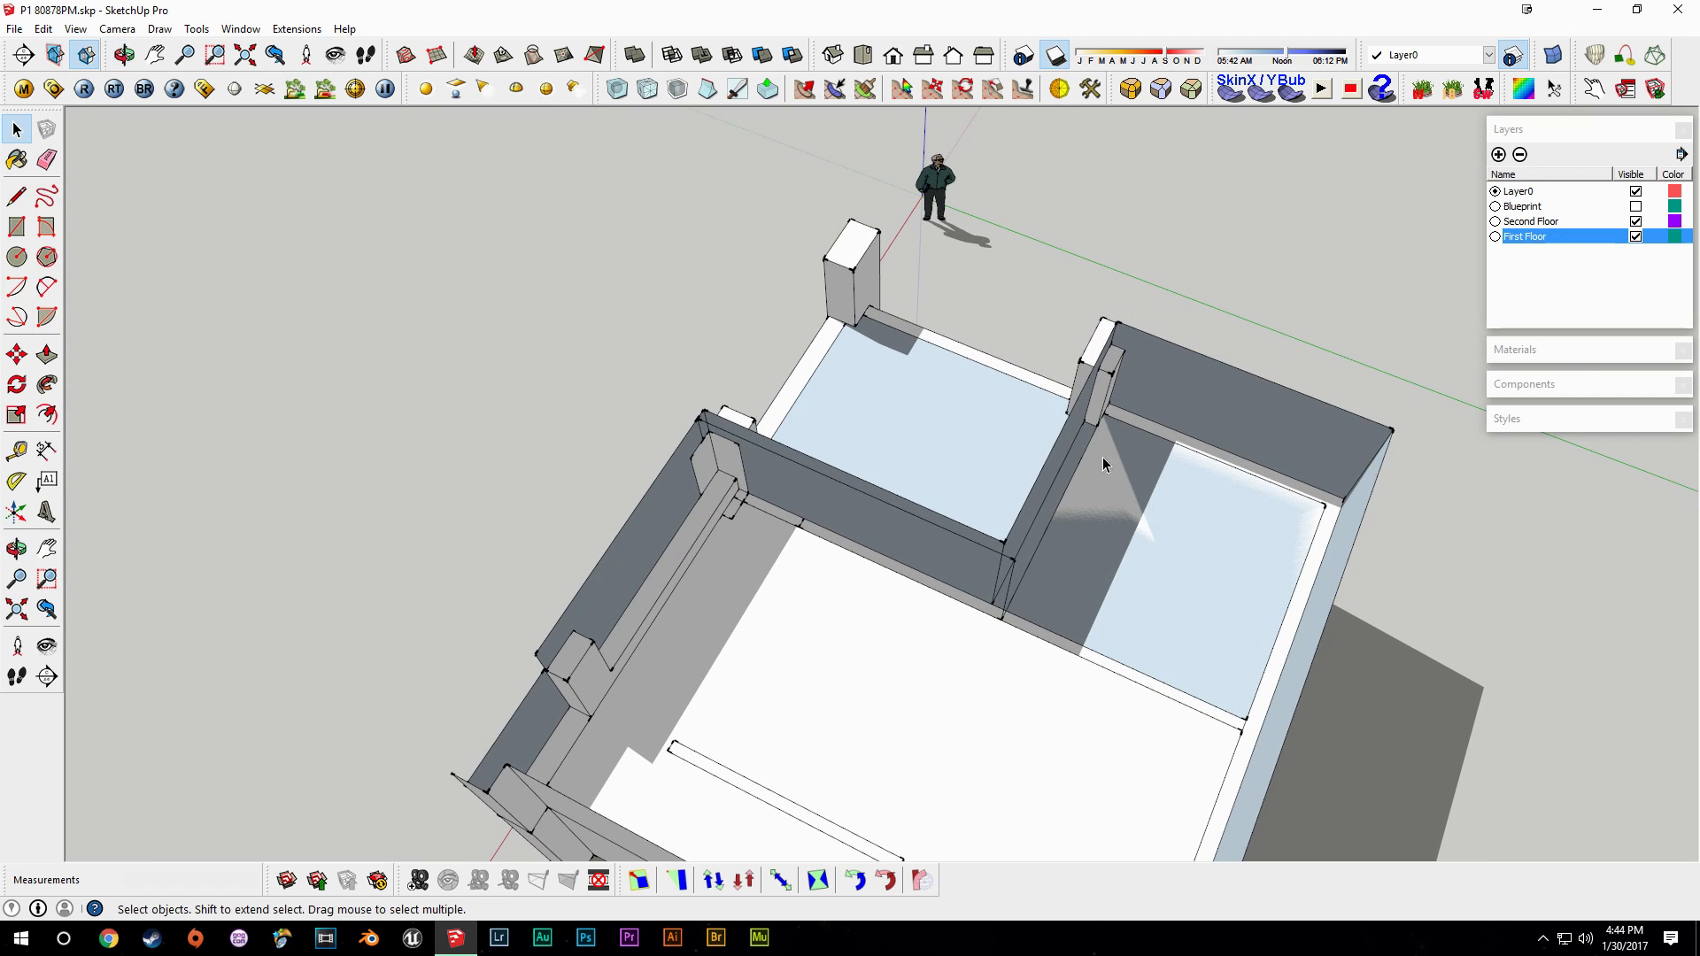
Compare the first-floor pillars with the blueprint by showing the Blueprint layer, hiding Second Floor and toggling First Floor.
{"action": "left_click", "coordinate": [1109, 390]}
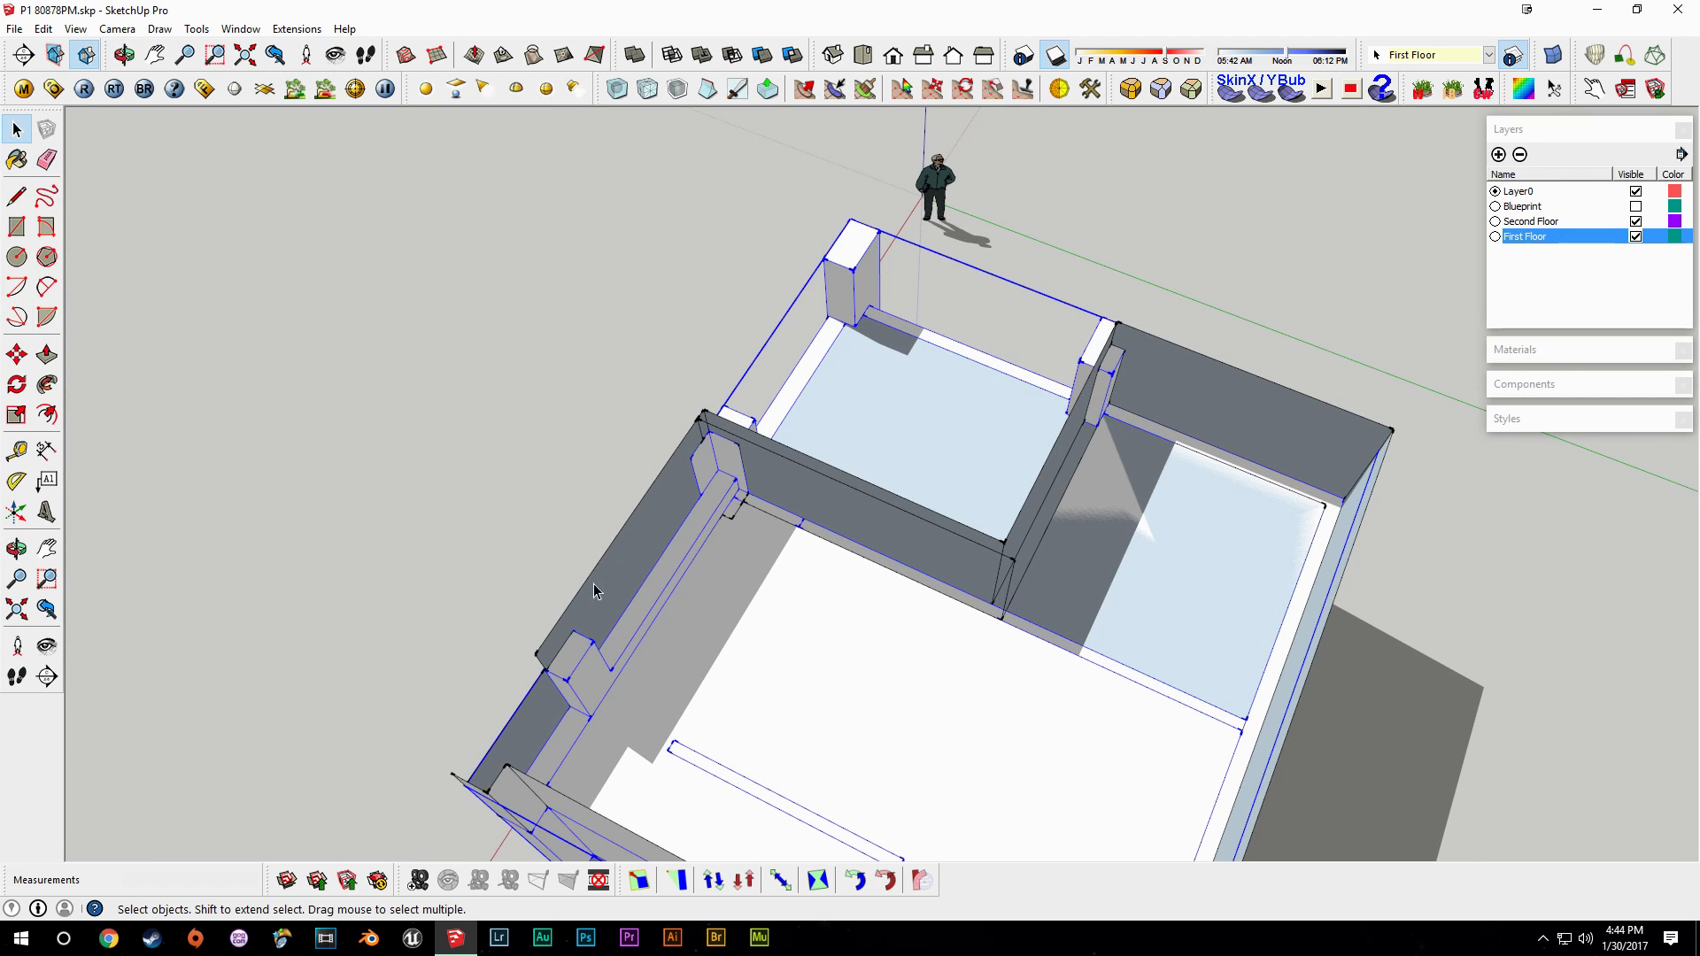
{"action": "middle_click_drag", "start_coordinate": [585, 719], "coordinate": [628, 664]}
{"action": "left_click", "coordinate": [351, 392]}
{"action": "scroll", "coordinate": [501, 618], "scroll_direction": "up", "scroll_amount": 4}
{"action": "middle_click_drag", "start_coordinate": [584, 582], "coordinate": [611, 486], "text": "shift"}
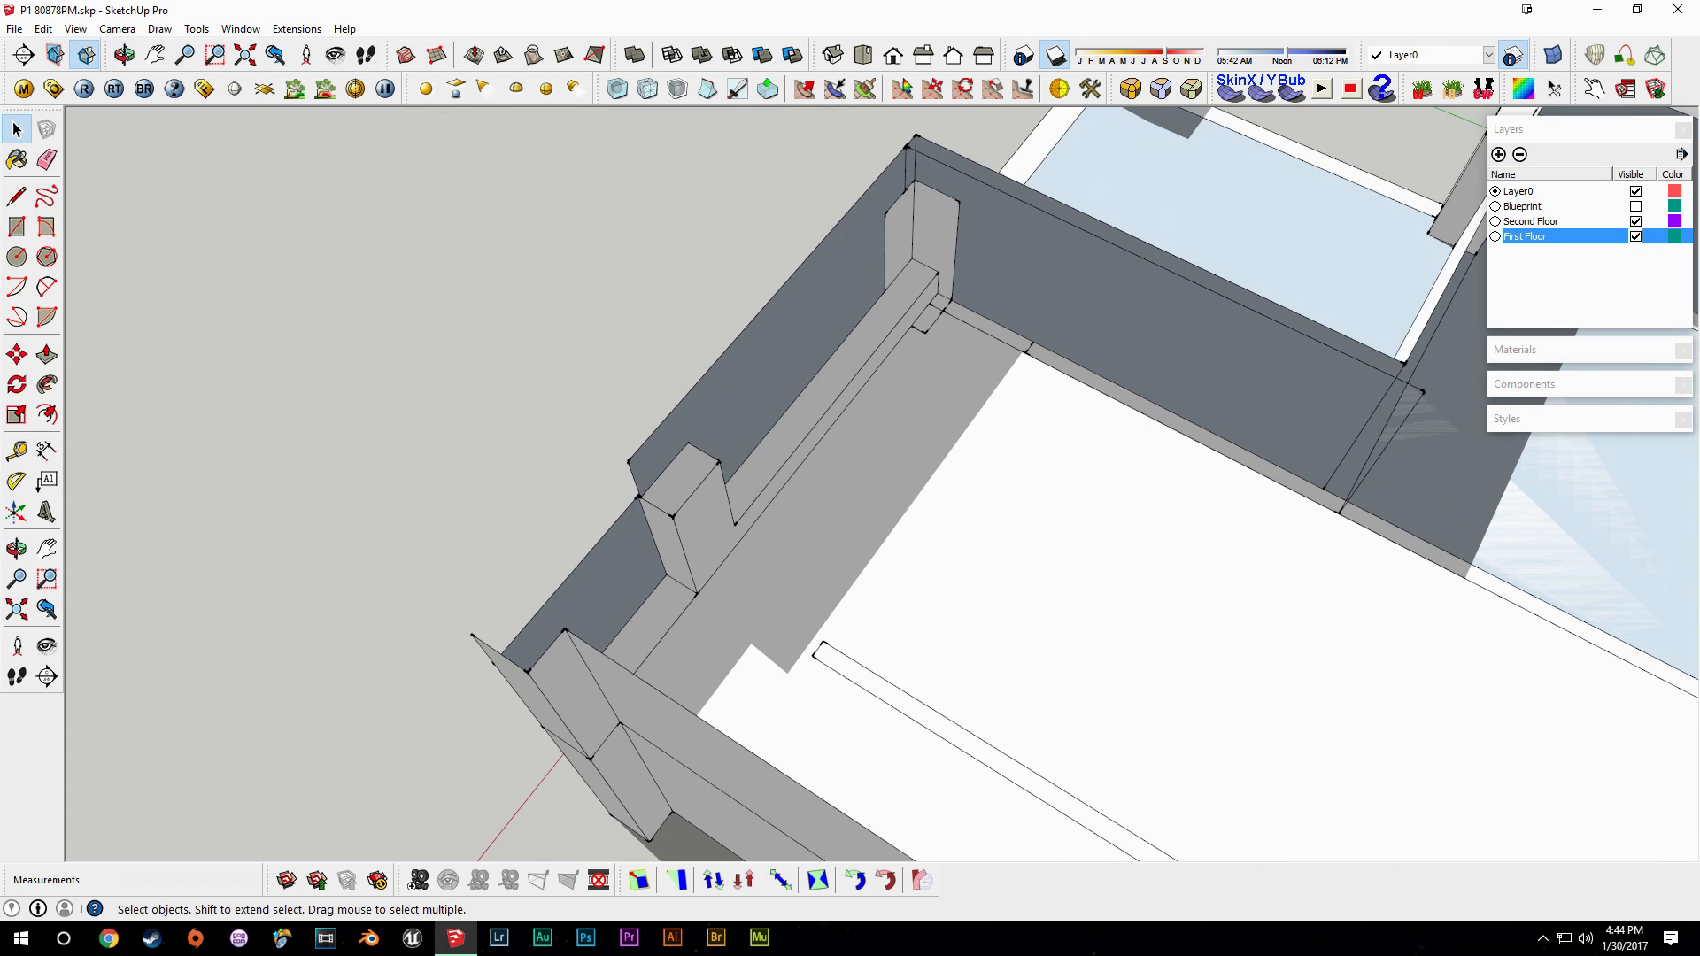
{"action": "left_click", "coordinate": [1635, 206]}
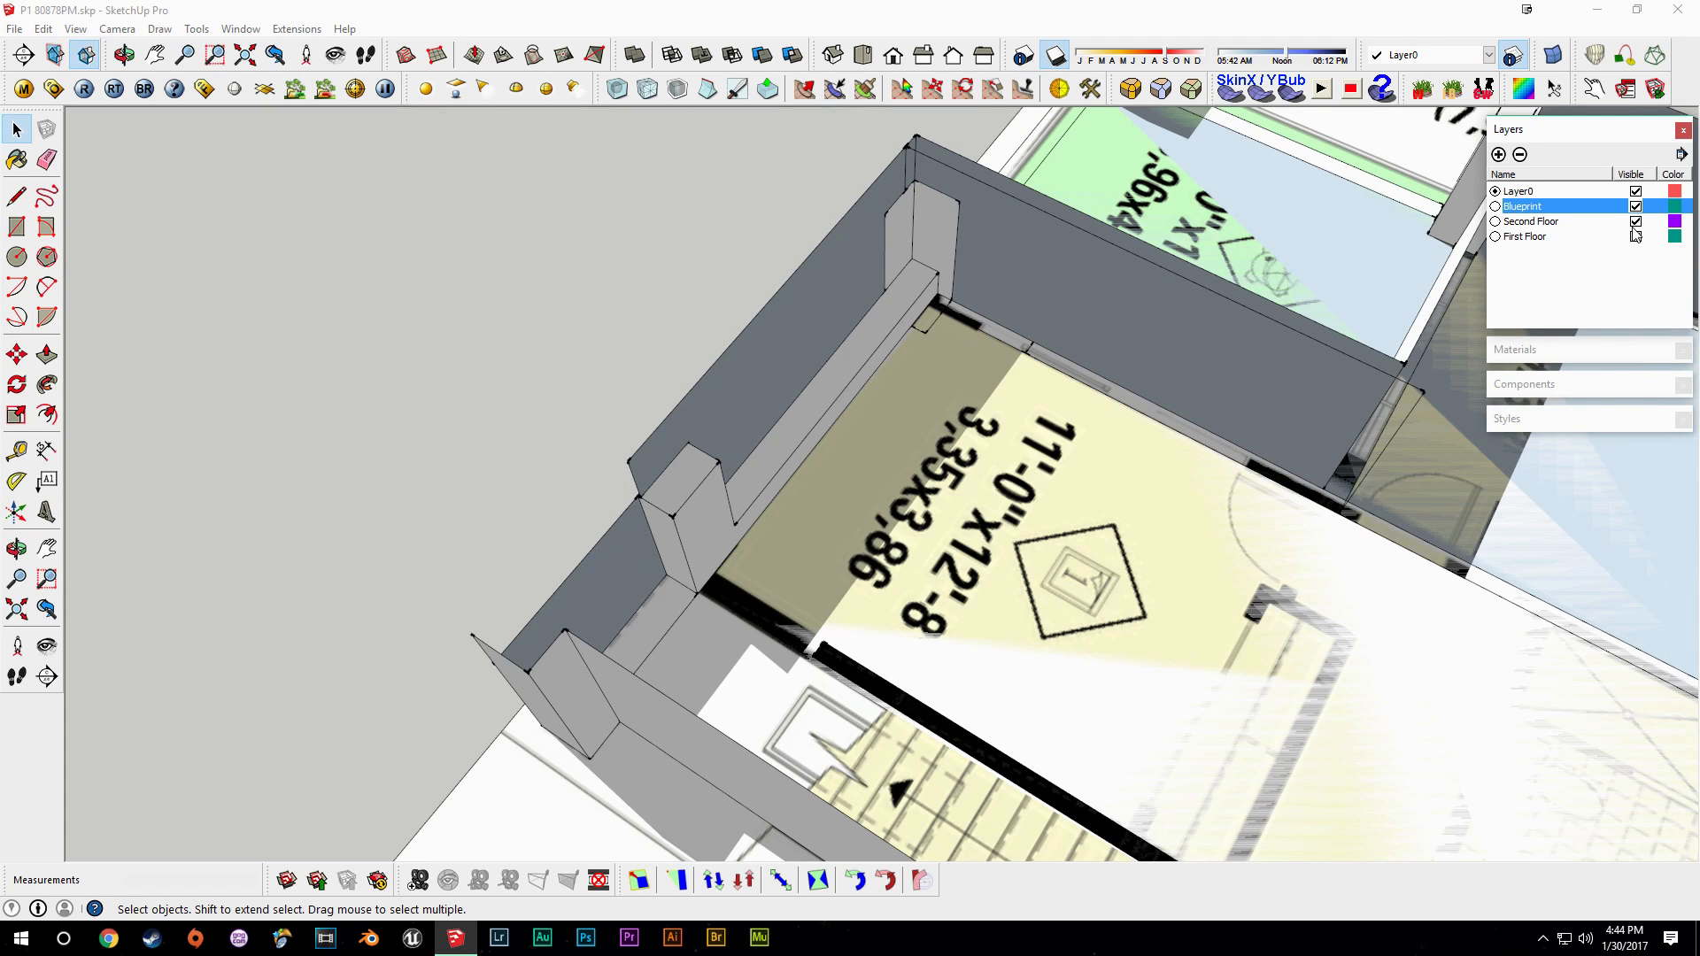
{"action": "left_click", "coordinate": [1636, 221]}
{"action": "scroll", "coordinate": [816, 554], "scroll_direction": "up", "scroll_amount": 4}
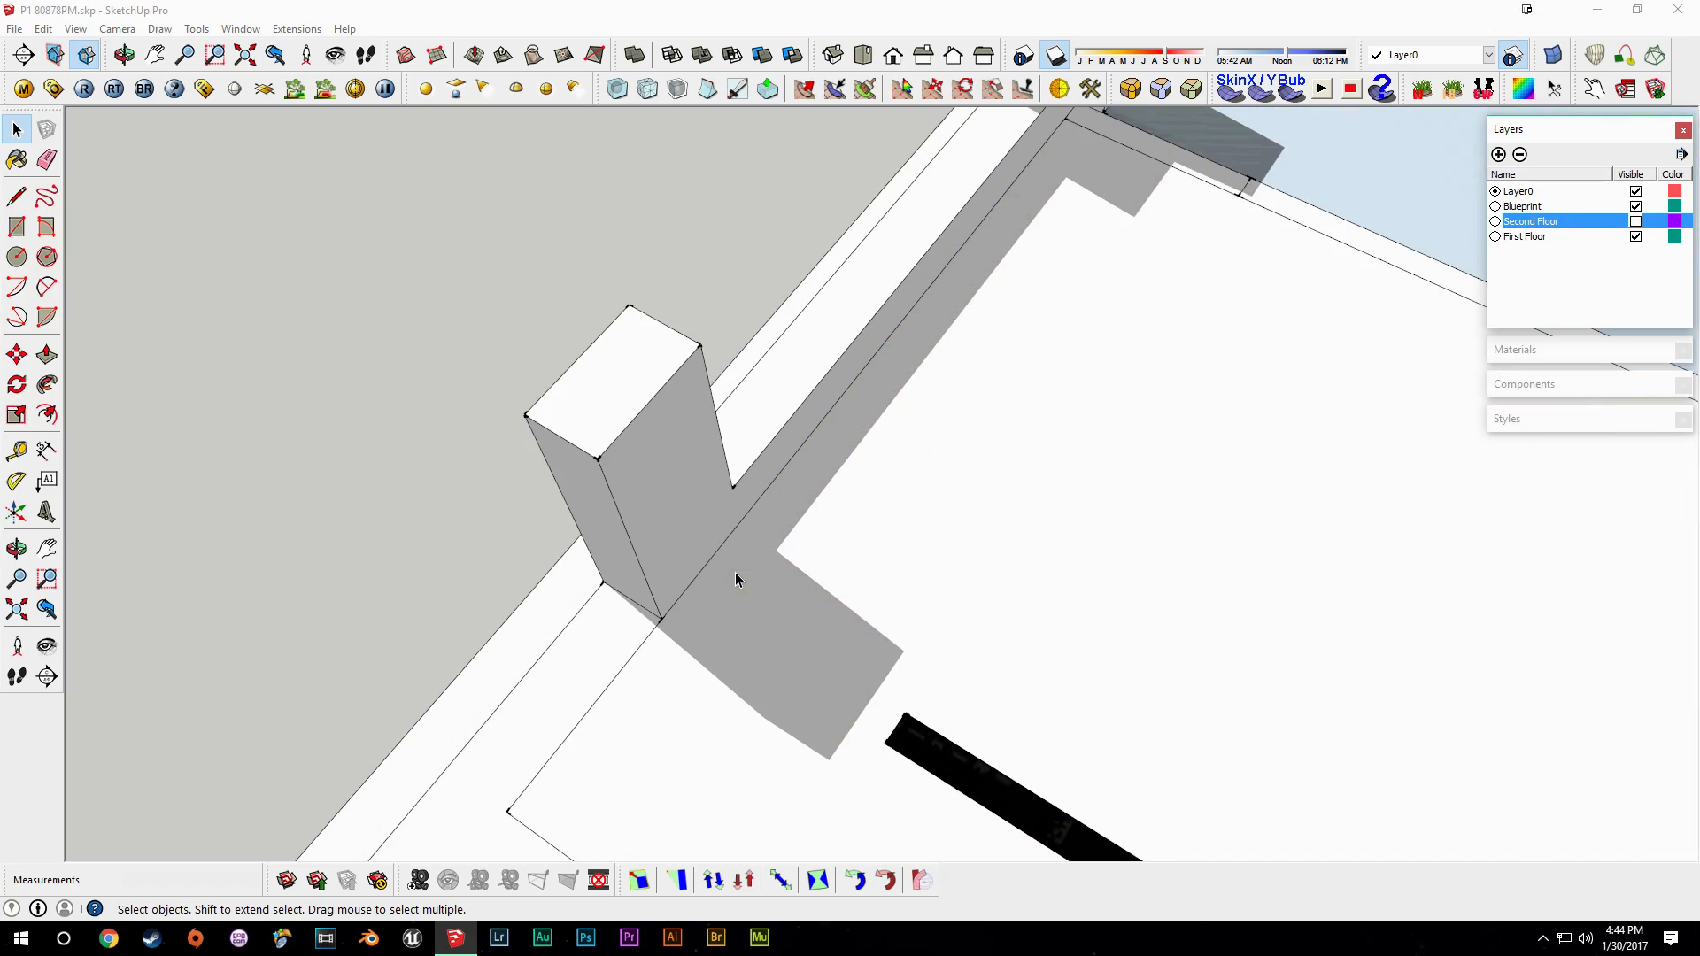
{"action": "left_click", "coordinate": [1635, 236]}
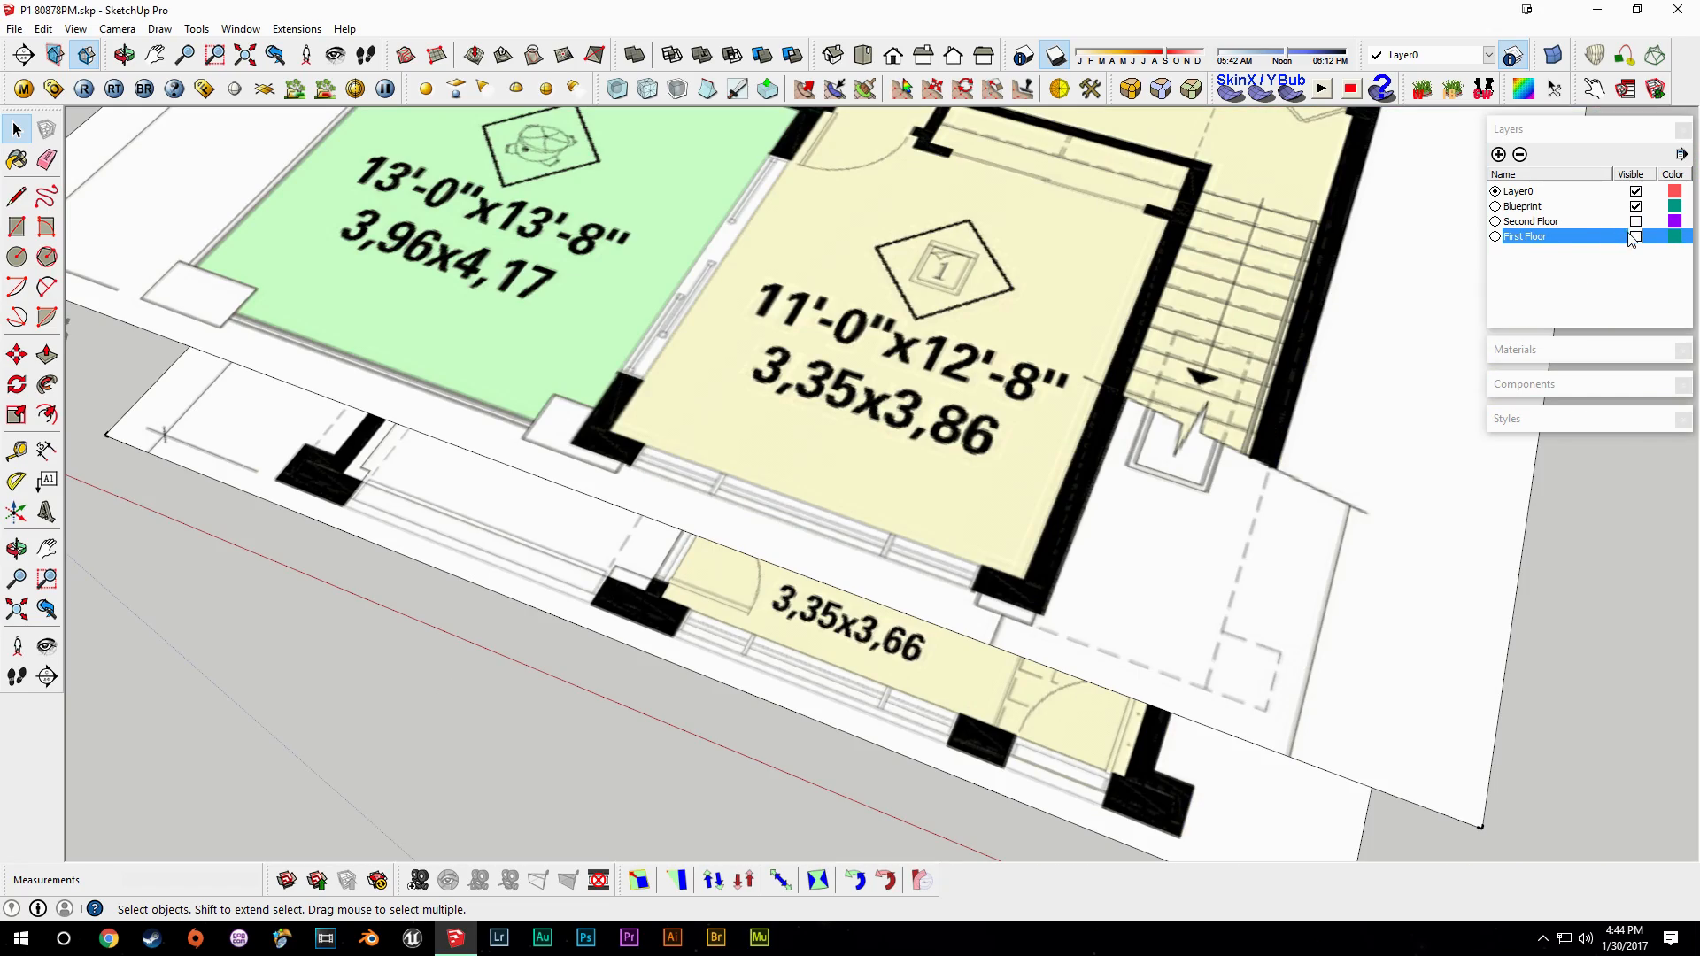
{"action": "left_click", "coordinate": [1634, 239]}
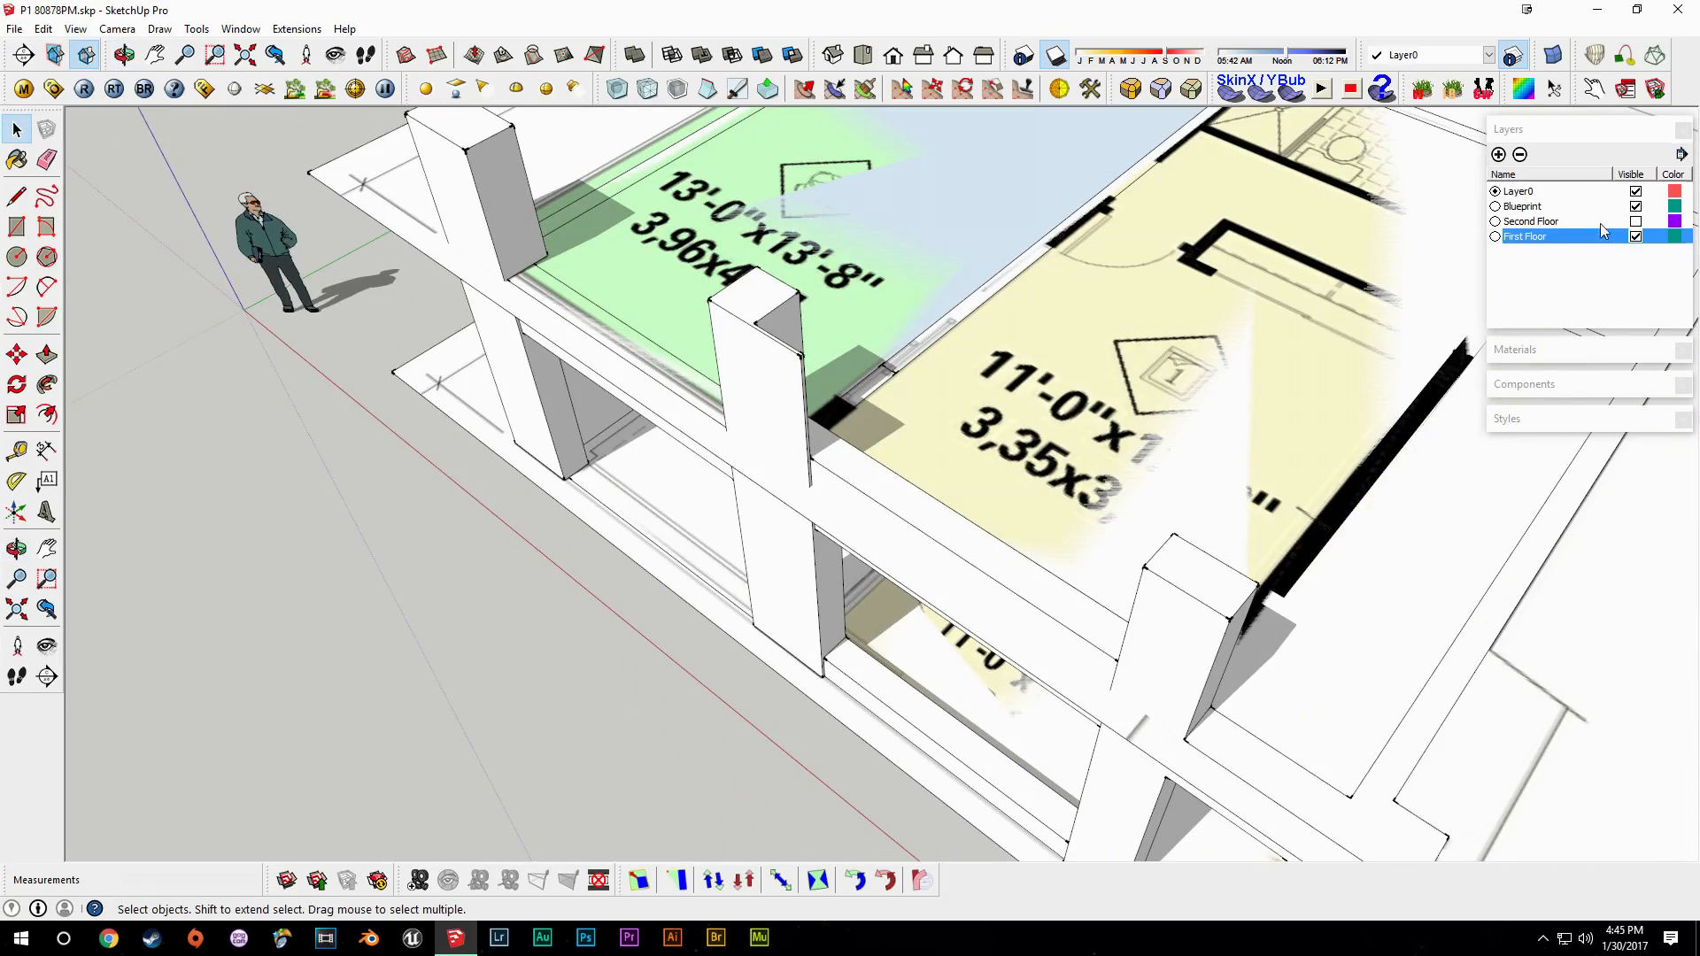
Show the Second Floor layer and hide the First Floor and Blueprint layers.
{"action": "left_click", "coordinate": [1635, 221]}
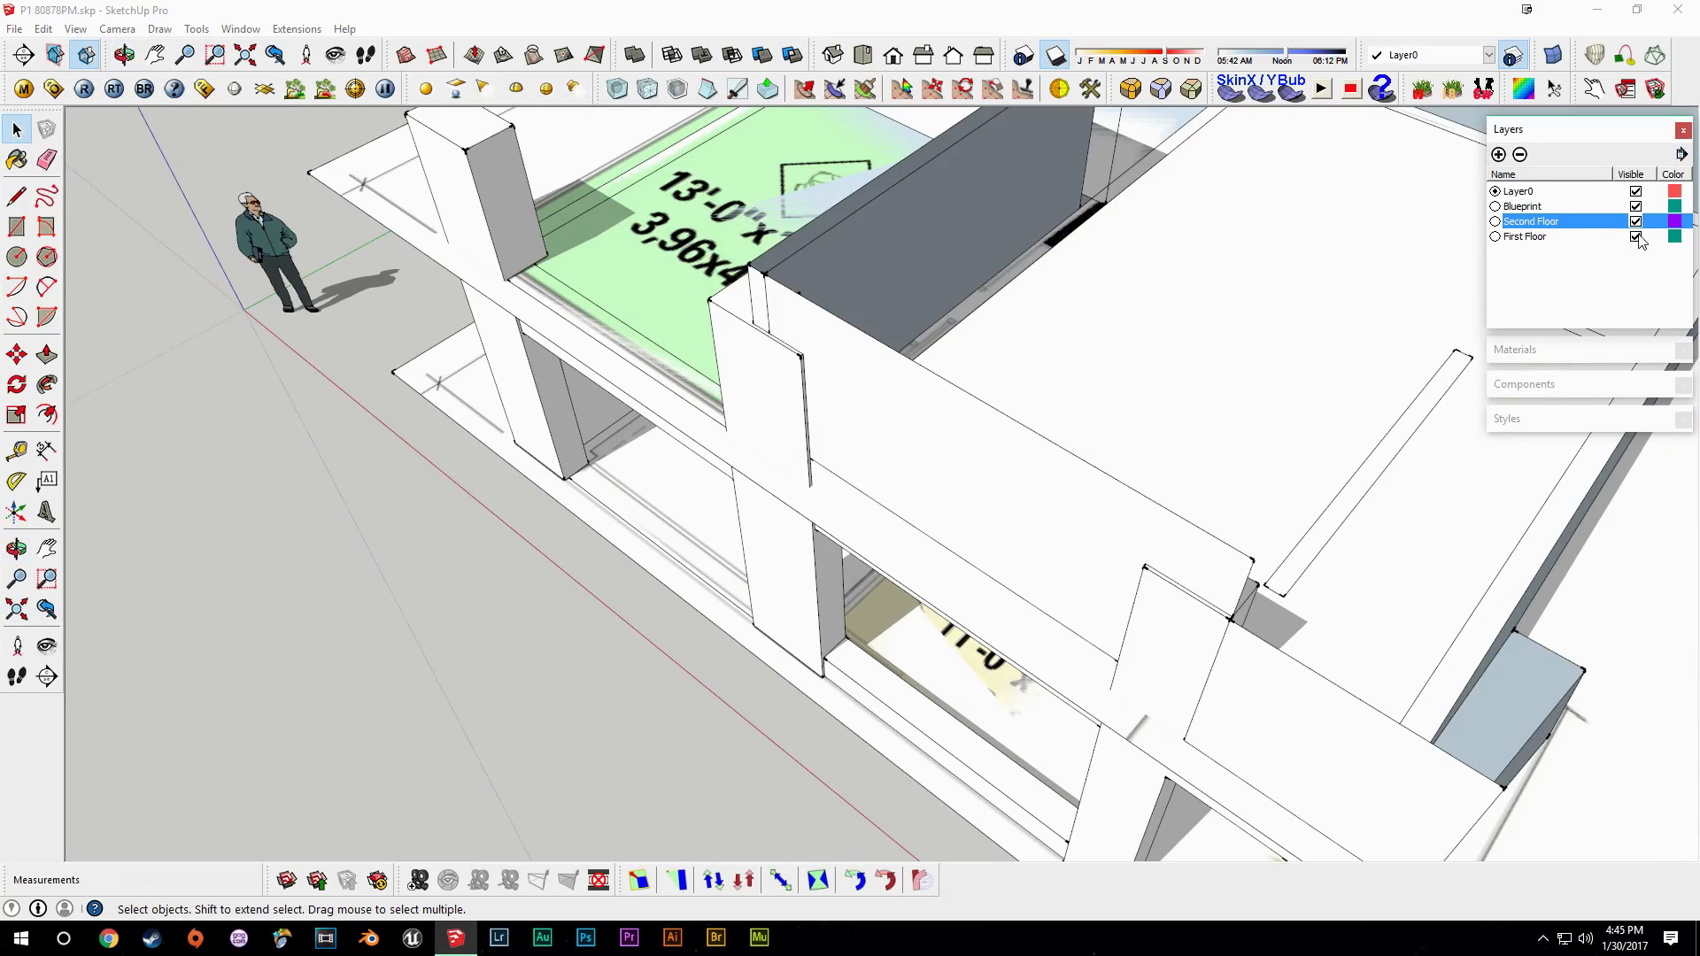
{"action": "left_click", "coordinate": [1635, 236]}
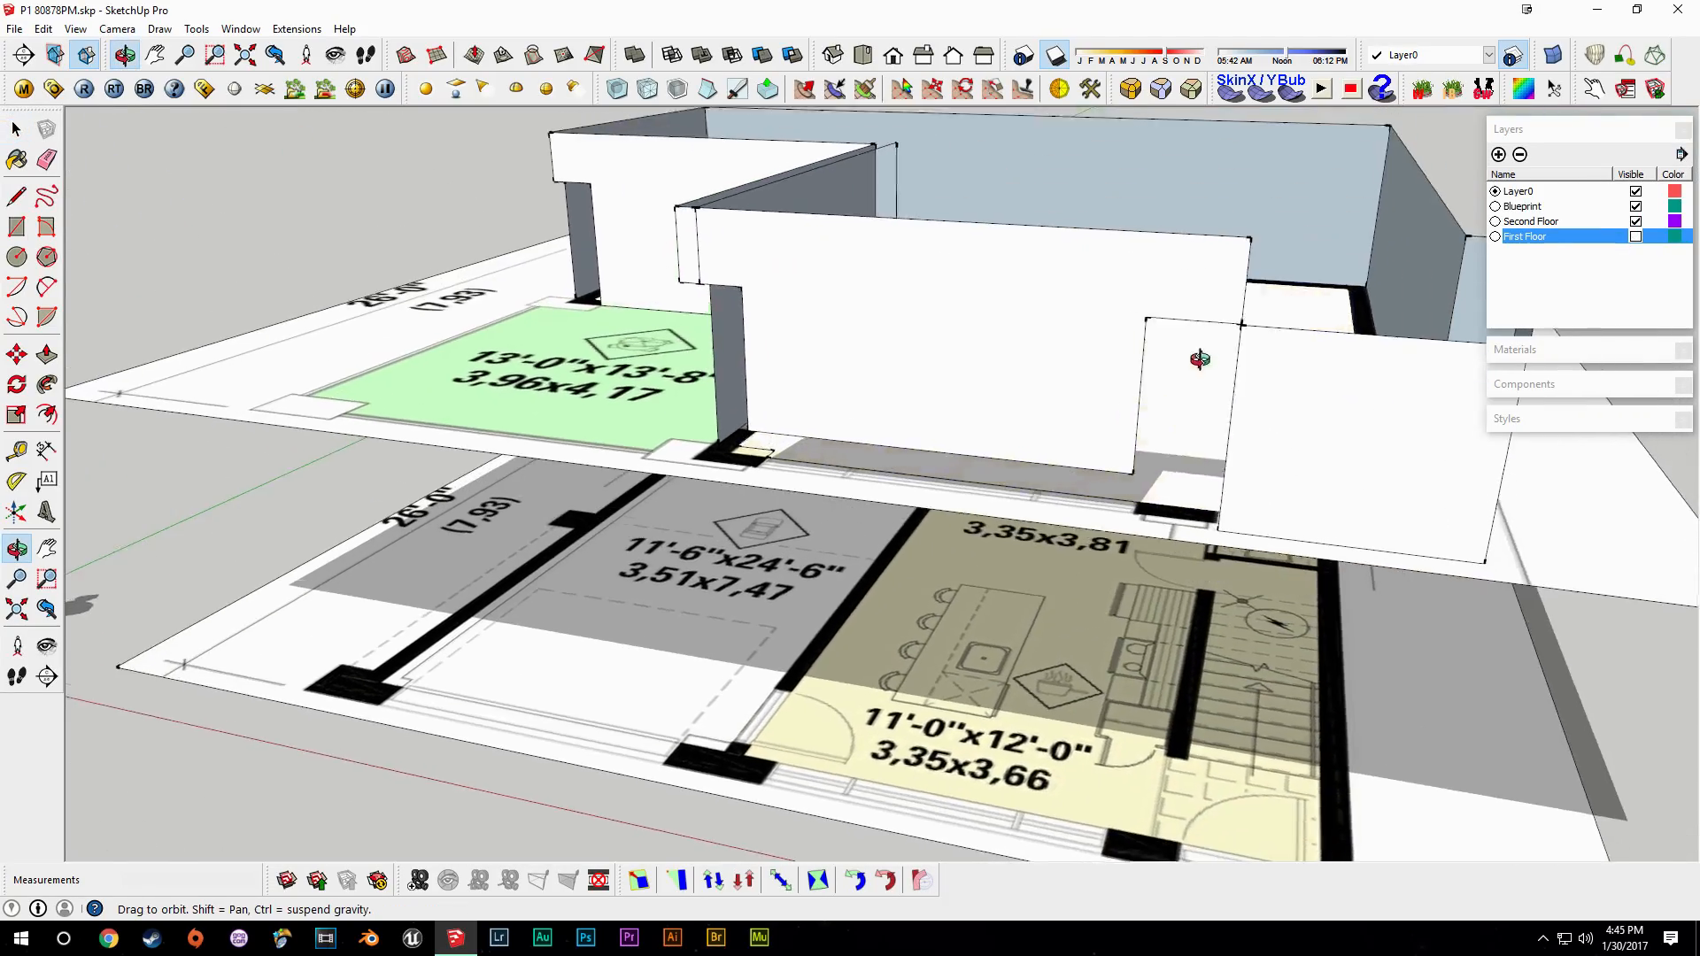
{"action": "scroll", "coordinate": [1119, 425], "scroll_direction": "up", "scroll_amount": 3}
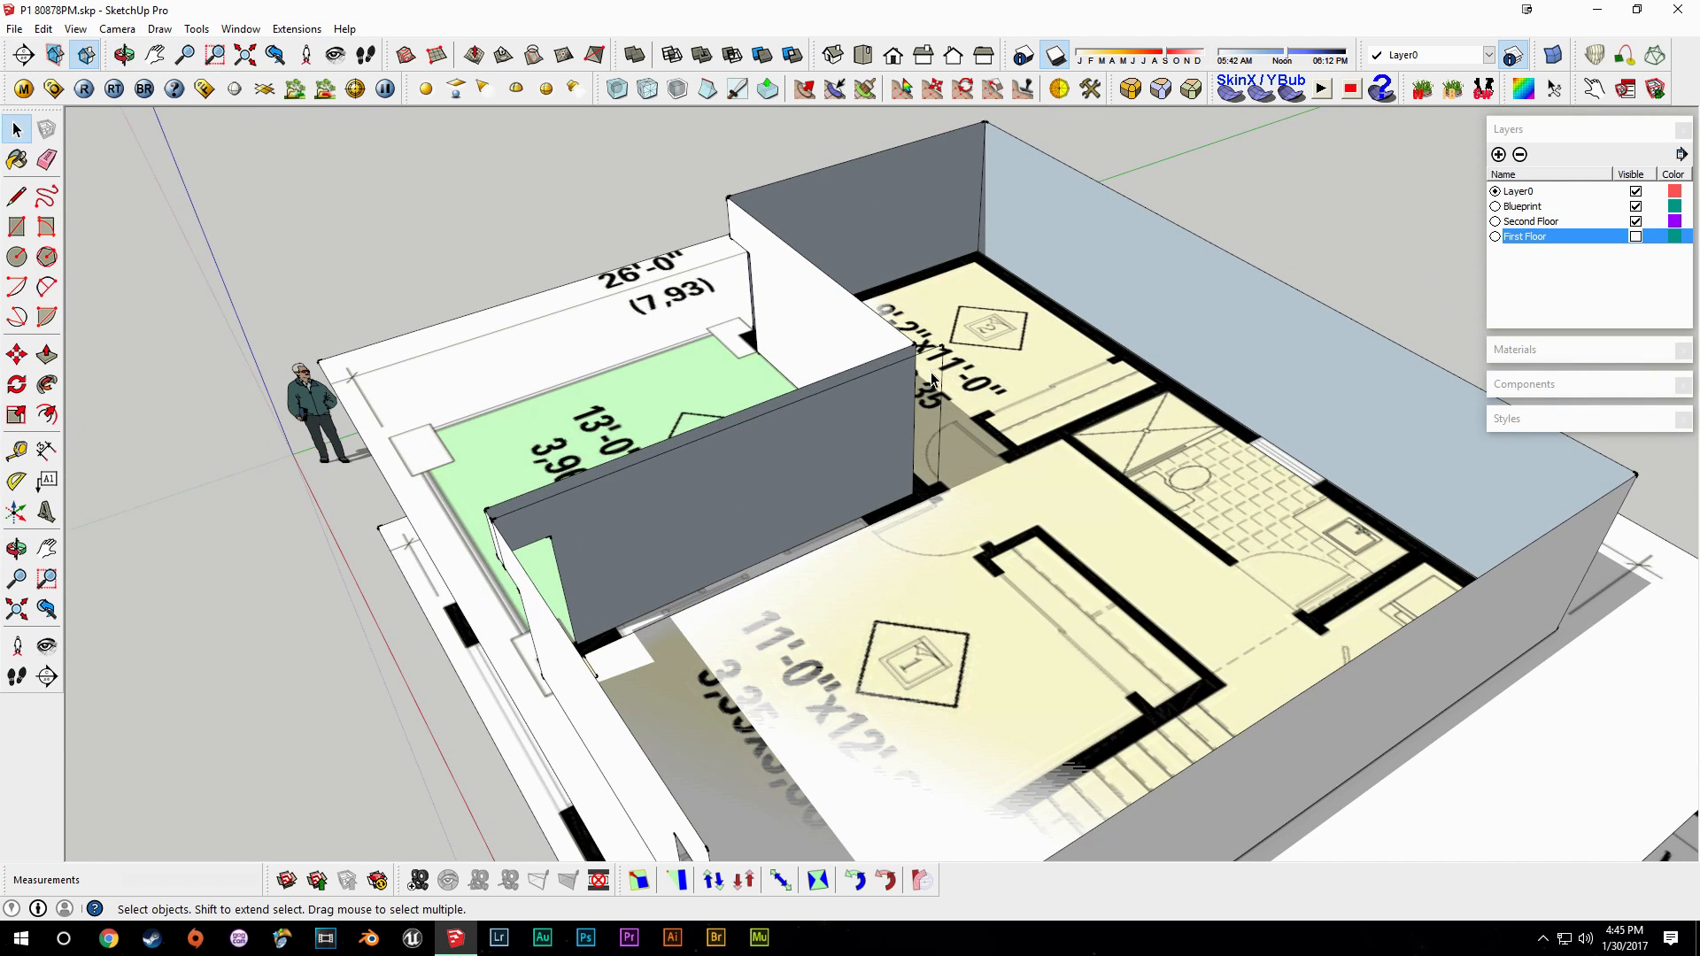
{"action": "left_click", "coordinate": [946, 359]}
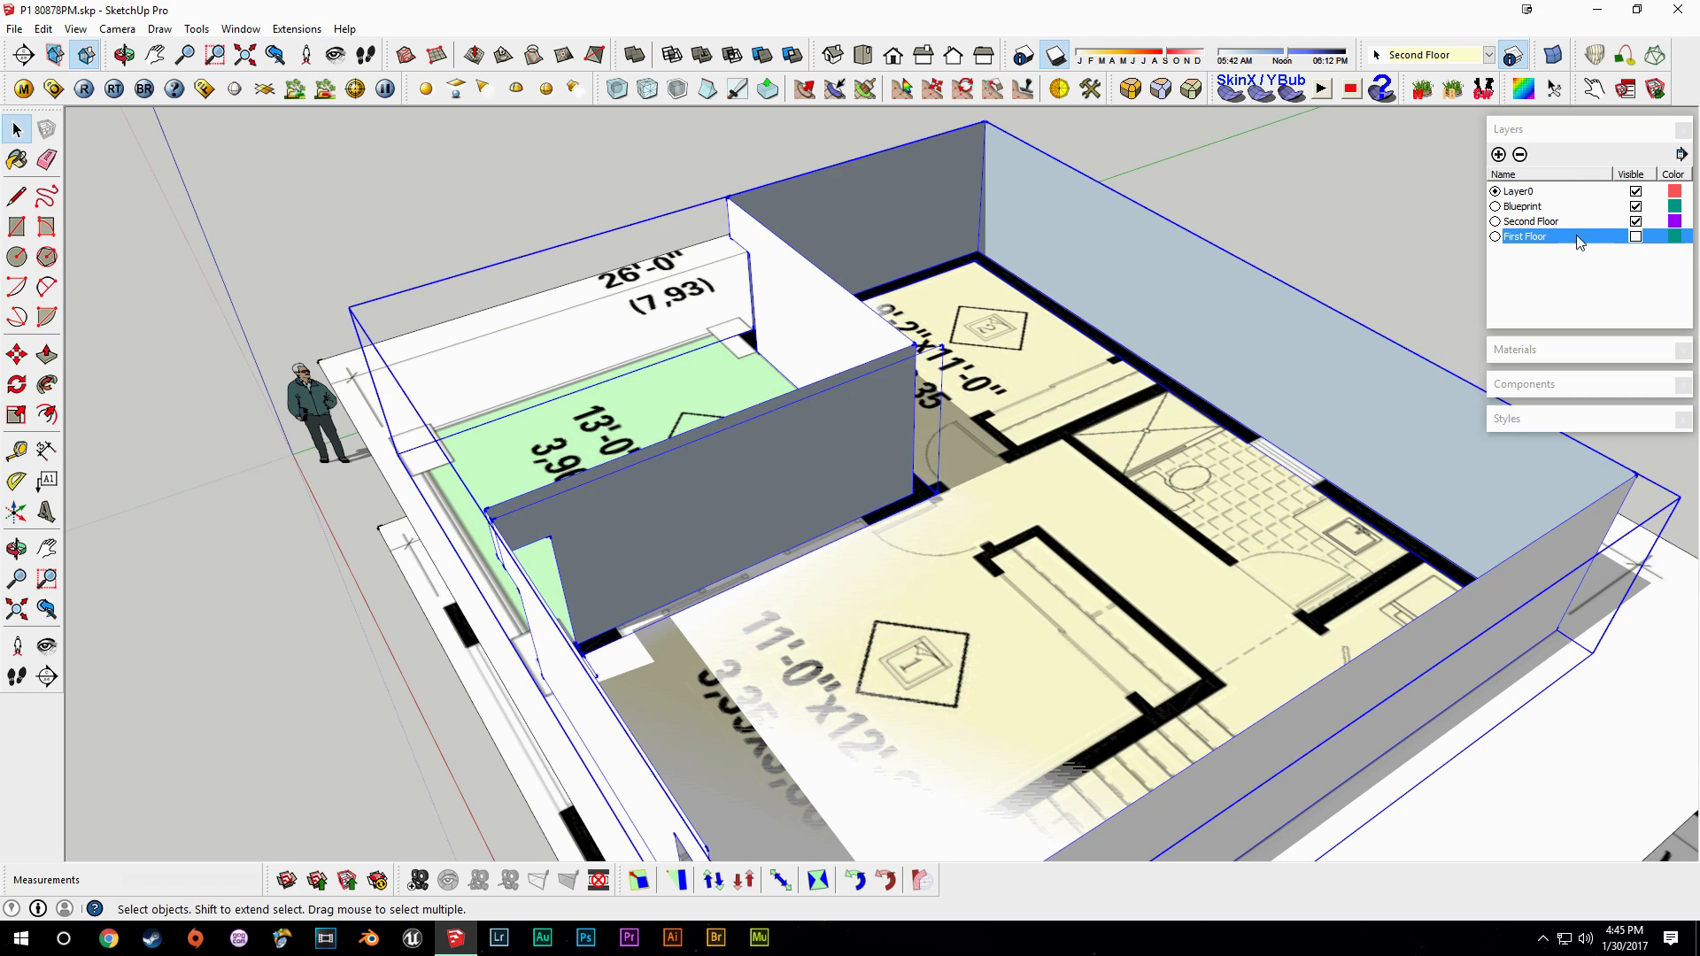
{"action": "left_click", "coordinate": [1635, 206]}
Open the second-floor component, draw lines closing the pillar notch in the front inner corner, and erase the surplus edges.
{"action": "middle_click_drag", "start_coordinate": [1062, 531], "coordinate": [1099, 551]}
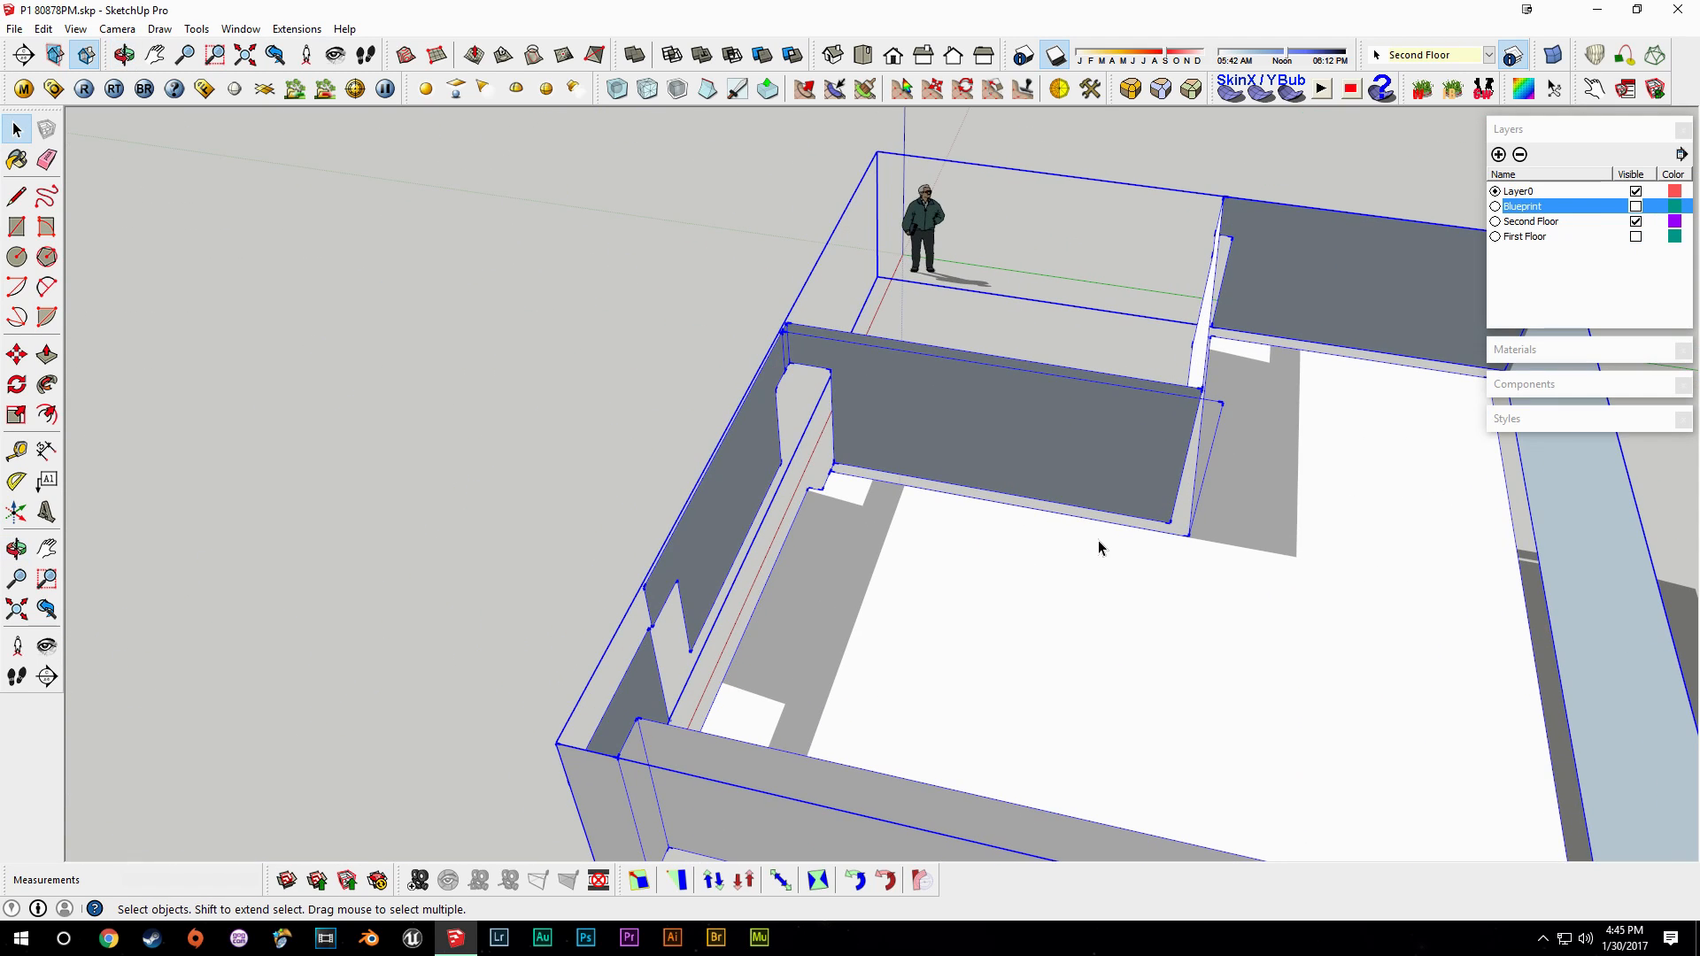
{"action": "double_click", "coordinate": [1141, 397]}
{"action": "middle_click_drag", "start_coordinate": [1140, 397], "coordinate": [774, 503]}
{"action": "scroll", "coordinate": [618, 486], "scroll_direction": "up", "scroll_amount": 3}
{"action": "middle_click_drag", "start_coordinate": [607, 528], "coordinate": [1133, 469]}
{"action": "middle_click_drag", "start_coordinate": [1133, 469], "coordinate": [935, 551], "text": "shift"}
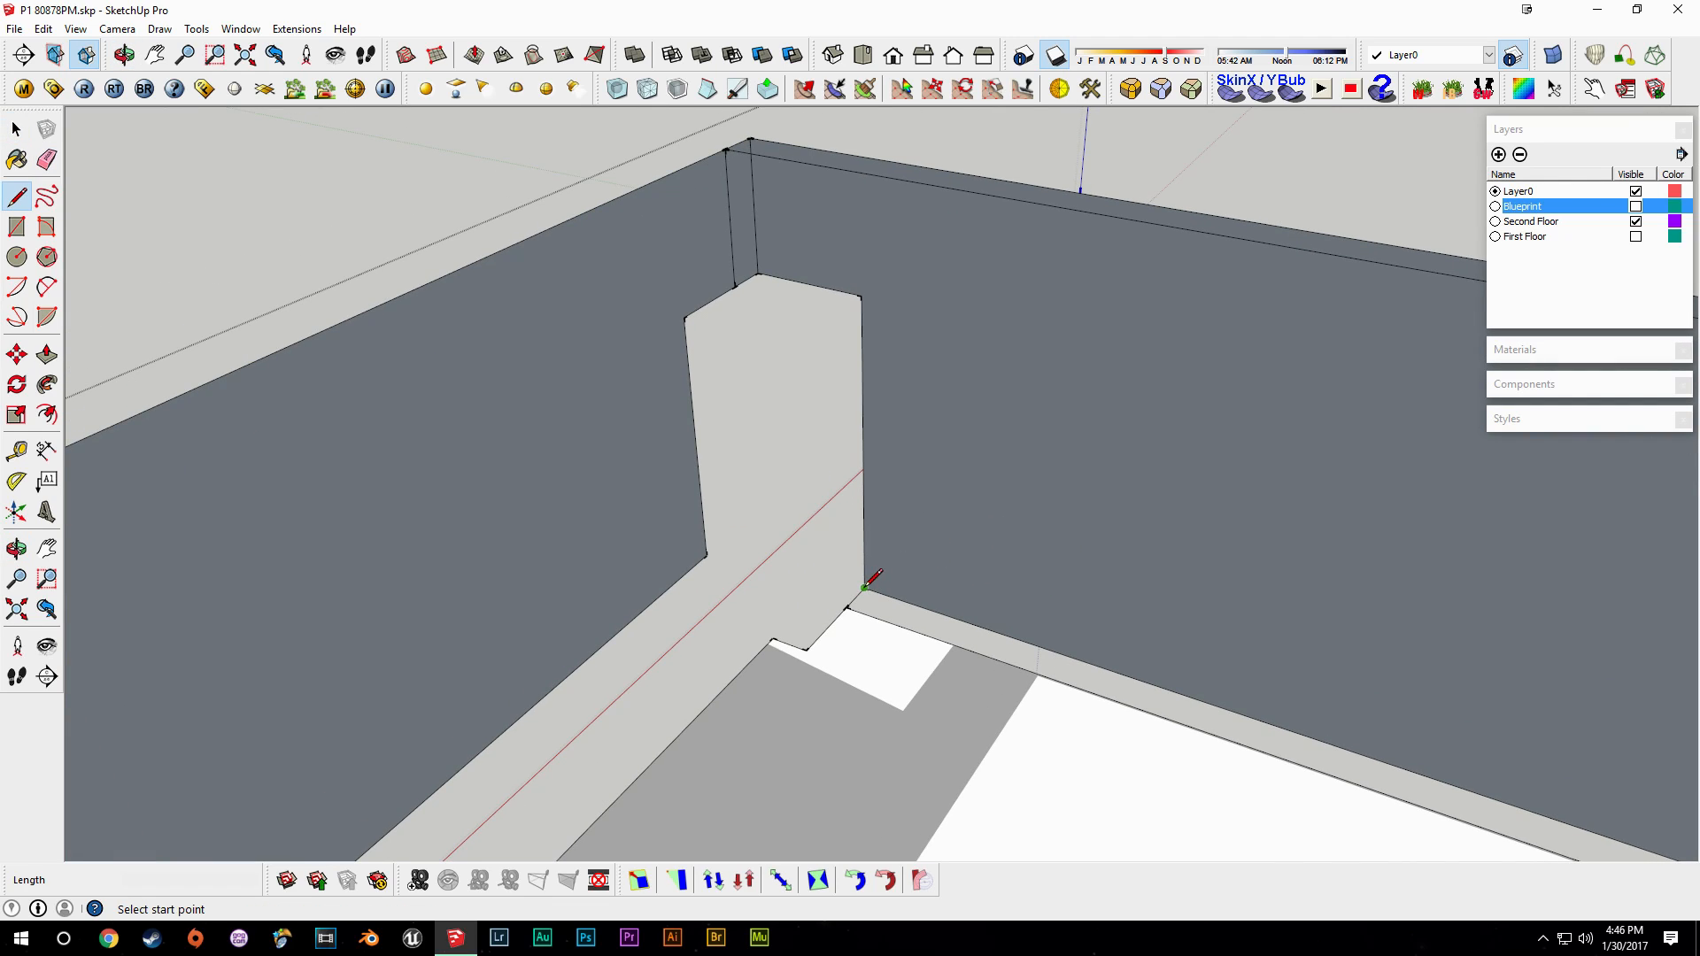
{"action": "left_click", "coordinate": [730, 543]}
{"action": "middle_click_drag", "start_coordinate": [730, 542], "coordinate": [755, 283]}
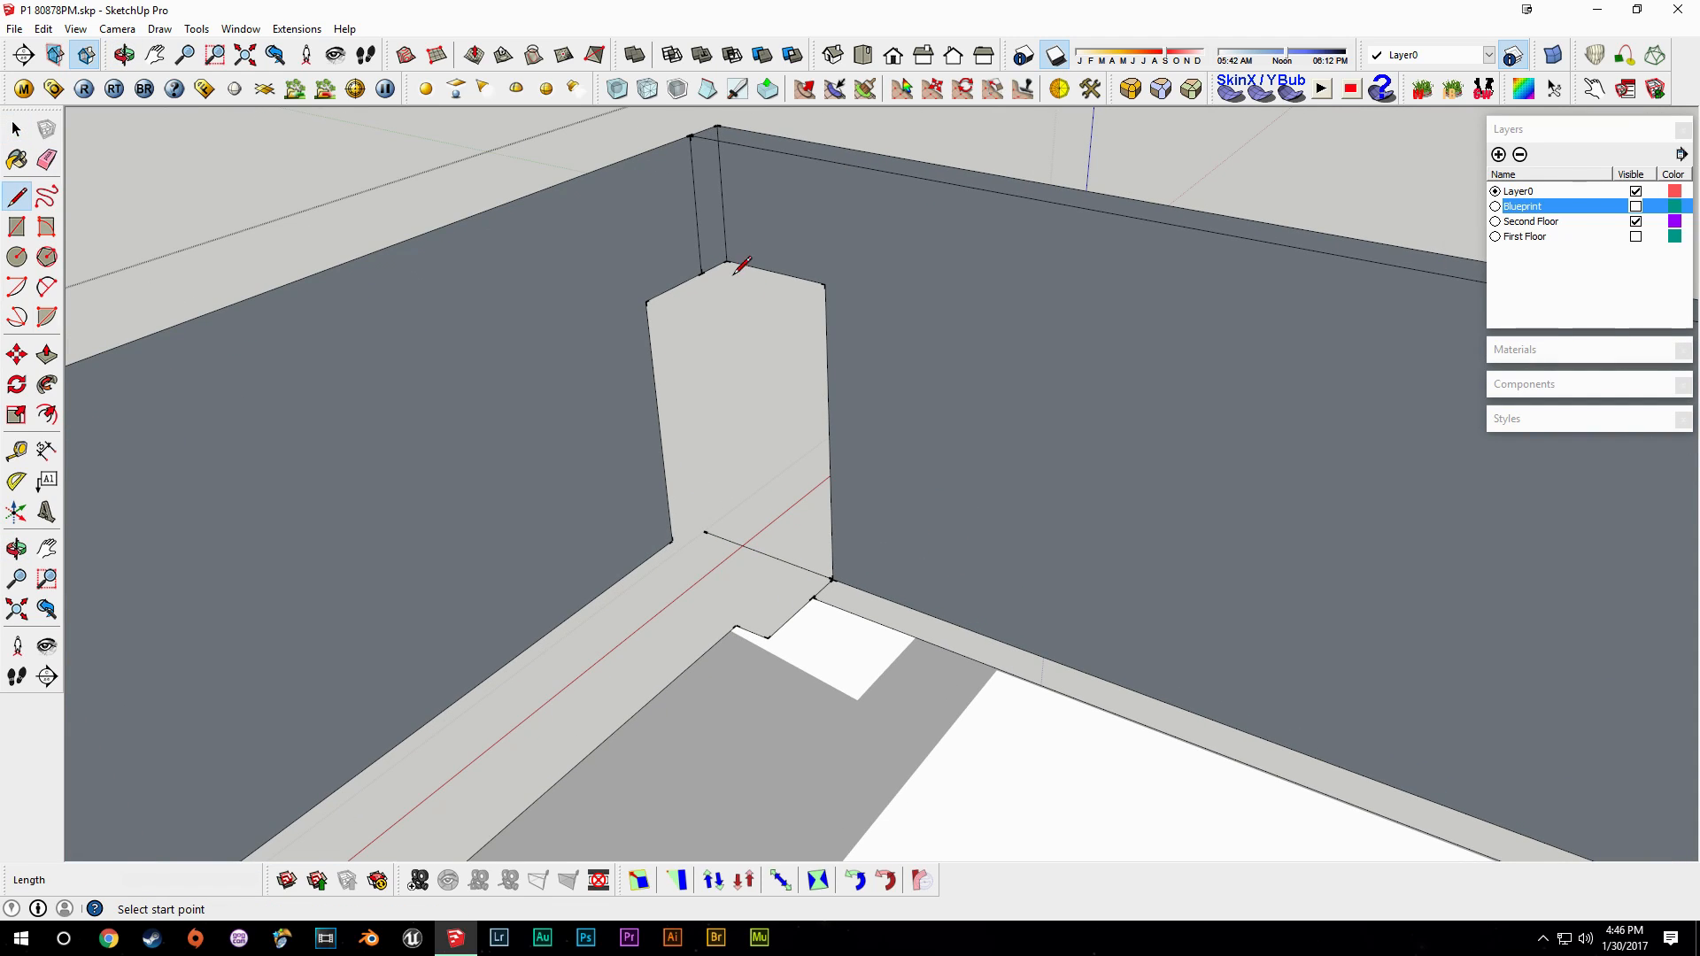
{"action": "left_click", "coordinate": [749, 595]}
{"action": "key", "text": "space"}
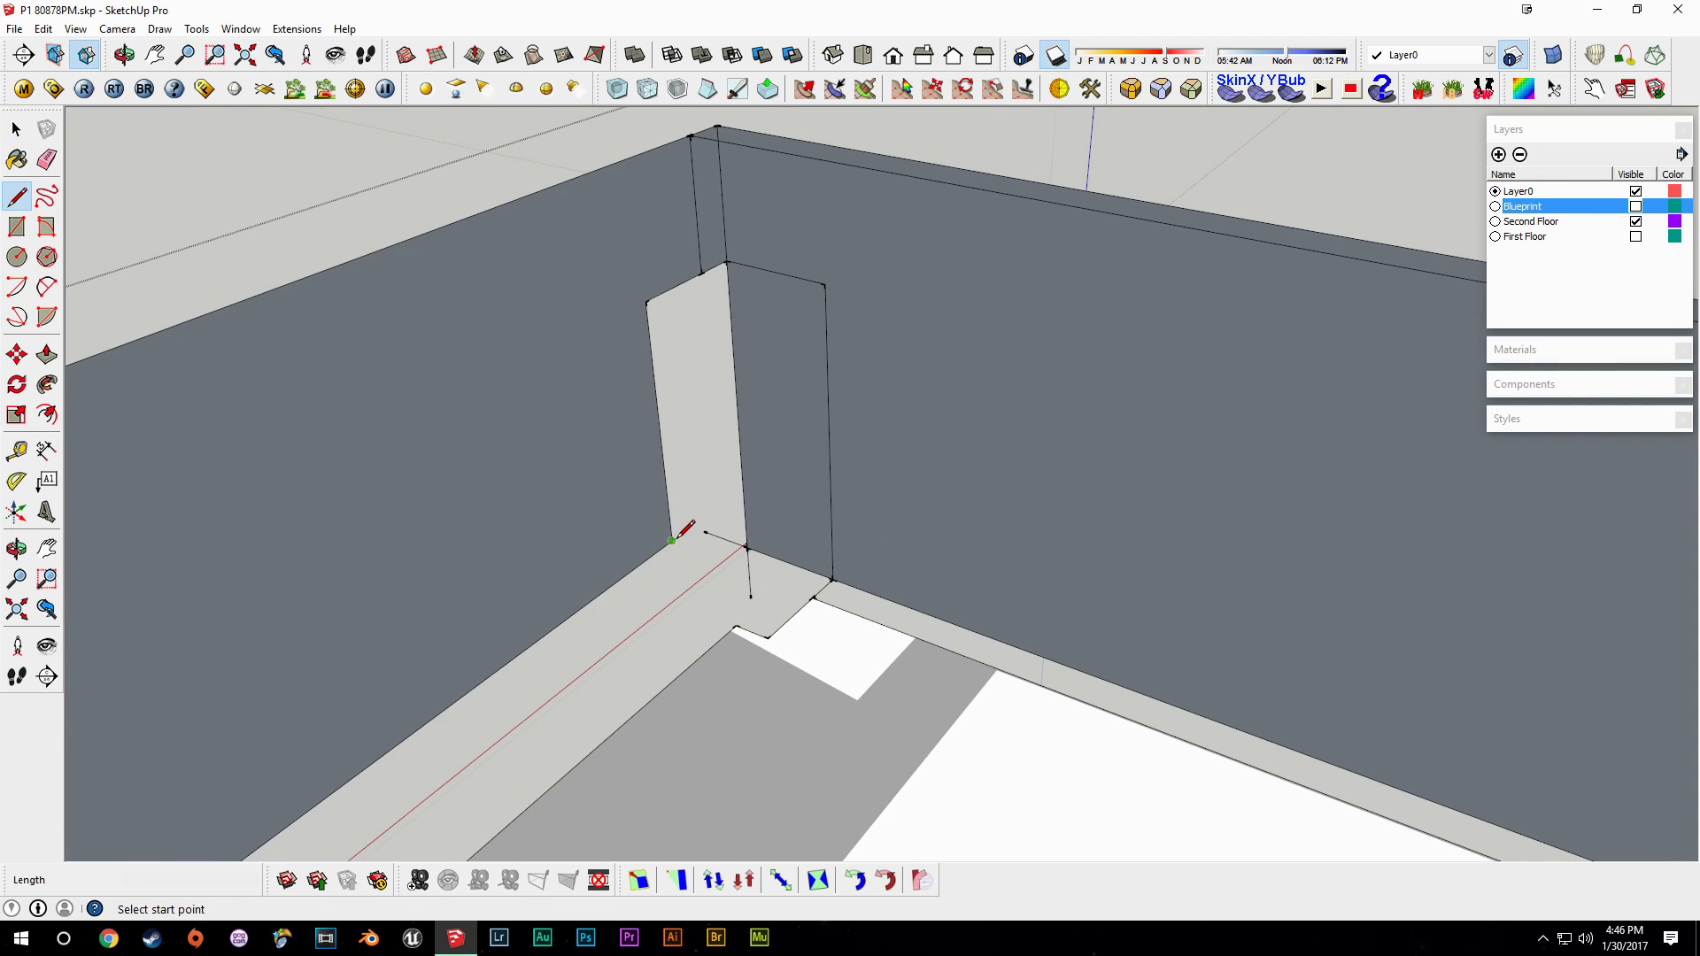
{"action": "left_click", "coordinate": [742, 492]}
{"action": "key", "text": "e"}
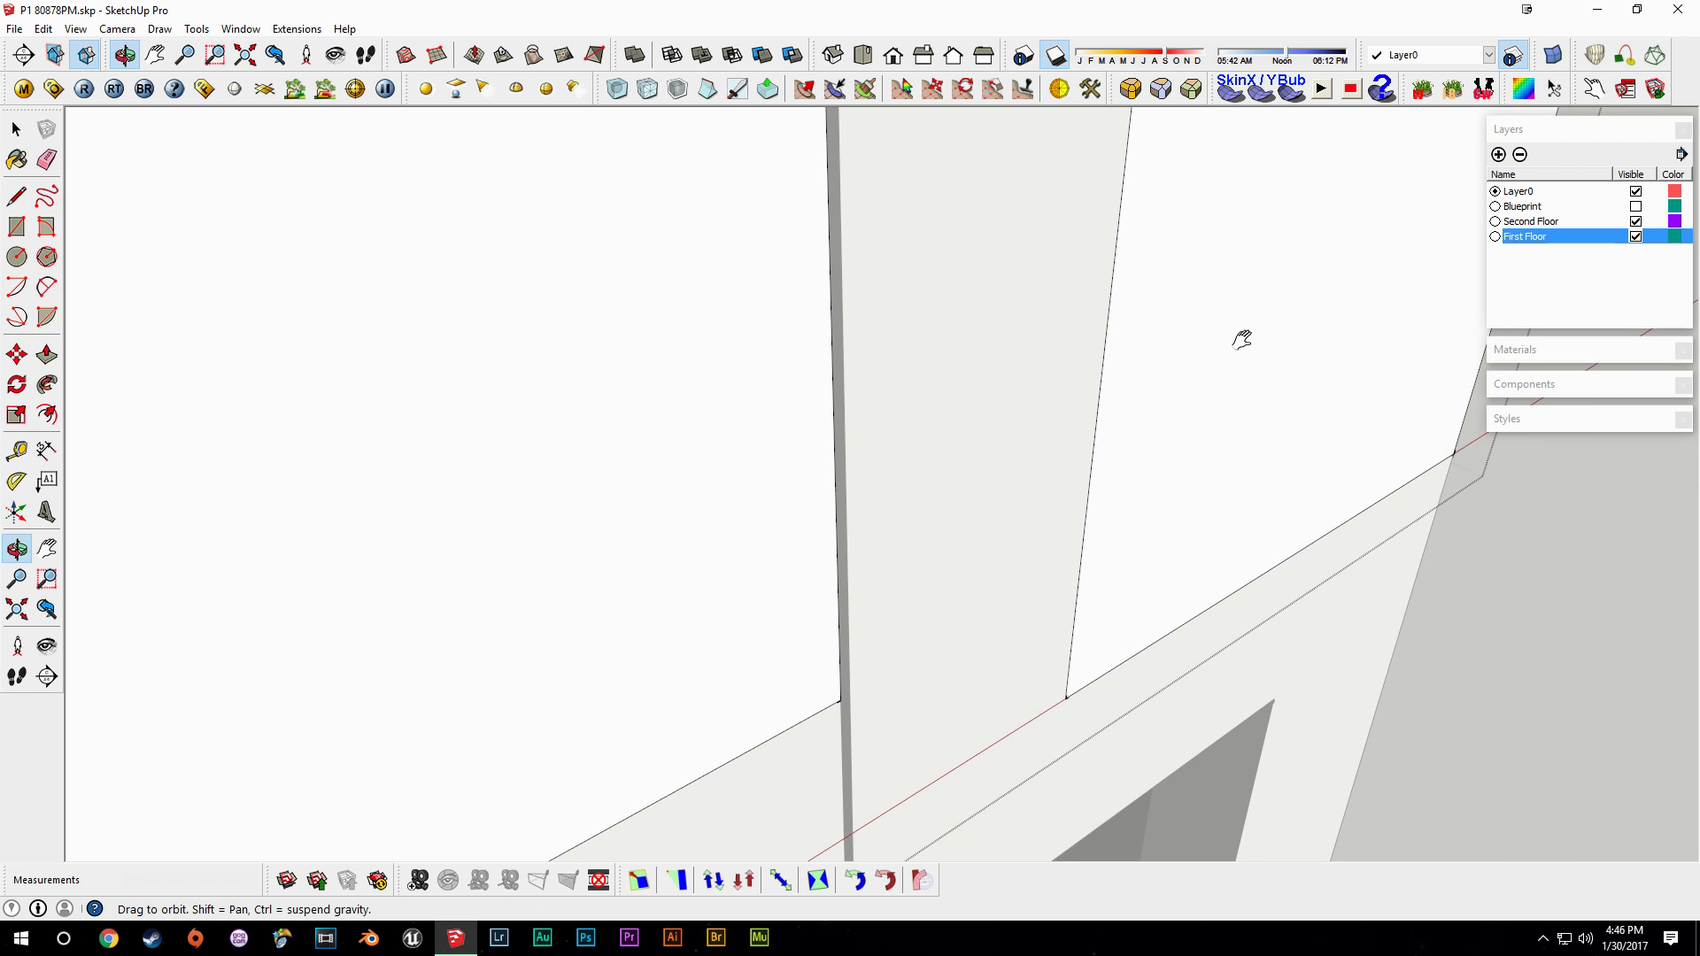
Close the middle pillar's opening in the second-floor front wall with a base line and erase the surplus edges around it.
{"action": "mouse_move", "coordinate": [1240, 339]}
{"action": "middle_mouse_down"}
{"action": "mouse_move", "coordinate": [1146, 471]}
{"action": "mouse_move", "coordinate": [1009, 474]}
{"action": "mouse_move", "coordinate": [905, 330]}
{"action": "middle_mouse_up"}
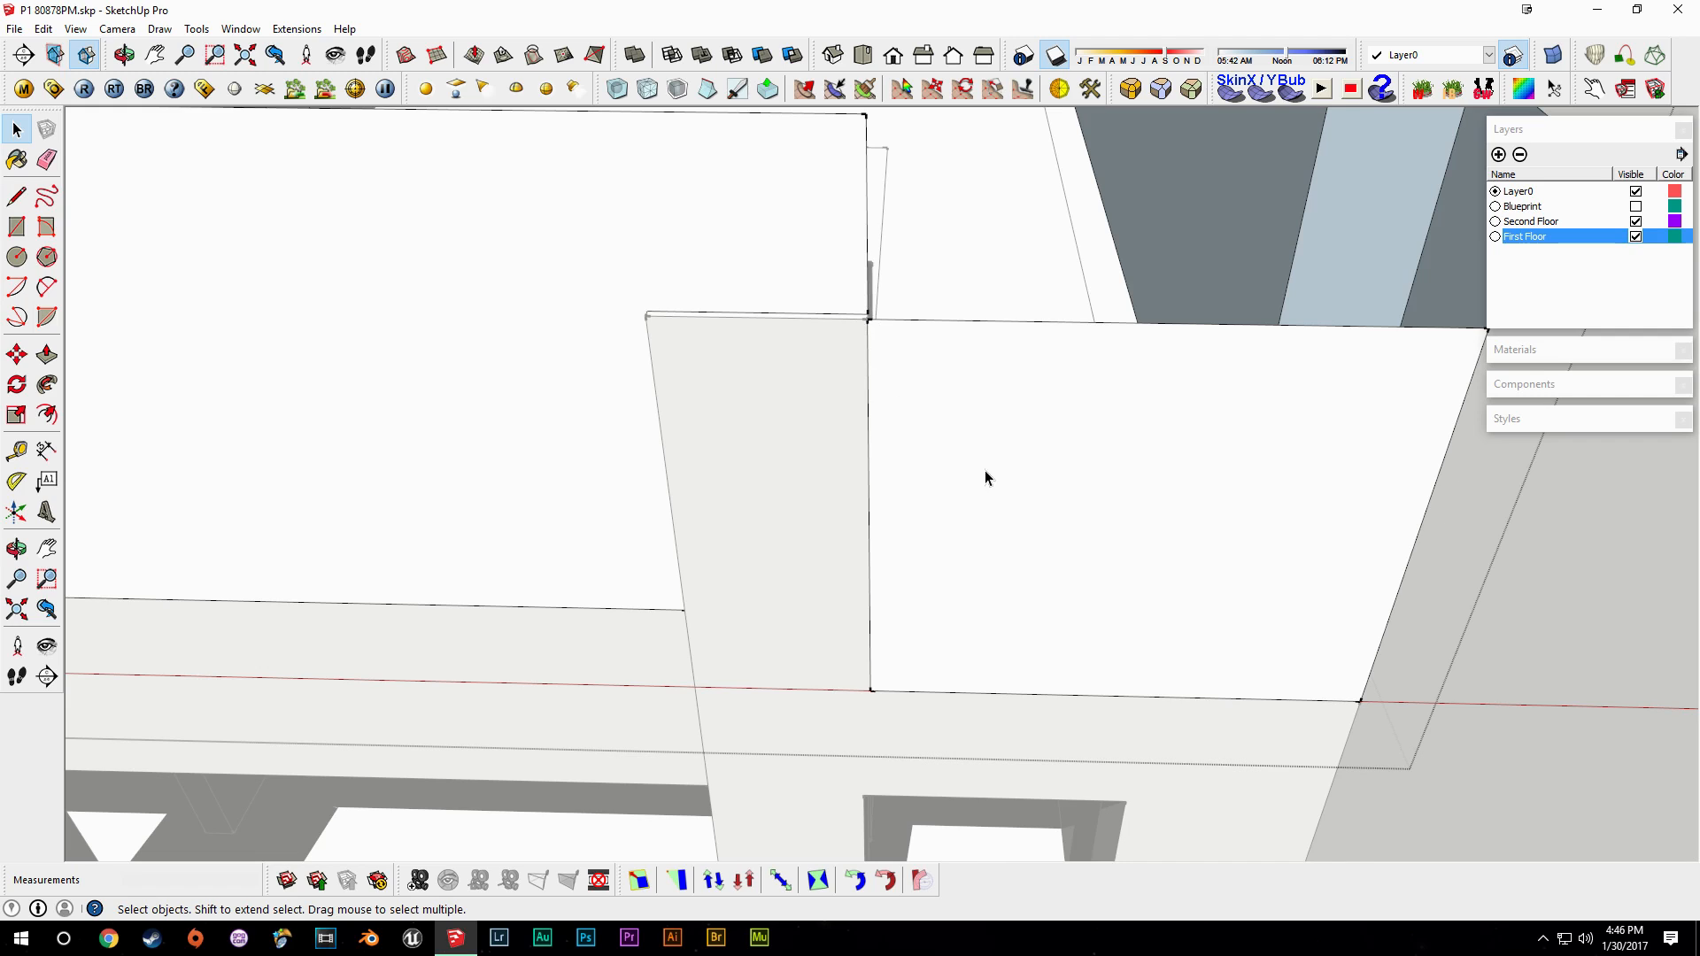
{"action": "middle_click_drag", "start_coordinate": [985, 476], "coordinate": [933, 506]}
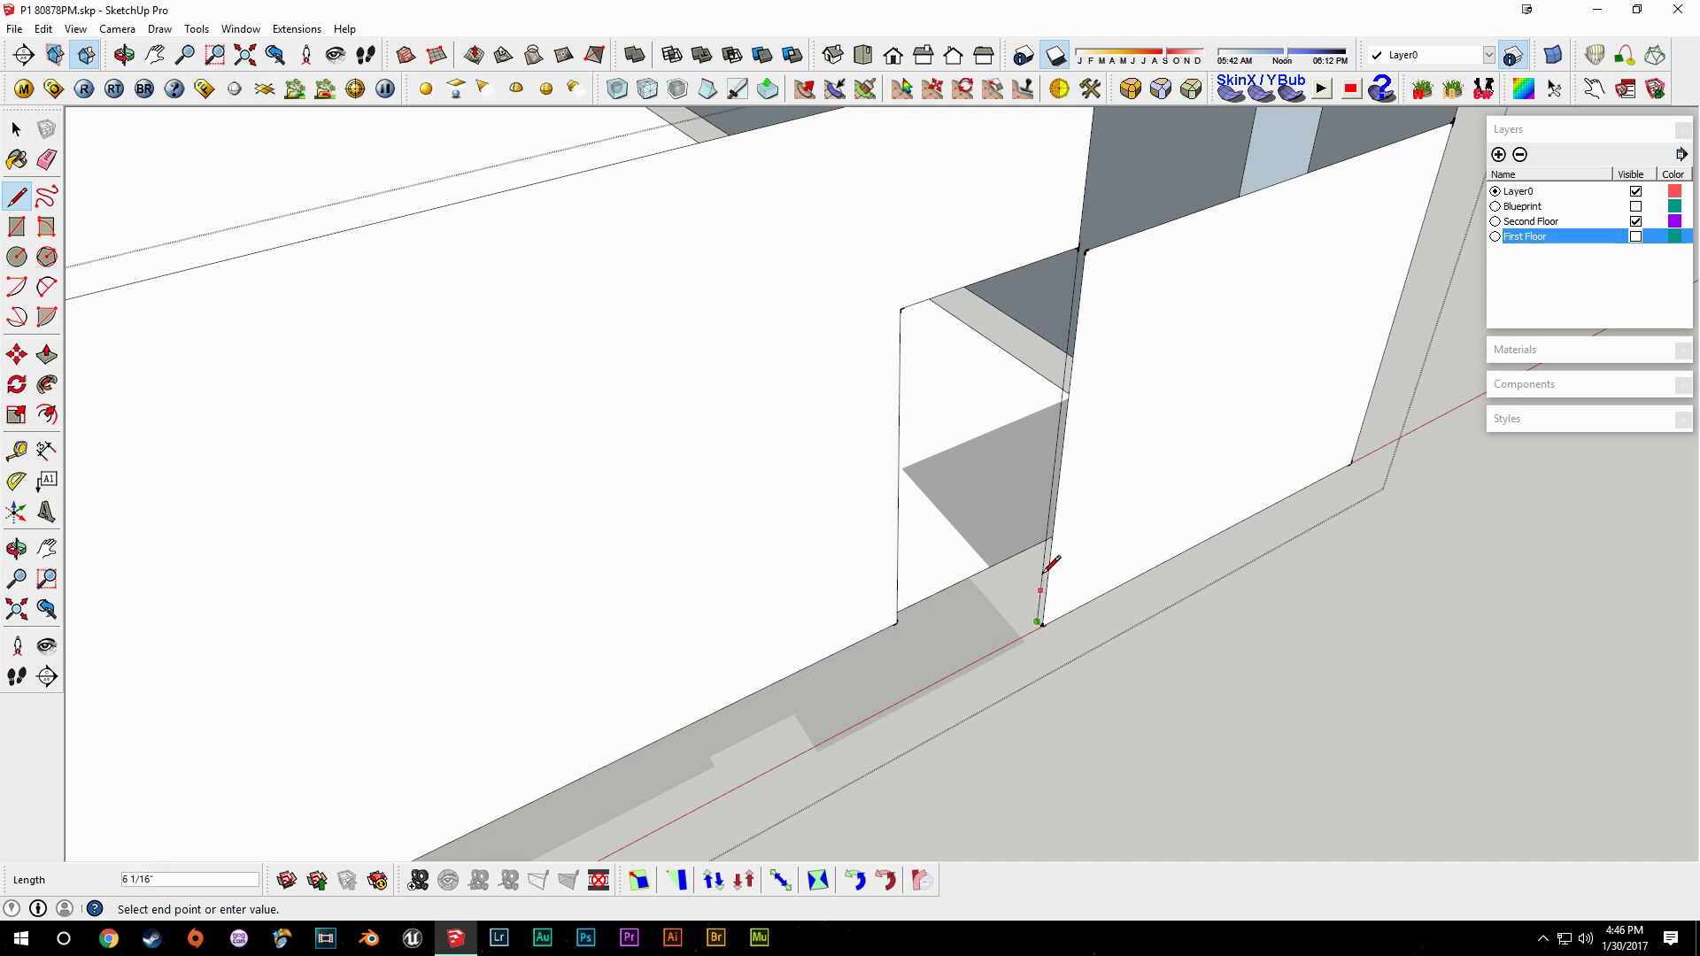
{"action": "key", "text": "space"}
{"action": "scroll", "coordinate": [1091, 563], "scroll_direction": "up", "scroll_amount": 2}
{"action": "key", "text": "l"}
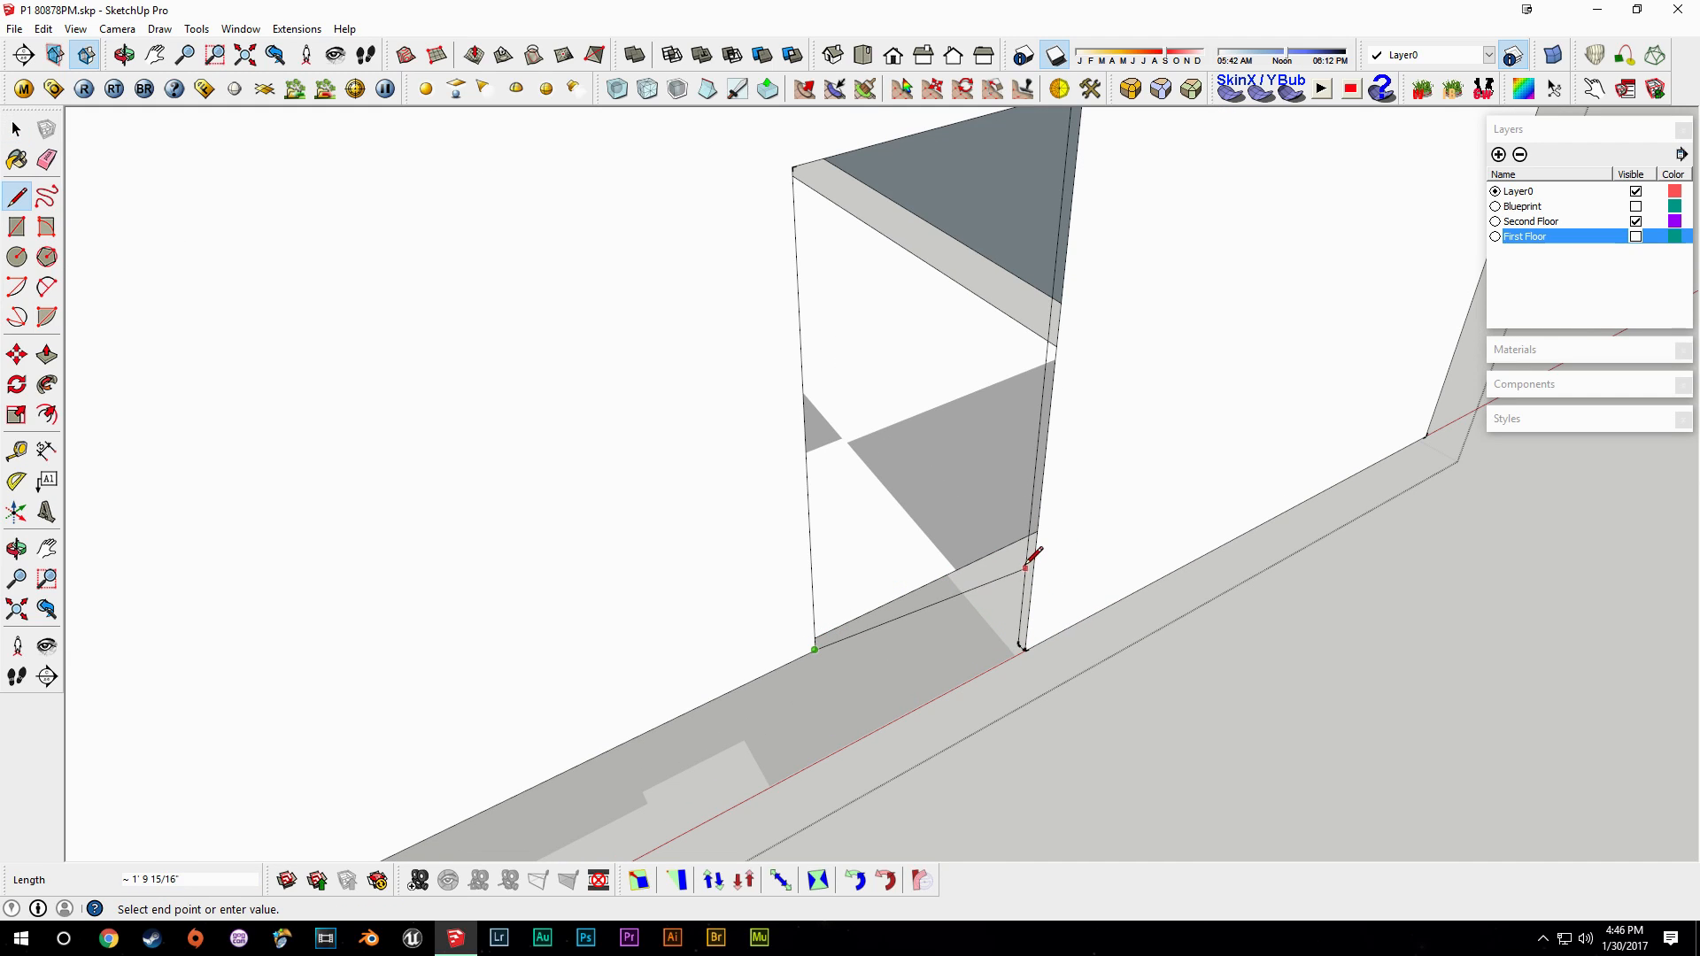
{"action": "left_click", "coordinate": [1030, 546]}
{"action": "key", "text": "e"}
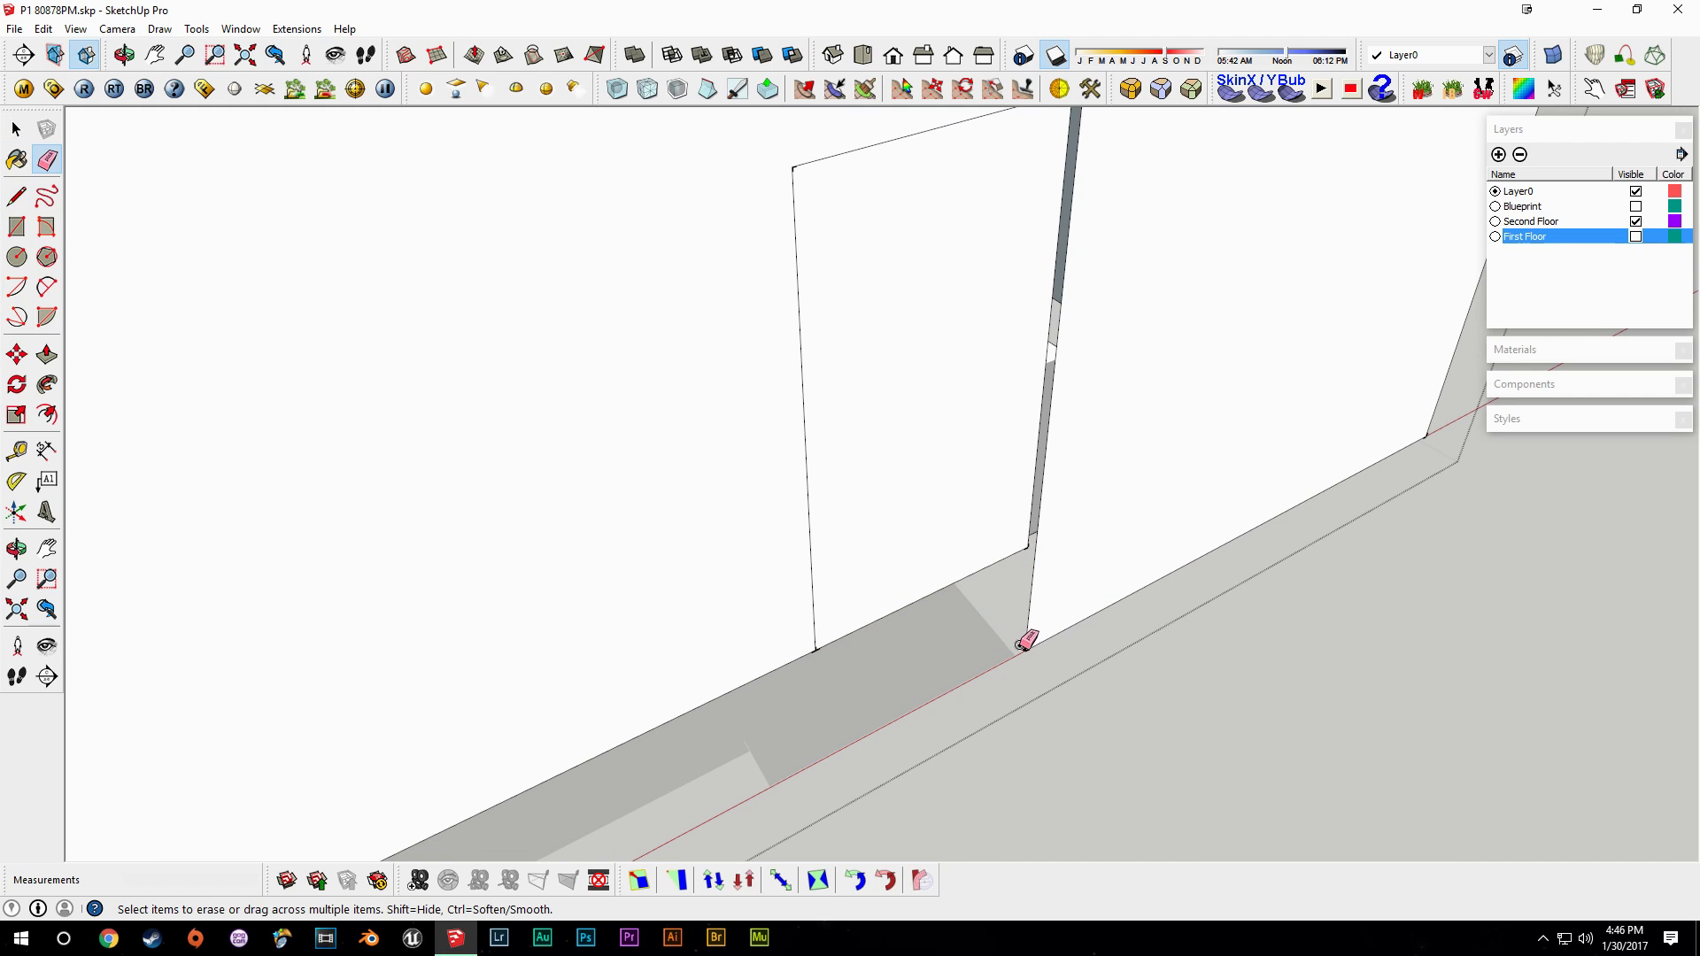
{"action": "scroll", "coordinate": [1060, 580], "scroll_direction": "down", "scroll_amount": 2}
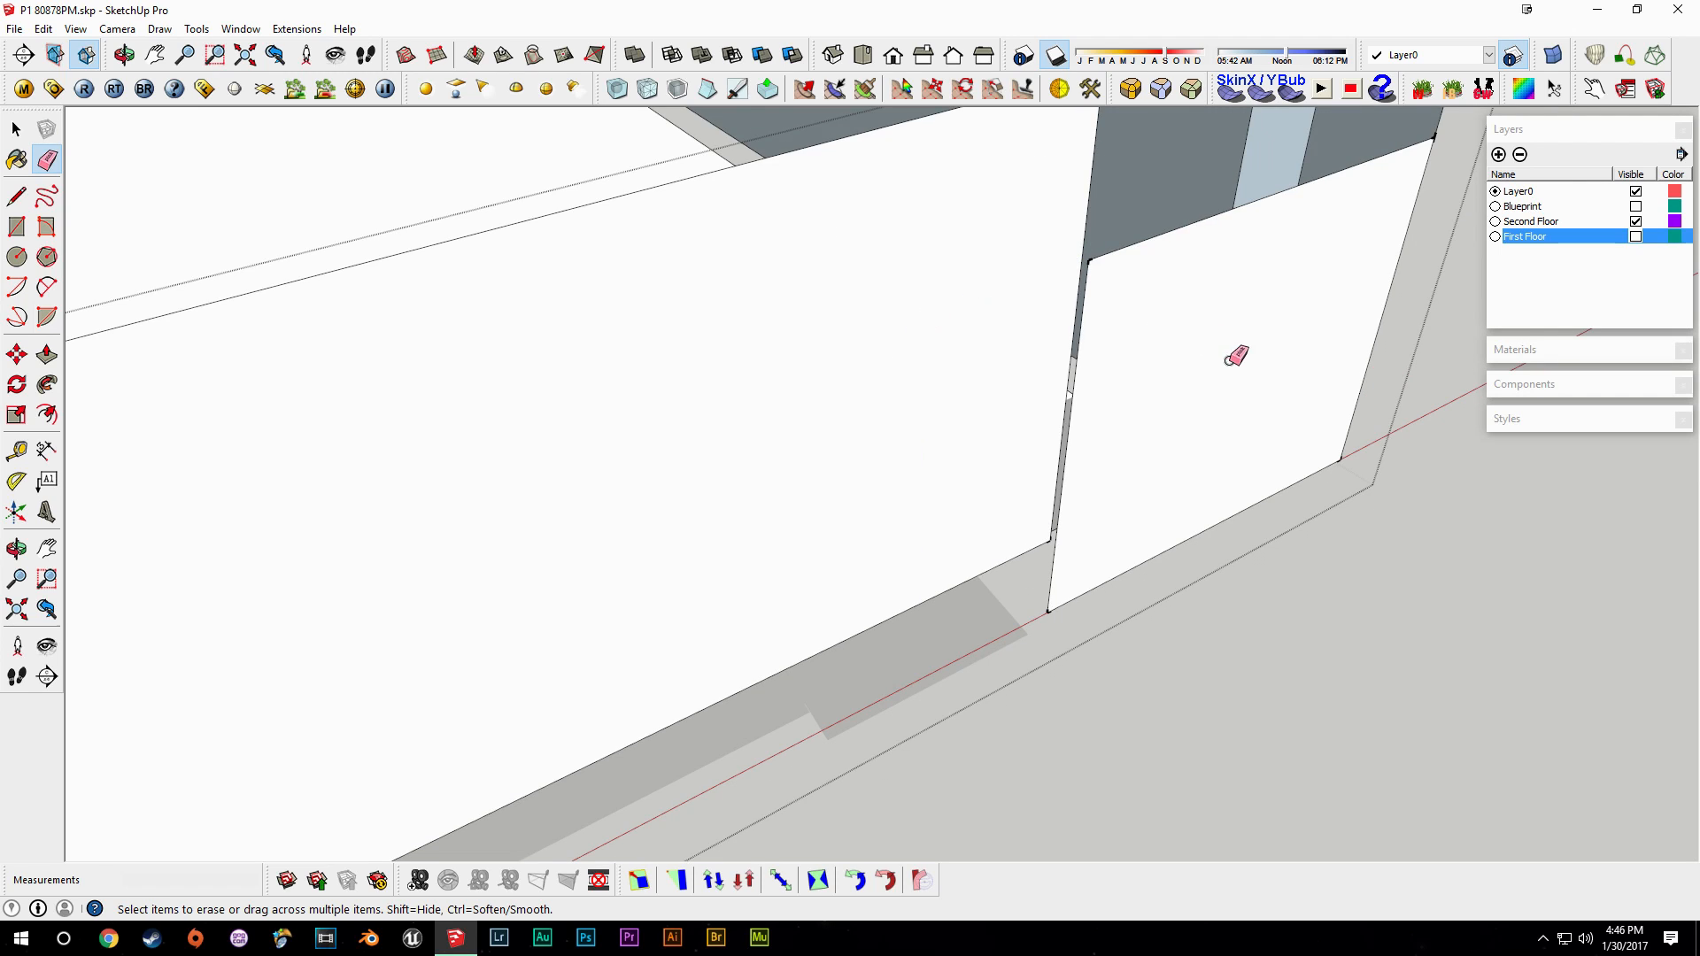
{"action": "scroll", "coordinate": [1184, 540], "scroll_direction": "down", "scroll_amount": 2}
Show the First Floor layer and draw a line across the middle front pillar's top in line with the second-floor wall.
{"action": "left_click", "coordinate": [1635, 237]}
{"action": "key", "text": "space"}
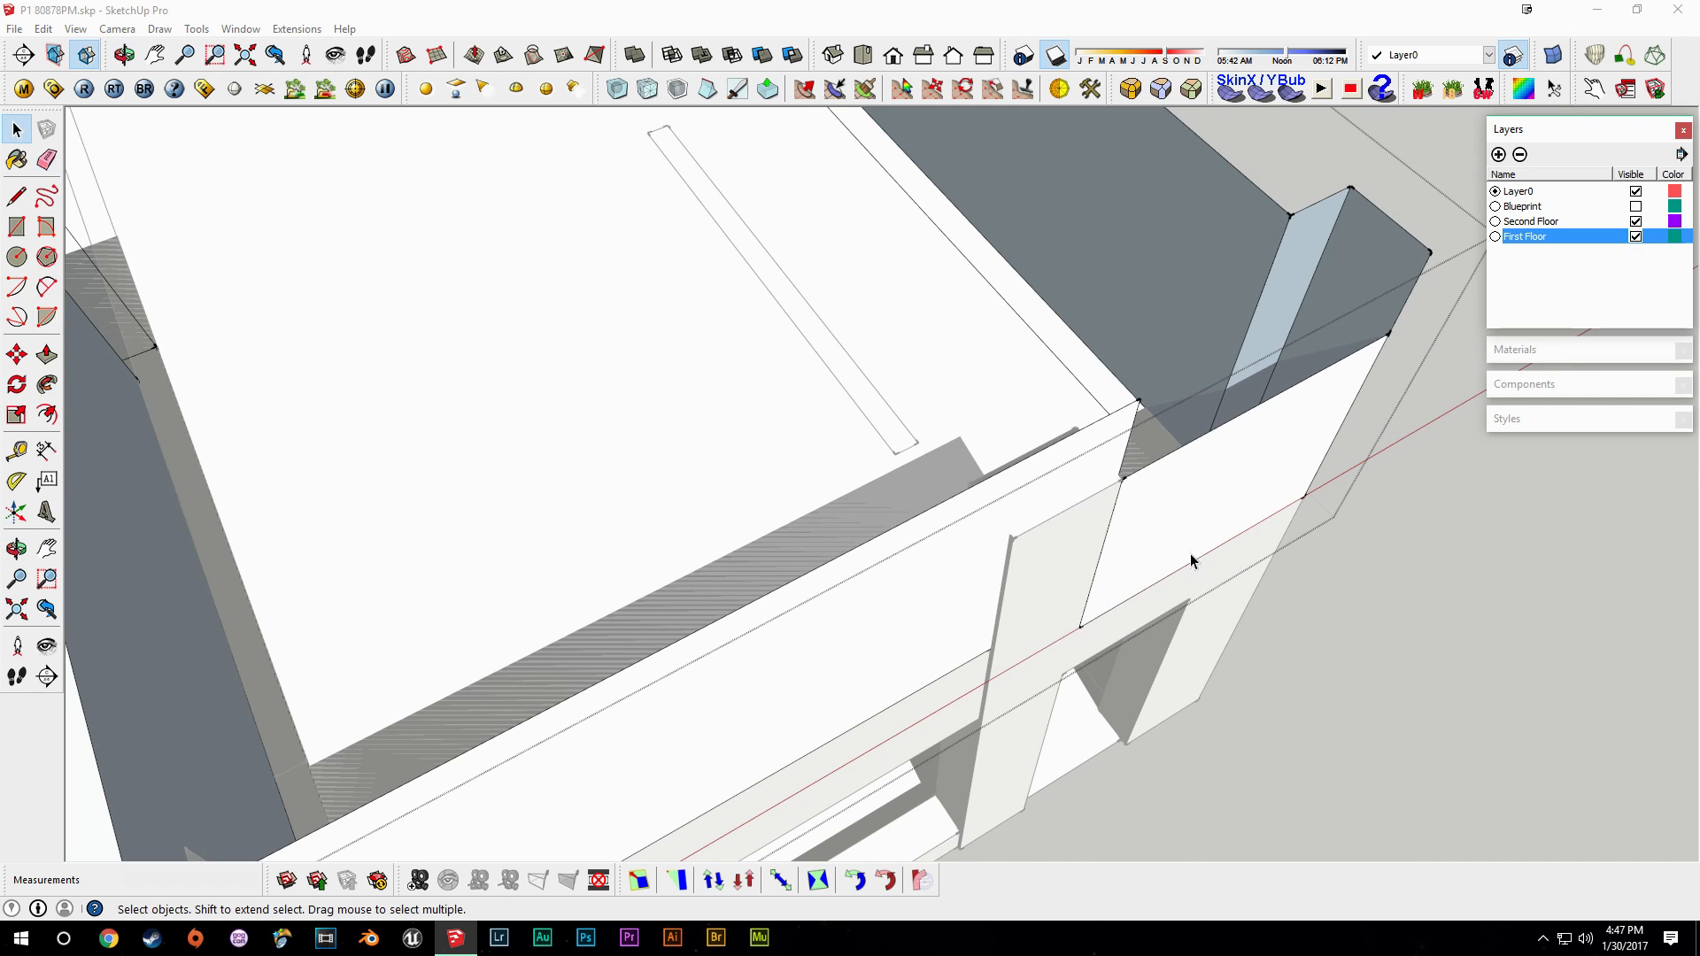
{"action": "scroll", "coordinate": [1066, 561], "scroll_direction": "up", "scroll_amount": 4}
{"action": "middle_click_drag", "start_coordinate": [999, 646], "coordinate": [1040, 655]}
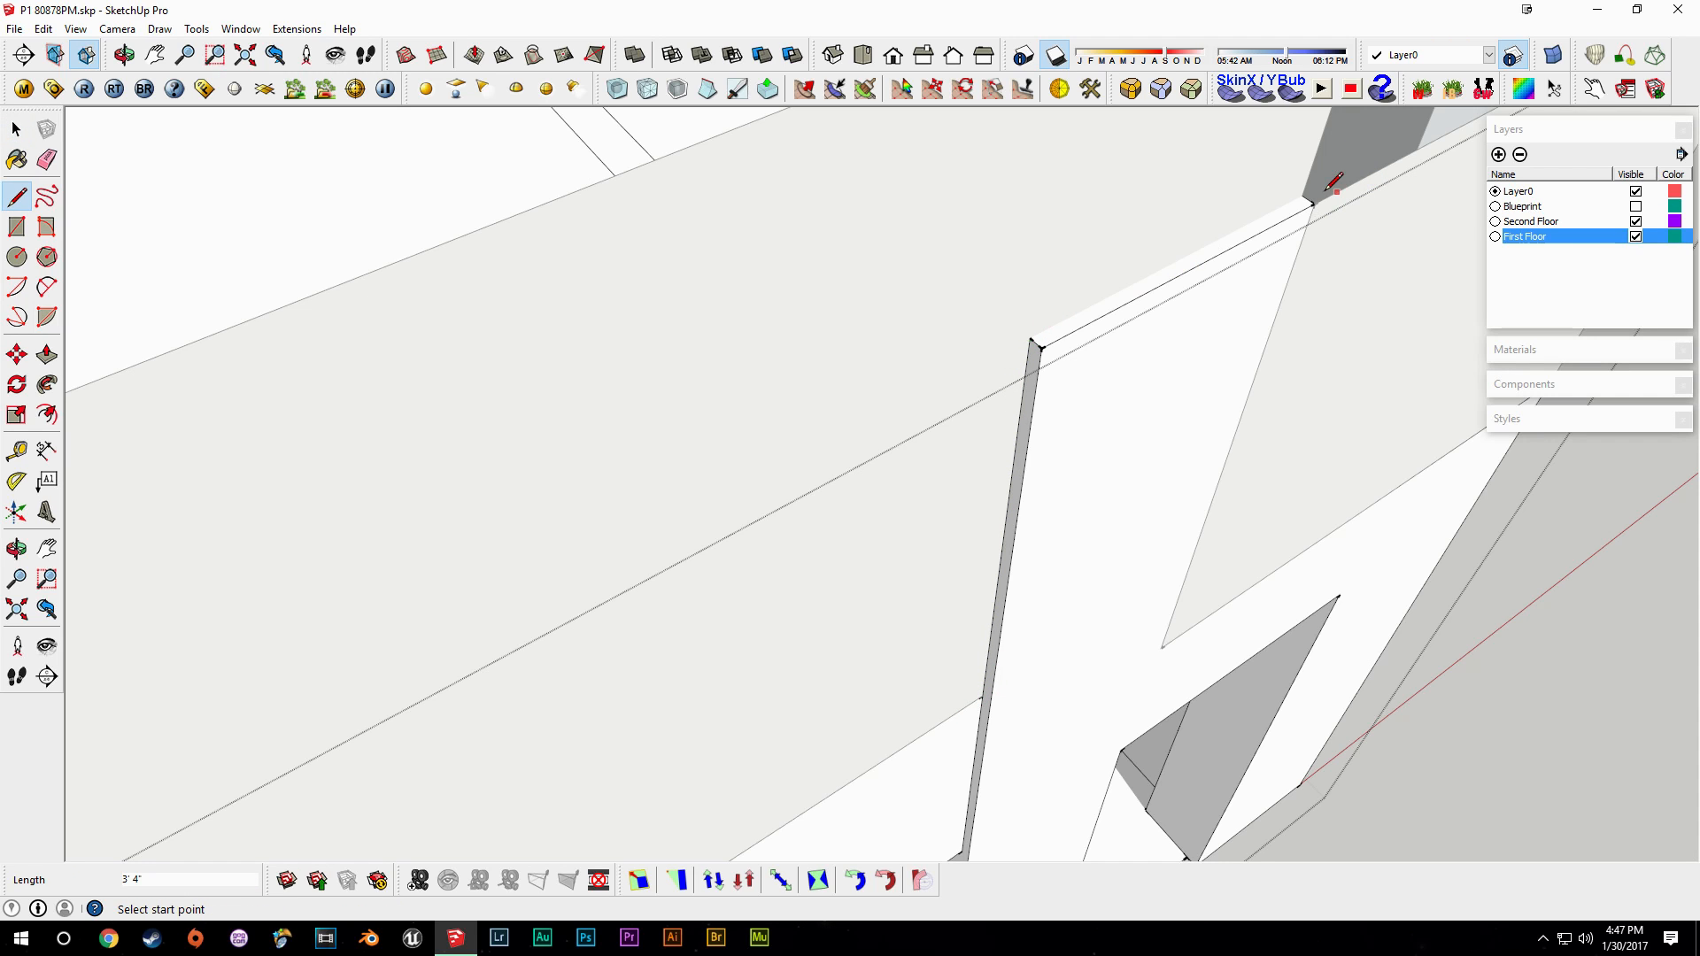
{"action": "key", "text": "space"}
Draw a line across the middle pillar's inner face at ledge height and erase unneeded edges.
{"action": "middle_click_drag", "start_coordinate": [1032, 335], "coordinate": [1147, 516]}
{"action": "middle_click_drag", "start_coordinate": [1098, 589], "coordinate": [754, 659]}
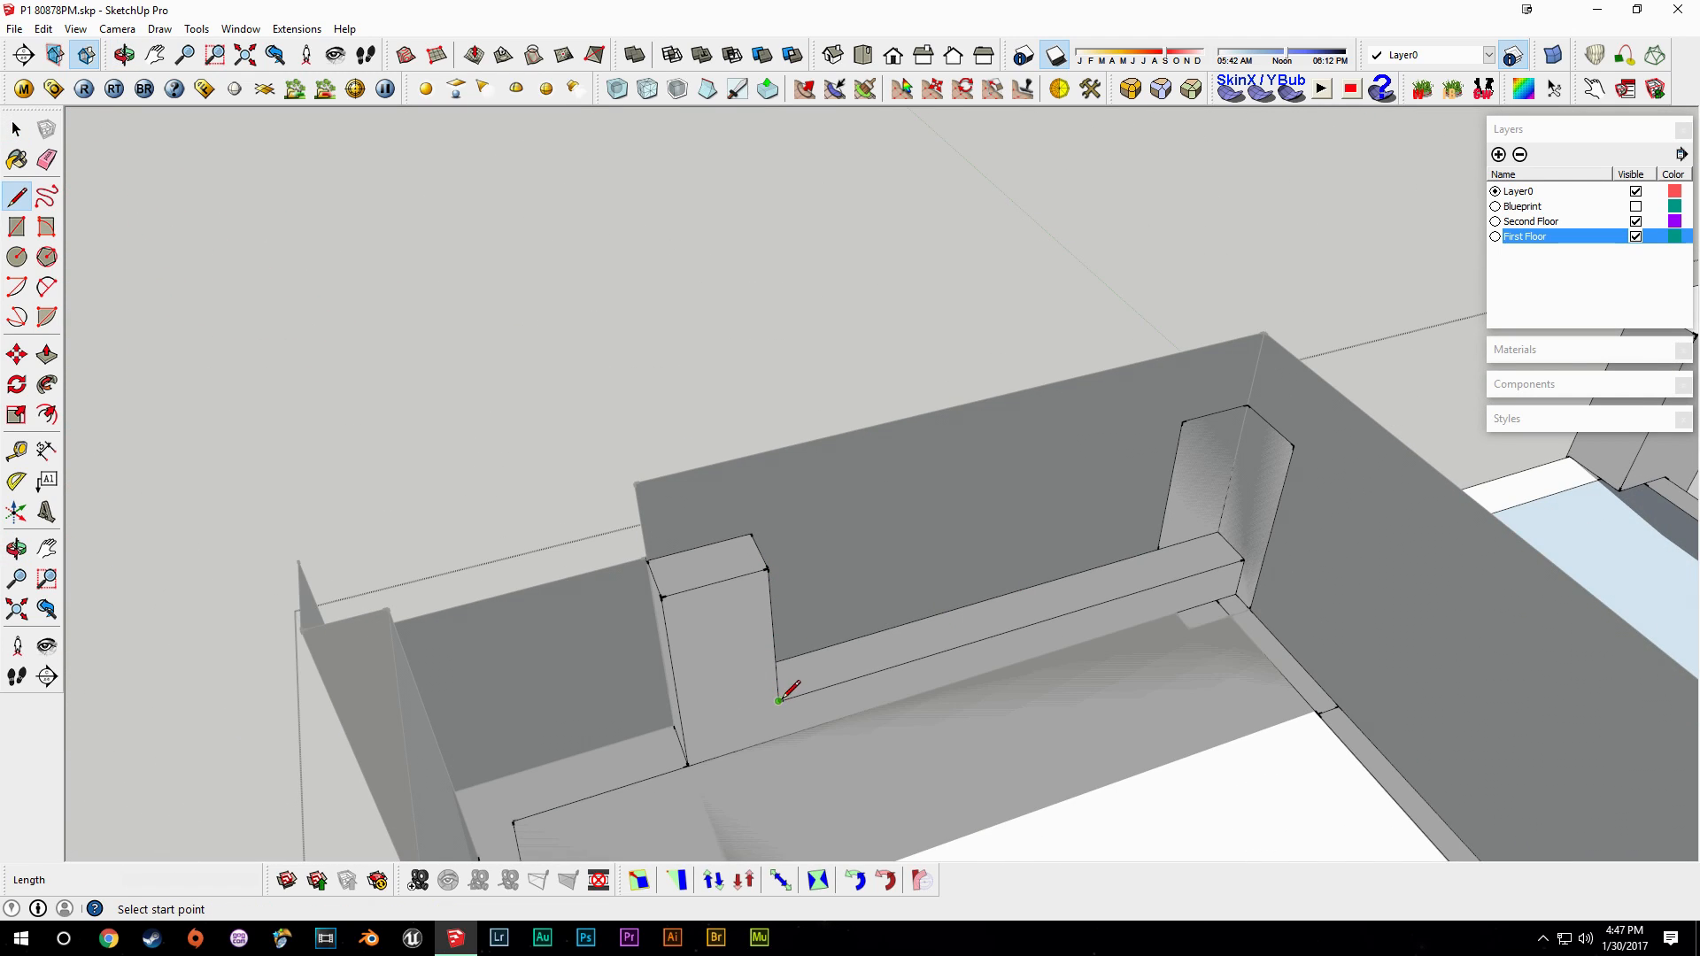
{"action": "key", "text": "space"}
{"action": "middle_click_drag", "start_coordinate": [653, 723], "coordinate": [626, 758]}
{"action": "middle_click_drag", "start_coordinate": [698, 704], "coordinate": [767, 694]}
{"action": "key", "text": "e"}
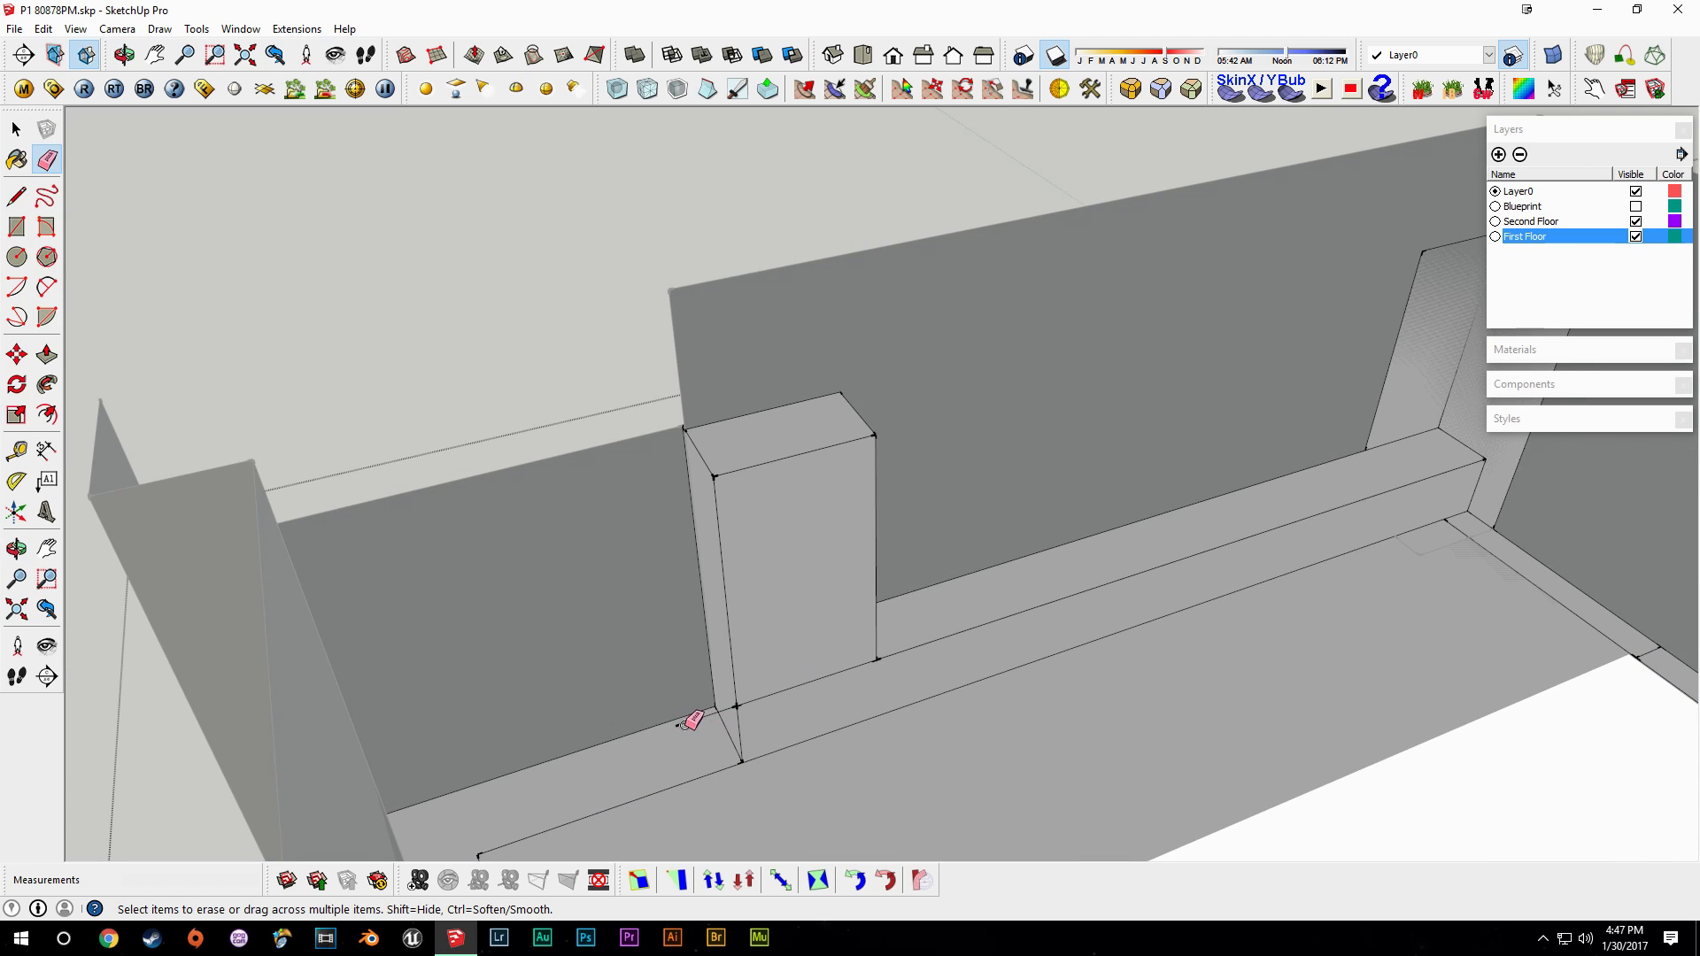
Cut the middle pillar's inner section down to ledge height with Push/Pull.
{"action": "middle_click_drag", "start_coordinate": [832, 625], "coordinate": [858, 629]}
{"action": "key", "text": "p"}
{"action": "left_click_drag", "start_coordinate": [797, 611], "coordinate": [833, 425]}
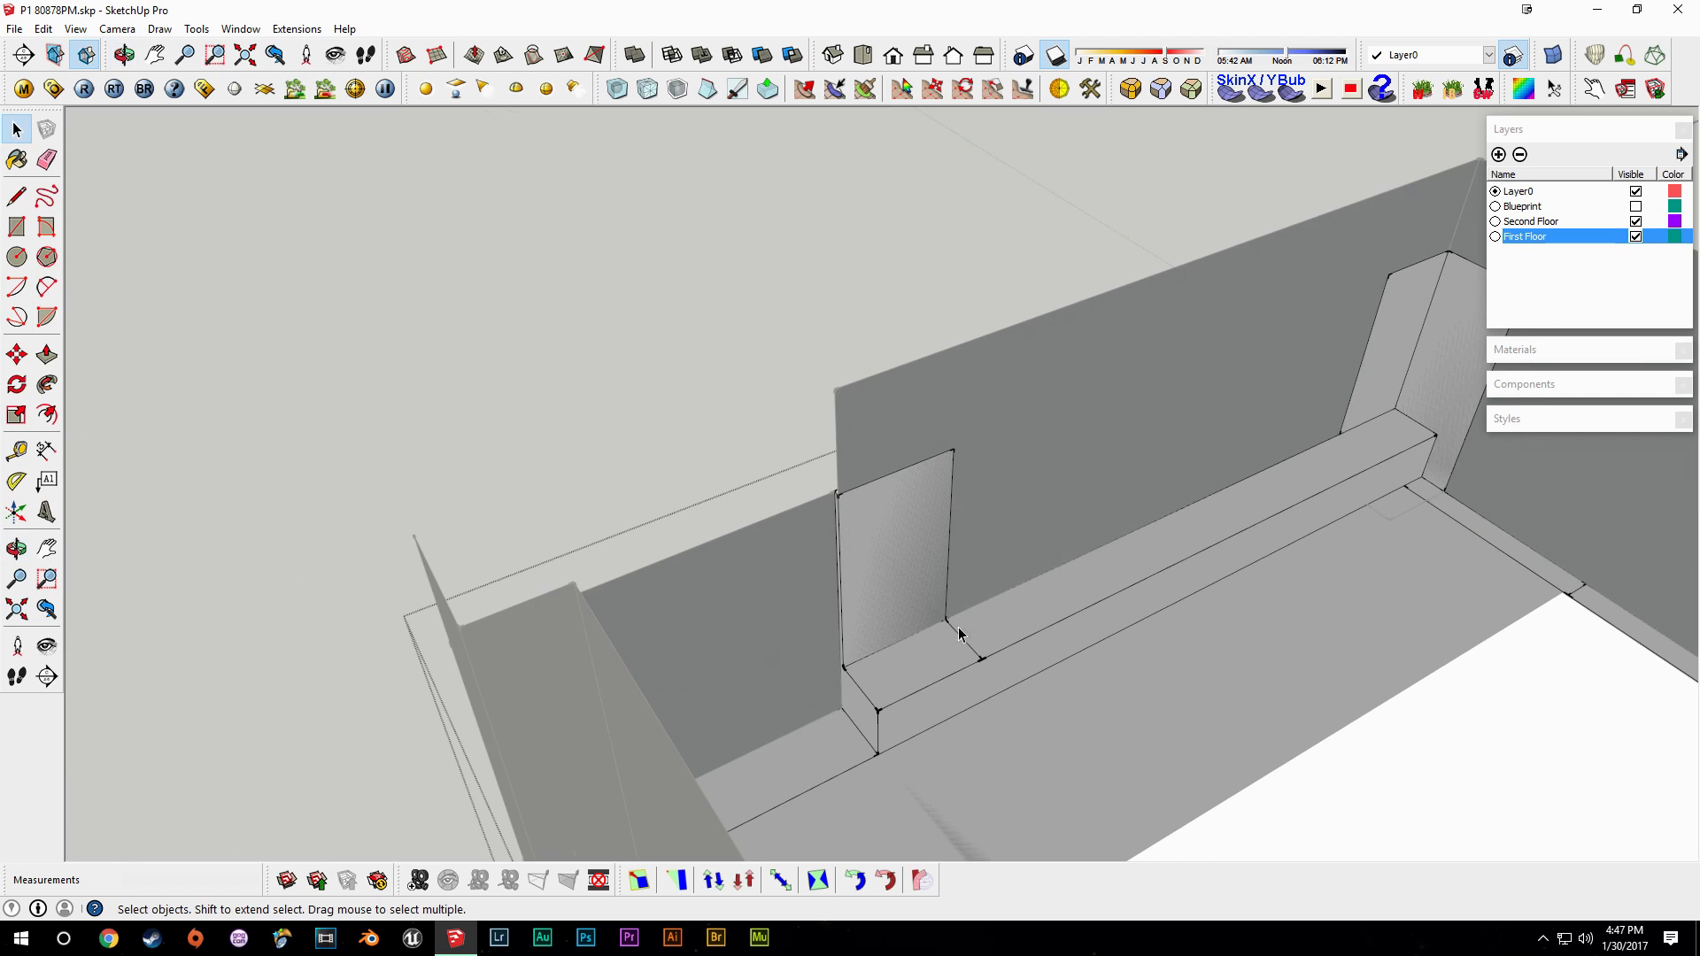
Erase the leftover edges on the ledge and the pillar outline at the inner corner of the second-floor walls.
{"action": "key", "text": "e"}
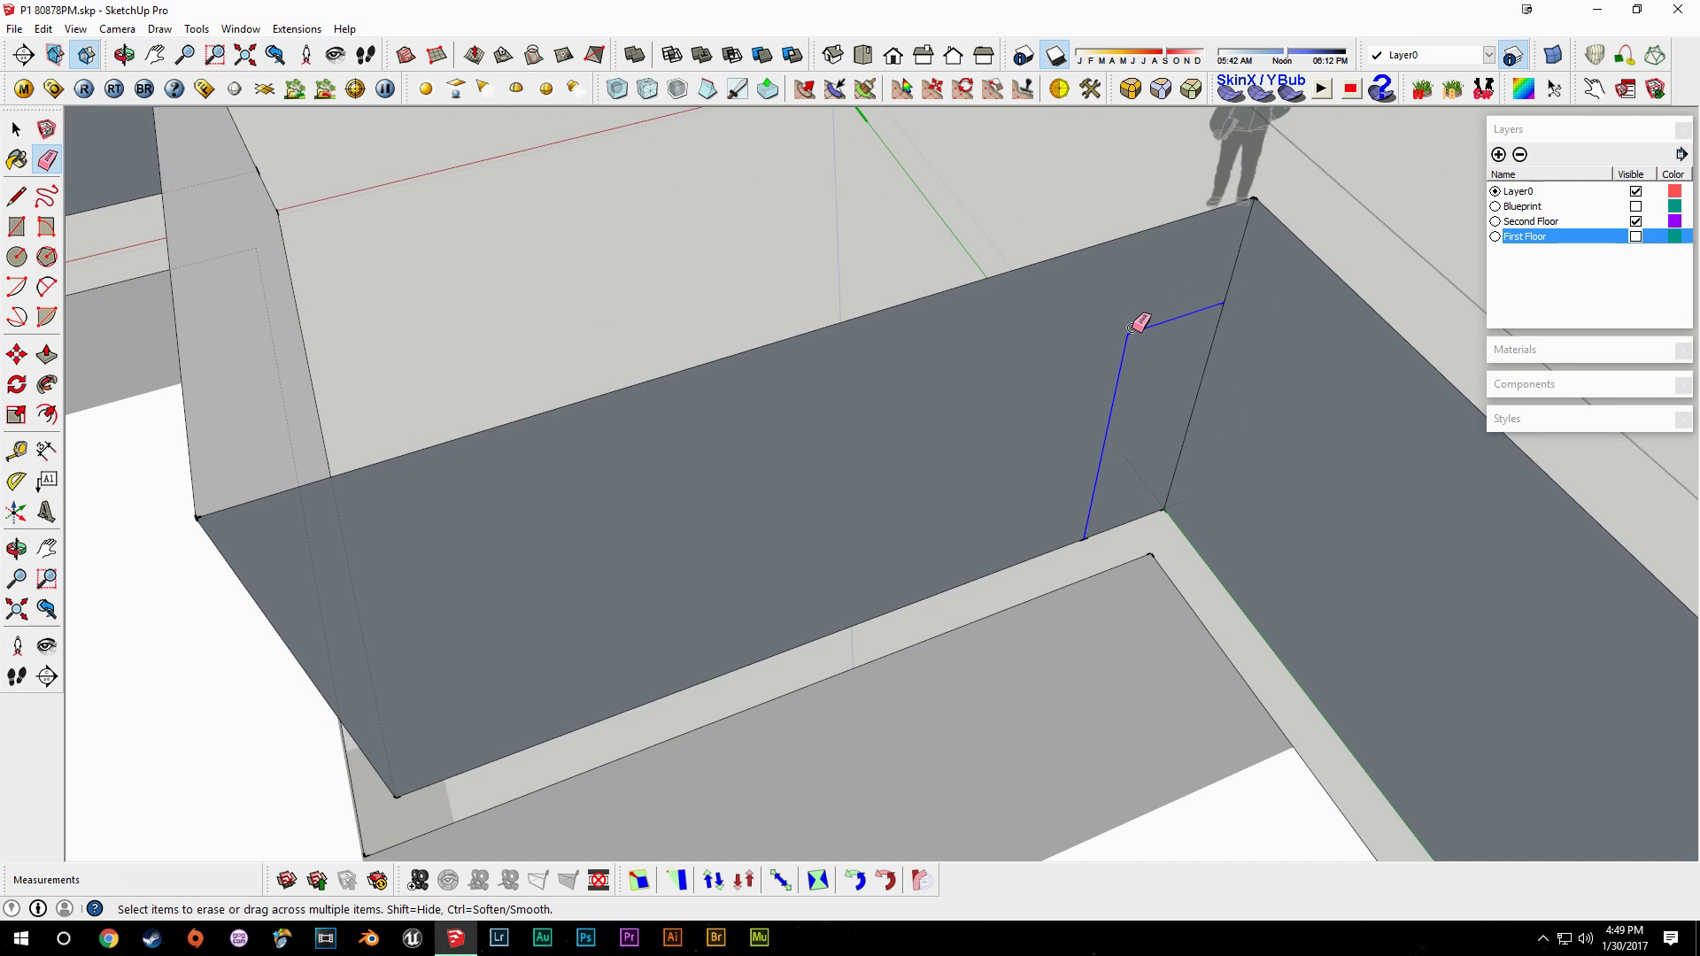
{"action": "middle_click_drag", "start_coordinate": [1107, 552], "coordinate": [1059, 584]}
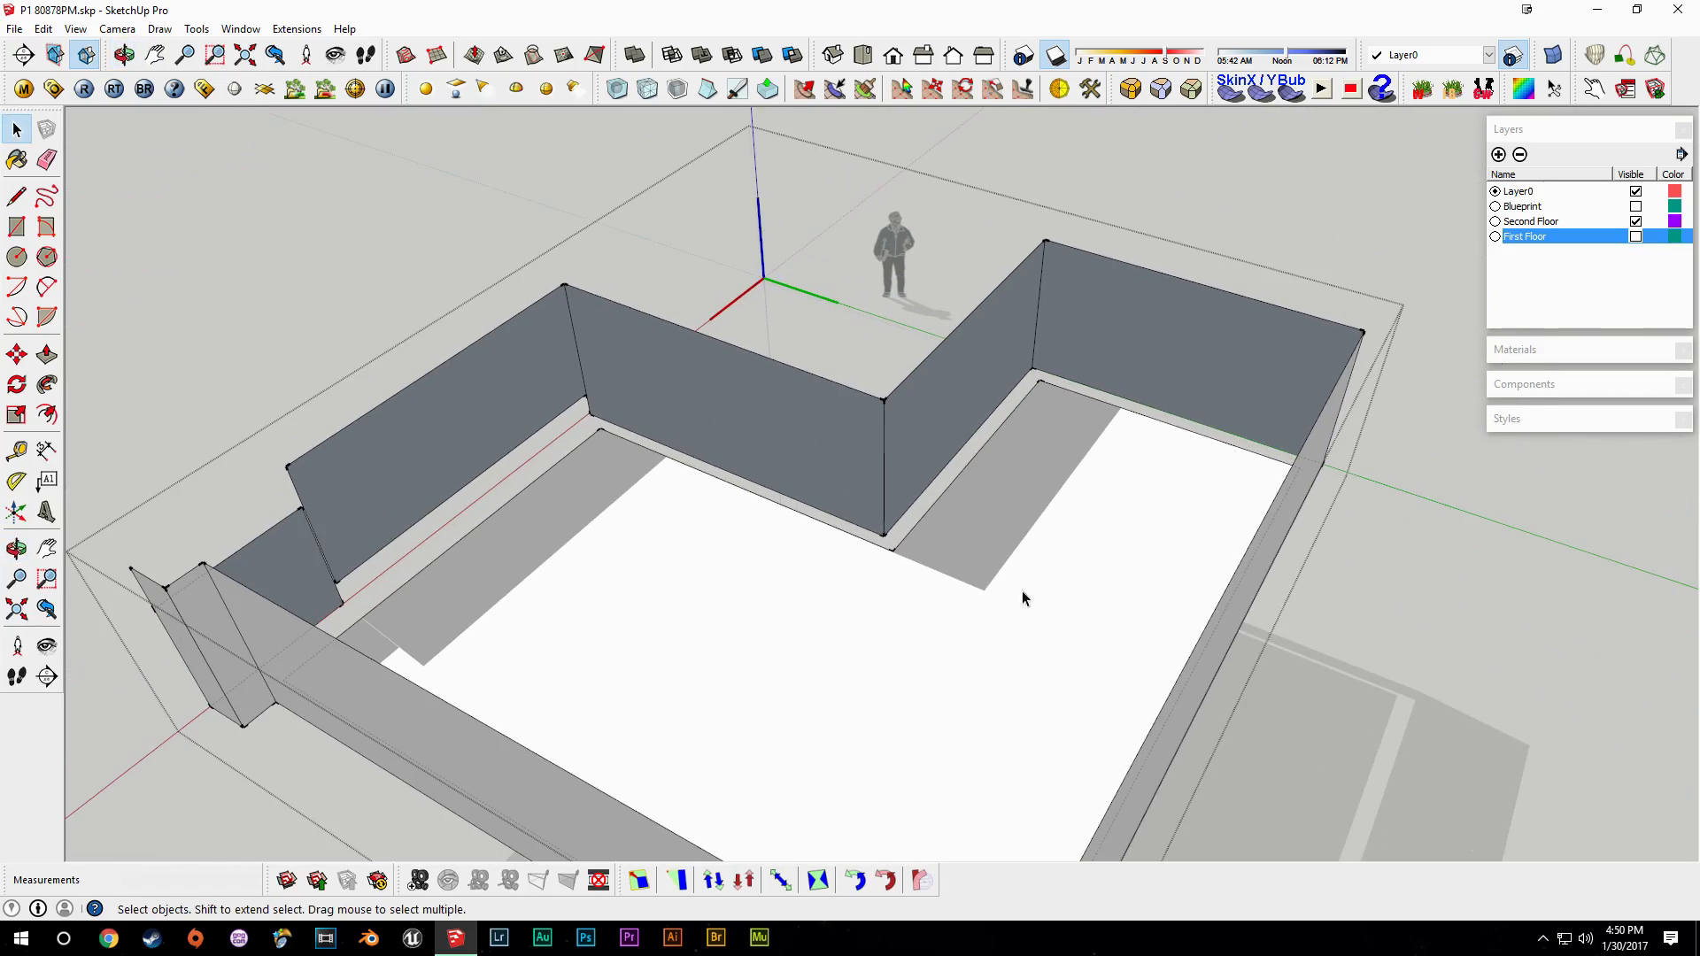
Pull the inset second-floor floor face up to the wall tops and delete the resulting top face, leaving inner walls.
{"action": "key", "text": "p"}
{"action": "middle_click_drag", "start_coordinate": [943, 559], "coordinate": [1154, 545]}
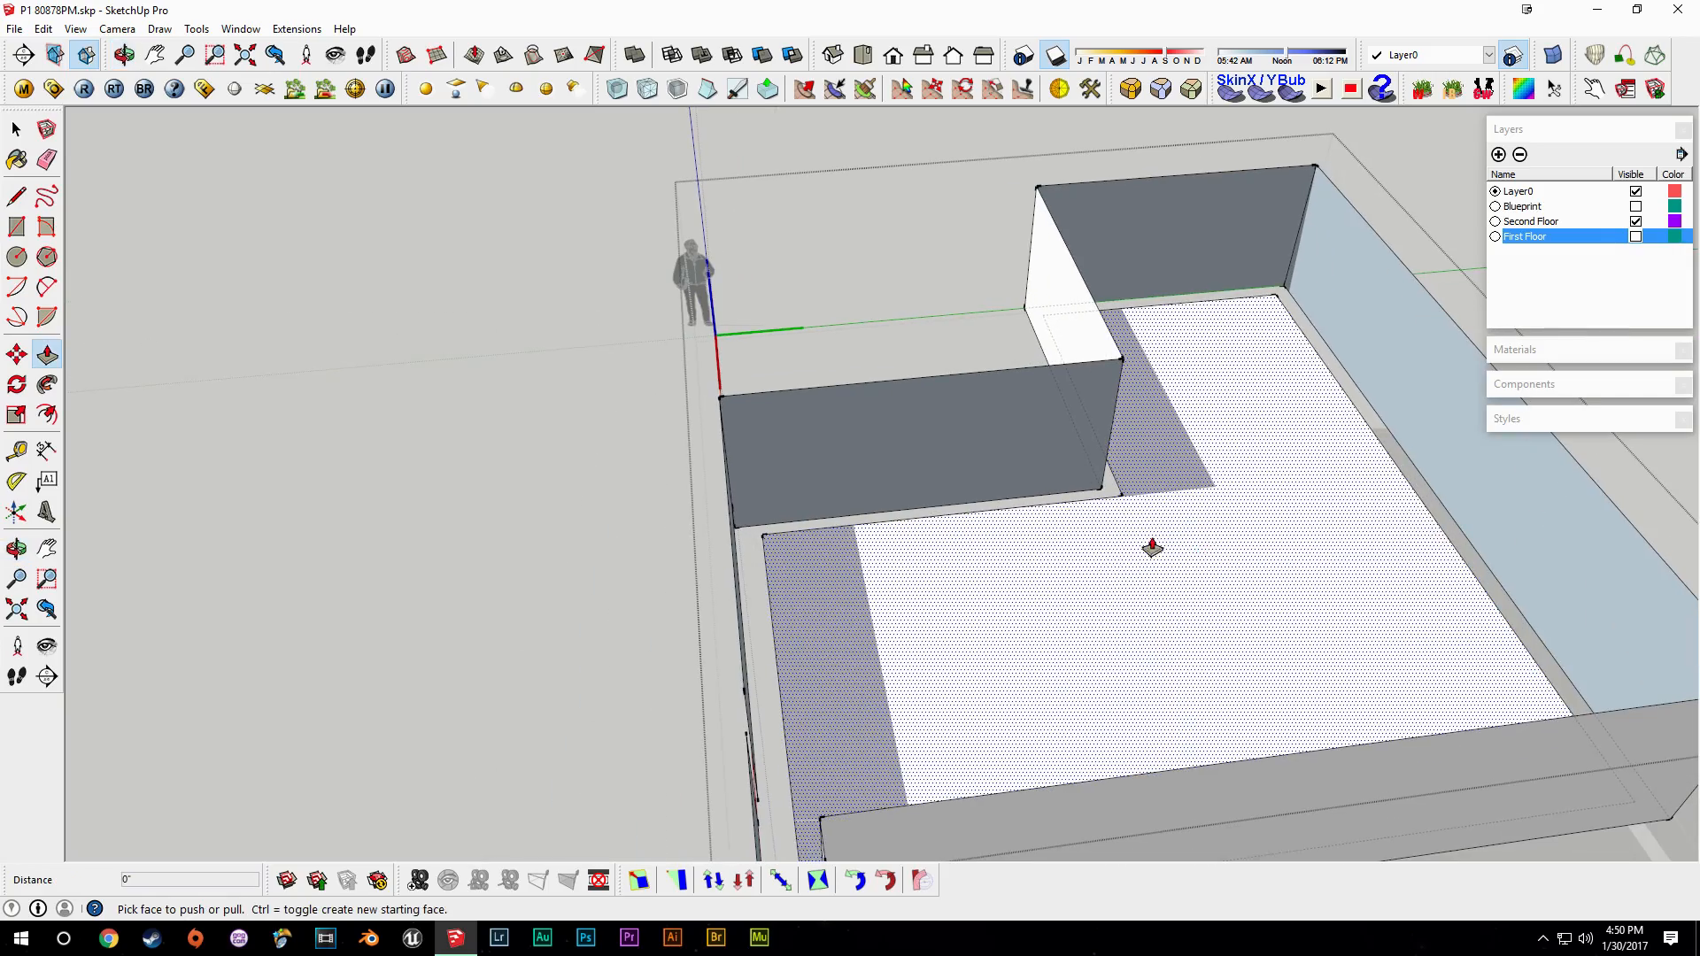
{"action": "left_click", "coordinate": [1153, 544]}
{"action": "left_click", "coordinate": [723, 438]}
{"action": "middle_click_drag", "start_coordinate": [965, 509], "coordinate": [858, 425]}
{"action": "key", "text": "space"}
{"action": "left_click", "coordinate": [1131, 452]}
{"action": "key", "text": "Delete"}
Reverse the inner wall faces and the floor face of the second floor so their front sides face the rooms.
{"action": "left_click", "coordinate": [863, 440]}
{"action": "key", "text": "r"}
{"action": "left_click", "coordinate": [935, 483]}
{"action": "key", "text": "r"}
{"action": "left_click", "coordinate": [620, 338]}
{"action": "key", "text": "r"}
{"action": "left_click", "coordinate": [712, 514]}
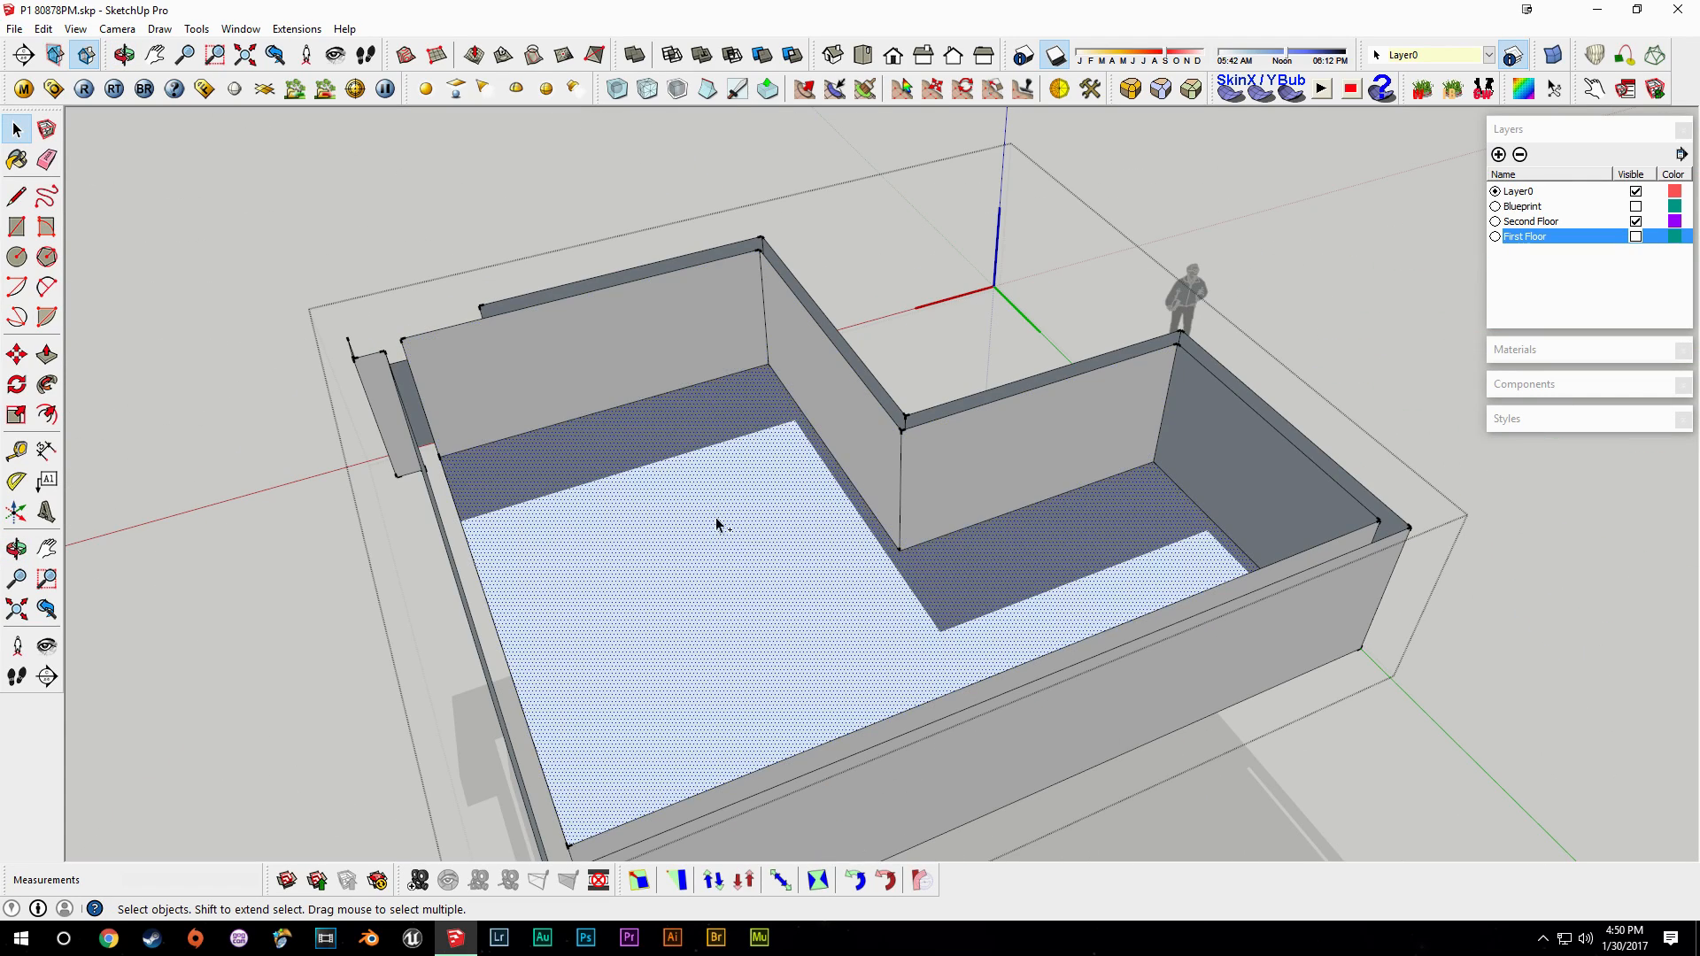
{"action": "key", "text": "r"}
{"action": "left_click", "coordinate": [1206, 436]}
Show the First Floor layer and inspect how the second-floor walls and floor sit on the first floor.
{"action": "middle_click_drag", "start_coordinate": [1206, 437], "coordinate": [776, 429]}
{"action": "scroll", "coordinate": [850, 462], "scroll_direction": "up", "scroll_amount": 3}
{"action": "middle_click_drag", "start_coordinate": [1086, 574], "coordinate": [1055, 428]}
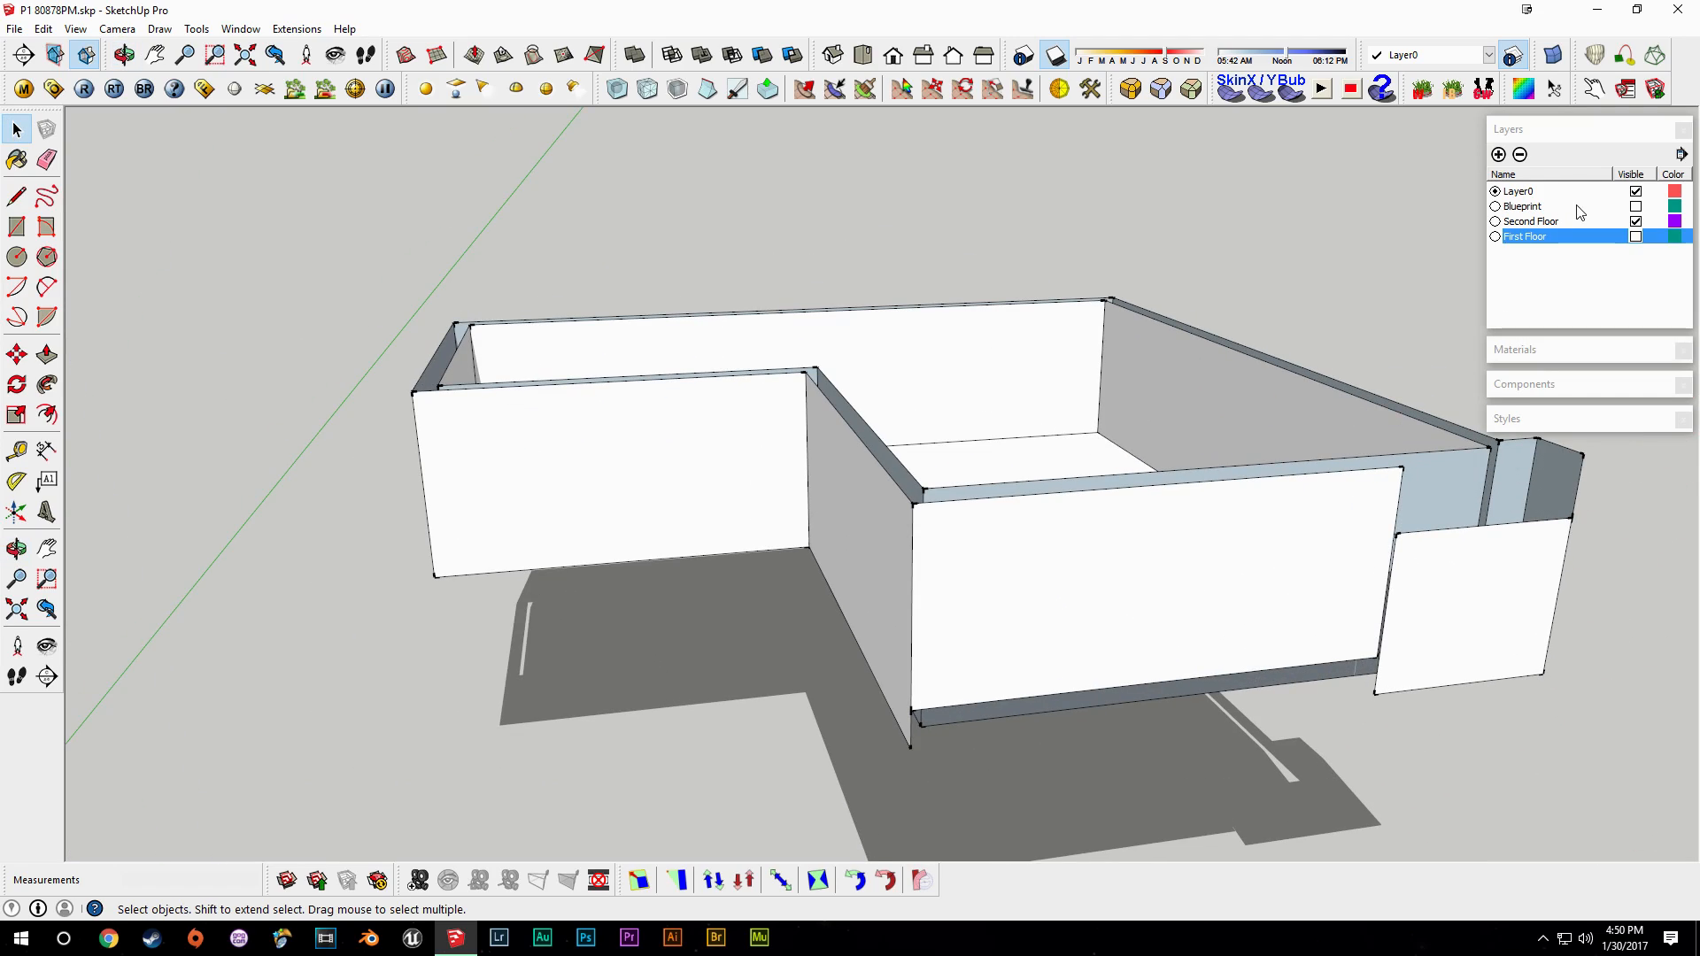
{"action": "left_click", "coordinate": [1635, 238]}
{"action": "middle_click_drag", "start_coordinate": [1411, 478], "coordinate": [1142, 538]}
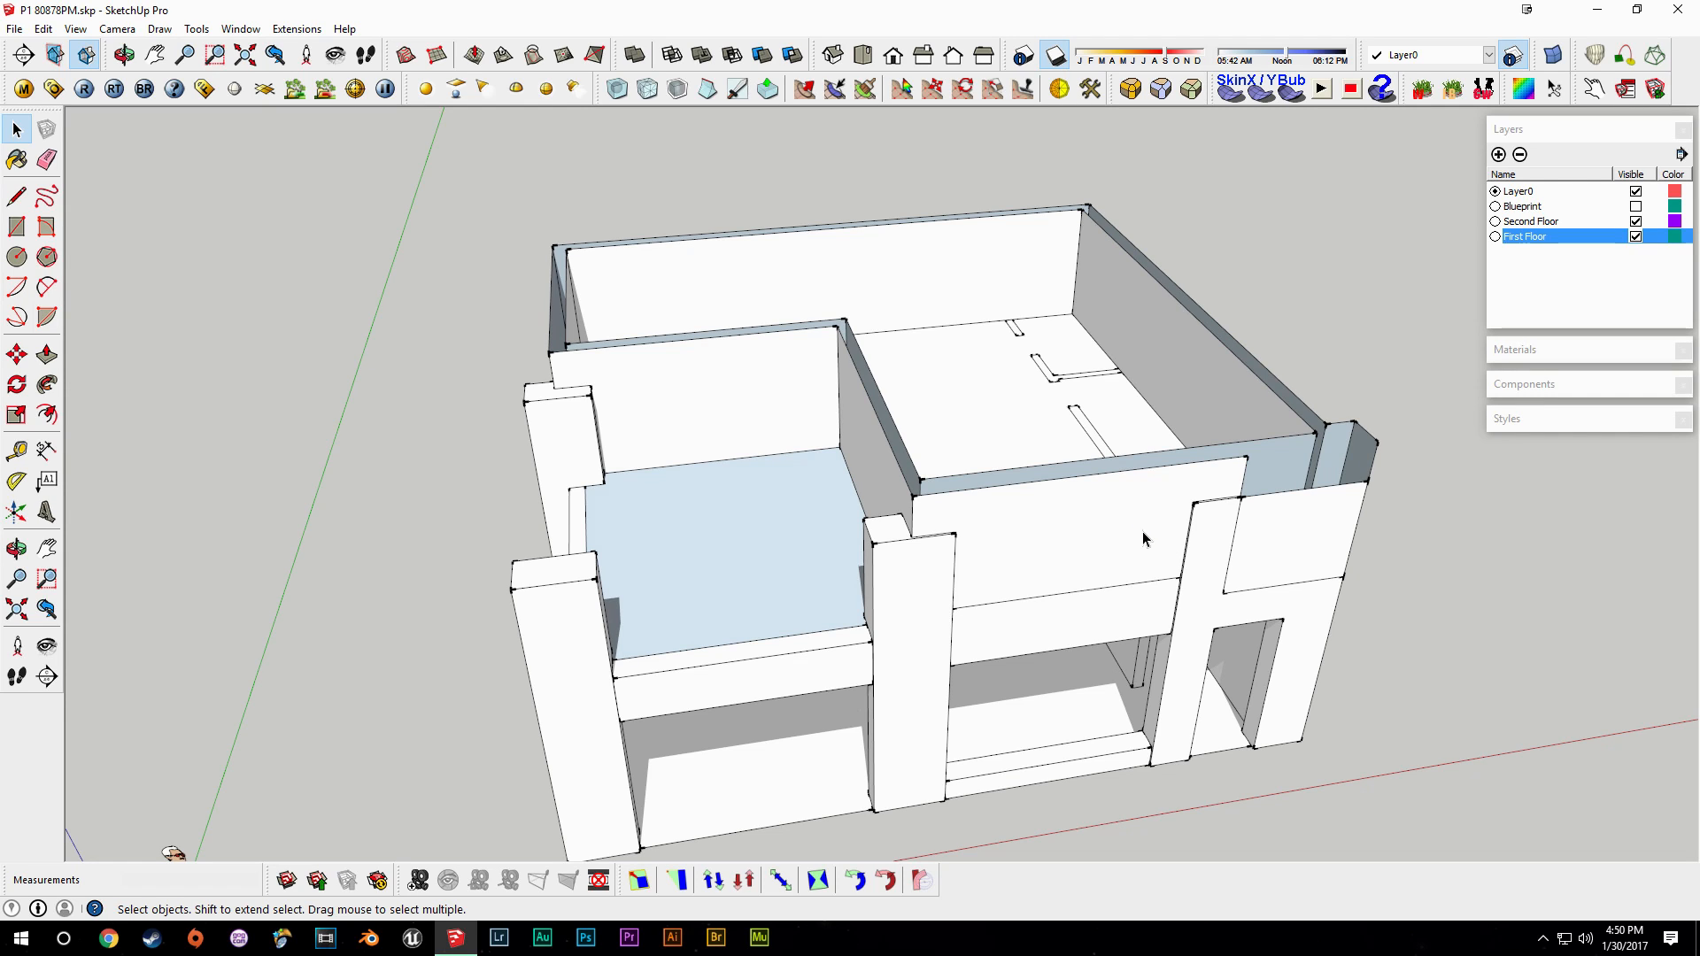
{"action": "middle_click_drag", "start_coordinate": [628, 554], "coordinate": [693, 563]}
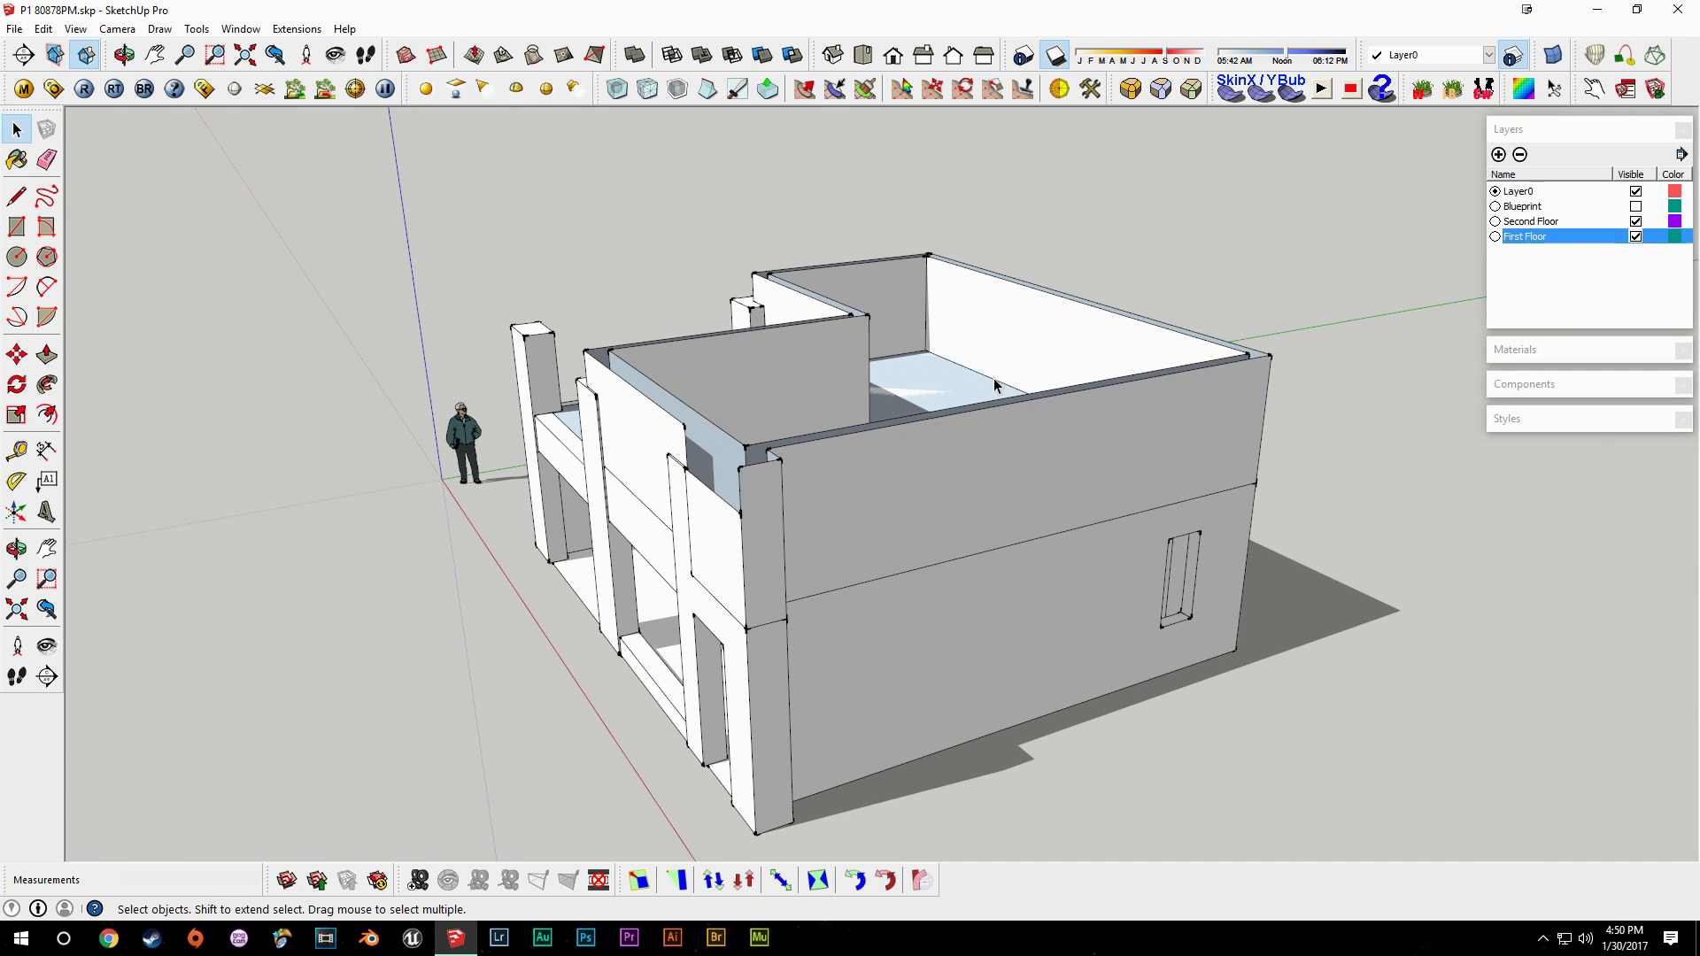
{"action": "middle_click_drag", "start_coordinate": [988, 376], "coordinate": [779, 715]}
{"action": "middle_click_drag", "start_coordinate": [1018, 647], "coordinate": [691, 538]}
{"action": "scroll", "coordinate": [897, 696], "scroll_direction": "up", "scroll_amount": 5}
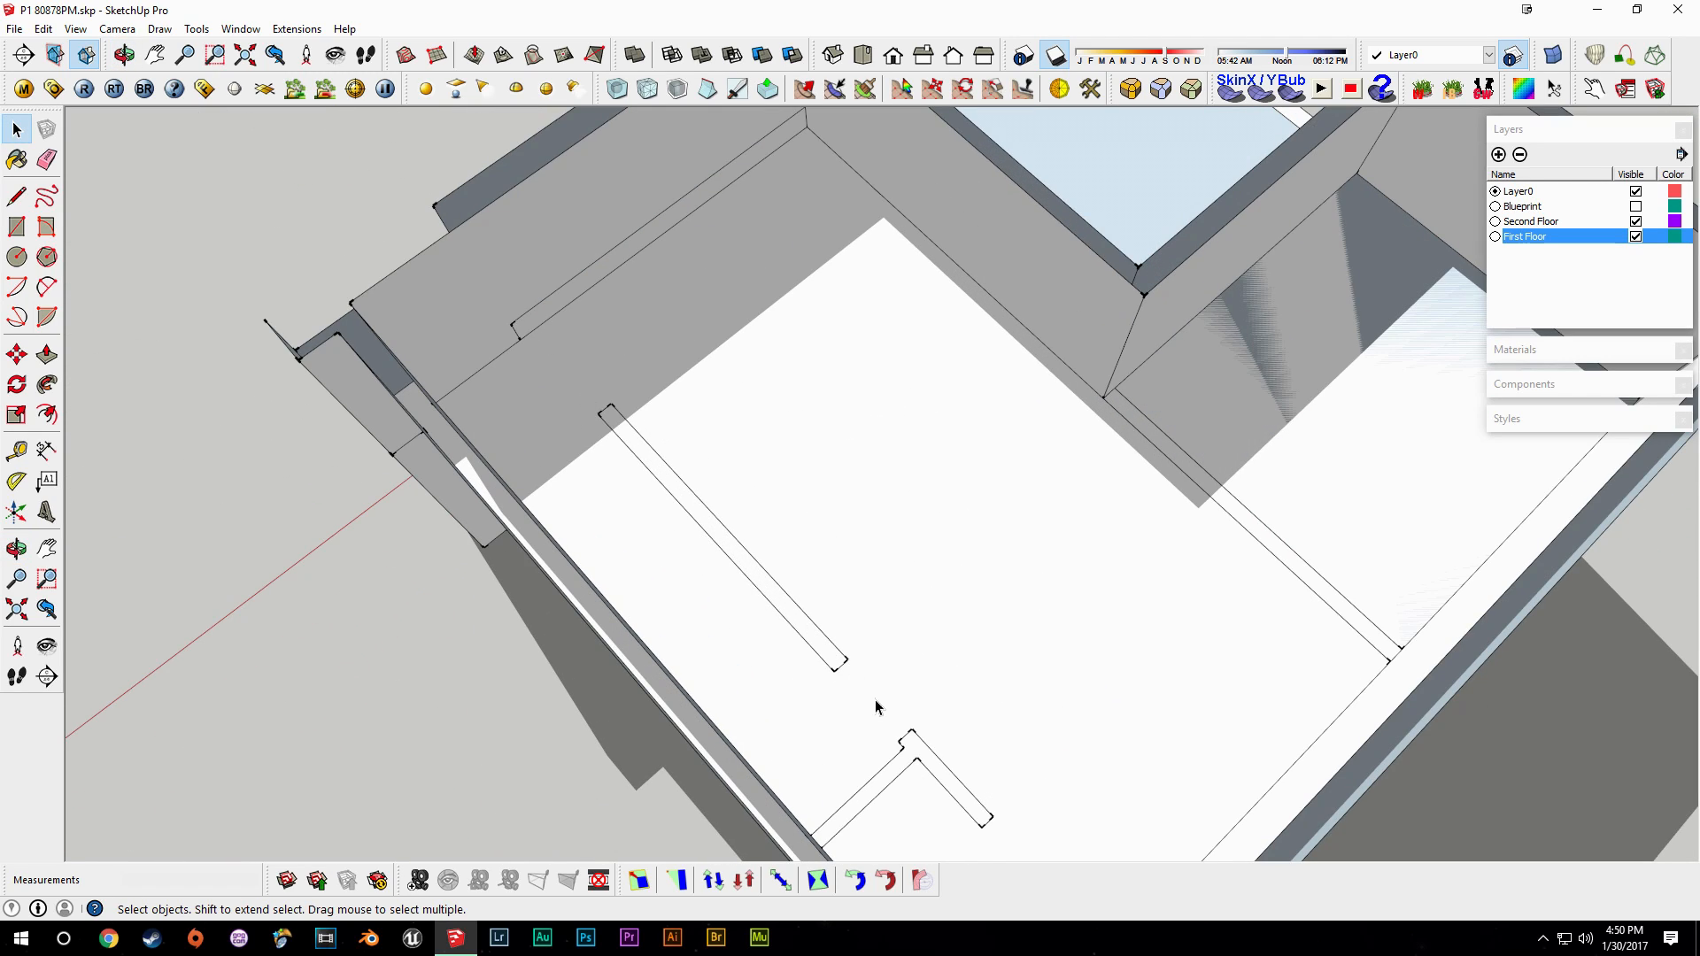
{"action": "scroll", "coordinate": [611, 434], "scroll_direction": "down", "scroll_amount": 5}
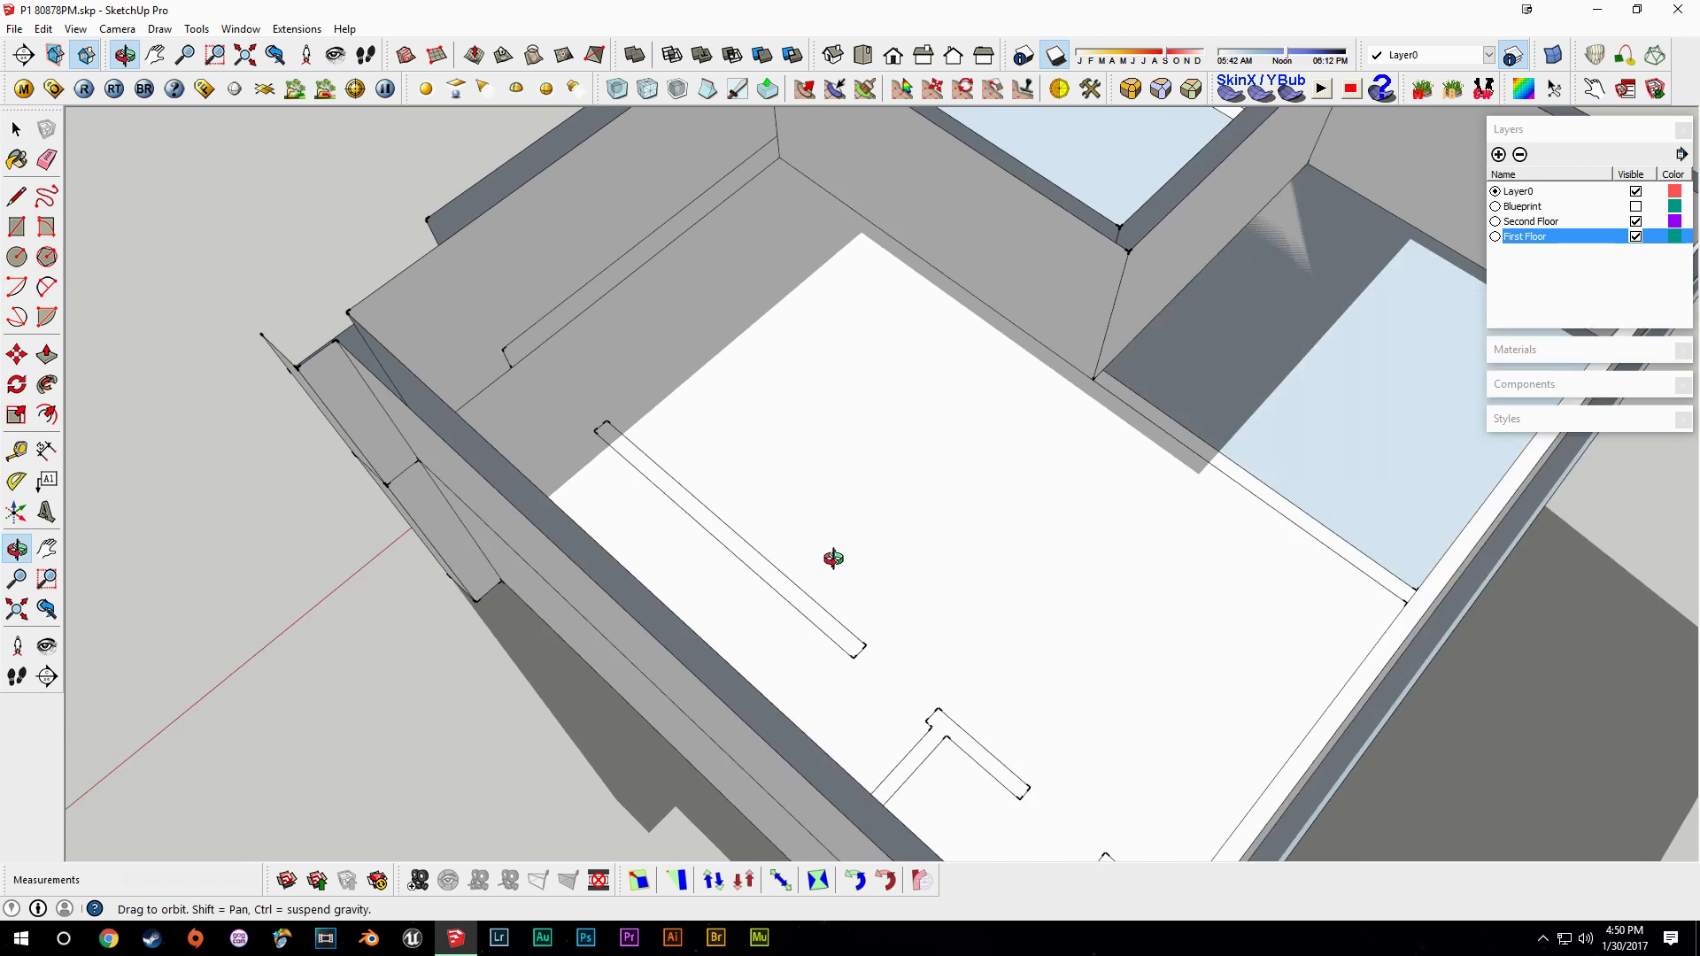
{"action": "middle_click_drag", "start_coordinate": [831, 558], "coordinate": [974, 433]}
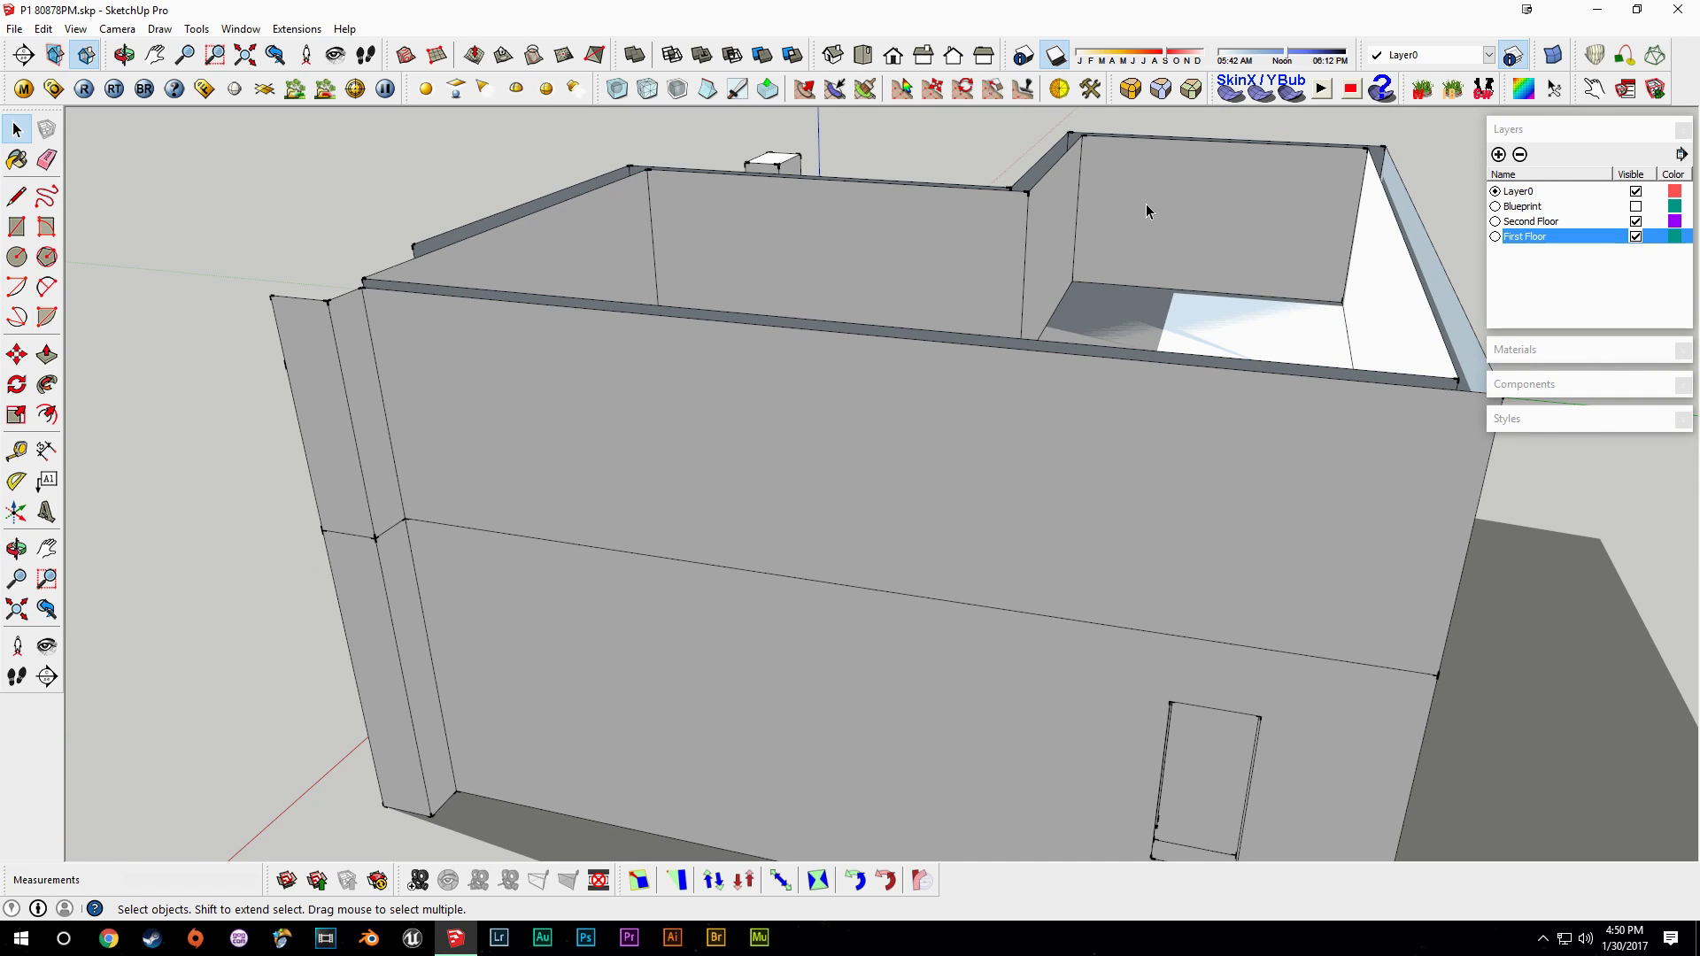
{"action": "scroll", "coordinate": [979, 372], "scroll_direction": "down", "scroll_amount": 5}
{"action": "middle_click_drag", "start_coordinate": [979, 372], "coordinate": [999, 559]}
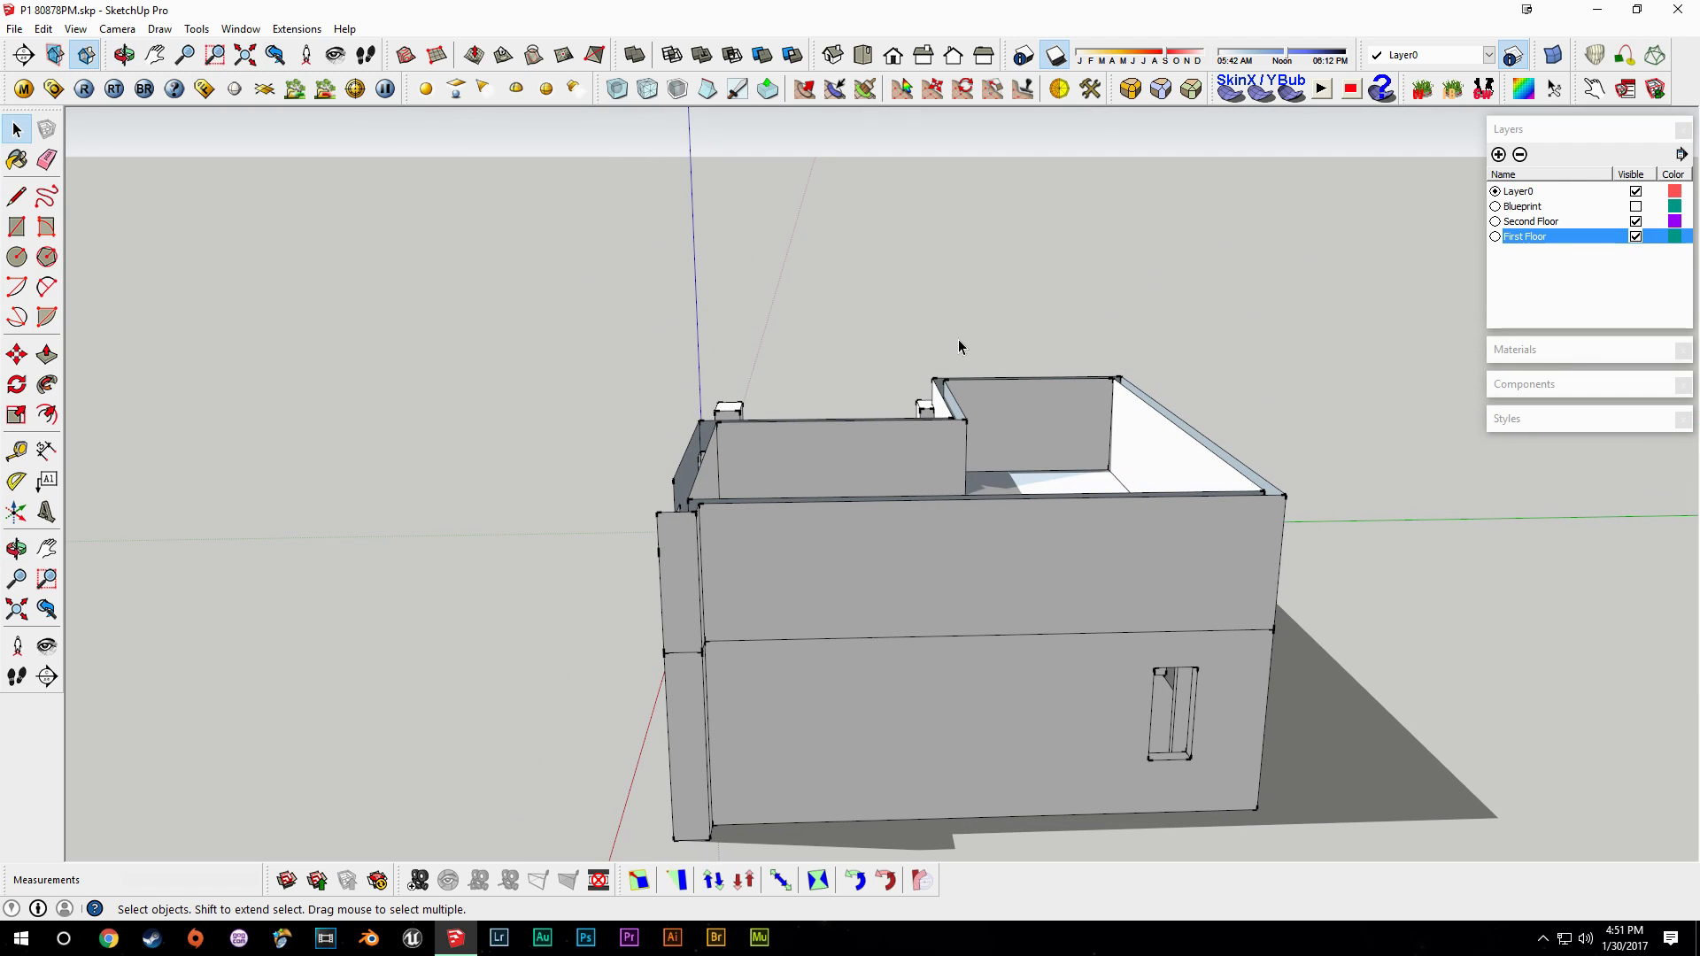
{"action": "middle_click_drag", "start_coordinate": [926, 507], "coordinate": [1200, 449]}
Measure the interior height in the middle front opening from its floor with the Tape Measure.
{"action": "key", "text": "t"}
{"action": "left_click", "coordinate": [972, 658]}
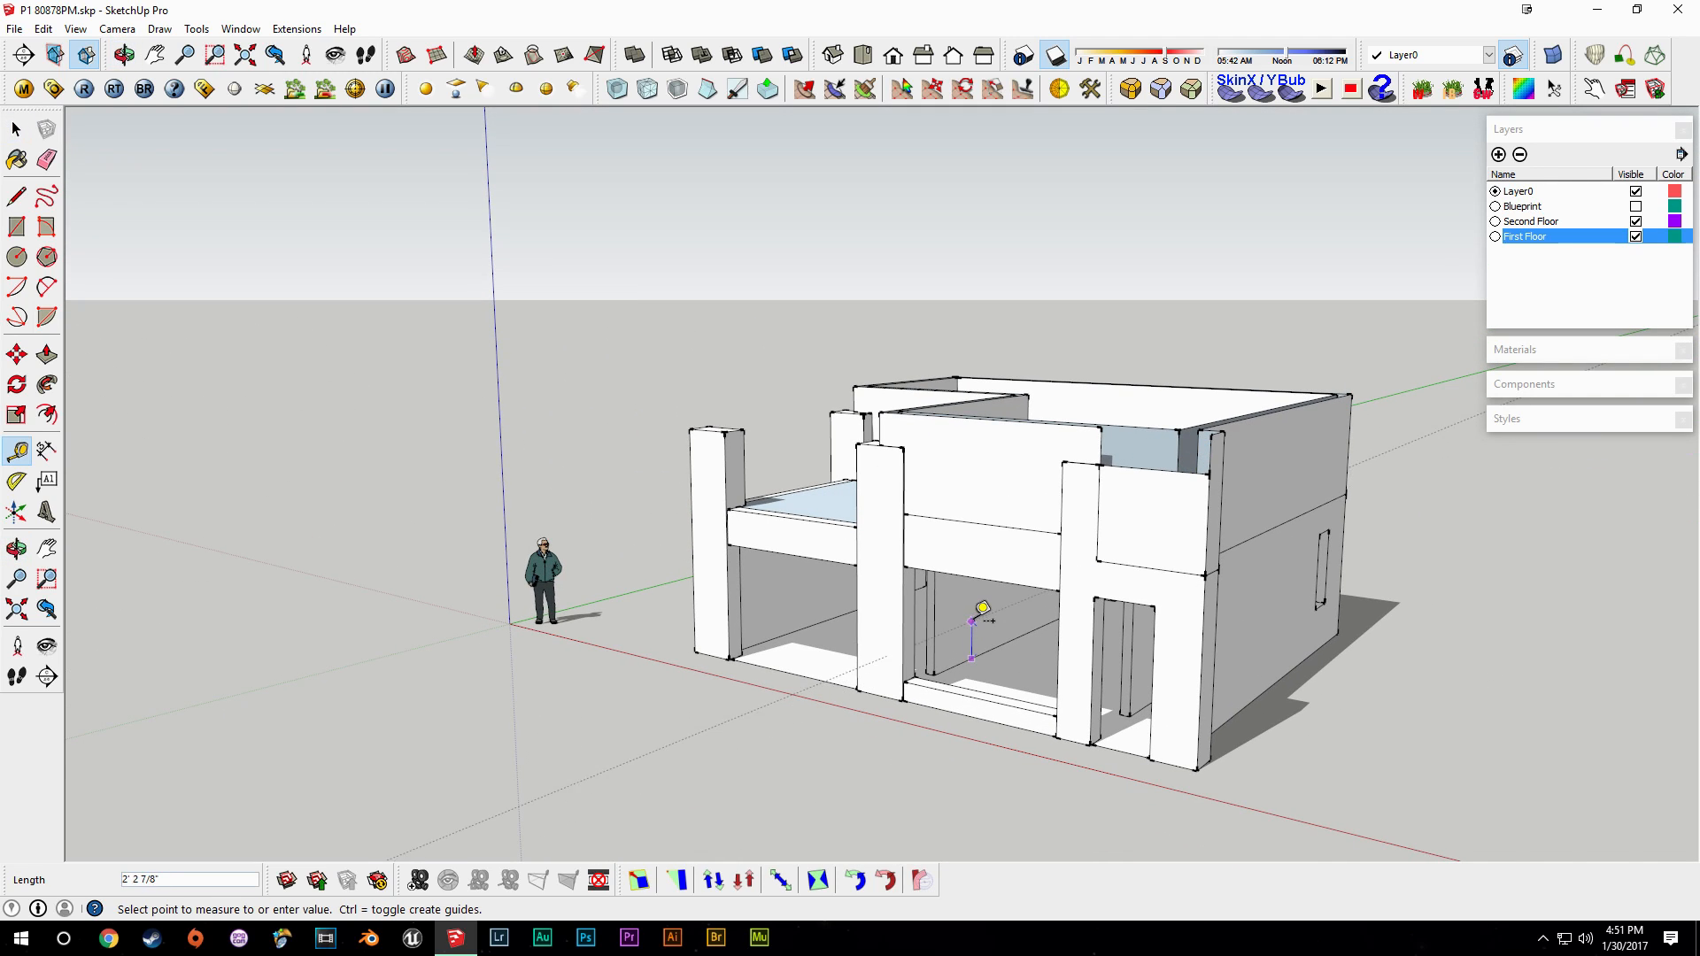
{"action": "type", "text": "2"}
{"action": "key", "text": "Return"}
{"action": "key", "text": "space"}
{"action": "middle_click_drag", "start_coordinate": [973, 599], "coordinate": [858, 478]}
{"action": "key", "text": "t"}
{"action": "left_click", "coordinate": [965, 671]}
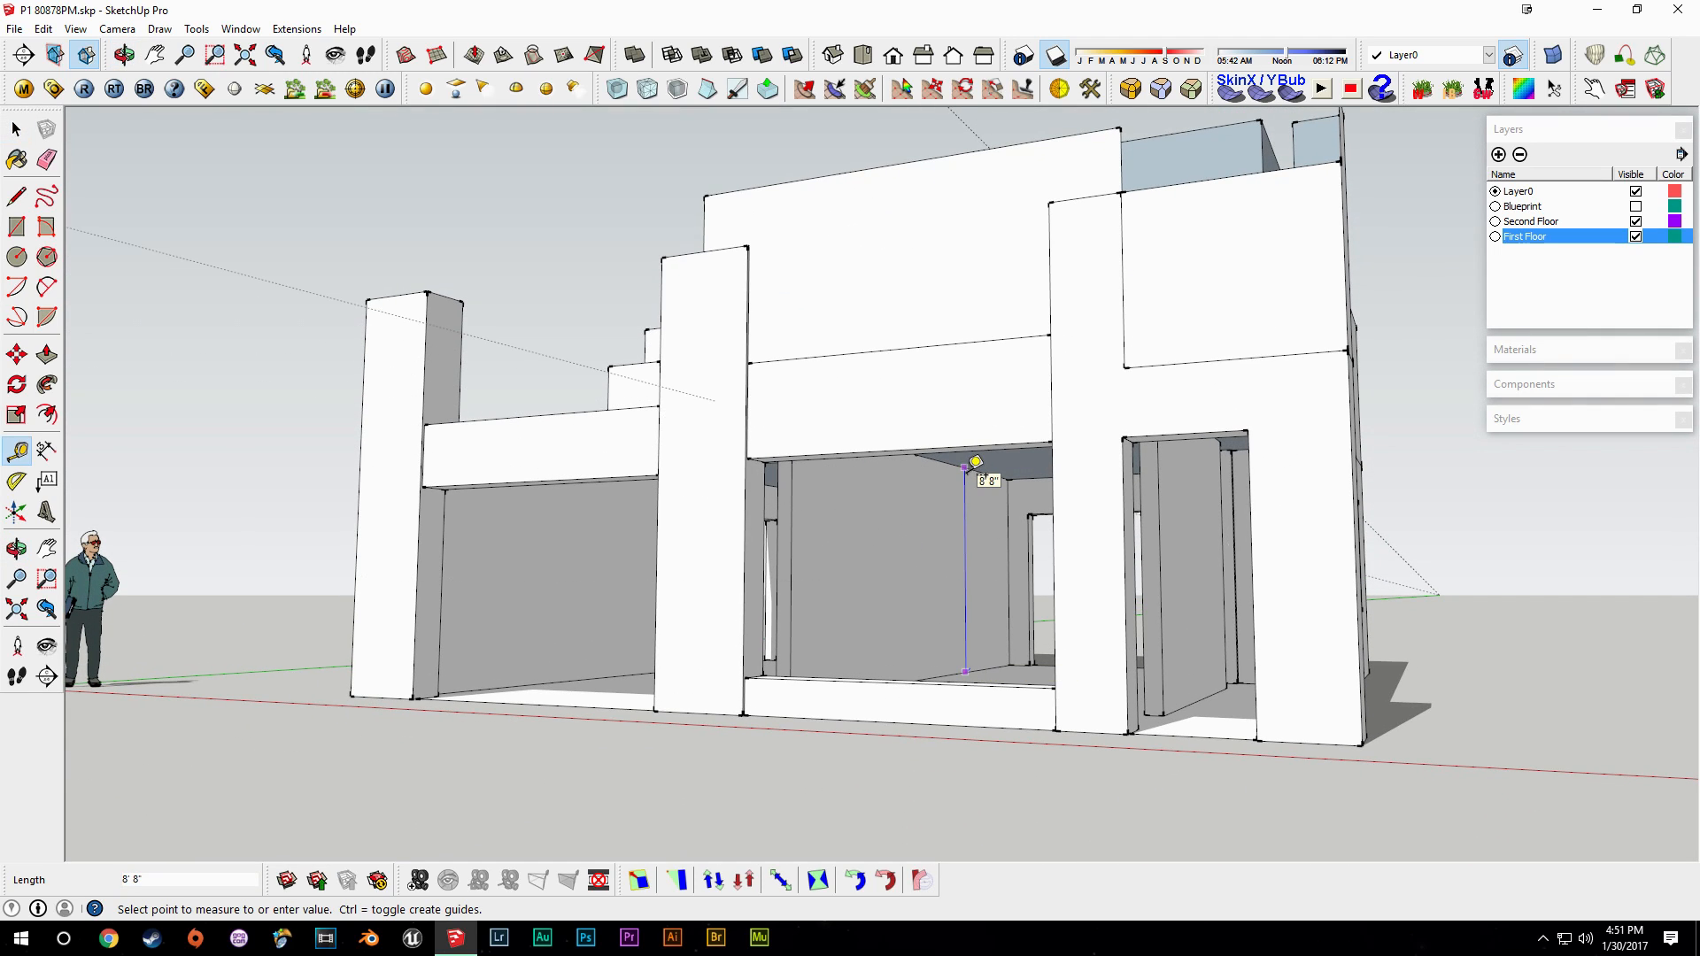
{"action": "key", "text": "space"}
{"action": "middle_click_drag", "start_coordinate": [967, 472], "coordinate": [827, 740]}
{"action": "key", "text": "t"}
{"action": "key", "text": "space"}
Open the second-floor component and examine where its floor meets the first-floor walls and front pillars.
{"action": "double_click", "coordinate": [912, 491]}
{"action": "left_click", "coordinate": [912, 491]}
{"action": "middle_click_drag", "start_coordinate": [983, 567], "coordinate": [1093, 531]}
{"action": "scroll", "coordinate": [1235, 332], "scroll_direction": "down", "scroll_amount": 3}
{"action": "middle_click_drag", "start_coordinate": [1235, 332], "coordinate": [1057, 428]}
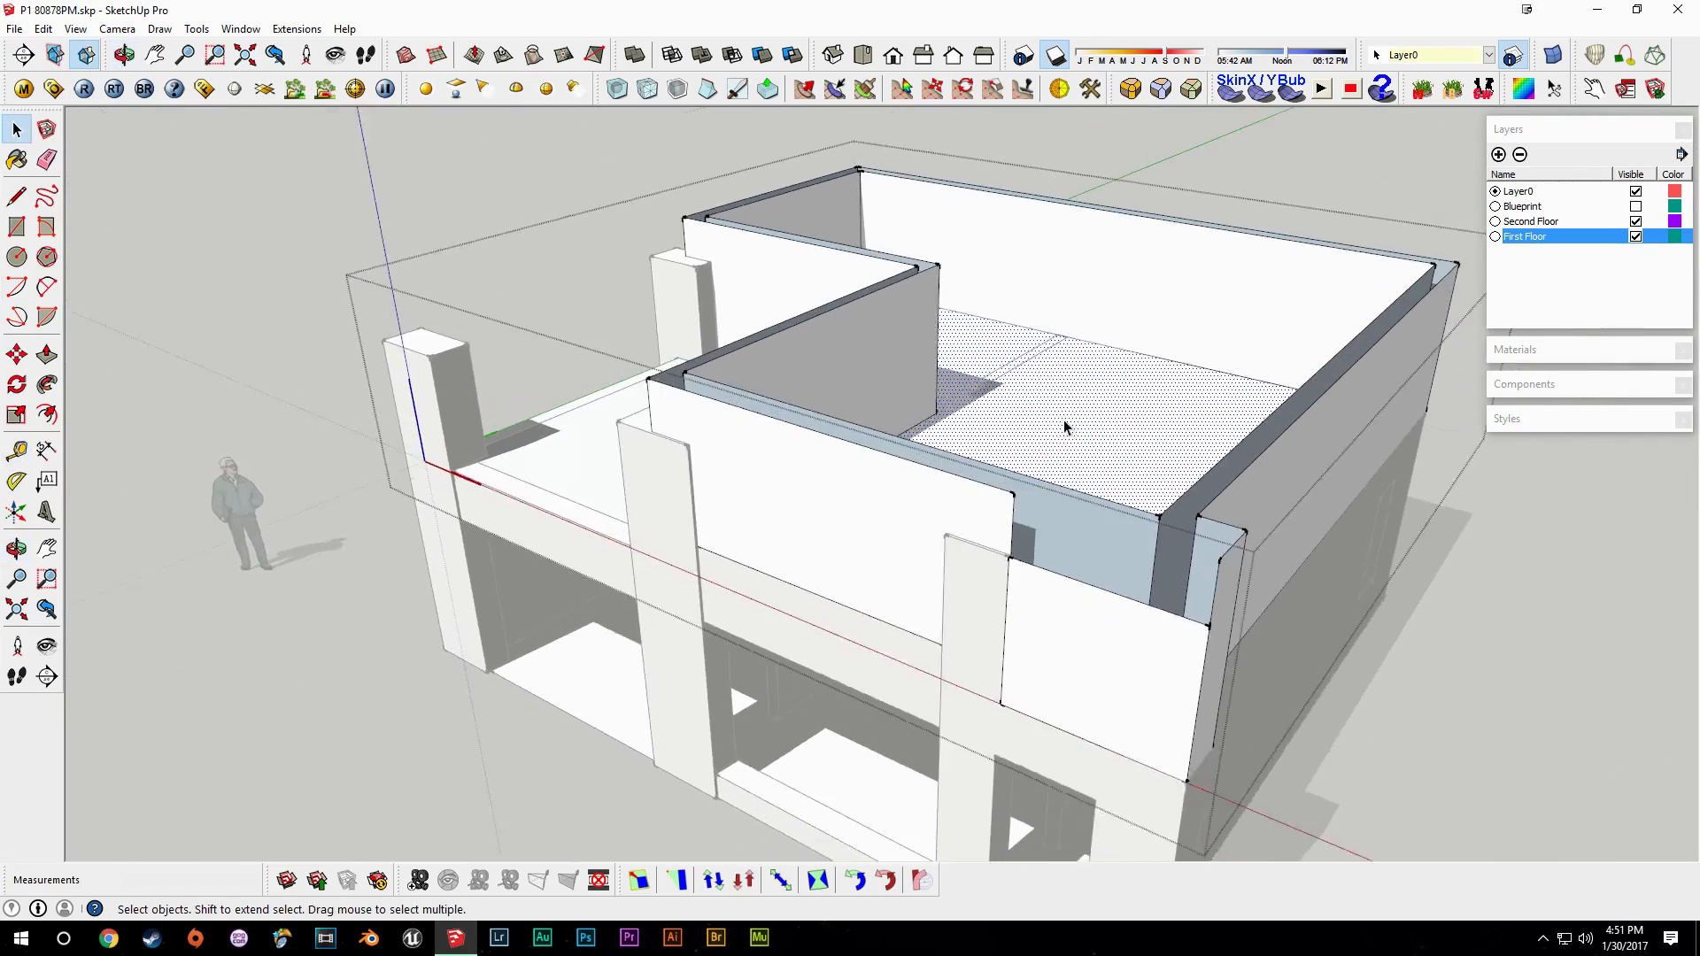
{"action": "scroll", "coordinate": [990, 480], "scroll_direction": "up", "scroll_amount": 5}
{"action": "middle_click_drag", "start_coordinate": [990, 479], "coordinate": [1063, 372]}
{"action": "scroll", "coordinate": [1045, 390], "scroll_direction": "up", "scroll_amount": 5}
{"action": "middle_click_drag", "start_coordinate": [939, 365], "coordinate": [974, 398]}
{"action": "middle_click_drag", "start_coordinate": [803, 489], "coordinate": [996, 470]}
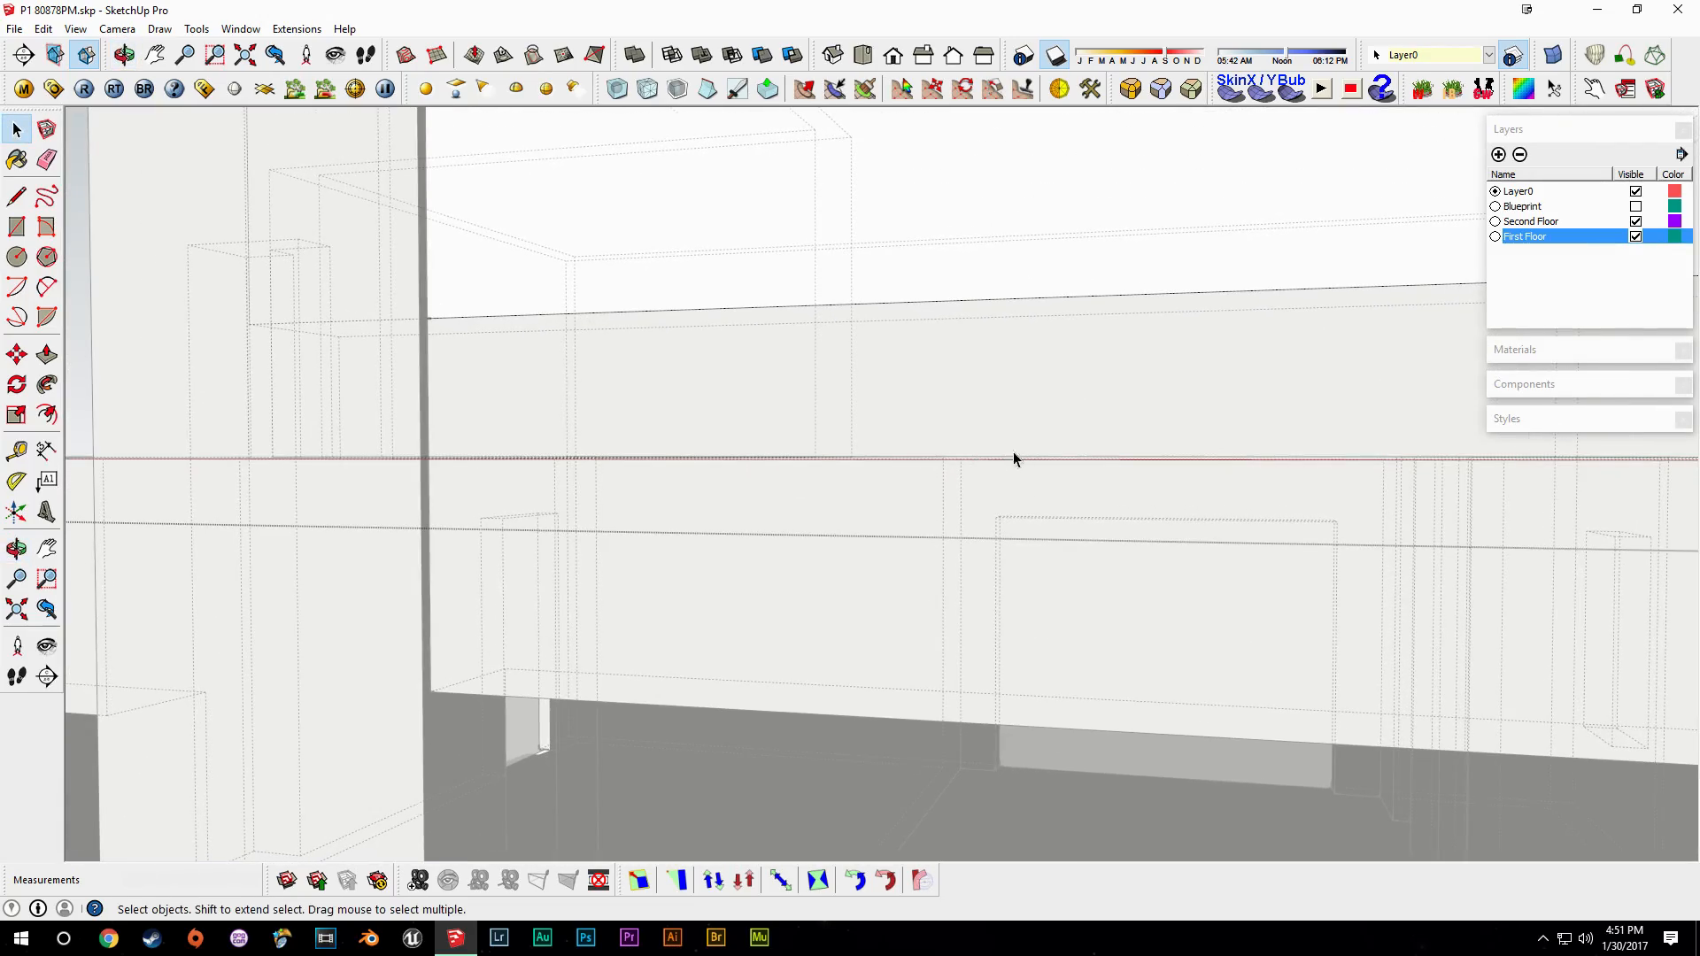
{"action": "middle_click_drag", "start_coordinate": [1344, 460], "coordinate": [921, 558]}
{"action": "scroll", "coordinate": [911, 559], "scroll_direction": "down", "scroll_amount": 5}
{"action": "middle_click_drag", "start_coordinate": [885, 443], "coordinate": [1045, 512]}
{"action": "middle_click_drag", "start_coordinate": [1186, 370], "coordinate": [943, 448]}
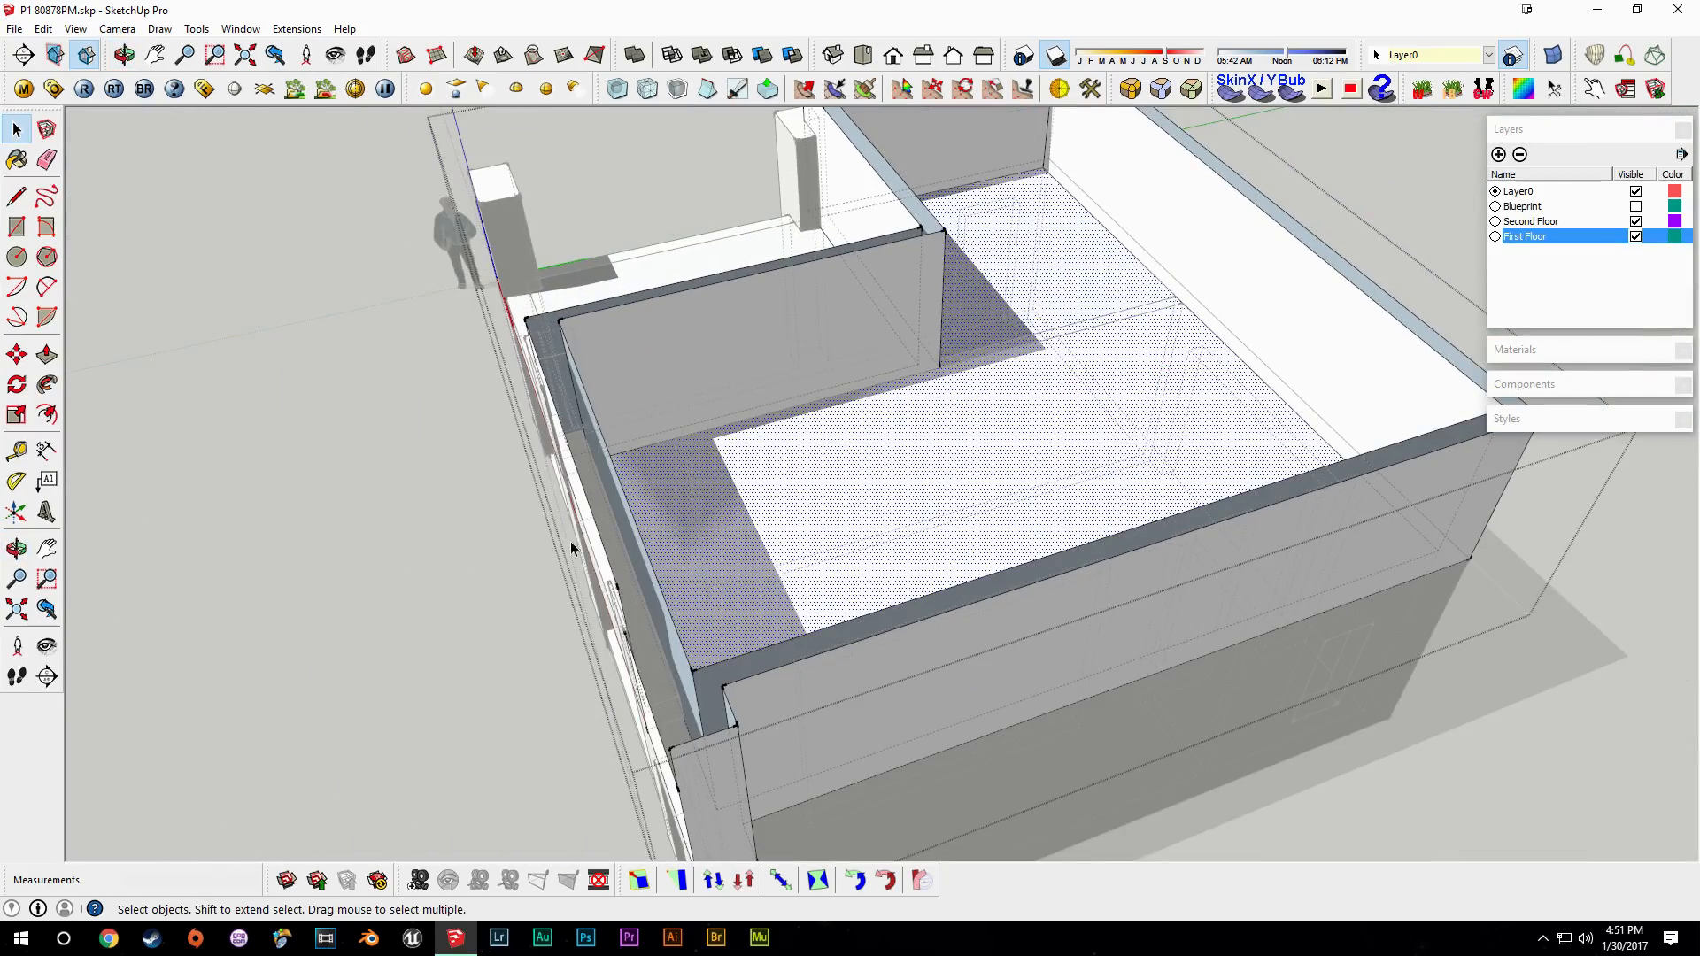
Adjust the height of the second floor's inner floor face with Push/Pull.
{"action": "left_click", "coordinate": [886, 399]}
{"action": "middle_click_drag", "start_coordinate": [887, 399], "coordinate": [639, 412]}
{"action": "left_click", "coordinate": [708, 424]}
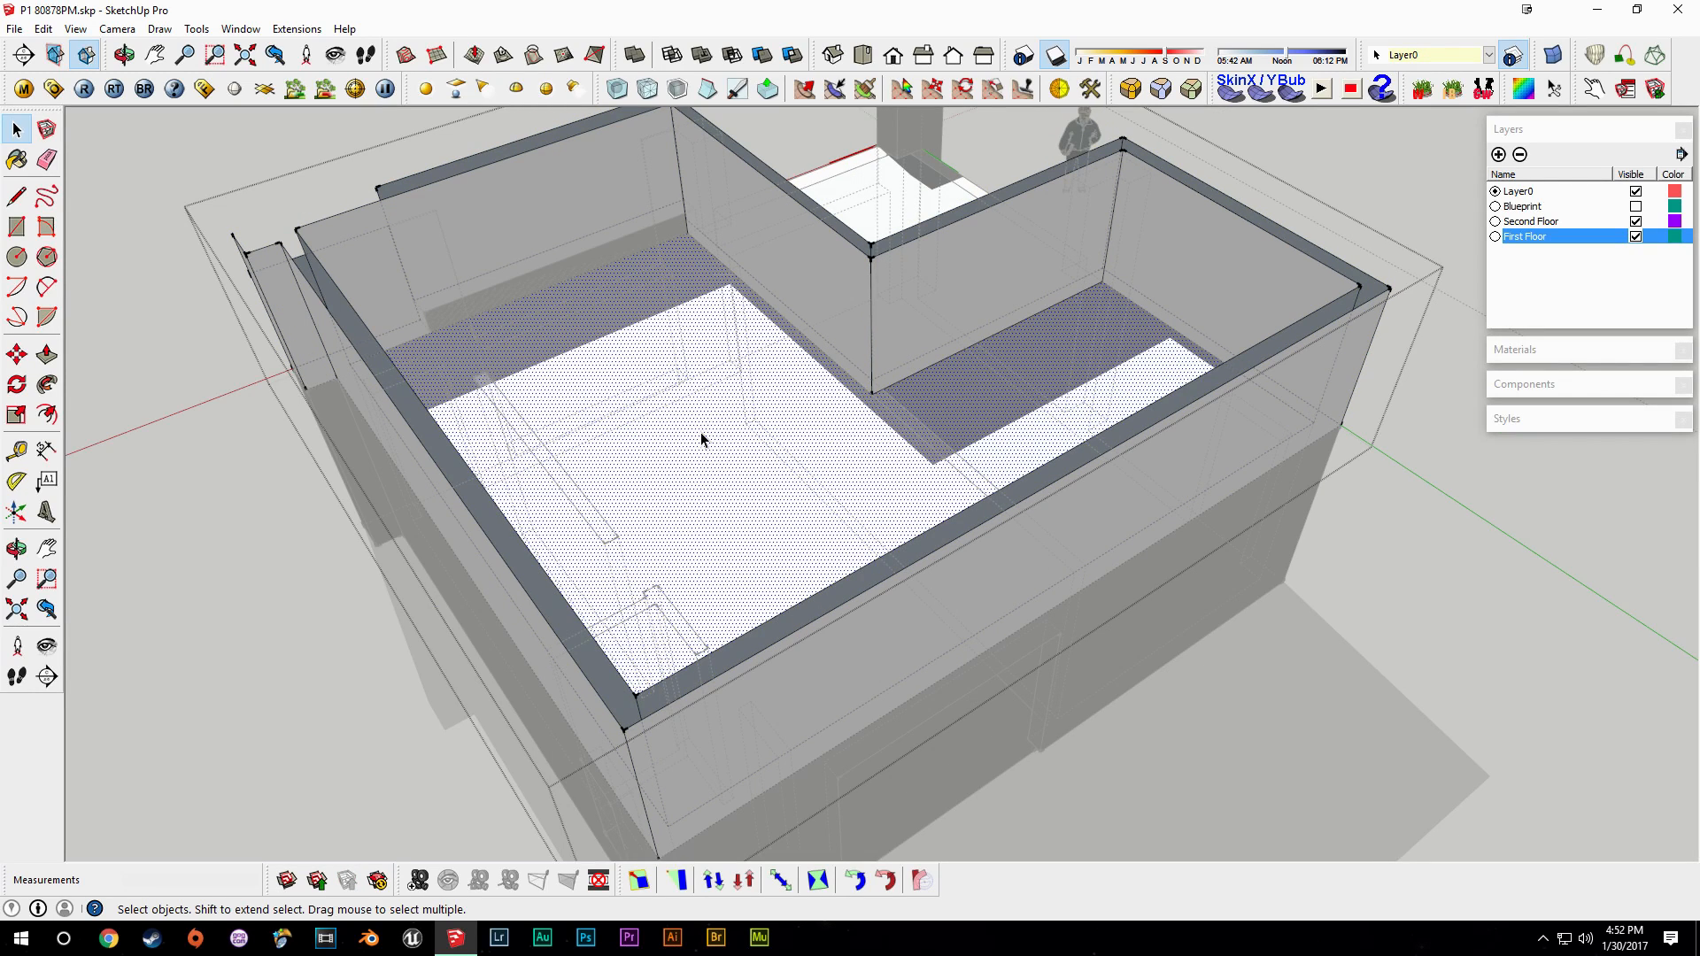
{"action": "key", "text": "p"}
{"action": "left_click", "coordinate": [674, 429]}
{"action": "key", "text": "space"}
{"action": "key", "text": "p"}
{"action": "left_click", "coordinate": [689, 424]}
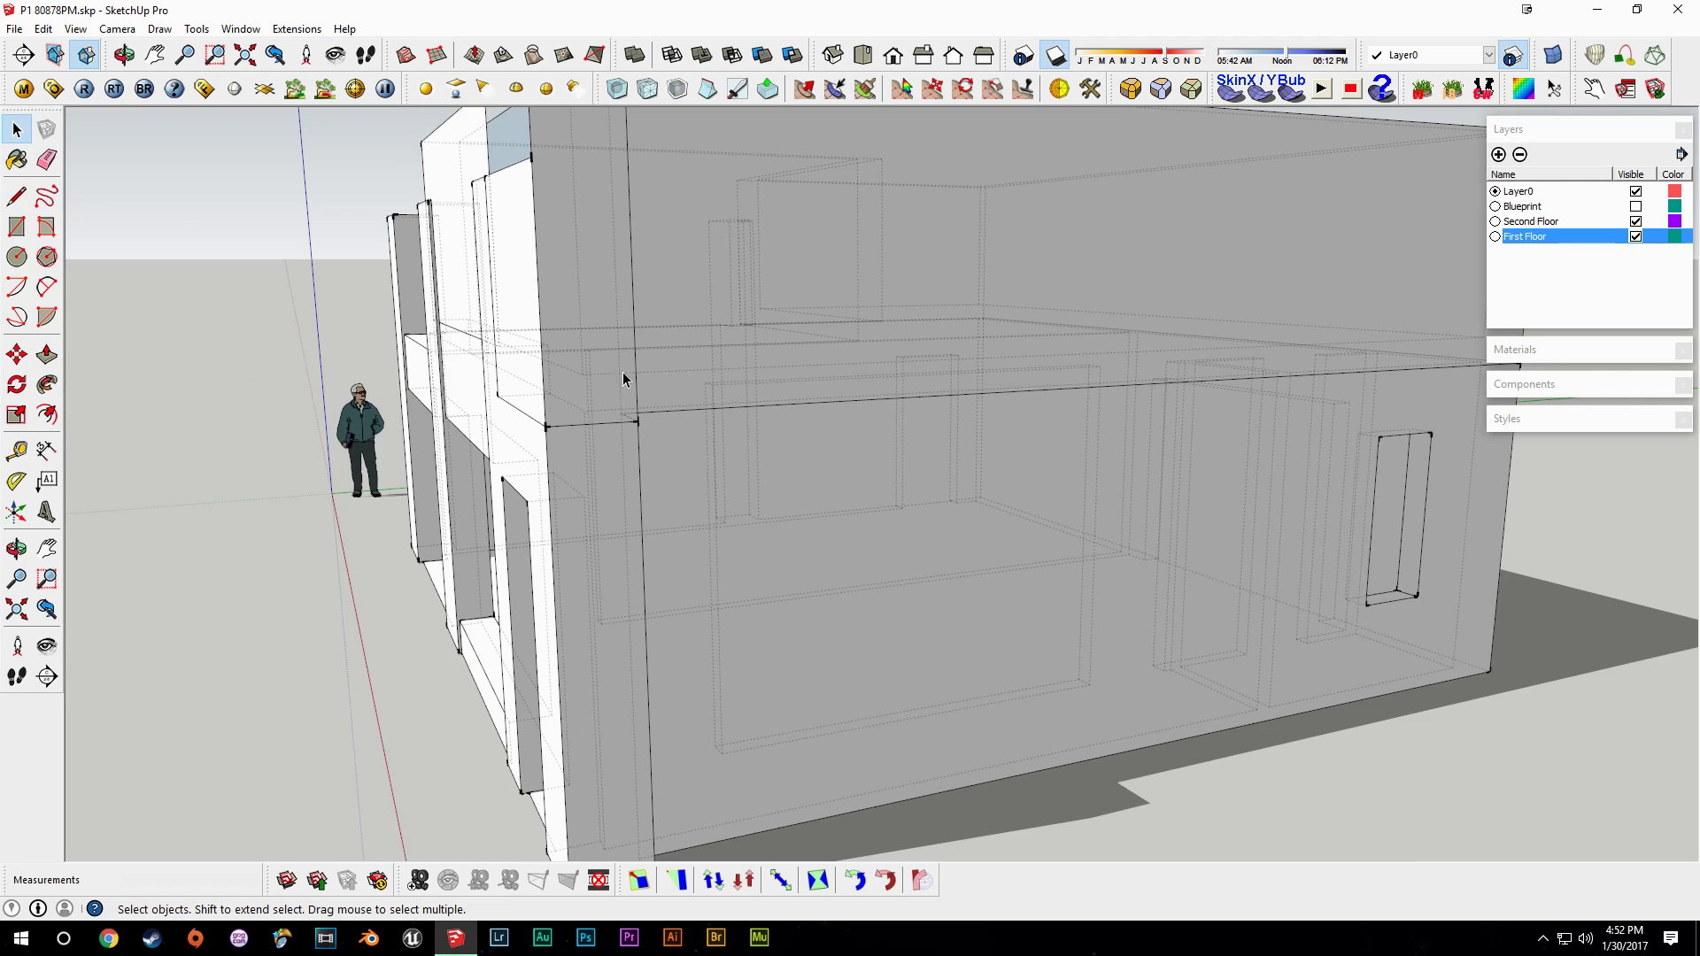
{"action": "middle_click_drag", "start_coordinate": [623, 372], "coordinate": [602, 454]}
{"action": "middle_click_drag", "start_coordinate": [742, 482], "coordinate": [1122, 438]}
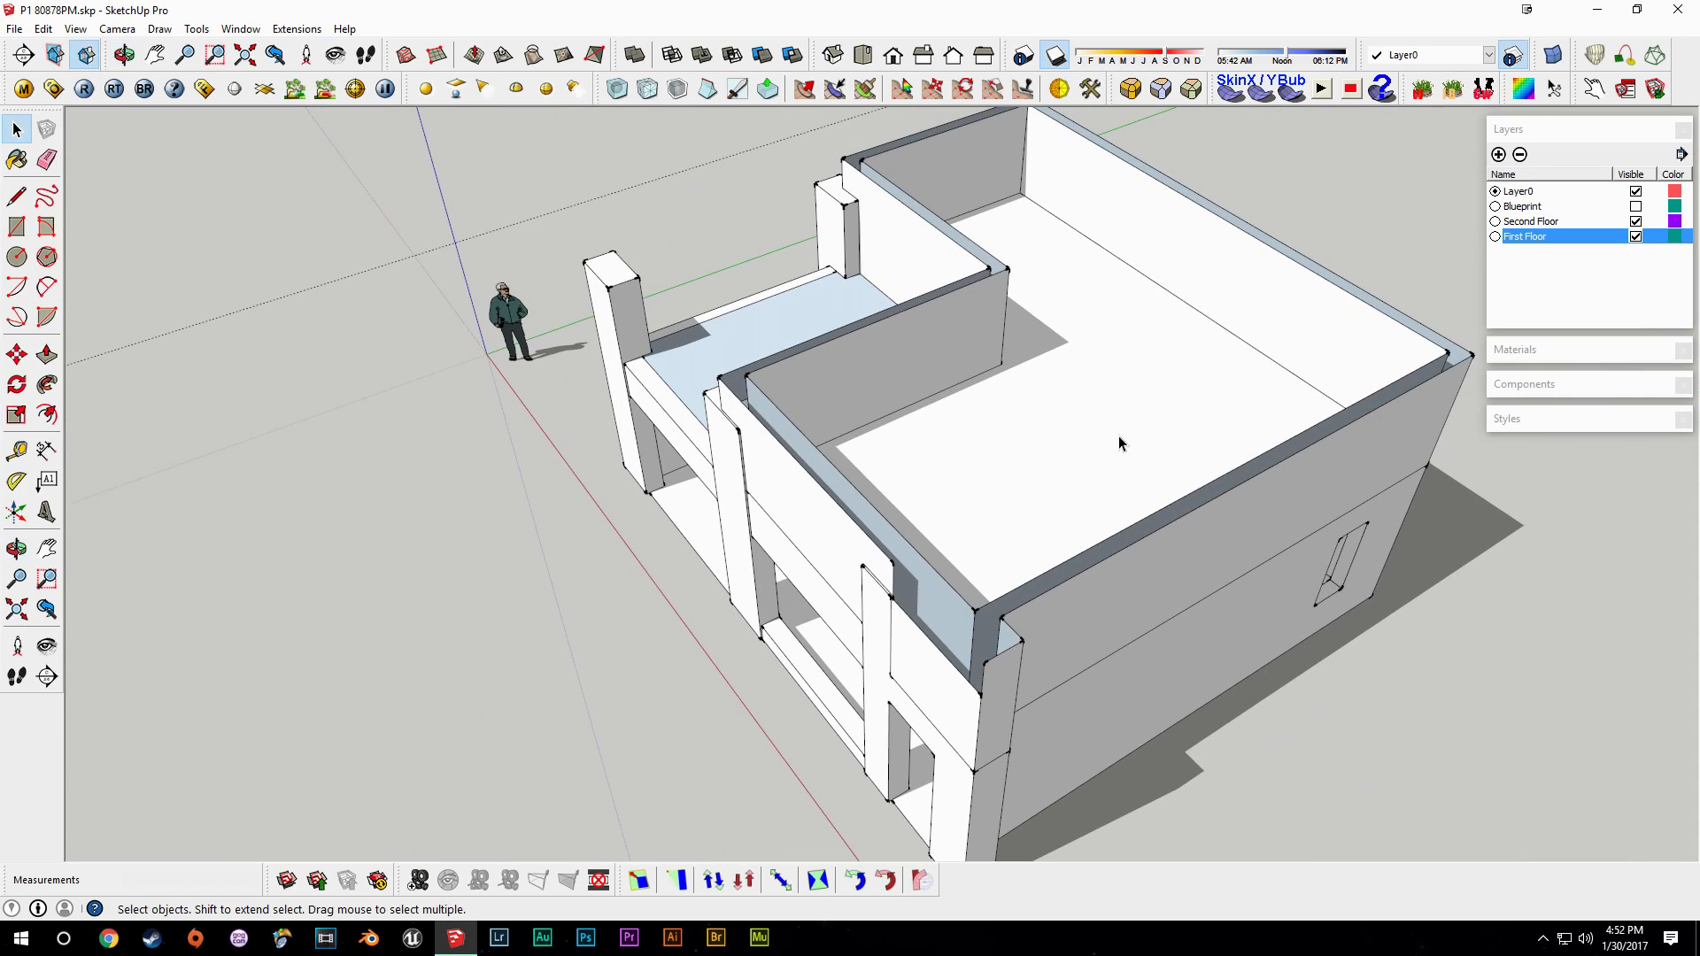
Take Tape Measure distances from the second-floor floor and upward from the guide above the house.
{"action": "double_click", "coordinate": [1024, 411]}
{"action": "key", "text": "t"}
{"action": "left_click", "coordinate": [904, 406]}
{"action": "middle_click_drag", "start_coordinate": [951, 345], "coordinate": [1127, 369]}
{"action": "middle_click_drag", "start_coordinate": [1161, 266], "coordinate": [979, 333]}
{"action": "key", "text": "t"}
{"action": "left_click", "coordinate": [971, 347]}
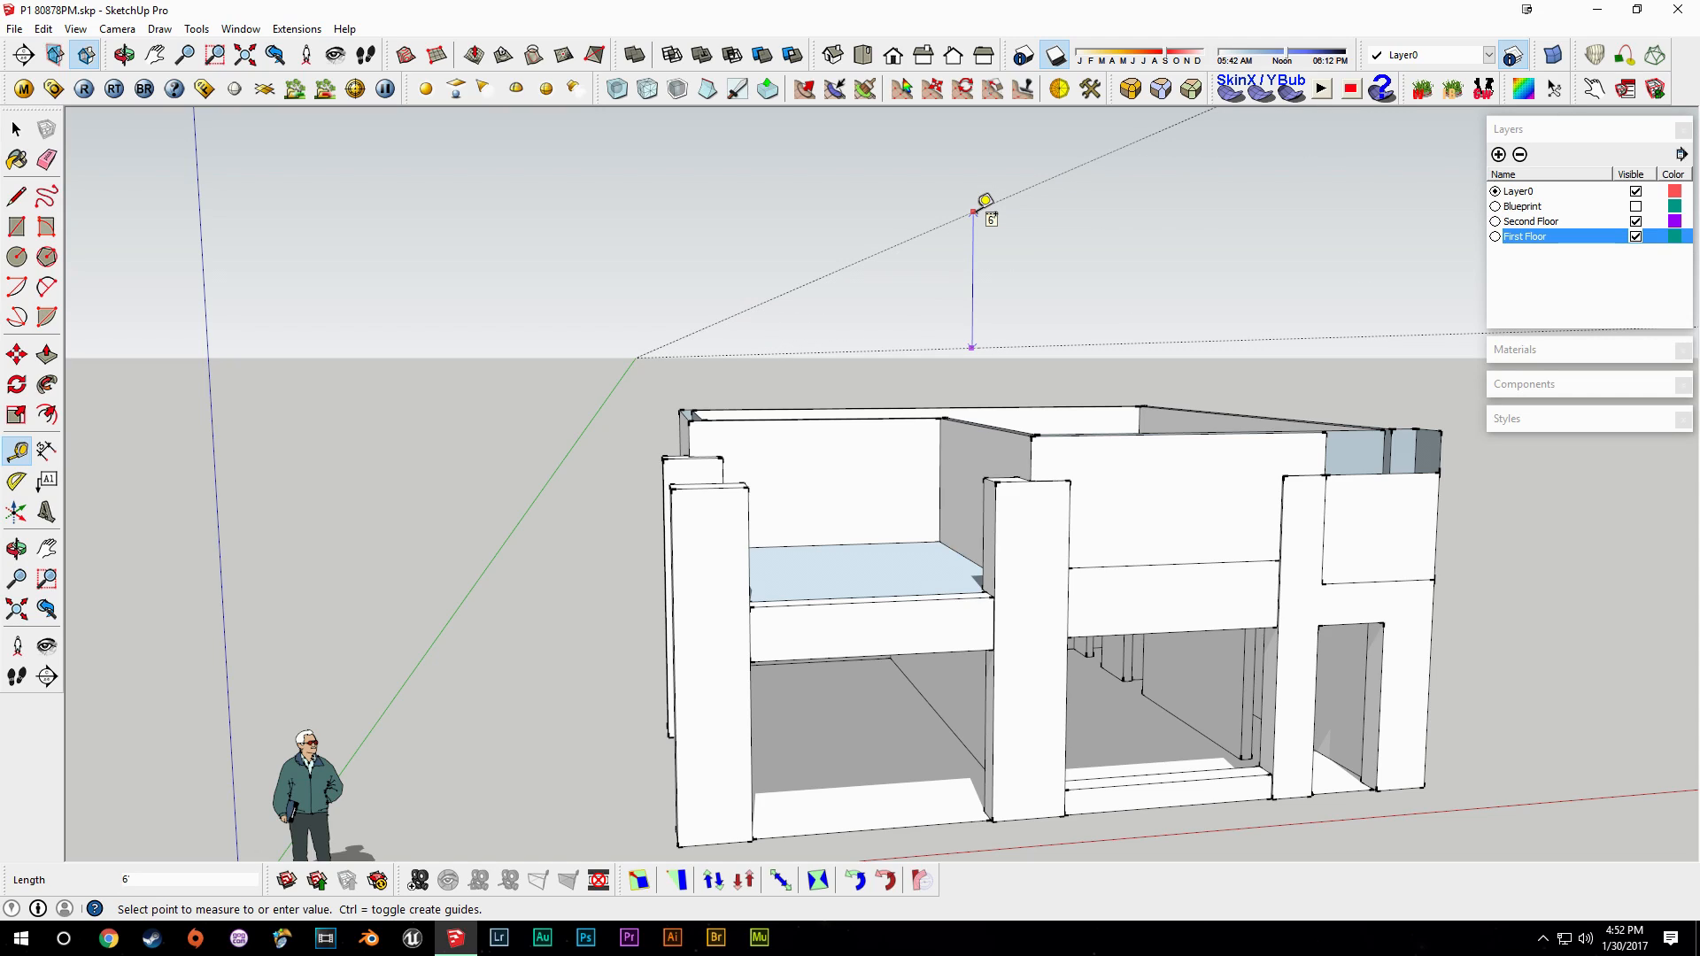
{"action": "key", "text": "space"}
Switch to Chrome to check the exterior photo of plan 80878PM, and return to the SketchUp model.
{"action": "key", "text": "alt+Tab"}
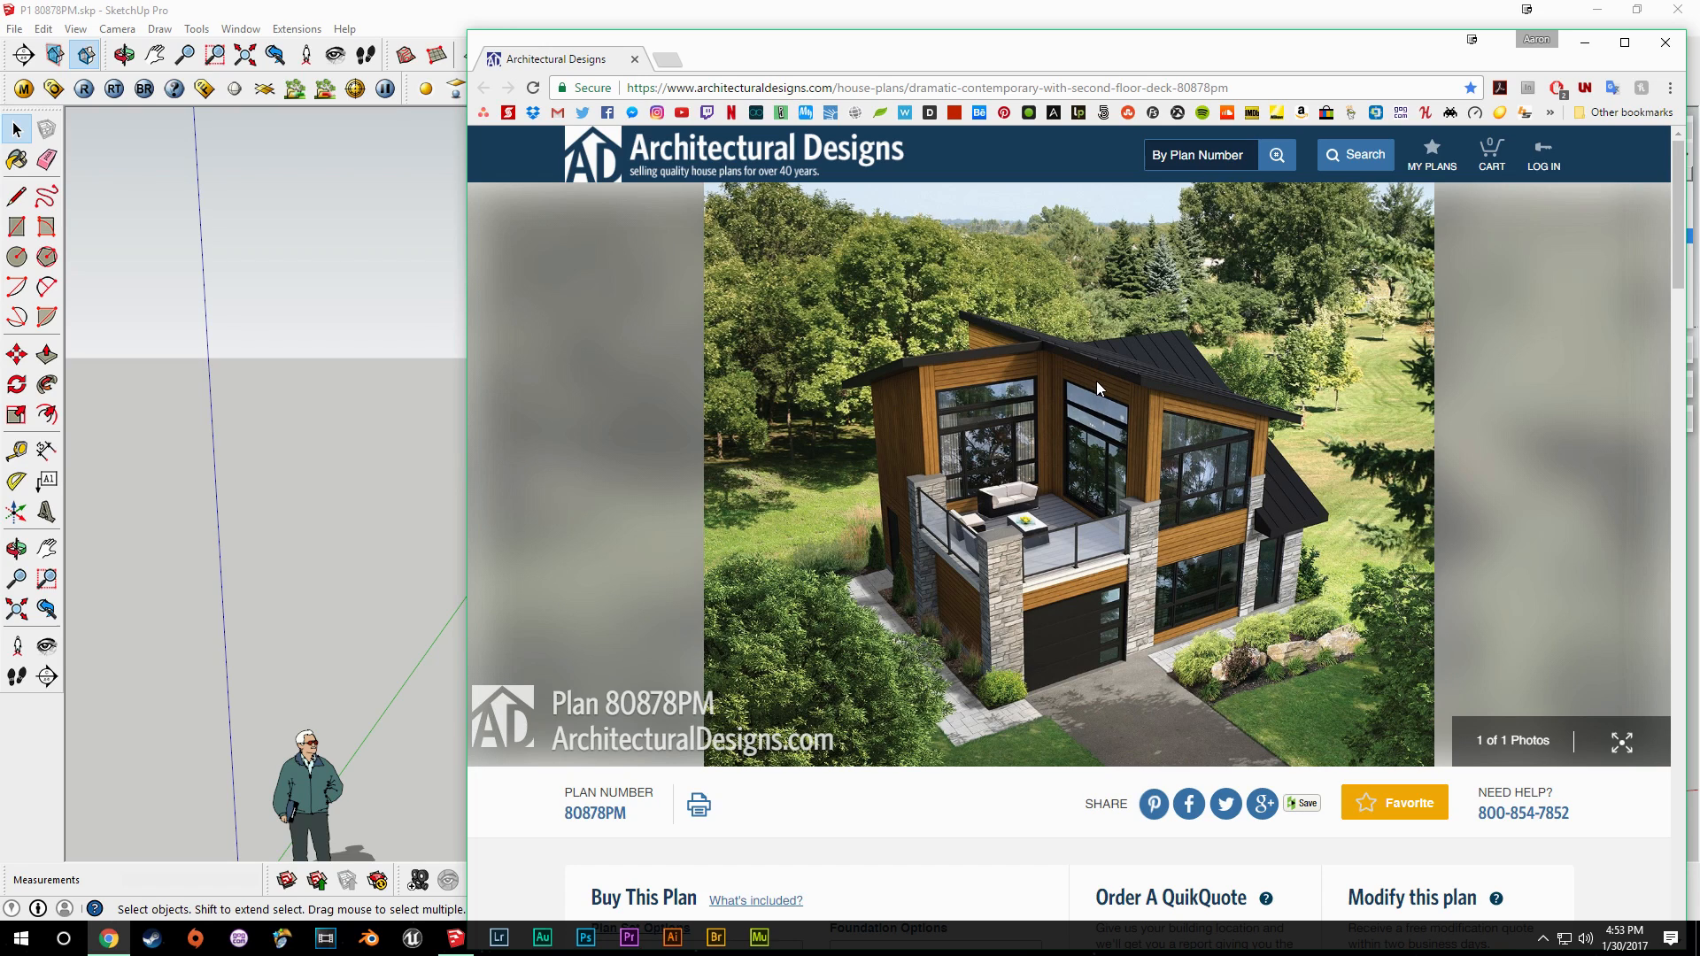
{"action": "left_click_drag", "start_coordinate": [927, 59], "coordinate": [1699, 62]}
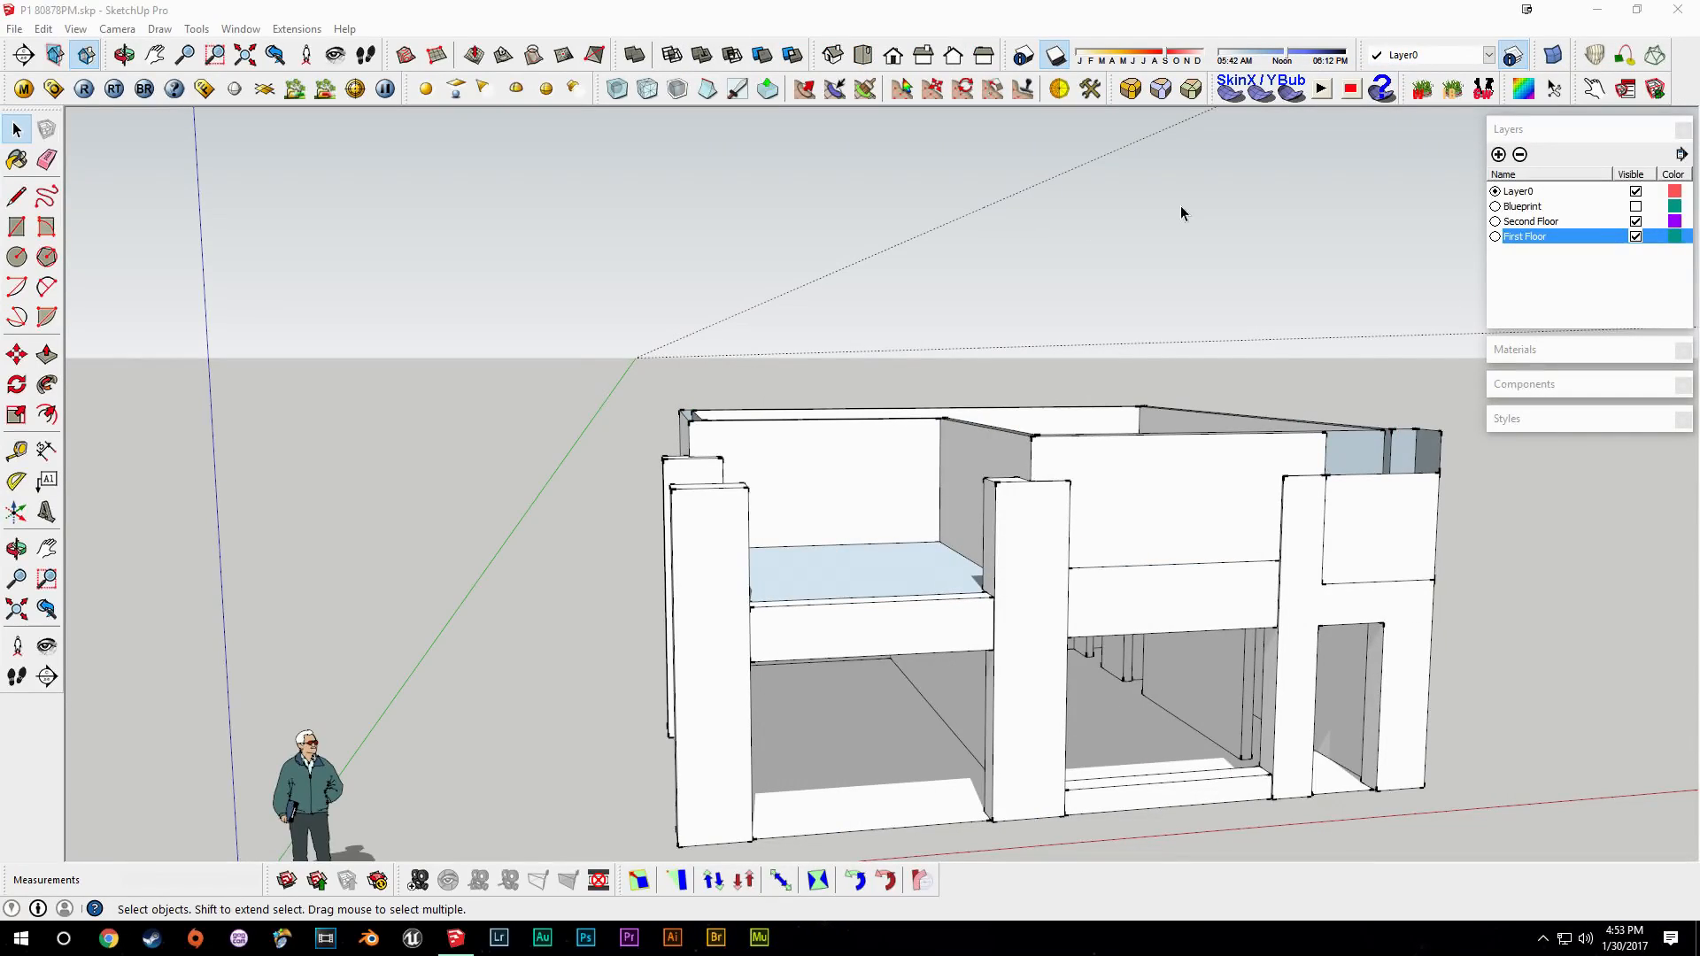
{"action": "middle_click_drag", "start_coordinate": [1151, 567], "coordinate": [1020, 501]}
Move the second-floor component straight up by 1'.
{"action": "left_click", "coordinate": [876, 434]}
{"action": "middle_click_drag", "start_coordinate": [993, 483], "coordinate": [770, 541]}
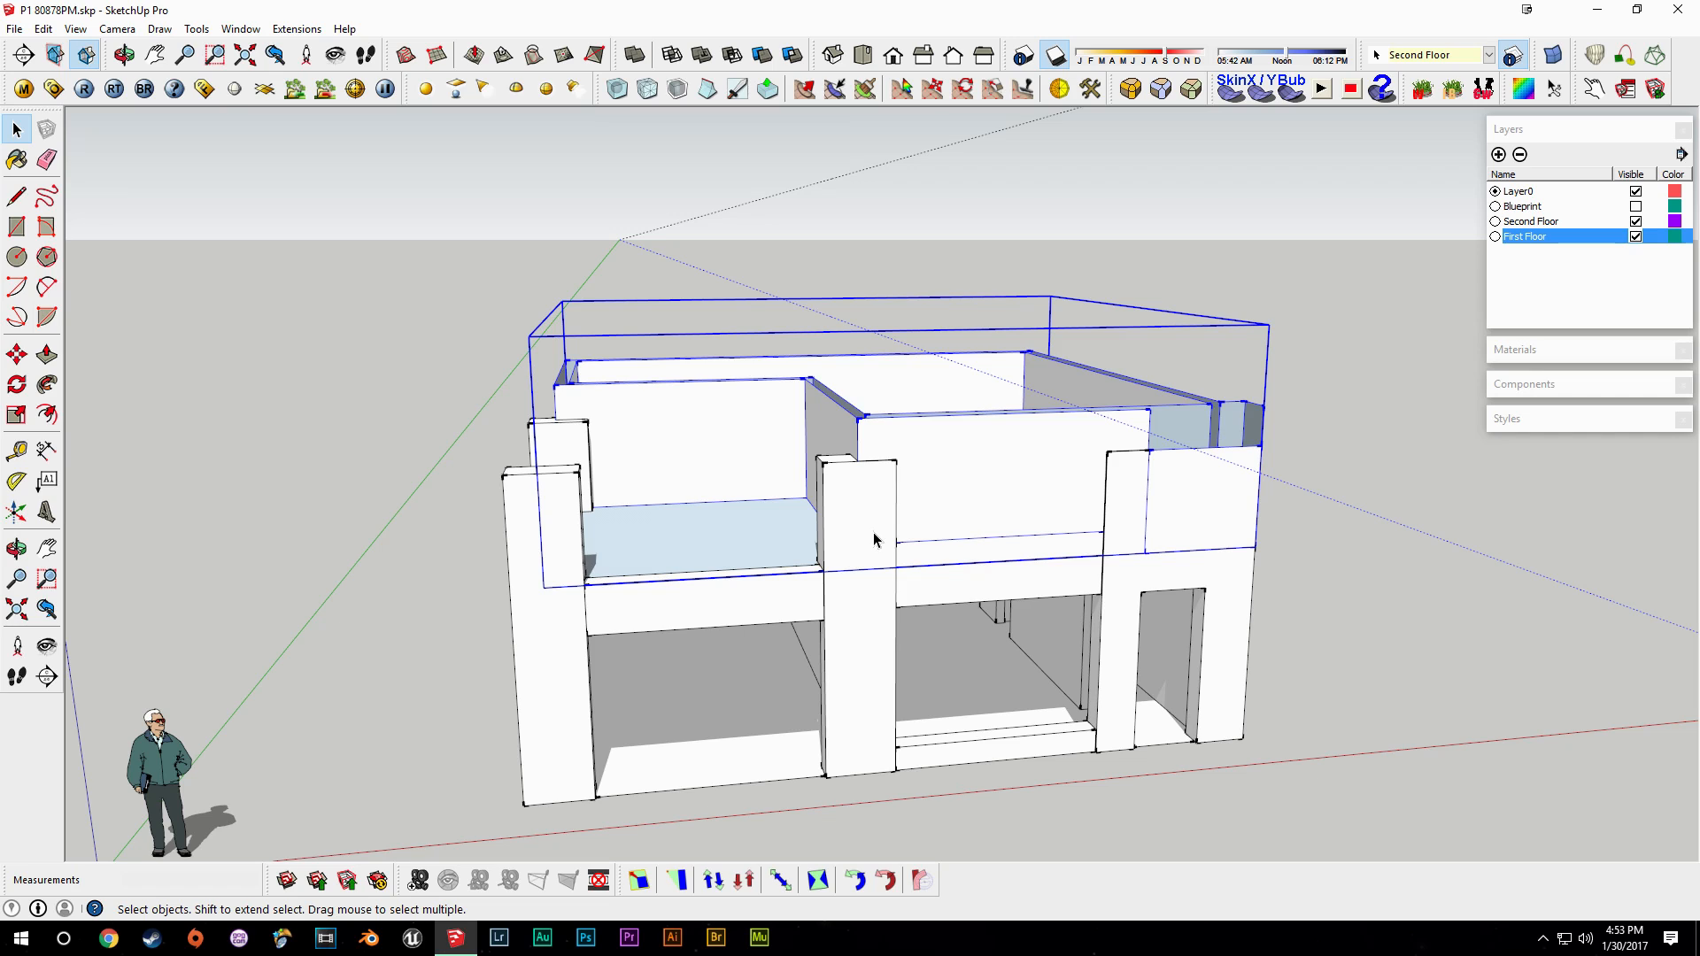
{"action": "middle_click_drag", "start_coordinate": [869, 533], "coordinate": [1283, 481]}
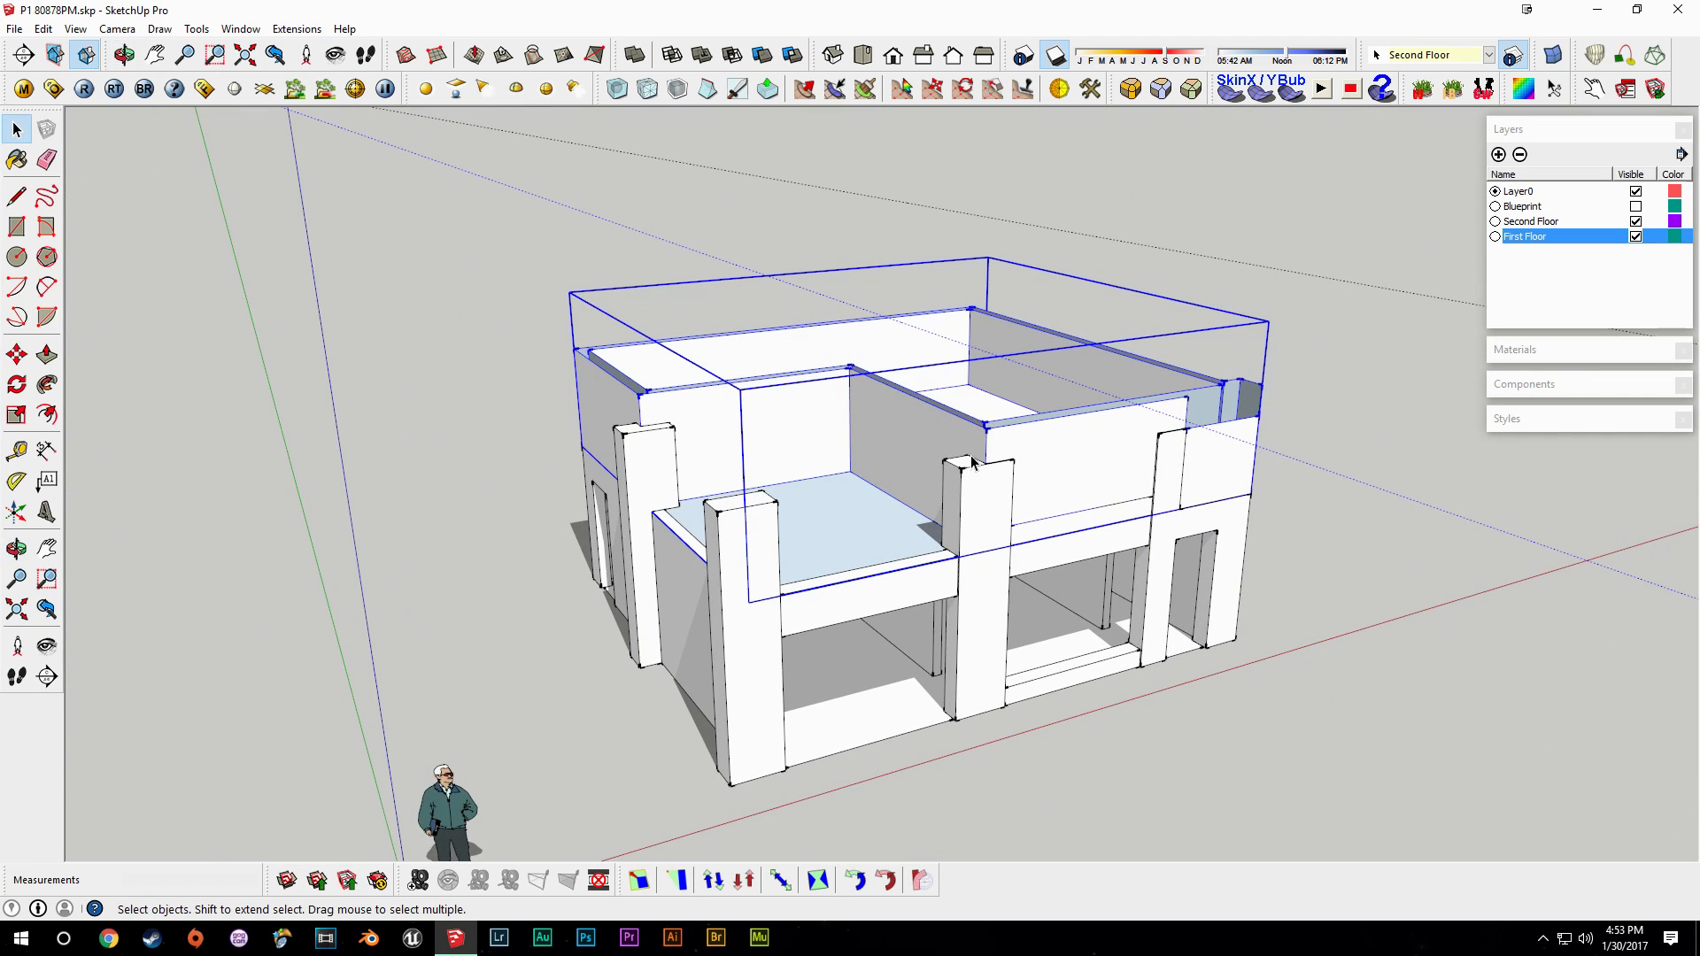
{"action": "key", "text": "m"}
{"action": "left_click", "coordinate": [1054, 480]}
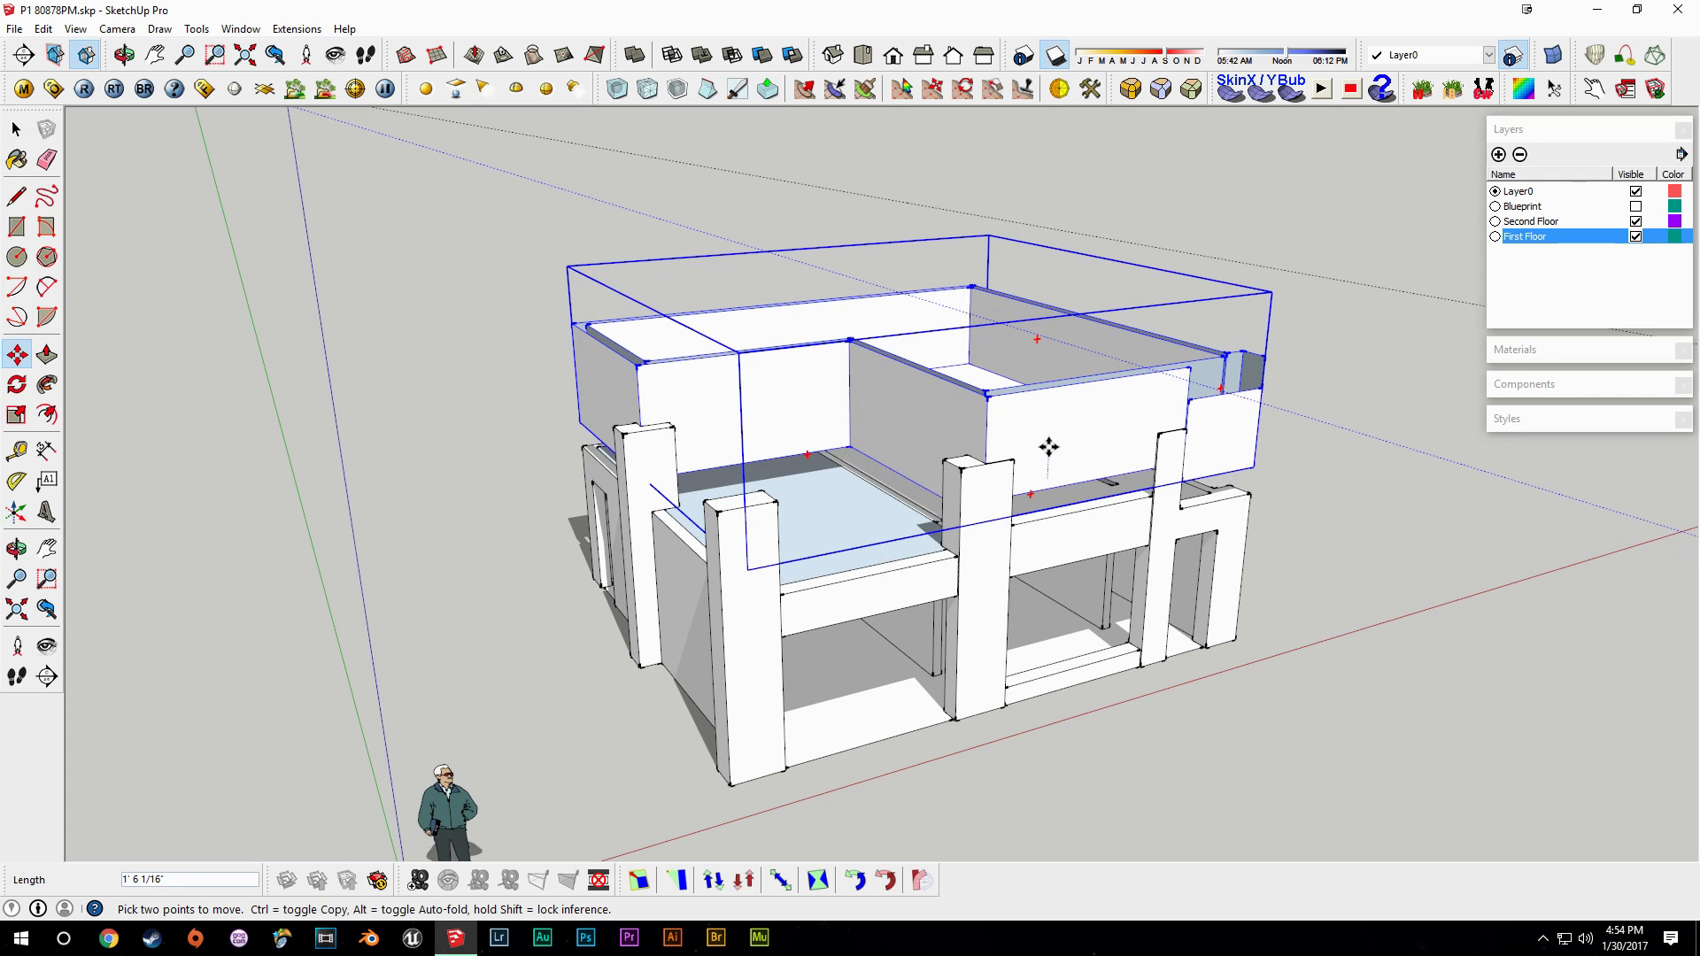
{"action": "type", "text": "1'"}
{"action": "key", "text": "Return"}
{"action": "key", "text": "space"}
{"action": "left_click", "coordinate": [1069, 632]}
Hide the Second Floor layer and open the first-floor component for editing.
{"action": "scroll", "coordinate": [1062, 585], "scroll_direction": "up", "scroll_amount": 5}
{"action": "mouse_move", "coordinate": [983, 542]}
{"action": "middle_mouse_down"}
{"action": "mouse_move", "coordinate": [868, 523]}
{"action": "mouse_move", "coordinate": [1199, 531]}
{"action": "mouse_move", "coordinate": [988, 528]}
{"action": "middle_mouse_up"}
{"action": "scroll", "coordinate": [801, 557], "scroll_direction": "down", "scroll_amount": 4}
{"action": "middle_click_drag", "start_coordinate": [801, 557], "coordinate": [872, 638]}
{"action": "left_click", "coordinate": [1635, 222]}
{"action": "middle_click_drag", "start_coordinate": [1044, 496], "coordinate": [981, 734]}
{"action": "double_click", "coordinate": [738, 484]}
{"action": "scroll", "coordinate": [983, 734], "scroll_direction": "up", "scroll_amount": 6}
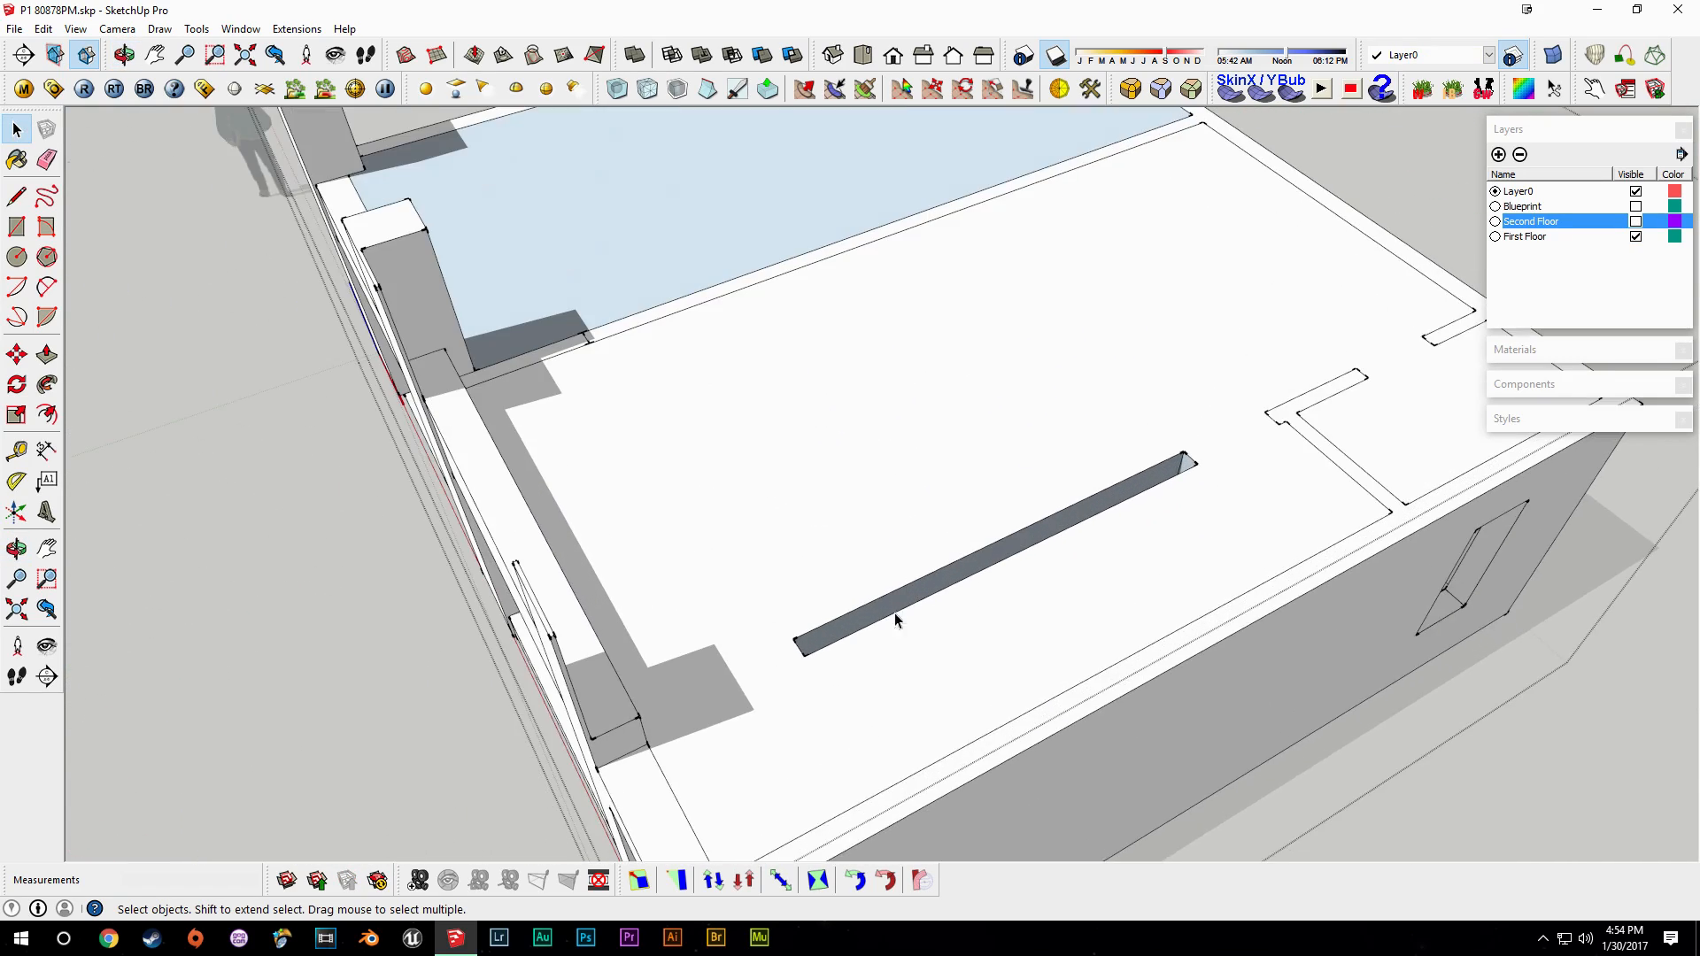
Close the open top of the long interior partition by drawing a line across it, erase that line, and exit the component.
{"action": "key", "text": "l"}
{"action": "left_click", "coordinate": [848, 630]}
{"action": "left_click", "coordinate": [872, 588]}
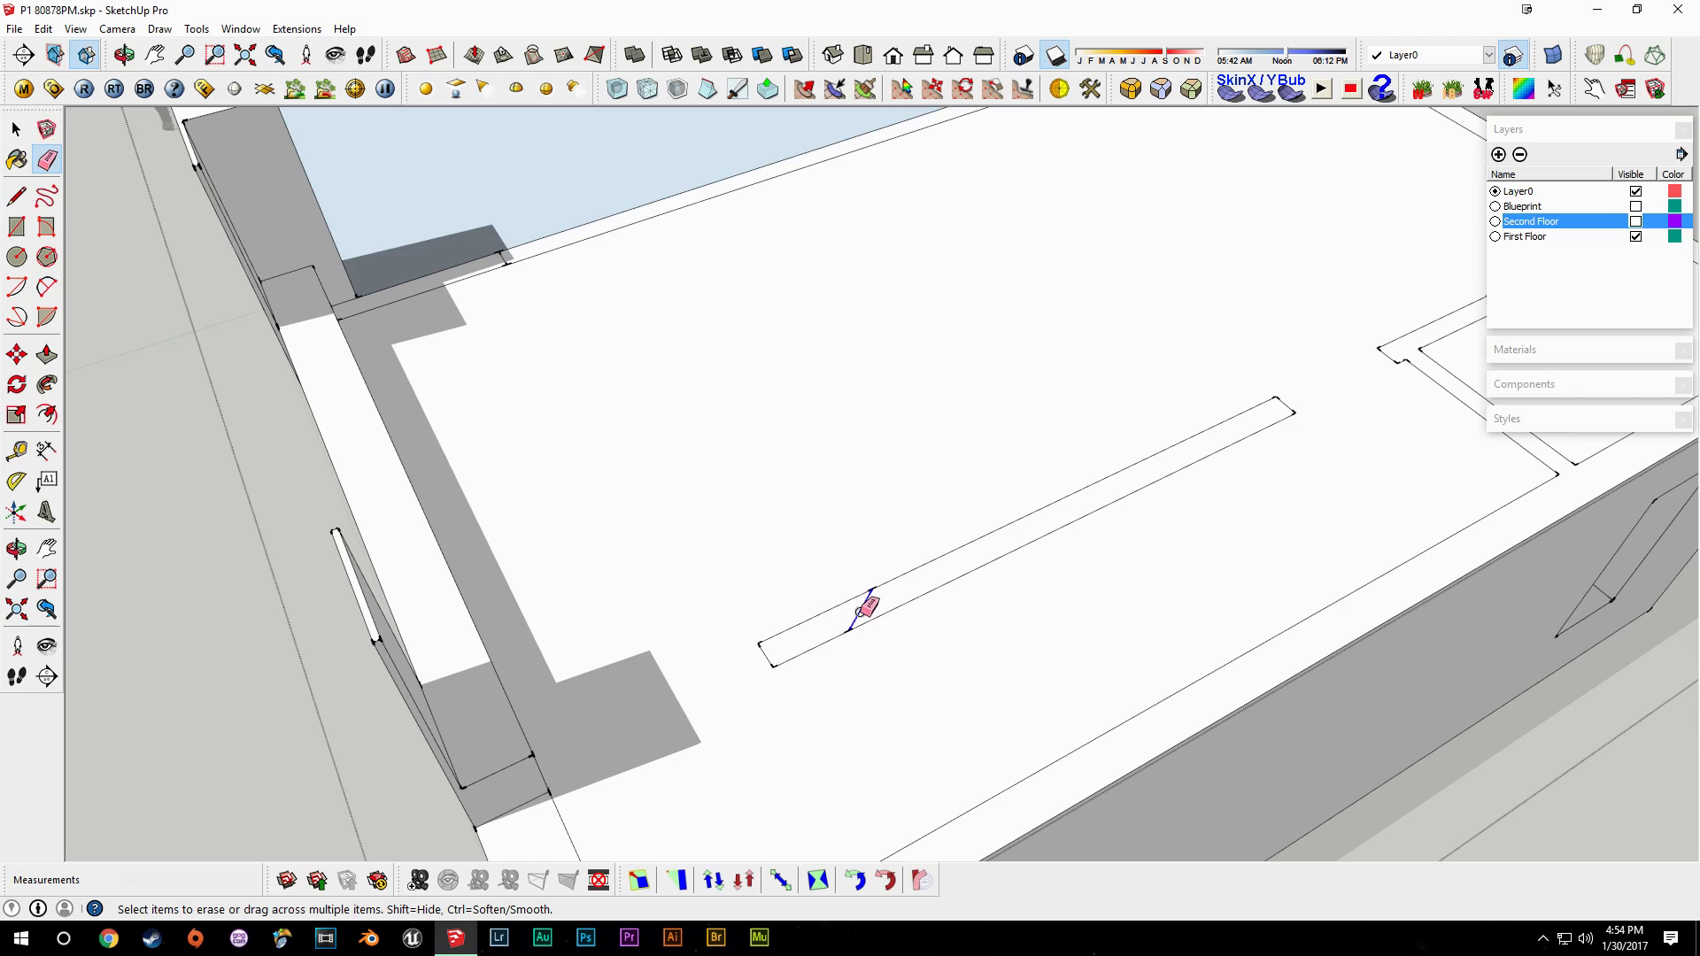
{"action": "scroll", "coordinate": [865, 600], "scroll_direction": "down", "scroll_amount": 5}
{"action": "middle_click_drag", "start_coordinate": [702, 493], "coordinate": [800, 554]}
{"action": "key", "text": "space"}
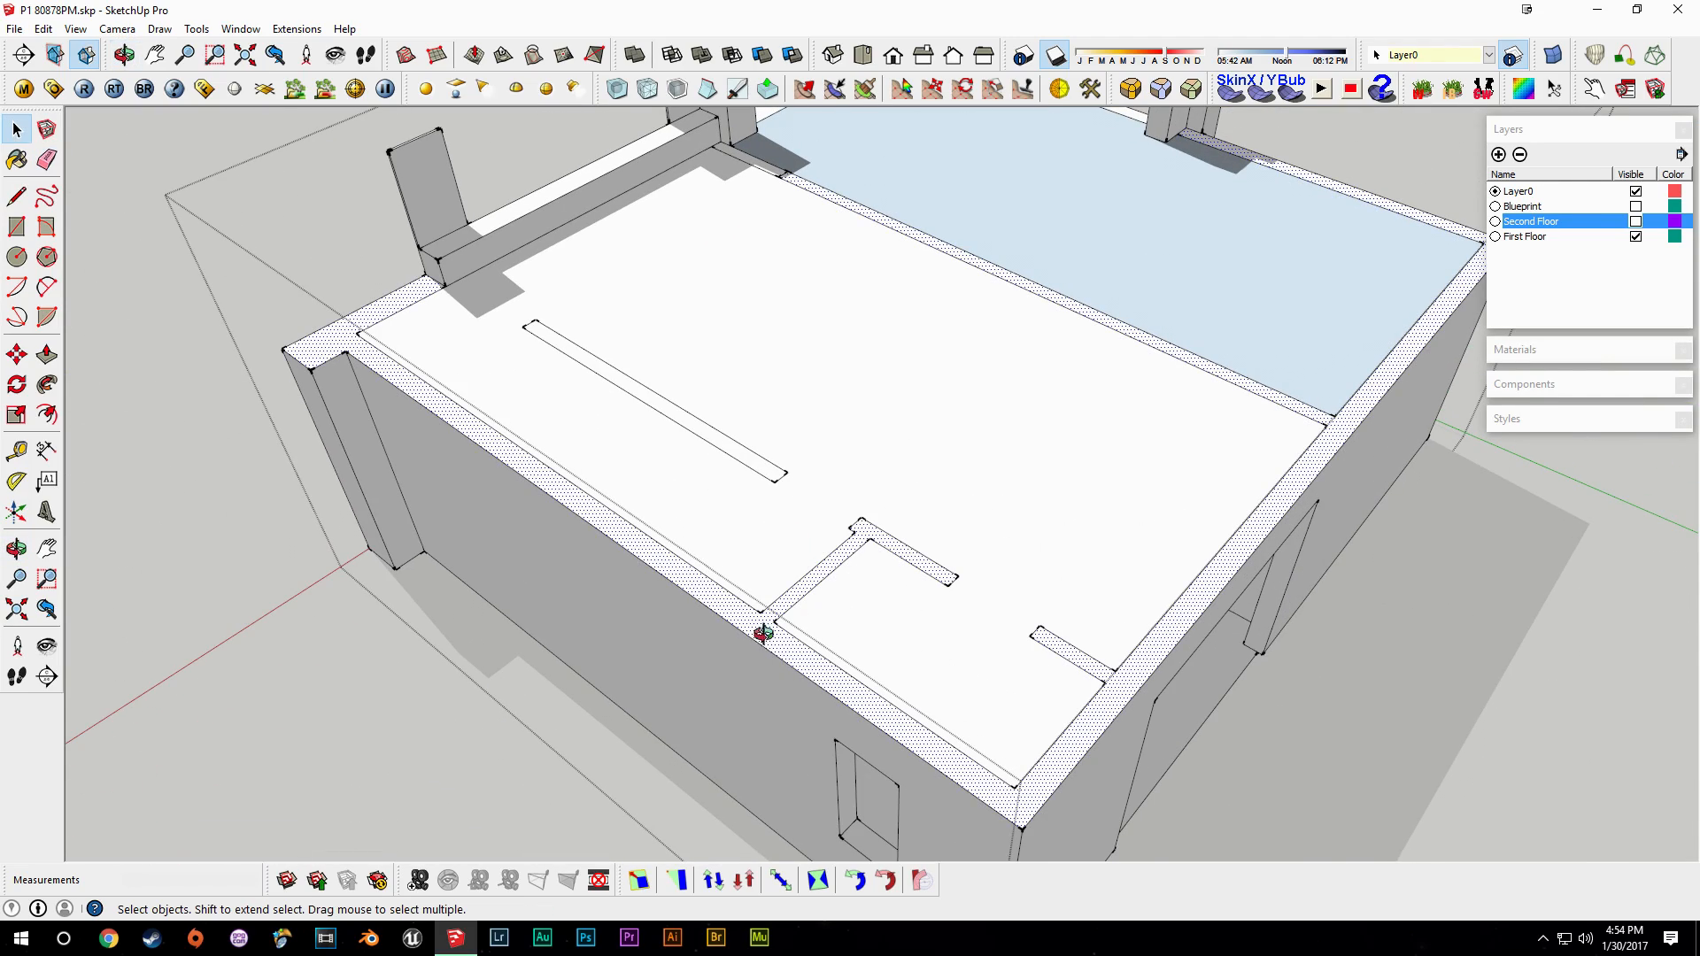
{"action": "left_click", "coordinate": [759, 626]}
{"action": "middle_click_drag", "start_coordinate": [759, 626], "coordinate": [746, 545]}
{"action": "middle_click_drag", "start_coordinate": [602, 353], "coordinate": [987, 310]}
{"action": "key", "text": "Escape"}
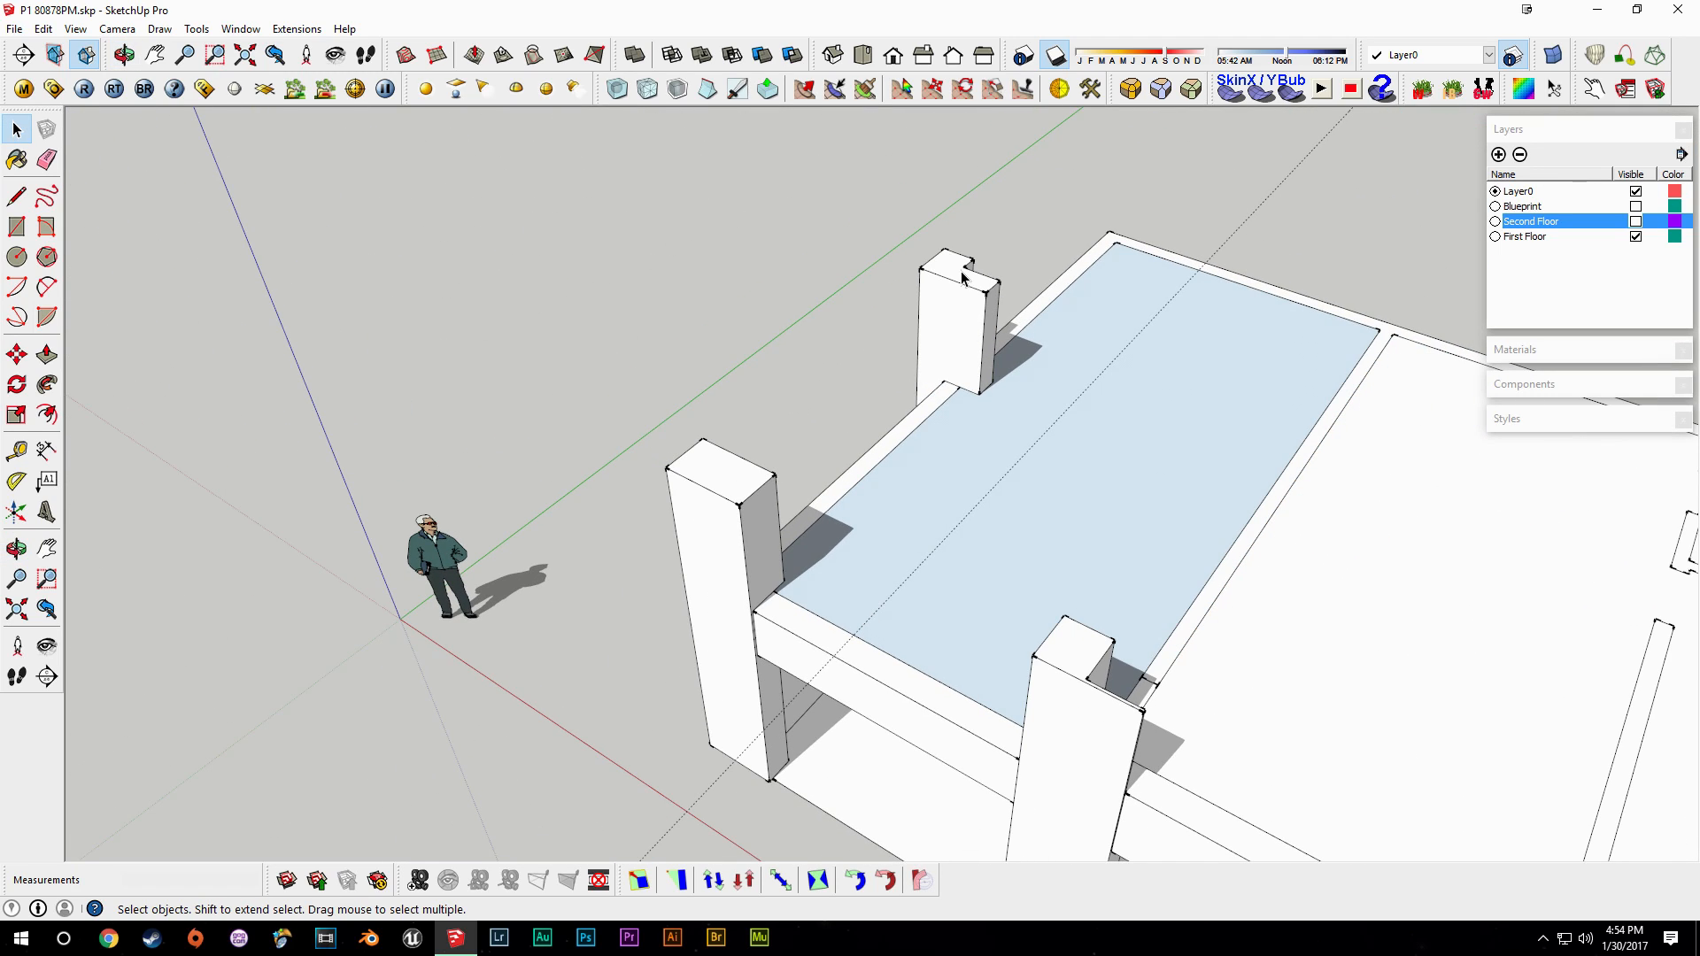
Open the first-floor component and raise the top of the deck's rear pillar by 10" with Push/Pull.
{"action": "key", "text": "p"}
{"action": "key", "text": "space"}
{"action": "left_click", "coordinate": [801, 493]}
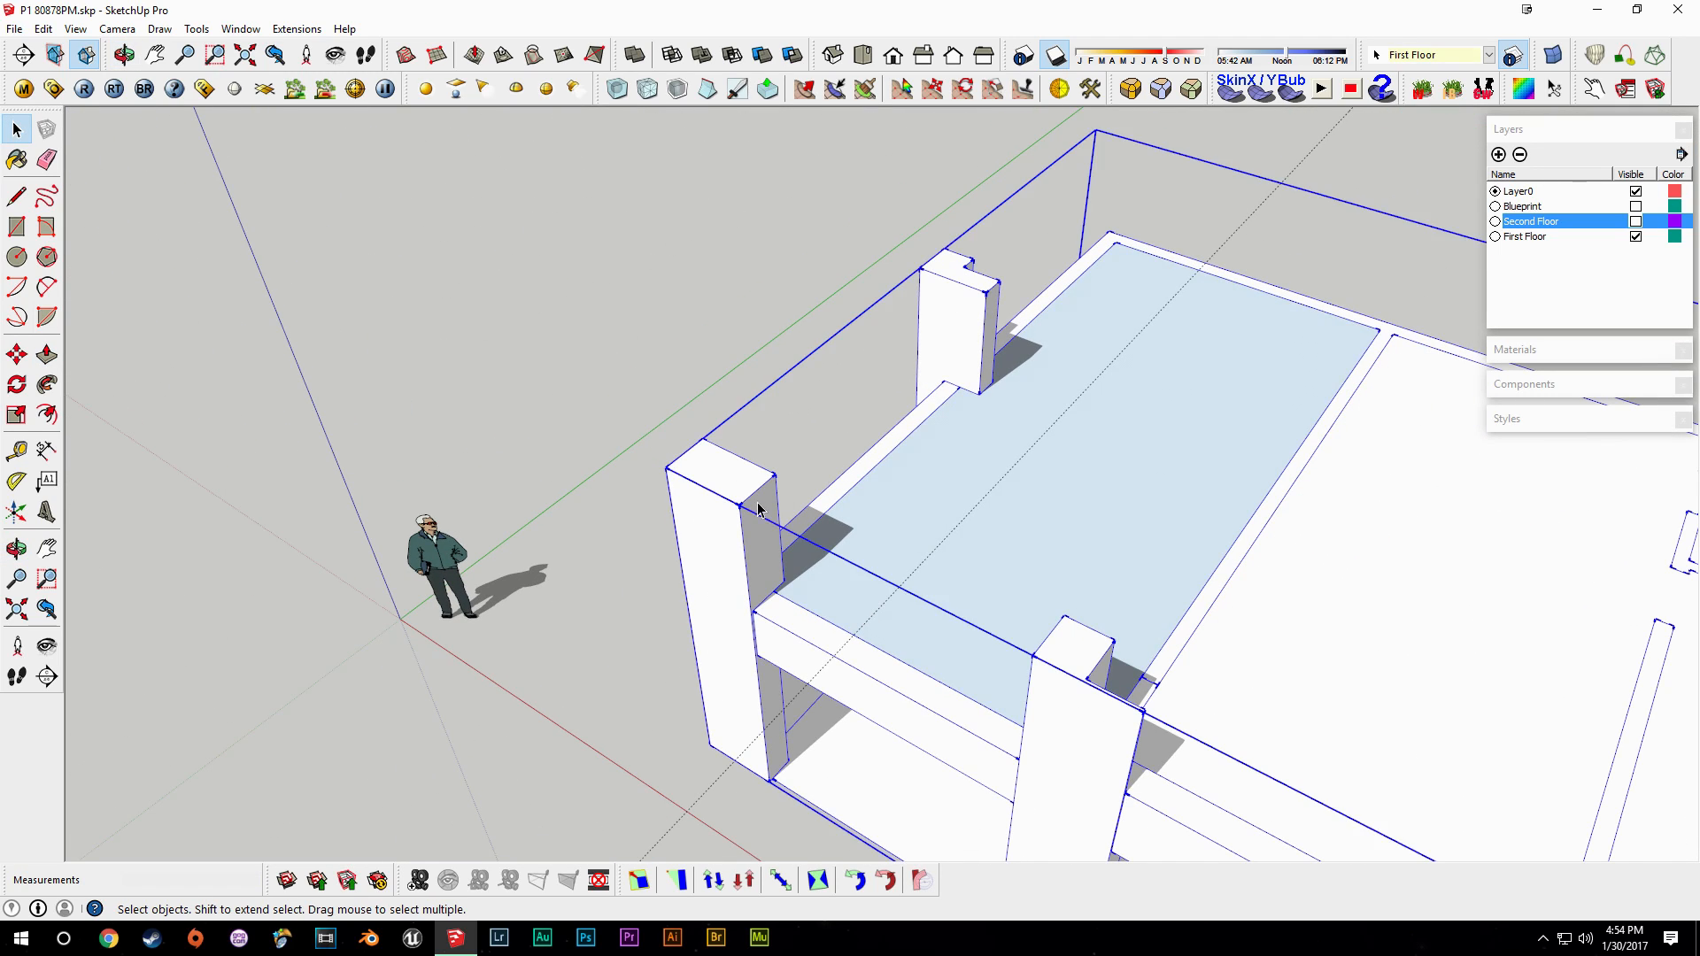
{"action": "middle_click_drag", "start_coordinate": [929, 429], "coordinate": [810, 512], "text": "shift"}
{"action": "double_click", "coordinate": [850, 394]}
{"action": "key", "text": "p"}
{"action": "left_click", "coordinate": [830, 359]}
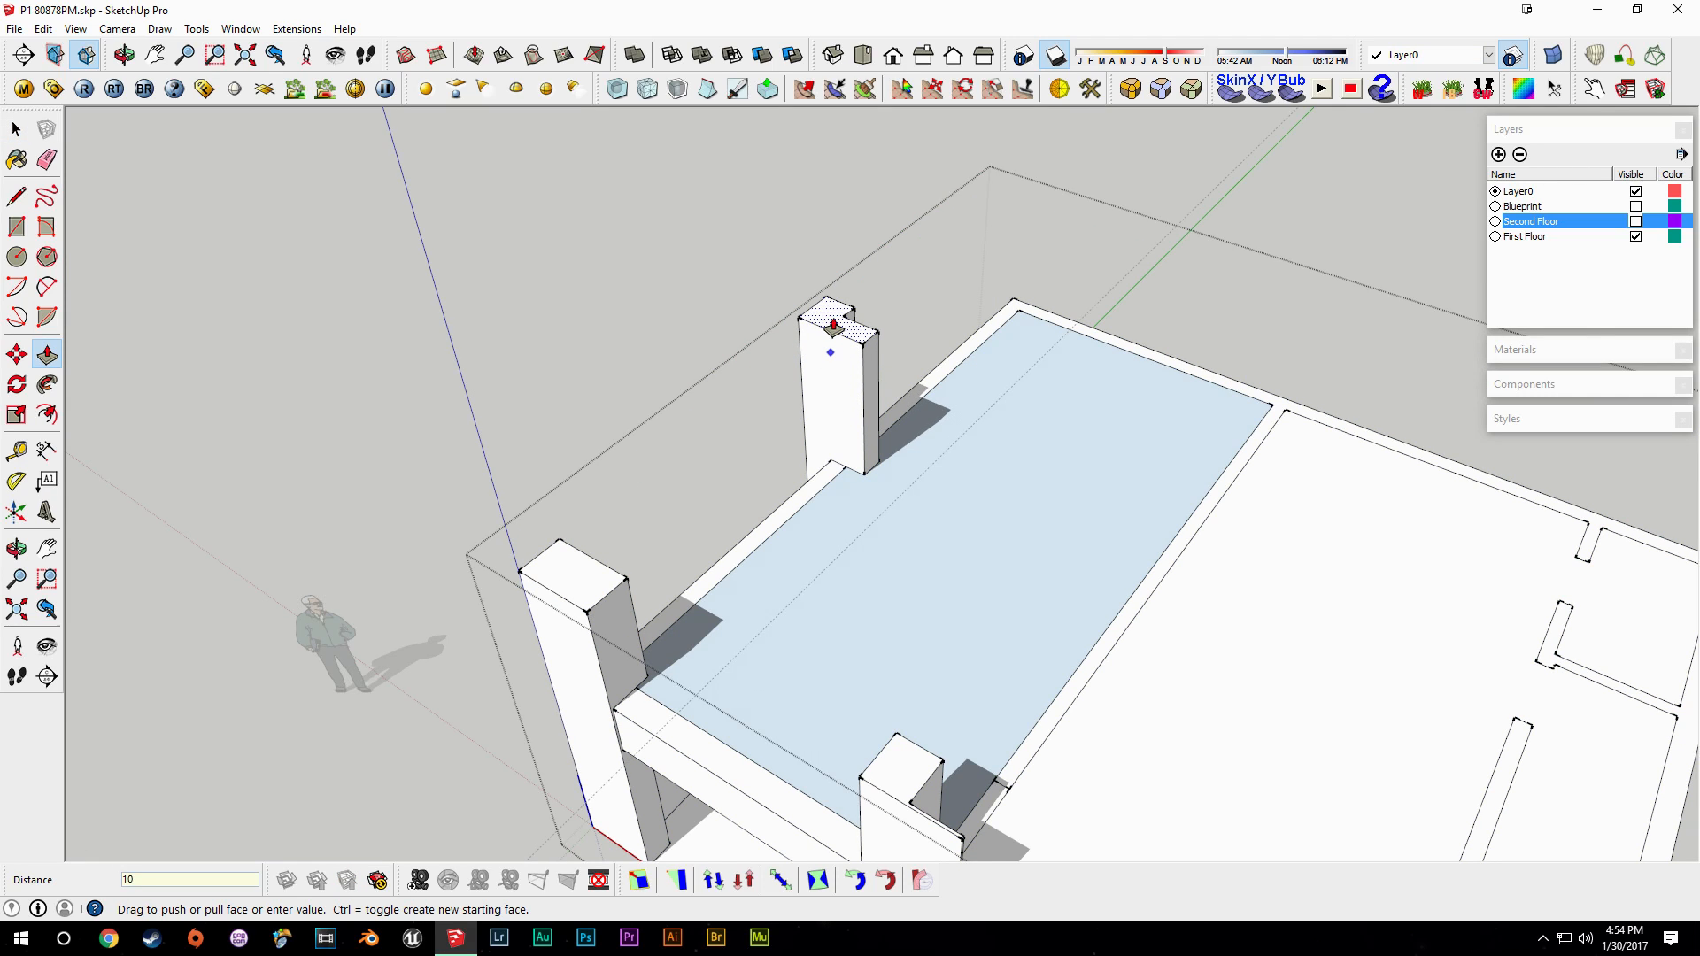
{"action": "type", "text": "10"}
{"action": "key", "text": "Return"}
Raise the top of the deck's front corner pillar by 10" with Push/Pull.
{"action": "left_click", "coordinate": [592, 581]}
{"action": "key", "text": "space"}
{"action": "left_click", "coordinate": [576, 582]}
{"action": "key", "text": "p"}
{"action": "left_click", "coordinate": [816, 347]}
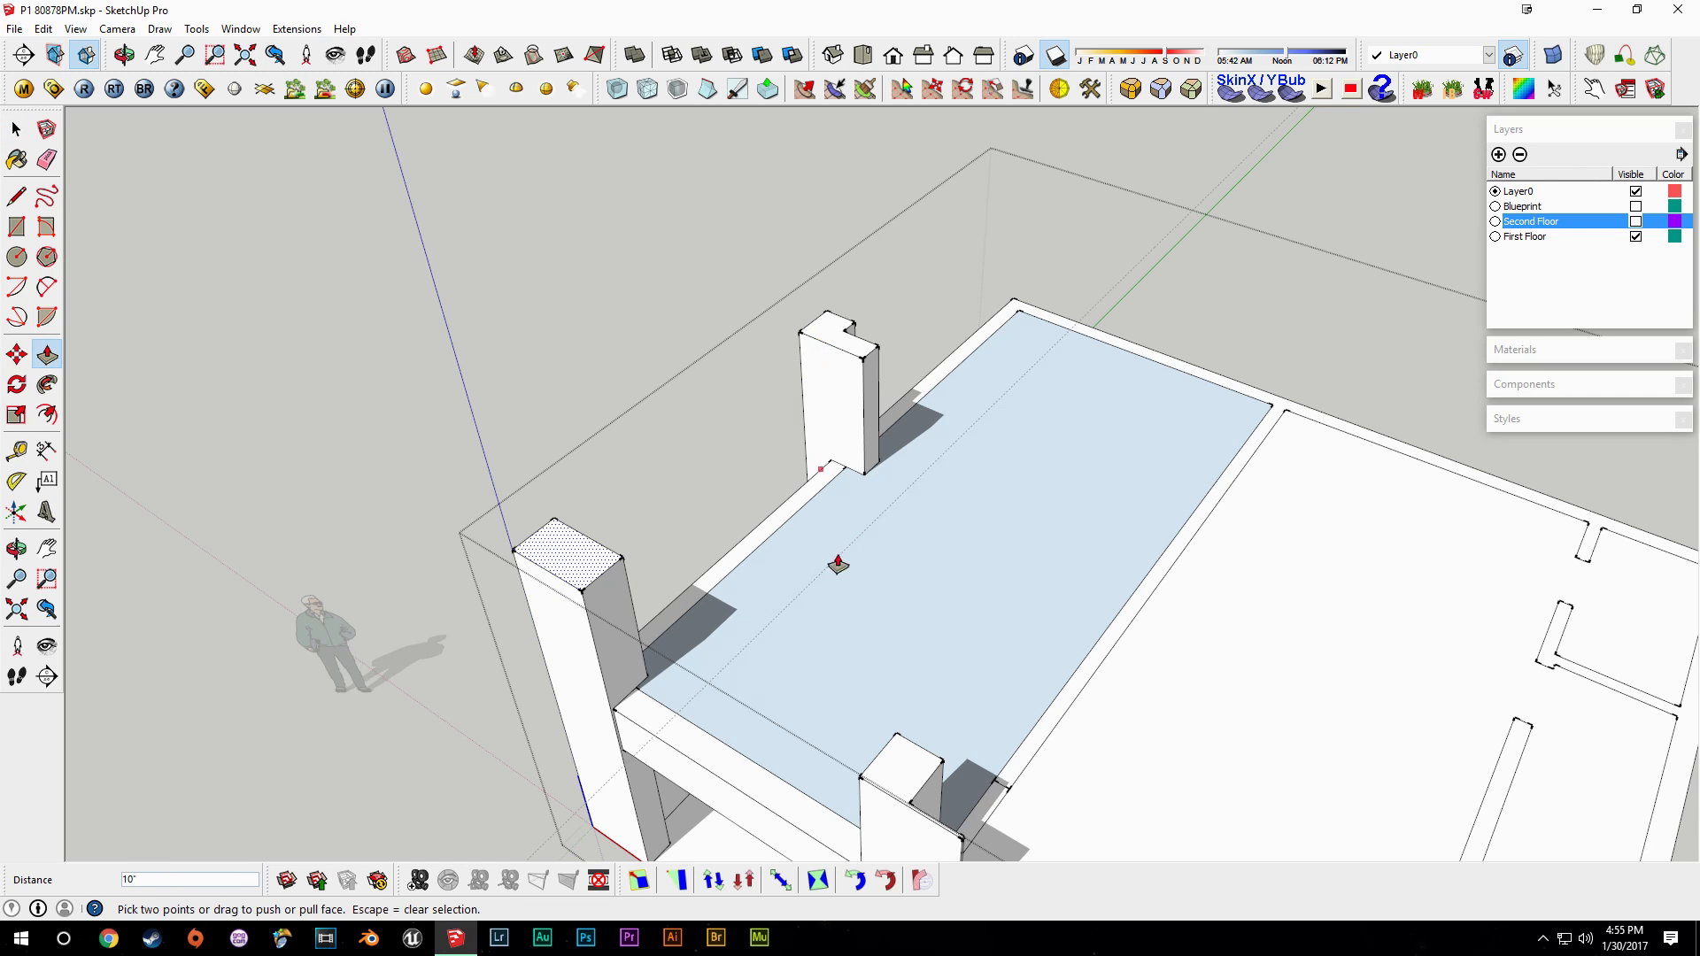
Pull the middle front pillar's top up level with the top of the front corner pillar.
{"action": "middle_click_drag", "start_coordinate": [894, 776], "coordinate": [876, 680], "text": "shift"}
{"action": "left_click", "coordinate": [878, 679]}
{"action": "key", "text": "space"}
{"action": "left_click", "coordinate": [881, 680]}
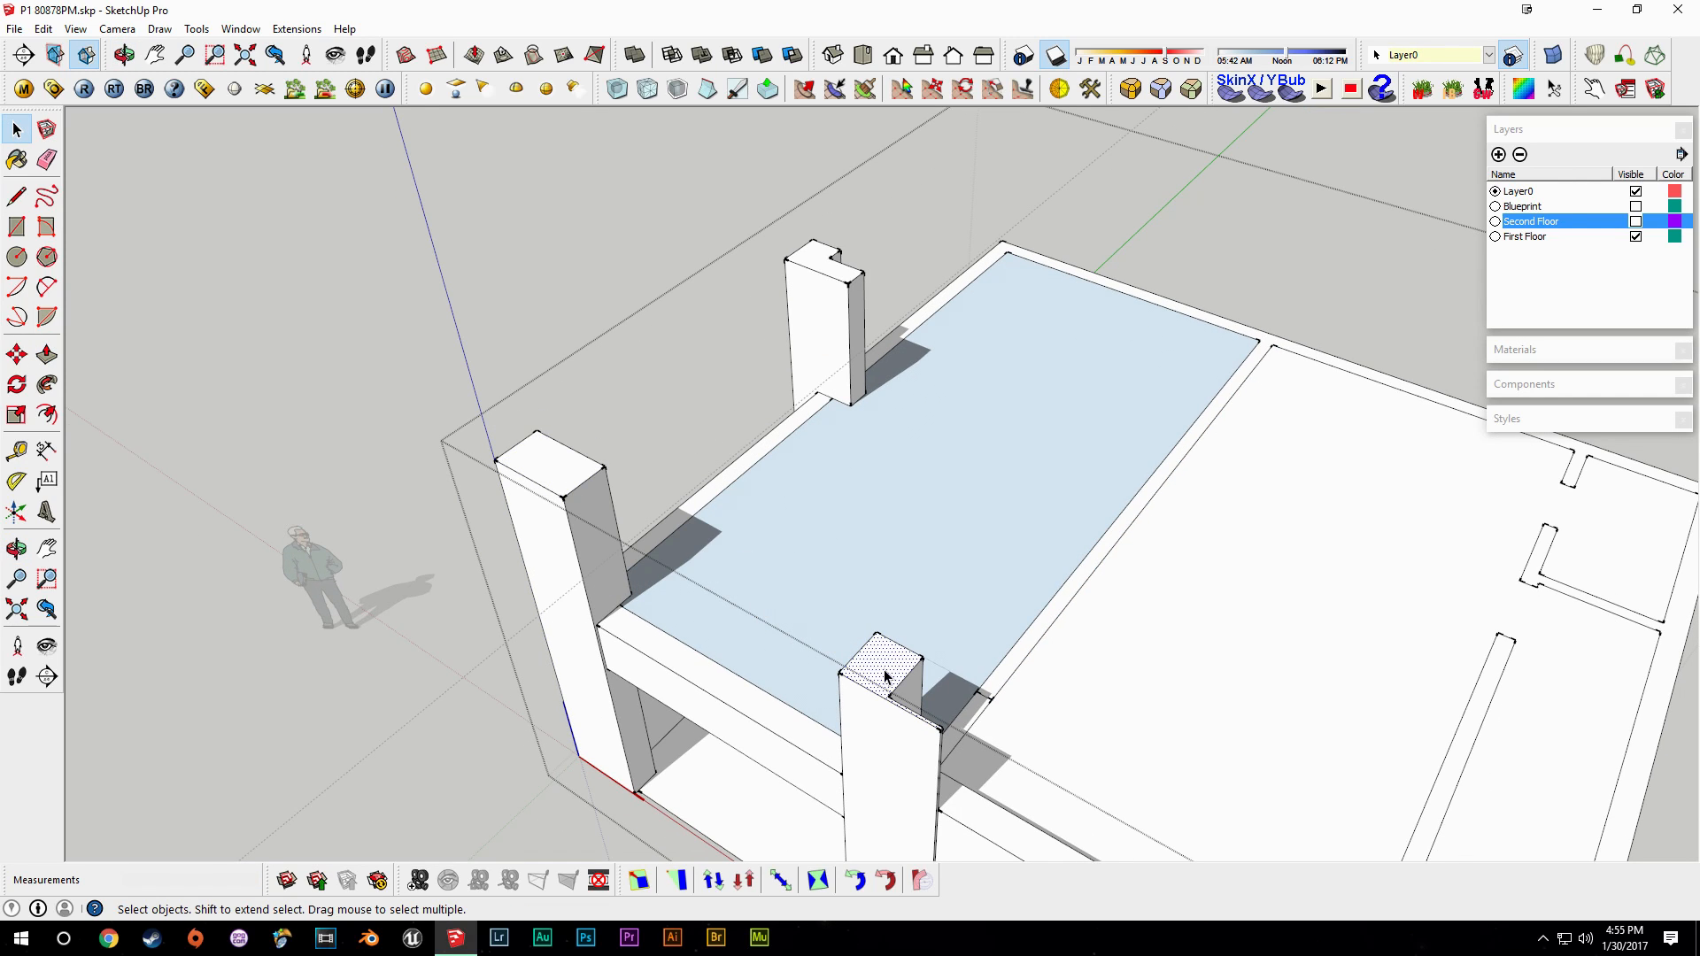
{"action": "key", "text": "p"}
{"action": "left_click", "coordinate": [884, 676]}
{"action": "left_click", "coordinate": [551, 464]}
Raise the ledge between the middle pillar and the next front pillar by 10".
{"action": "middle_click_drag", "start_coordinate": [930, 753], "coordinate": [755, 569]}
{"action": "key", "text": "space"}
{"action": "left_click", "coordinate": [761, 573]}
{"action": "key", "text": "p"}
{"action": "left_click", "coordinate": [759, 577]}
{"action": "type", "text": "10"}
{"action": "key", "text": "Return"}
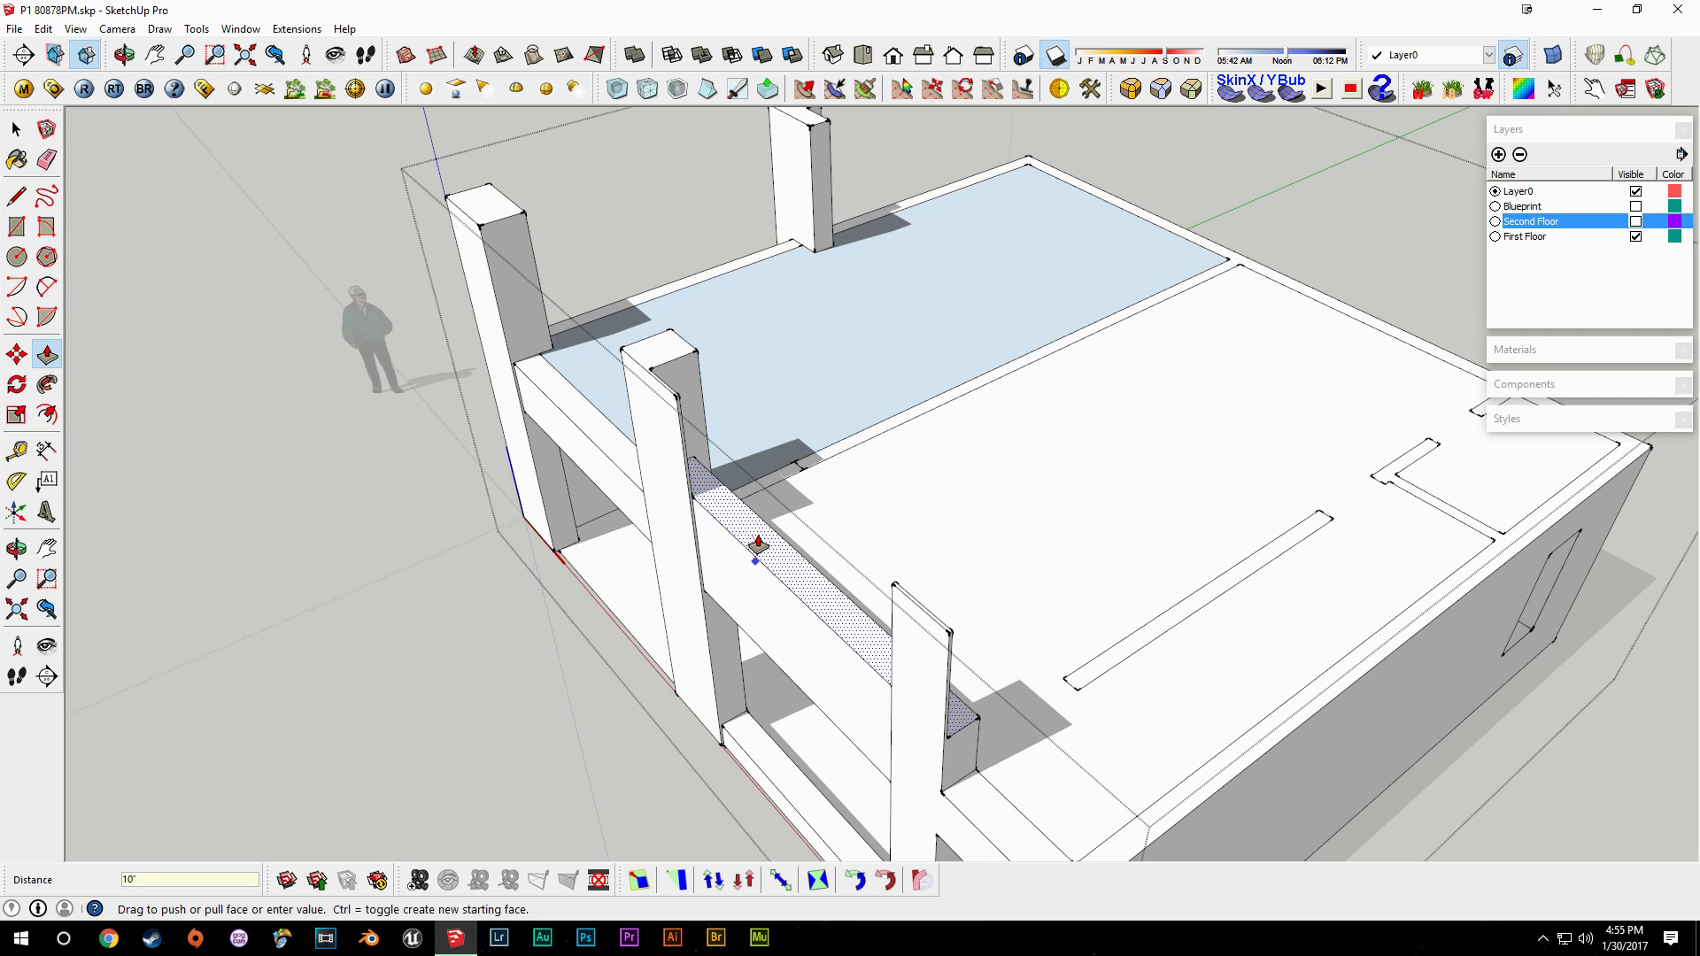
Raise the deck's front wall between the corner pillar and the middle pillar by 10".
{"action": "key", "text": "space"}
{"action": "left_click", "coordinate": [591, 438]}
{"action": "key", "text": "p"}
{"action": "left_click", "coordinate": [590, 430]}
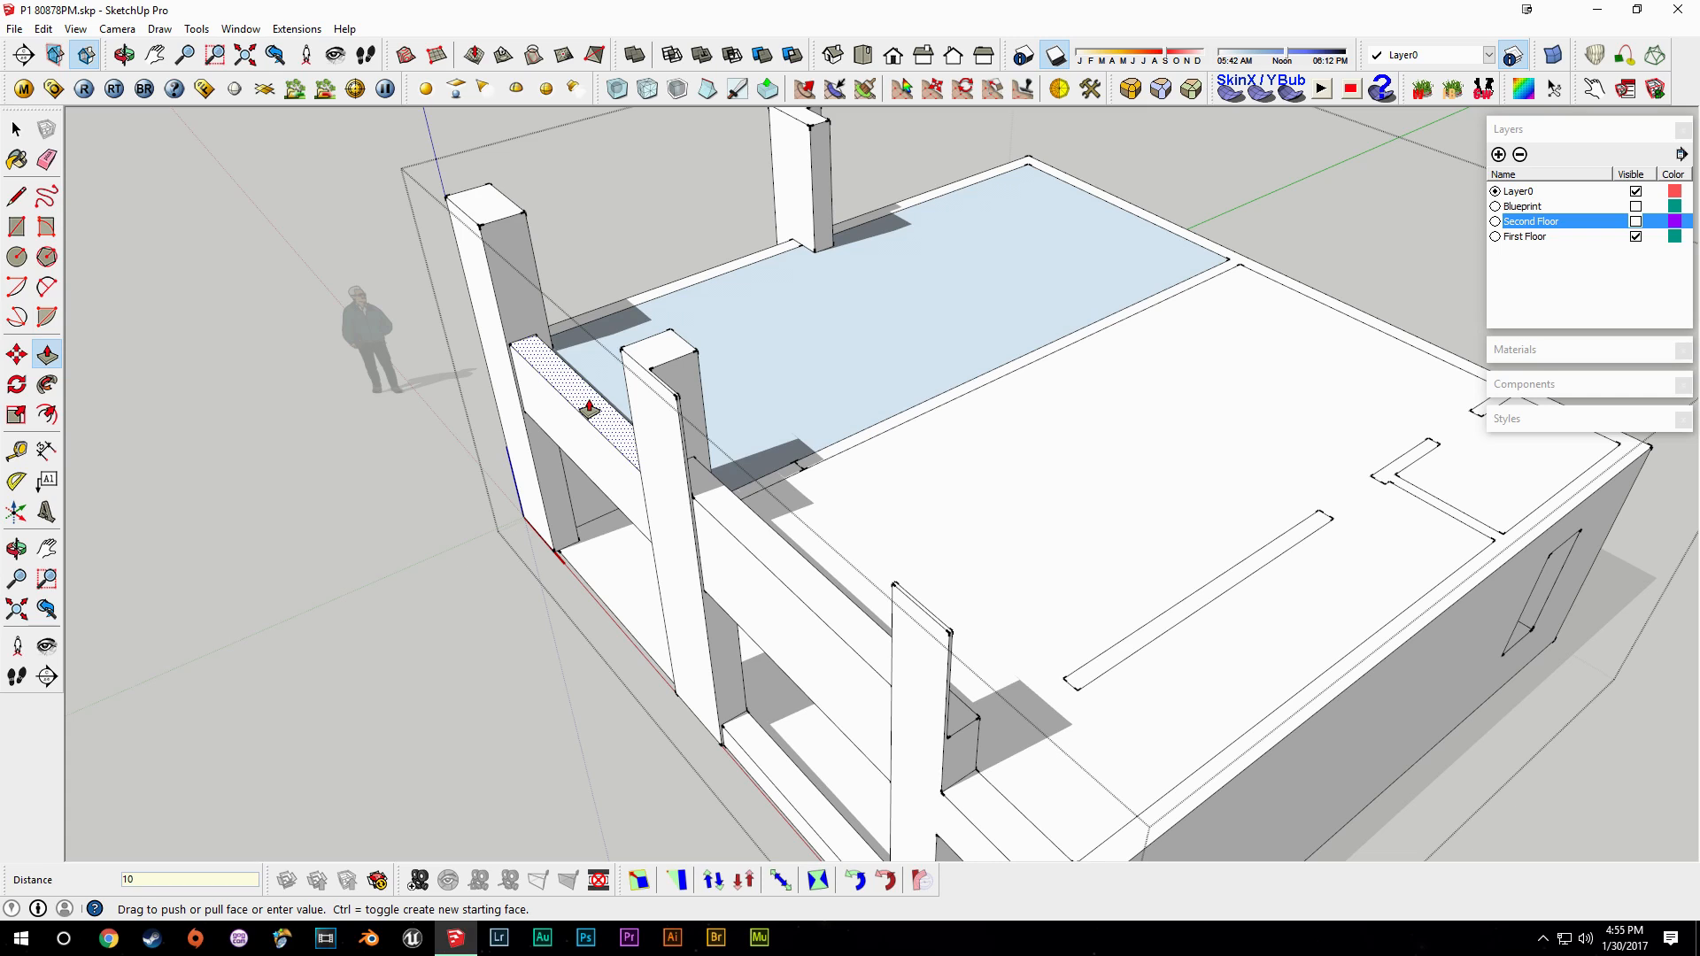
{"action": "key", "text": "Return"}
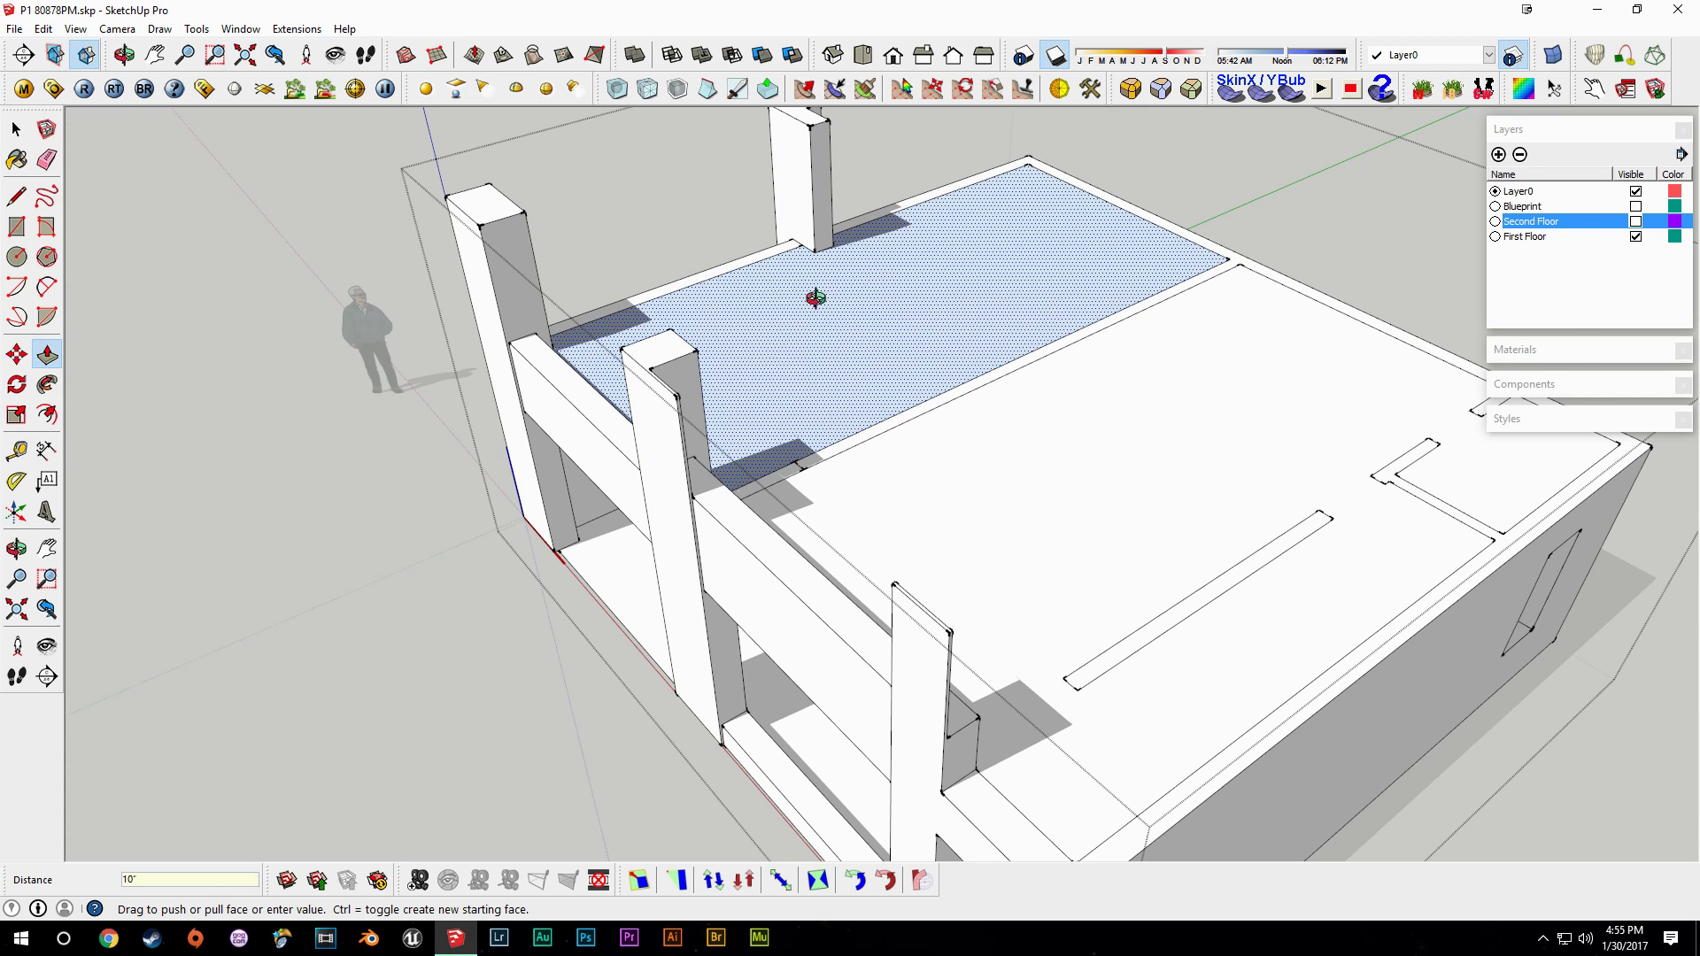
Raise the deck's side ledge and the remaining first-floor wall tops by 10", level with the front ledge.
{"action": "middle_click_drag", "start_coordinate": [816, 298], "coordinate": [978, 329]}
{"action": "left_click", "coordinate": [728, 300]}
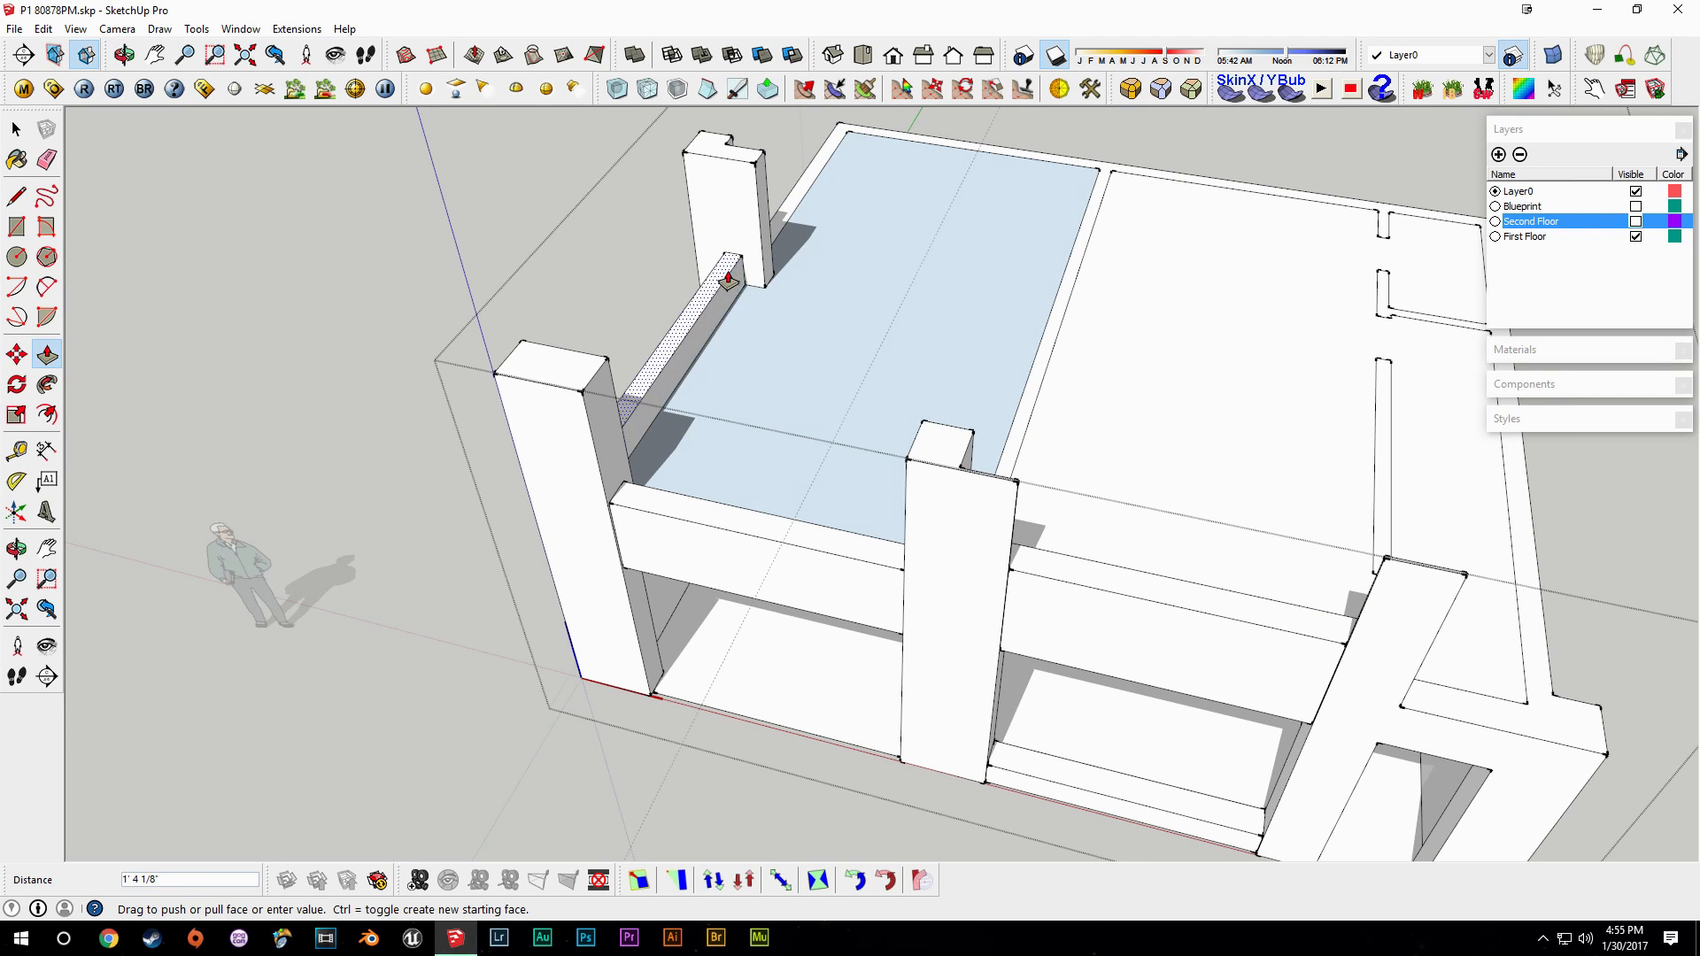
{"action": "left_click", "coordinate": [680, 496]}
{"action": "left_click", "coordinate": [782, 220]}
{"action": "left_click", "coordinate": [706, 296]}
{"action": "middle_click_drag", "start_coordinate": [1177, 390], "coordinate": [862, 370]}
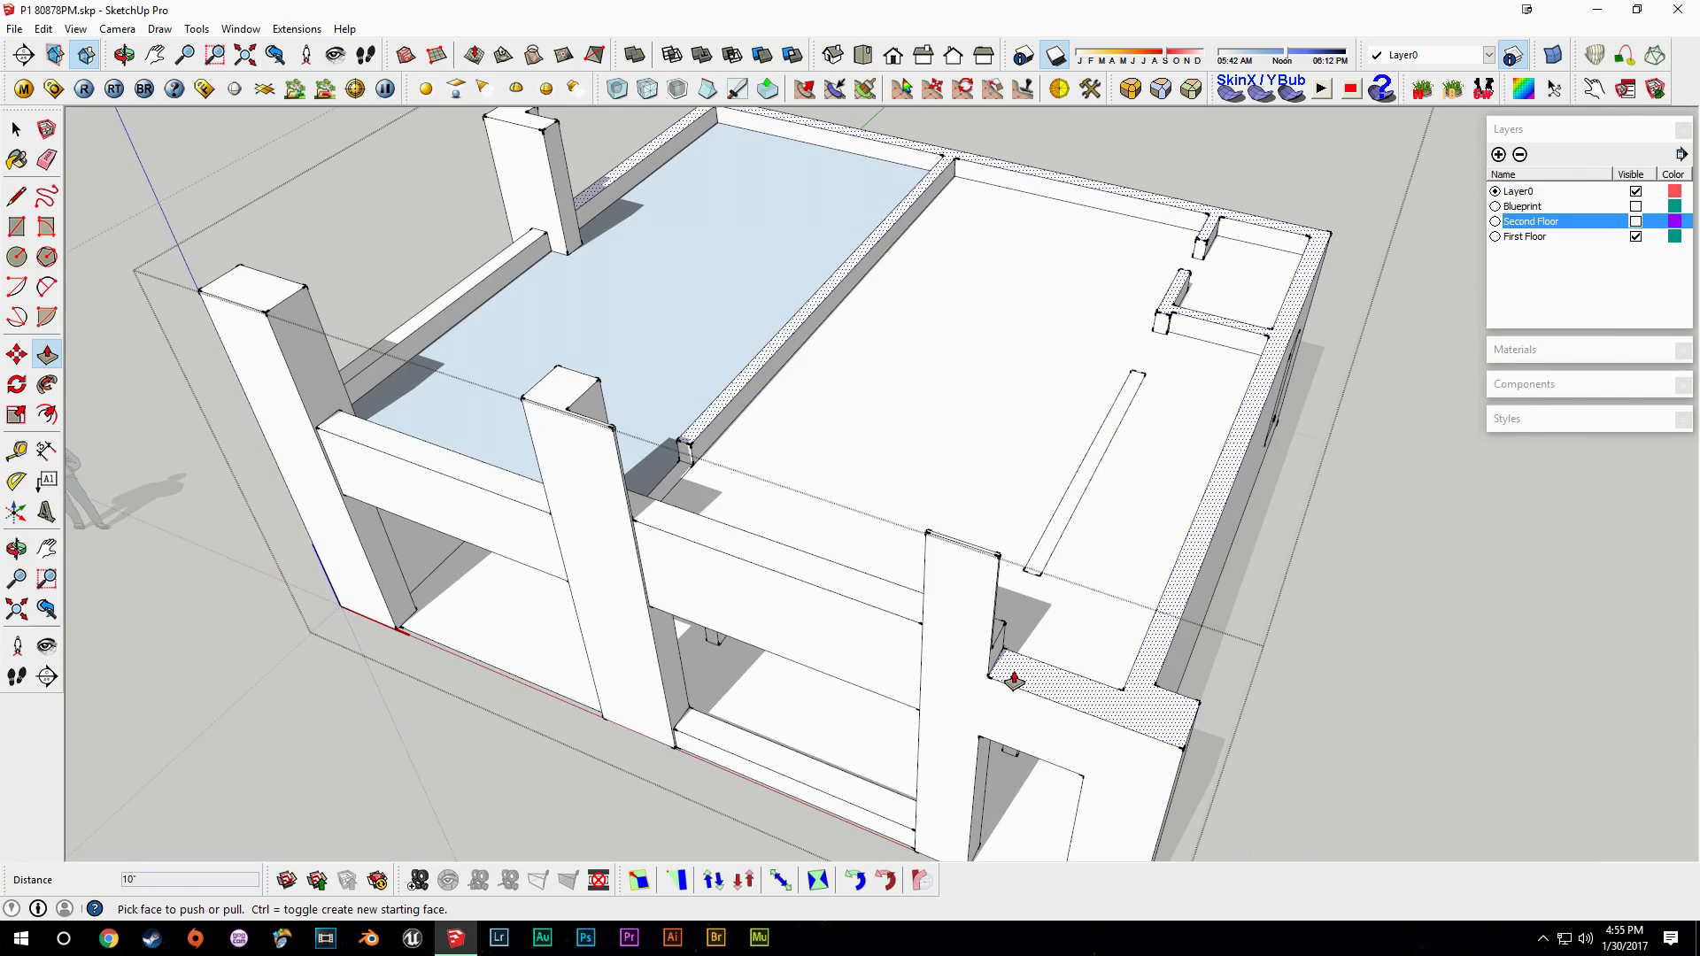
{"action": "middle_click_drag", "start_coordinate": [1089, 649], "coordinate": [865, 615]}
{"action": "left_click", "coordinate": [896, 584]}
{"action": "left_click", "coordinate": [790, 621]}
Push the small block protruding beneath the deck ceiling flush into the side wall and prepare to clean its edges with the Eraser.
{"action": "middle_click_drag", "start_coordinate": [646, 650], "coordinate": [666, 385]}
{"action": "key", "text": "space"}
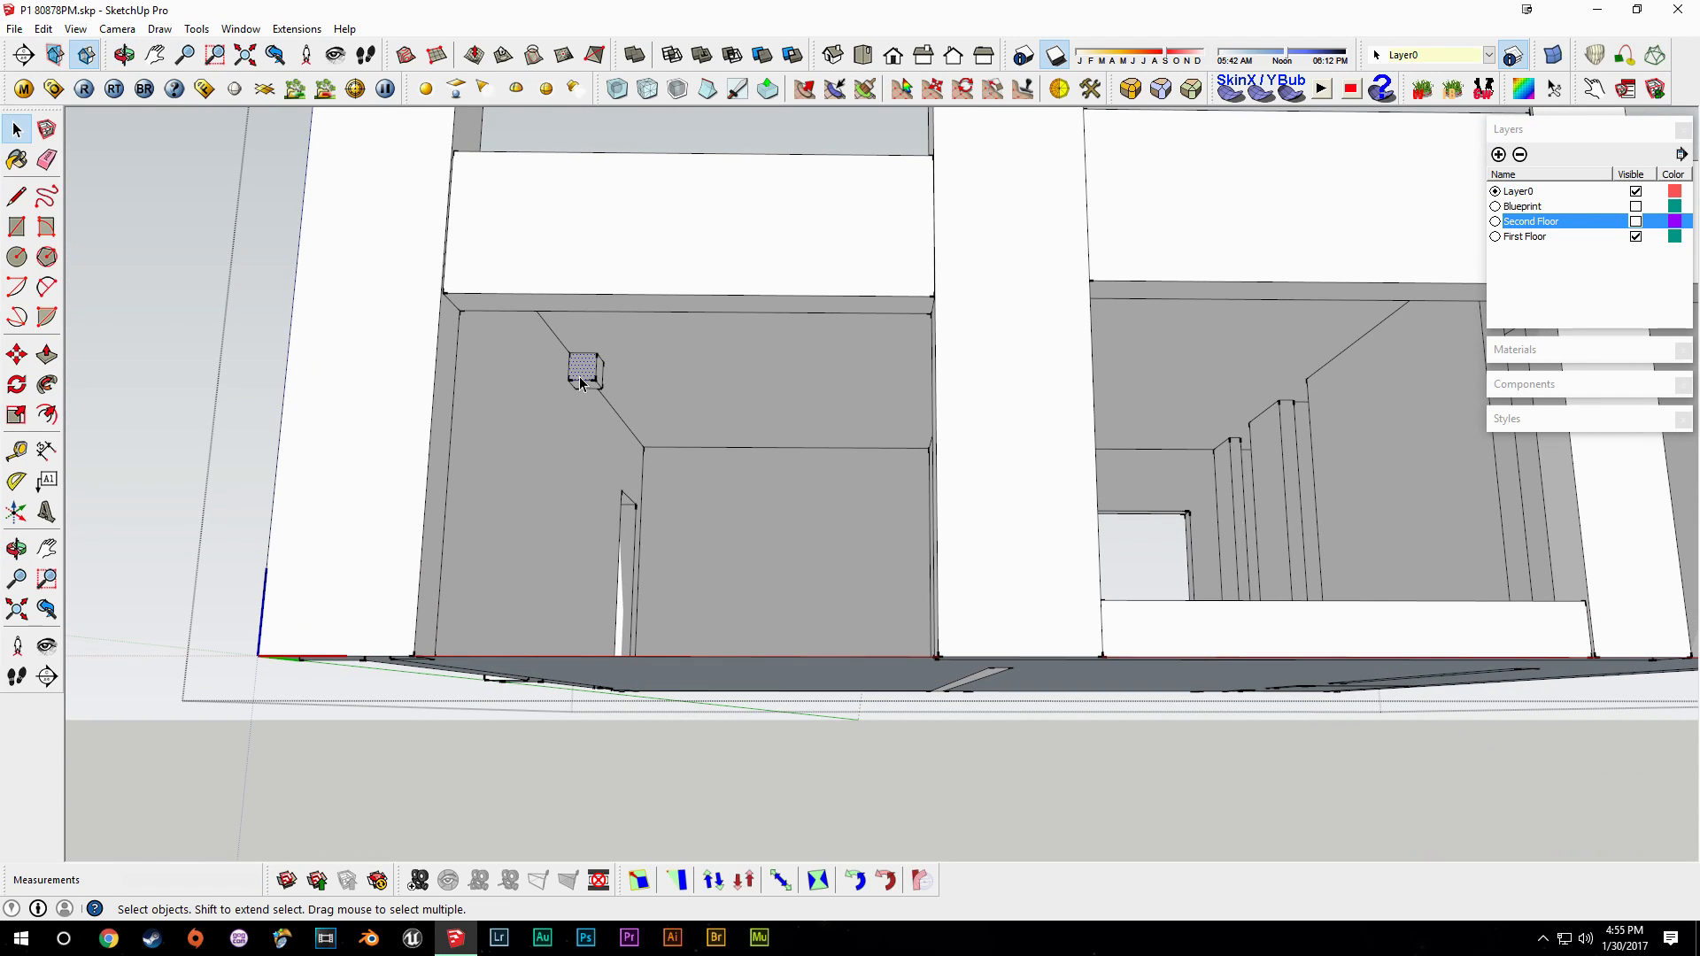
{"action": "scroll", "coordinate": [574, 385], "scroll_direction": "up", "scroll_amount": 3}
{"action": "middle_click_drag", "start_coordinate": [582, 405], "coordinate": [650, 405]}
{"action": "scroll", "coordinate": [676, 364], "scroll_direction": "up", "scroll_amount": 3}
{"action": "key", "text": "p"}
{"action": "left_click", "coordinate": [724, 368]}
{"action": "key", "text": "space"}
{"action": "left_click", "coordinate": [681, 364]}
{"action": "left_click", "coordinate": [748, 398]}
{"action": "left_click", "coordinate": [735, 390]}
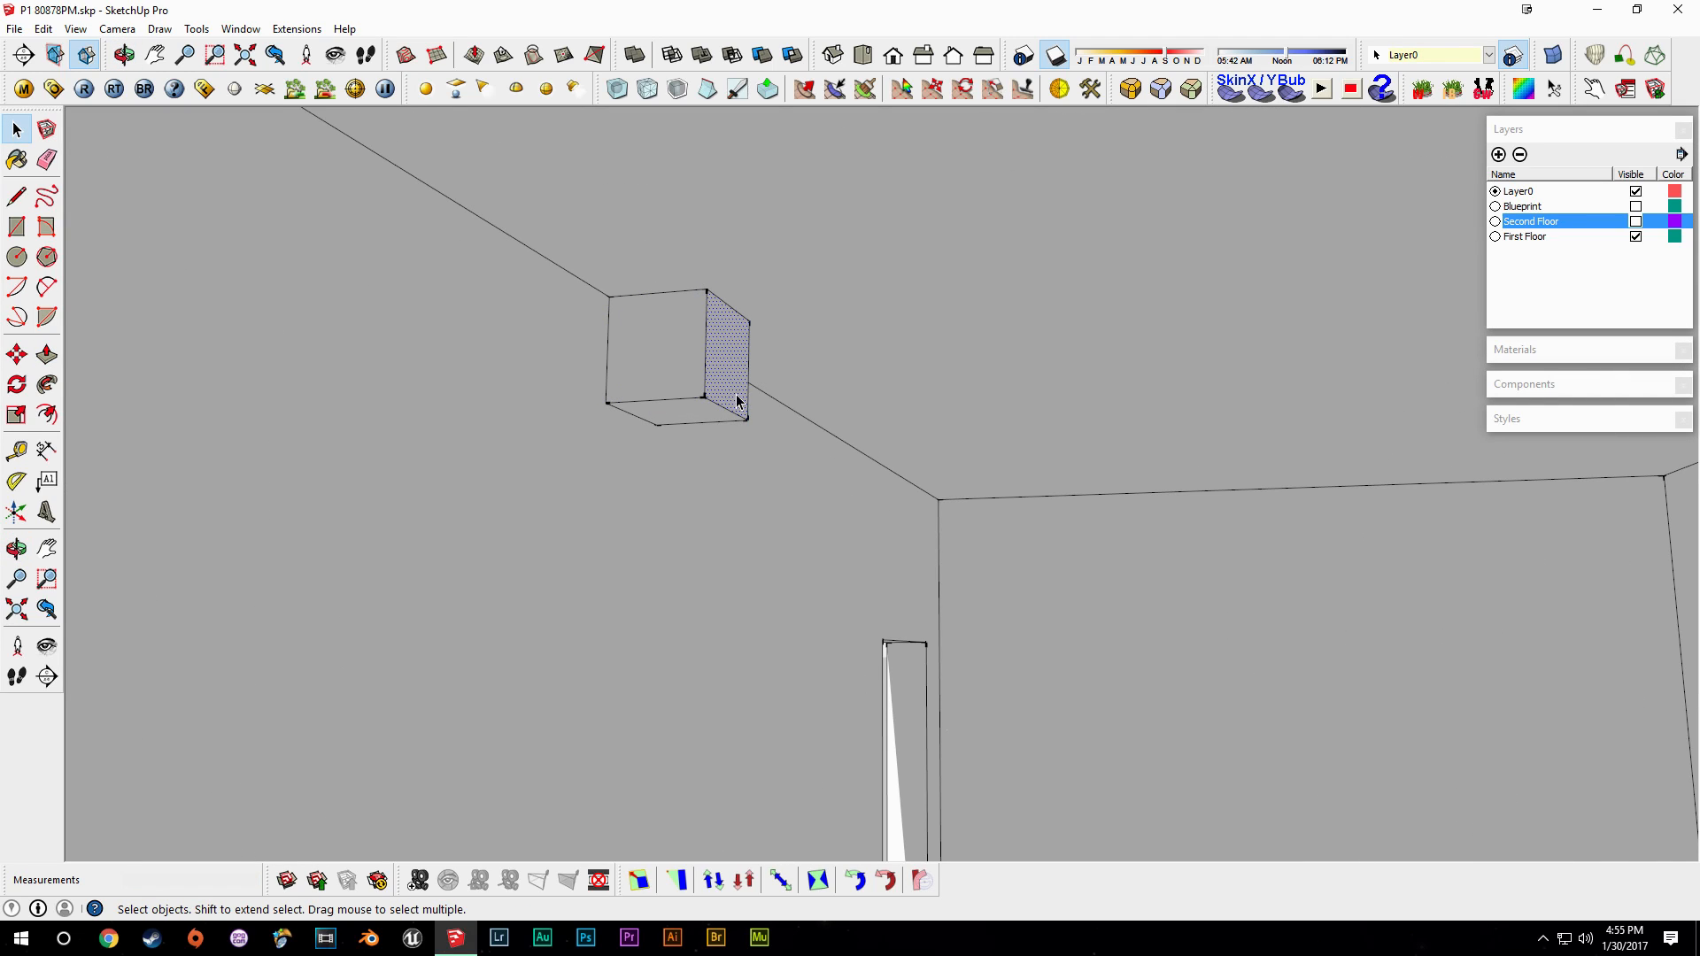
{"action": "key", "text": "p"}
{"action": "left_click", "coordinate": [705, 394]}
{"action": "left_click", "coordinate": [625, 407]}
{"action": "mouse_move", "coordinate": [618, 390]}
{"action": "middle_mouse_down"}
{"action": "mouse_move", "coordinate": [705, 425]}
{"action": "mouse_move", "coordinate": [771, 493]}
{"action": "mouse_move", "coordinate": [805, 463]}
{"action": "mouse_move", "coordinate": [804, 489]}
{"action": "mouse_move", "coordinate": [805, 437]}
{"action": "mouse_move", "coordinate": [877, 424]}
{"action": "mouse_move", "coordinate": [652, 425]}
{"action": "mouse_move", "coordinate": [899, 463]}
{"action": "mouse_move", "coordinate": [801, 420]}
{"action": "mouse_move", "coordinate": [588, 467]}
{"action": "mouse_move", "coordinate": [800, 307]}
{"action": "mouse_move", "coordinate": [747, 444]}
{"action": "mouse_move", "coordinate": [850, 322]}
{"action": "mouse_move", "coordinate": [820, 410]}
{"action": "middle_mouse_up"}
{"action": "key", "text": "e"}
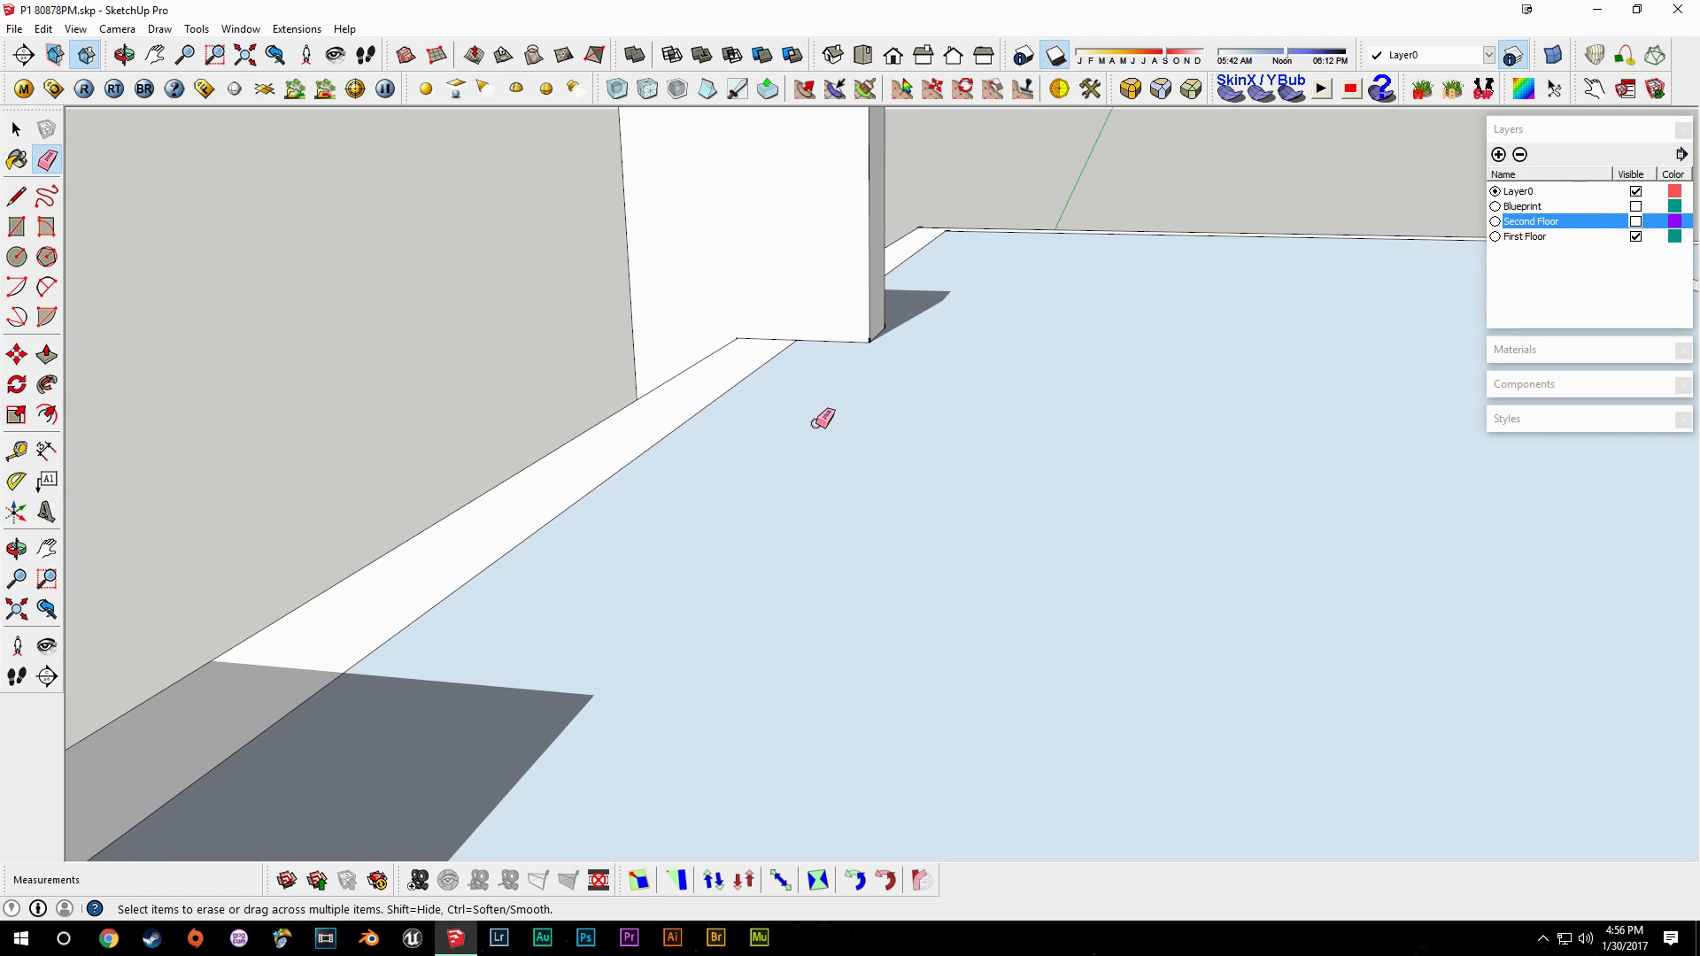
Push the next protruding block under the first-floor ceiling, beside the dark strip, back flush with the wall.
{"action": "scroll", "coordinate": [819, 433], "scroll_direction": "down", "scroll_amount": 5}
{"action": "middle_click_drag", "start_coordinate": [950, 435], "coordinate": [482, 376]}
{"action": "scroll", "coordinate": [483, 376], "scroll_direction": "up", "scroll_amount": 8}
{"action": "scroll", "coordinate": [407, 378], "scroll_direction": "down", "scroll_amount": 3}
{"action": "mouse_move", "coordinate": [333, 381]}
{"action": "middle_mouse_down", "text": "shift"}
{"action": "mouse_move", "coordinate": [647, 395]}
{"action": "mouse_move", "coordinate": [599, 375]}
{"action": "mouse_move", "coordinate": [766, 285]}
{"action": "middle_mouse_up", "text": "shift"}
{"action": "key", "text": "space"}
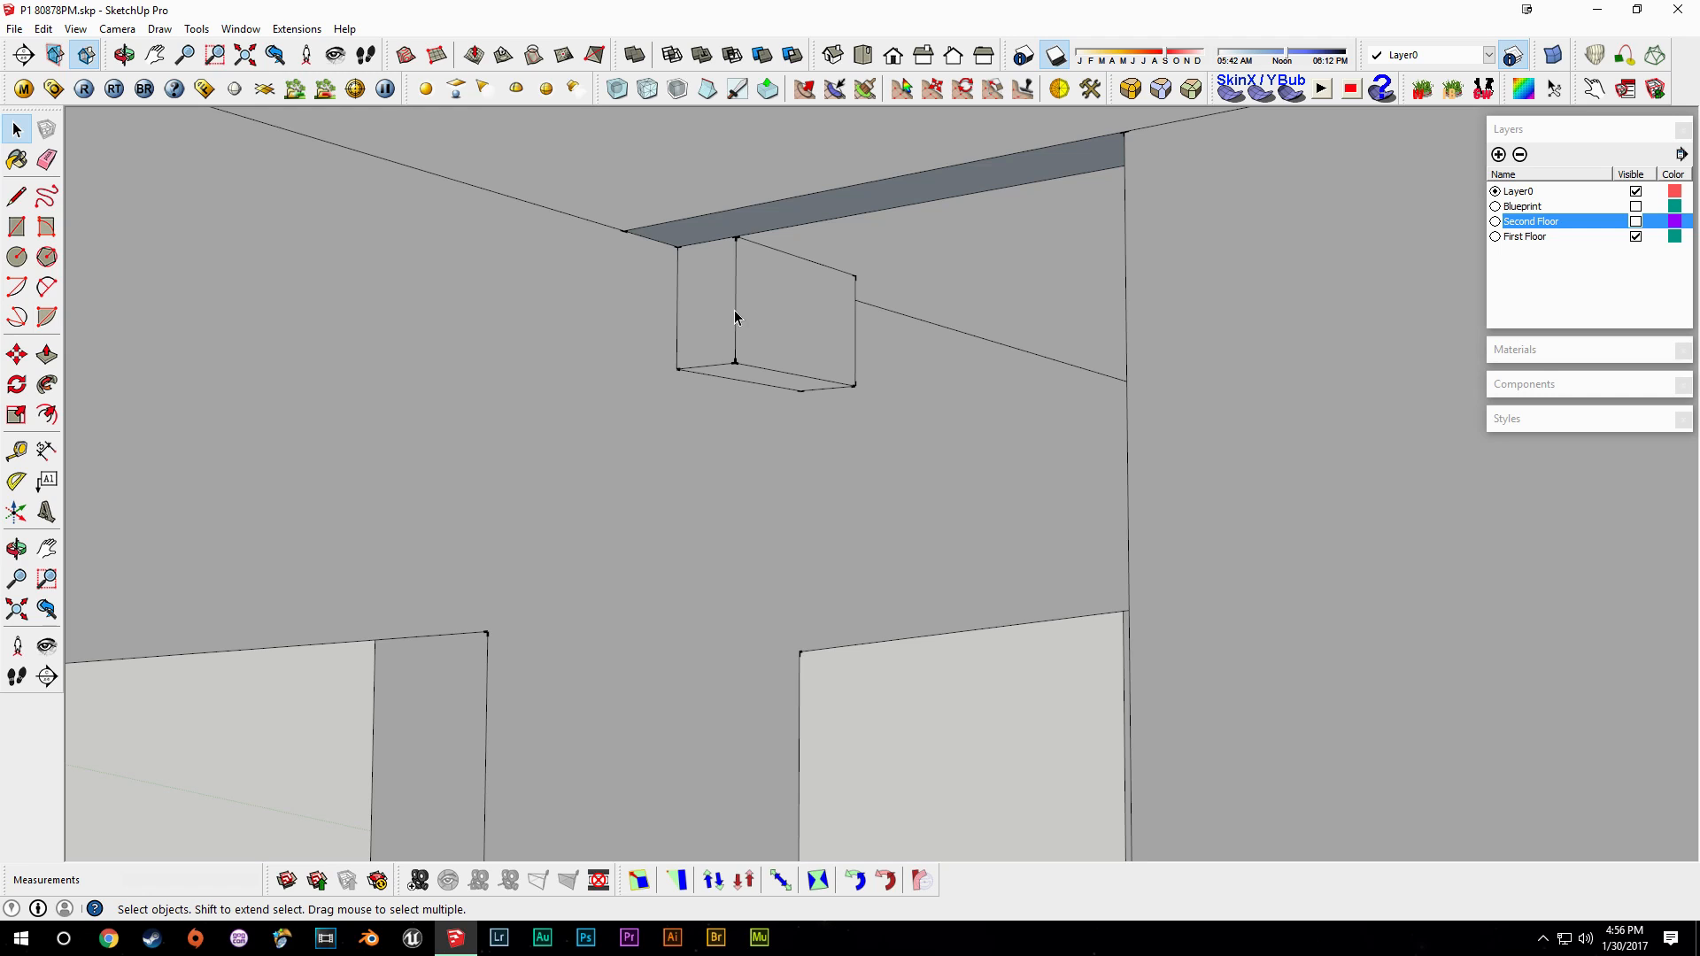
{"action": "key", "text": "p"}
{"action": "left_click", "coordinate": [759, 366]}
{"action": "left_click", "coordinate": [695, 386]}
{"action": "key", "text": "e"}
{"action": "middle_click_drag", "start_coordinate": [685, 370], "coordinate": [983, 373]}
Select the dark strip face beneath the ceiling and clean up the leftover edges beside the flattened block.
{"action": "key", "text": "space"}
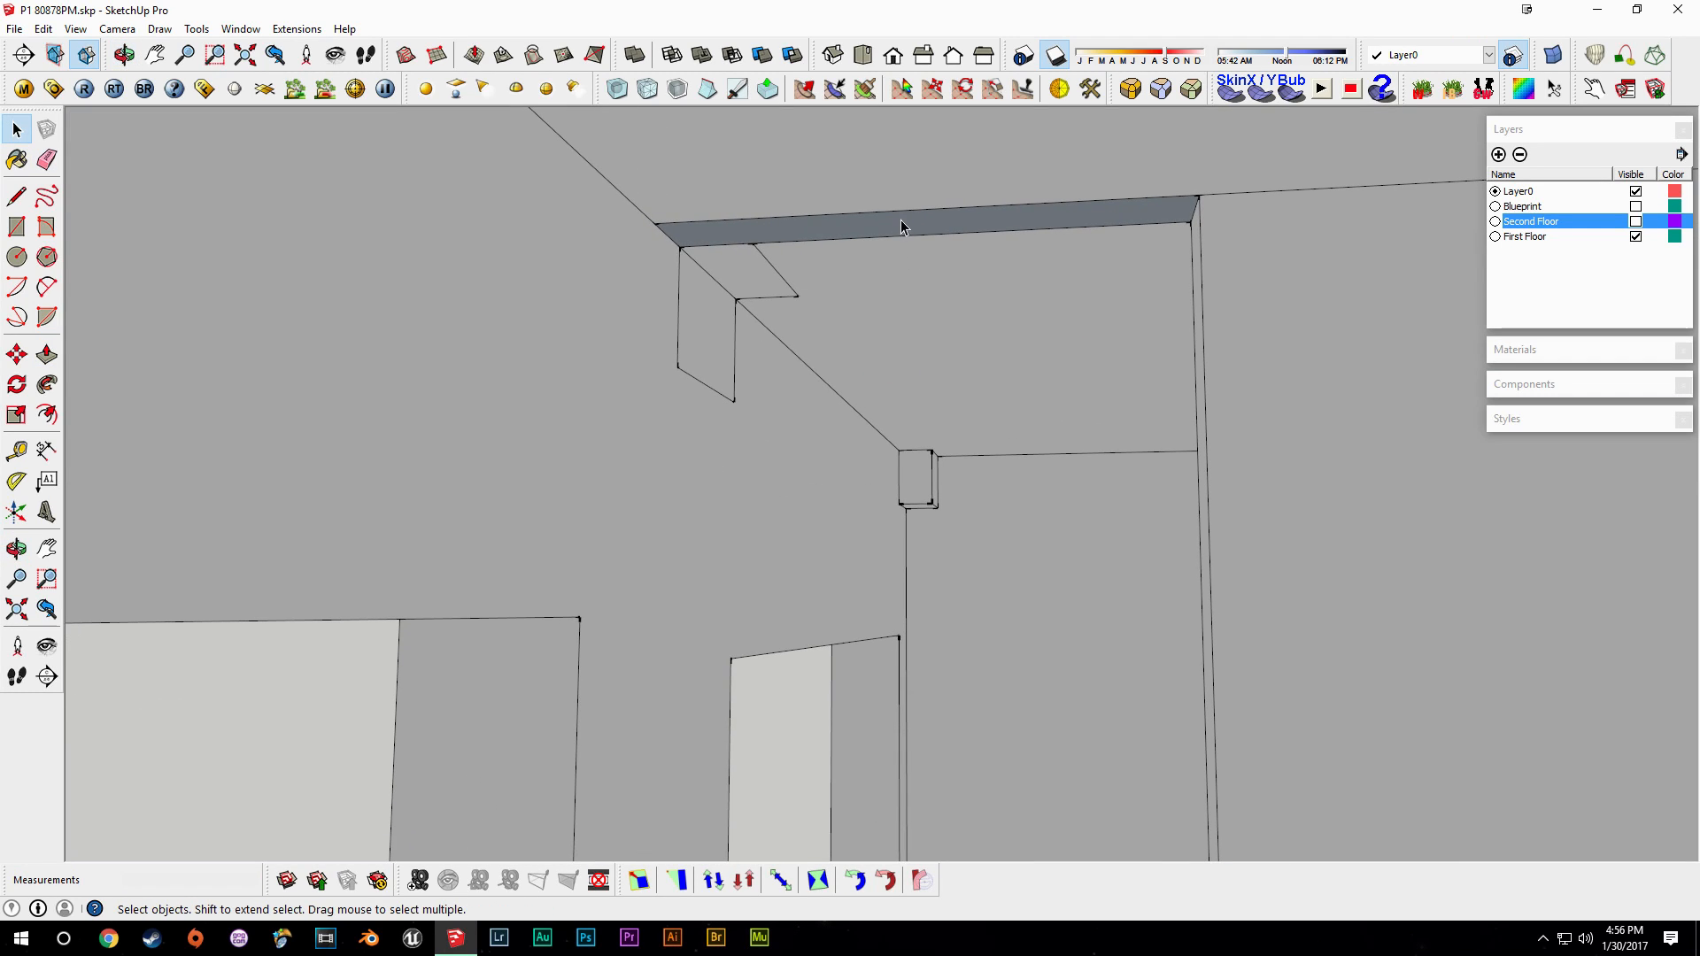
{"action": "left_click", "coordinate": [891, 232]}
{"action": "middle_click_drag", "start_coordinate": [1016, 216], "coordinate": [1104, 217]}
{"action": "middle_click_drag", "start_coordinate": [773, 241], "coordinate": [522, 383]}
{"action": "key", "text": "e"}
{"action": "mouse_move", "coordinate": [1007, 355]}
{"action": "middle_mouse_down"}
{"action": "mouse_move", "coordinate": [703, 353]}
{"action": "mouse_move", "coordinate": [921, 395]}
{"action": "mouse_move", "coordinate": [911, 265]}
{"action": "mouse_move", "coordinate": [725, 391]}
{"action": "middle_mouse_up"}
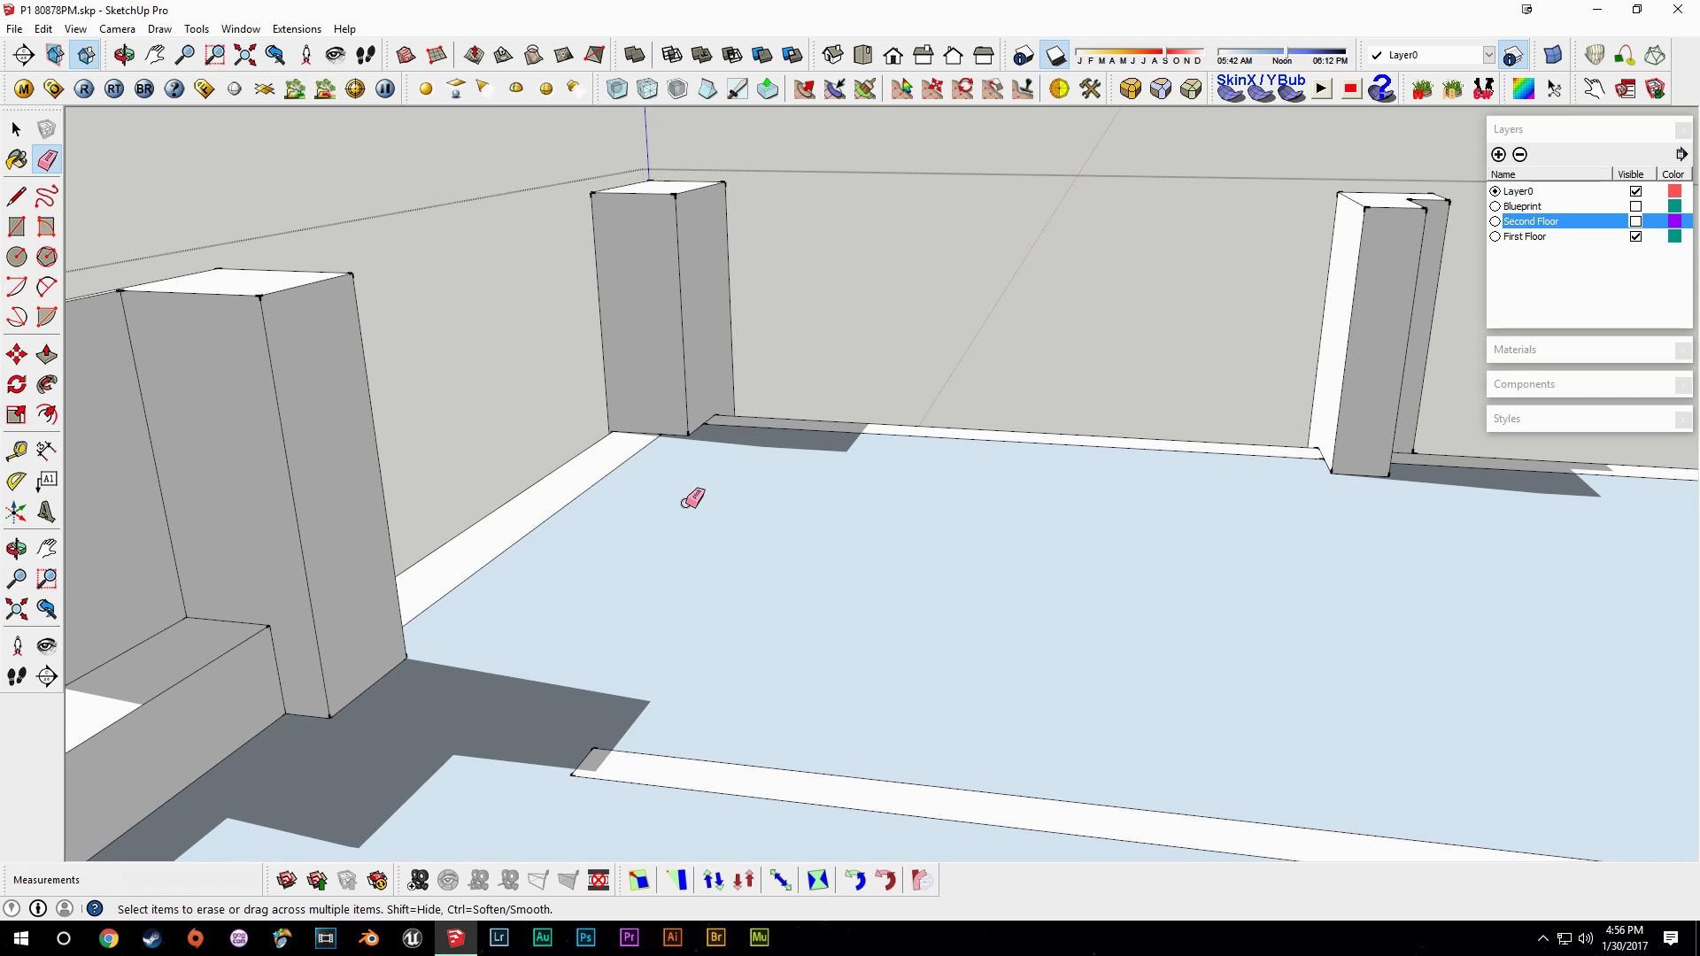
Push the block in the ceiling corner flush with the wall and erase its leftover edges.
{"action": "middle_click_drag", "start_coordinate": [1168, 524], "coordinate": [1027, 651], "text": "shift"}
{"action": "scroll", "coordinate": [561, 475], "scroll_direction": "up", "scroll_amount": 5}
{"action": "mouse_move", "coordinate": [698, 671]}
{"action": "middle_mouse_down"}
{"action": "mouse_move", "coordinate": [626, 542]}
{"action": "mouse_move", "coordinate": [606, 403]}
{"action": "middle_mouse_up"}
{"action": "mouse_move", "coordinate": [607, 403]}
{"action": "middle_mouse_down", "text": "shift"}
{"action": "mouse_move", "coordinate": [670, 672]}
{"action": "mouse_move", "coordinate": [629, 615]}
{"action": "mouse_move", "coordinate": [794, 540]}
{"action": "middle_mouse_up", "text": "shift"}
{"action": "key", "text": "space"}
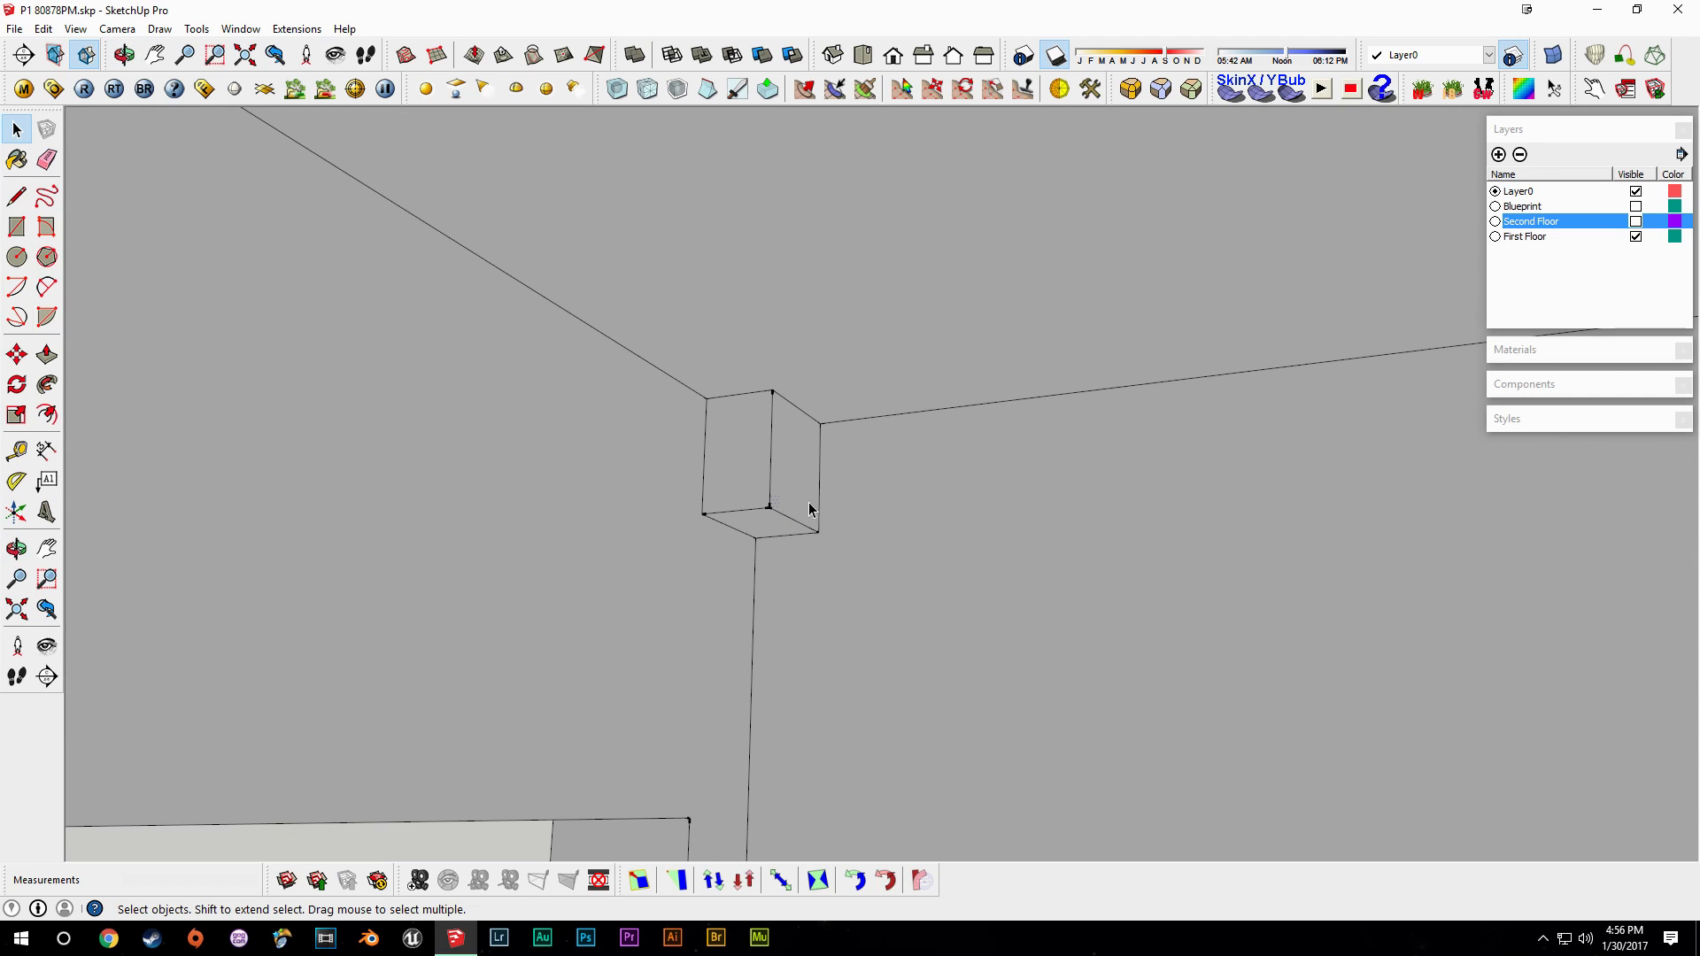
{"action": "key", "text": "p"}
{"action": "left_click_drag", "start_coordinate": [778, 516], "coordinate": [709, 523]}
{"action": "key", "text": "e"}
{"action": "mouse_move", "coordinate": [687, 513]}
{"action": "middle_mouse_down"}
{"action": "mouse_move", "coordinate": [1073, 615]}
{"action": "mouse_move", "coordinate": [724, 596]}
{"action": "middle_mouse_up"}
{"action": "mouse_move", "coordinate": [710, 497]}
{"action": "middle_mouse_down"}
{"action": "mouse_move", "coordinate": [717, 481]}
{"action": "mouse_move", "coordinate": [703, 637]}
{"action": "mouse_move", "coordinate": [709, 357]}
{"action": "mouse_move", "coordinate": [1259, 617]}
{"action": "mouse_move", "coordinate": [1220, 434]}
{"action": "middle_mouse_up"}
Push the top of the freestanding interior wall down flush with the surrounding floor surface.
{"action": "scroll", "coordinate": [991, 561], "scroll_direction": "down", "scroll_amount": 6}
{"action": "middle_click_drag", "start_coordinate": [1257, 492], "coordinate": [931, 434]}
{"action": "key", "text": "space"}
{"action": "scroll", "coordinate": [1167, 507], "scroll_direction": "up", "scroll_amount": 3}
{"action": "mouse_move", "coordinate": [1168, 507]}
{"action": "middle_mouse_down"}
{"action": "mouse_move", "coordinate": [929, 504]}
{"action": "mouse_move", "coordinate": [763, 365]}
{"action": "mouse_move", "coordinate": [792, 417]}
{"action": "middle_mouse_up"}
{"action": "scroll", "coordinate": [795, 399], "scroll_direction": "up", "scroll_amount": 4}
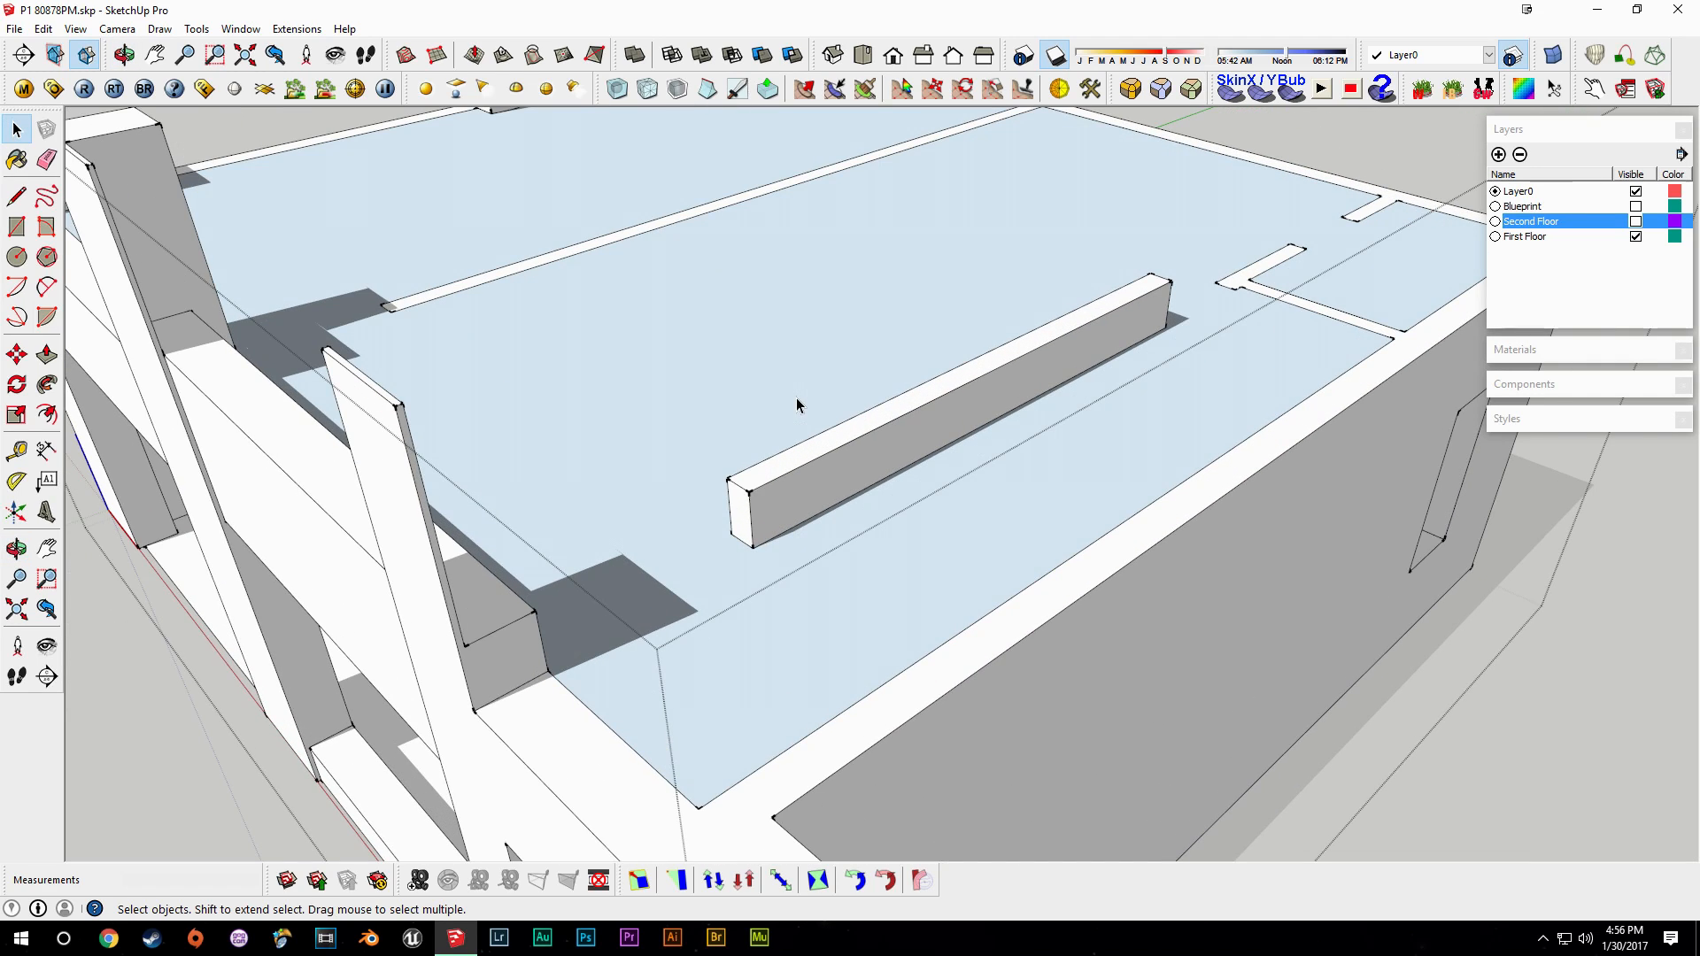
{"action": "left_click", "coordinate": [760, 479]}
{"action": "key", "text": "p"}
{"action": "left_click", "coordinate": [748, 481]}
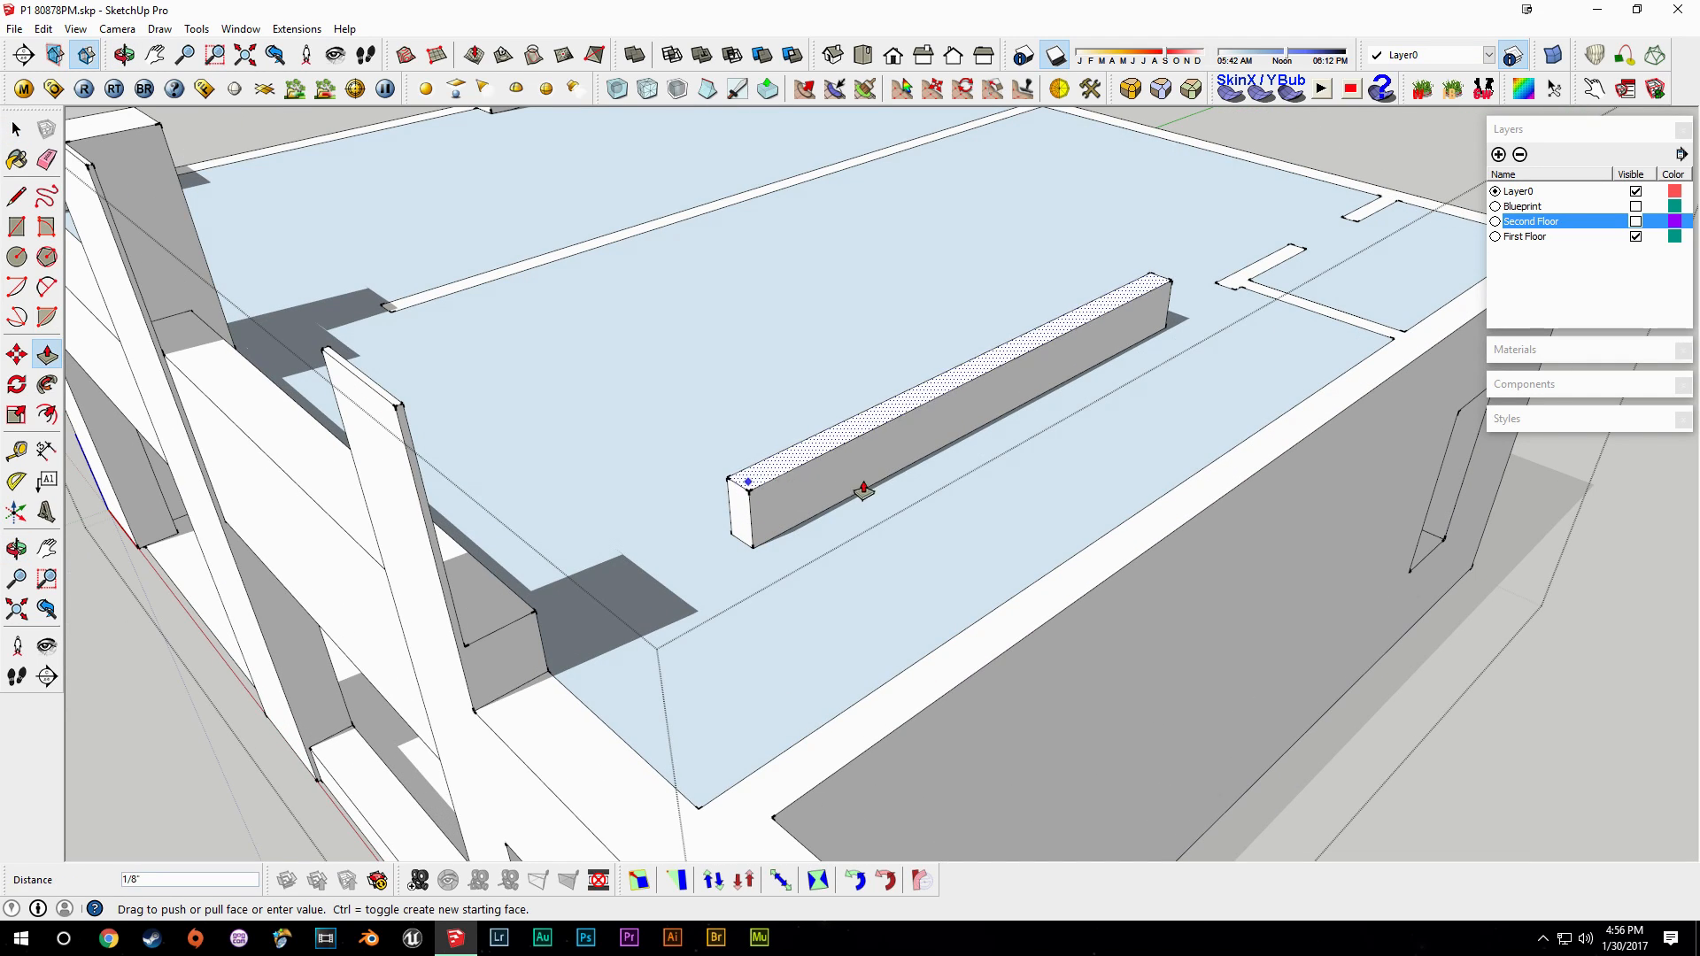
{"action": "key", "text": "space"}
{"action": "scroll", "coordinate": [930, 482], "scroll_direction": "down", "scroll_amount": 3}
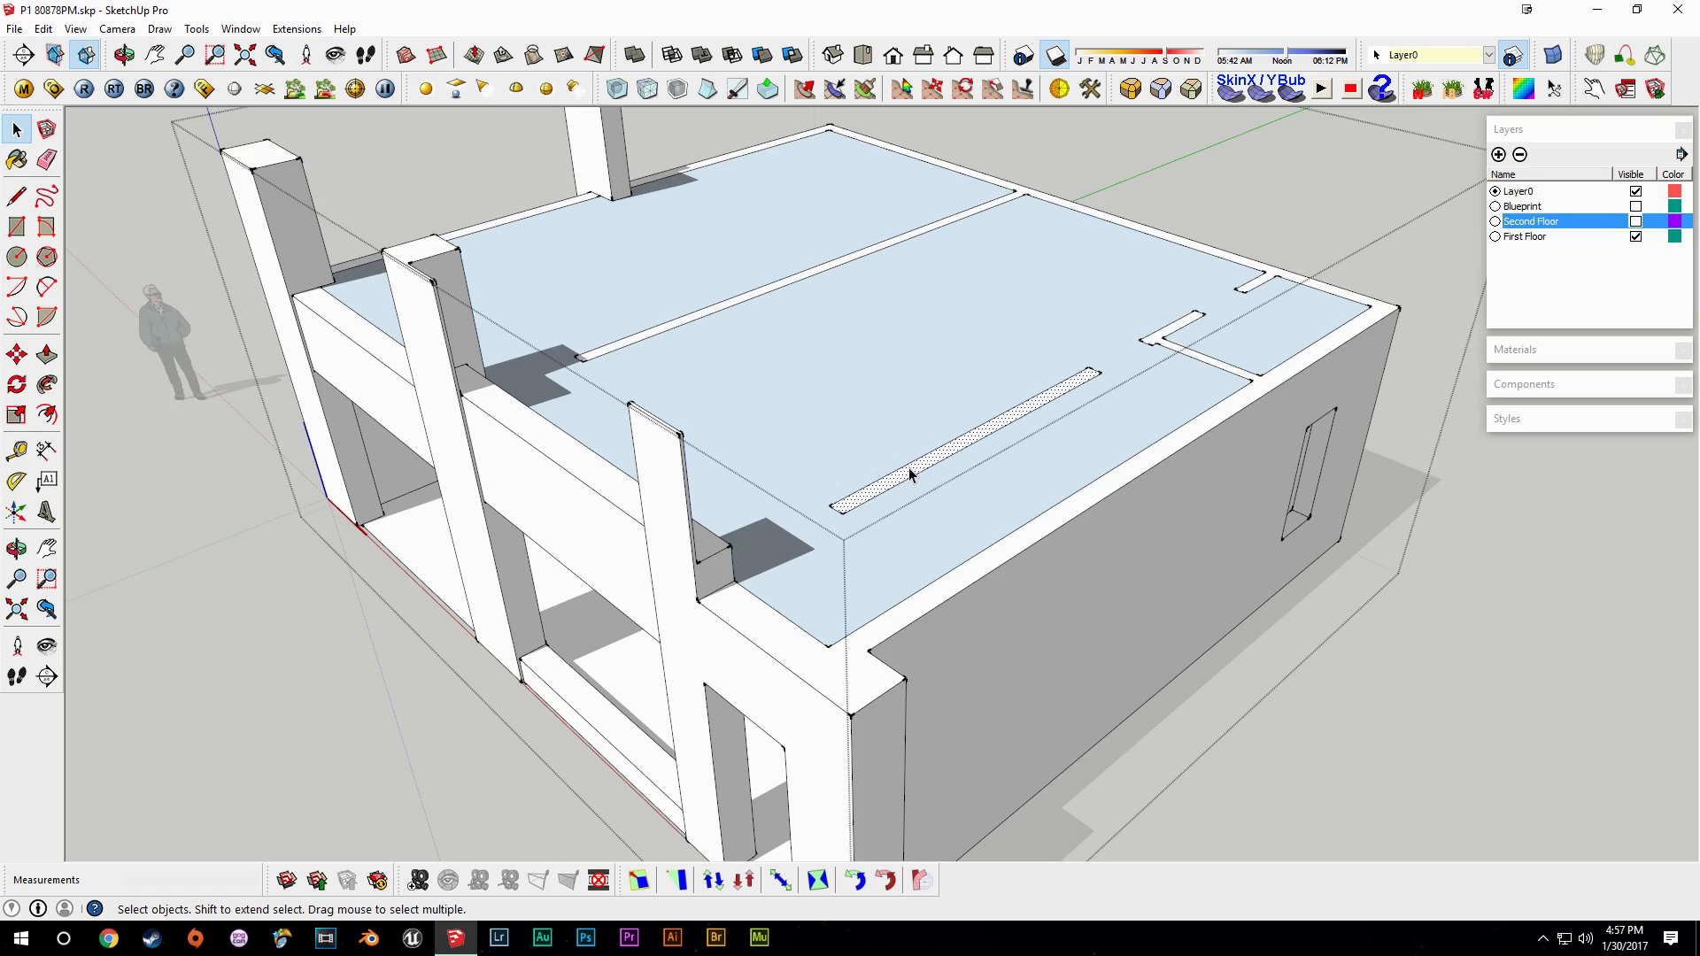
Make the Second Floor layer visible and select the second-floor group.
{"action": "middle_click_drag", "start_coordinate": [910, 474], "coordinate": [1217, 325]}
{"action": "left_click", "coordinate": [1635, 221]}
{"action": "middle_click_drag", "start_coordinate": [743, 425], "coordinate": [536, 458]}
{"action": "middle_click_drag", "start_coordinate": [237, 349], "coordinate": [815, 353]}
{"action": "left_click", "coordinate": [747, 364]}
{"action": "scroll", "coordinate": [967, 441], "scroll_direction": "up", "scroll_amount": 3}
{"action": "middle_click_drag", "start_coordinate": [971, 429], "coordinate": [777, 450]}
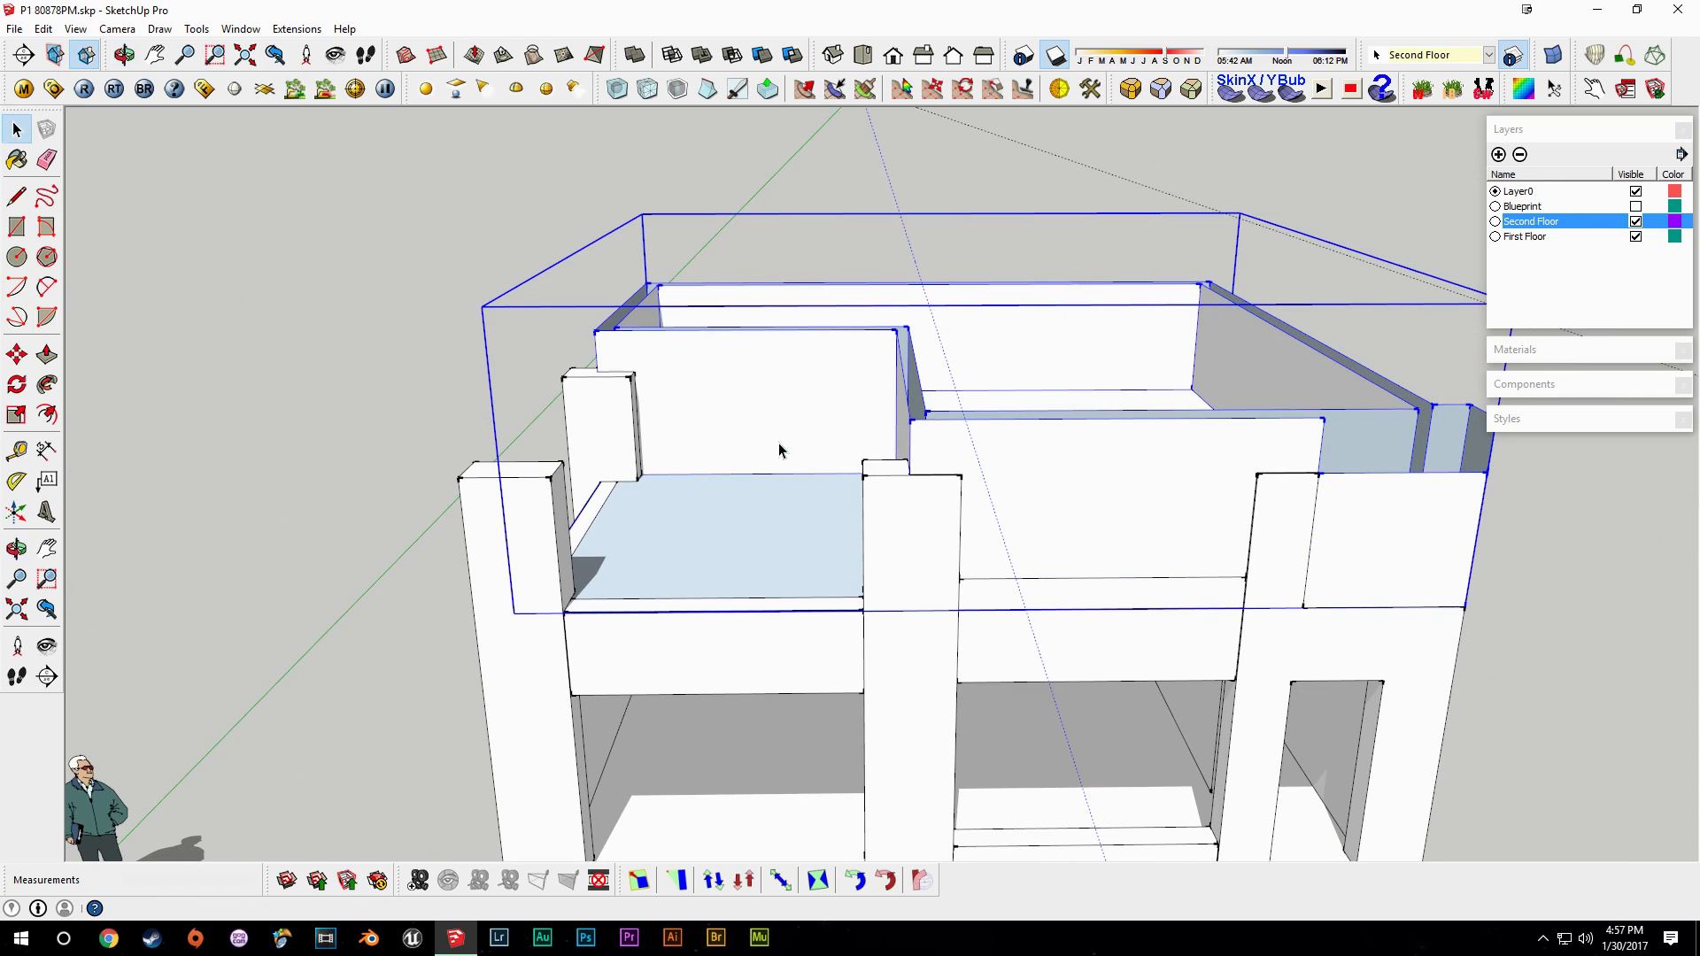
Open the second-floor group for editing and extrude its floor face upward 9' as a new volume.
{"action": "middle_click_drag", "start_coordinate": [1070, 476], "coordinate": [857, 543]}
{"action": "double_click", "coordinate": [919, 471]}
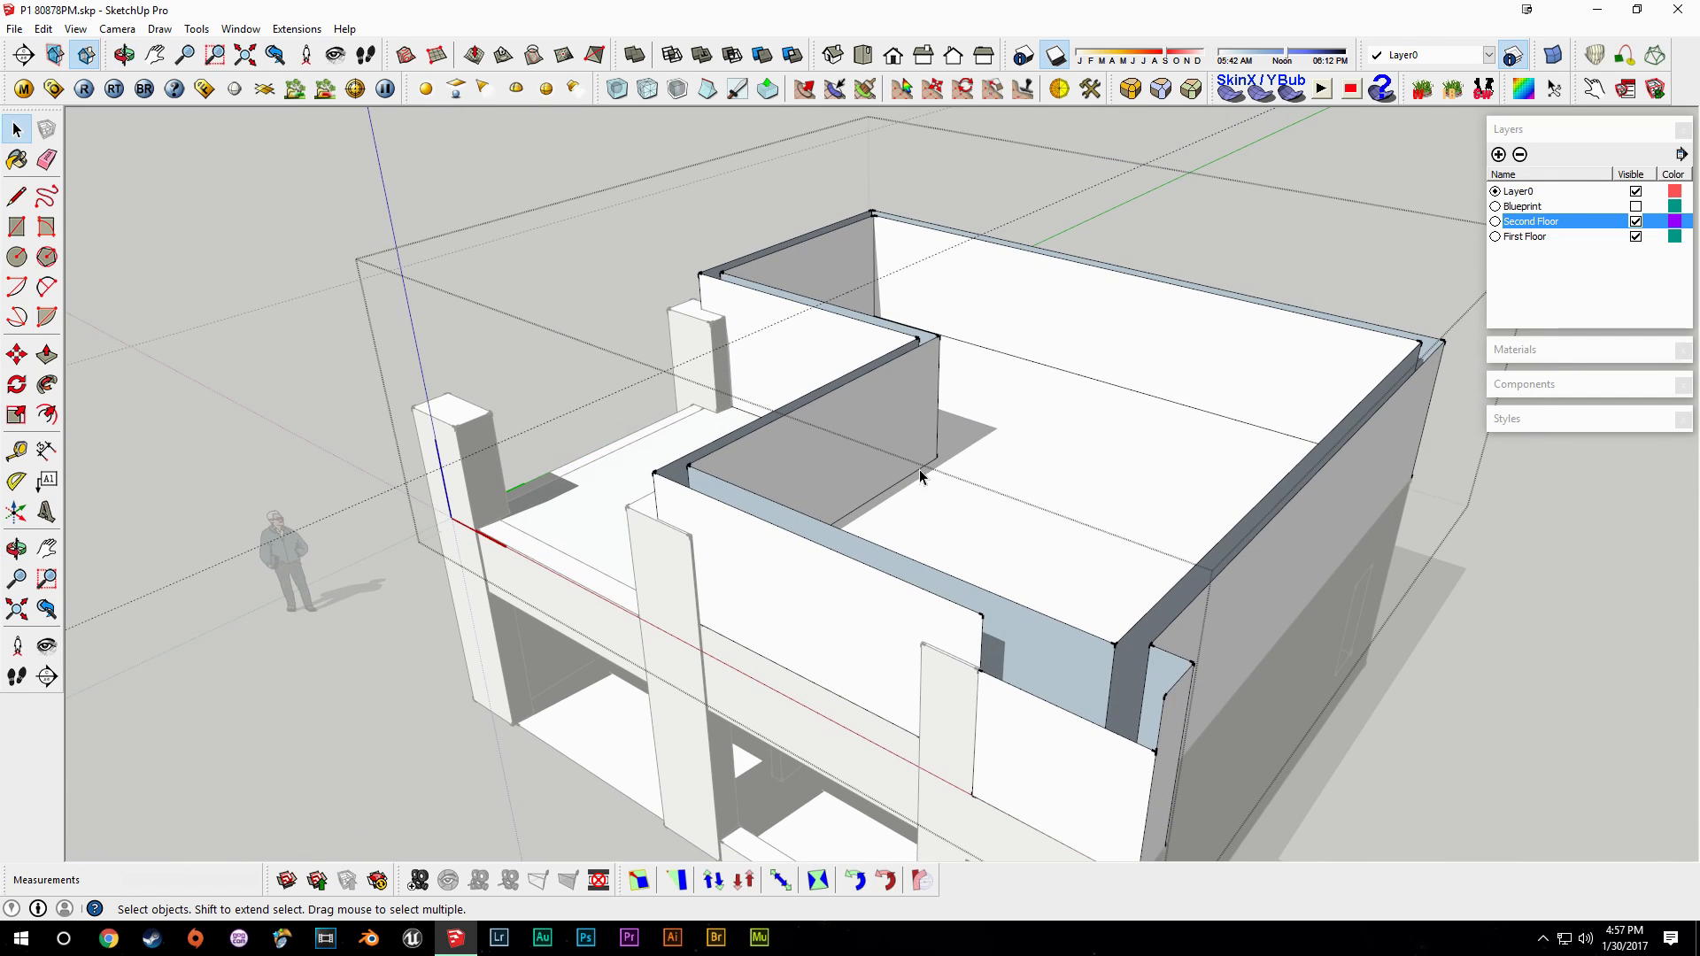
{"action": "key", "text": "p"}
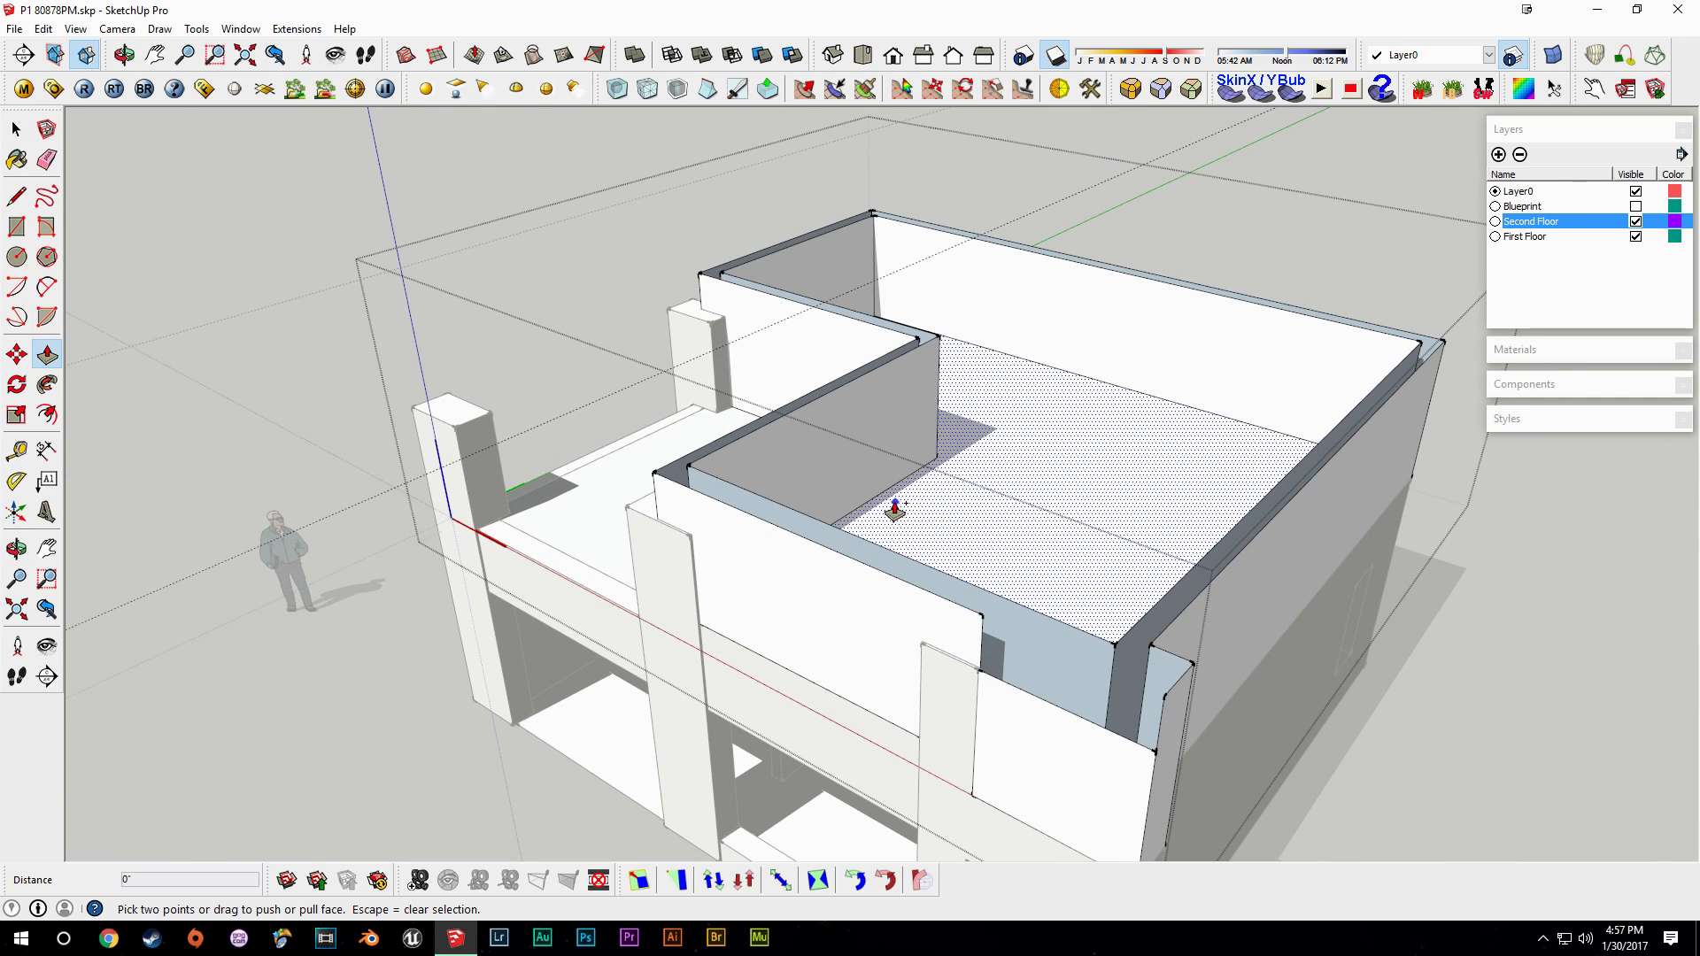
{"action": "left_click", "coordinate": [895, 503]}
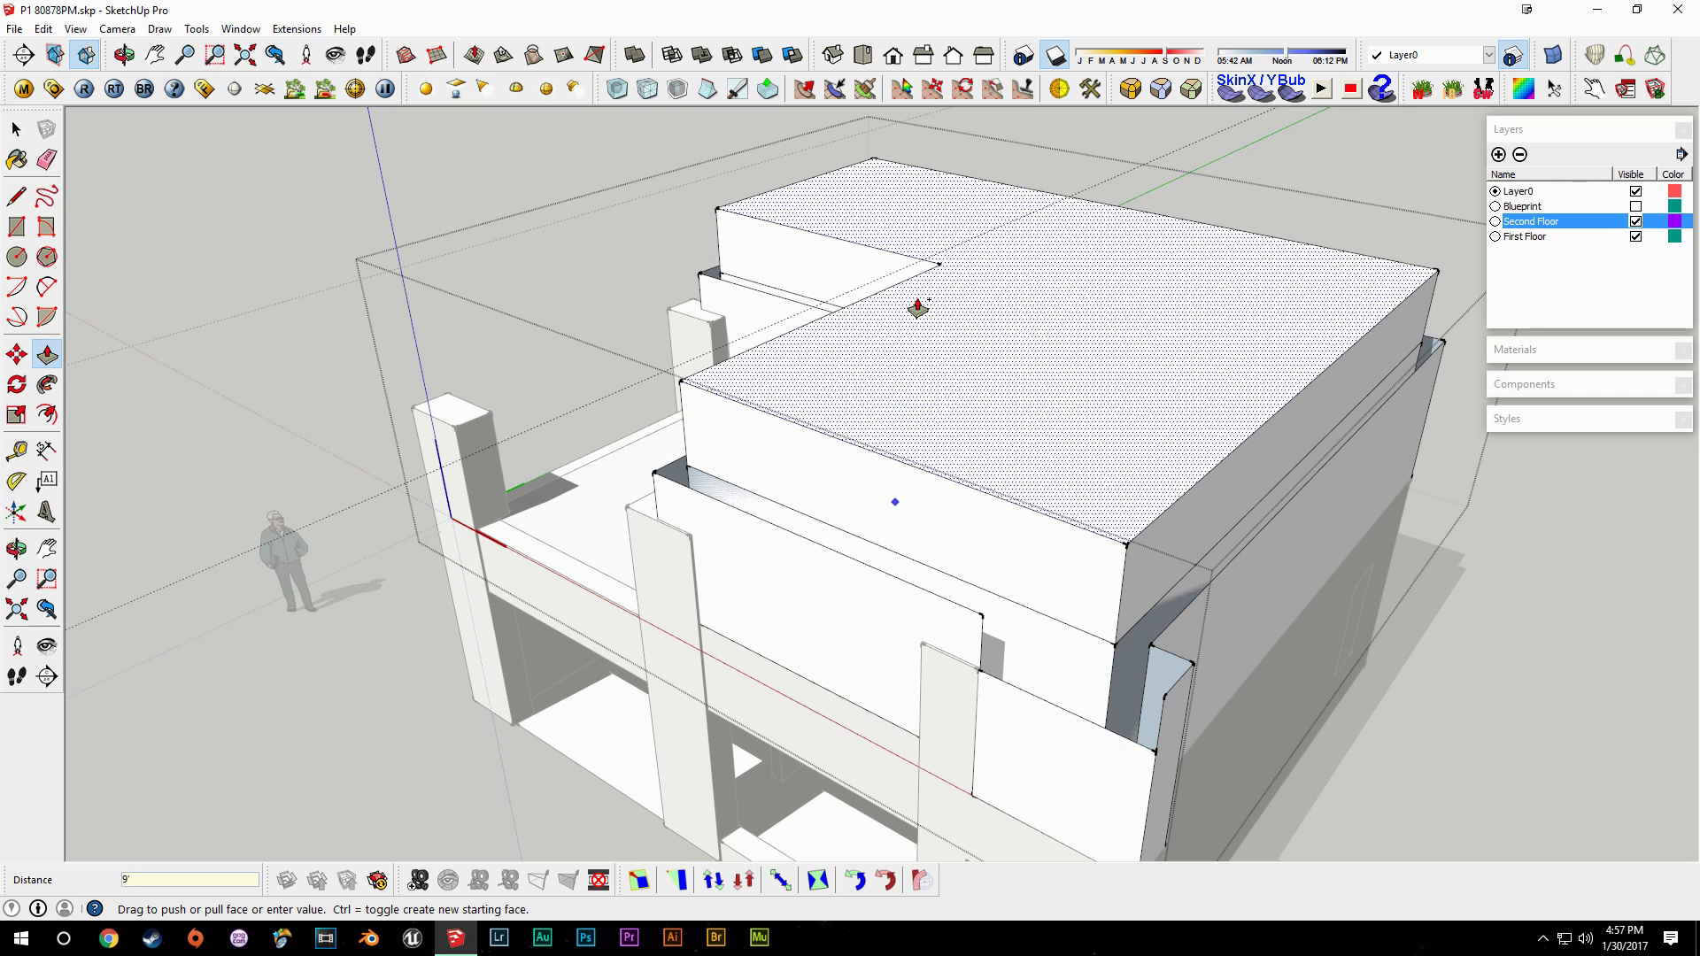
{"action": "left_click", "coordinate": [918, 308]}
Measure the first floor's height from below with the Tape Measure.
{"action": "middle_click_drag", "start_coordinate": [916, 297], "coordinate": [772, 181]}
{"action": "key", "text": "space"}
{"action": "key", "text": "t"}
{"action": "middle_click_drag", "start_coordinate": [901, 543], "coordinate": [968, 433]}
{"action": "scroll", "coordinate": [961, 755], "scroll_direction": "up", "scroll_amount": 3}
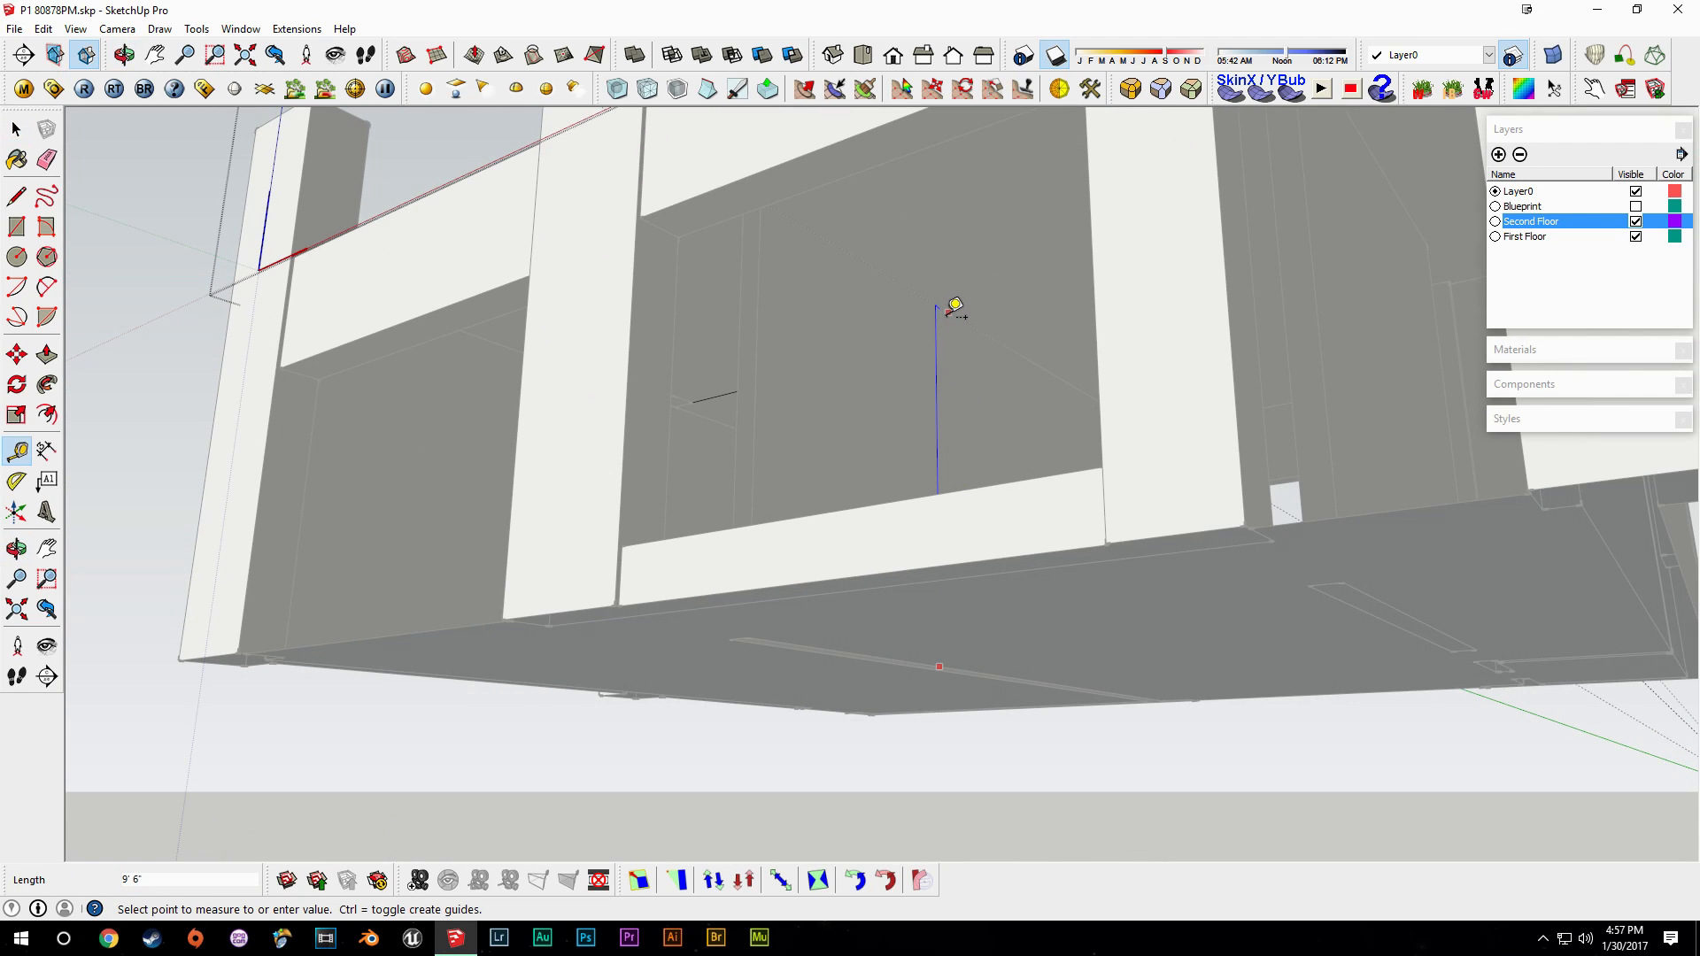
{"action": "key", "text": "space"}
{"action": "middle_click_drag", "start_coordinate": [946, 314], "coordinate": [1097, 460]}
{"action": "scroll", "coordinate": [993, 582], "scroll_direction": "down", "scroll_amount": 3}
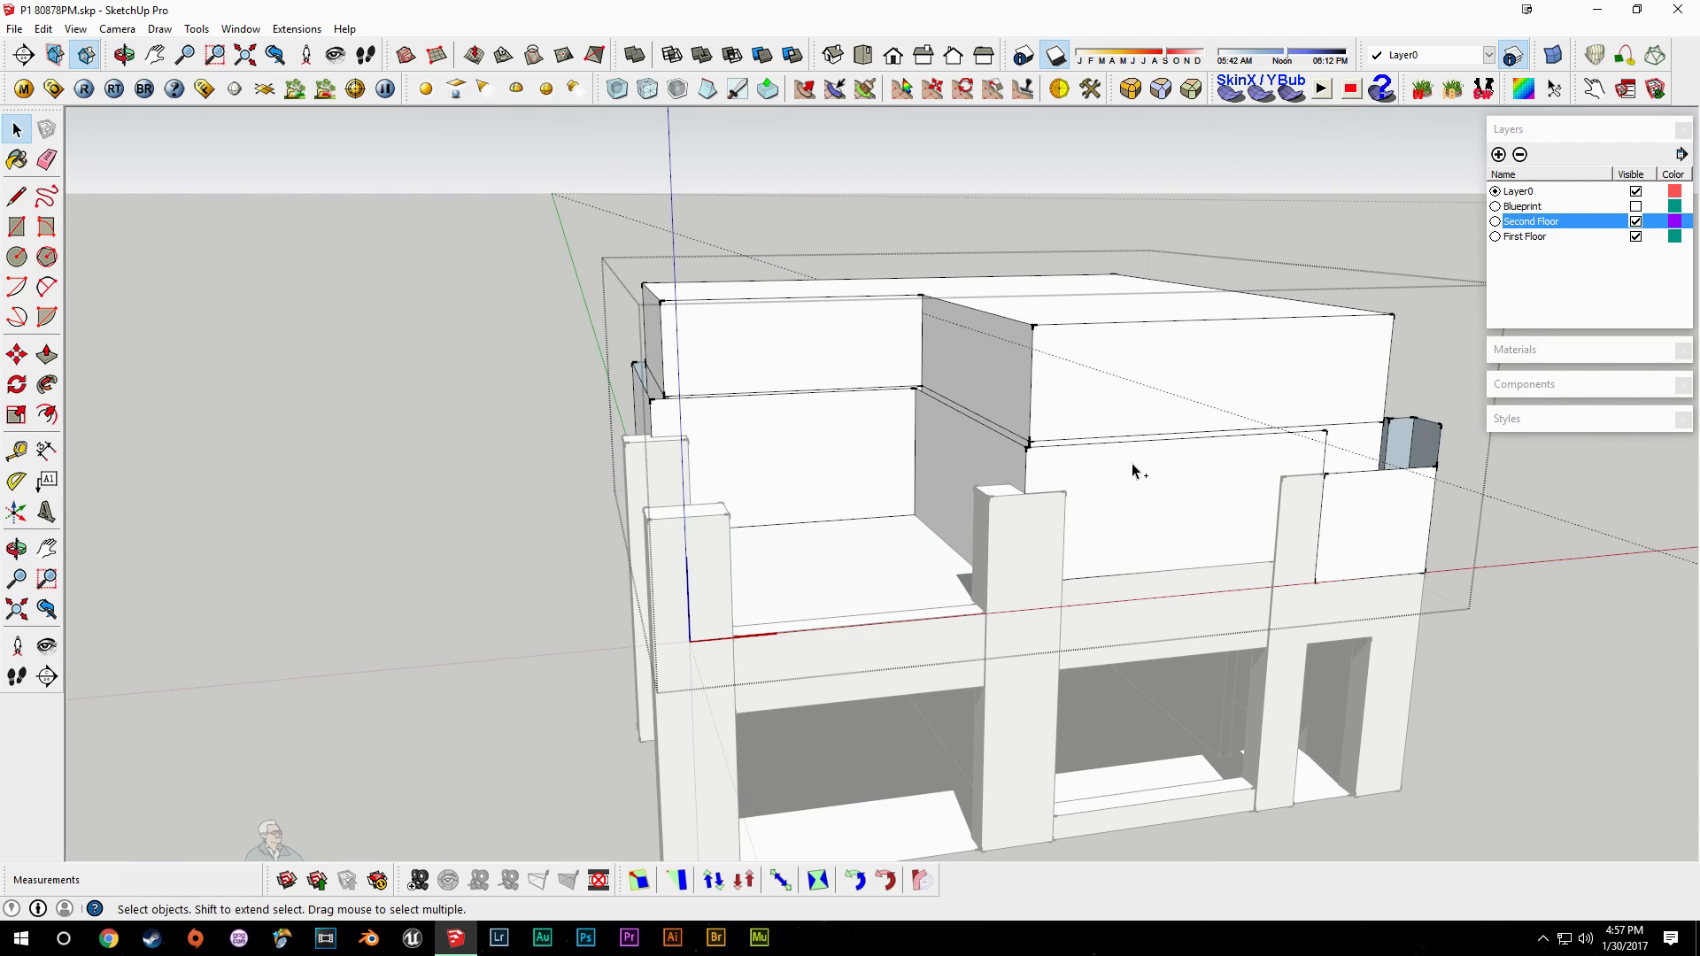
Remove the top face of the extruded second-floor volume so that the rooms are open from above.
{"action": "mouse_move", "coordinate": [586, 458]}
{"action": "middle_mouse_down"}
{"action": "mouse_move", "coordinate": [1233, 531]}
{"action": "mouse_move", "coordinate": [892, 531]}
{"action": "middle_mouse_up"}
{"action": "key", "text": "e"}
{"action": "middle_click_drag", "start_coordinate": [938, 362], "coordinate": [629, 501]}
{"action": "key", "text": "space"}
{"action": "left_click", "coordinate": [569, 405]}
{"action": "middle_click_drag", "start_coordinate": [919, 337], "coordinate": [1186, 422]}
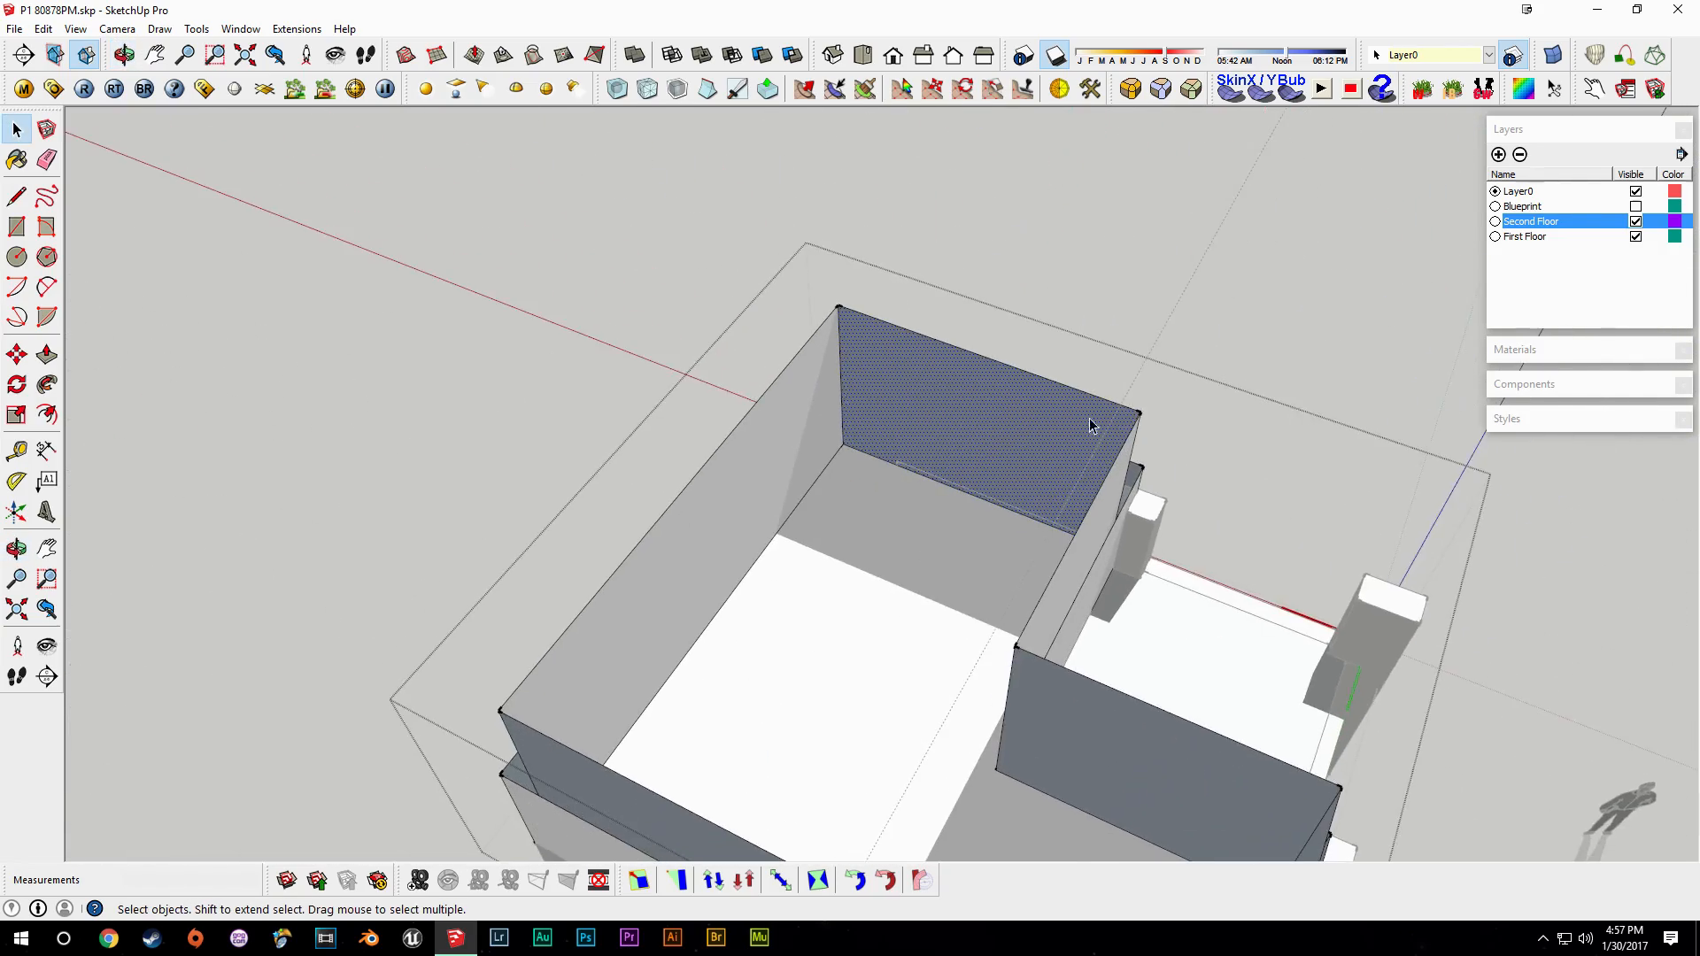
Examine the second-floor walls and the front pillars, and switch to the browser to check the plan's reference photo.
{"action": "scroll", "coordinate": [872, 476], "scroll_direction": "up", "scroll_amount": 5}
{"action": "middle_click_drag", "start_coordinate": [956, 592], "coordinate": [1353, 558]}
{"action": "middle_click_drag", "start_coordinate": [1252, 416], "coordinate": [1212, 638]}
{"action": "scroll", "coordinate": [1145, 430], "scroll_direction": "up", "scroll_amount": 3}
{"action": "scroll", "coordinate": [1024, 469], "scroll_direction": "up", "scroll_amount": 4}
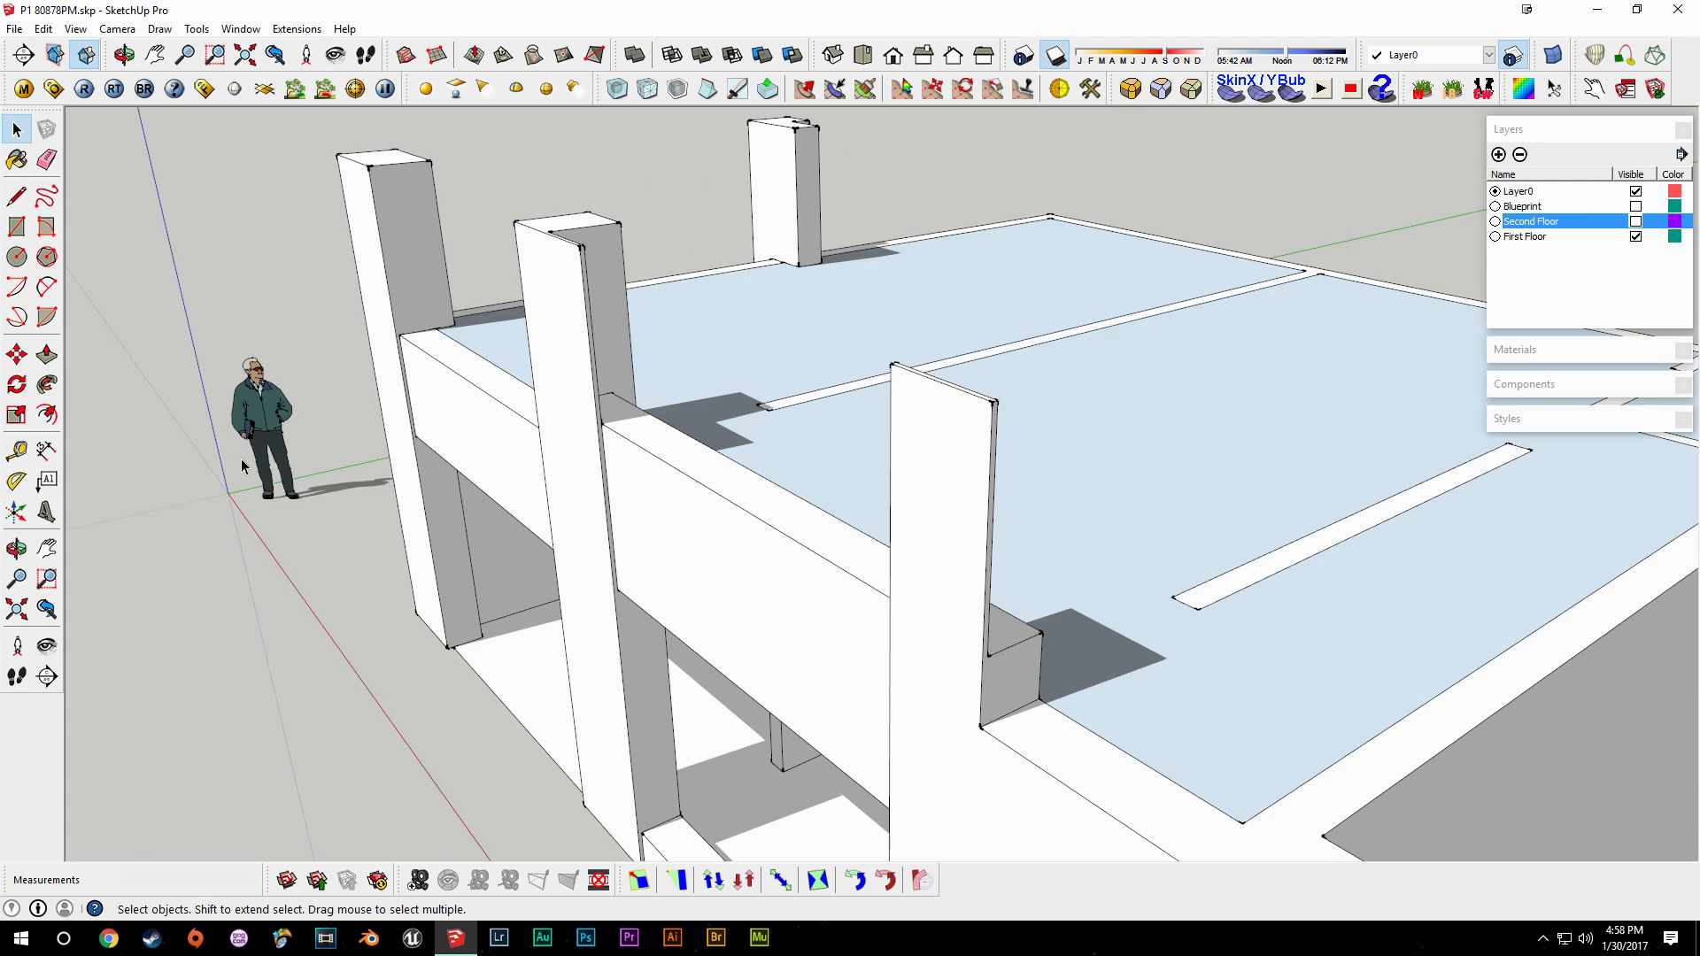
{"action": "middle_click_drag", "start_coordinate": [886, 619], "coordinate": [1045, 684]}
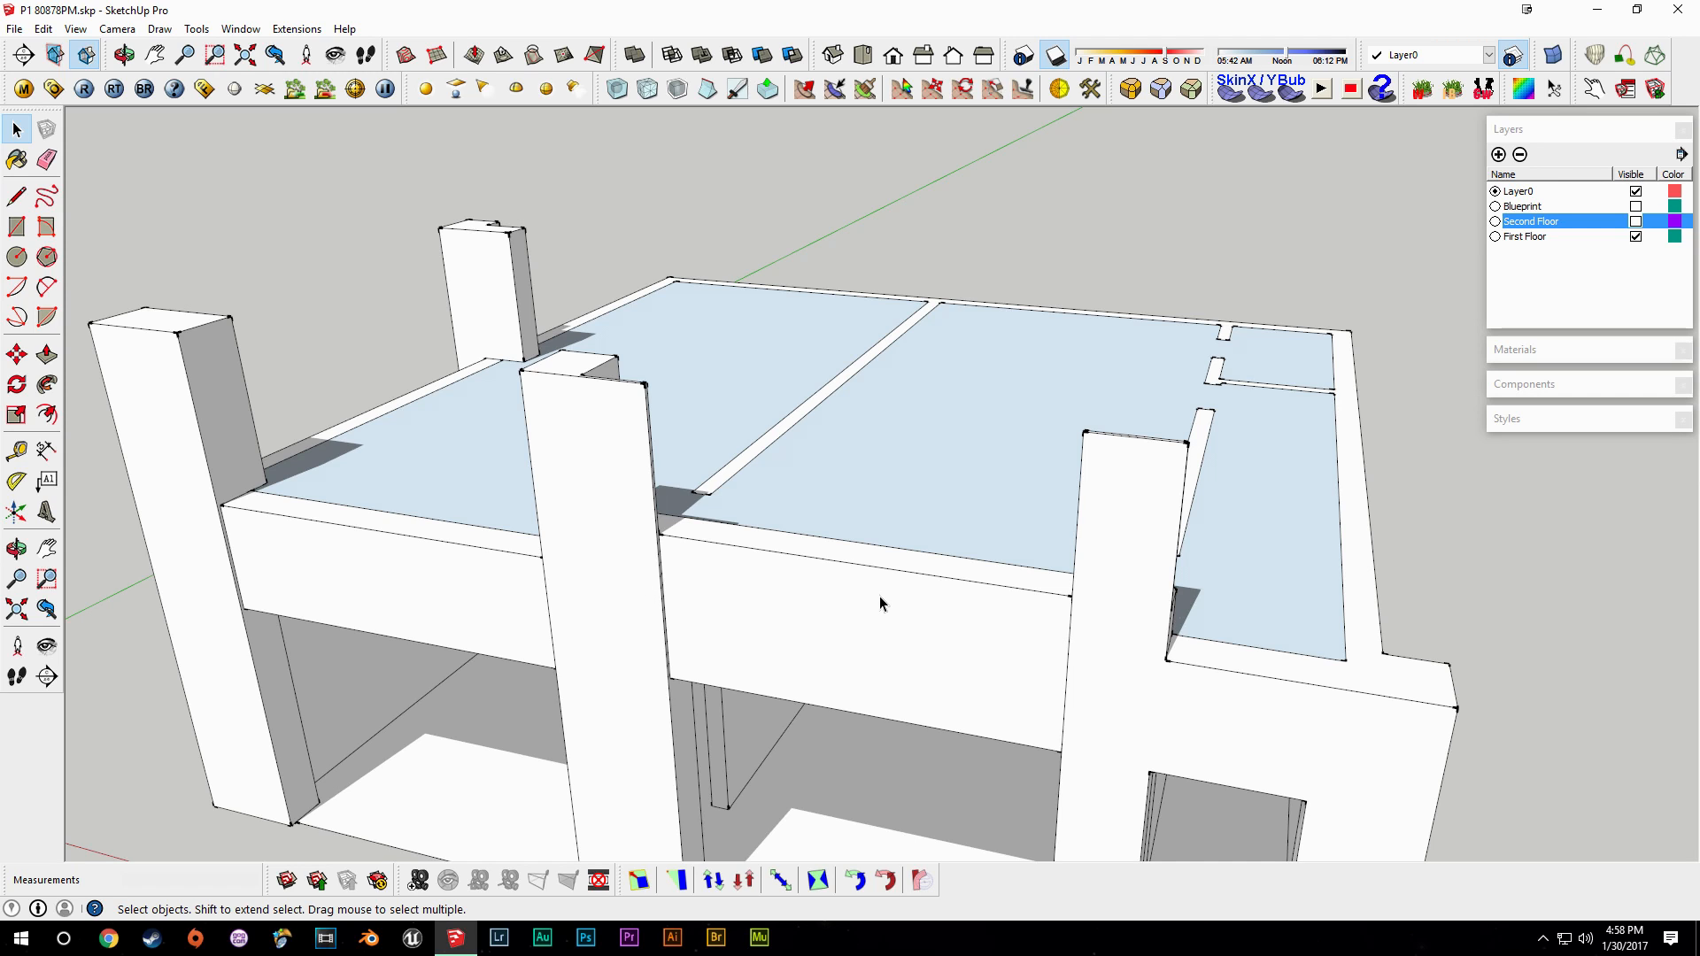
{"action": "middle_click_drag", "start_coordinate": [1058, 647], "coordinate": [995, 645]}
{"action": "key", "text": "alt+Tab"}
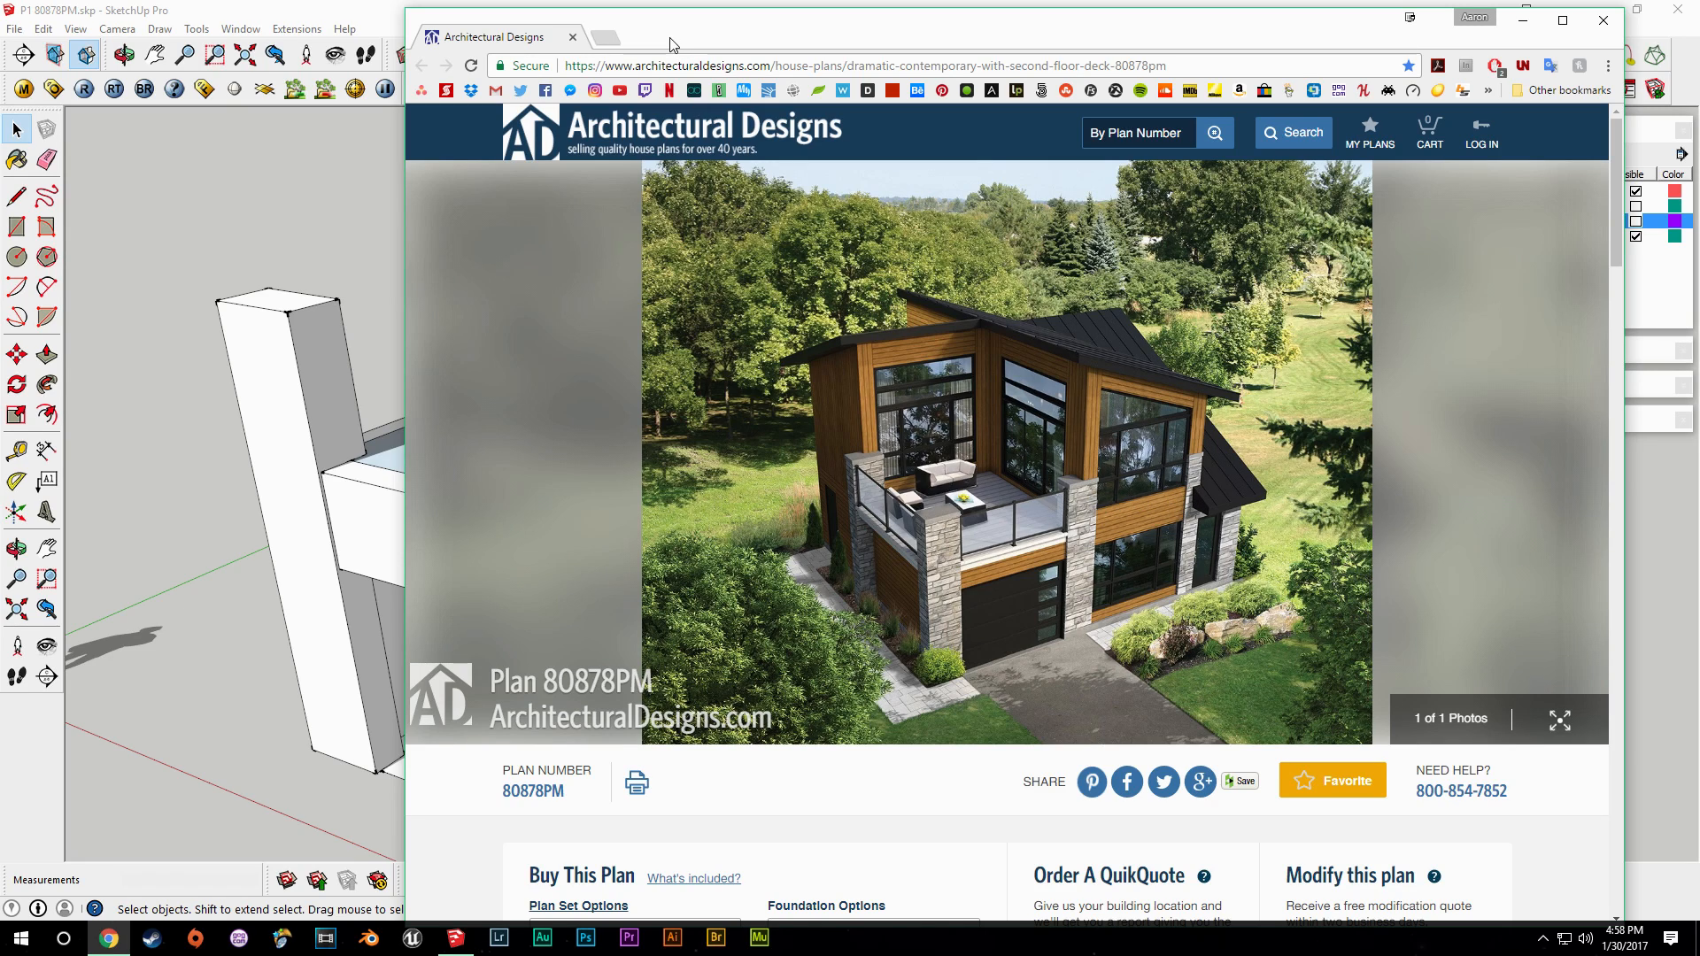
{"action": "left_click_drag", "start_coordinate": [670, 45], "coordinate": [1699, 80]}
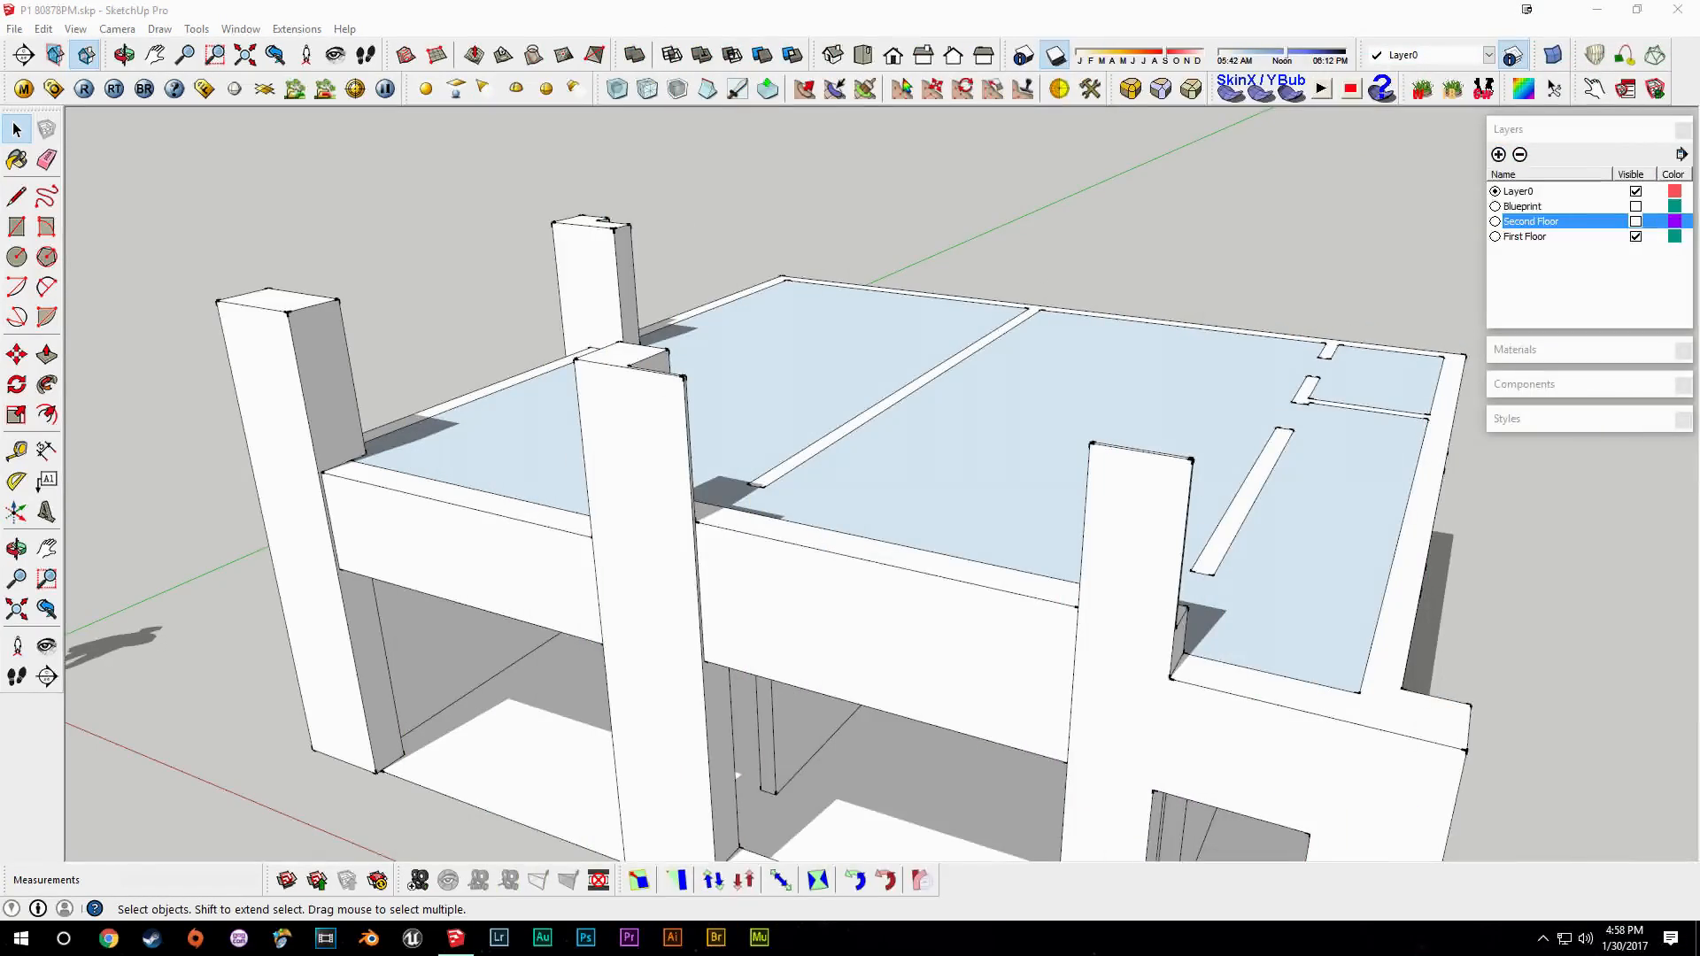
Push the raised ledge behind the middle and third front pillars down flush with the floor and clean up its leftover edges.
{"action": "middle_click_drag", "start_coordinate": [926, 344], "coordinate": [797, 522]}
{"action": "scroll", "coordinate": [837, 528], "scroll_direction": "up", "scroll_amount": 3}
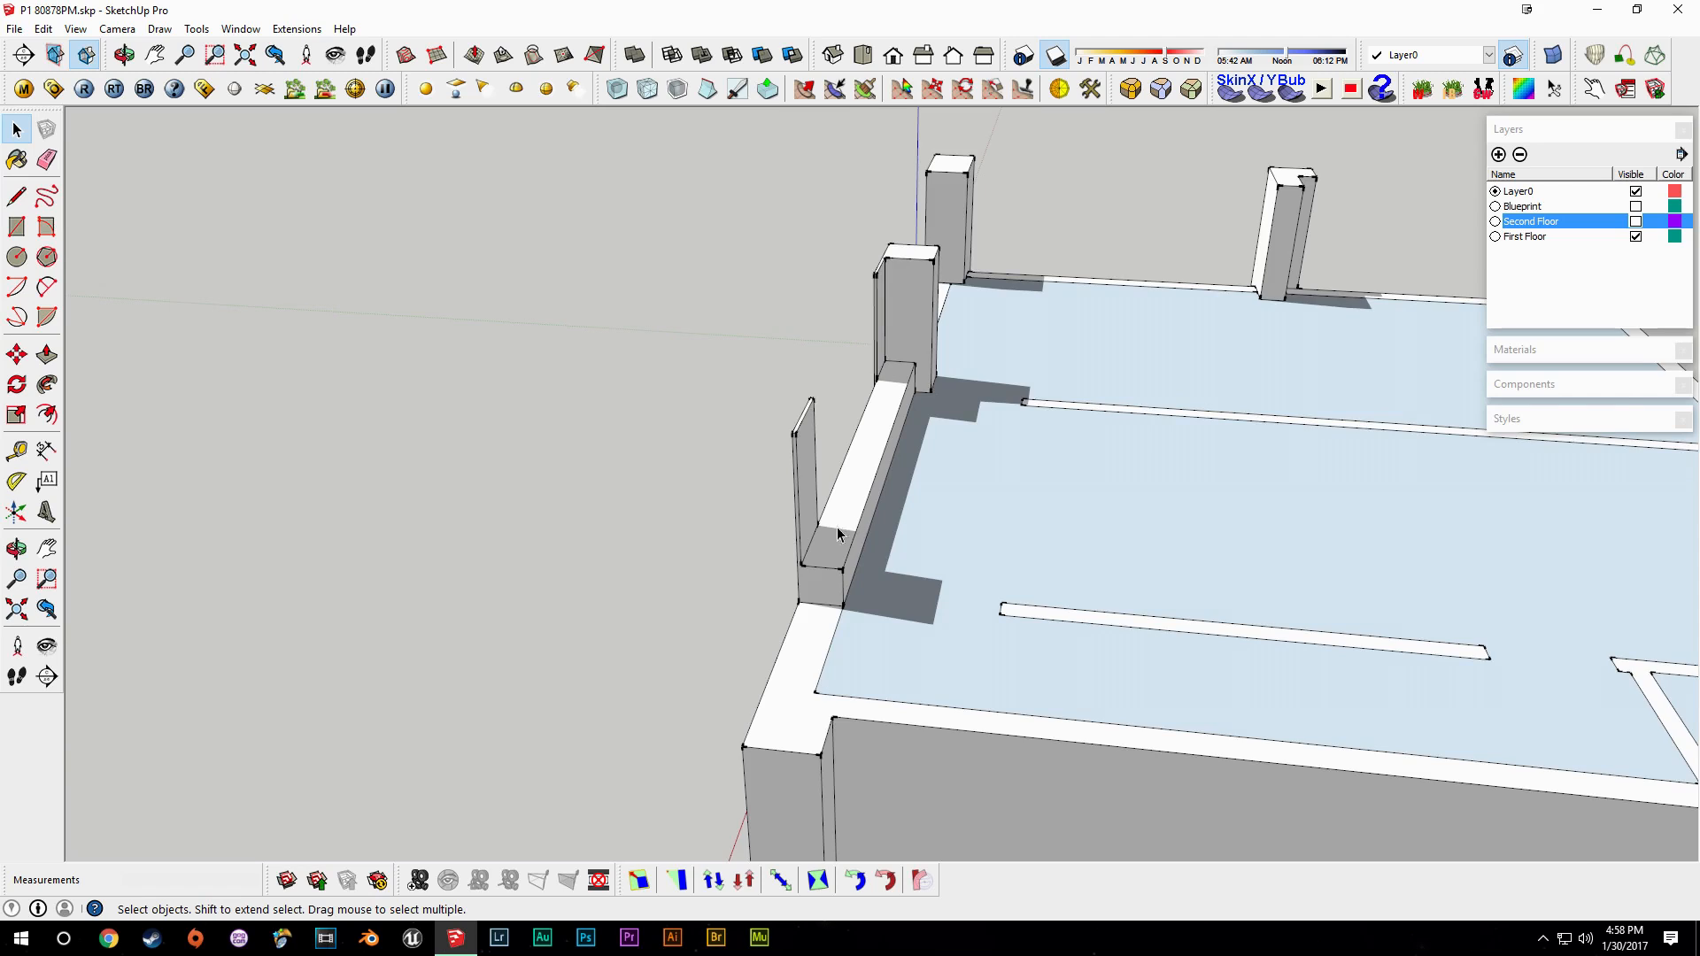
{"action": "left_click", "coordinate": [832, 560]}
{"action": "double_click", "coordinate": [846, 547]}
{"action": "scroll", "coordinate": [847, 546], "scroll_direction": "up", "scroll_amount": 2}
{"action": "key", "text": "p"}
{"action": "mouse_move", "coordinate": [818, 585]}
{"action": "left_mouse_down"}
{"action": "mouse_move", "coordinate": [807, 673]}
{"action": "mouse_move", "coordinate": [840, 662]}
{"action": "left_mouse_up"}
{"action": "left_click", "coordinate": [793, 682]}
{"action": "key", "text": "r"}
{"action": "left_click", "coordinate": [822, 680]}
{"action": "key", "text": "e"}
{"action": "mouse_move", "coordinate": [954, 516]}
{"action": "middle_mouse_down"}
{"action": "mouse_move", "coordinate": [709, 523]}
{"action": "mouse_move", "coordinate": [985, 529]}
{"action": "middle_mouse_up"}
{"action": "left_click", "coordinate": [443, 341]}
{"action": "middle_click_drag", "start_coordinate": [810, 510], "coordinate": [1116, 540]}
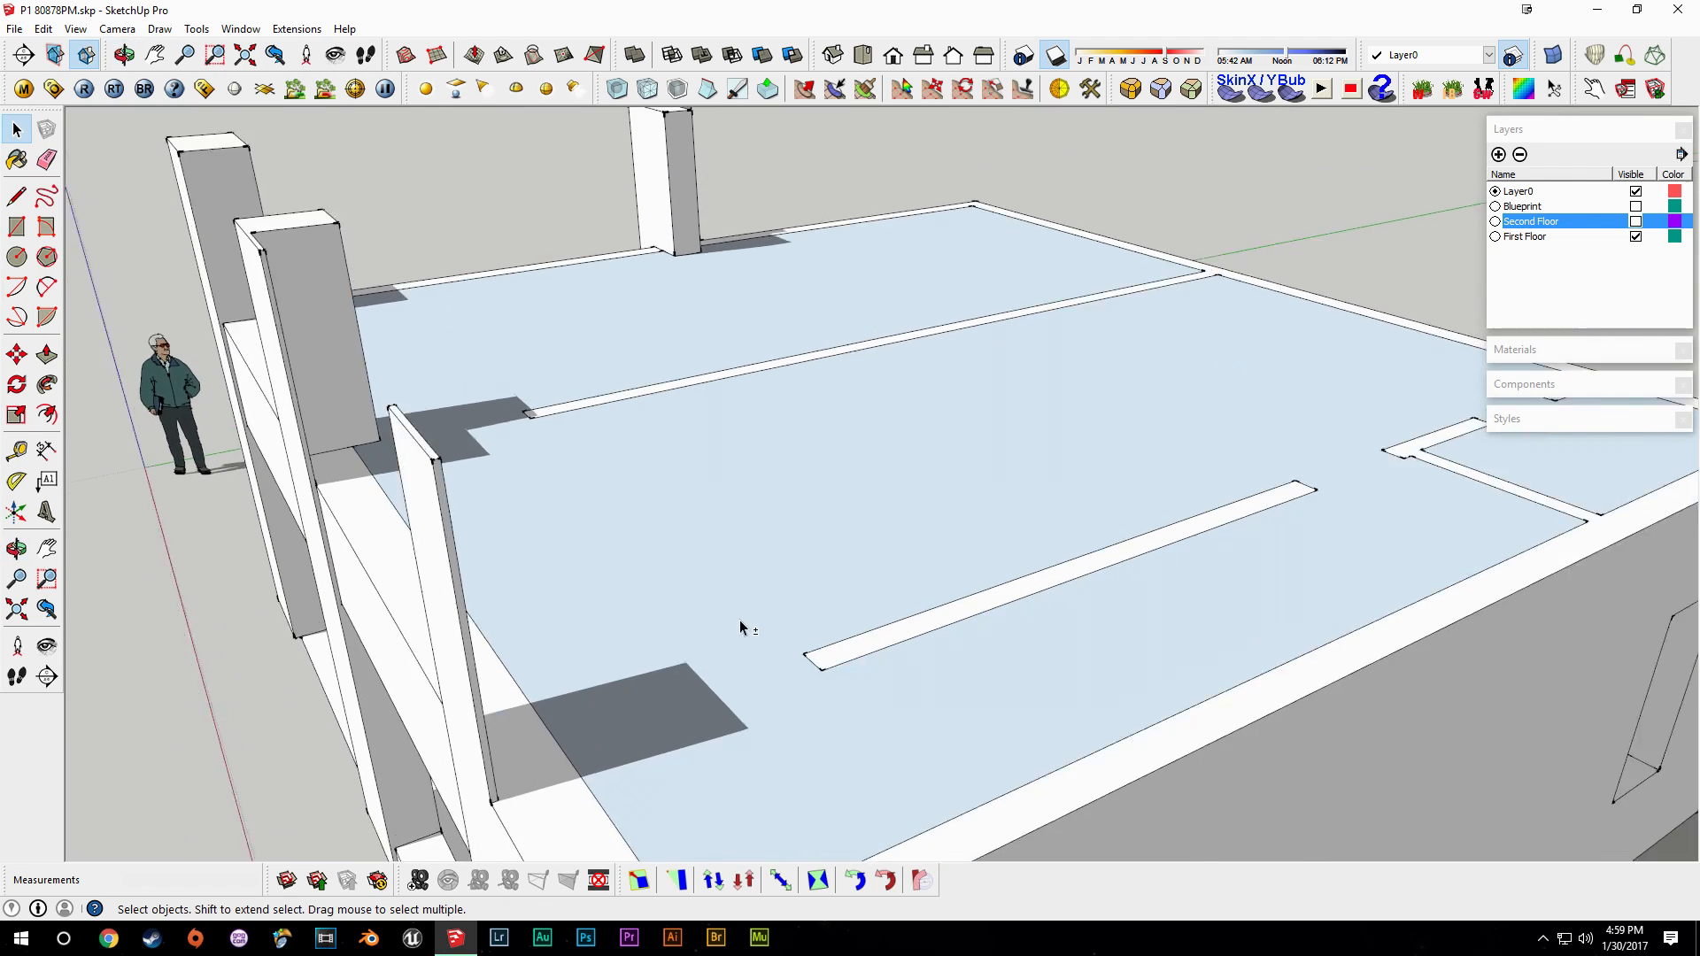
Show the Second Floor layer and examine how its front wall sits between the first-floor pillars.
{"action": "scroll", "coordinate": [740, 624], "scroll_direction": "down", "scroll_amount": 5}
{"action": "middle_click_drag", "start_coordinate": [639, 679], "coordinate": [1151, 496]}
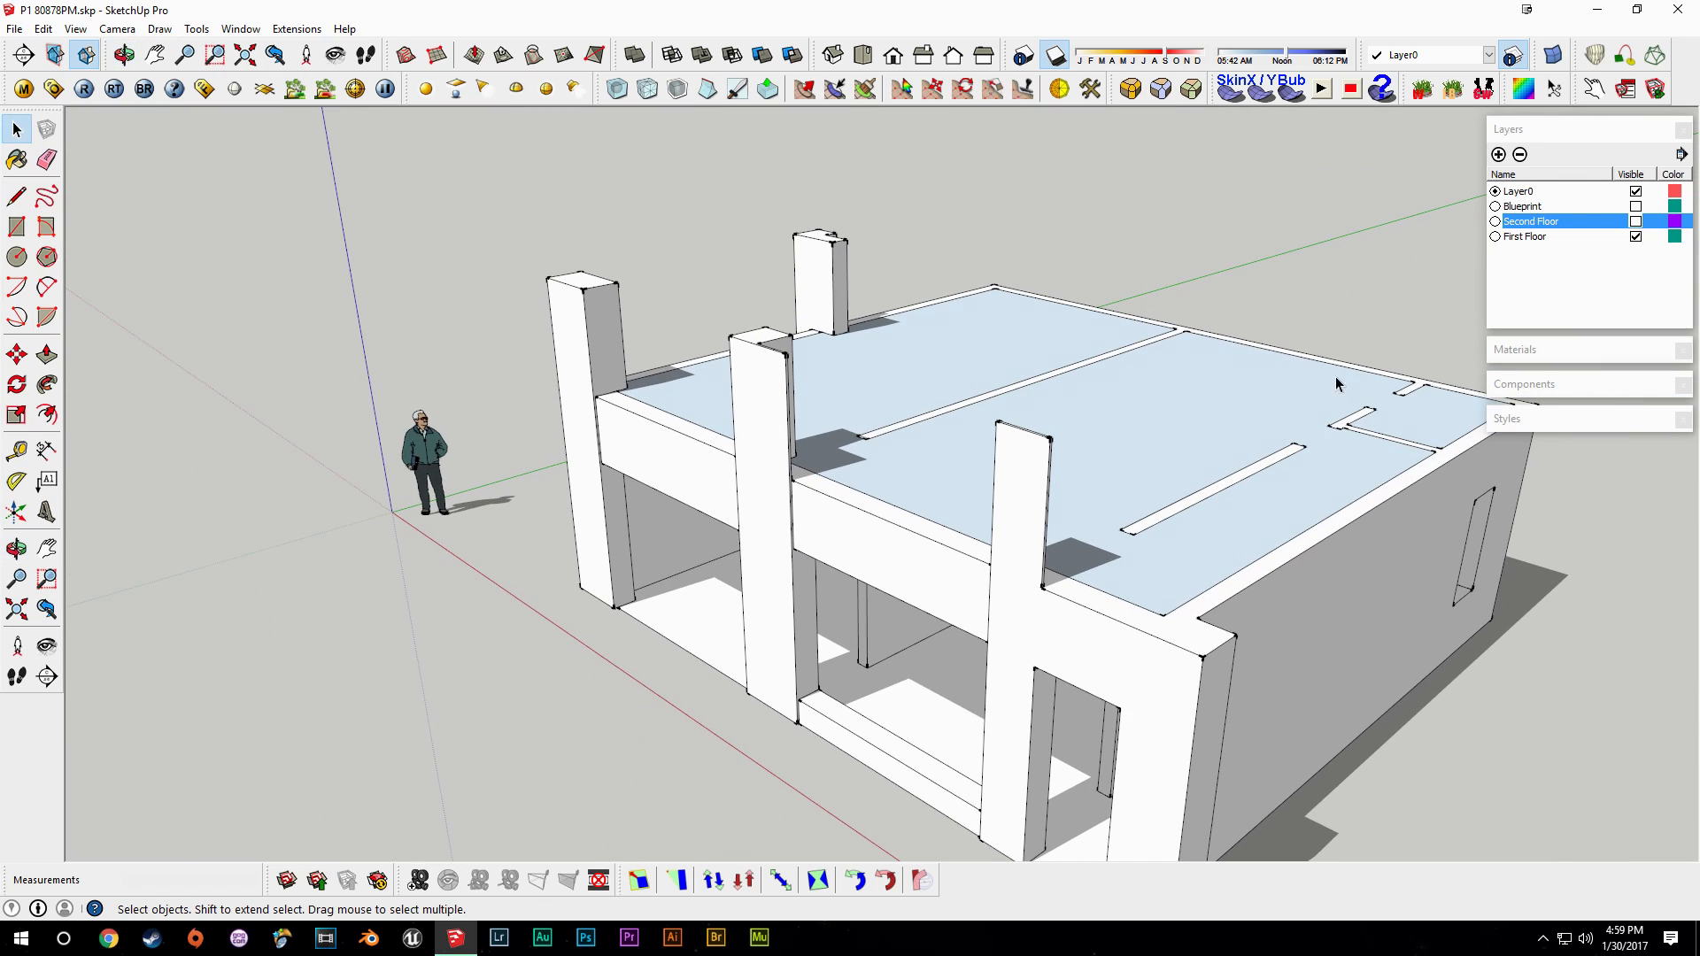
{"action": "left_click", "coordinate": [1636, 221]}
{"action": "middle_click_drag", "start_coordinate": [845, 464], "coordinate": [1018, 424]}
{"action": "scroll", "coordinate": [1018, 417], "scroll_direction": "up", "scroll_amount": 3}
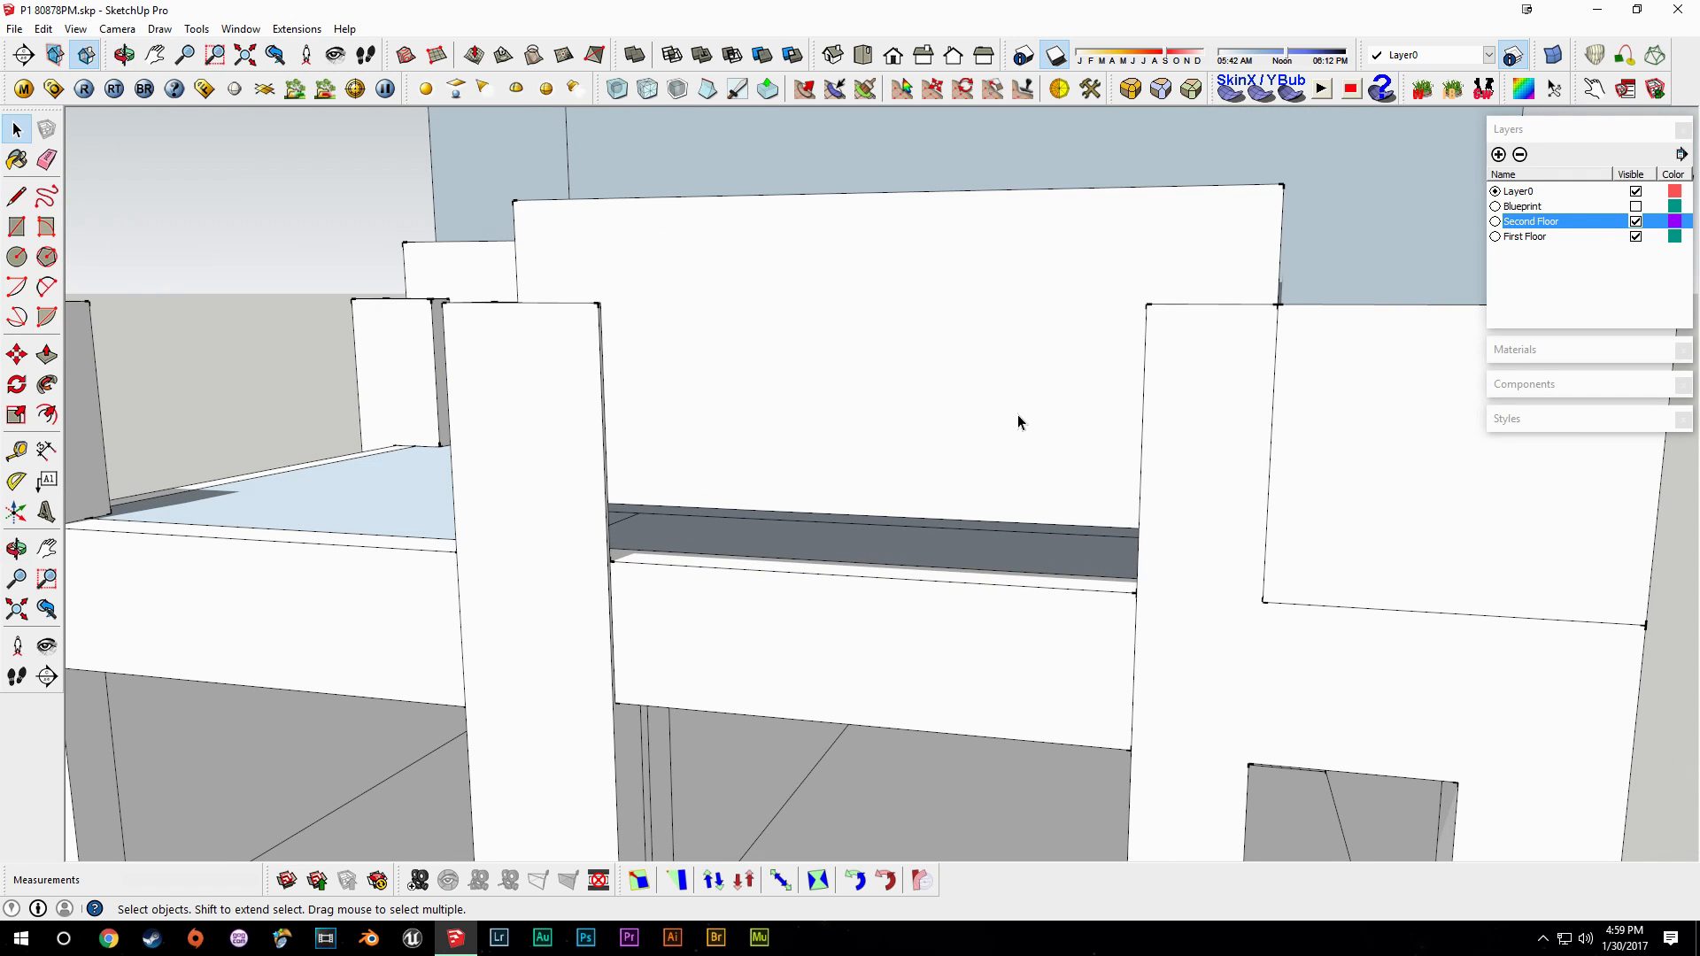
{"action": "middle_click_drag", "start_coordinate": [1023, 409], "coordinate": [1177, 463]}
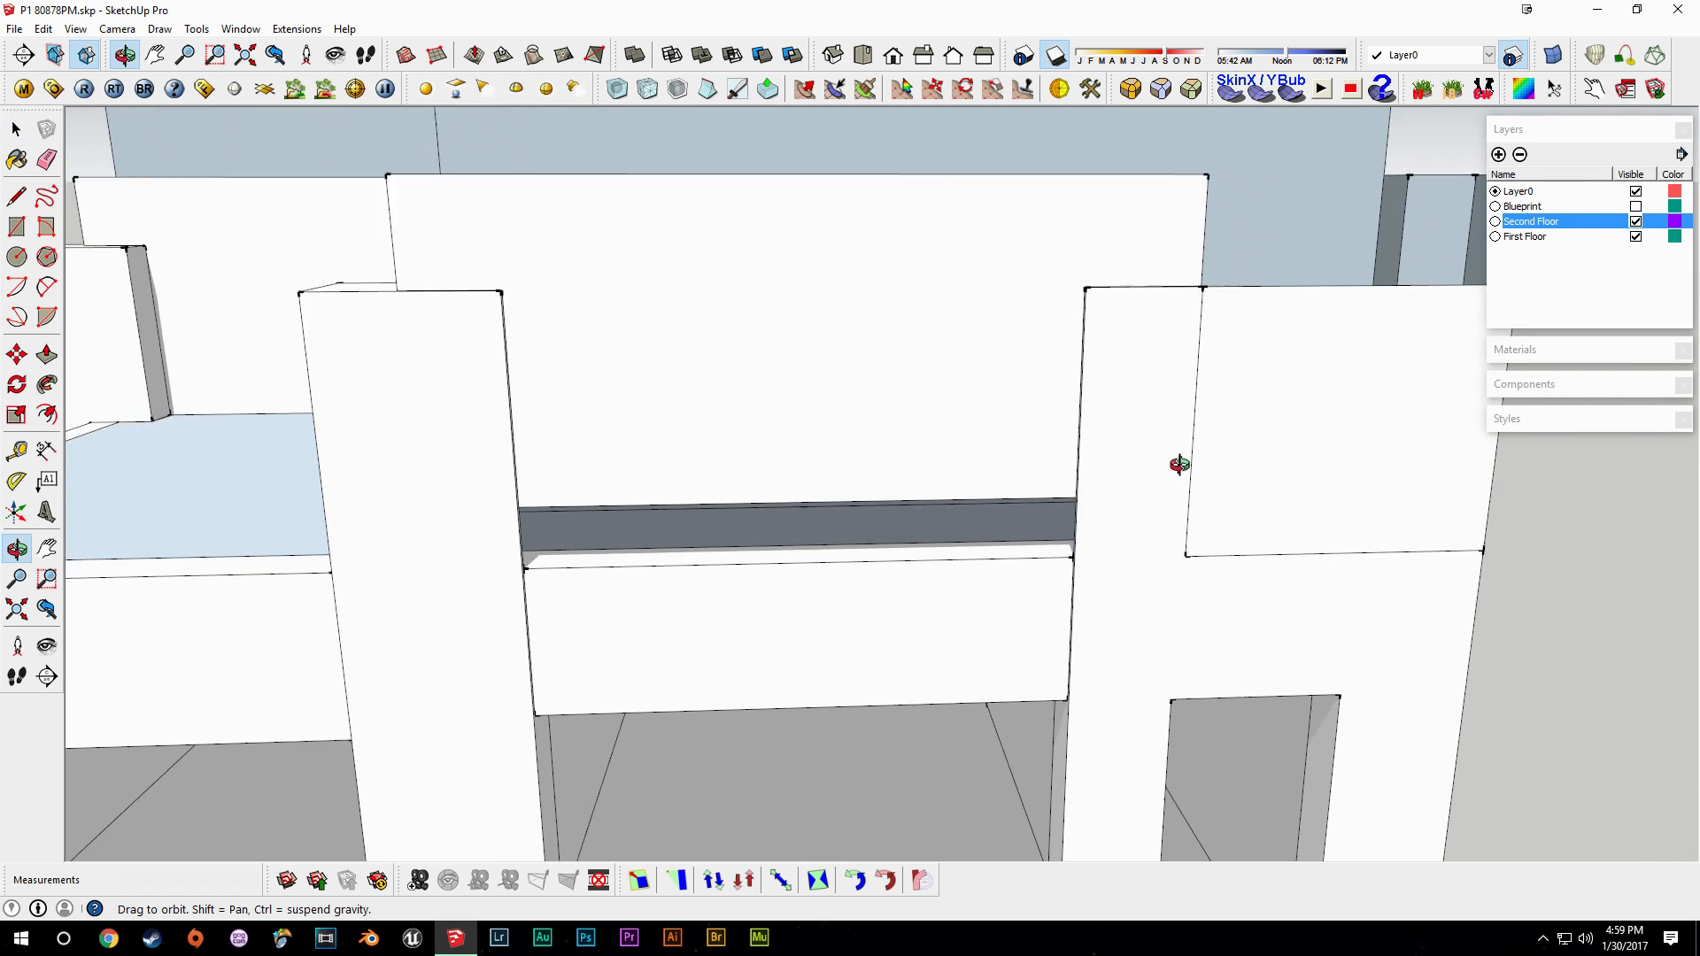
{"action": "scroll", "coordinate": [1059, 425], "scroll_direction": "down", "scroll_amount": 4}
{"action": "middle_click_drag", "start_coordinate": [1059, 425], "coordinate": [1073, 538]}
{"action": "left_click", "coordinate": [1093, 459]}
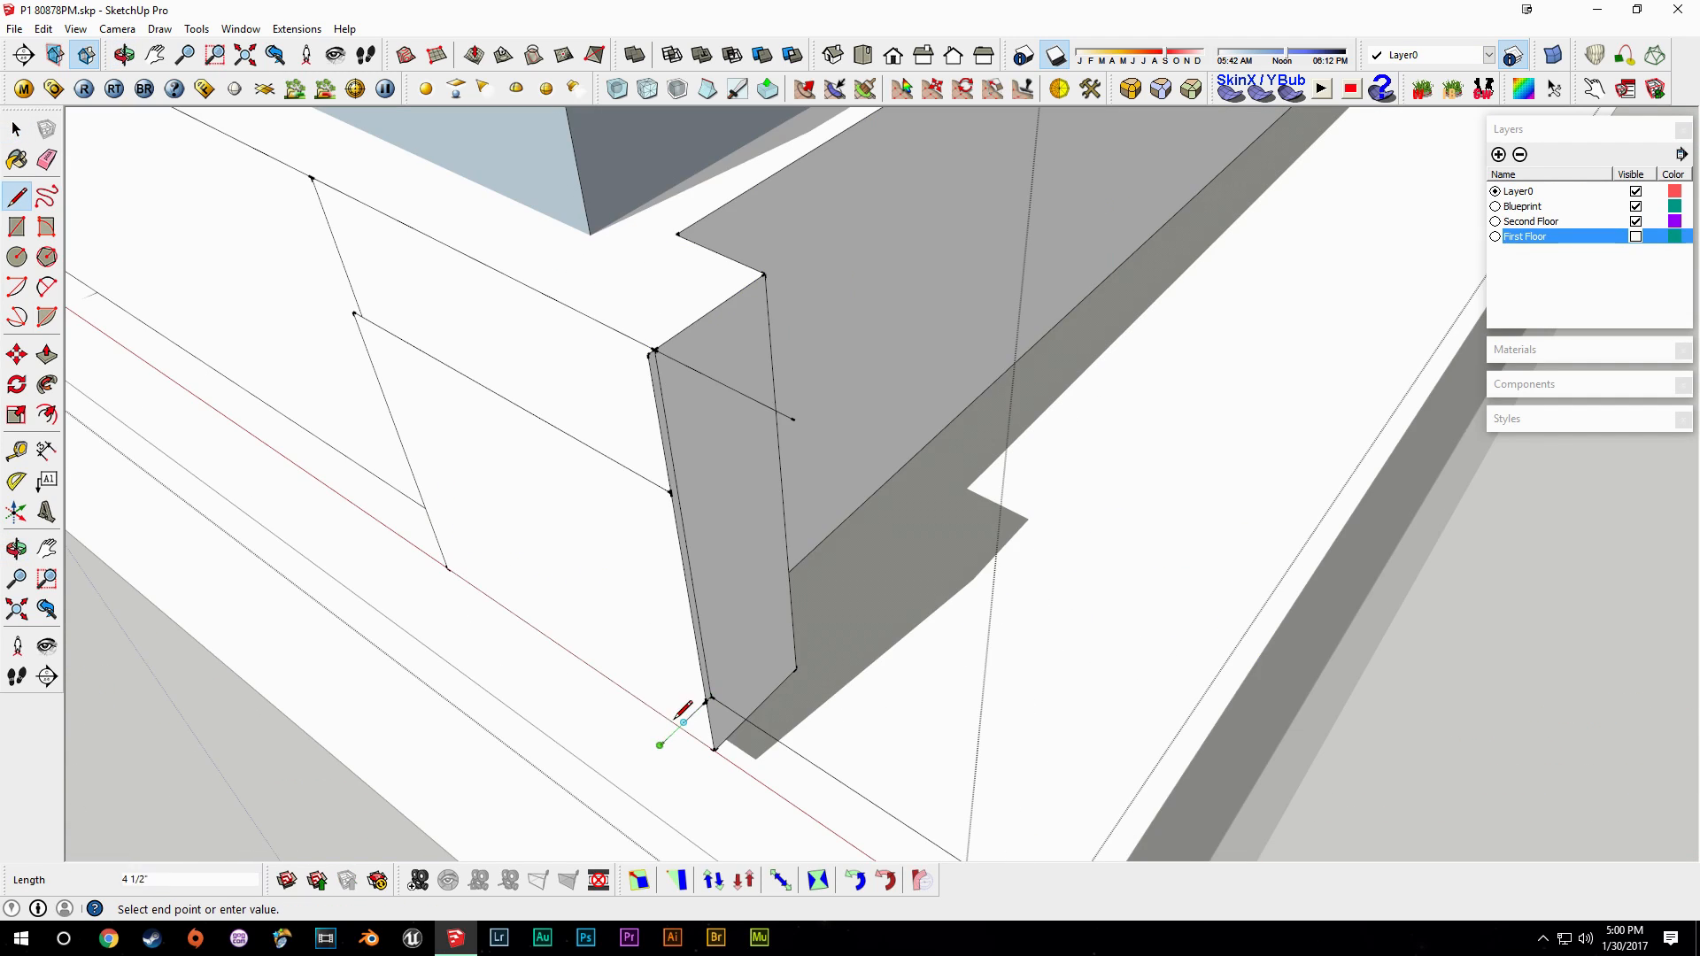
Abandon the line in progress and erase the stray edge running past the bottom corner of the second-floor wall.
{"action": "middle_click_drag", "start_coordinate": [682, 721], "coordinate": [816, 708]}
{"action": "key", "text": "e"}
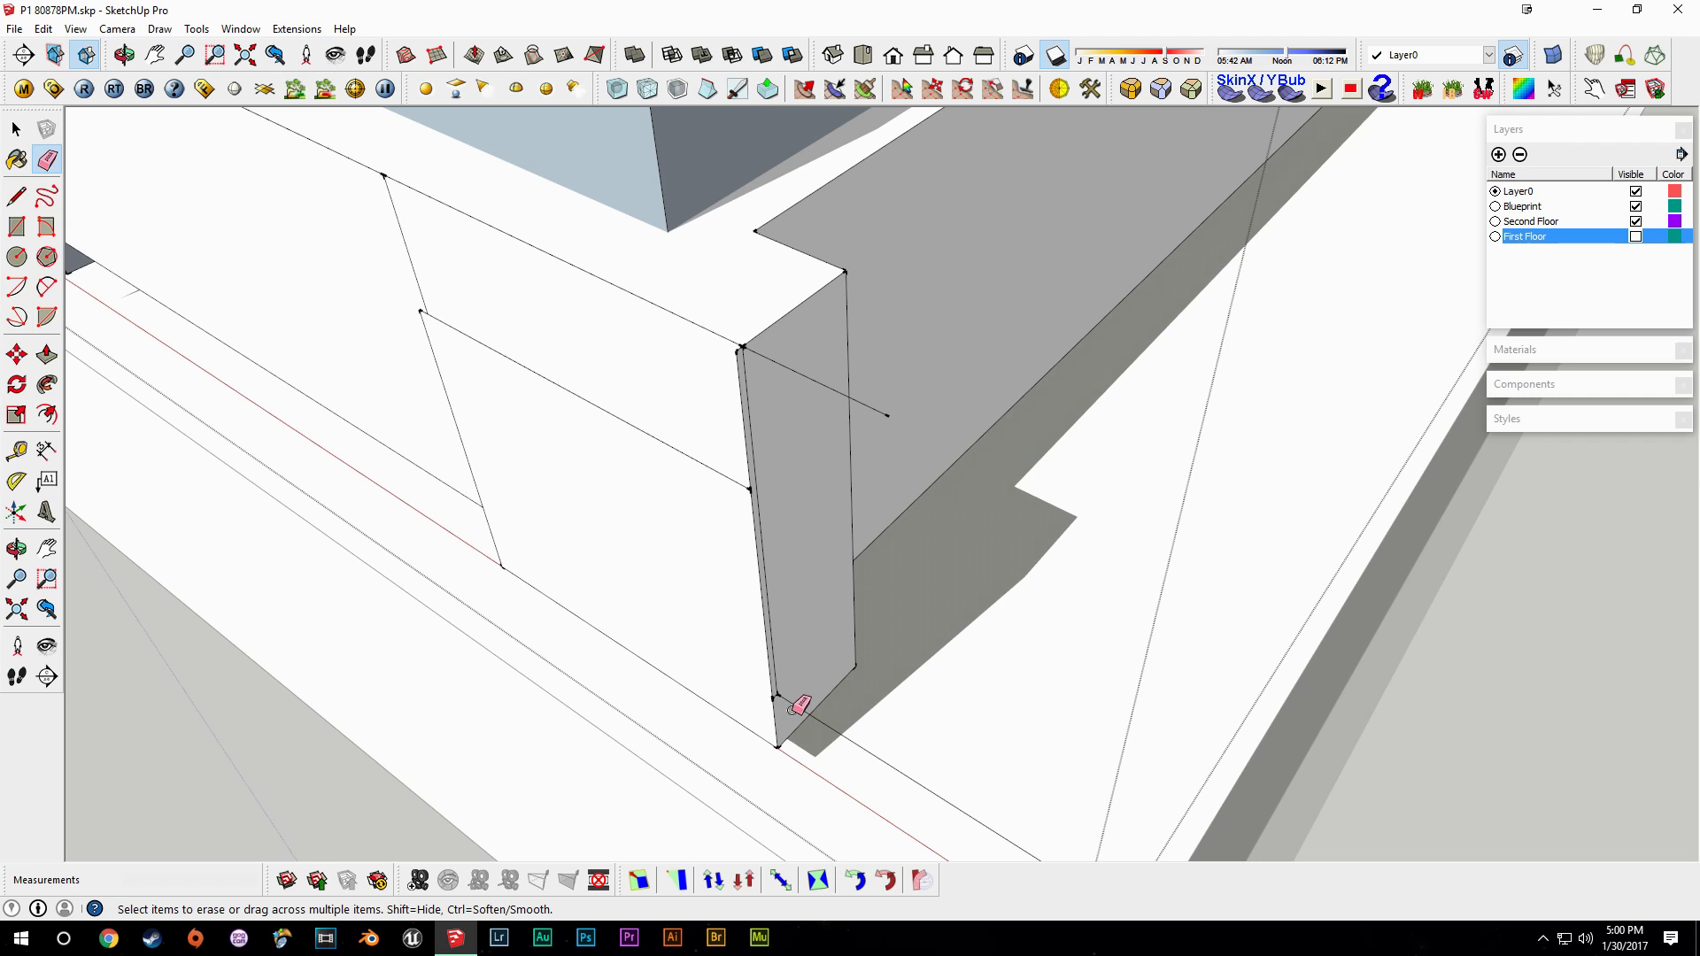
{"action": "key", "text": "space"}
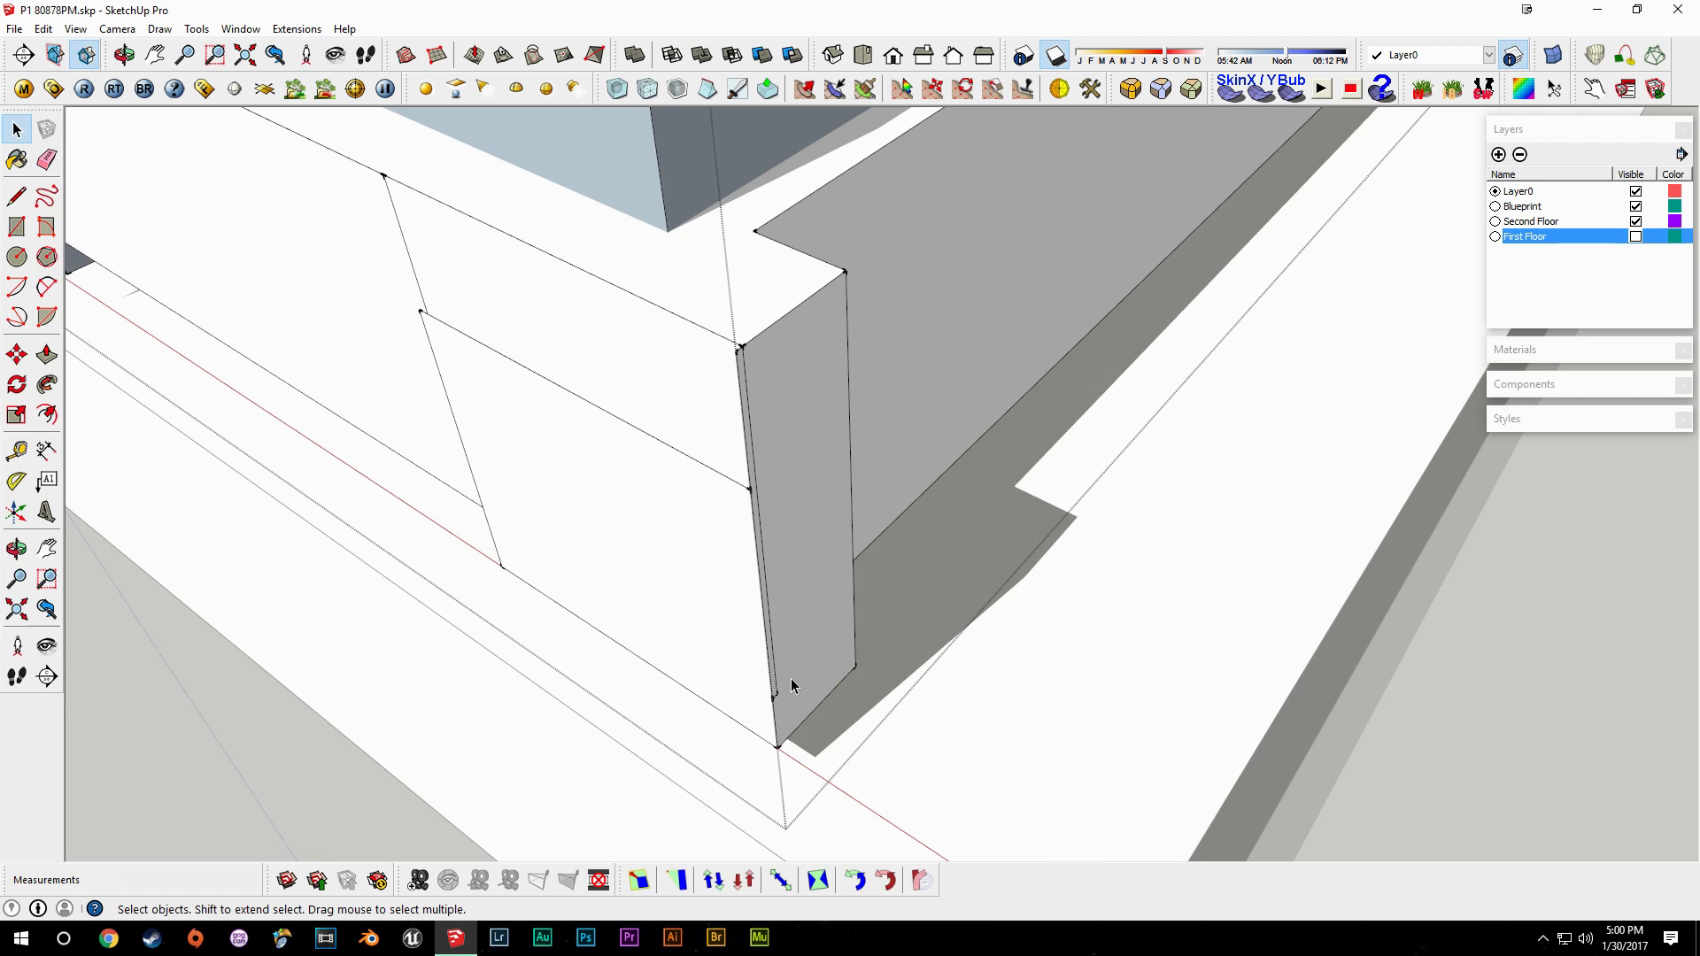
Draw a line about 6' 2 3/4" long parallel to the red axis along the base of the second floor's front end wall.
{"action": "left_click", "coordinate": [772, 699]}
{"action": "scroll", "coordinate": [675, 551], "scroll_direction": "up", "scroll_amount": 5}
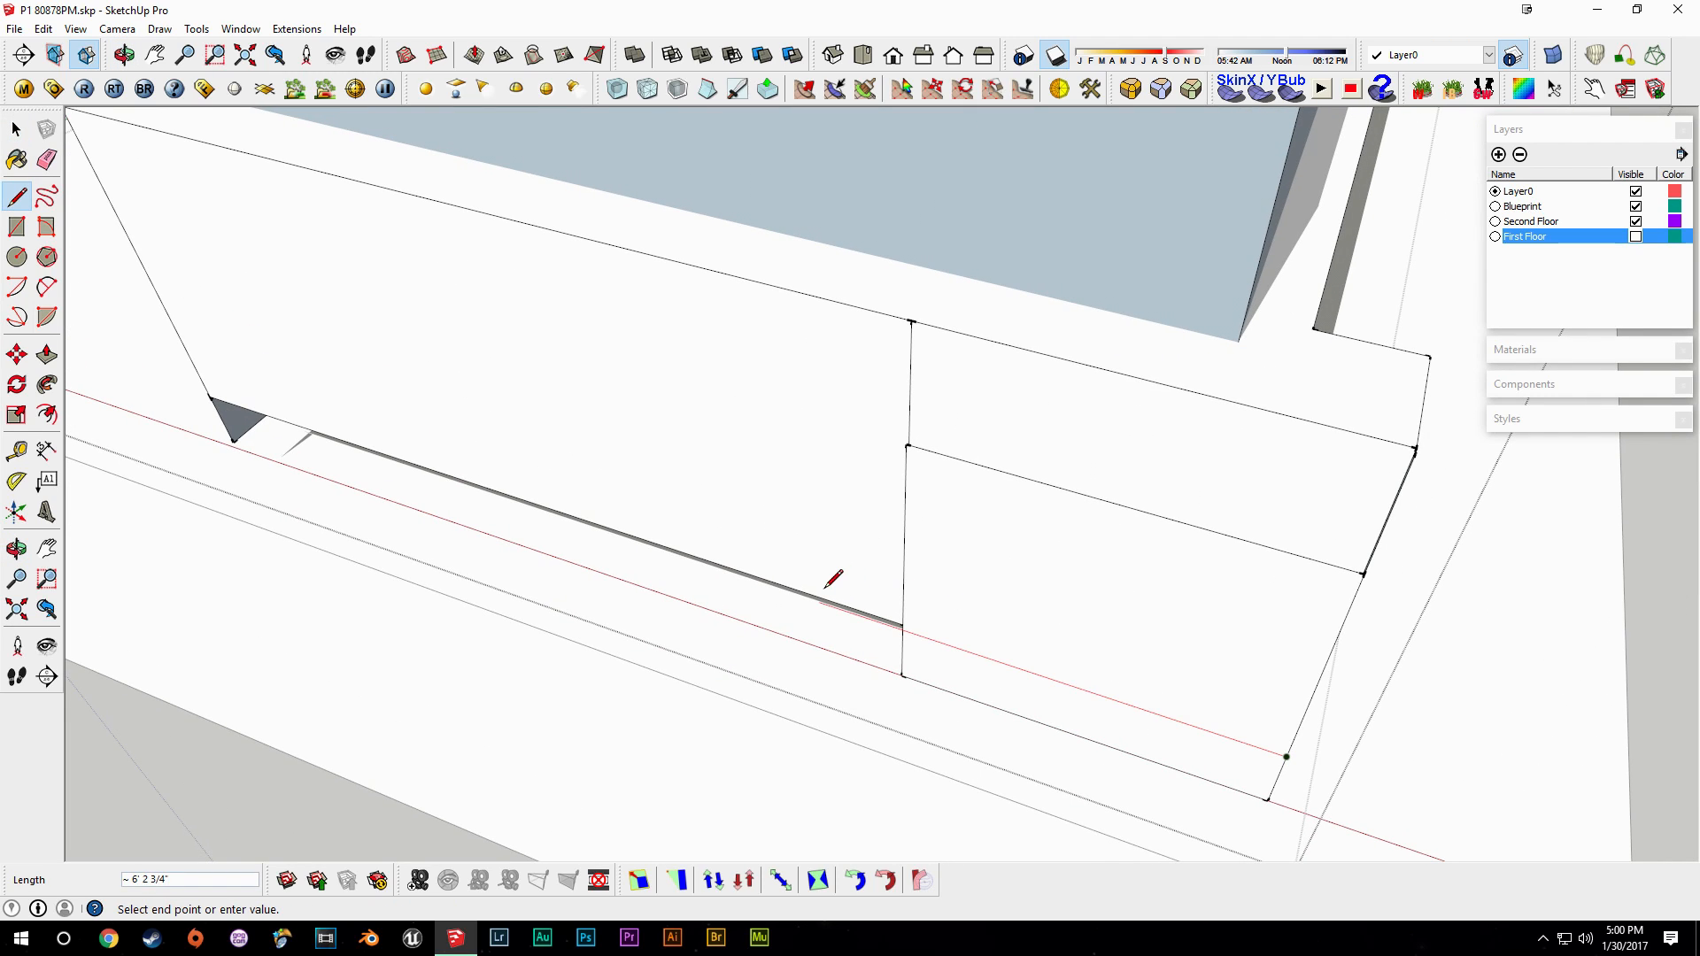
{"action": "left_click", "coordinate": [825, 587]}
{"action": "key", "text": "space"}
Erase the stub of the new base line that overhangs the inner edge of the front wall section.
{"action": "middle_click_drag", "start_coordinate": [832, 587], "coordinate": [1279, 600]}
{"action": "scroll", "coordinate": [940, 578], "scroll_direction": "up", "scroll_amount": 3}
{"action": "middle_click_drag", "start_coordinate": [940, 578], "coordinate": [1054, 599]}
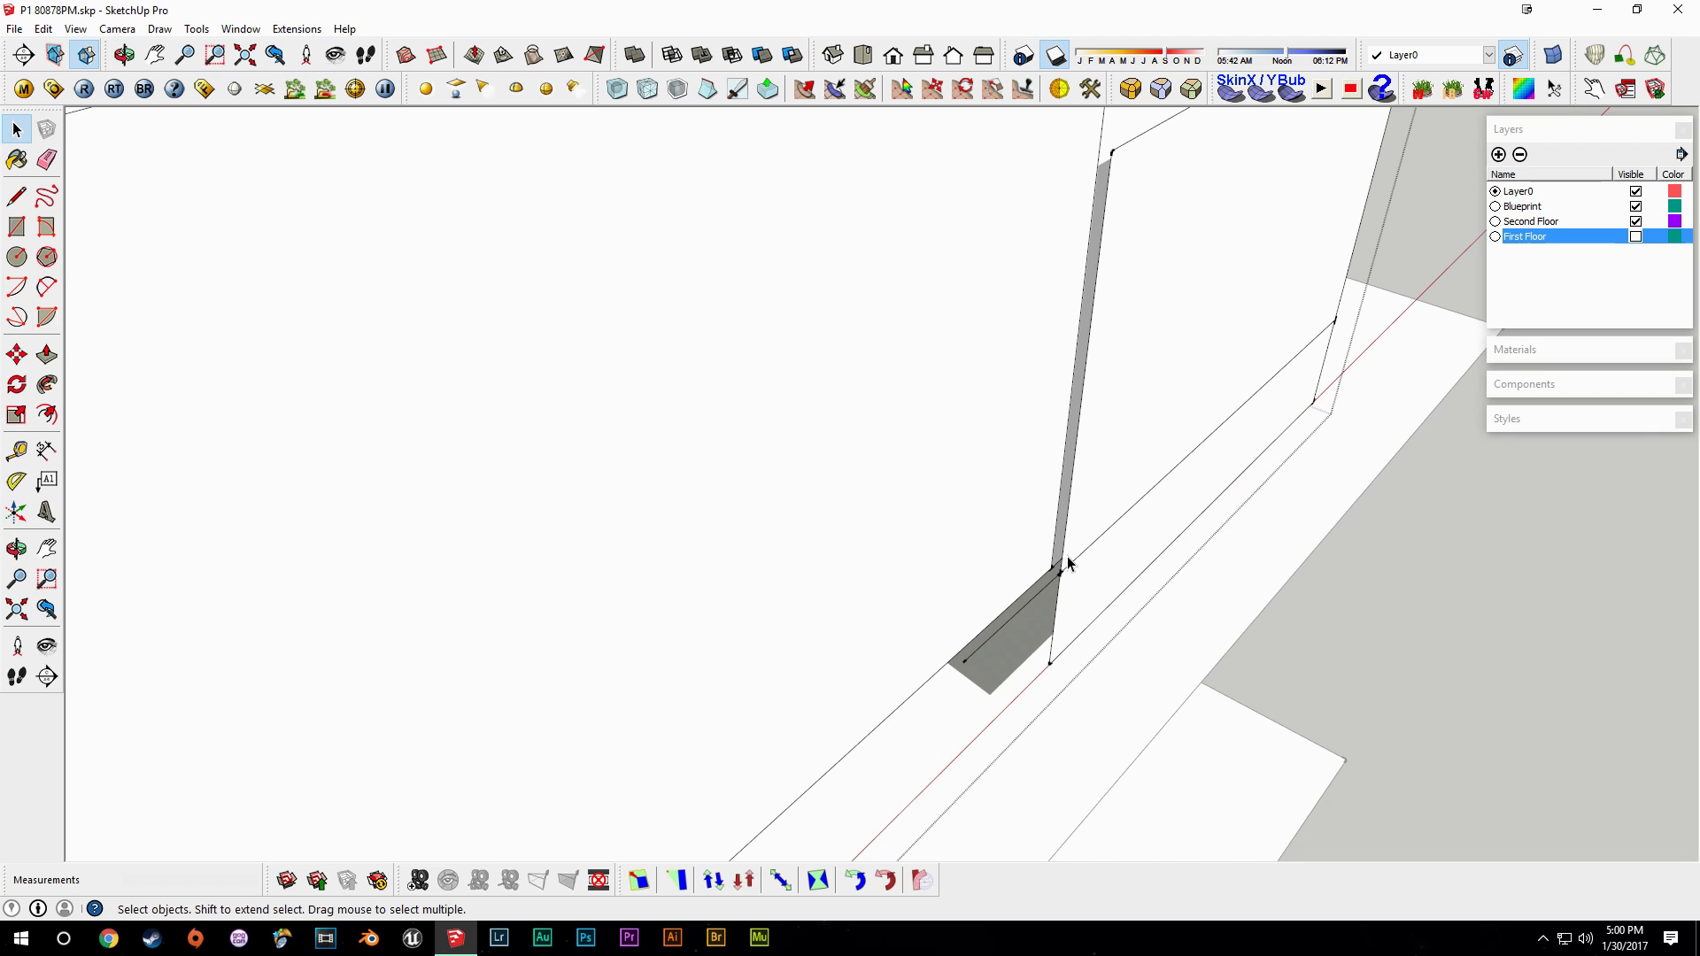
{"action": "key", "text": "e"}
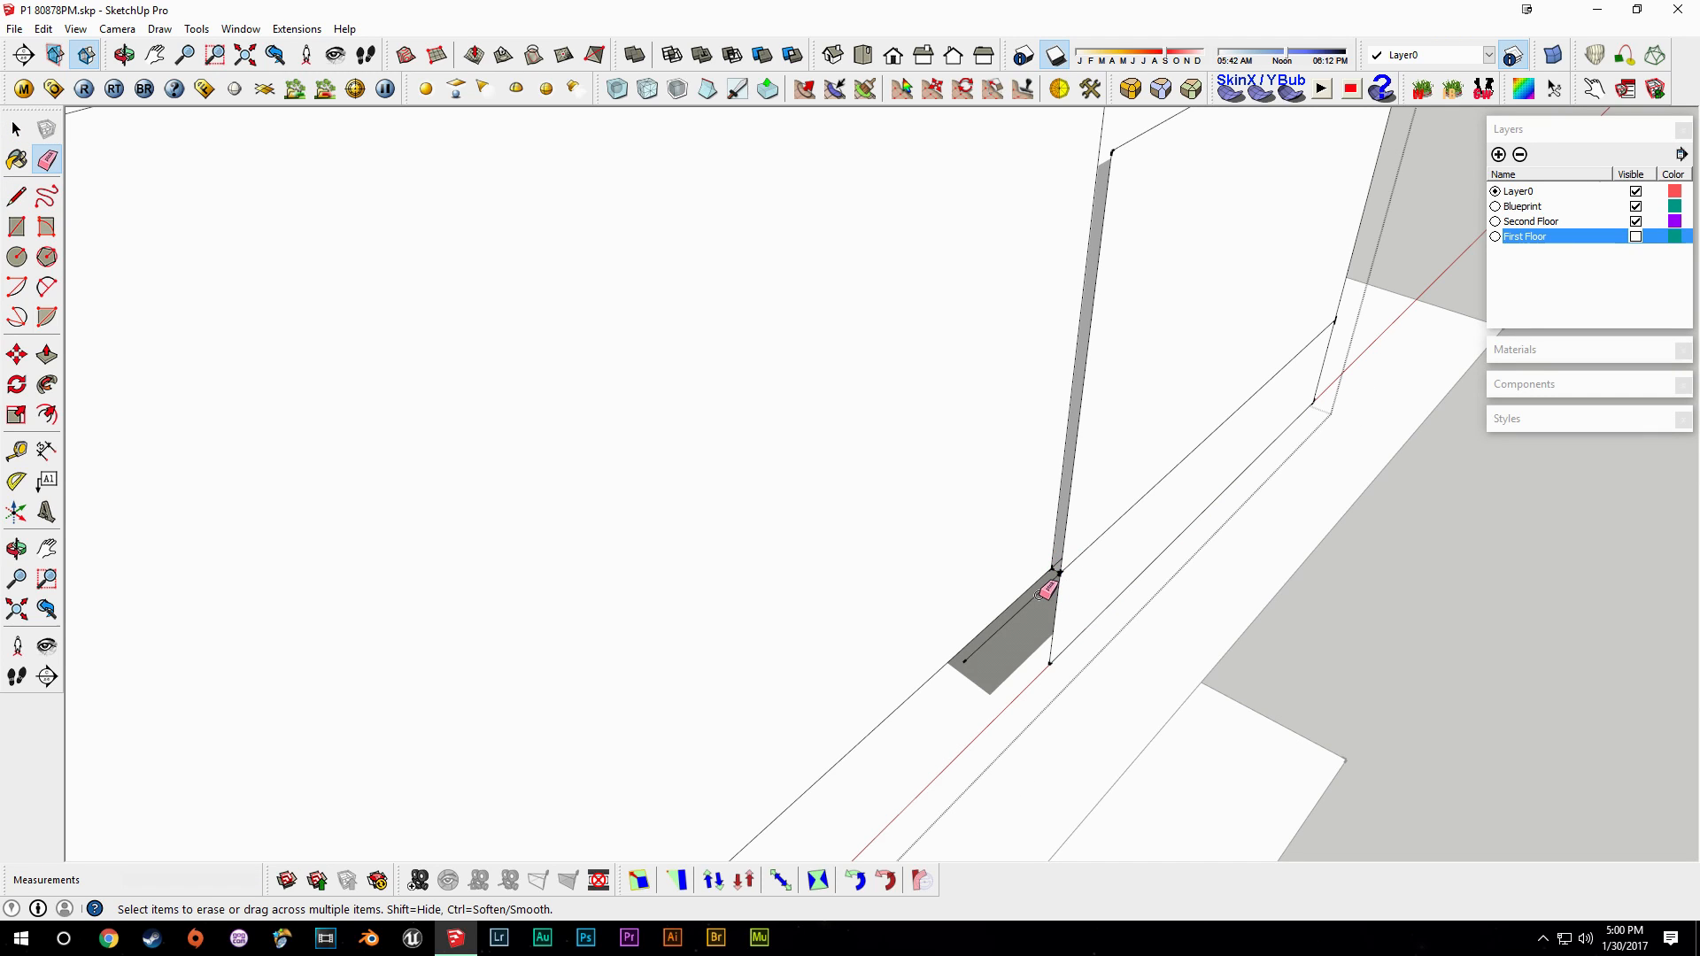
{"action": "scroll", "coordinate": [1069, 535], "scroll_direction": "down", "scroll_amount": 10}
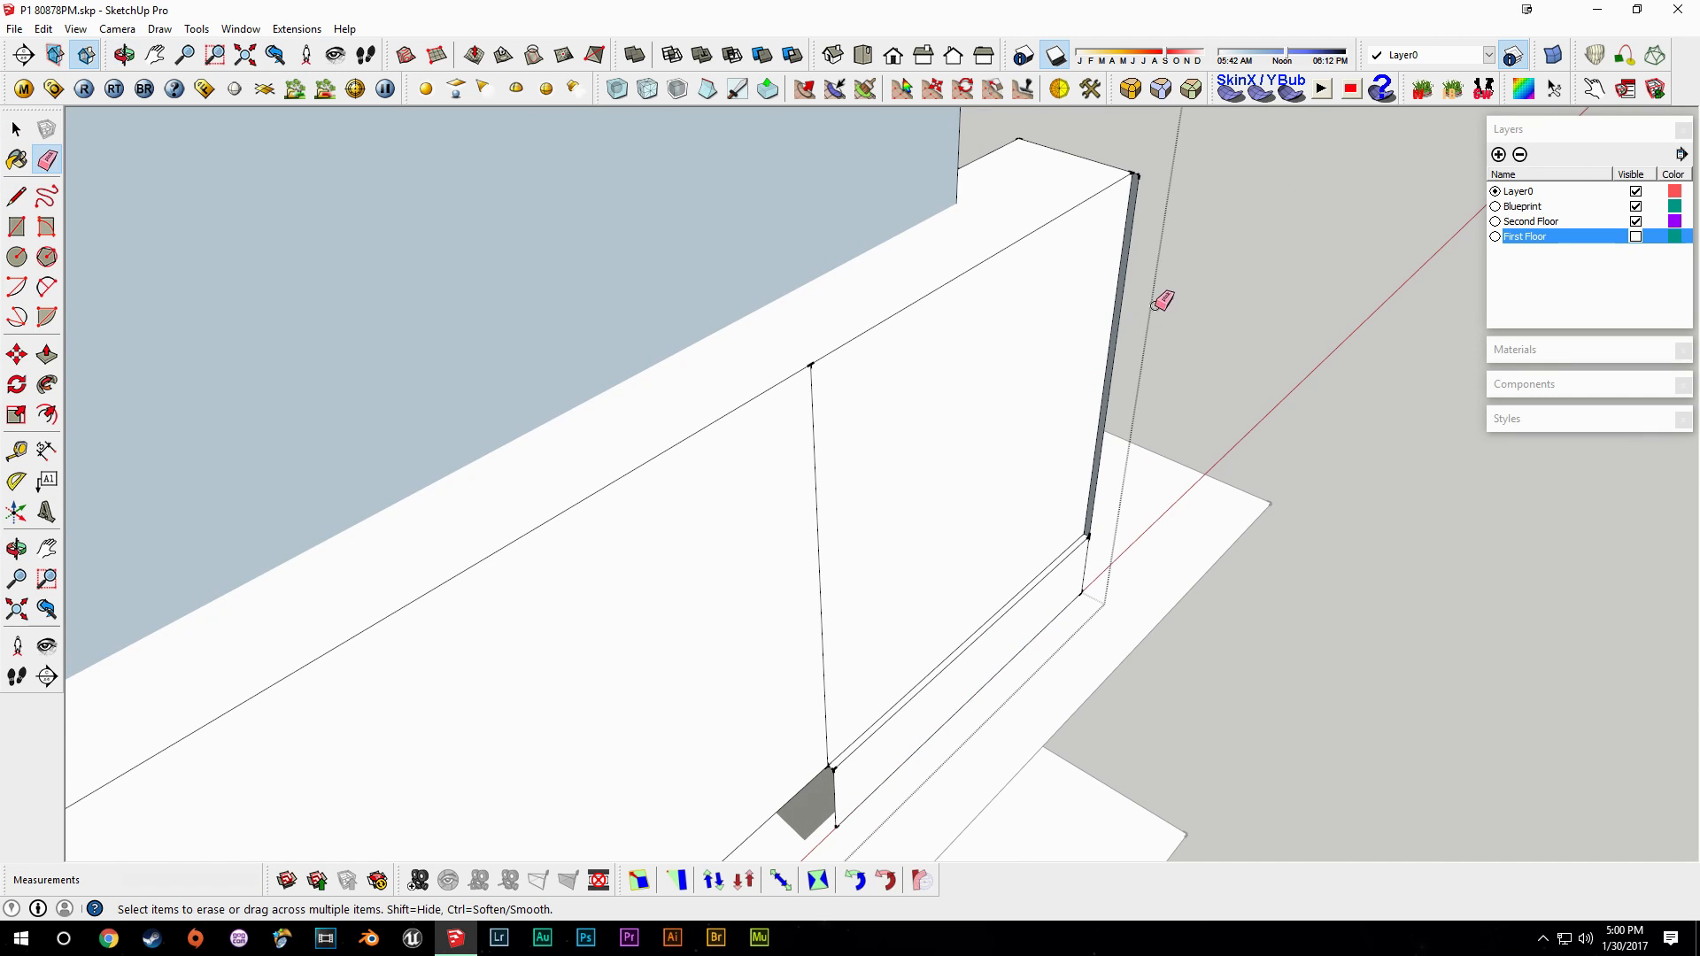
Delete the horizontal ledge face between the second floor's lower outer wall and its taller inner wall.
{"action": "key", "text": "space"}
{"action": "middle_click_drag", "start_coordinate": [504, 627], "coordinate": [805, 494]}
{"action": "middle_click_drag", "start_coordinate": [600, 486], "coordinate": [832, 691]}
{"action": "left_click", "coordinate": [1635, 237]}
{"action": "left_click", "coordinate": [1635, 237]}
{"action": "left_click", "coordinate": [1219, 567]}
{"action": "middle_click_drag", "start_coordinate": [956, 602], "coordinate": [788, 566]}
{"action": "scroll", "coordinate": [1026, 593], "scroll_direction": "up", "scroll_amount": 5}
{"action": "middle_click_drag", "start_coordinate": [788, 497], "coordinate": [1024, 500]}
{"action": "double_click", "coordinate": [901, 482]}
{"action": "left_click", "coordinate": [852, 406]}
{"action": "key", "text": "Delete"}
Switch the camera to parallel projection and compare the second-floor walls with the blueprint from above and from the front corner.
{"action": "middle_click_drag", "start_coordinate": [846, 512], "coordinate": [872, 637]}
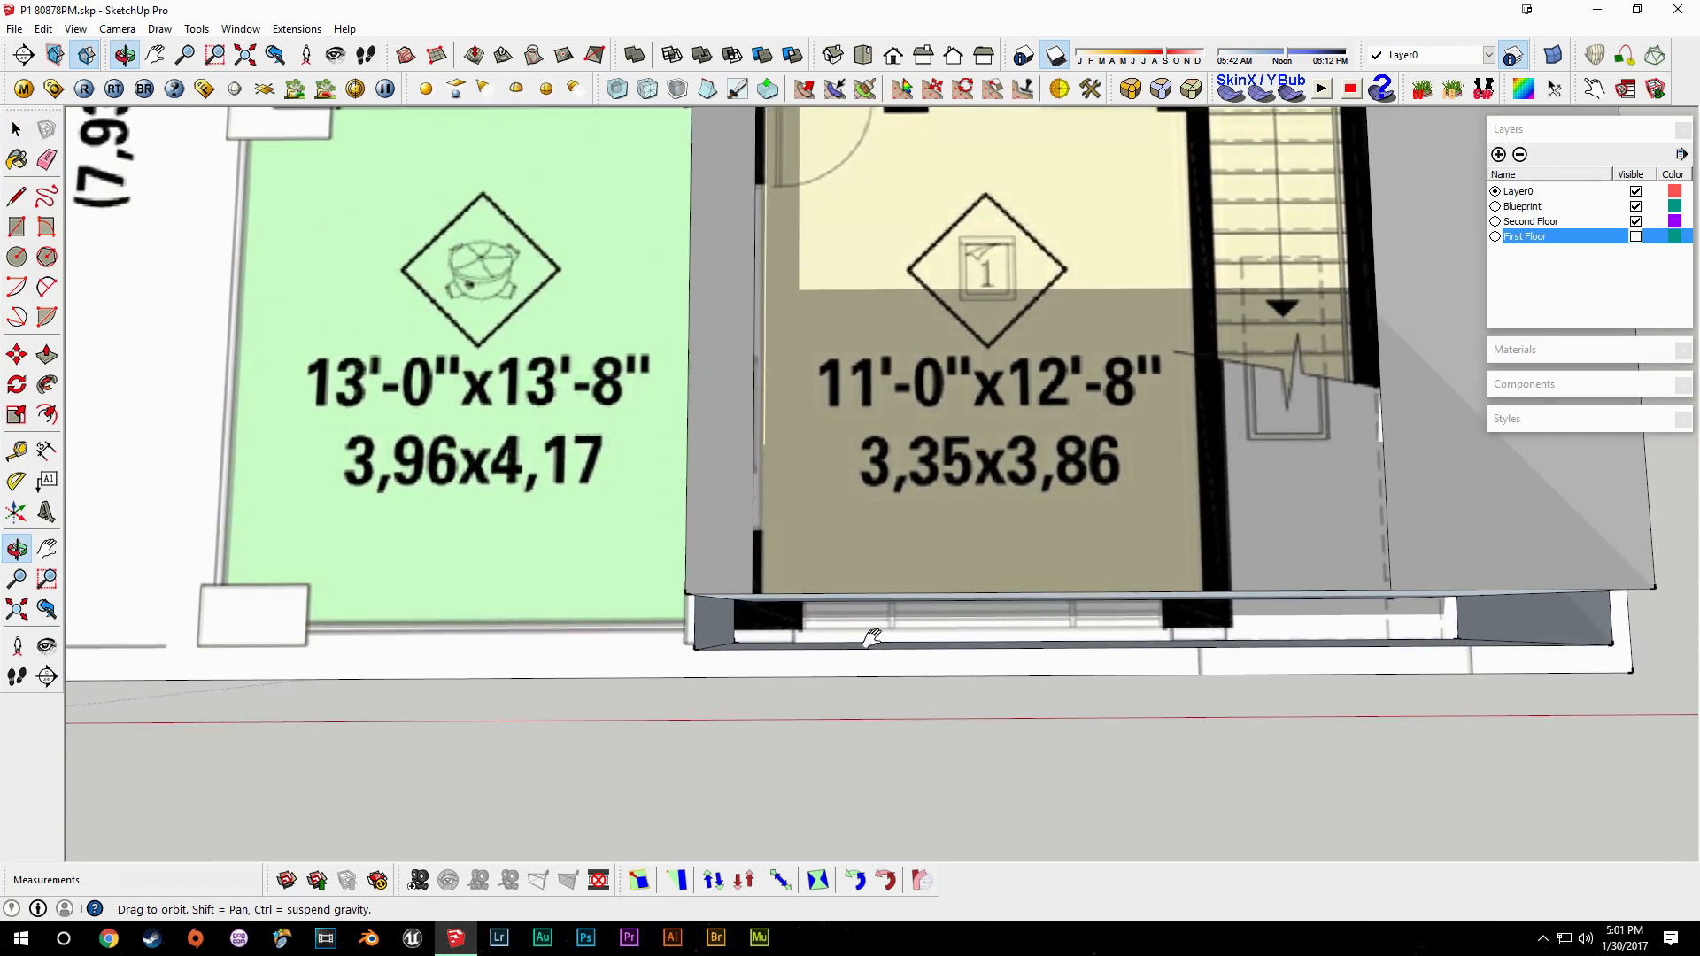
{"action": "scroll", "coordinate": [875, 638], "scroll_direction": "down", "scroll_amount": 6}
{"action": "middle_click_drag", "start_coordinate": [884, 522], "coordinate": [1018, 539], "text": "shift"}
{"action": "scroll", "coordinate": [1027, 513], "scroll_direction": "up", "scroll_amount": 5}
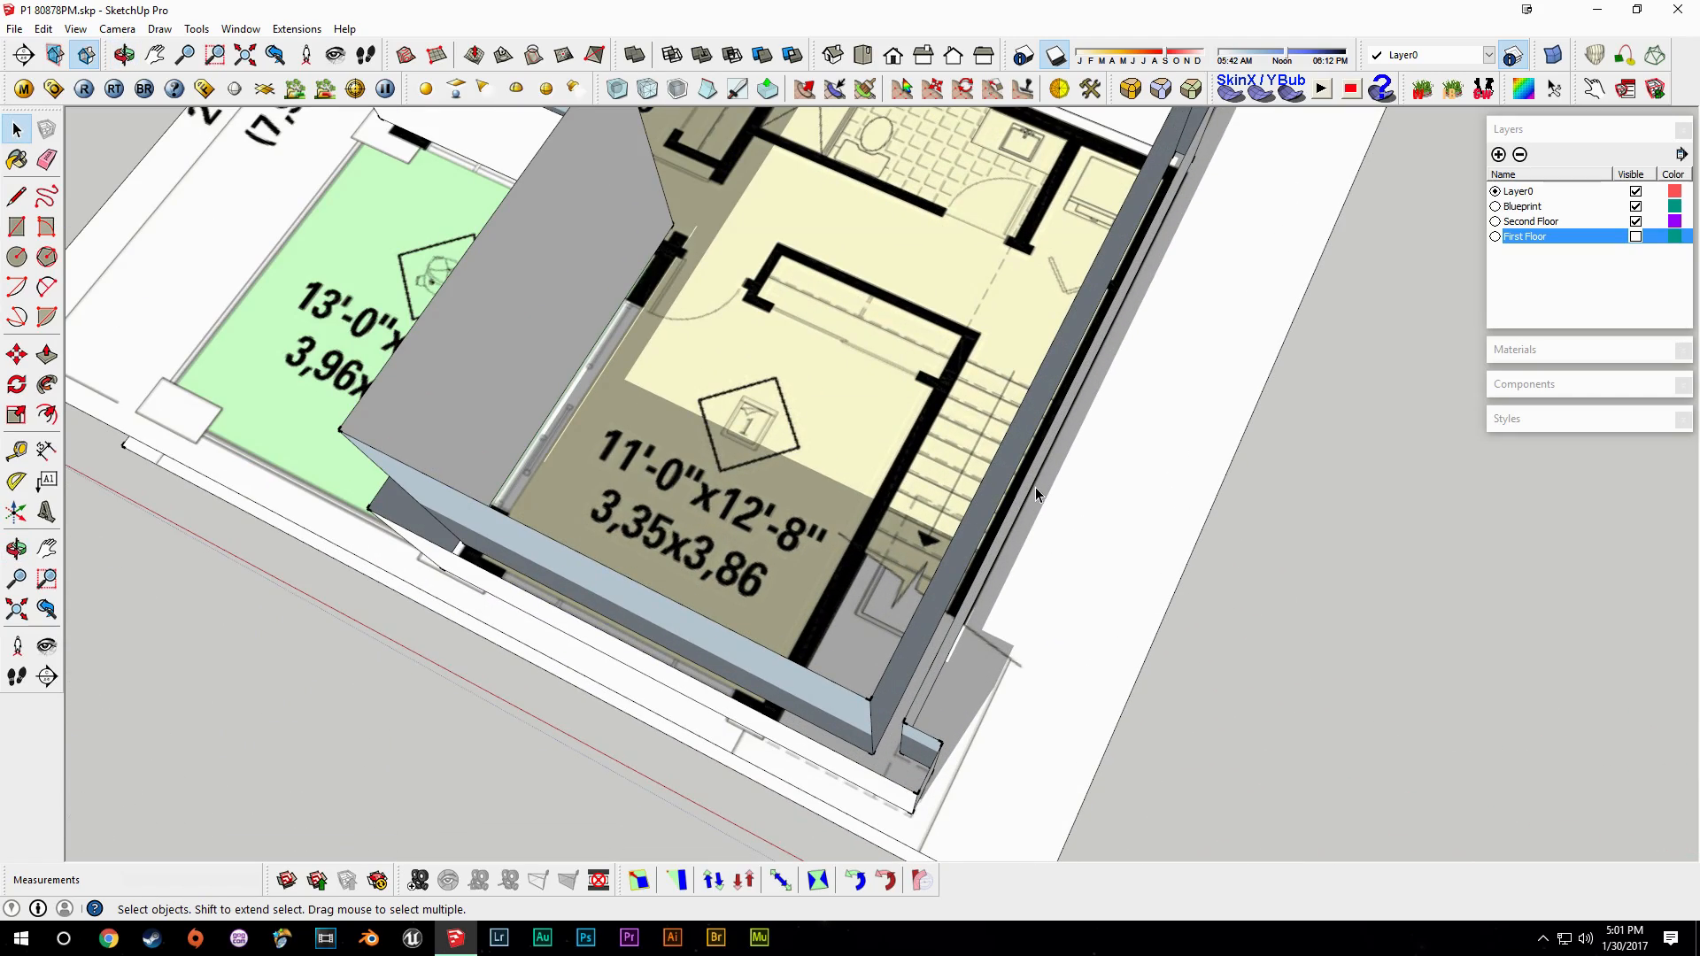
{"action": "middle_click_drag", "start_coordinate": [917, 502], "coordinate": [826, 494]}
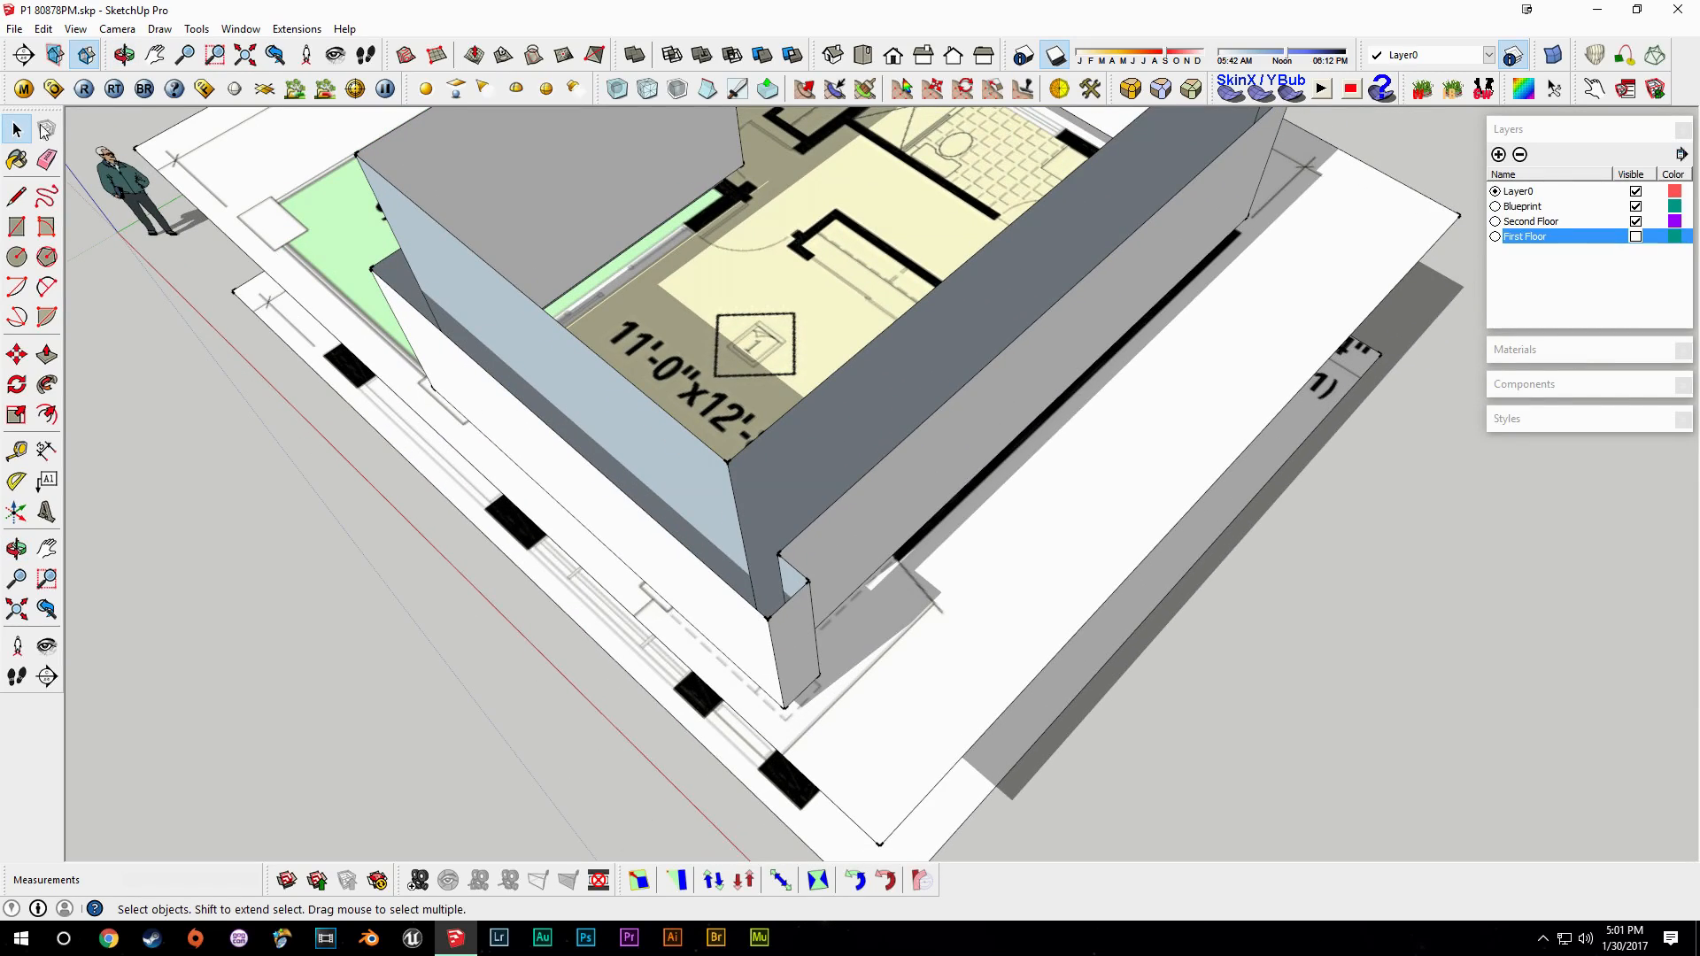
{"action": "left_click", "coordinate": [74, 31]}
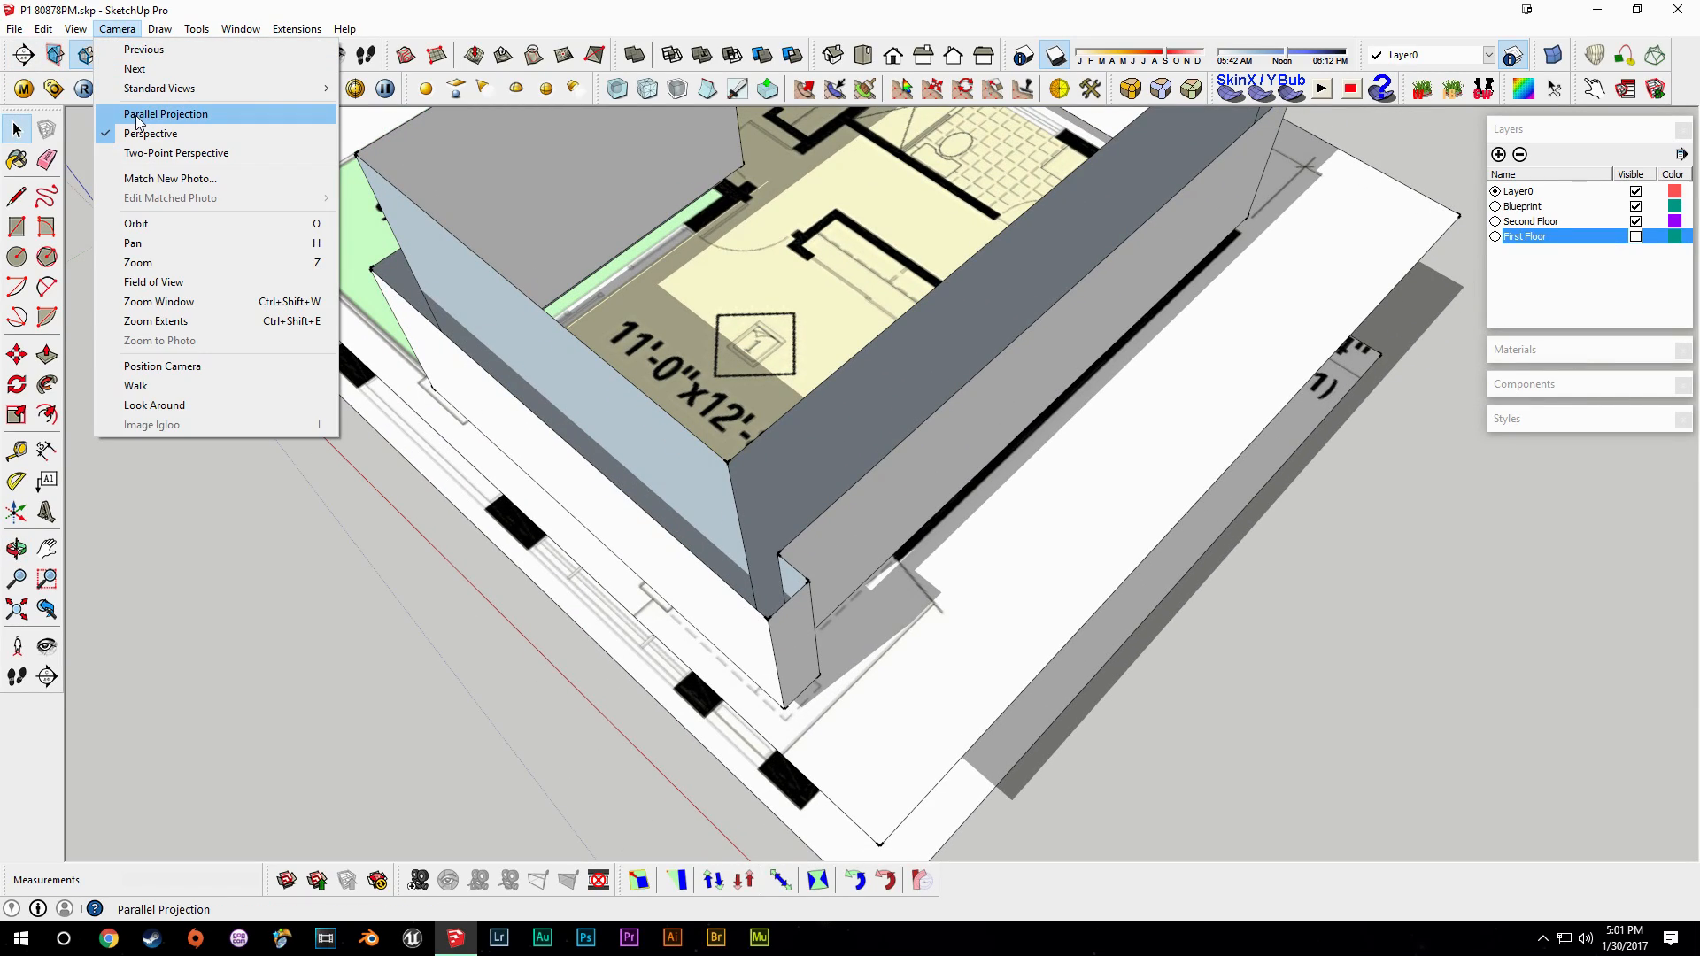
{"action": "left_click", "coordinate": [137, 115]}
{"action": "middle_click_drag", "start_coordinate": [646, 437], "coordinate": [701, 576]}
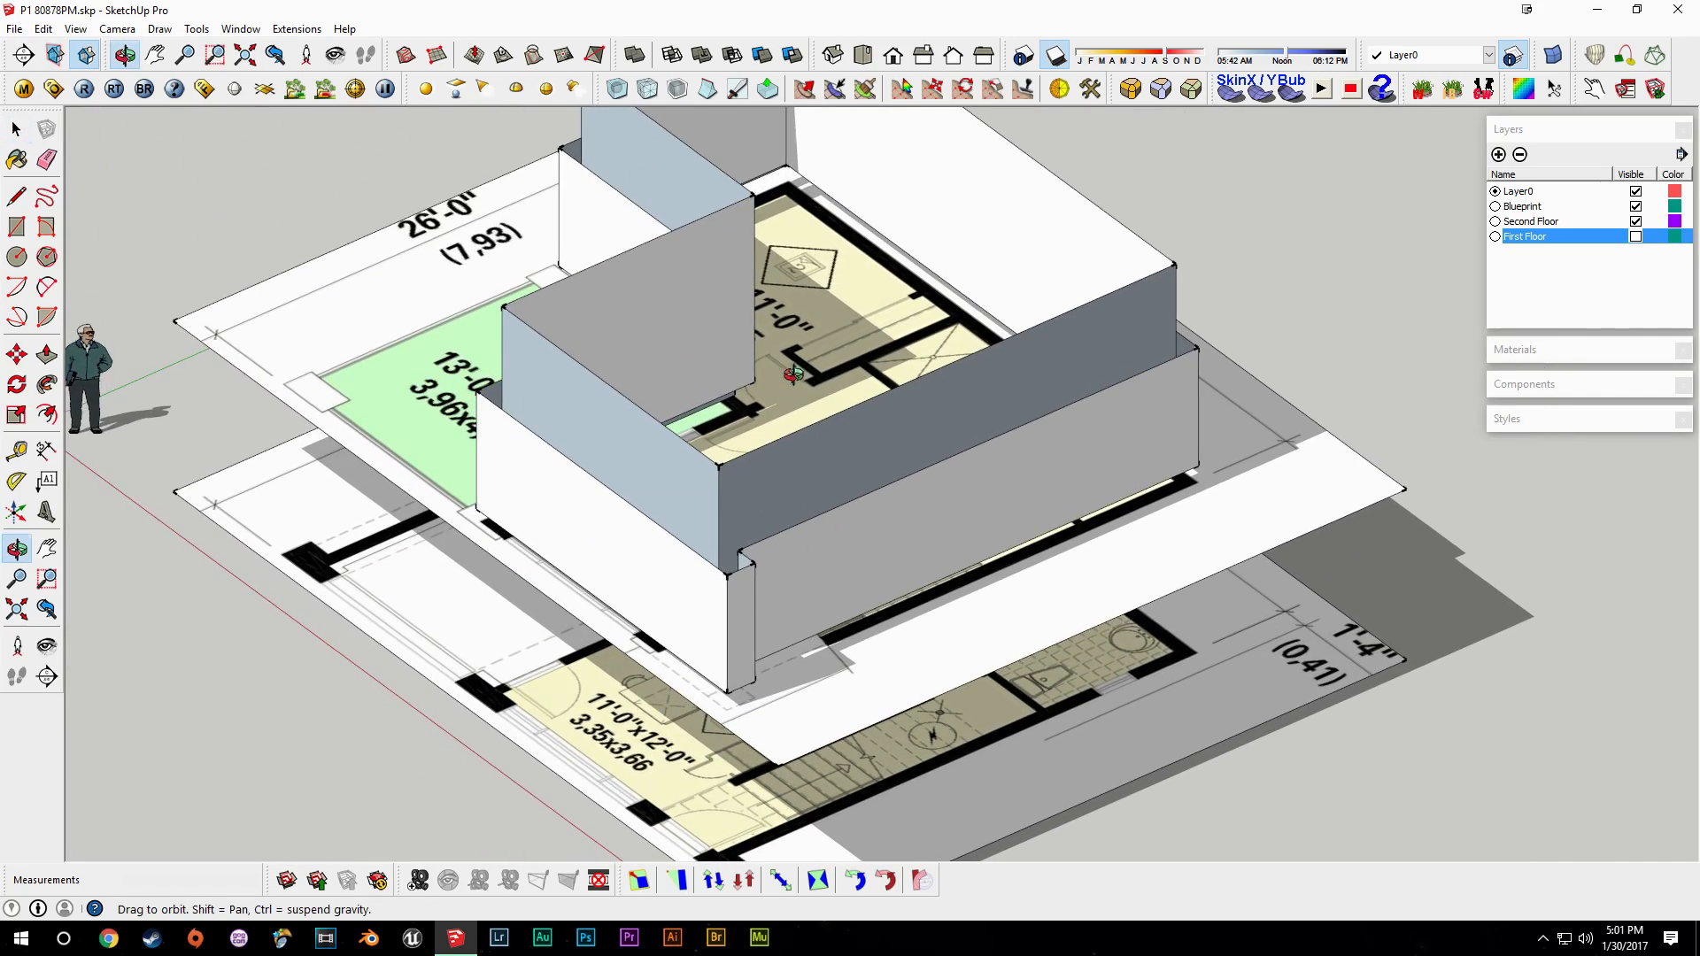
{"action": "middle_click_drag", "start_coordinate": [673, 540], "coordinate": [594, 686]}
{"action": "middle_click_drag", "start_coordinate": [758, 266], "coordinate": [754, 349], "text": "shift"}
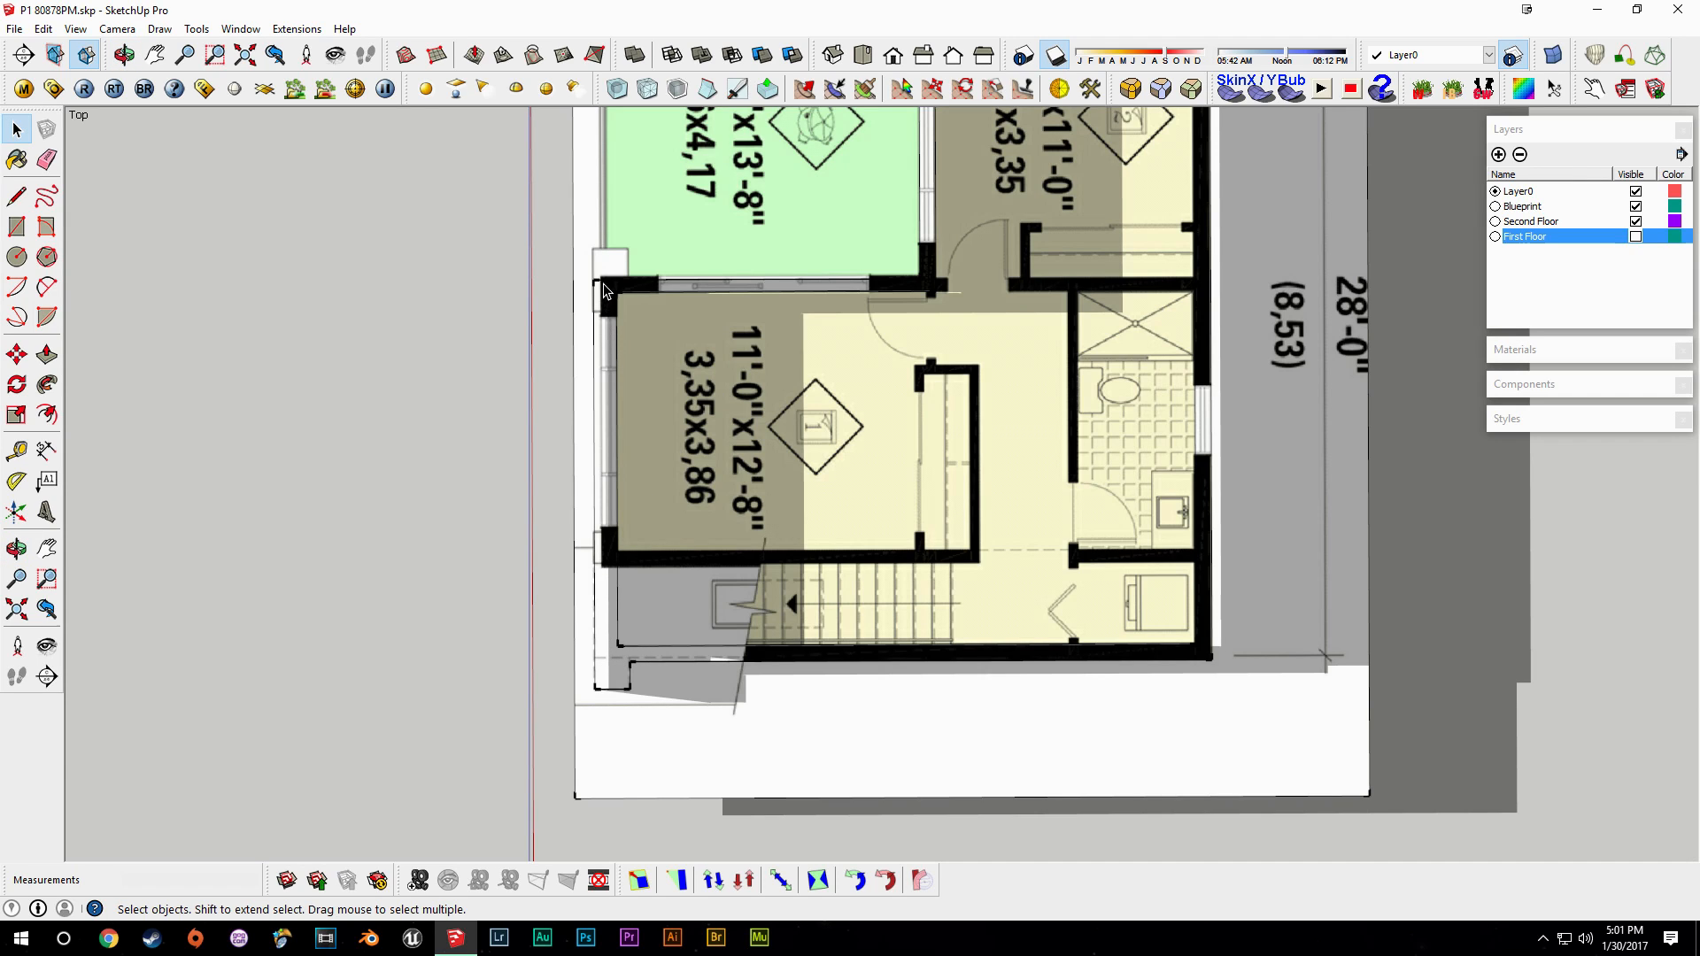
{"action": "middle_click_drag", "start_coordinate": [956, 272], "coordinate": [848, 556], "text": "shift"}
{"action": "middle_click_drag", "start_coordinate": [988, 686], "coordinate": [1077, 428], "text": "shift"}
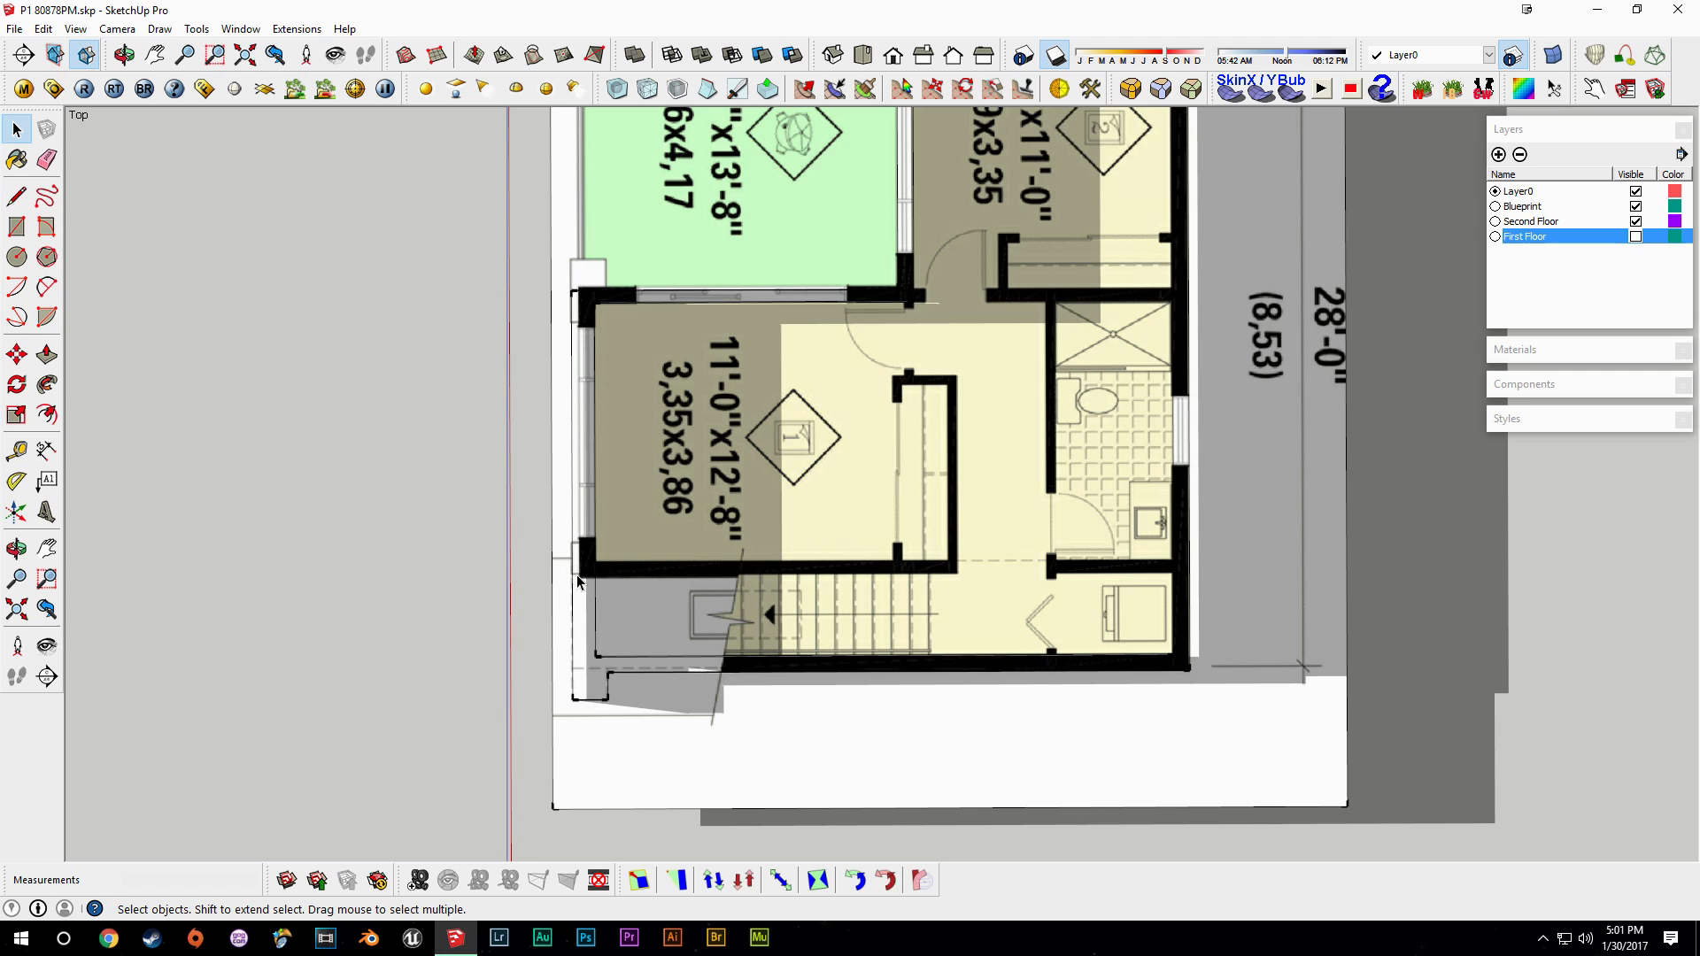
{"action": "middle_click_drag", "start_coordinate": [580, 337], "coordinate": [724, 591]}
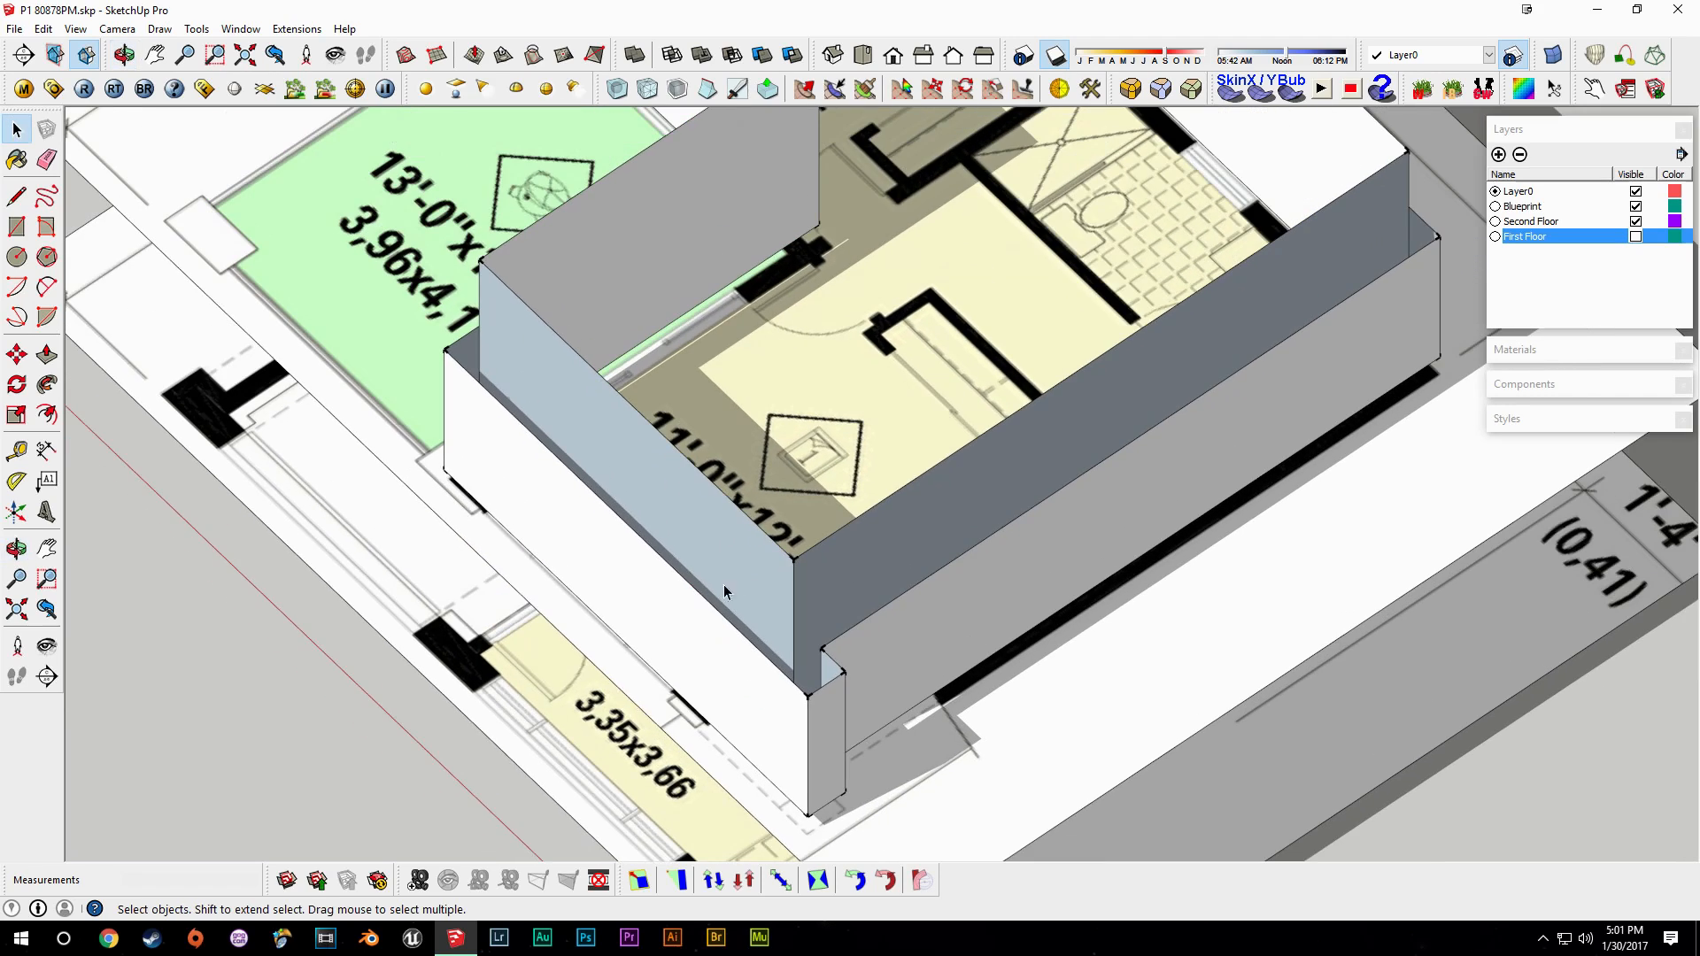
Show the First Floor layer and push the second floor's outer front wall face slightly inward behind the pillars.
{"action": "left_click", "coordinate": [1635, 237]}
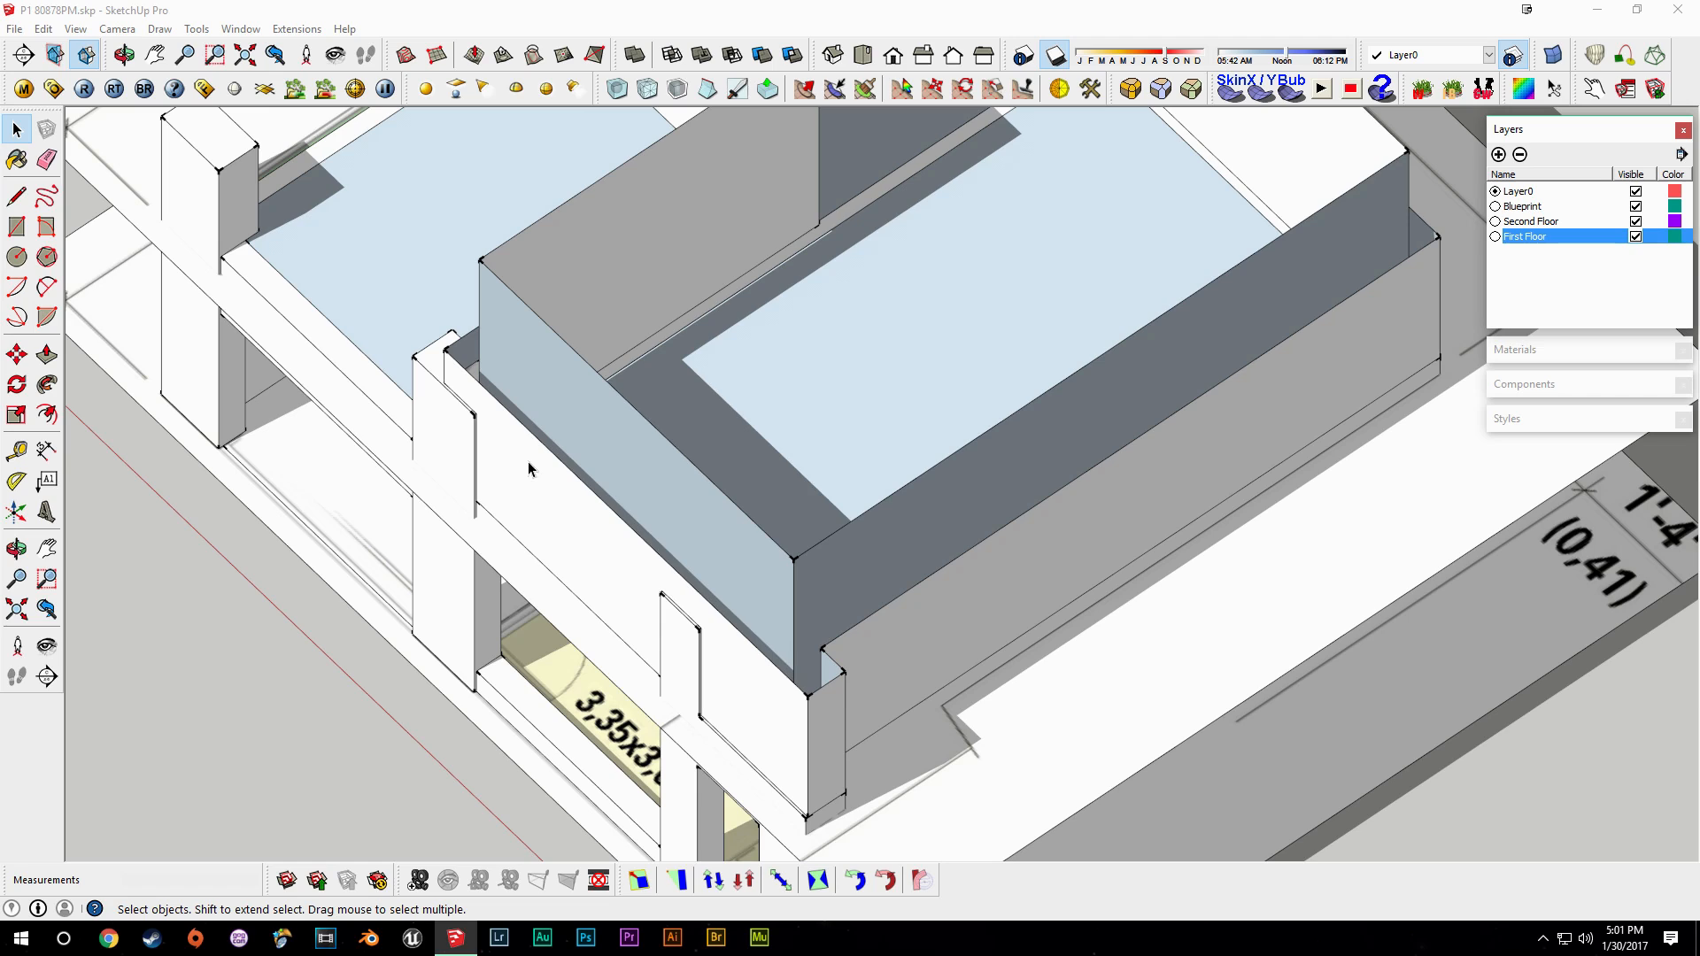
{"action": "left_click", "coordinate": [632, 621]}
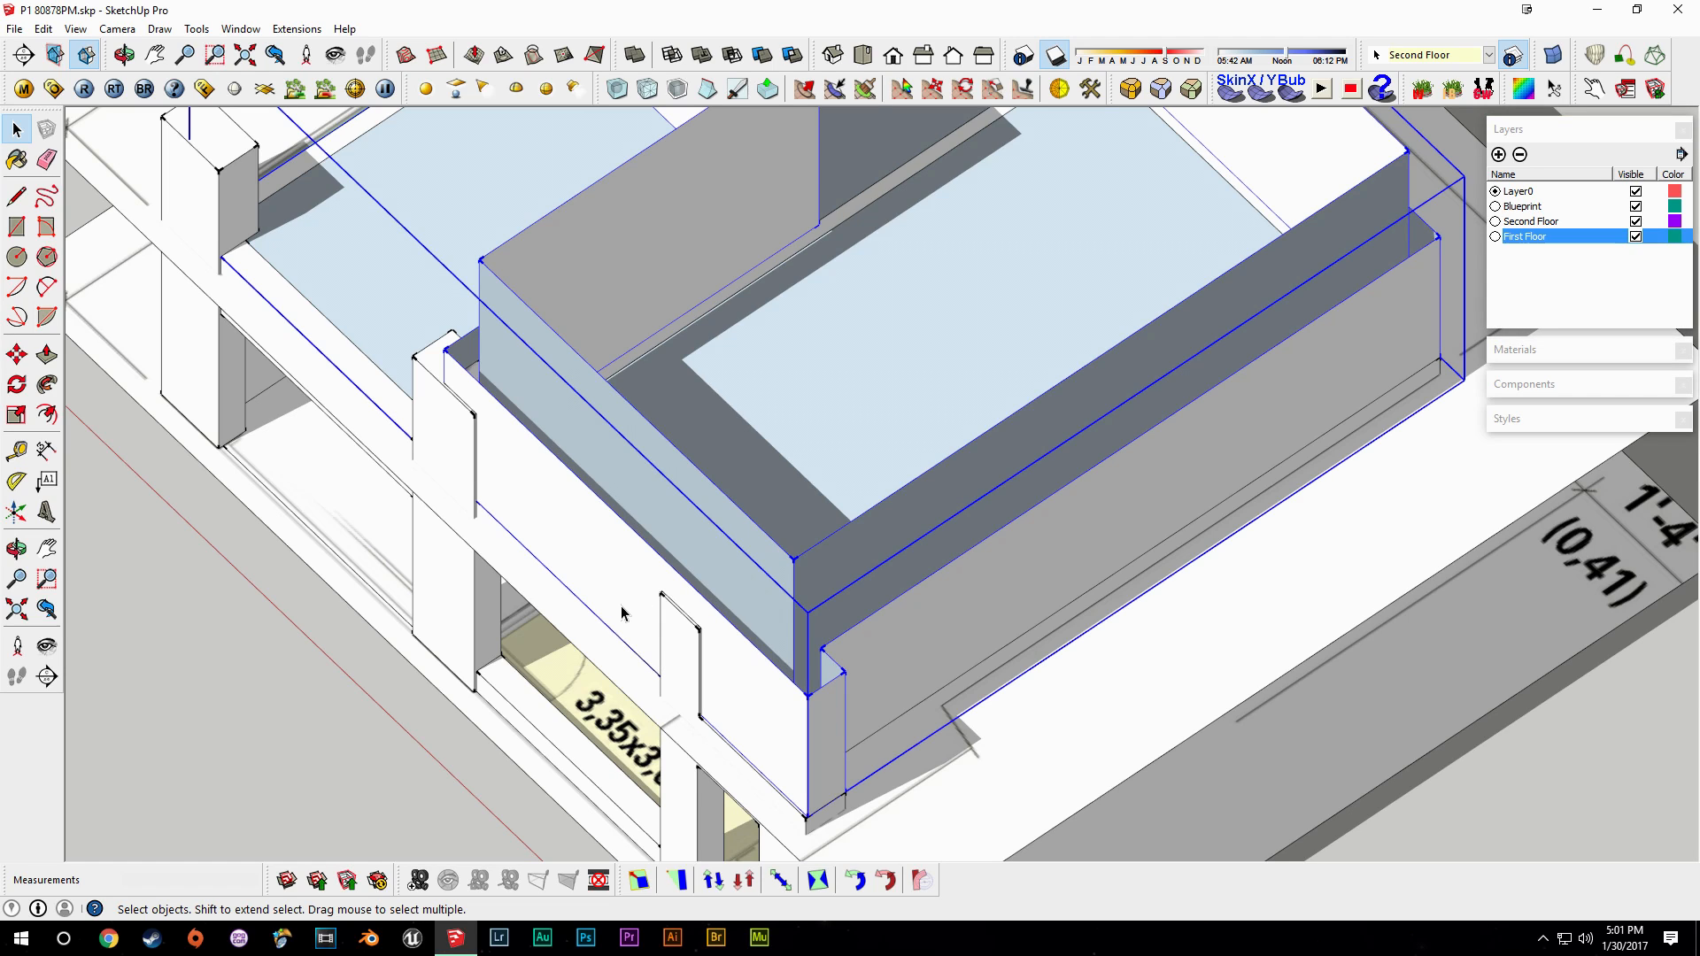
{"action": "double_click", "coordinate": [601, 556]}
{"action": "key", "text": "p"}
{"action": "left_click_drag", "start_coordinate": [568, 536], "coordinate": [574, 532]}
{"action": "key", "text": "Return"}
{"action": "key", "text": "space"}
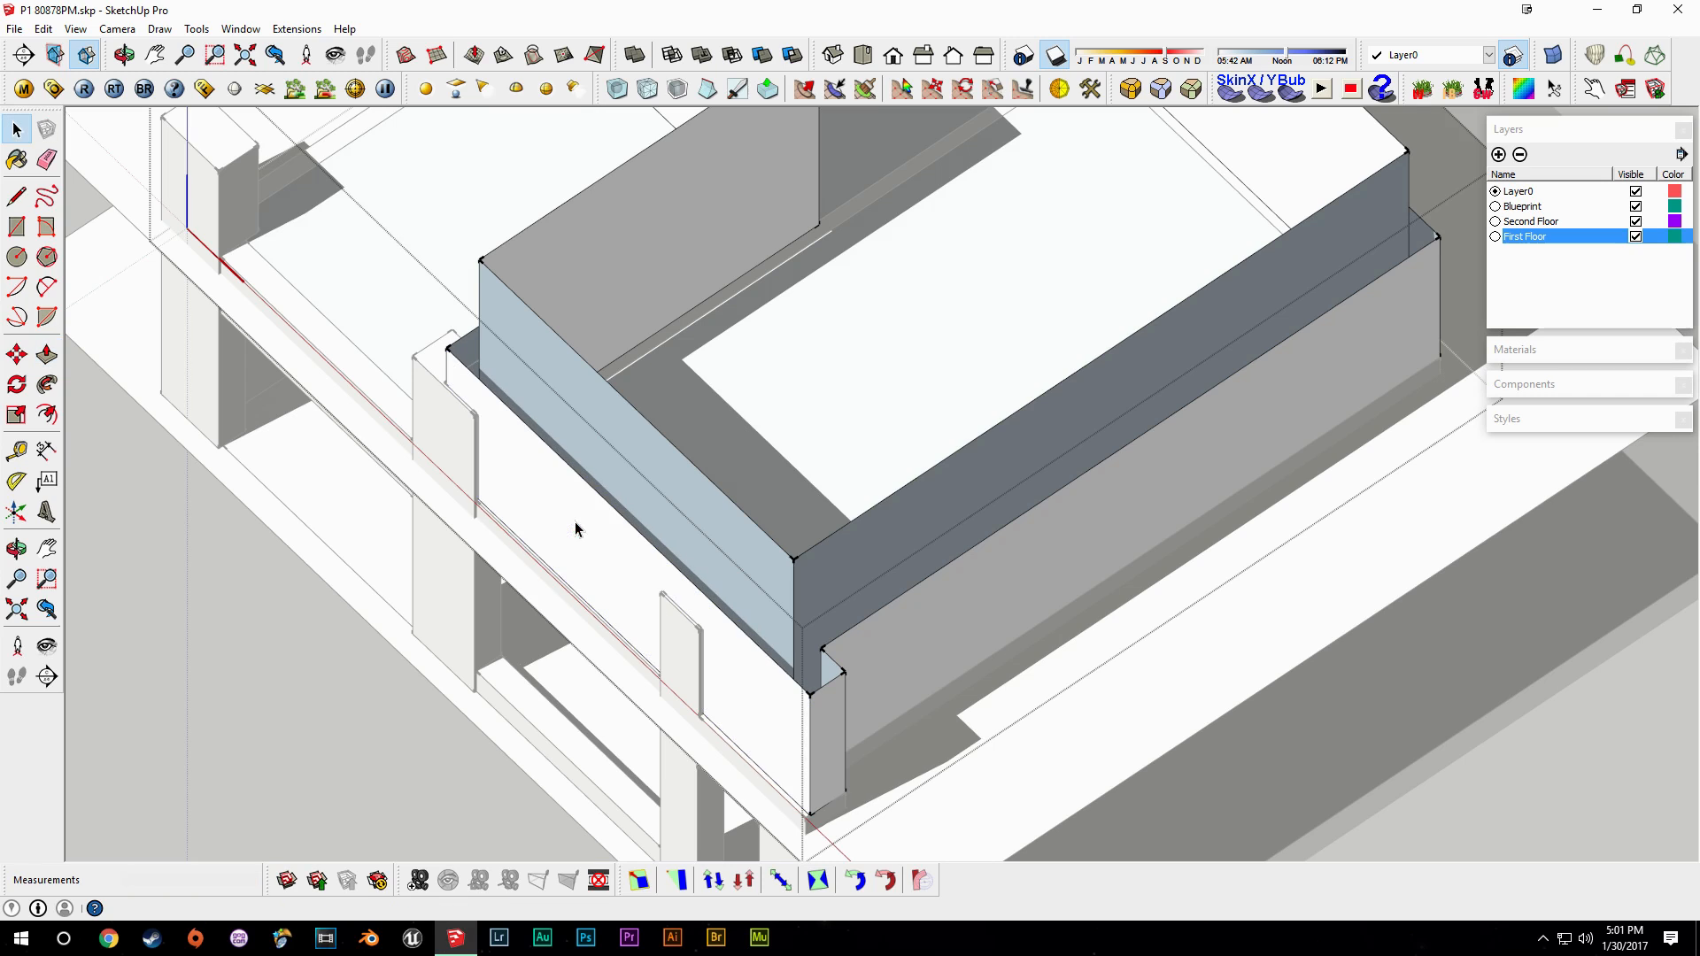
{"action": "left_click", "coordinate": [345, 725]}
With the Blueprint and Second Floor layers hidden, push/pull the inner face of the first floor's thin front pillar extension by 1".
{"action": "middle_click_drag", "start_coordinate": [535, 620], "coordinate": [603, 482], "text": "shift"}
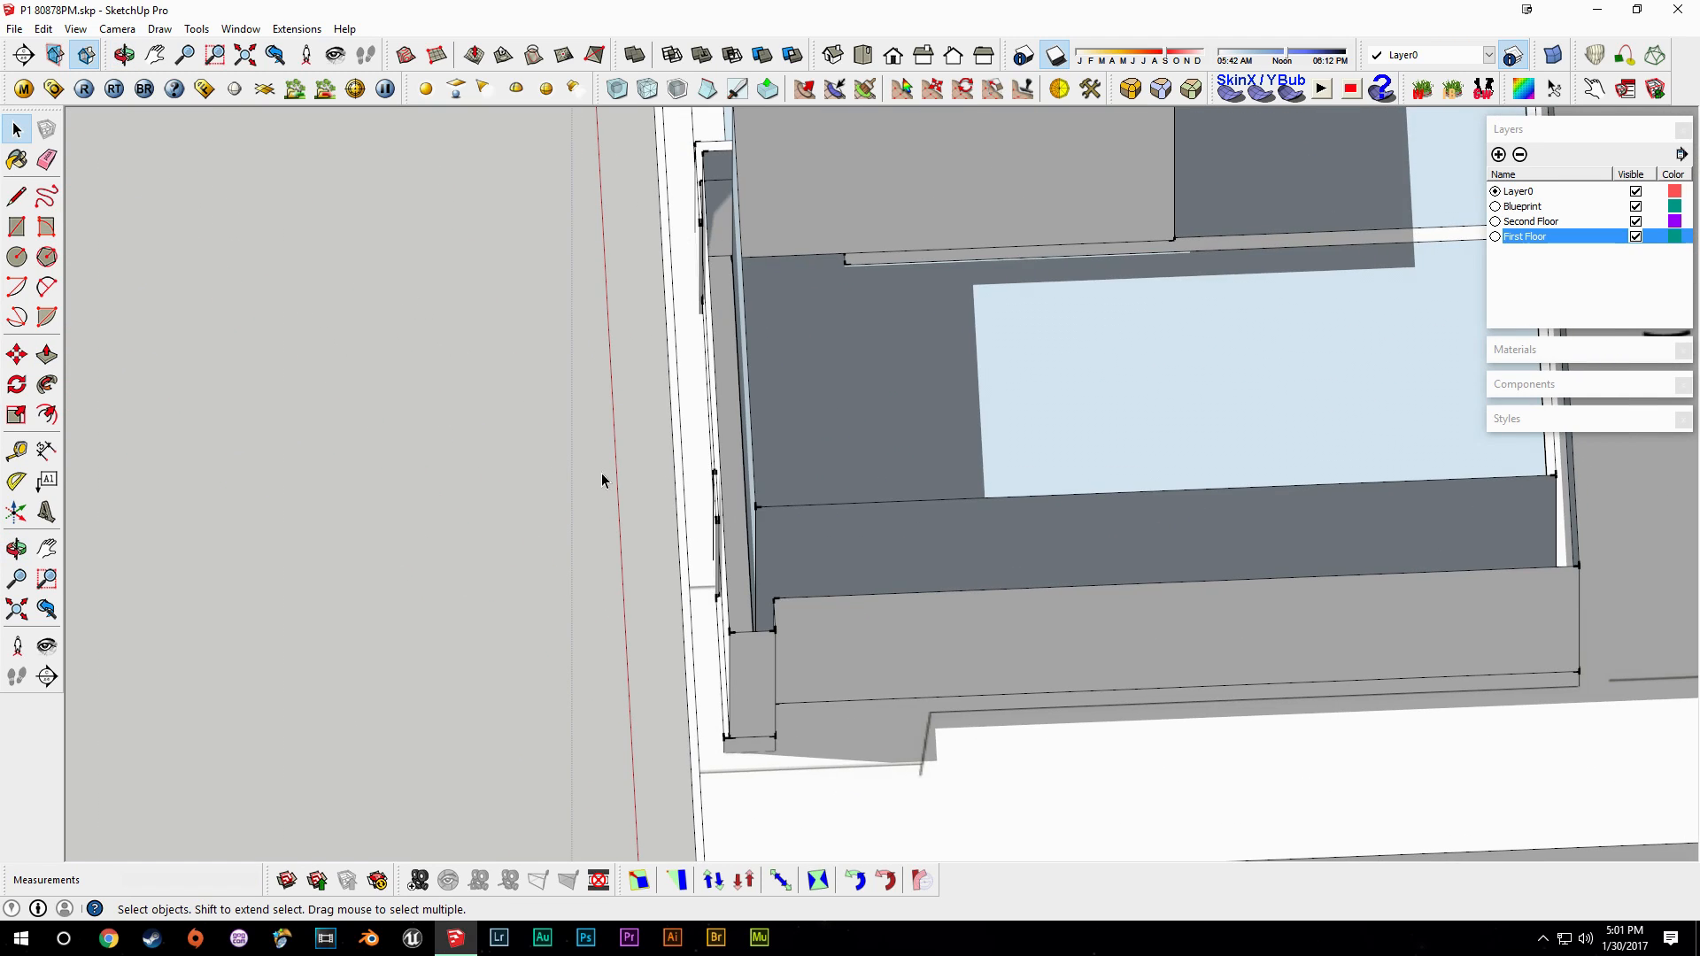
{"action": "scroll", "coordinate": [655, 496], "scroll_direction": "up", "scroll_amount": 3}
{"action": "scroll", "coordinate": [754, 555], "scroll_direction": "up", "scroll_amount": 1}
{"action": "left_click", "coordinate": [1635, 207]}
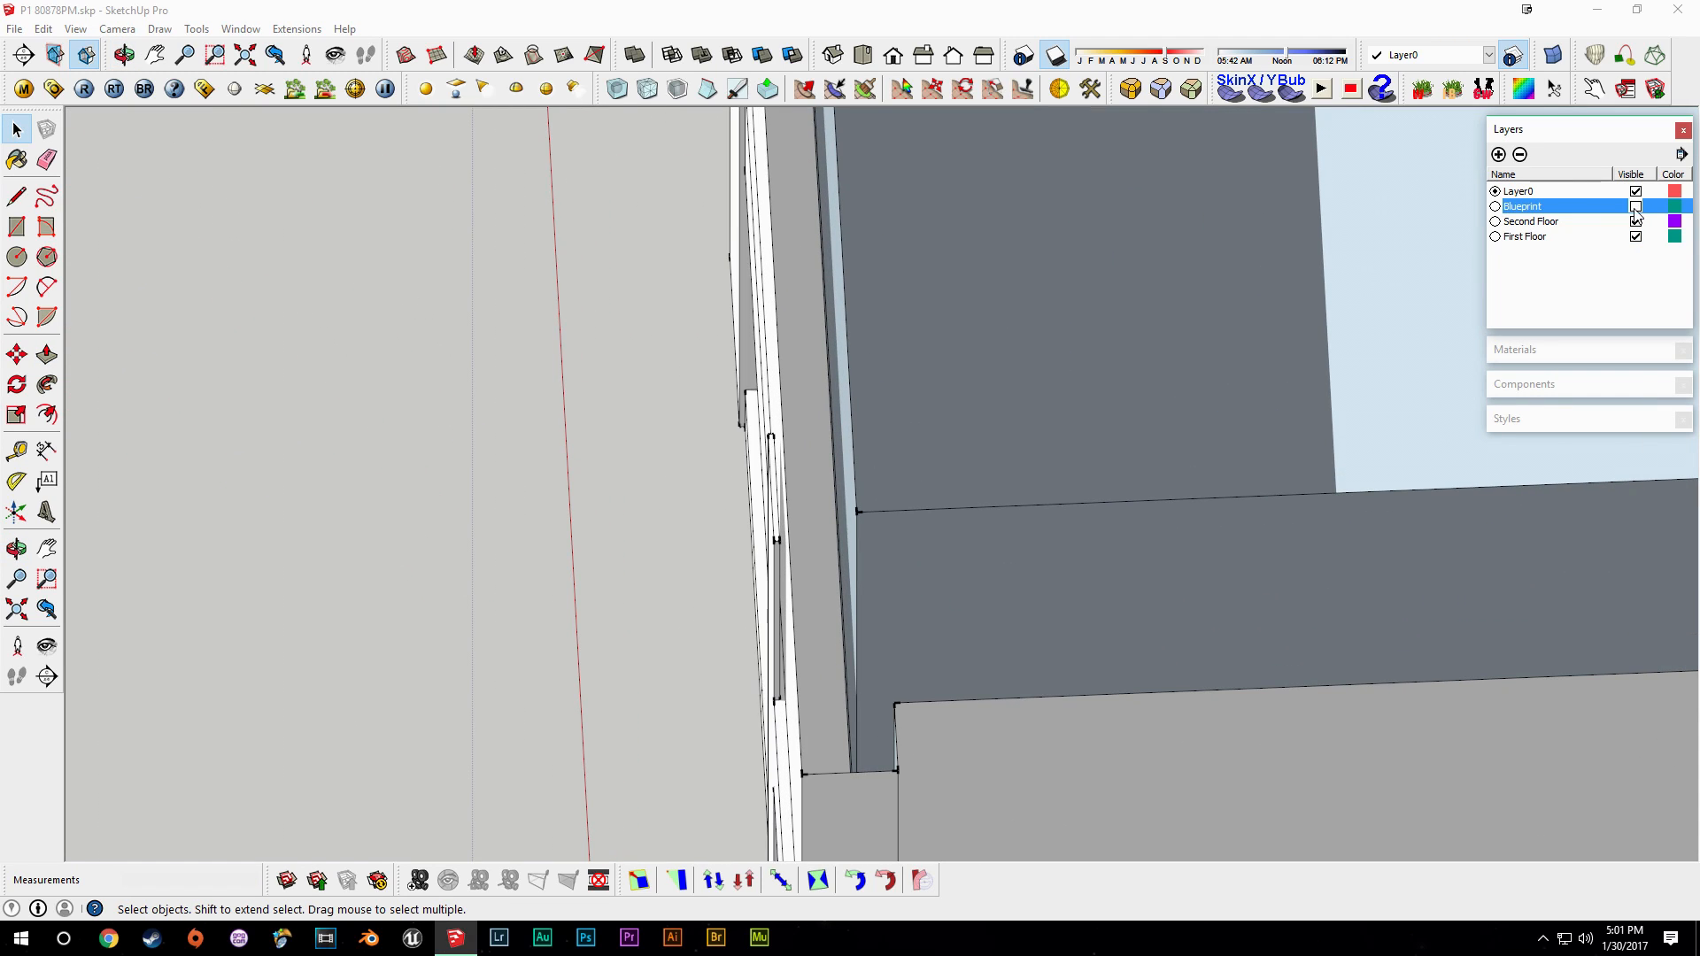
{"action": "left_click", "coordinate": [1635, 222]}
{"action": "middle_click_drag", "start_coordinate": [877, 575], "coordinate": [928, 584]}
{"action": "left_click", "coordinate": [883, 588]}
{"action": "double_click", "coordinate": [883, 593]}
{"action": "key", "text": "p"}
{"action": "left_click", "coordinate": [869, 571]}
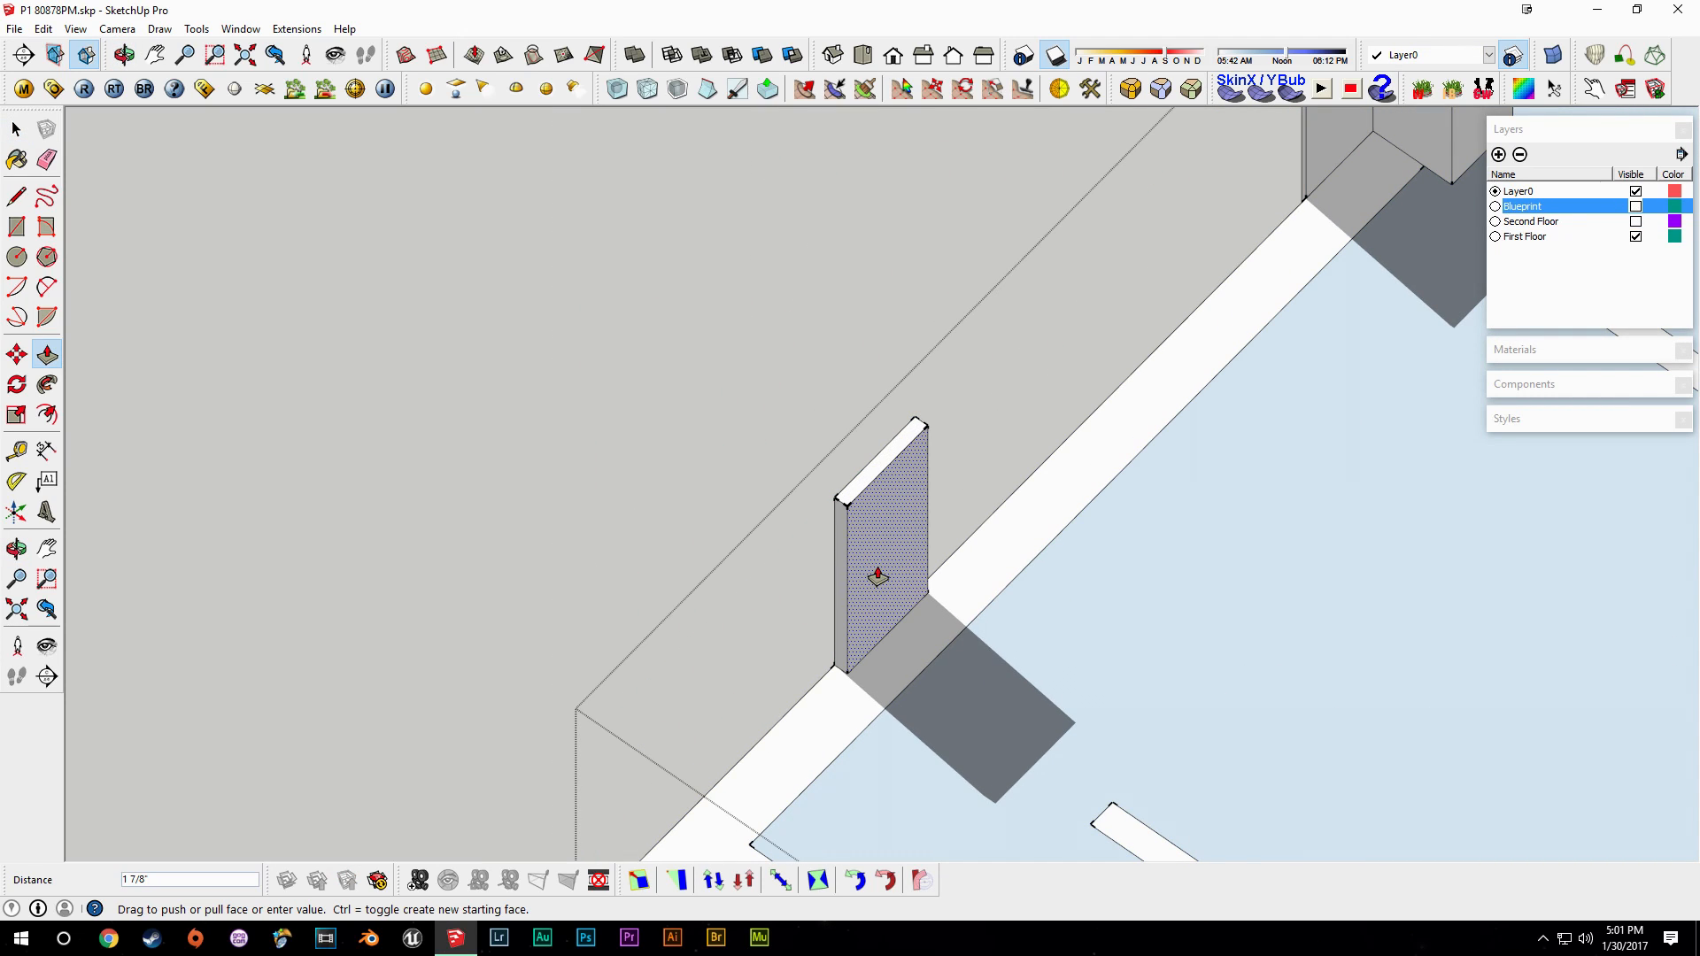
{"action": "type", "text": "1"}
{"action": "key", "text": "Return"}
Pull out the inner face of the thin section on the neighbouring front pillar to thicken it slightly.
{"action": "middle_click_drag", "start_coordinate": [1209, 484], "coordinate": [931, 678], "text": "shift"}
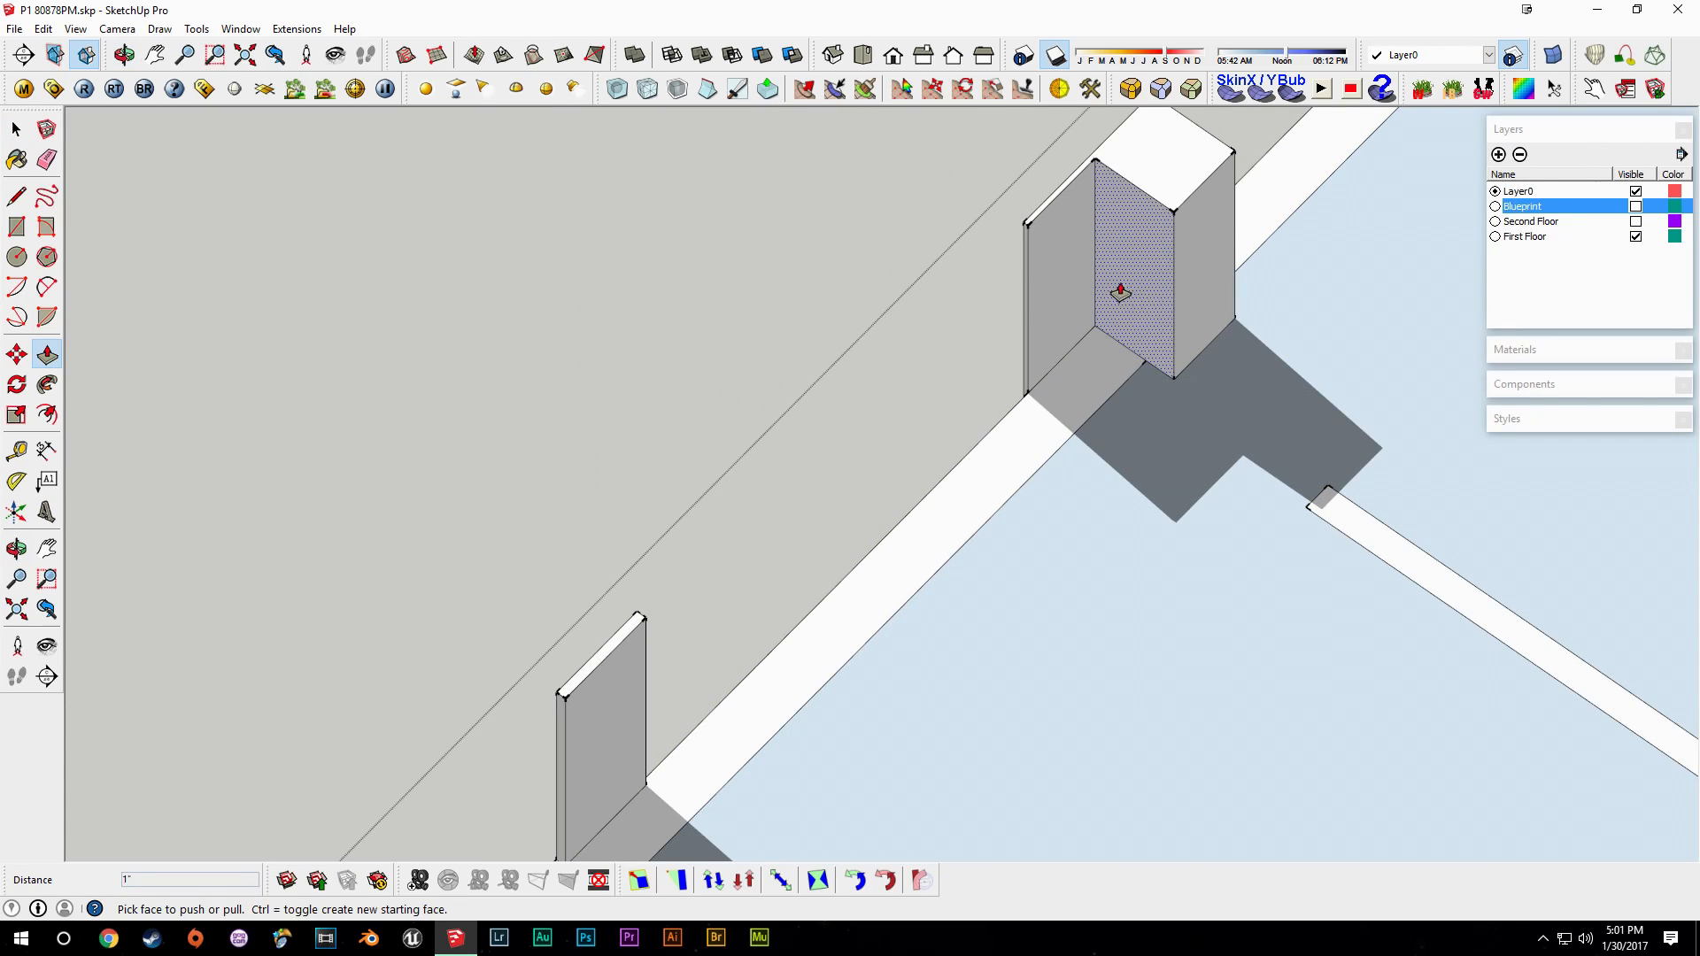
{"action": "left_click", "coordinate": [1071, 282]}
{"action": "left_click", "coordinate": [1077, 283]}
{"action": "key", "text": "space"}
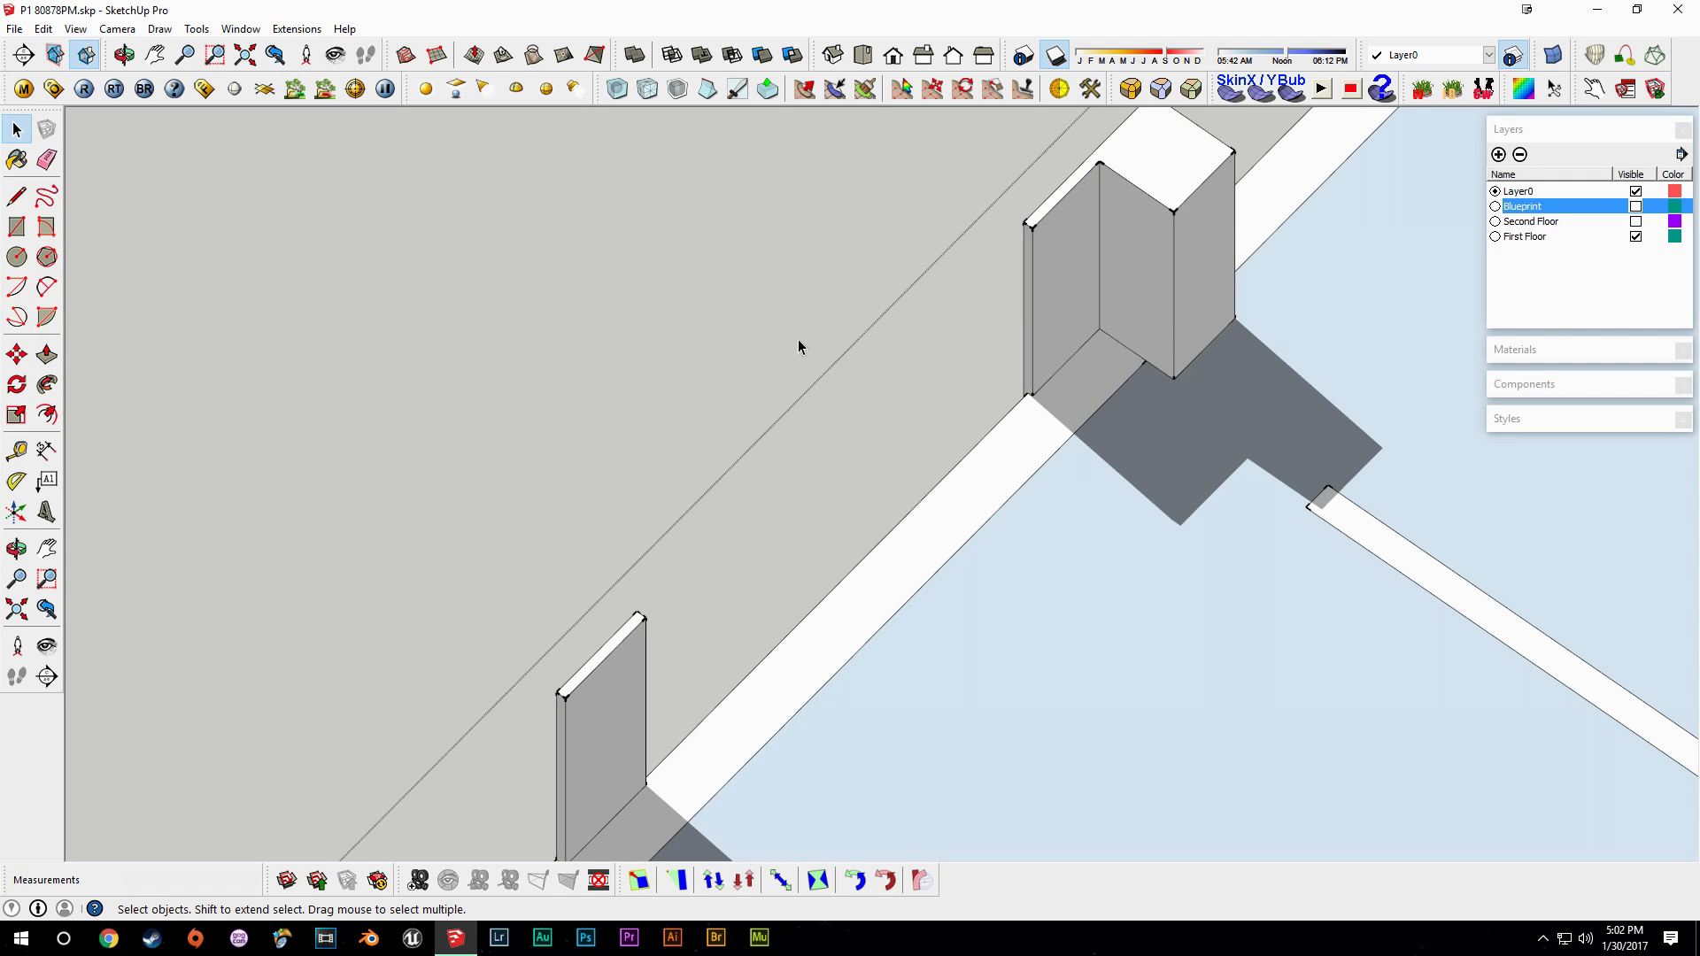
Return the camera to perspective projection and view the whole first floor from above its front corner.
{"action": "scroll", "coordinate": [770, 310], "scroll_direction": "down", "scroll_amount": 2}
{"action": "middle_click_drag", "start_coordinate": [872, 468], "coordinate": [1044, 397]}
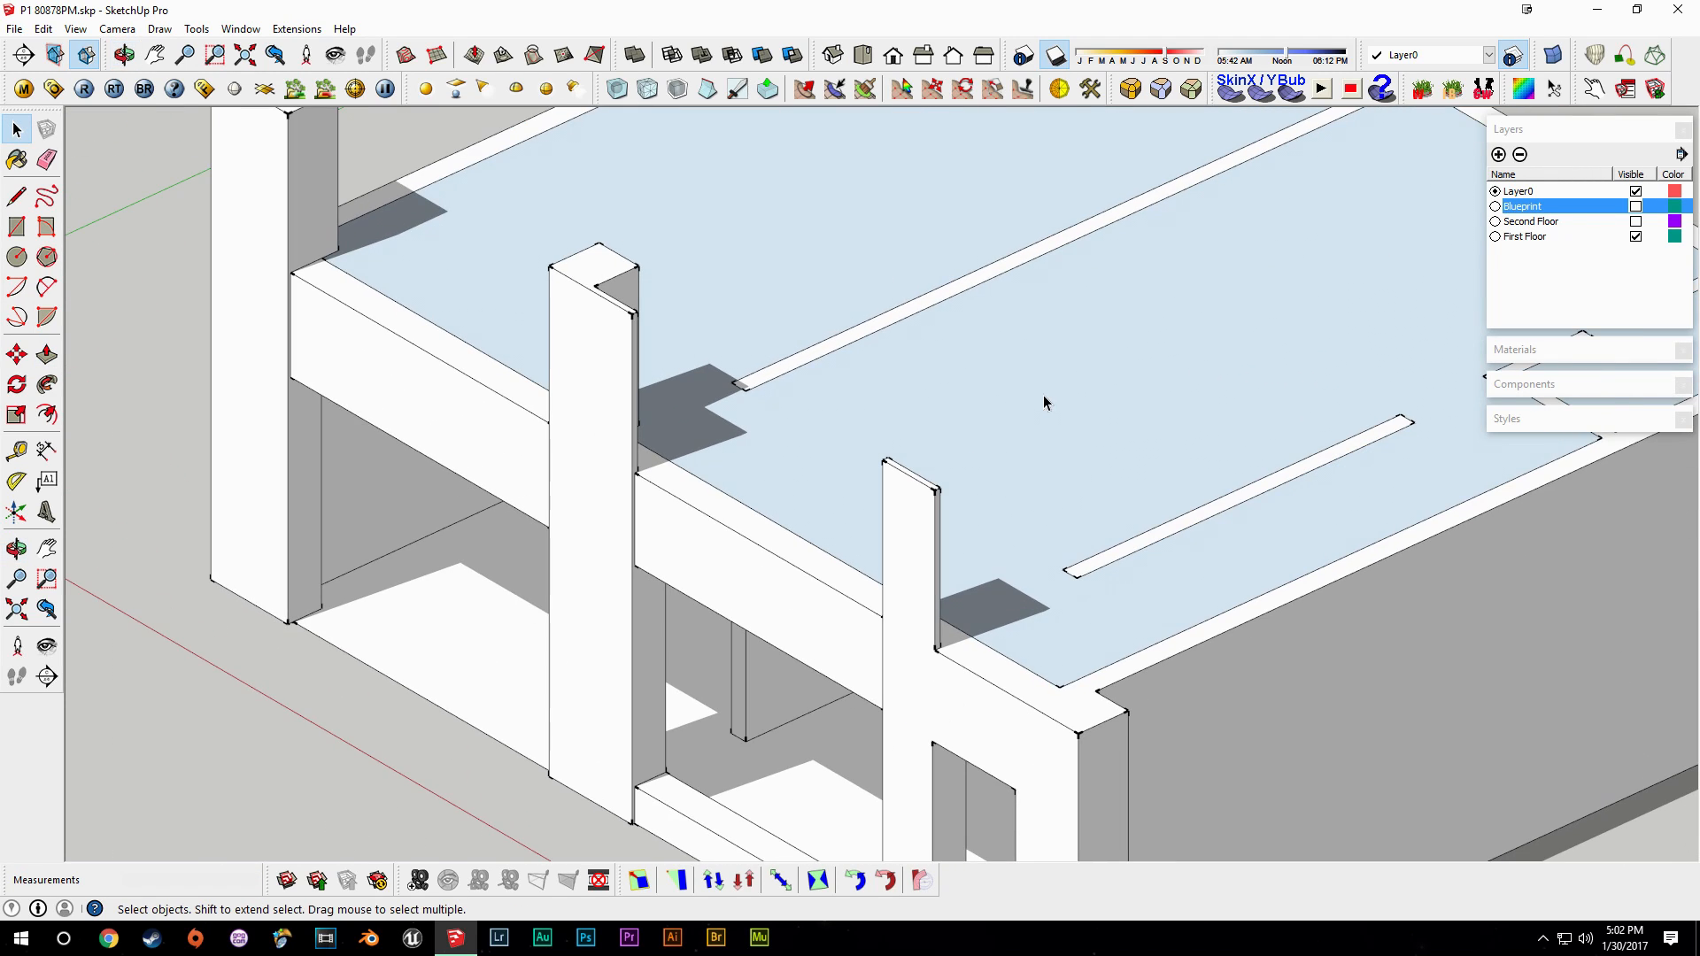
{"action": "scroll", "coordinate": [1043, 397], "scroll_direction": "down", "scroll_amount": 3}
{"action": "left_click", "coordinate": [119, 30]}
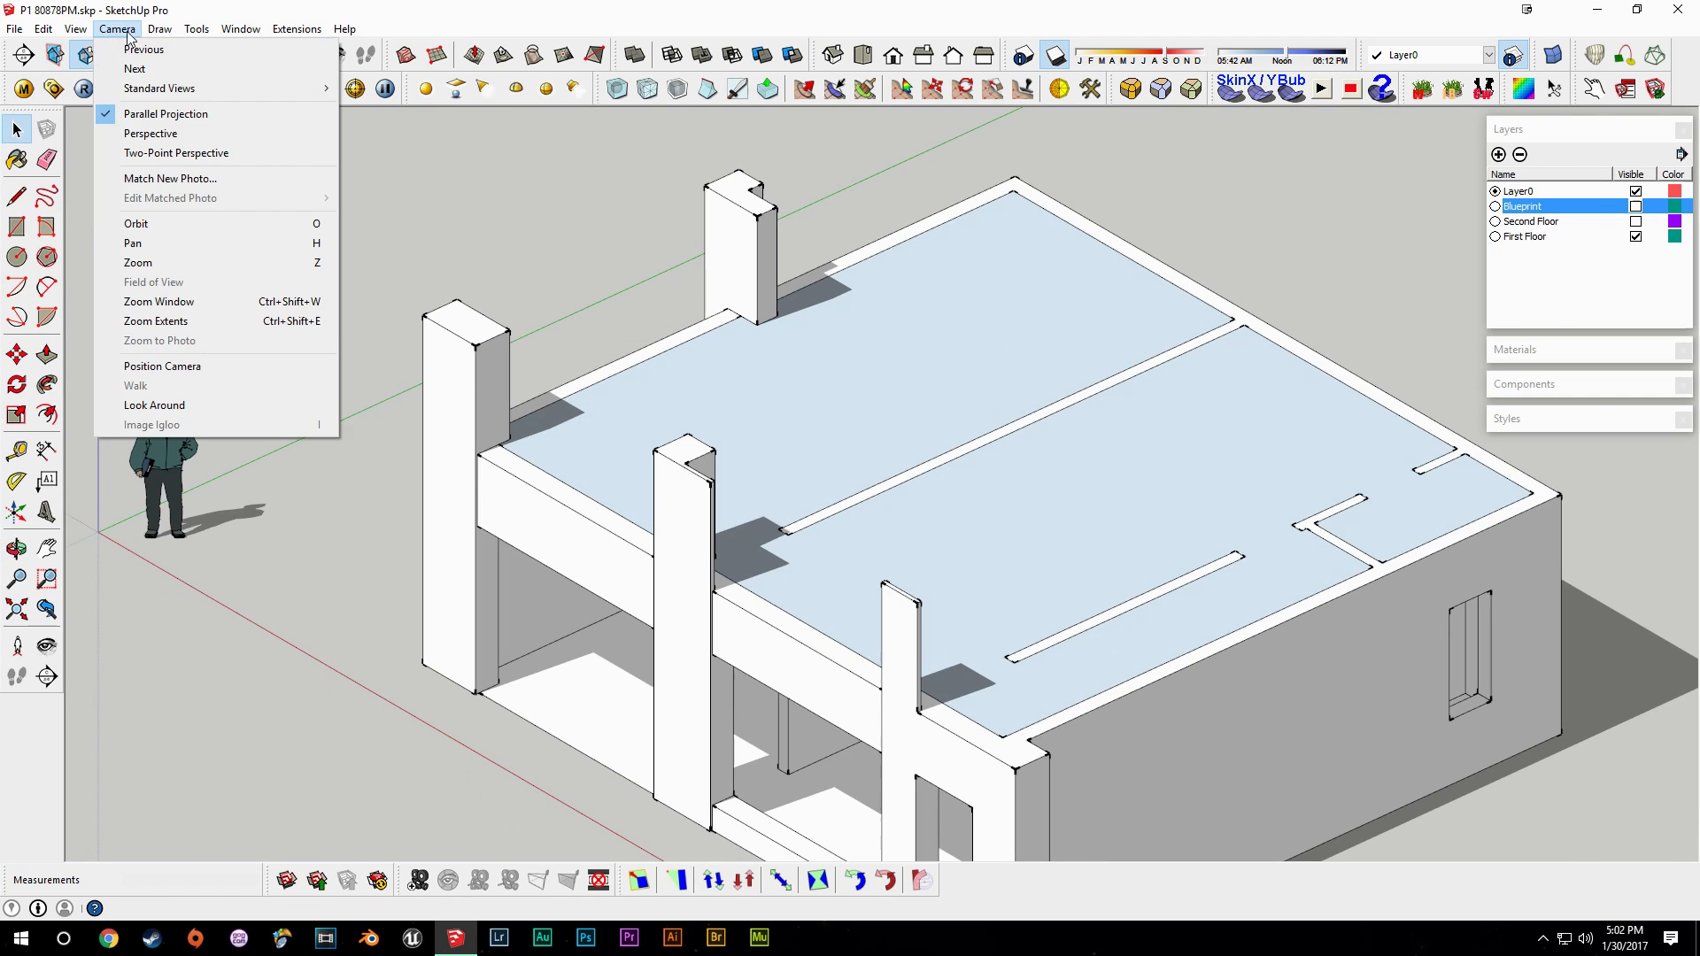
{"action": "left_click", "coordinate": [160, 114]}
{"action": "middle_click_drag", "start_coordinate": [764, 611], "coordinate": [863, 752]}
{"action": "scroll", "coordinate": [874, 565], "scroll_direction": "down", "scroll_amount": 3}
{"action": "middle_click_drag", "start_coordinate": [875, 565], "coordinate": [911, 624]}
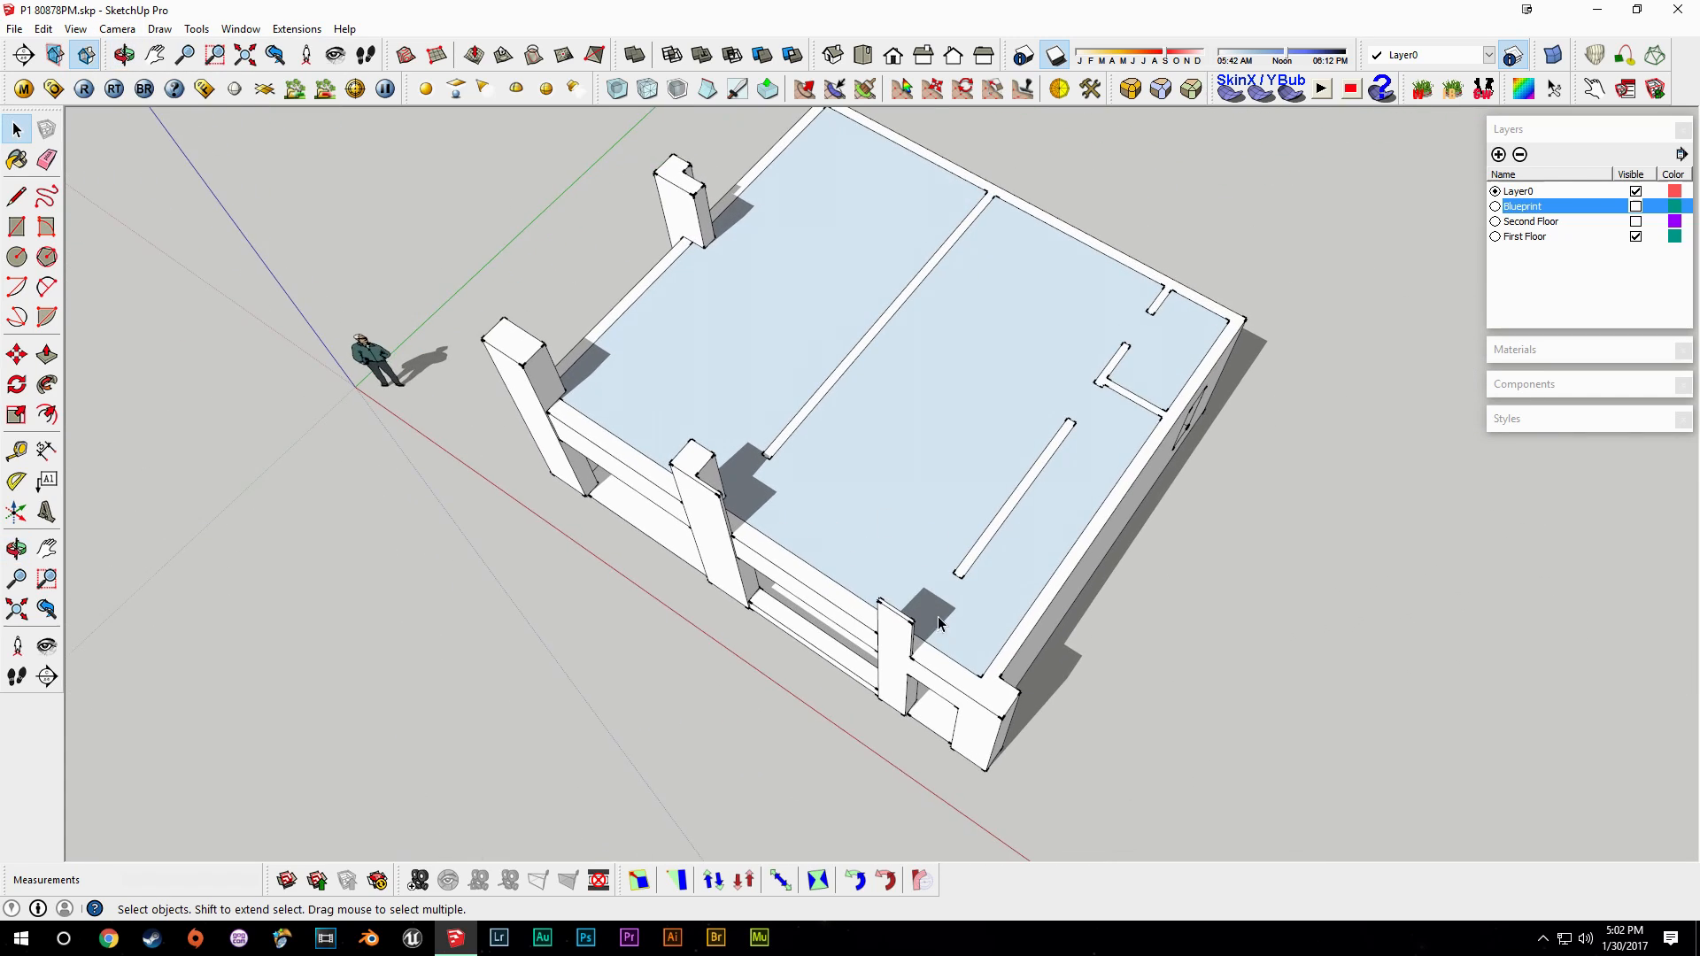
{"action": "scroll", "coordinate": [874, 576], "scroll_direction": "up", "scroll_amount": 3}
Unlock the second-floor blueprint and raise it vertically above the top of the first-floor walls.
{"action": "left_click", "coordinate": [1634, 206]}
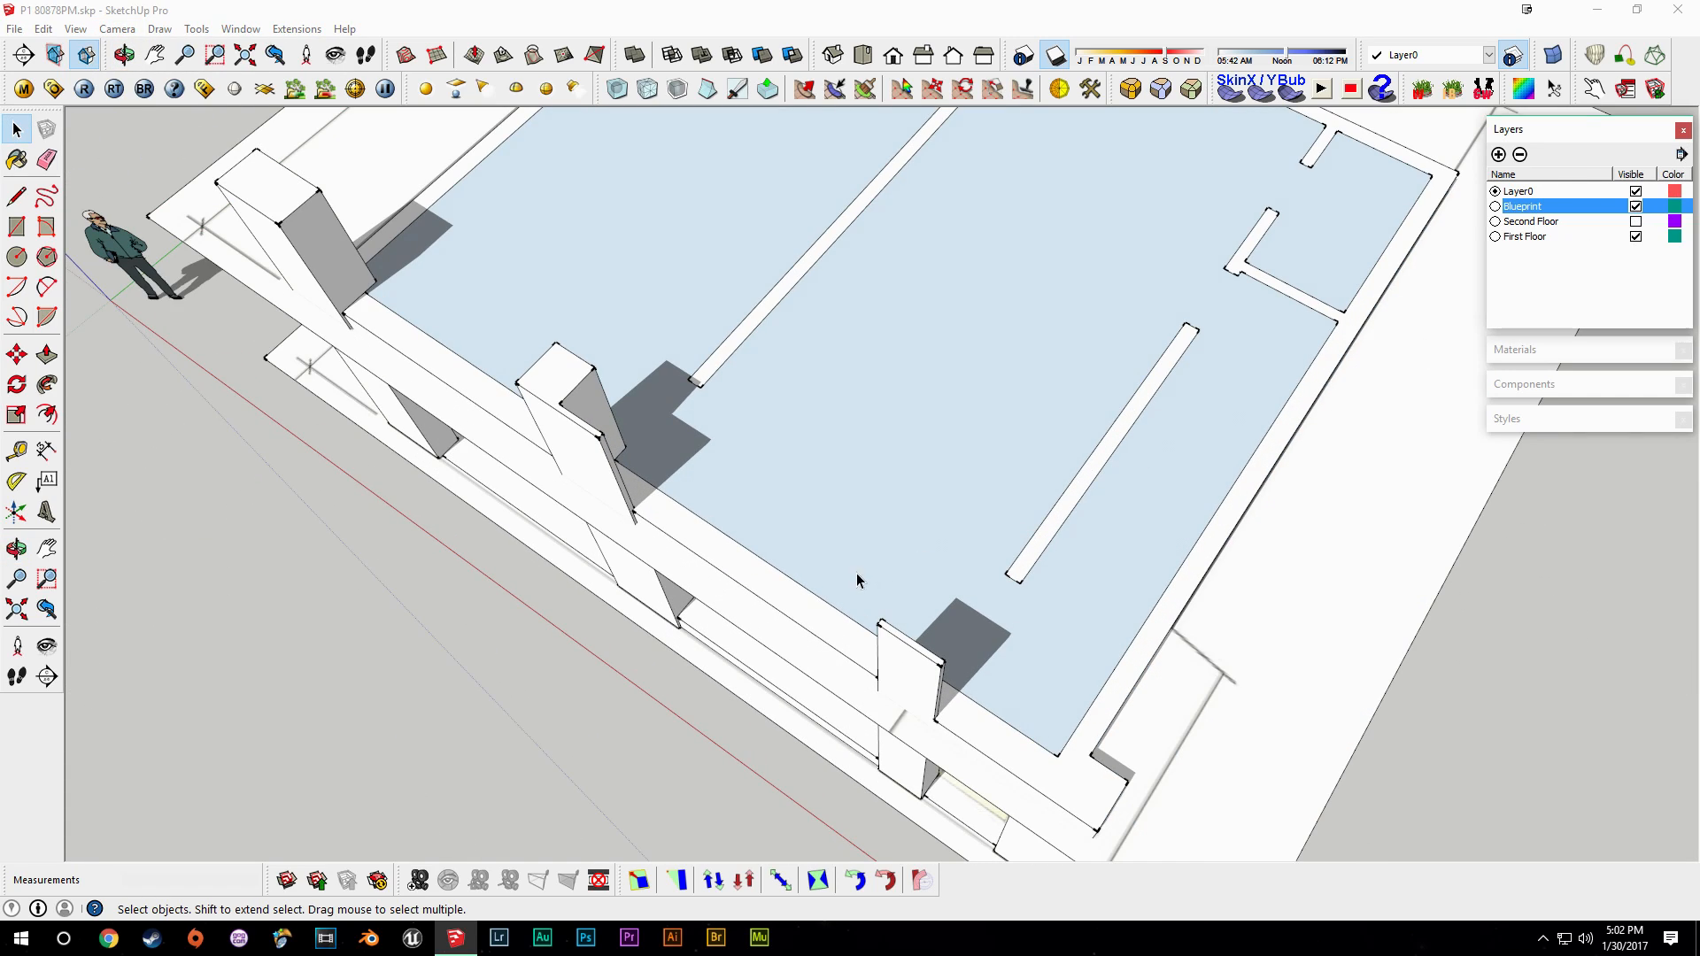
{"action": "scroll", "coordinate": [856, 573], "scroll_direction": "down", "scroll_amount": 3}
{"action": "middle_click_drag", "start_coordinate": [857, 574], "coordinate": [872, 399]}
{"action": "scroll", "coordinate": [1176, 547], "scroll_direction": "up", "scroll_amount": 2}
{"action": "left_click", "coordinate": [1123, 571]}
{"action": "scroll", "coordinate": [1107, 568], "scroll_direction": "up", "scroll_amount": 3}
{"action": "right_click", "coordinate": [1067, 555]}
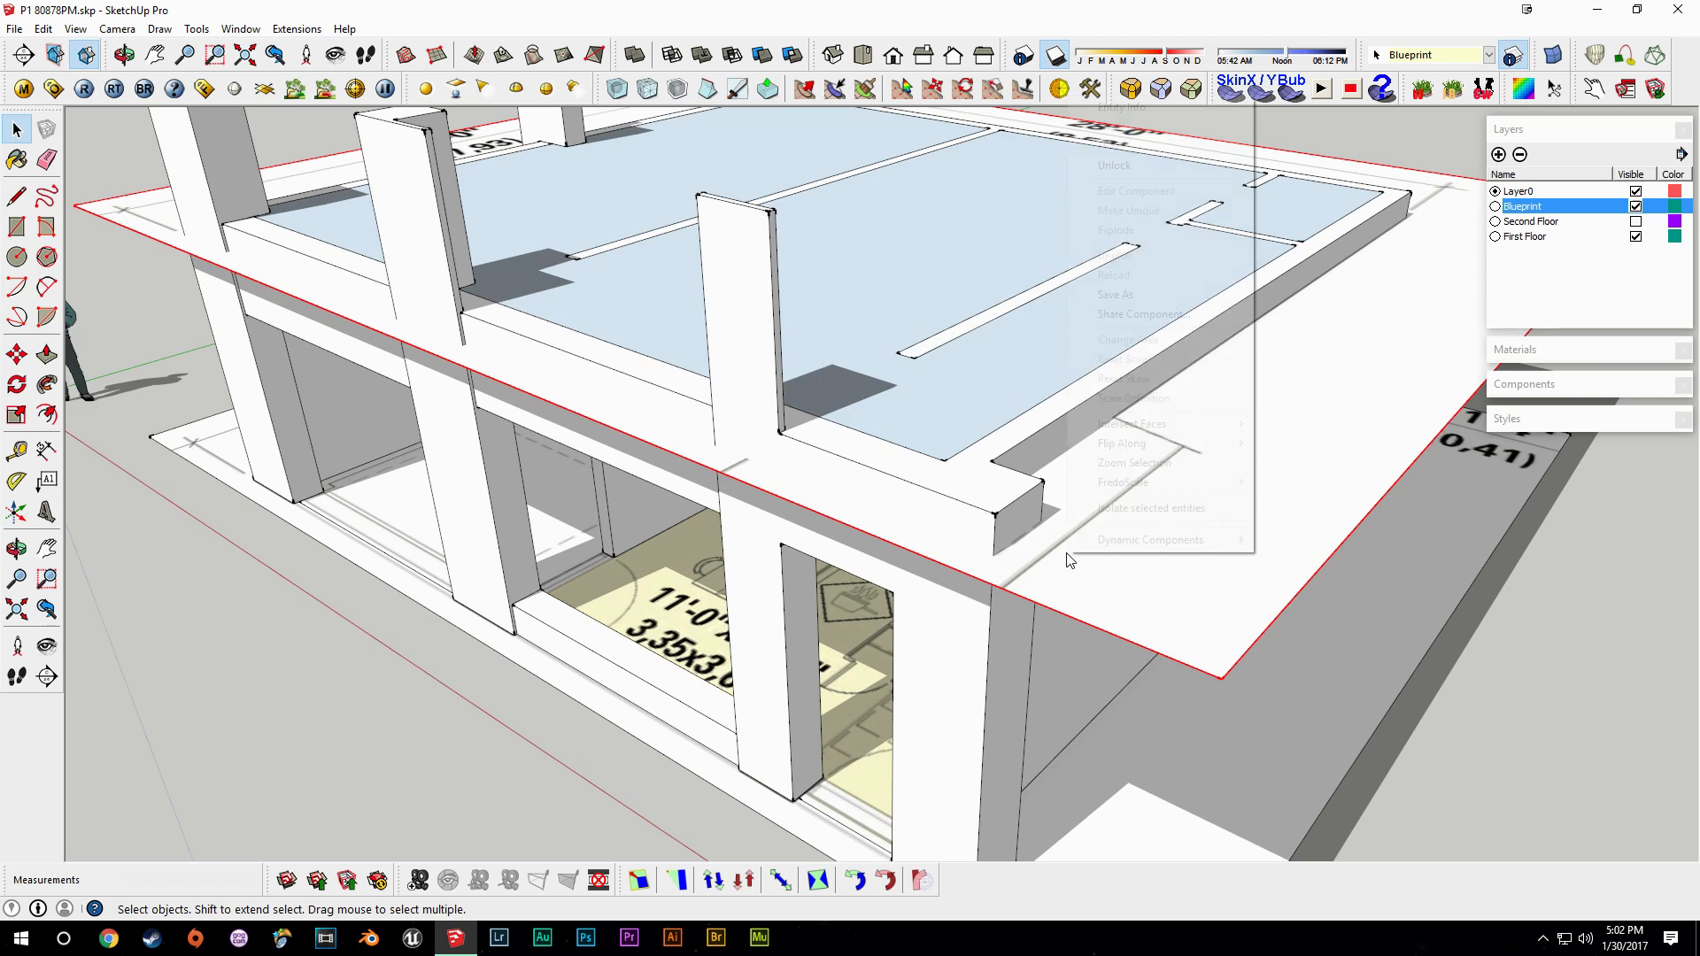
{"action": "left_click", "coordinate": [1168, 166]}
{"action": "key", "text": "m"}
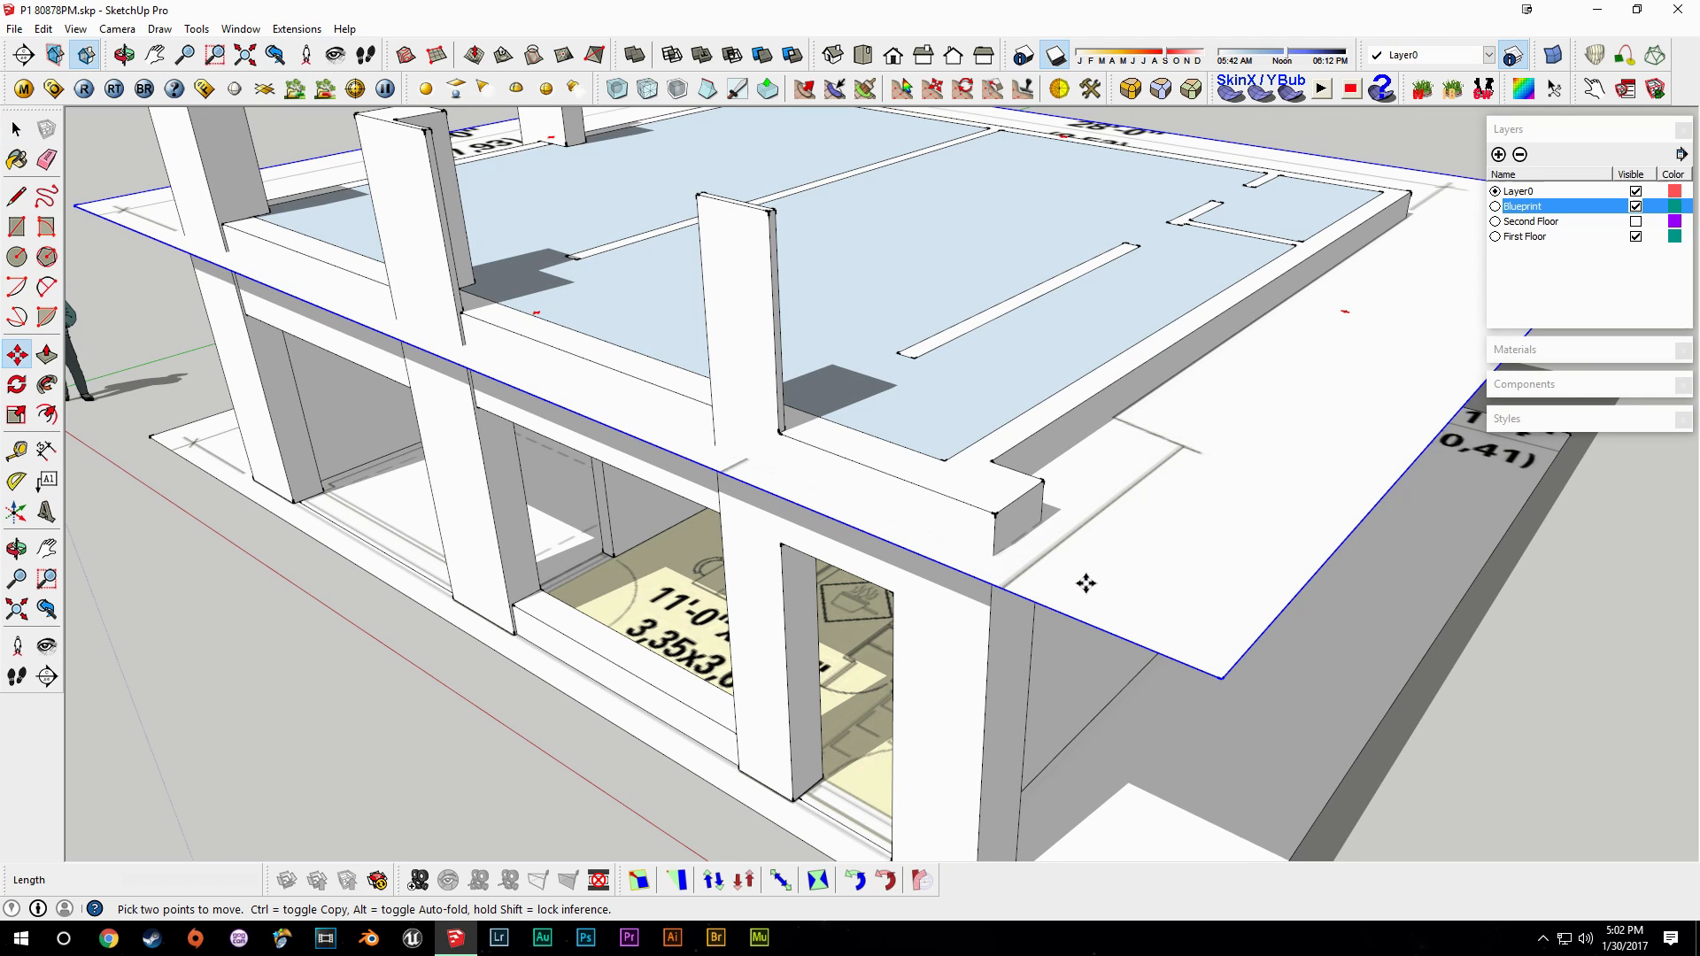
{"action": "left_click", "coordinate": [1085, 583]}
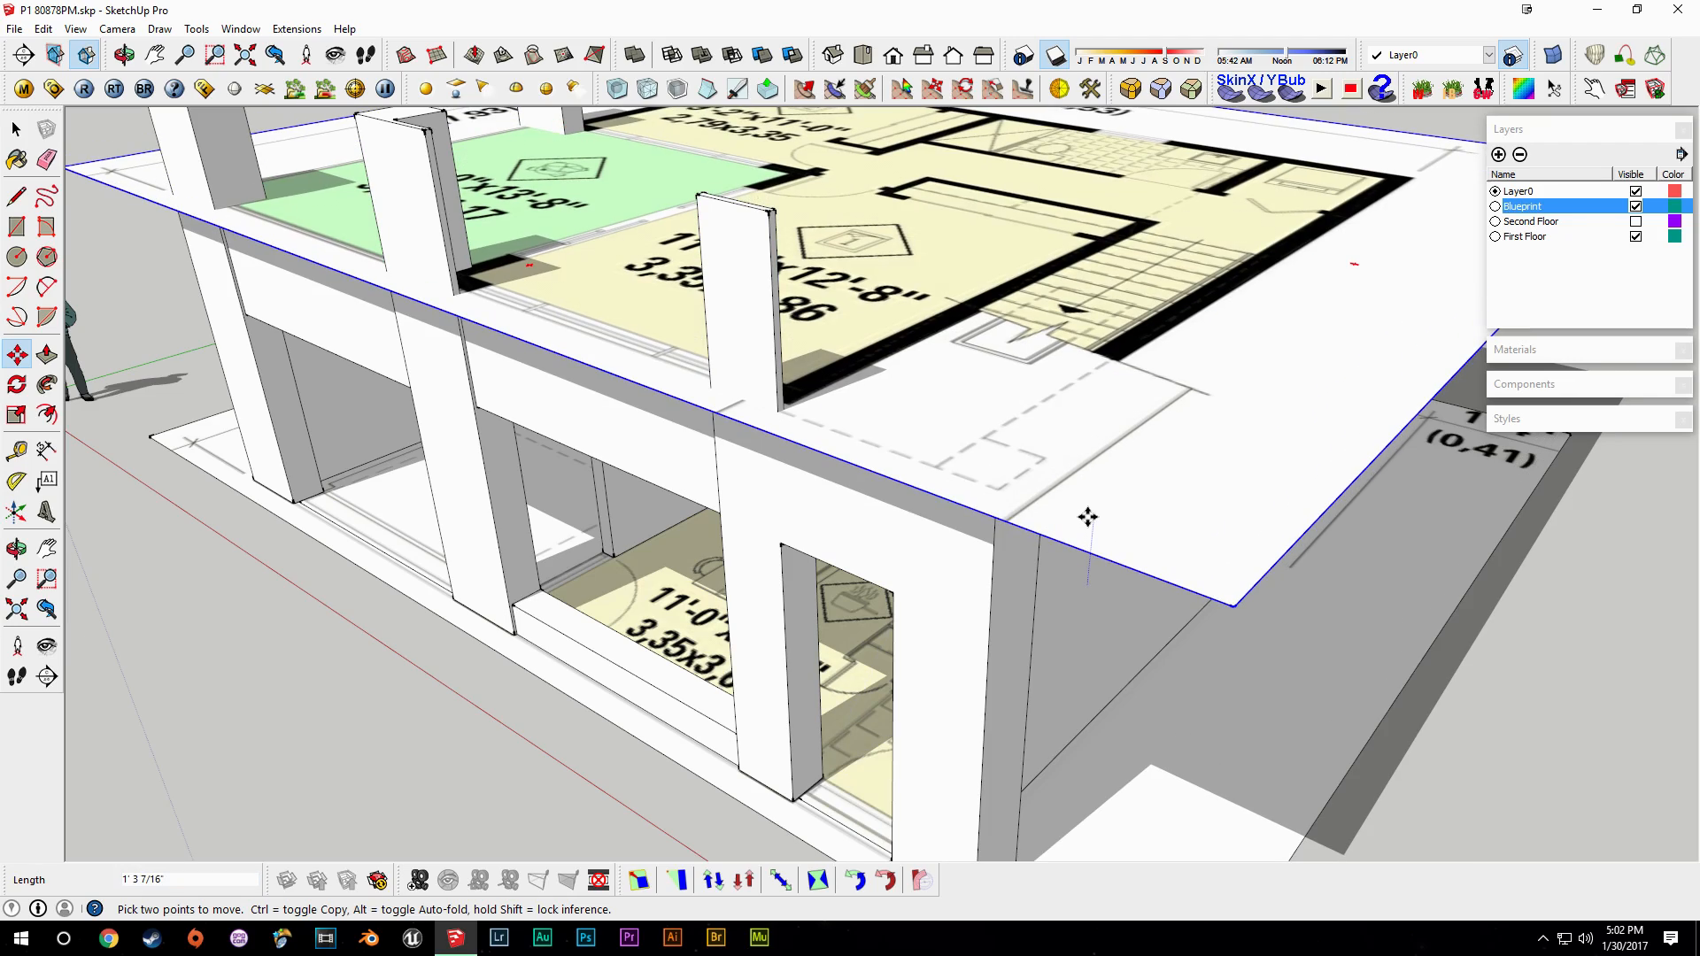
{"action": "left_click", "coordinate": [1107, 497]}
Show the Second Floor layer without the First Floor and examine its front wall against the raised blueprint.
{"action": "left_click", "coordinate": [1635, 224]}
{"action": "middle_click_drag", "start_coordinate": [1077, 383], "coordinate": [1328, 779]}
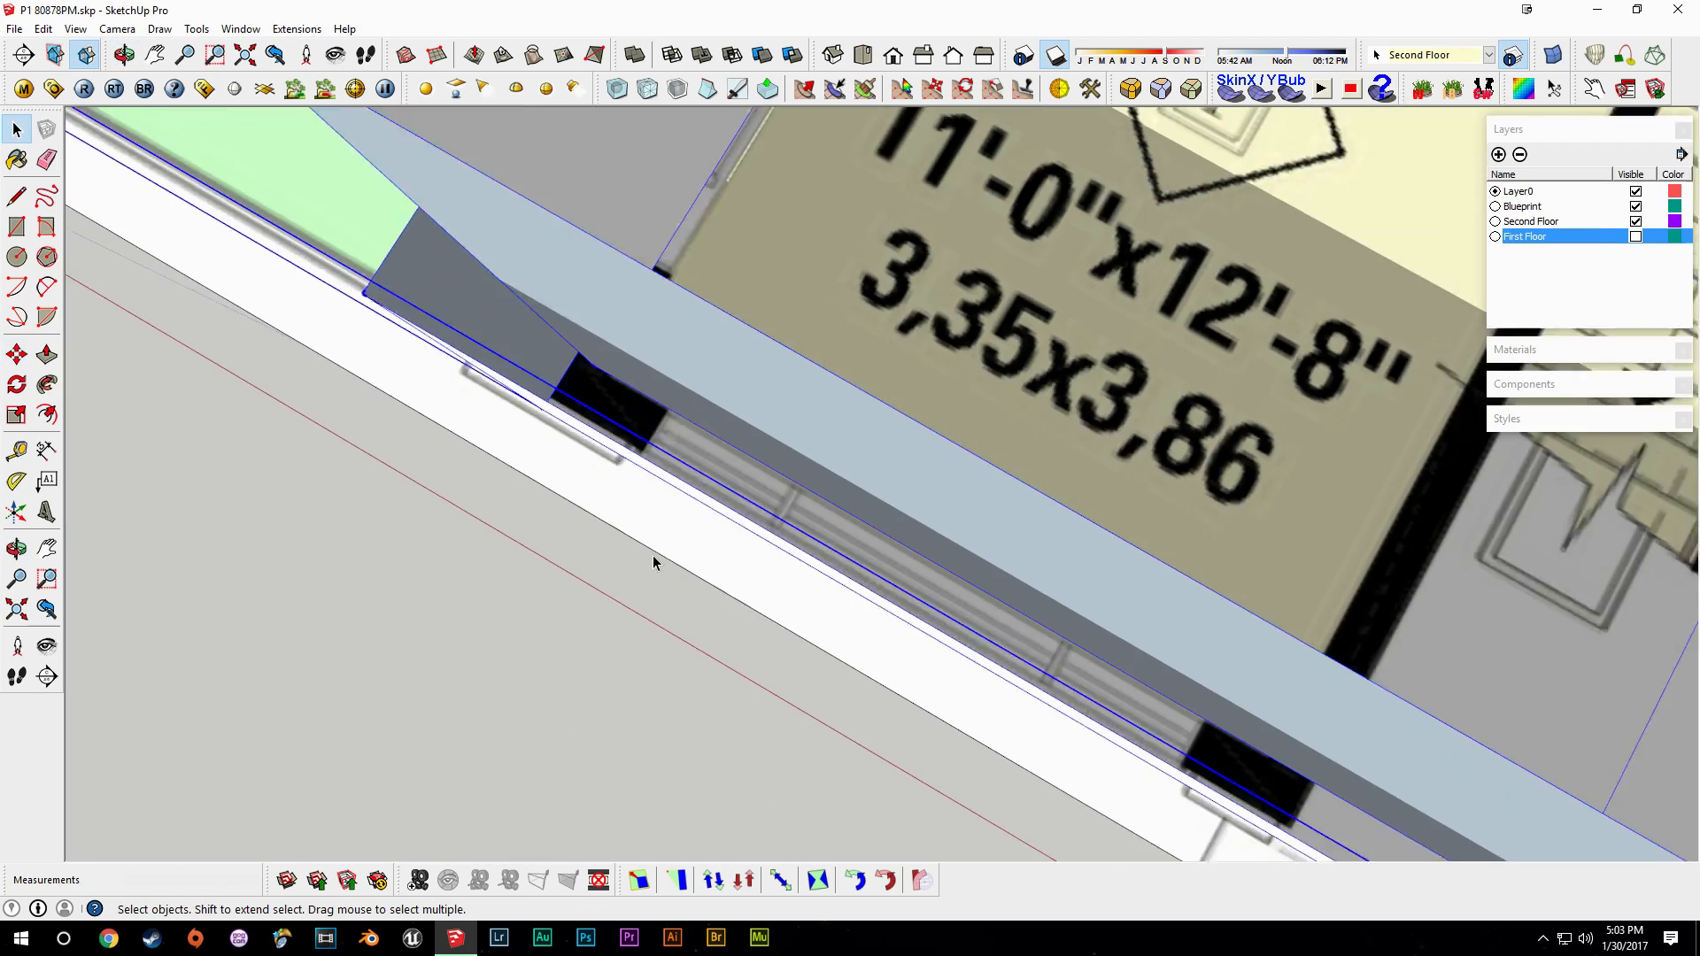
{"action": "scroll", "coordinate": [660, 571], "scroll_direction": "down", "scroll_amount": 5}
{"action": "left_click", "coordinate": [604, 667]}
{"action": "middle_click_drag", "start_coordinate": [603, 667], "coordinate": [645, 536]}
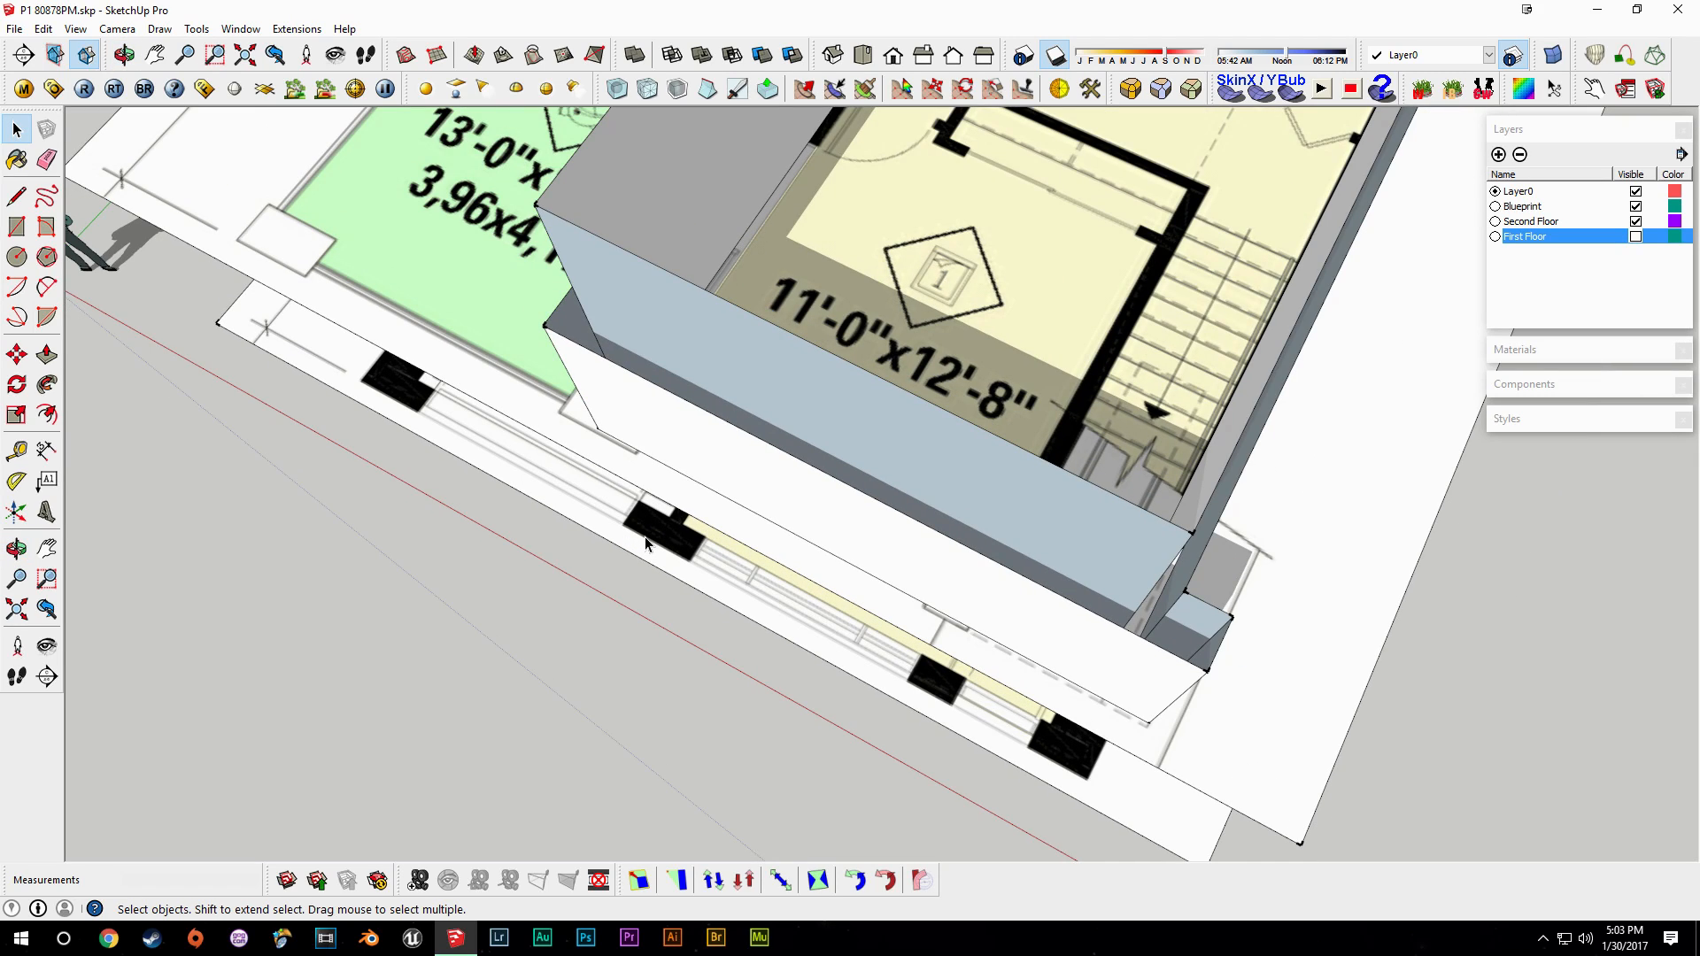
{"action": "middle_click_drag", "start_coordinate": [679, 458], "coordinate": [678, 511]}
{"action": "right_click", "coordinate": [682, 460]}
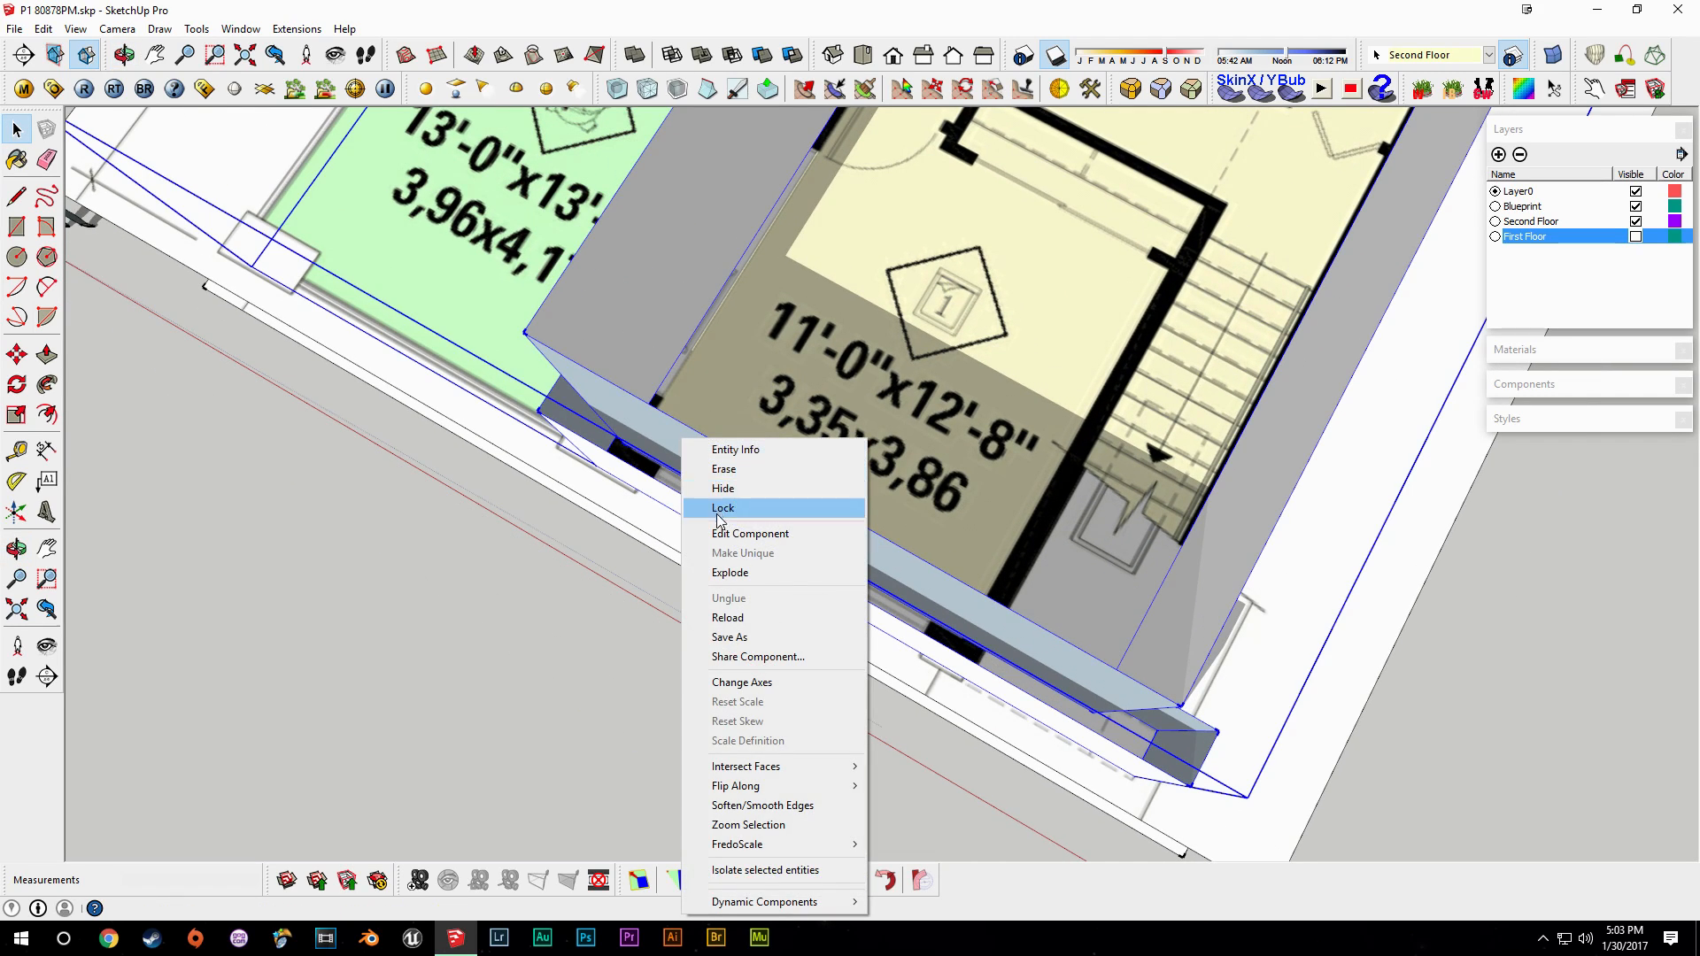
{"action": "left_click", "coordinate": [686, 566]}
{"action": "middle_click_drag", "start_coordinate": [680, 602], "coordinate": [608, 623]}
{"action": "left_click", "coordinate": [607, 623]}
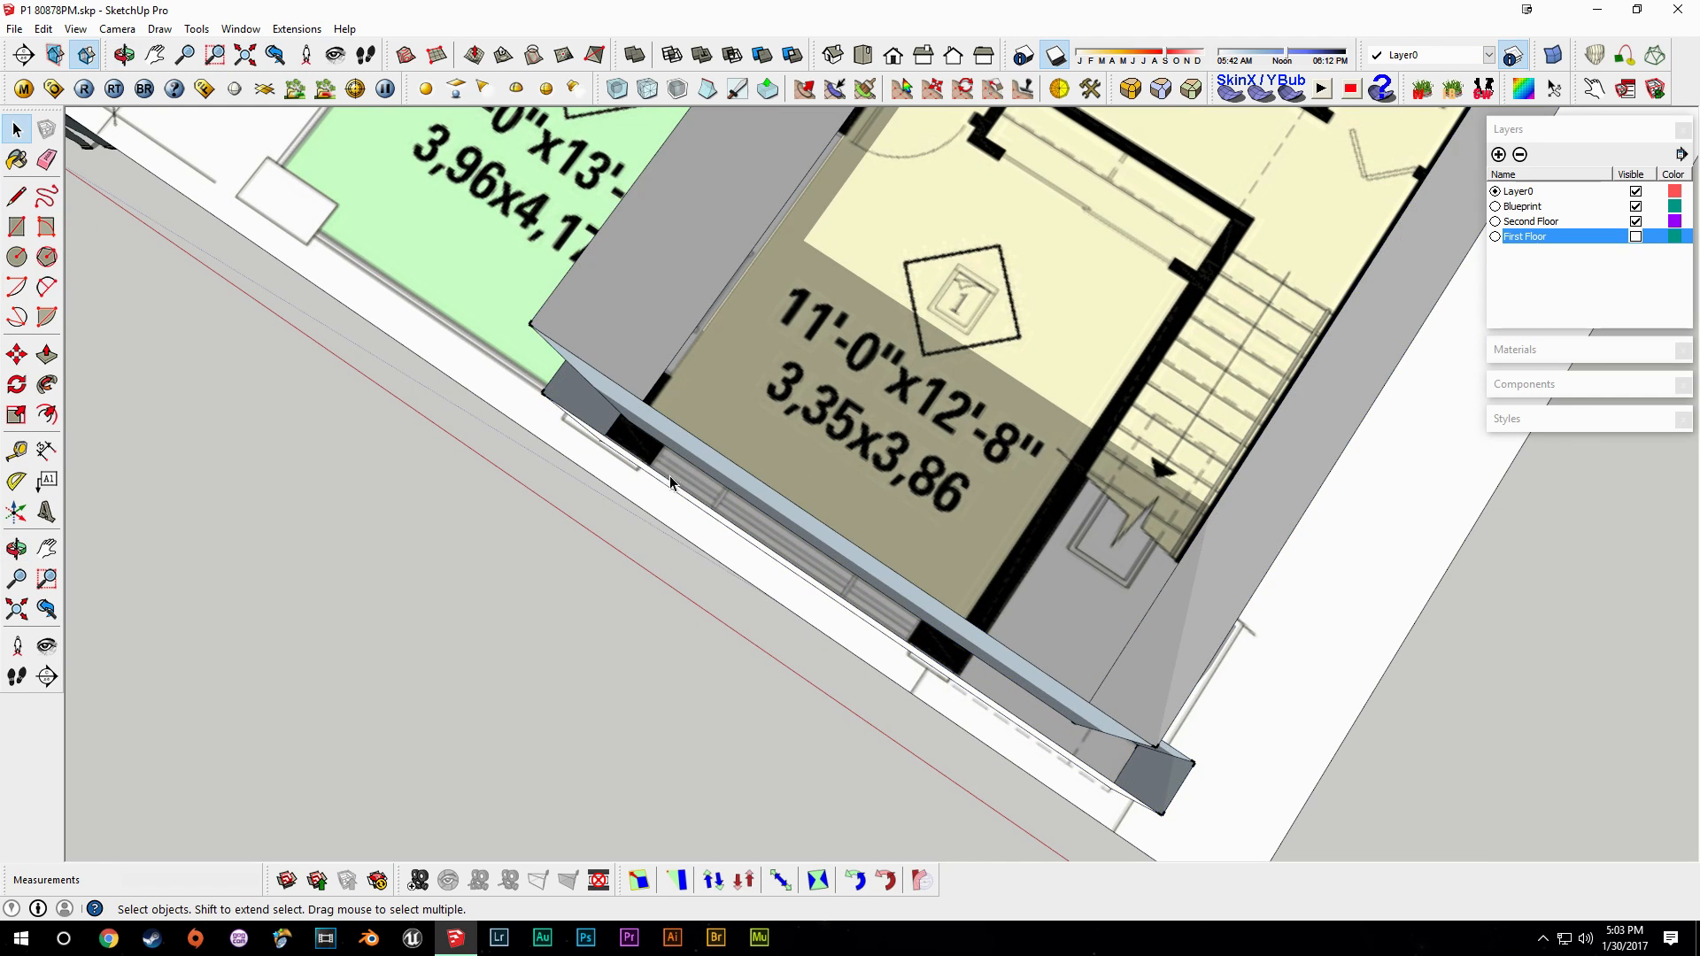
Draw a line across the front wall strip at the edge of the black pier nearest the green terrace.
{"action": "scroll", "coordinate": [669, 458], "scroll_direction": "up", "scroll_amount": 6}
{"action": "key", "text": "l"}
{"action": "left_click", "coordinate": [657, 418]}
{"action": "left_click", "coordinate": [590, 510]}
{"action": "key", "text": "space"}
Draw a line across the front wall strip at the window-side edge of the black pier nearest the stairs.
{"action": "scroll", "coordinate": [911, 641], "scroll_direction": "down", "scroll_amount": 3}
{"action": "middle_click_drag", "start_coordinate": [1027, 743], "coordinate": [677, 423], "text": "shift"}
{"action": "scroll", "coordinate": [680, 425], "scroll_direction": "down", "scroll_amount": 1}
{"action": "middle_click_drag", "start_coordinate": [1024, 592], "coordinate": [885, 572], "text": "shift"}
{"action": "scroll", "coordinate": [830, 533], "scroll_direction": "up", "scroll_amount": 2}
{"action": "key", "text": "l"}
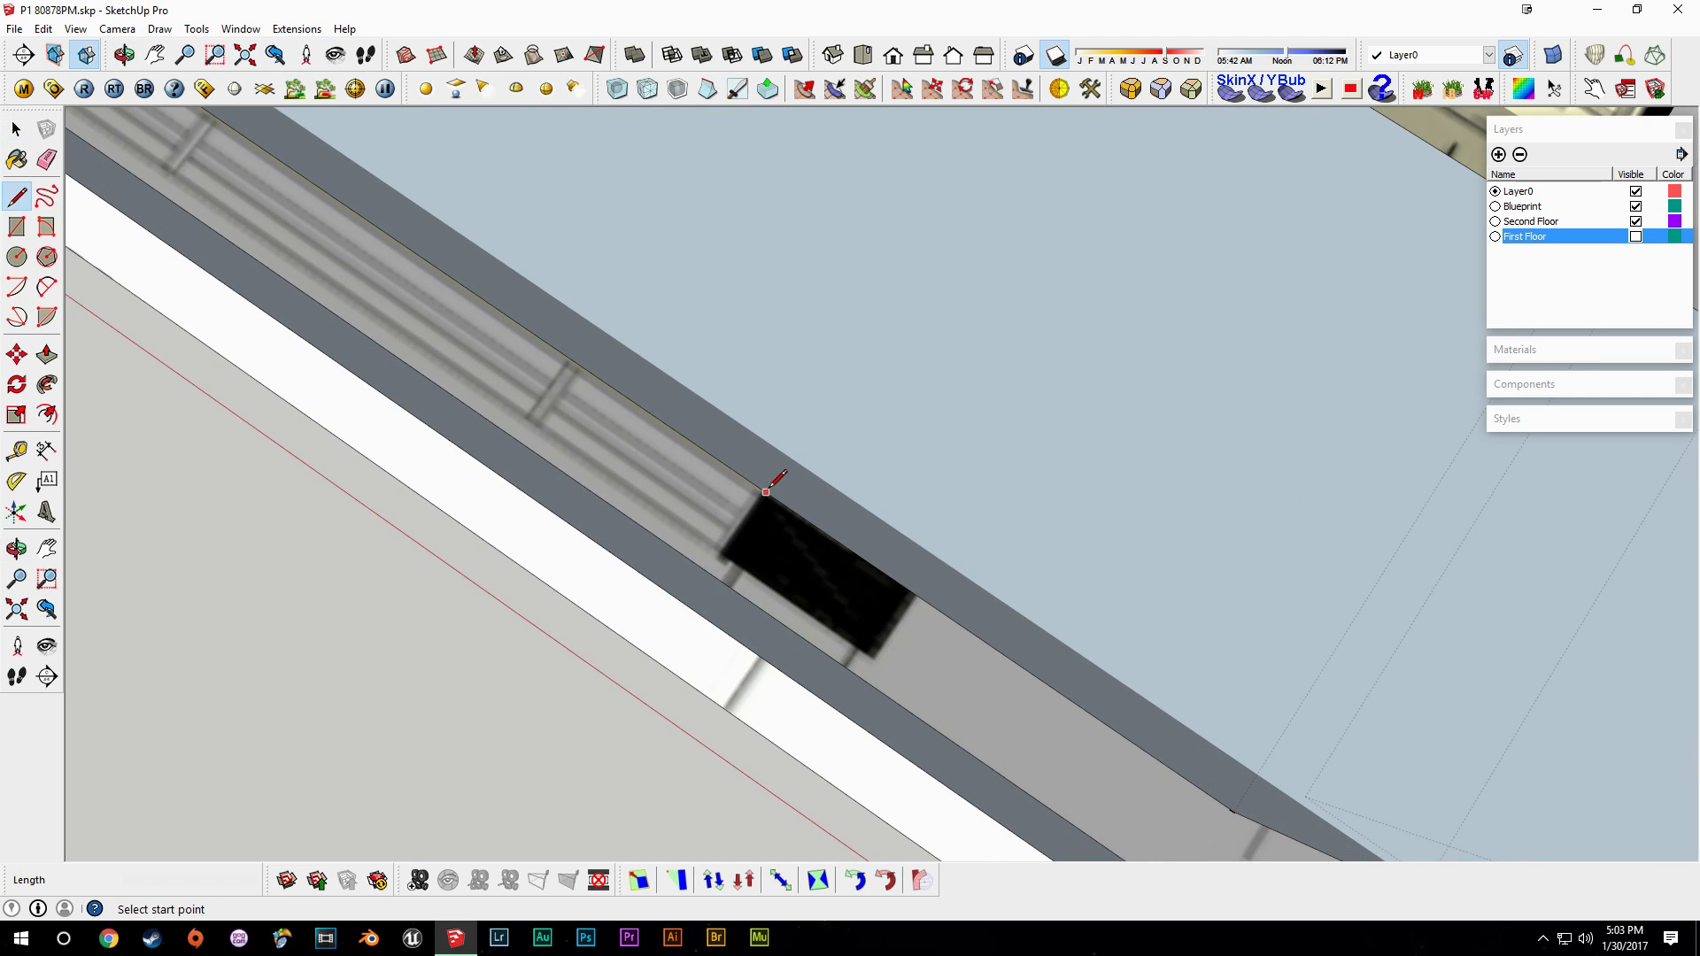
{"action": "left_click", "coordinate": [763, 490]}
{"action": "key", "text": "space"}
{"action": "scroll", "coordinate": [721, 561], "scroll_direction": "down", "scroll_amount": 4}
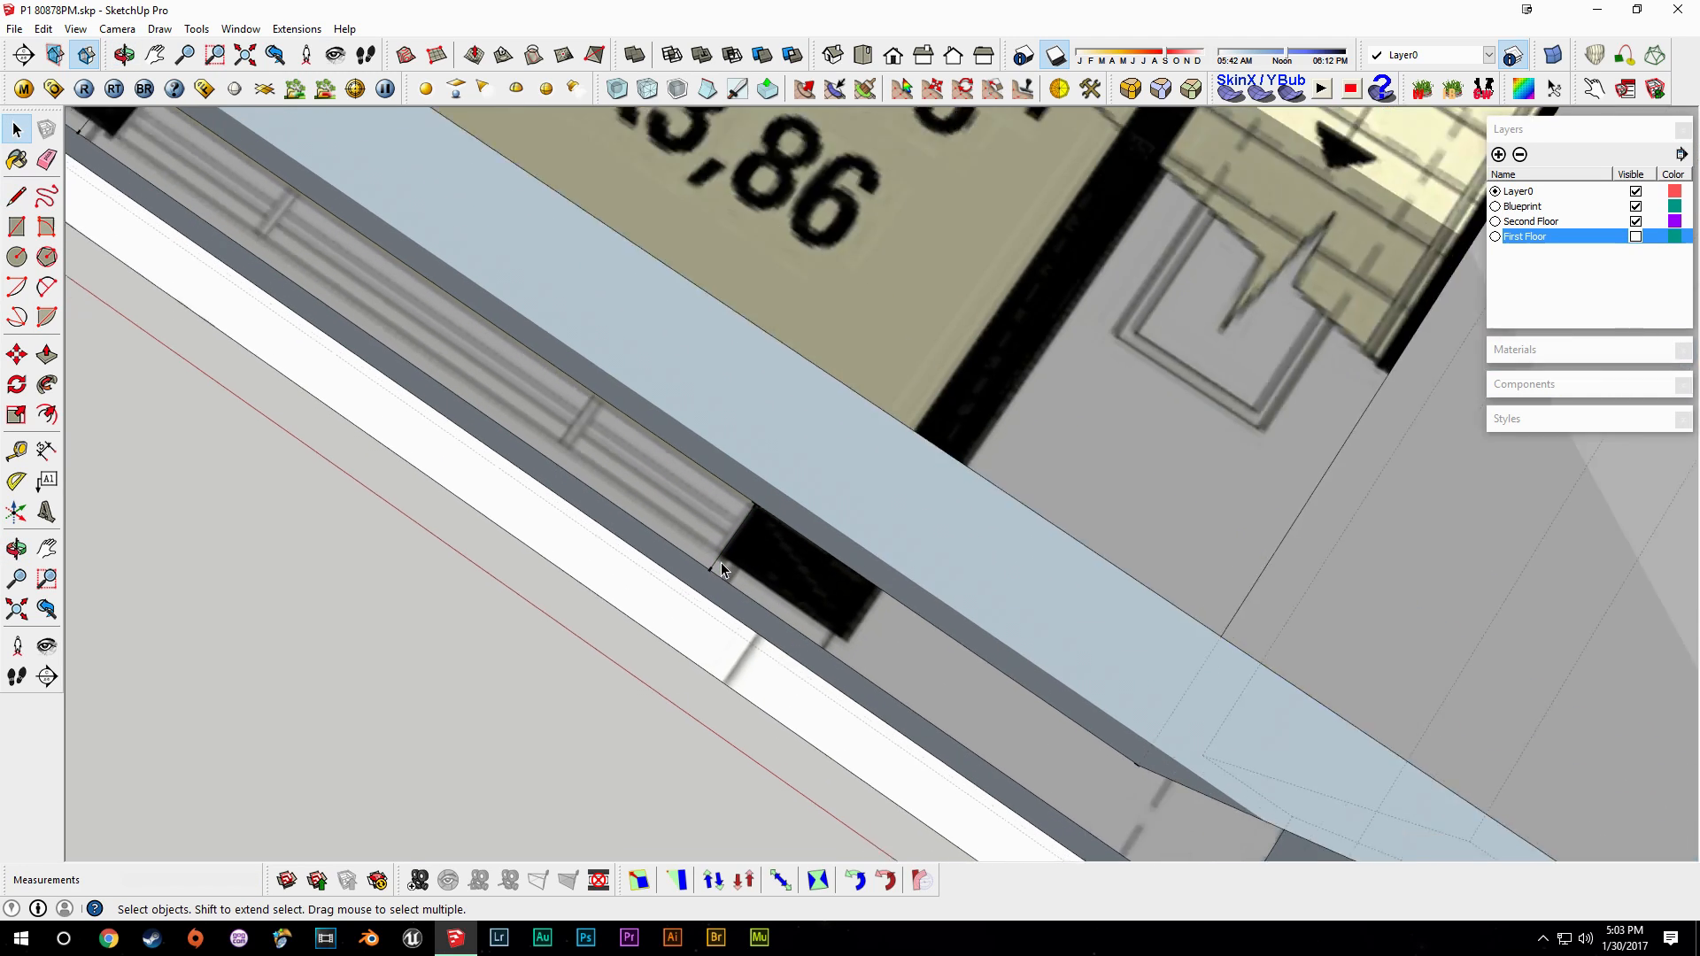
{"action": "scroll", "coordinate": [645, 569], "scroll_direction": "up", "scroll_amount": 1}
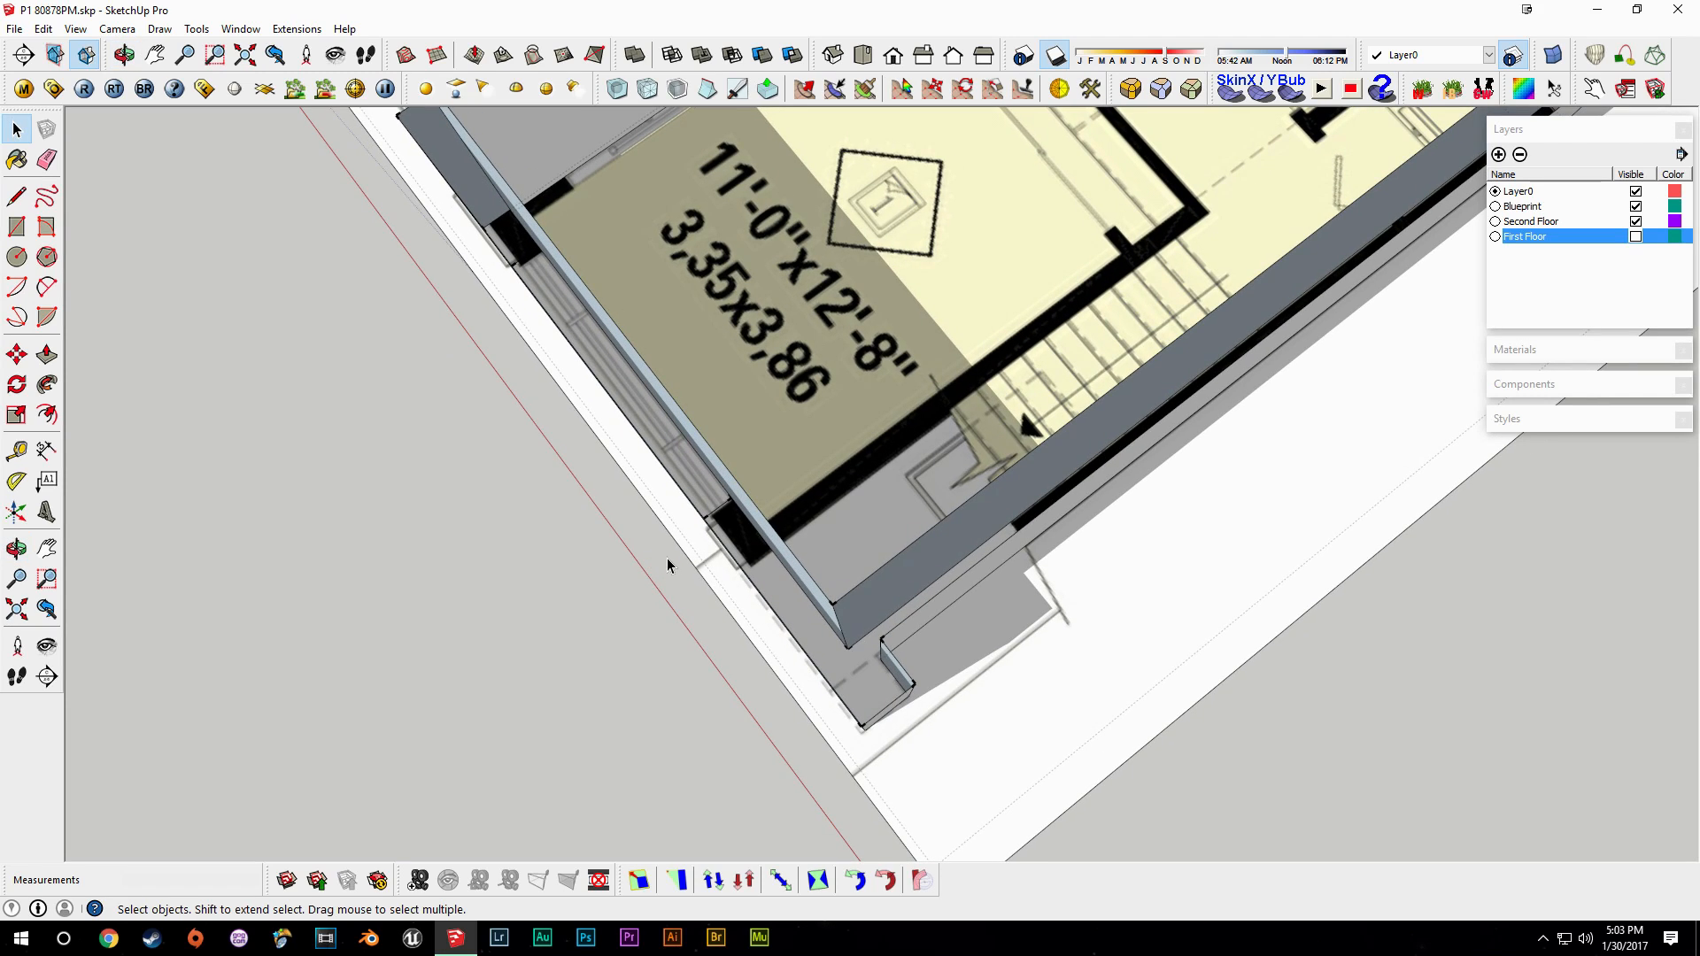
Measure the width of the stairwell from the outer wall to the bedroom wall on the blueprint.
{"action": "middle_click_drag", "start_coordinate": [667, 558], "coordinate": [1487, 403]}
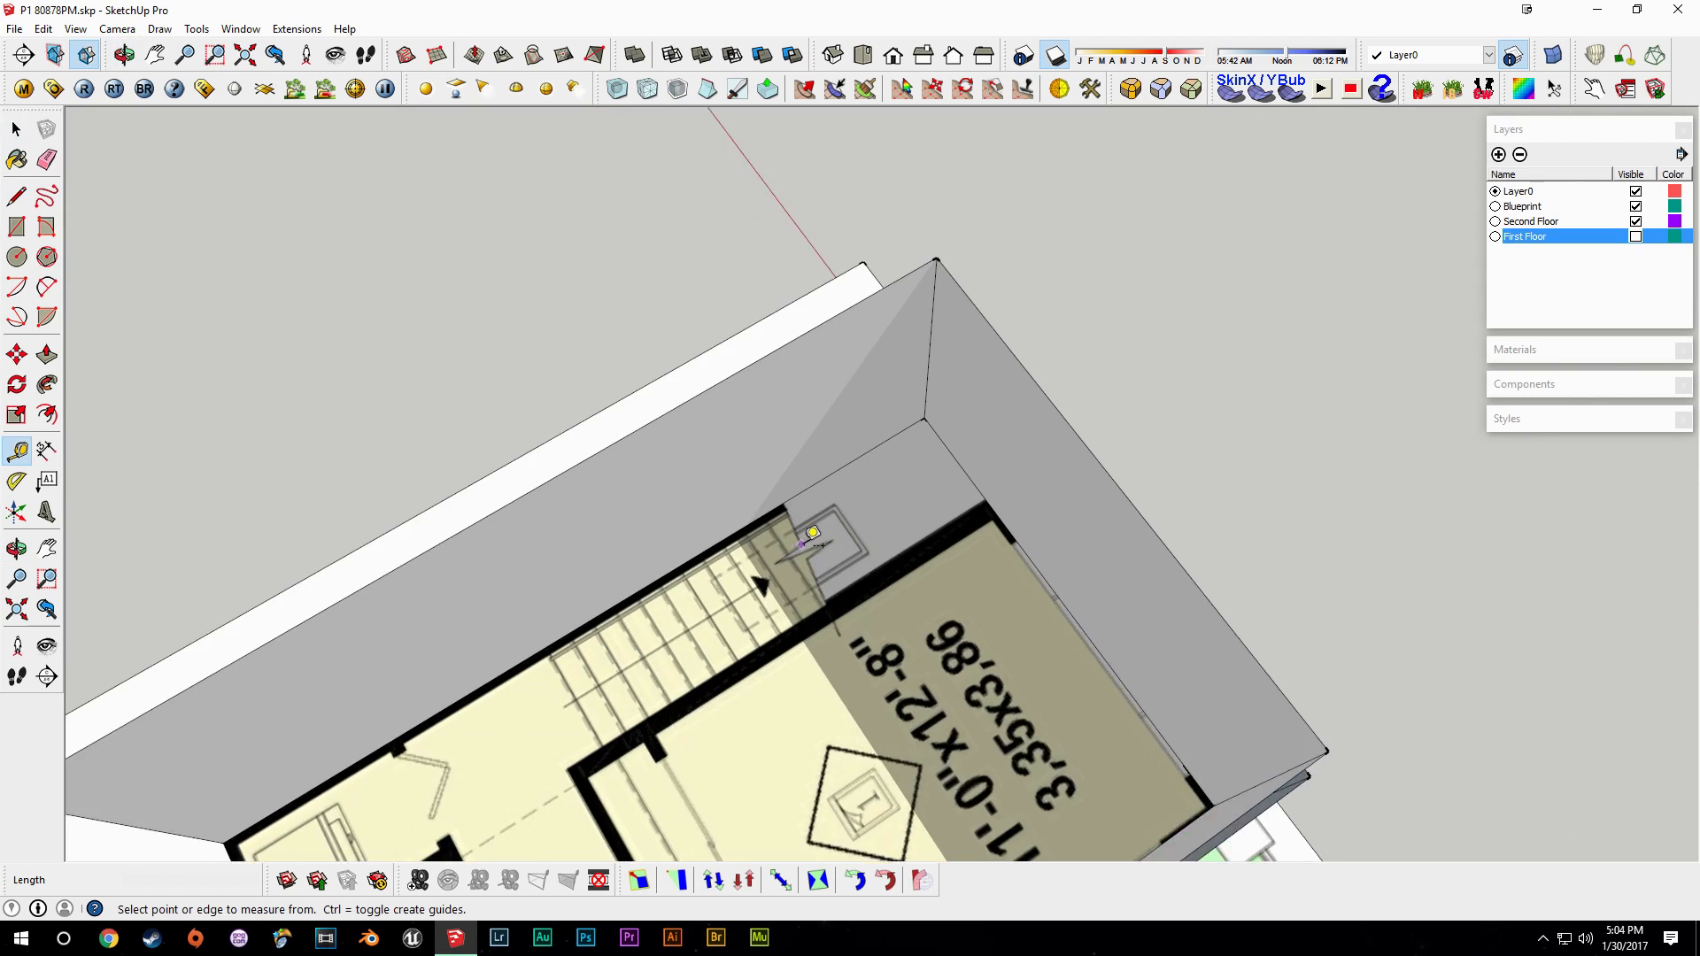
{"action": "scroll", "coordinate": [812, 532], "scroll_direction": "up", "scroll_amount": 2}
{"action": "left_click", "coordinate": [797, 430]}
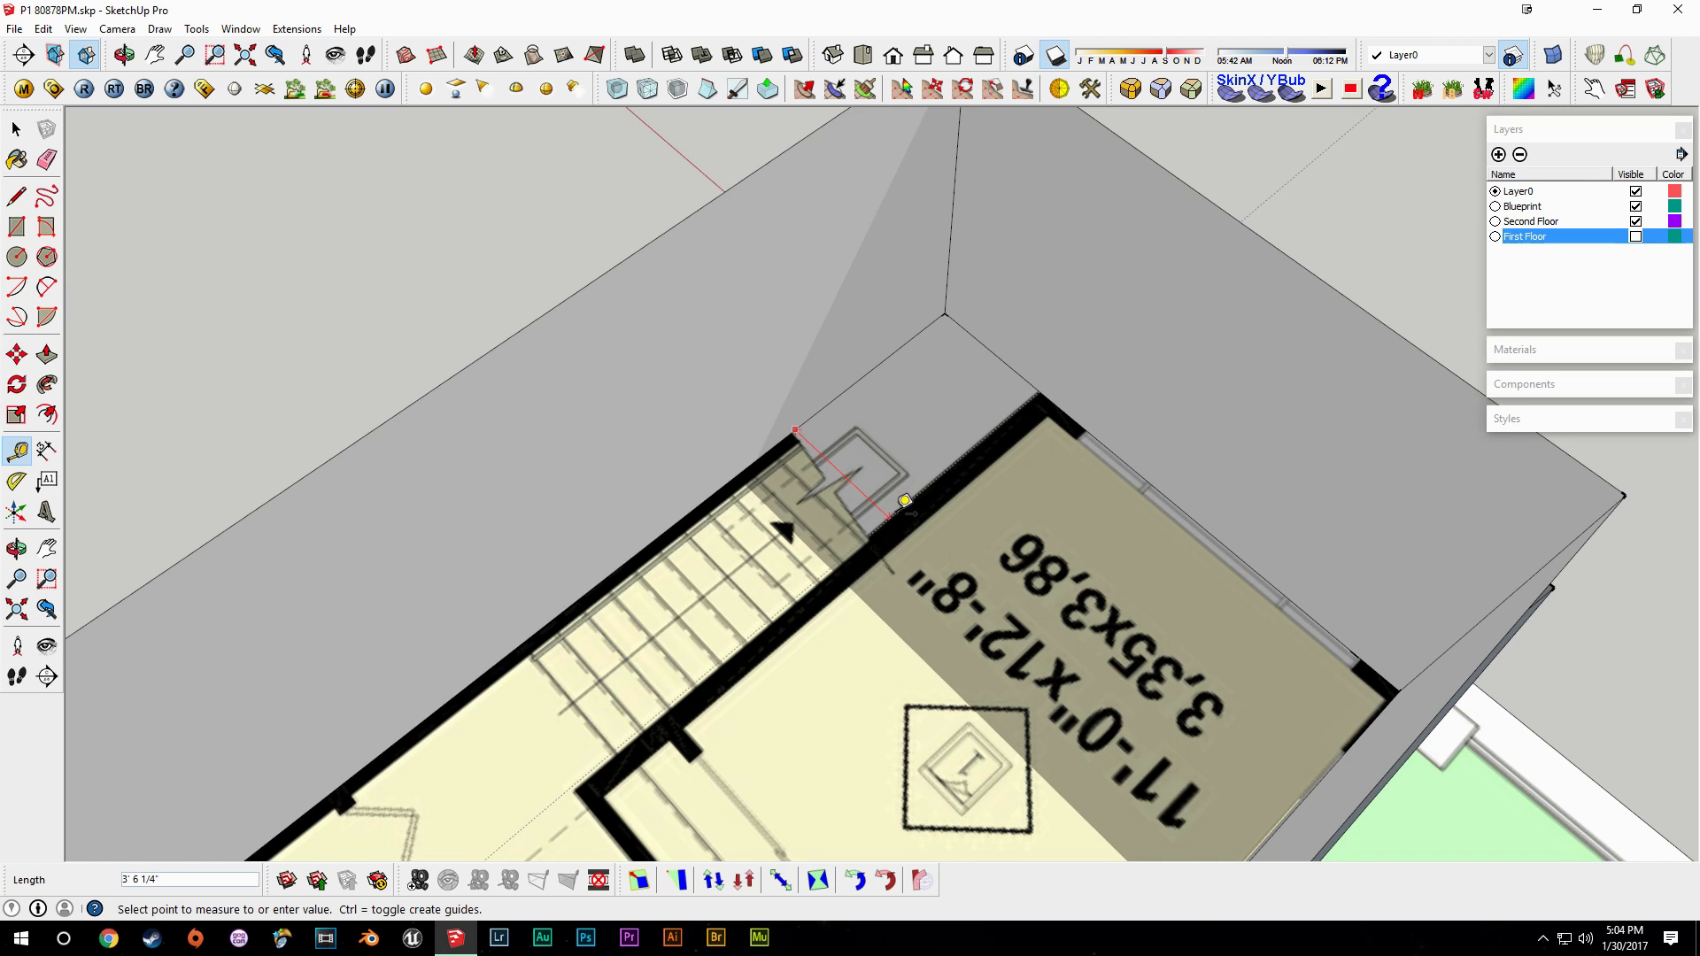
{"action": "middle_click_drag", "start_coordinate": [904, 503], "coordinate": [1082, 481]}
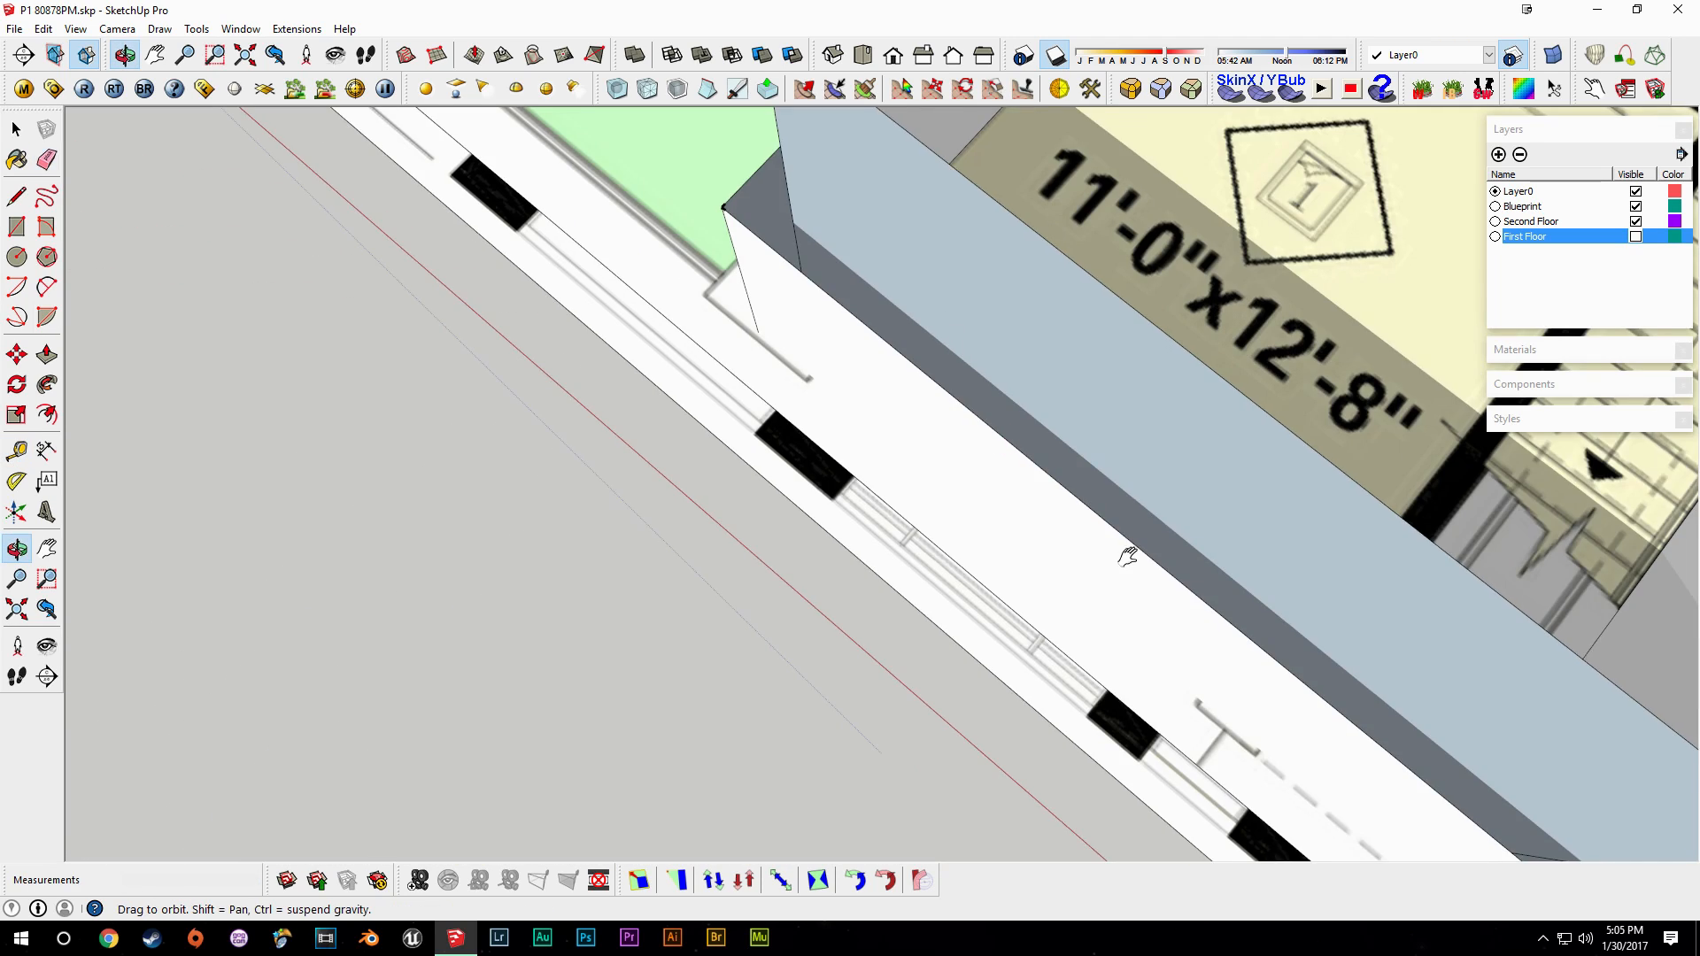
{"action": "mouse_move", "coordinate": [1127, 558]}
{"action": "middle_mouse_down"}
{"action": "mouse_move", "coordinate": [922, 371]}
{"action": "mouse_move", "coordinate": [763, 493]}
{"action": "middle_mouse_up"}
{"action": "scroll", "coordinate": [842, 459], "scroll_direction": "up", "scroll_amount": 5}
{"action": "key", "text": "e"}
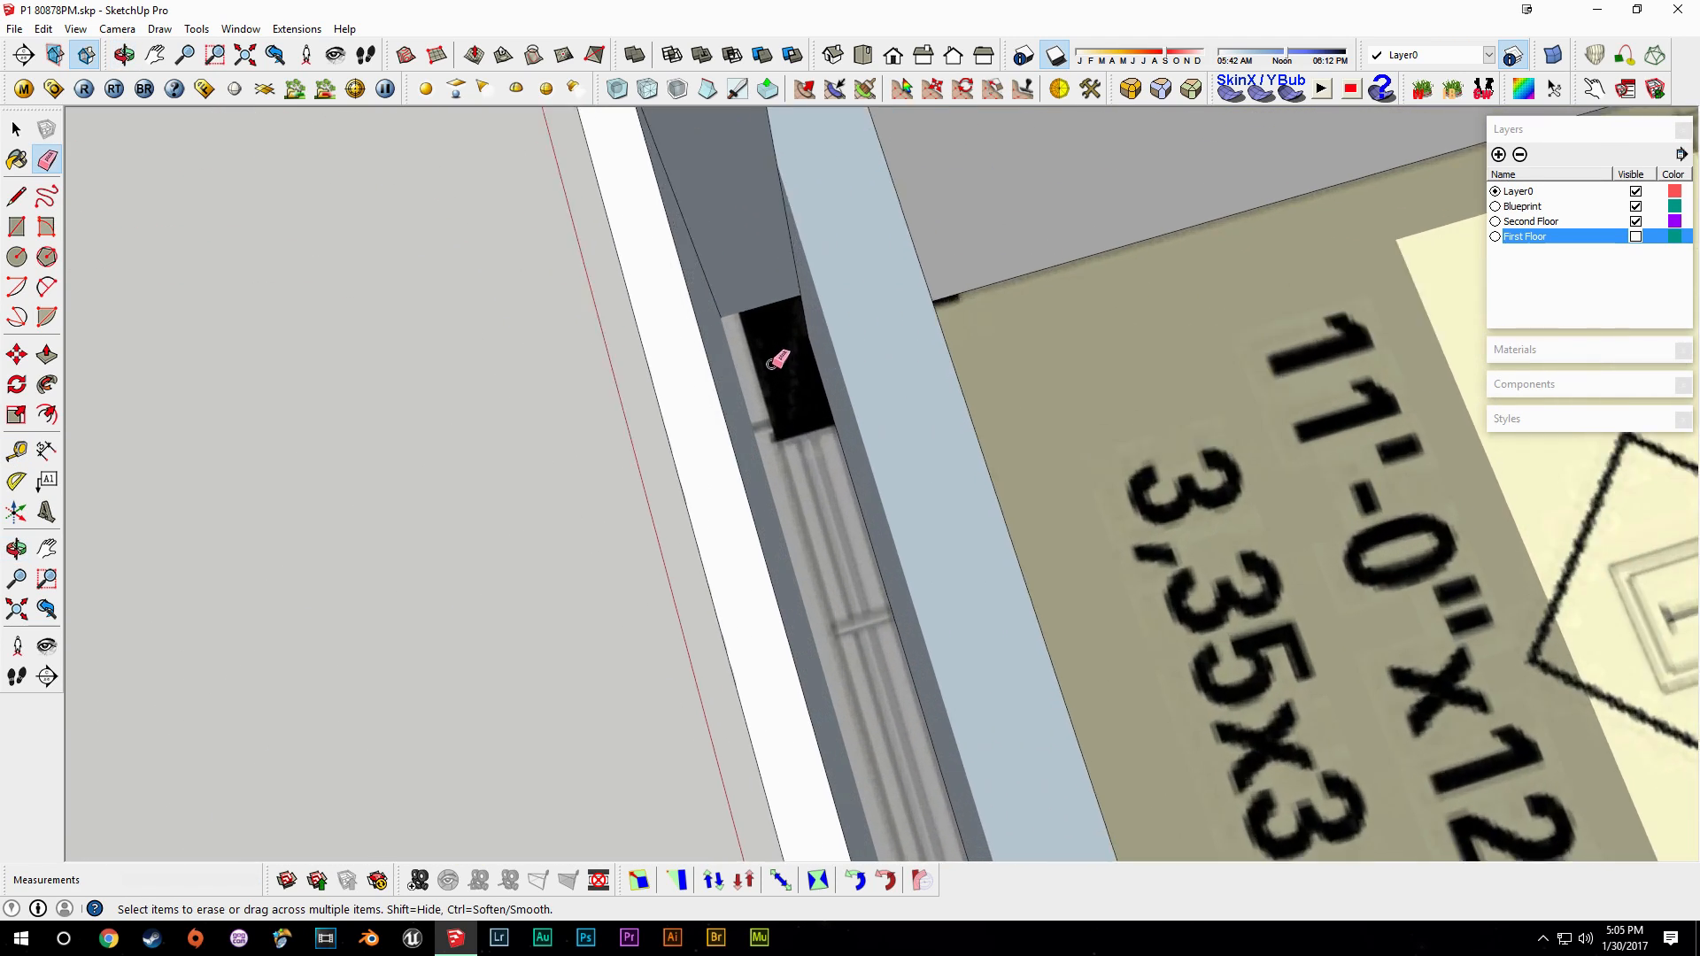
{"action": "key", "text": "p"}
{"action": "left_click", "coordinate": [717, 387]}
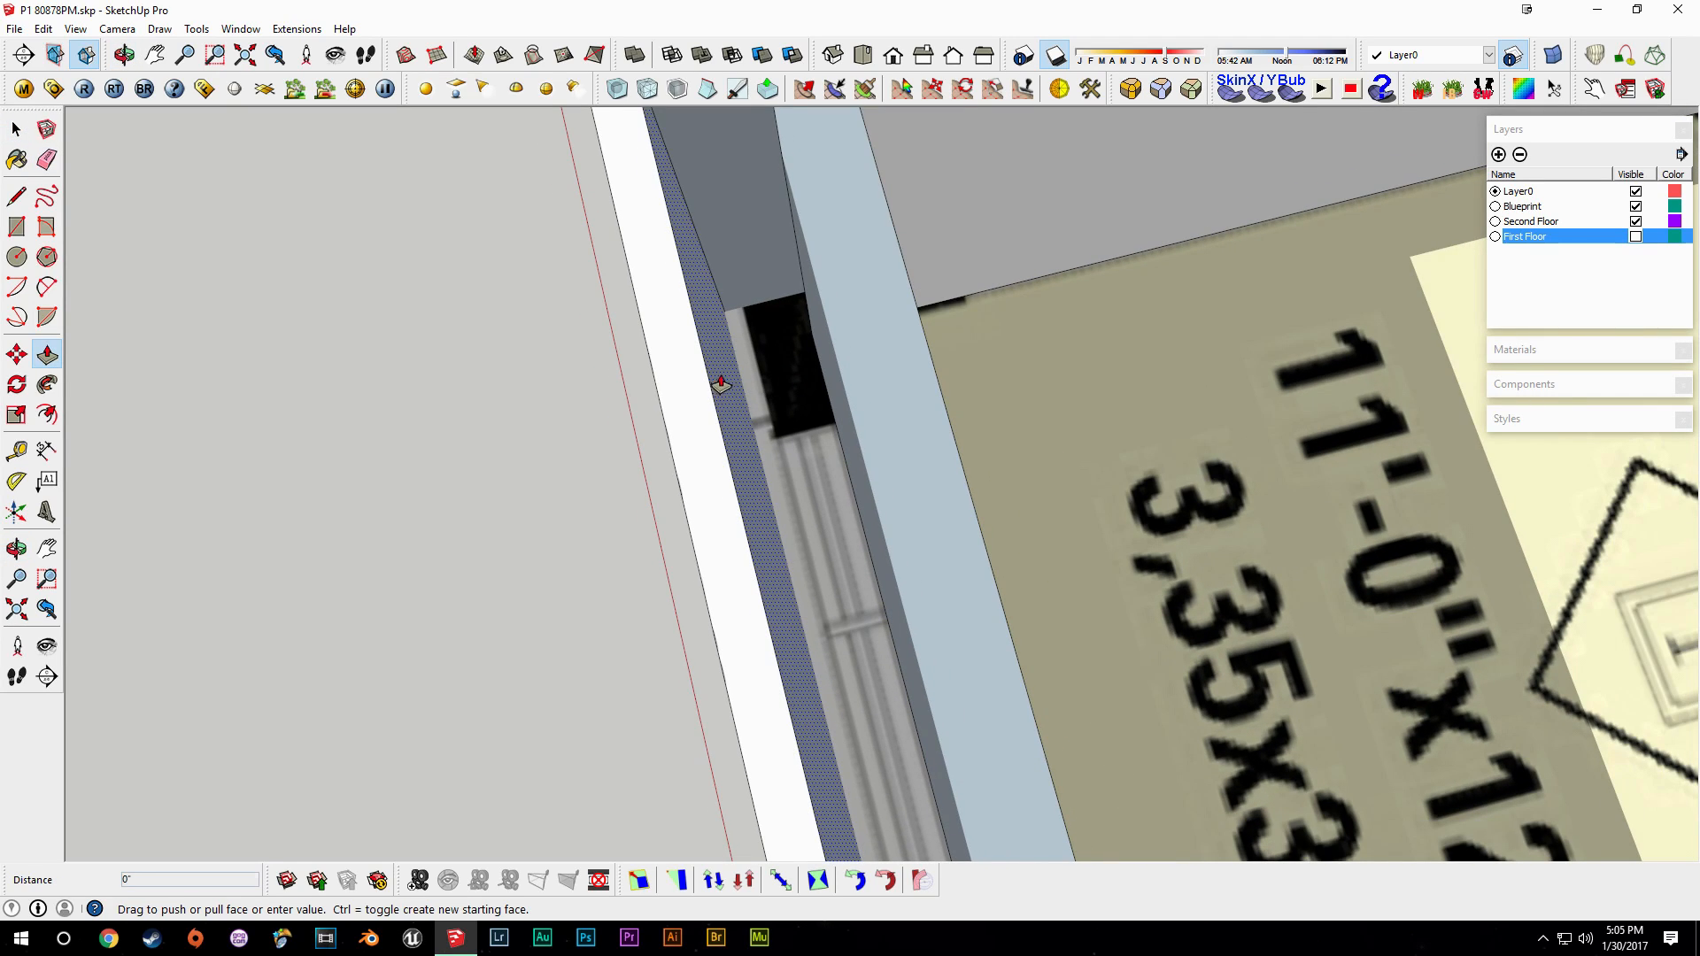
{"action": "key", "text": "space"}
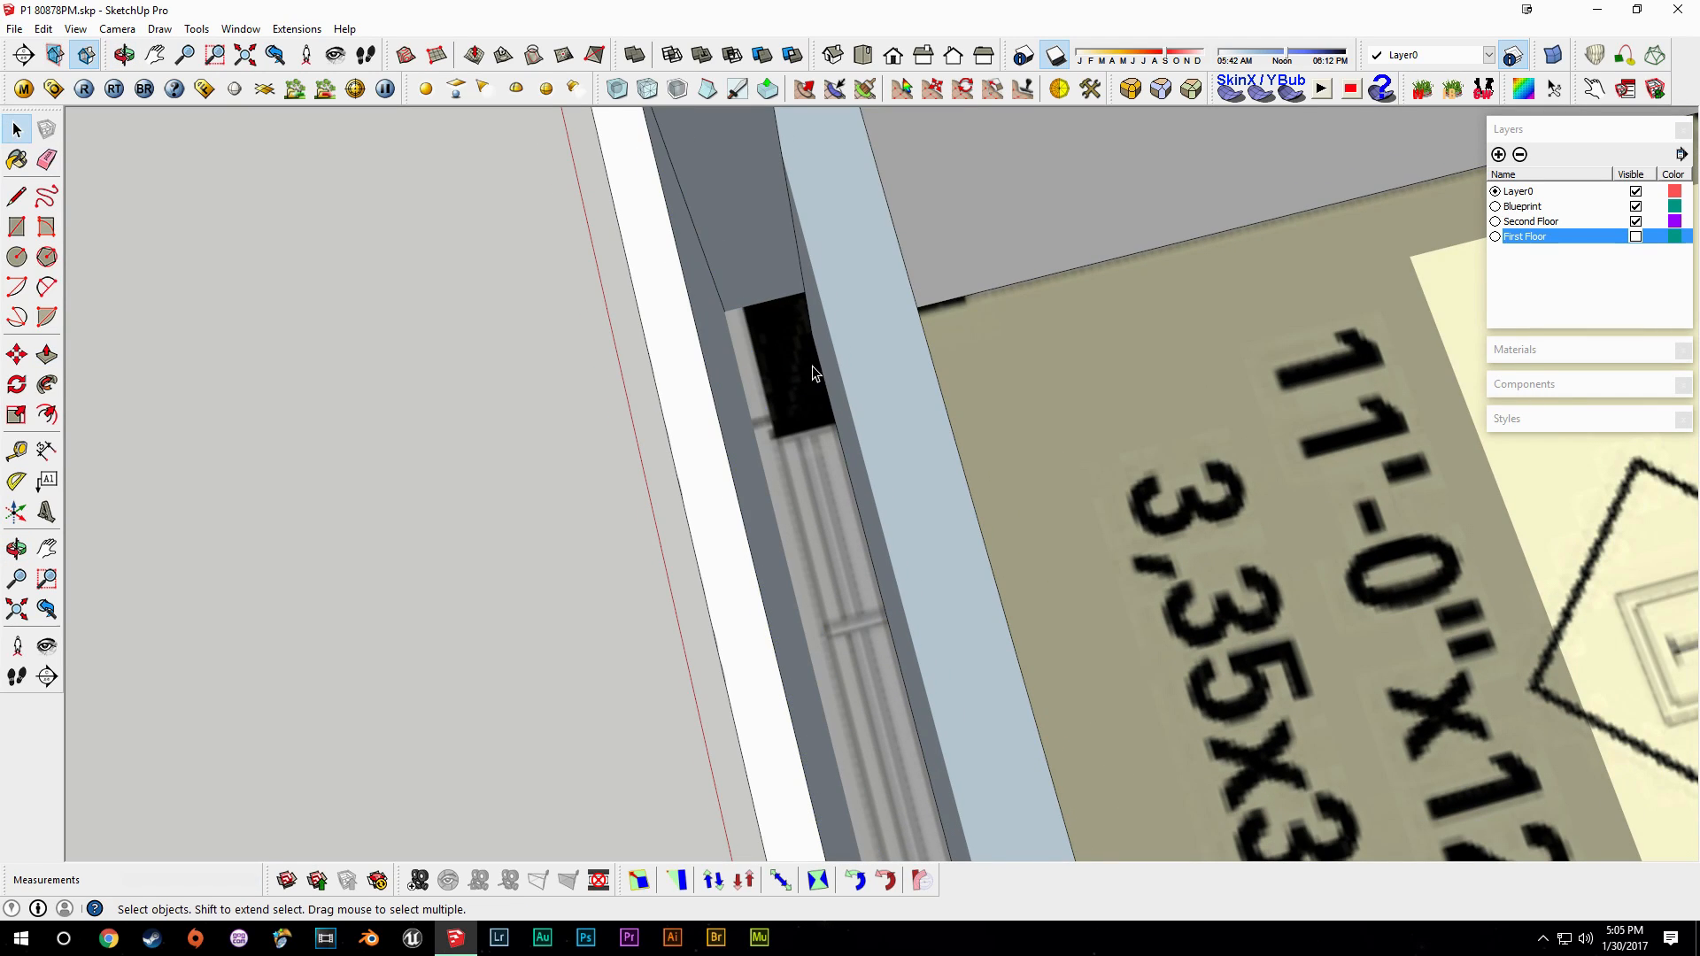
Measure the thickness of the strip between the front wall's inner and outer faces at the black pier nearest the terrace.
{"action": "key", "text": "t"}
{"action": "left_click", "coordinate": [826, 393]}
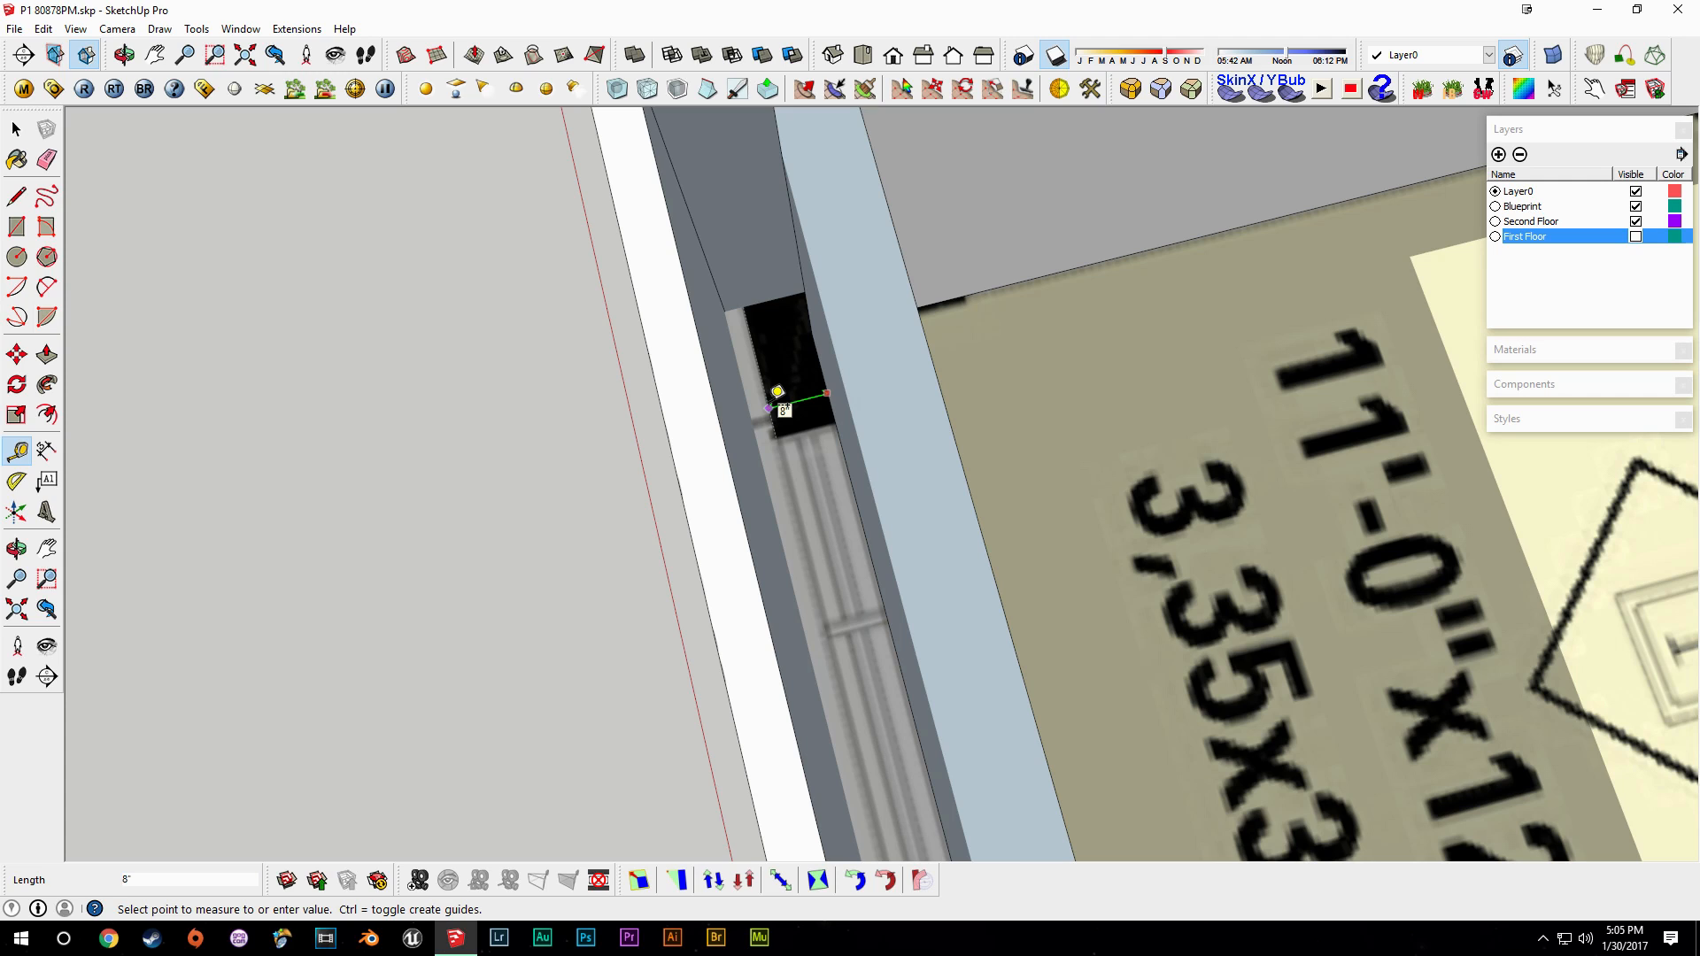
{"action": "left_click", "coordinate": [768, 409]}
Push the second floor's outer front wall face inward 2 1/2" to the outer edge of the blueprint's black piers.
{"action": "middle_click_drag", "start_coordinate": [781, 420], "coordinate": [852, 634]}
{"action": "key", "text": "p"}
{"action": "left_click", "coordinate": [733, 410]}
{"action": "scroll", "coordinate": [852, 634], "scroll_direction": "up", "scroll_amount": 3}
{"action": "left_click", "coordinate": [852, 640]}
{"action": "scroll", "coordinate": [827, 444], "scroll_direction": "down", "scroll_amount": 6}
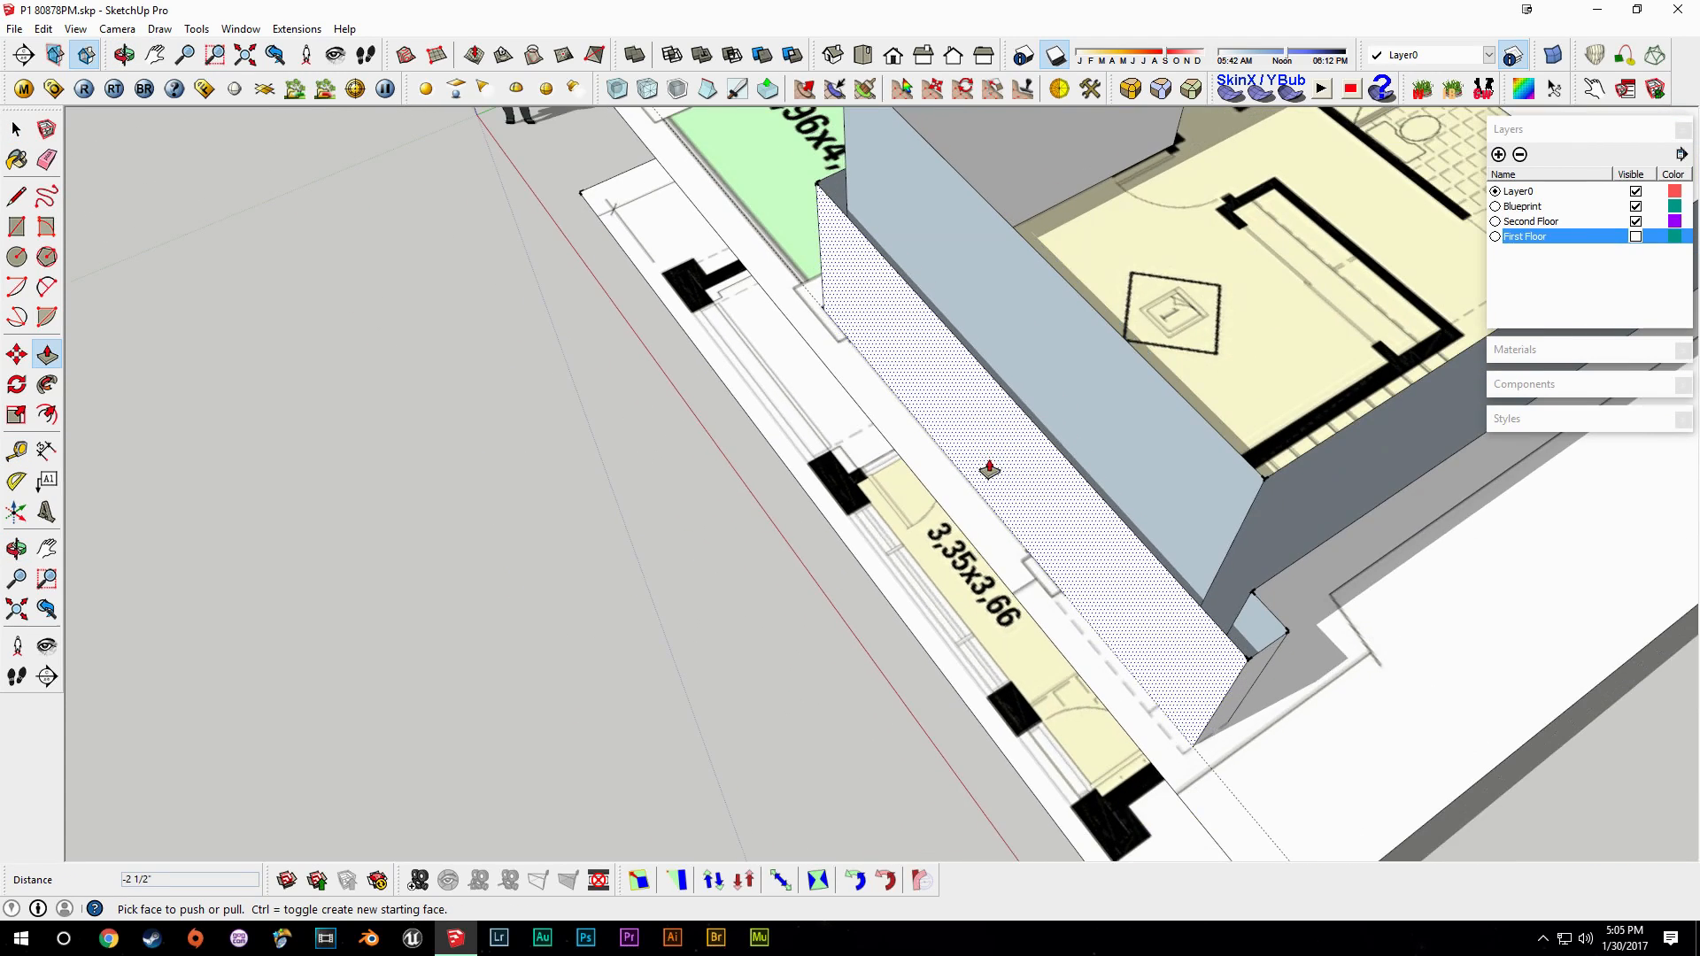
{"action": "key", "text": "space"}
Draw a line across the front wall strip at the window-side edge of the black pier nearest the green terrace.
{"action": "middle_click_drag", "start_coordinate": [1041, 484], "coordinate": [820, 501]}
{"action": "scroll", "coordinate": [968, 443], "scroll_direction": "up", "scroll_amount": 3}
{"action": "scroll", "coordinate": [968, 444], "scroll_direction": "up", "scroll_amount": 3}
{"action": "scroll", "coordinate": [1022, 400], "scroll_direction": "up", "scroll_amount": 2}
{"action": "key", "text": "l"}
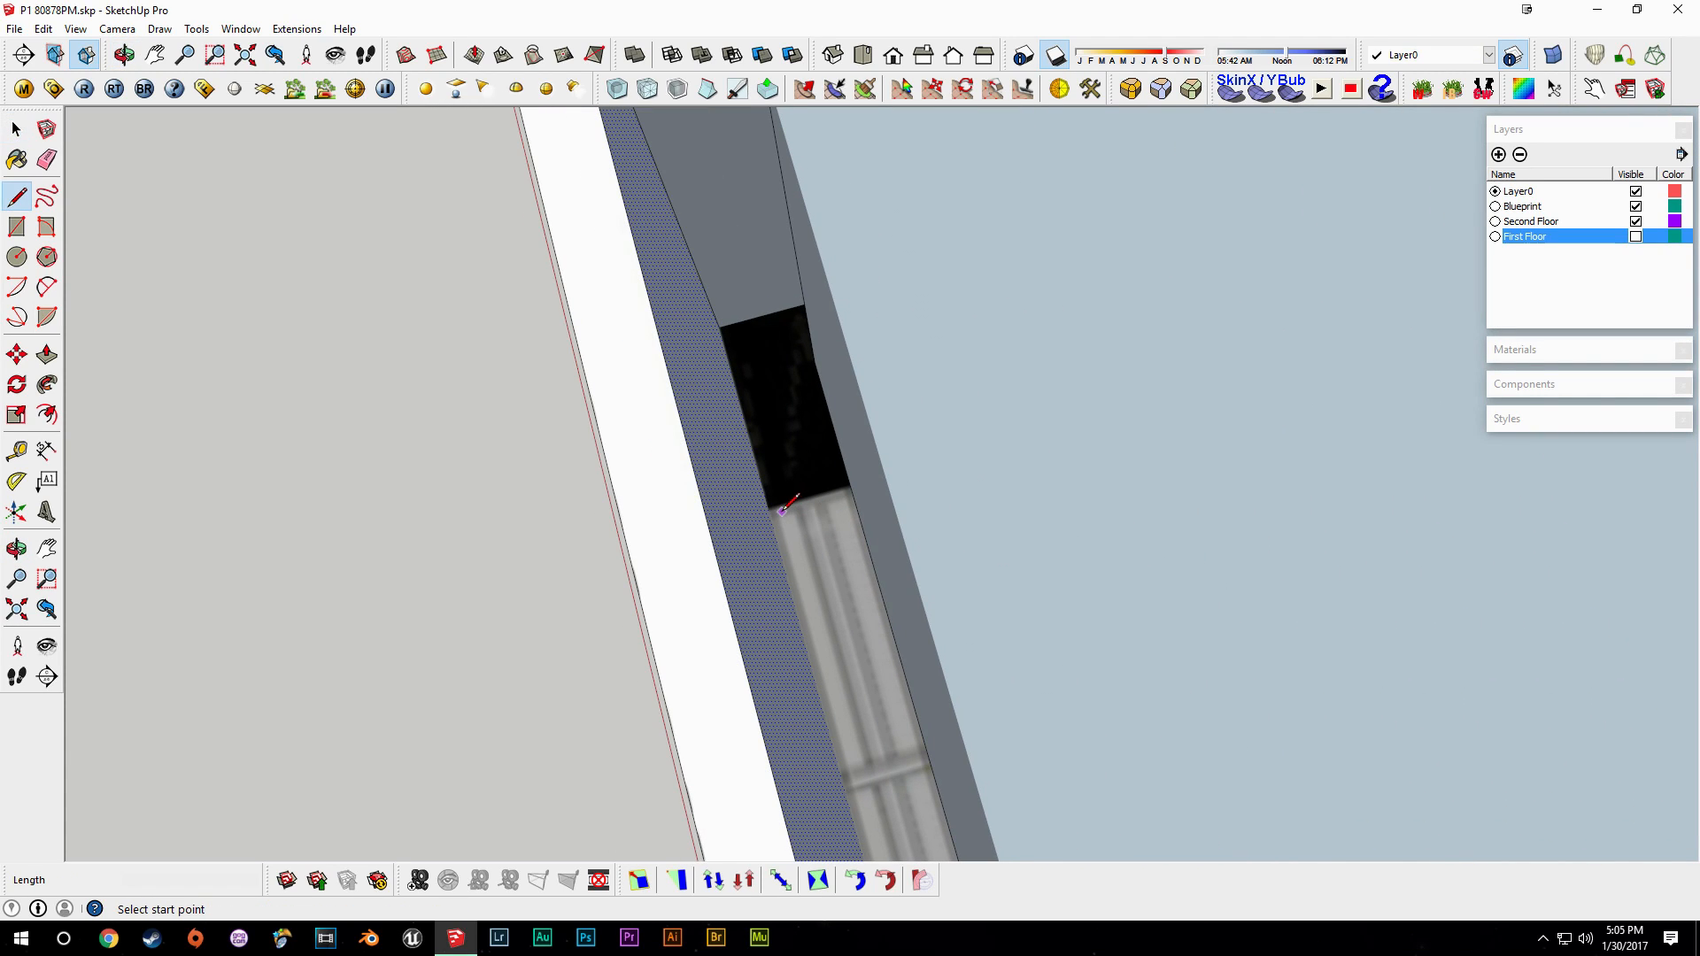
{"action": "left_click", "coordinate": [767, 507]}
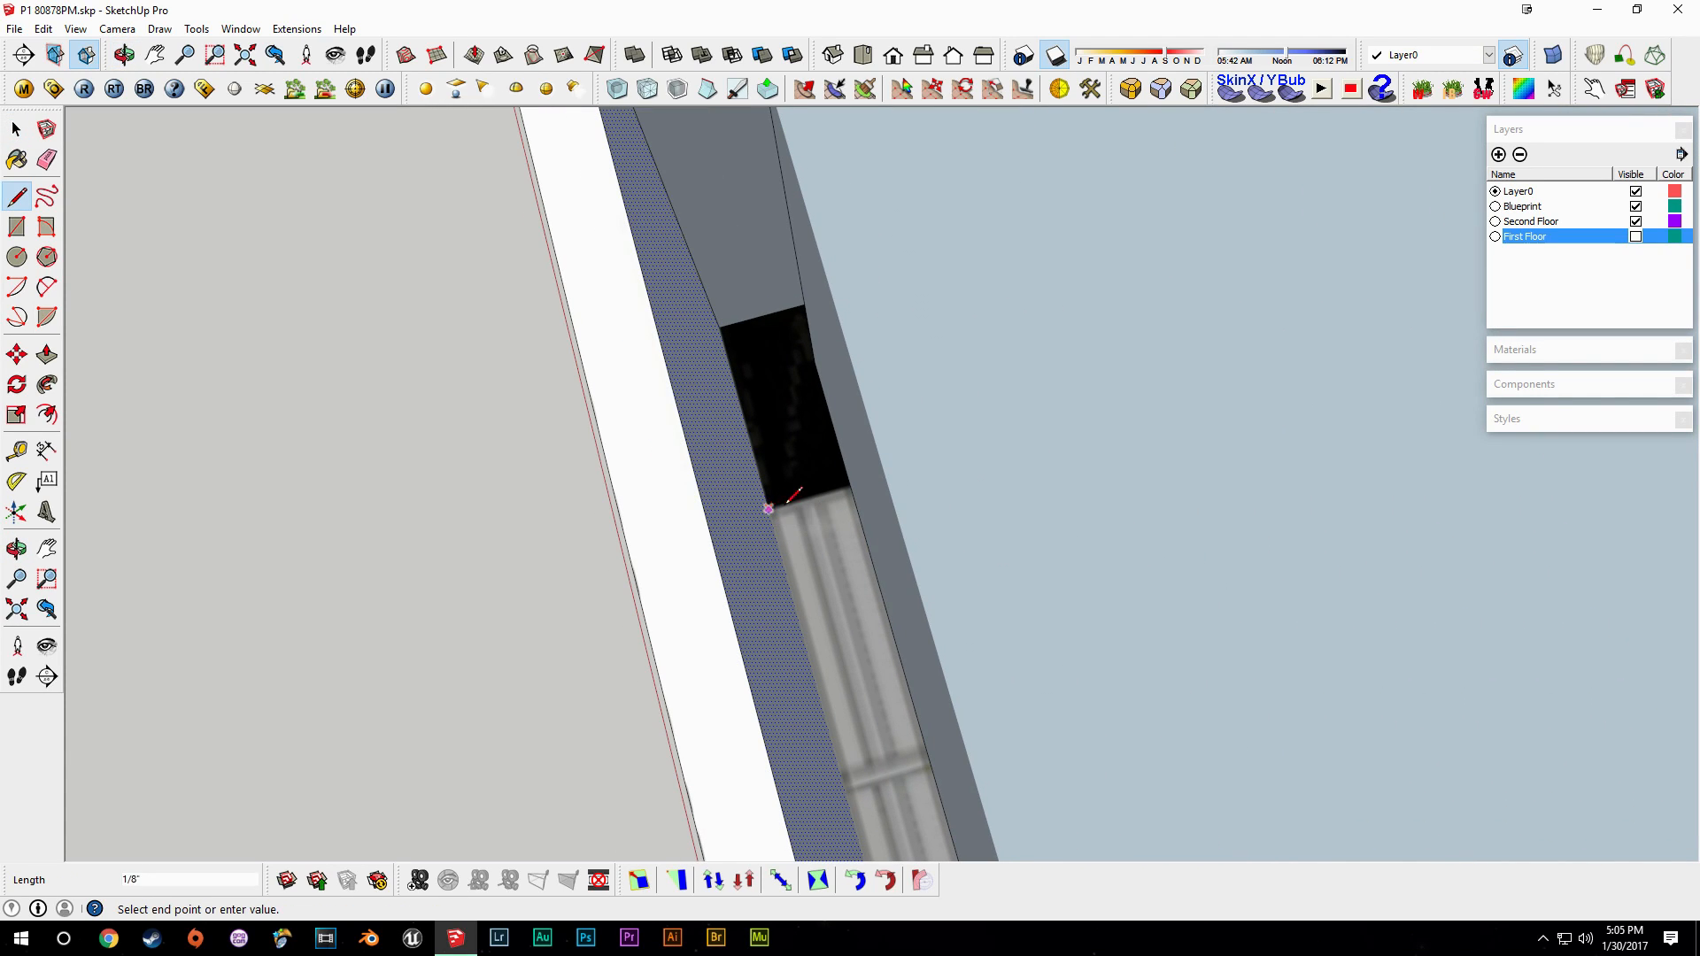
{"action": "left_click", "coordinate": [850, 486]}
{"action": "key", "text": "space"}
Draw a line across the thinned front wall strip at the window-side edge of the black pier nearest the stairs.
{"action": "scroll", "coordinate": [849, 572], "scroll_direction": "down", "scroll_amount": 5}
{"action": "middle_click_drag", "start_coordinate": [849, 574], "coordinate": [399, 333]}
{"action": "scroll", "coordinate": [886, 675], "scroll_direction": "up", "scroll_amount": 3}
{"action": "middle_click_drag", "start_coordinate": [886, 681], "coordinate": [653, 560]}
{"action": "scroll", "coordinate": [652, 559], "scroll_direction": "down", "scroll_amount": 3}
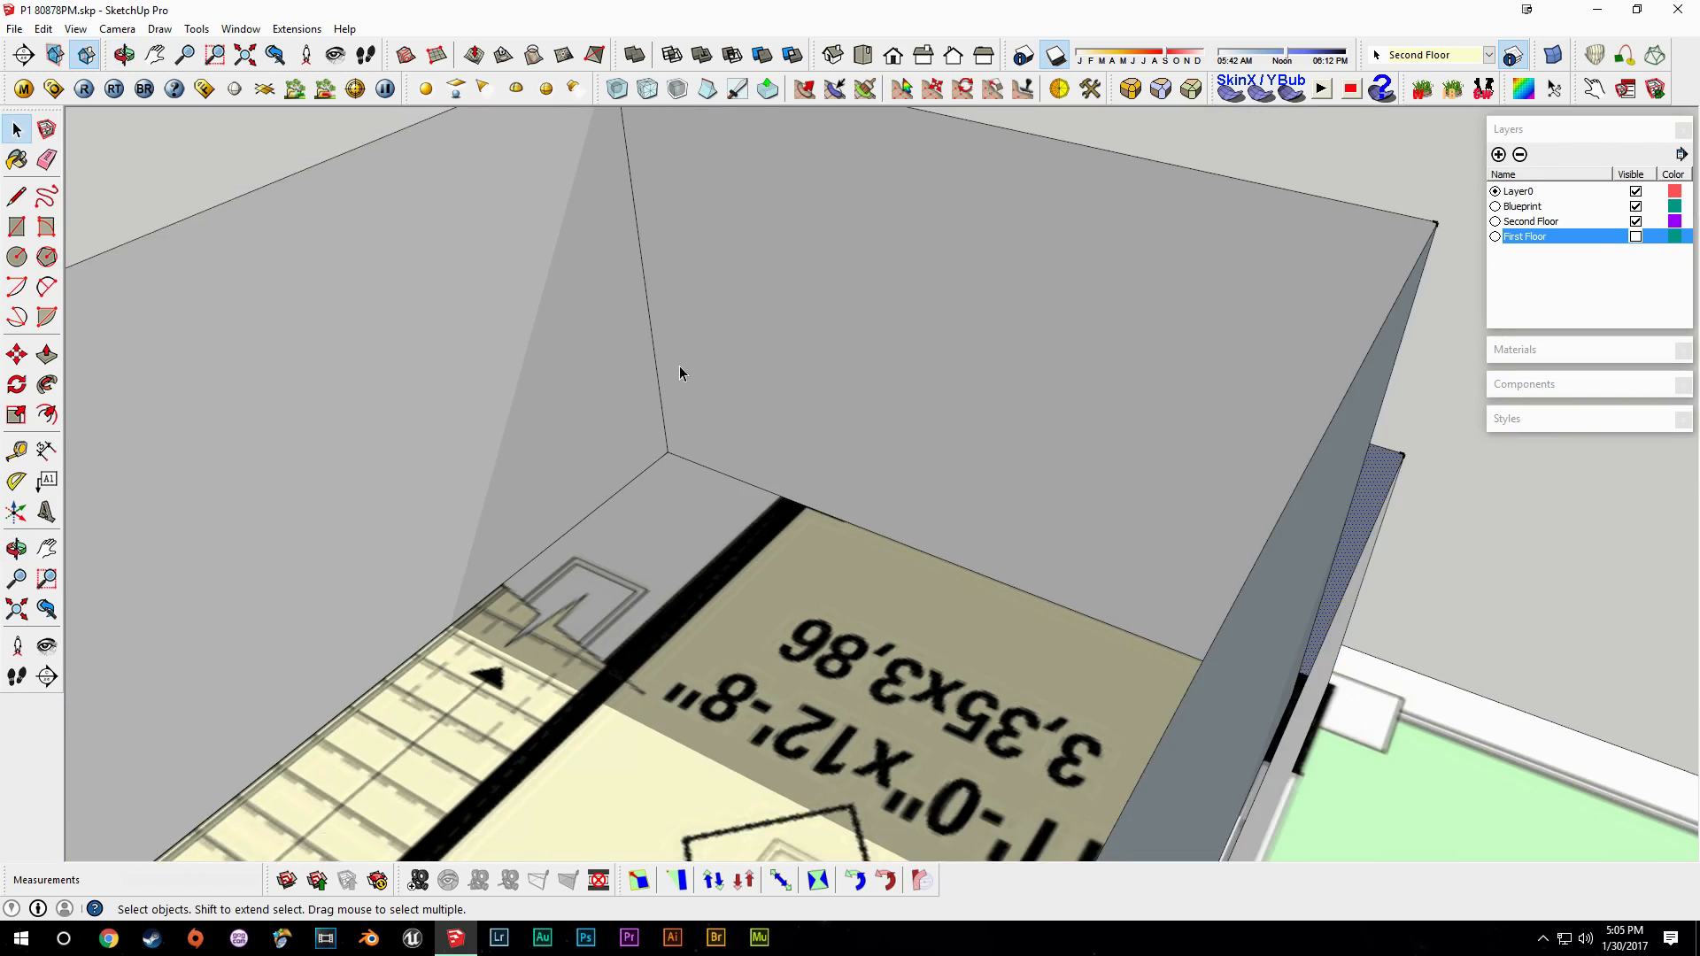
{"action": "middle_click_drag", "start_coordinate": [683, 372], "coordinate": [656, 581]}
{"action": "scroll", "coordinate": [688, 505], "scroll_direction": "down", "scroll_amount": 1}
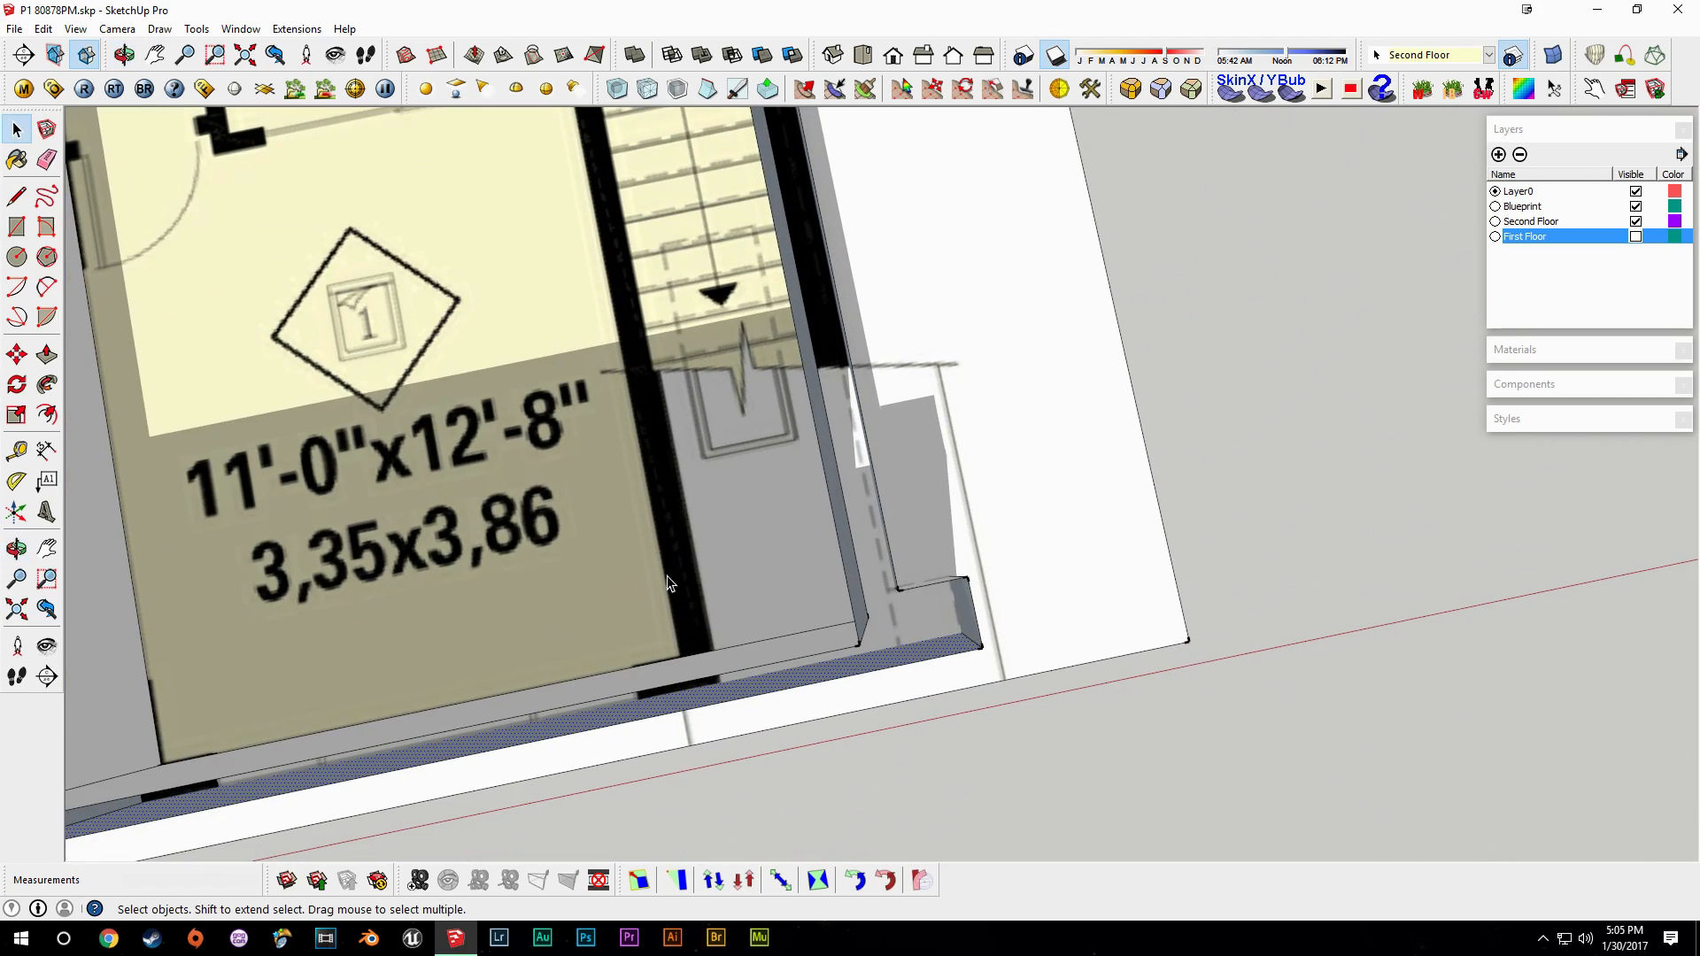
{"action": "middle_click_drag", "start_coordinate": [757, 533], "coordinate": [1045, 384], "text": "shift"}
{"action": "scroll", "coordinate": [944, 528], "scroll_direction": "up", "scroll_amount": 3}
{"action": "scroll", "coordinate": [939, 534], "scroll_direction": "up", "scroll_amount": 3}
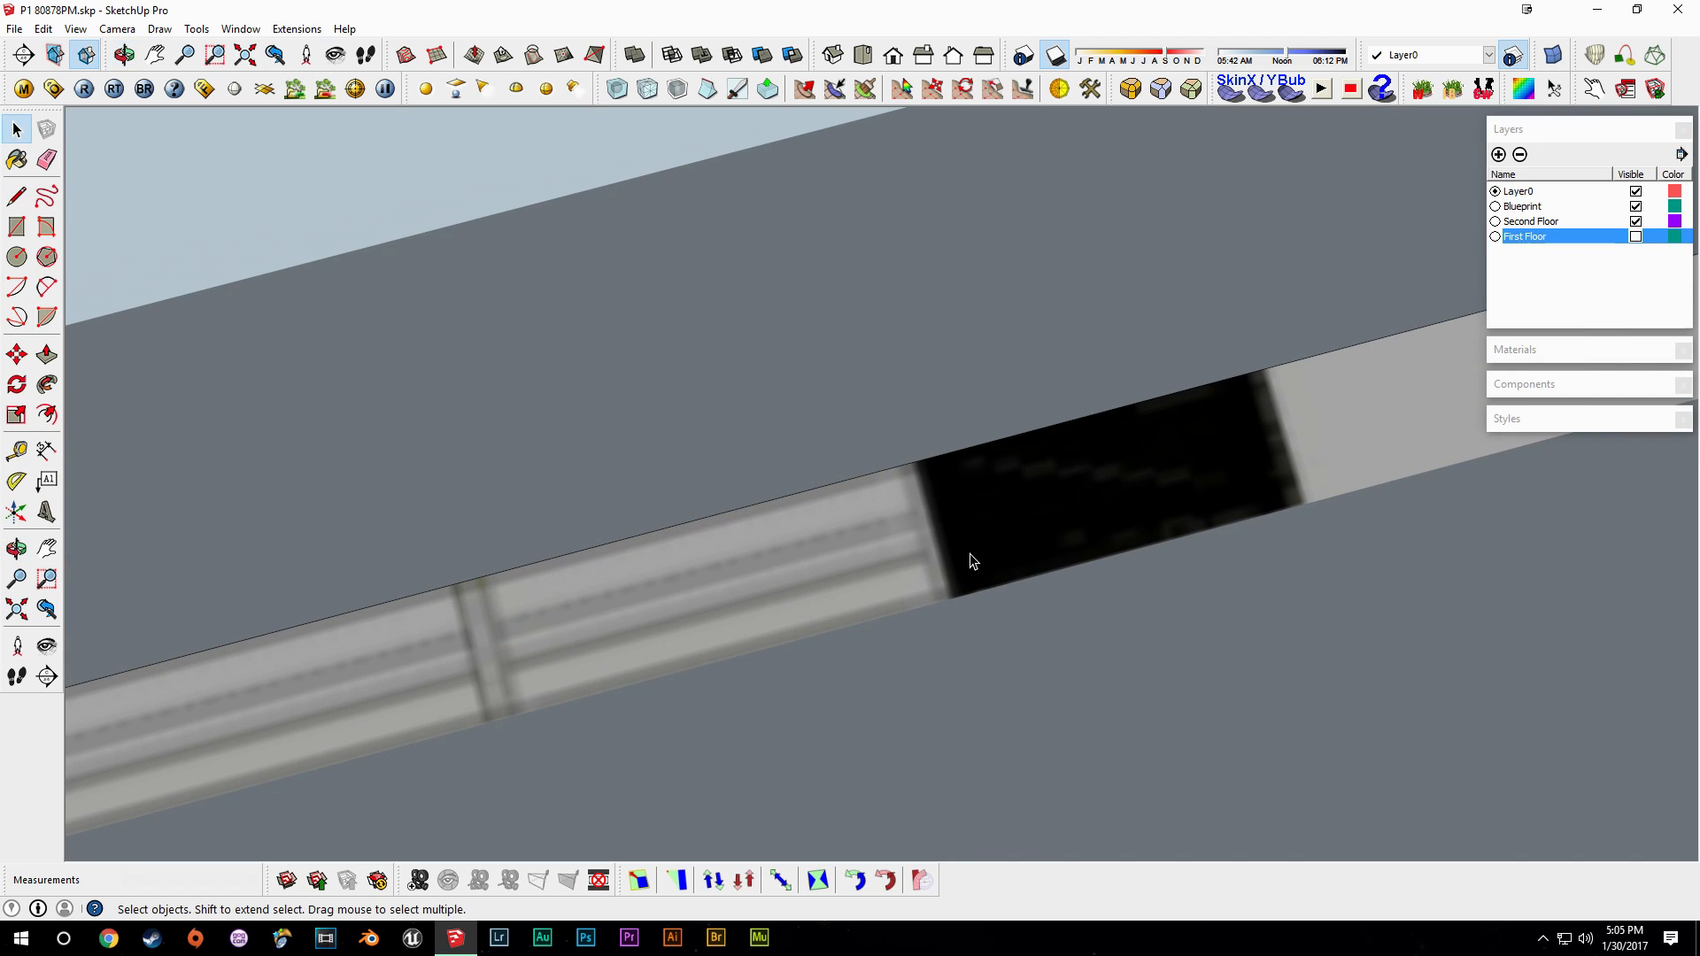
{"action": "key", "text": "l"}
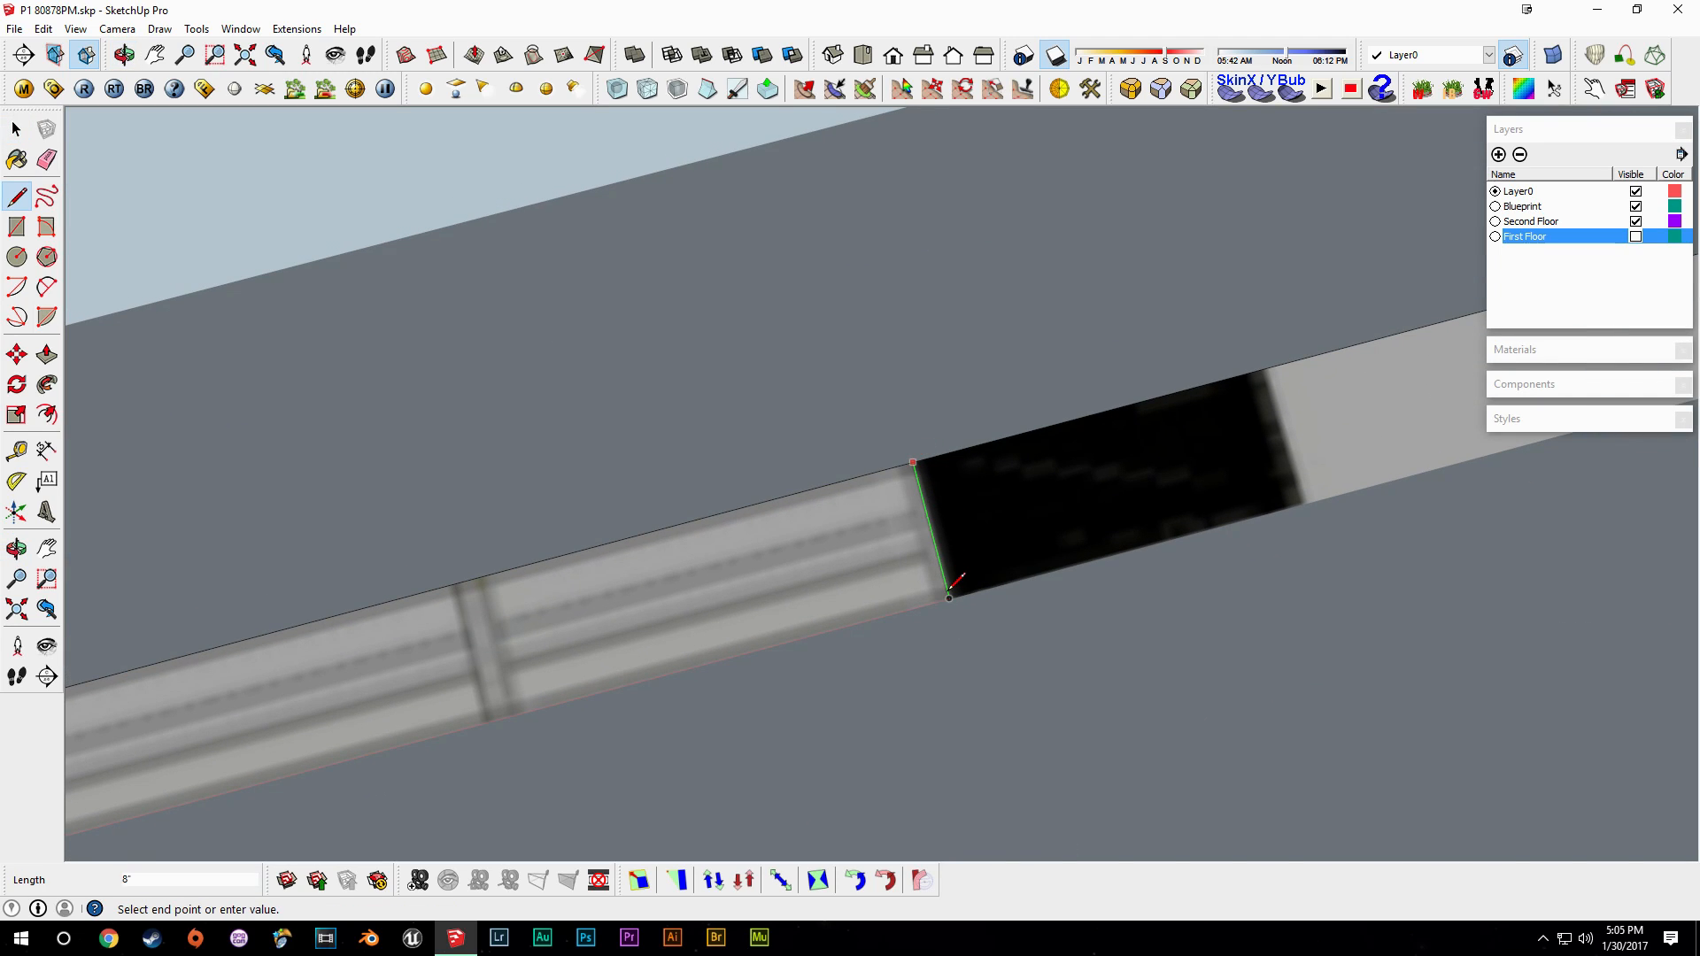
{"action": "key", "text": "space"}
Draw vertical lines up the outer front wall face at both window-side pier edges and erase the face between them.
{"action": "scroll", "coordinate": [903, 486], "scroll_direction": "down", "scroll_amount": 5}
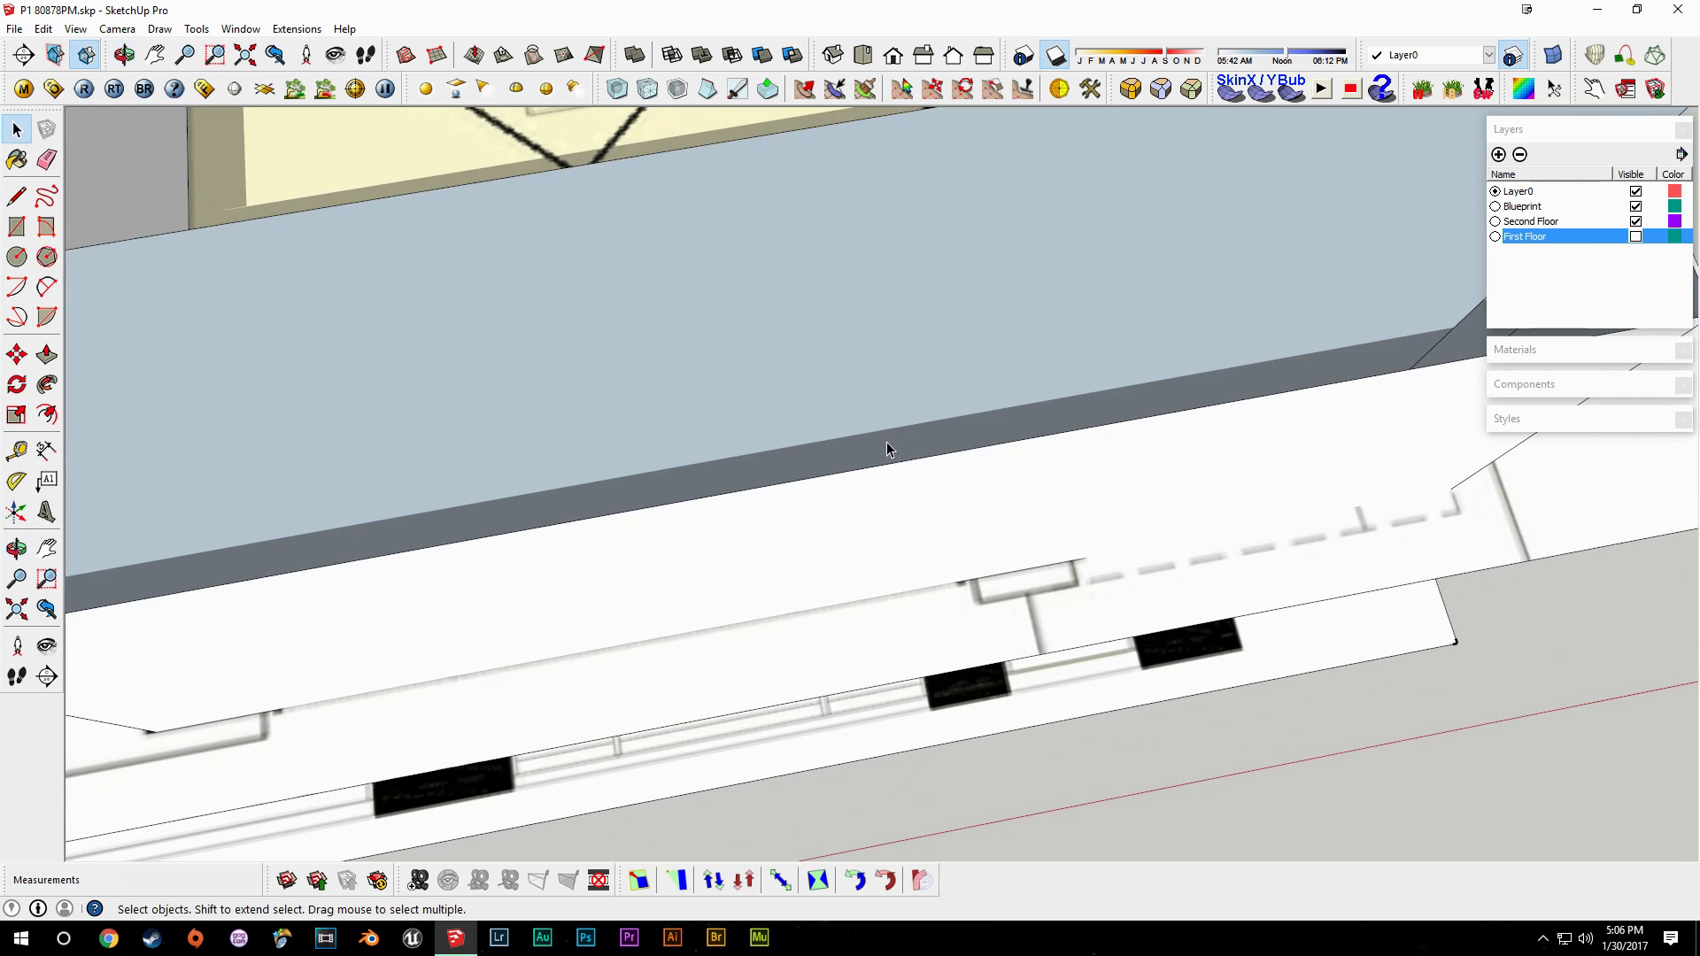
{"action": "middle_click_drag", "start_coordinate": [890, 471], "coordinate": [852, 507]}
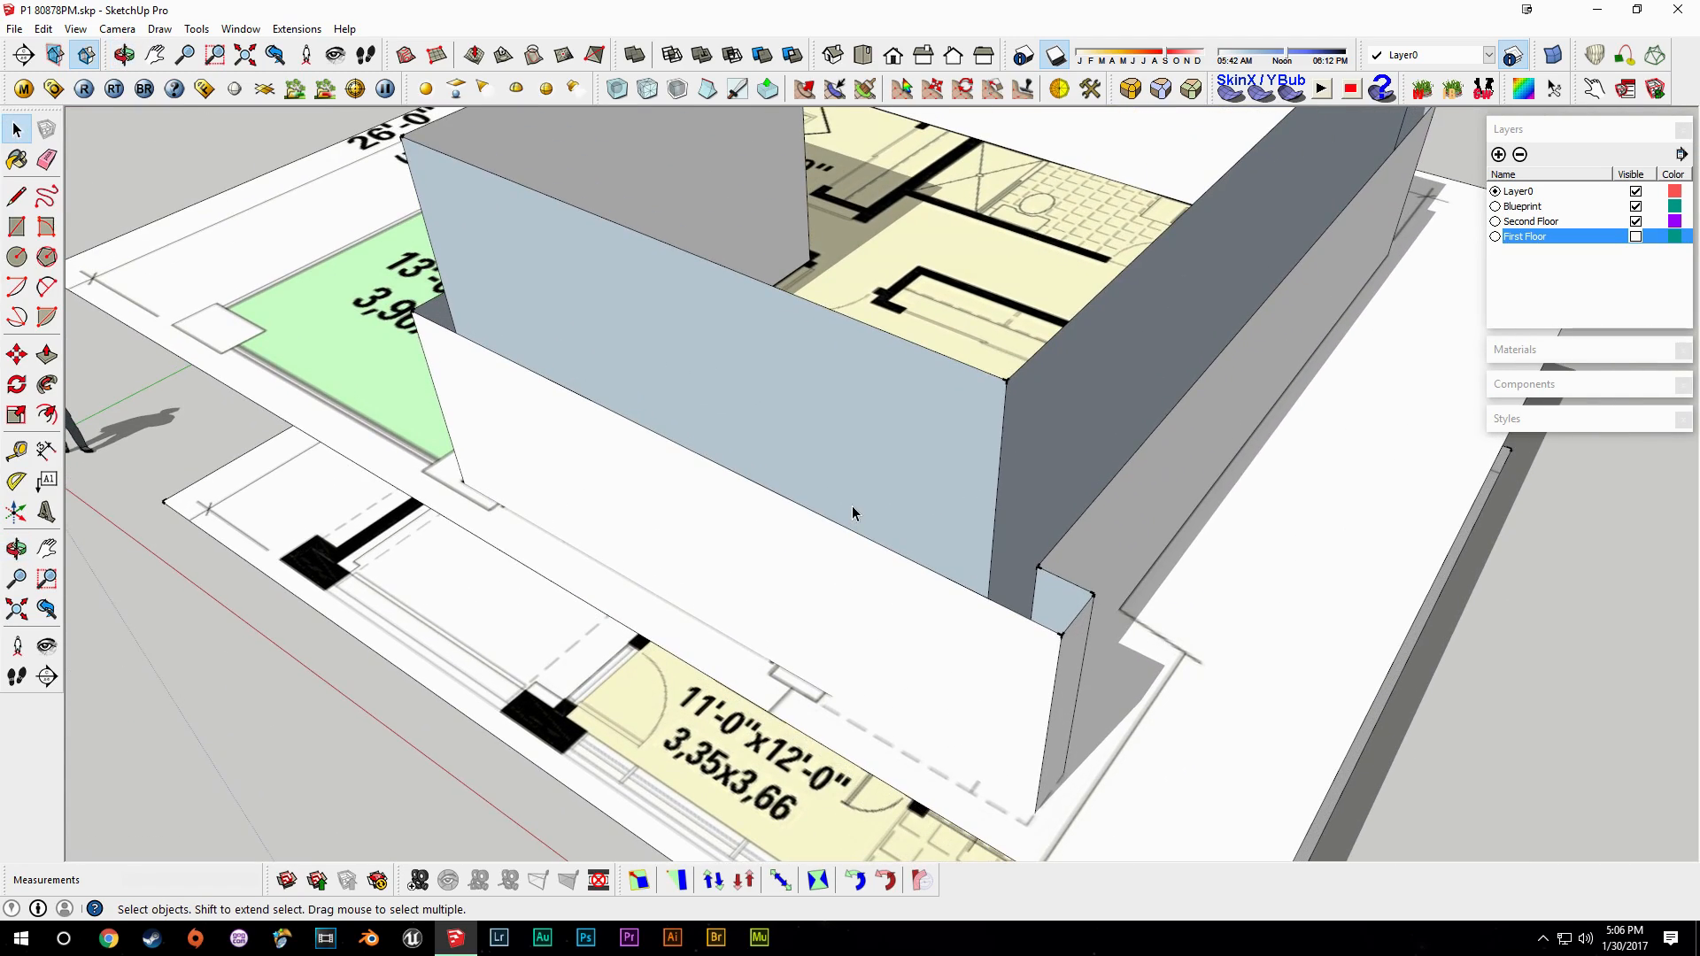
{"action": "middle_click_drag", "start_coordinate": [815, 577], "coordinate": [918, 258]}
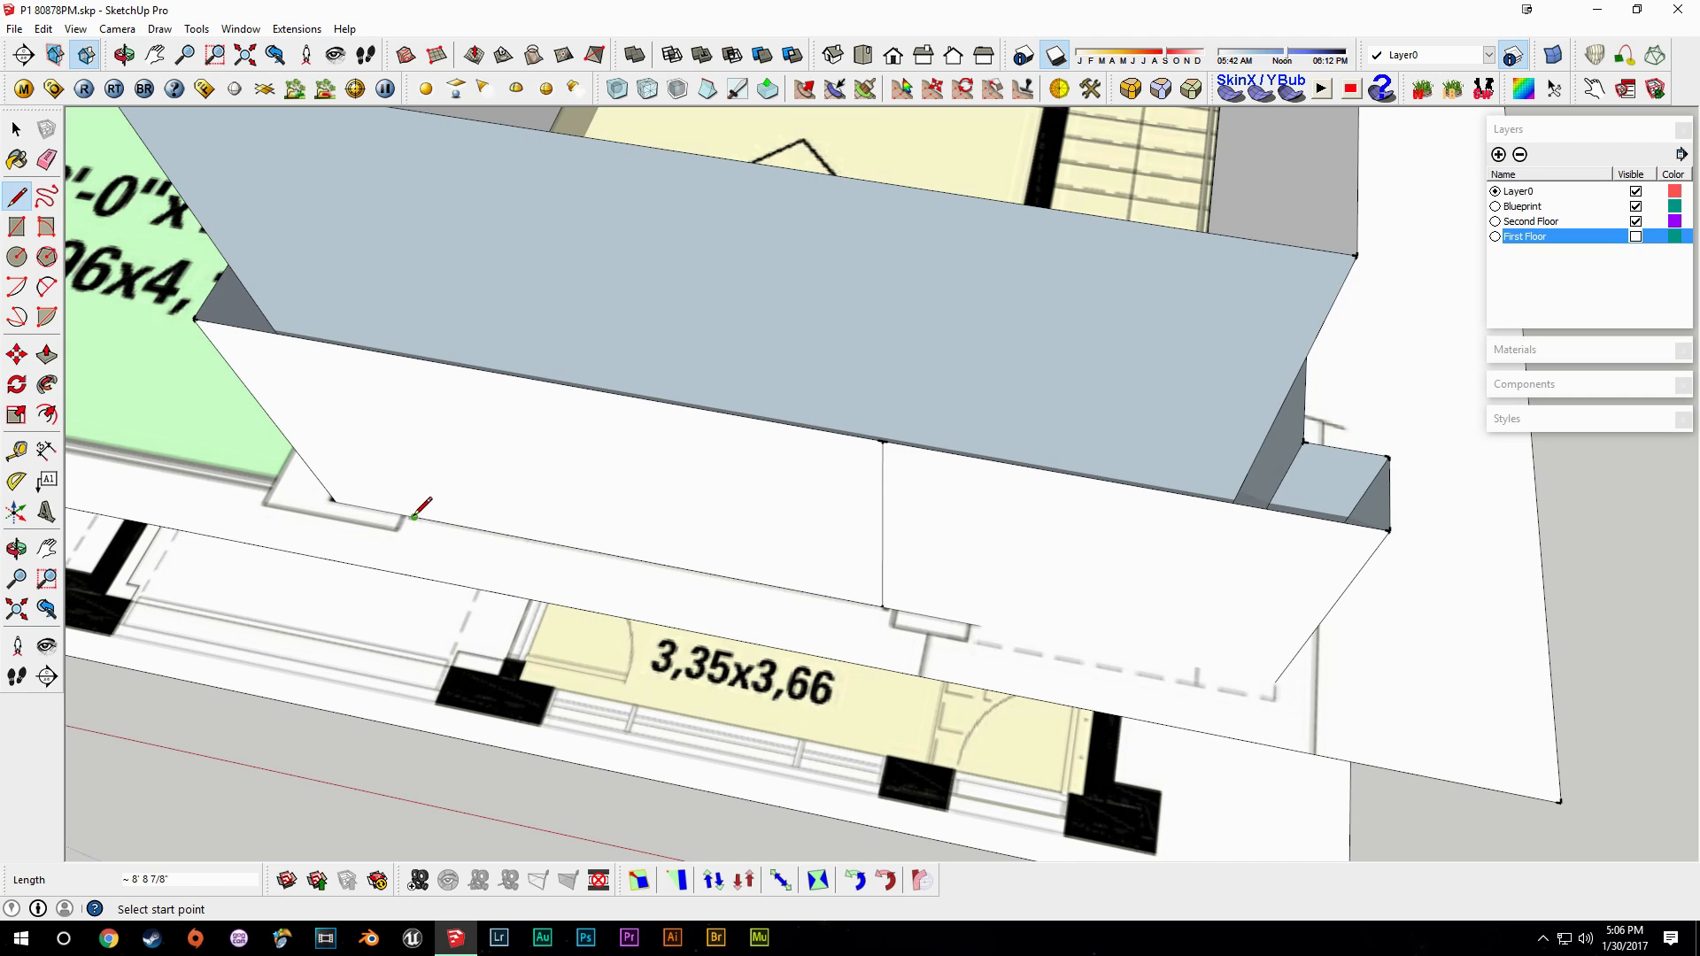
{"action": "key", "text": "space"}
{"action": "key", "text": "e"}
{"action": "left_click", "coordinate": [460, 368]}
Draw vertical lines up the inner front wall face at both window-side pier edges and erase the section between them.
{"action": "scroll", "coordinate": [696, 402], "scroll_direction": "up", "scroll_amount": 2}
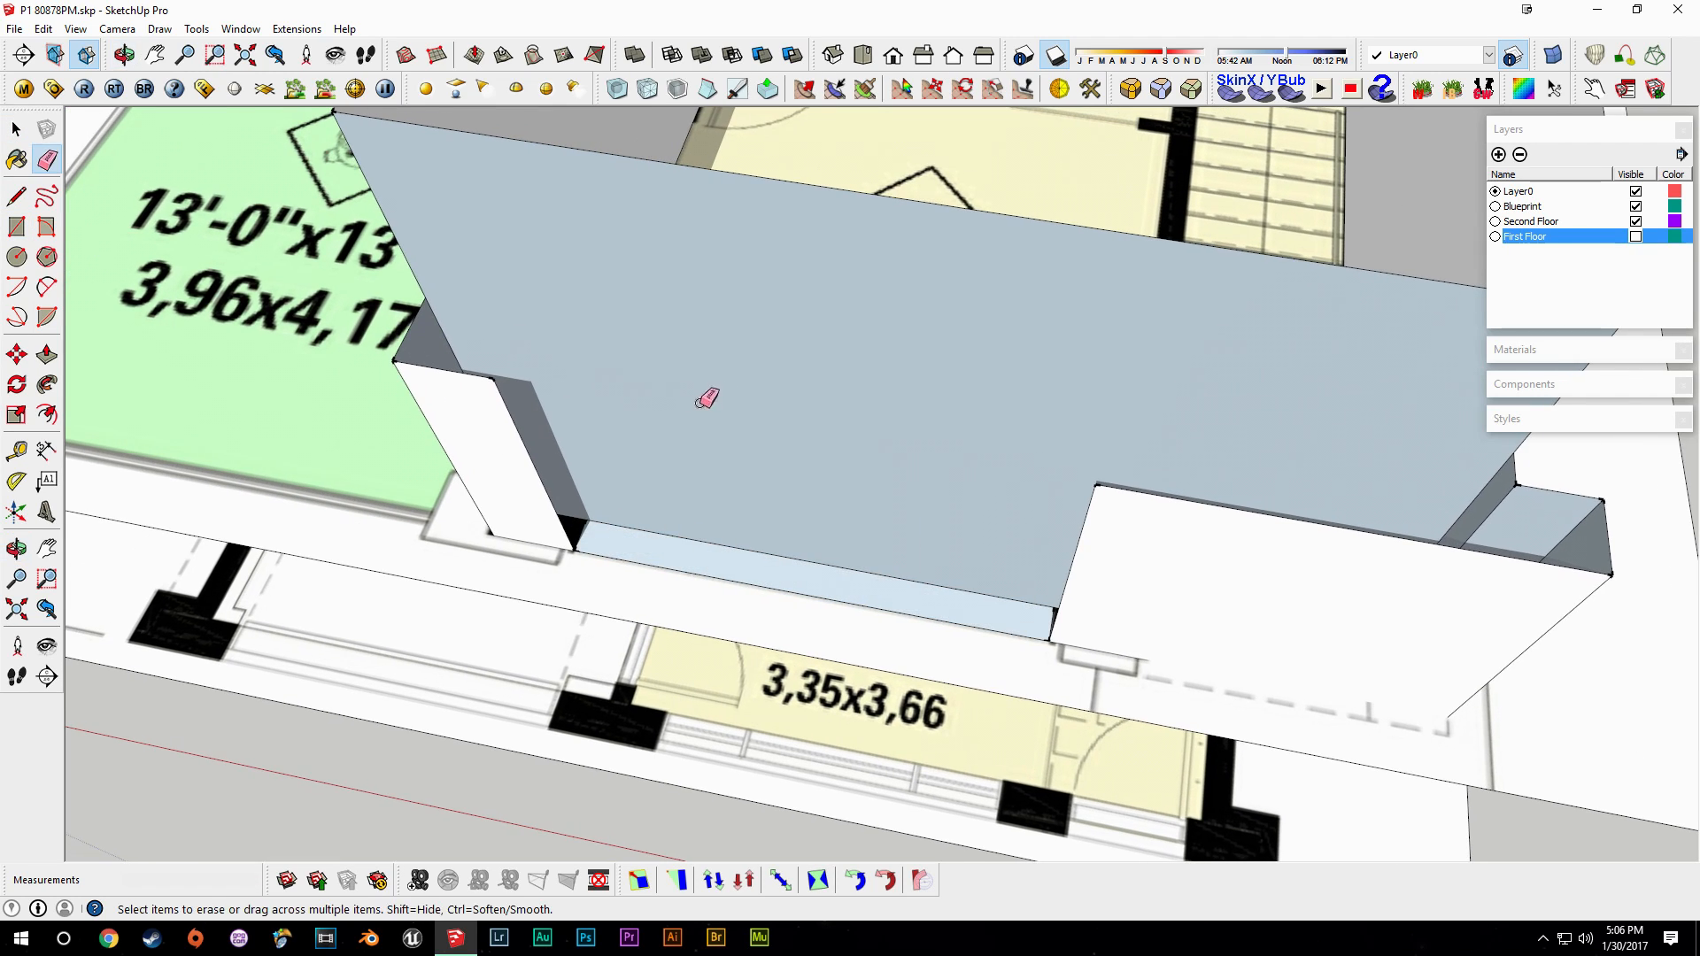
{"action": "key", "text": "l"}
{"action": "left_click", "coordinate": [585, 520]}
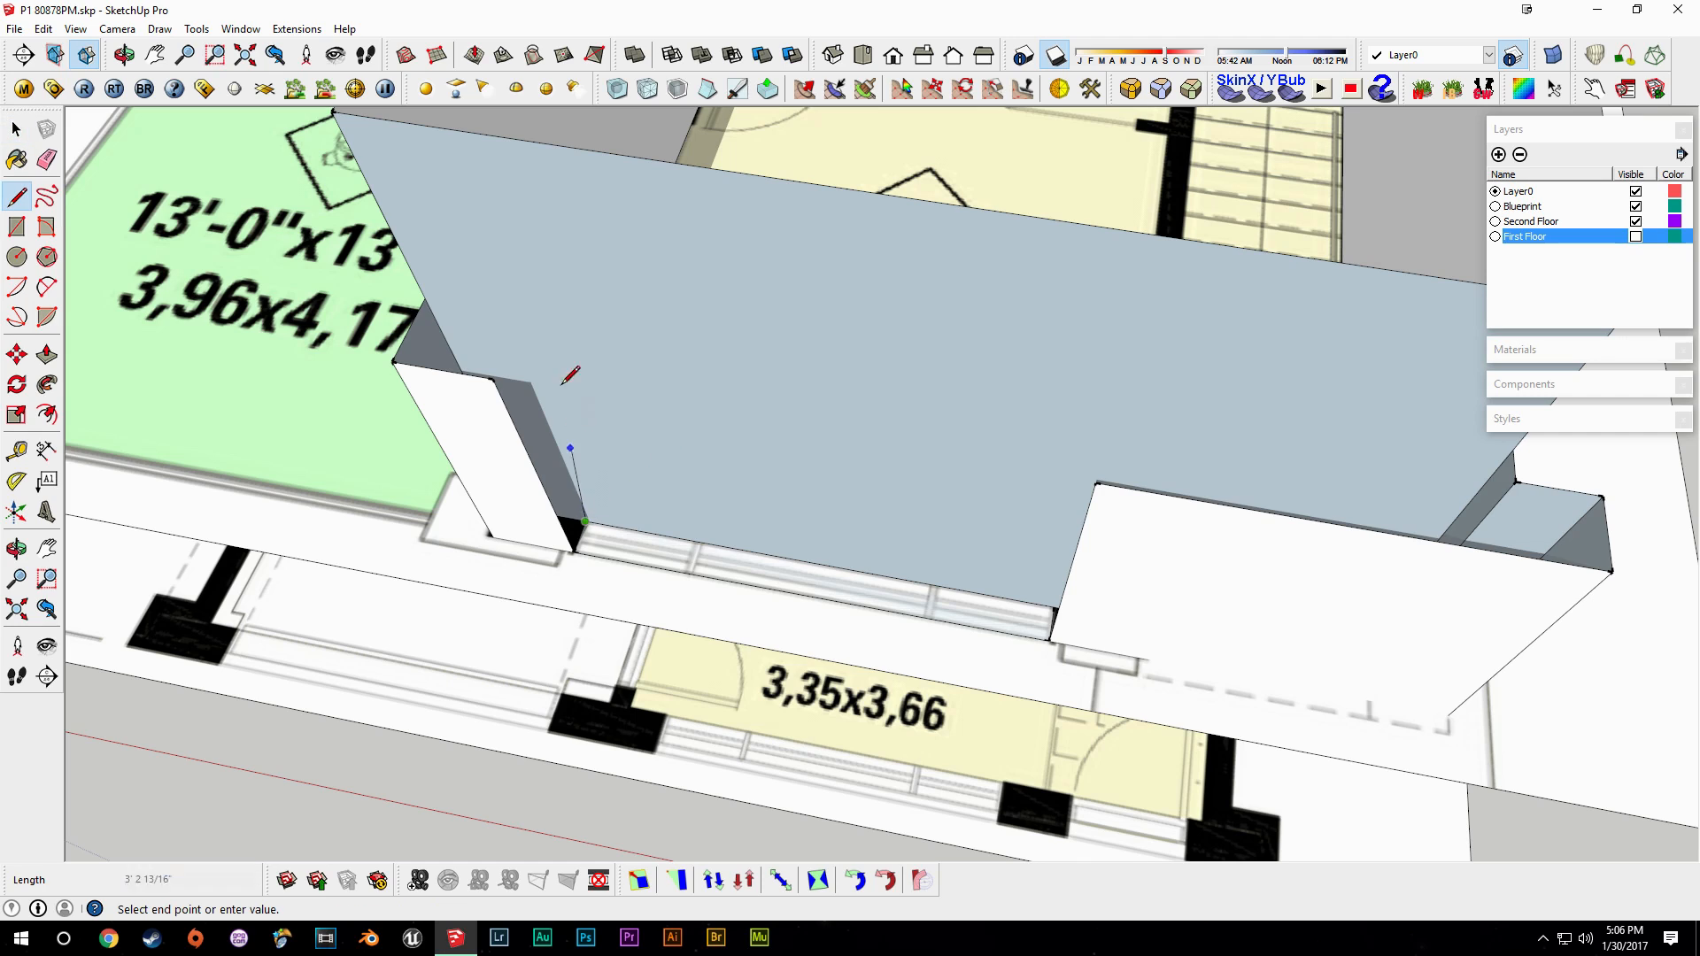
{"action": "left_click", "coordinate": [423, 124]}
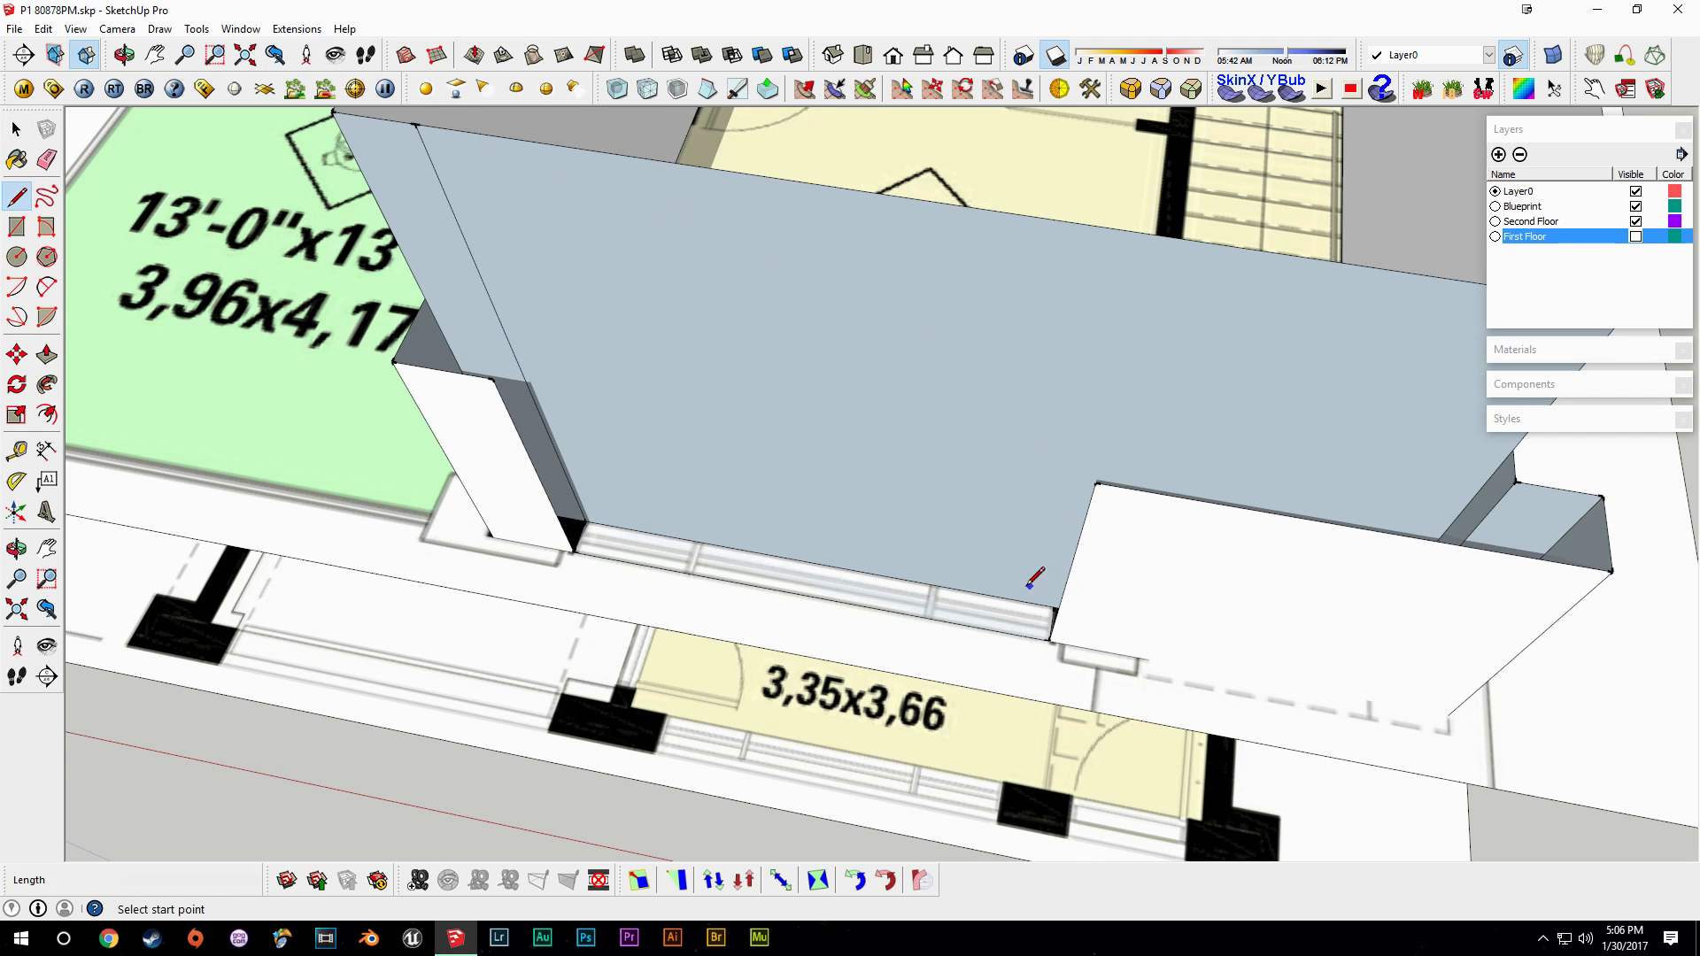
{"action": "middle_click_drag", "start_coordinate": [1024, 576], "coordinate": [1056, 574]}
{"action": "left_click", "coordinate": [1055, 574]}
{"action": "left_click", "coordinate": [1157, 177]}
{"action": "key", "text": "e"}
{"action": "left_click", "coordinate": [996, 181]}
Draw a line across the terrace-side bedroom wall strip at the door-side edge of the front corner's black pier.
{"action": "scroll", "coordinate": [963, 193], "scroll_direction": "down", "scroll_amount": 3}
{"action": "mouse_move", "coordinate": [1310, 274]}
{"action": "middle_mouse_down"}
{"action": "mouse_move", "coordinate": [1005, 428]}
{"action": "mouse_move", "coordinate": [950, 649]}
{"action": "mouse_move", "coordinate": [931, 507]}
{"action": "mouse_move", "coordinate": [843, 483]}
{"action": "middle_mouse_up"}
{"action": "key", "text": "l"}
{"action": "scroll", "coordinate": [850, 487], "scroll_direction": "up", "scroll_amount": 3}
{"action": "scroll", "coordinate": [858, 529], "scroll_direction": "up", "scroll_amount": 4}
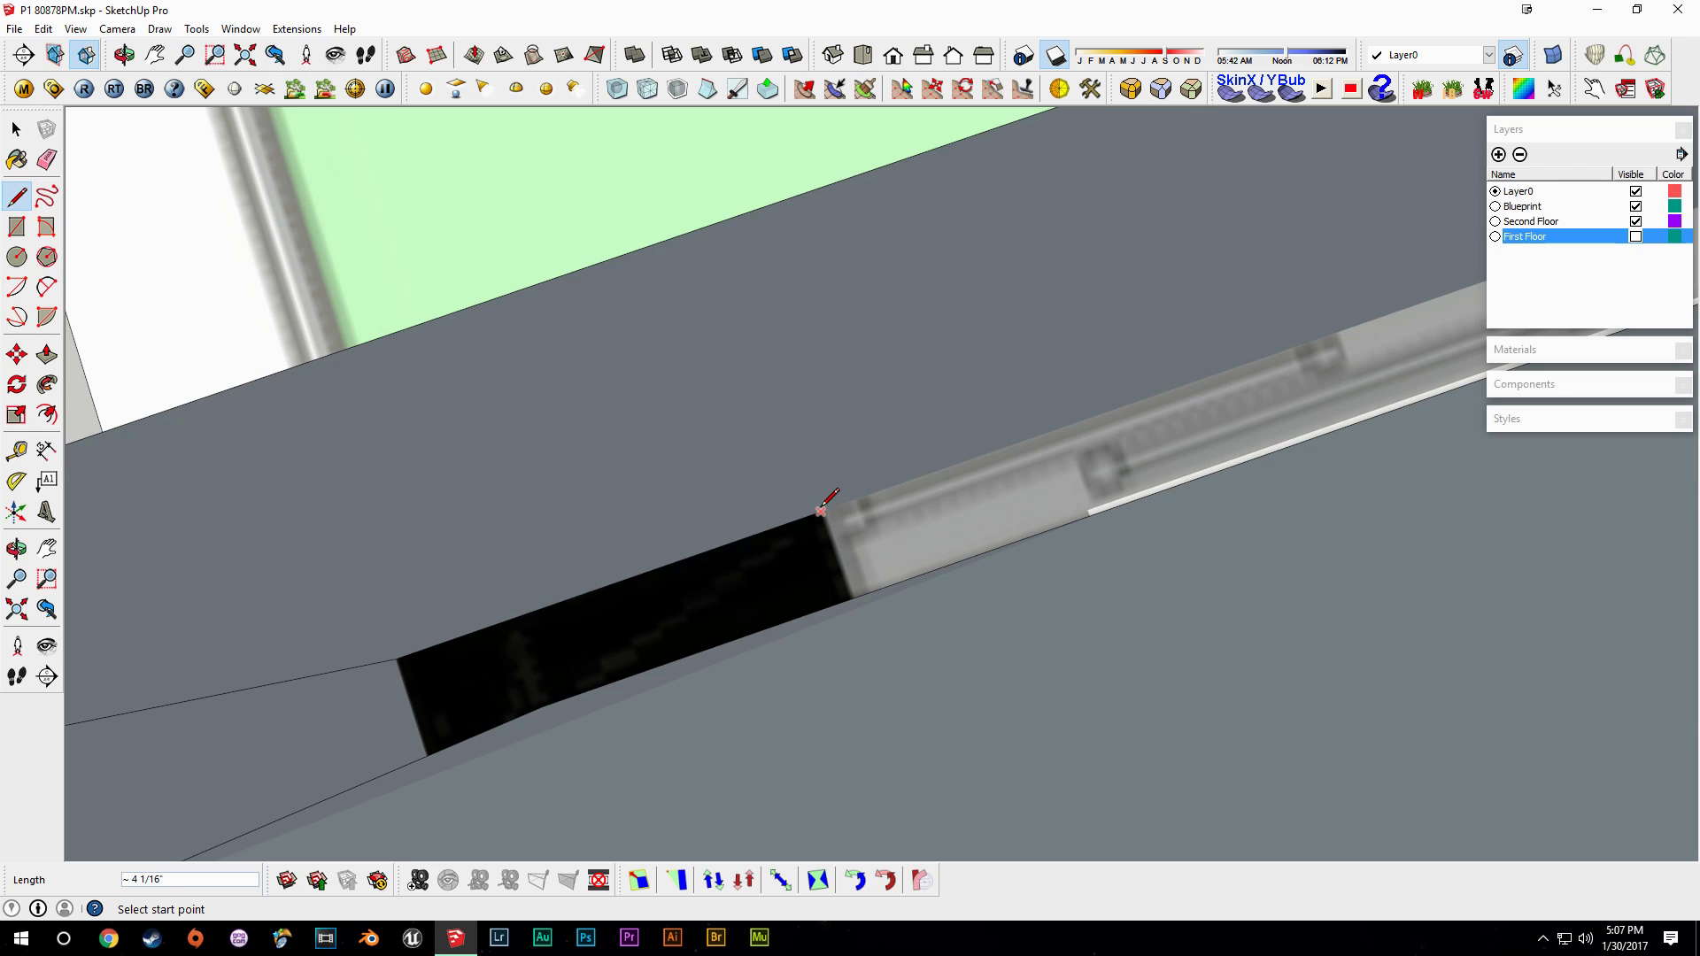
{"action": "left_click", "coordinate": [851, 599]}
{"action": "key", "text": "space"}
Draw a line across the same terrace-side wall strip at the door-side edge of the black pier farthest from the front.
{"action": "scroll", "coordinate": [982, 544], "scroll_direction": "down", "scroll_amount": 5}
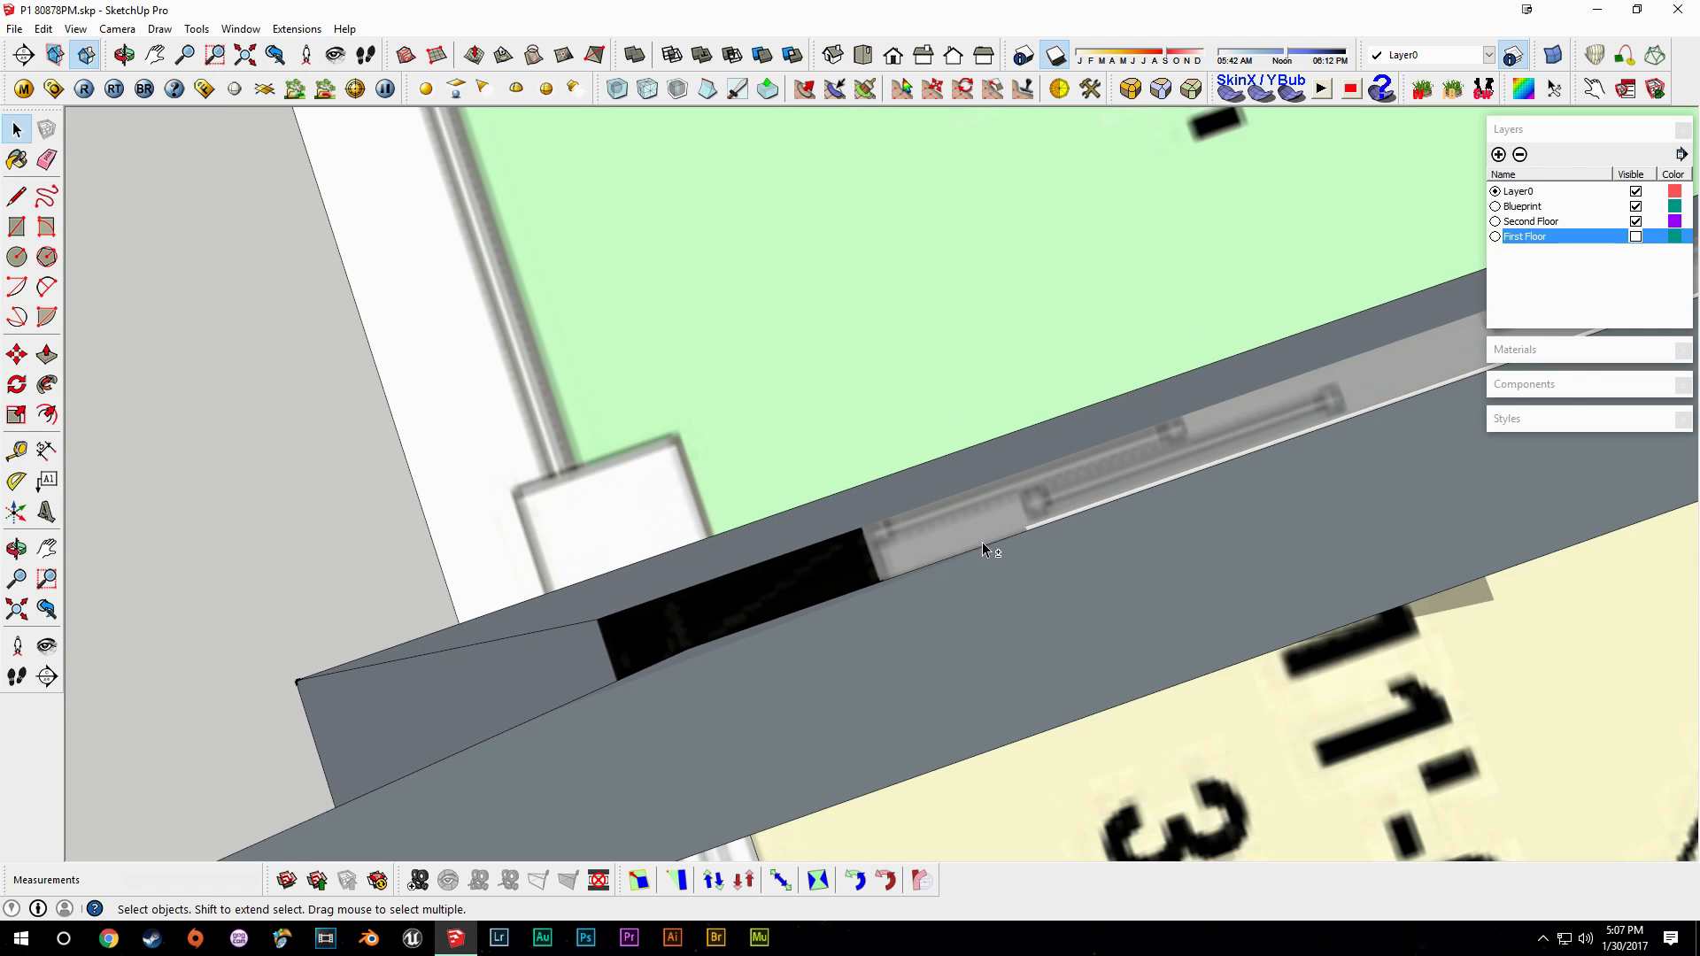
{"action": "scroll", "coordinate": [1006, 388], "scroll_direction": "up", "scroll_amount": 5}
{"action": "scroll", "coordinate": [1007, 387], "scroll_direction": "down", "scroll_amount": 2}
{"action": "middle_click_drag", "start_coordinate": [1006, 388], "coordinate": [710, 672], "text": "shift"}
{"action": "scroll", "coordinate": [853, 530], "scroll_direction": "up", "scroll_amount": 6}
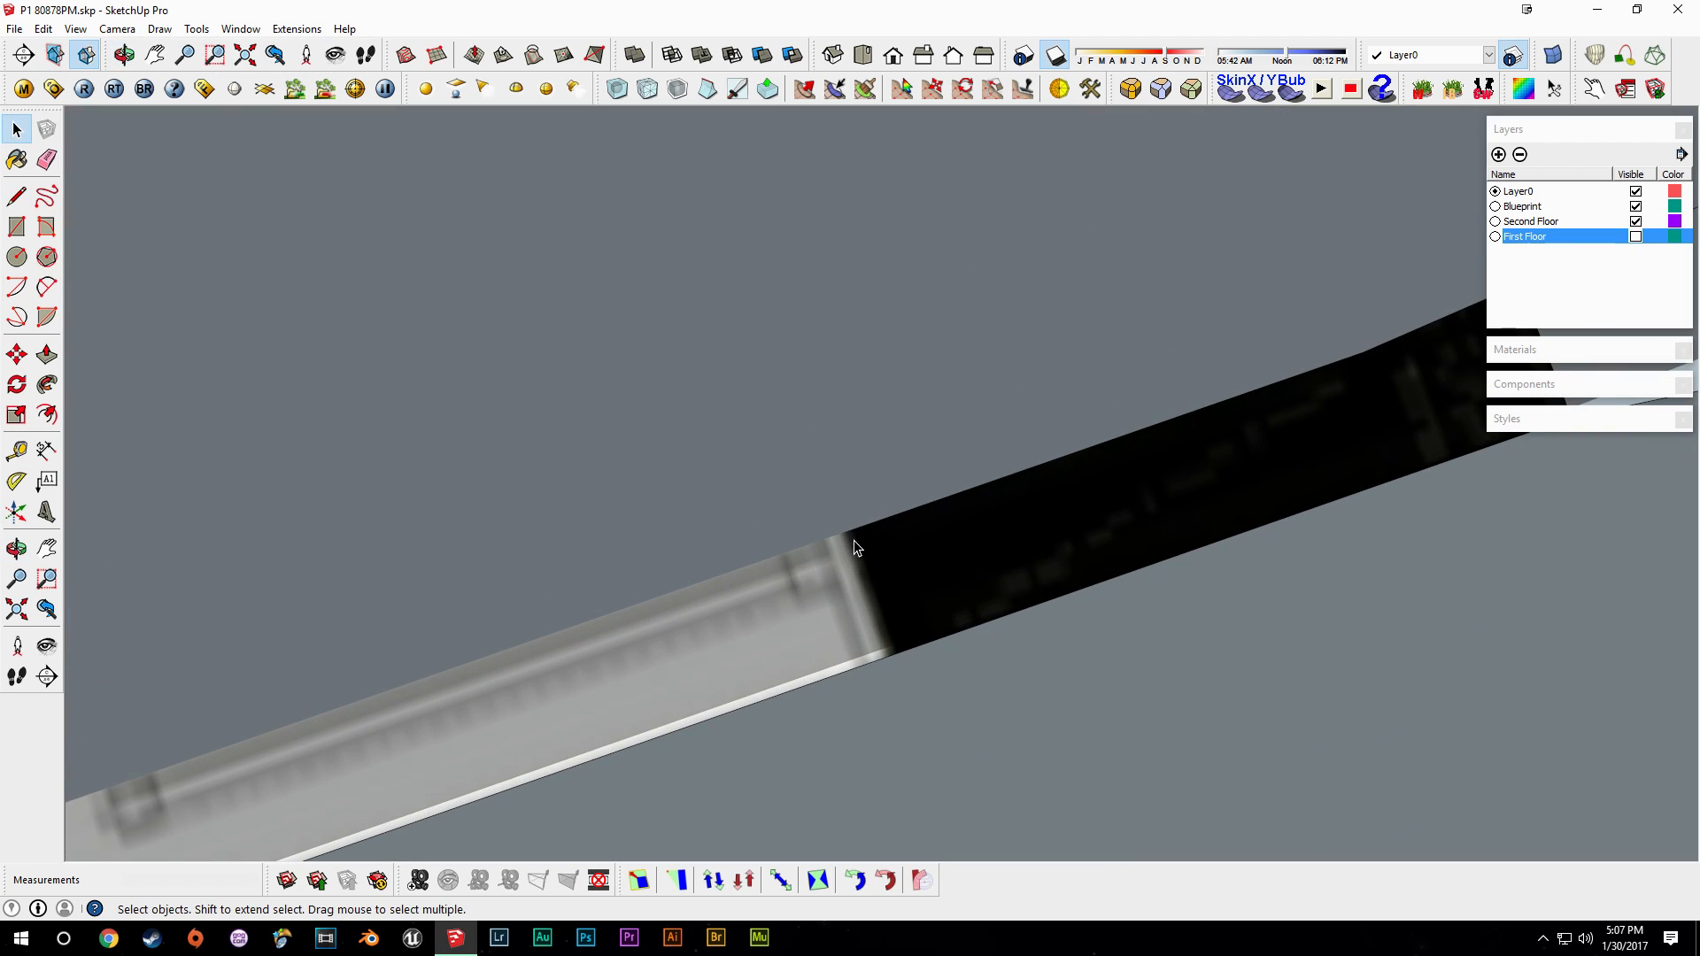
{"action": "key", "text": "l"}
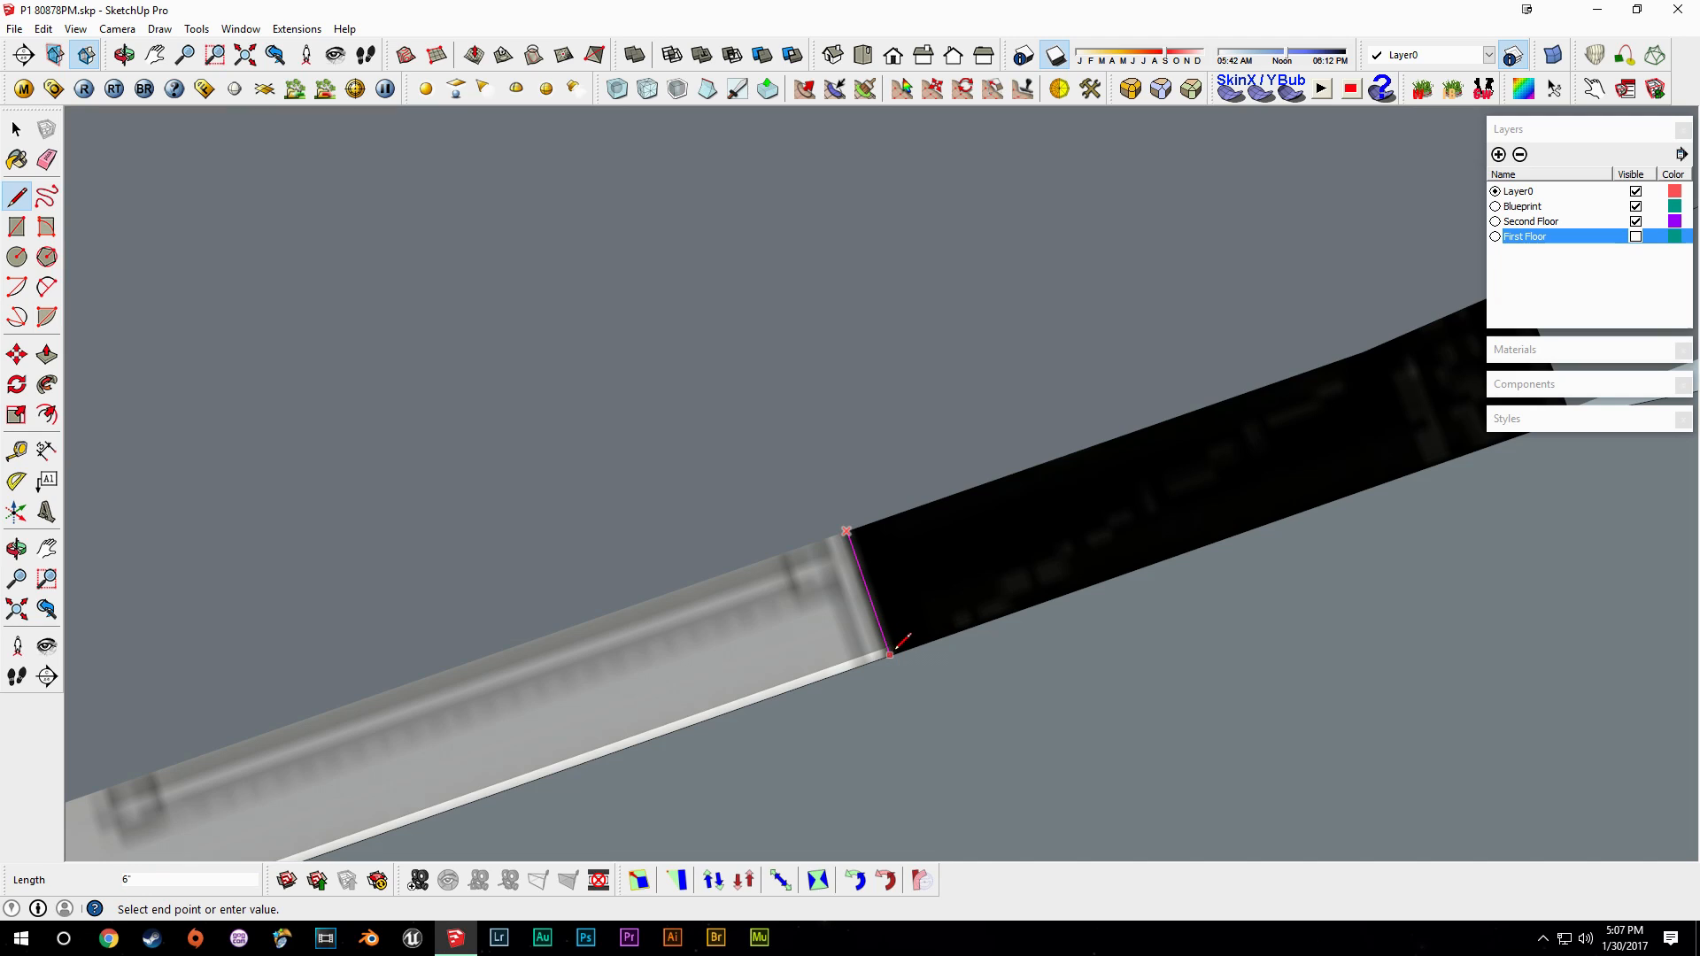
{"action": "left_click", "coordinate": [890, 654]}
{"action": "key", "text": "space"}
Draw vertical lines up the outer terrace-side face of the 11'-0"x12'-8" bedroom wall at both pier edges and erase the section between them.
{"action": "scroll", "coordinate": [854, 536], "scroll_direction": "down", "scroll_amount": 3}
{"action": "key", "text": "l"}
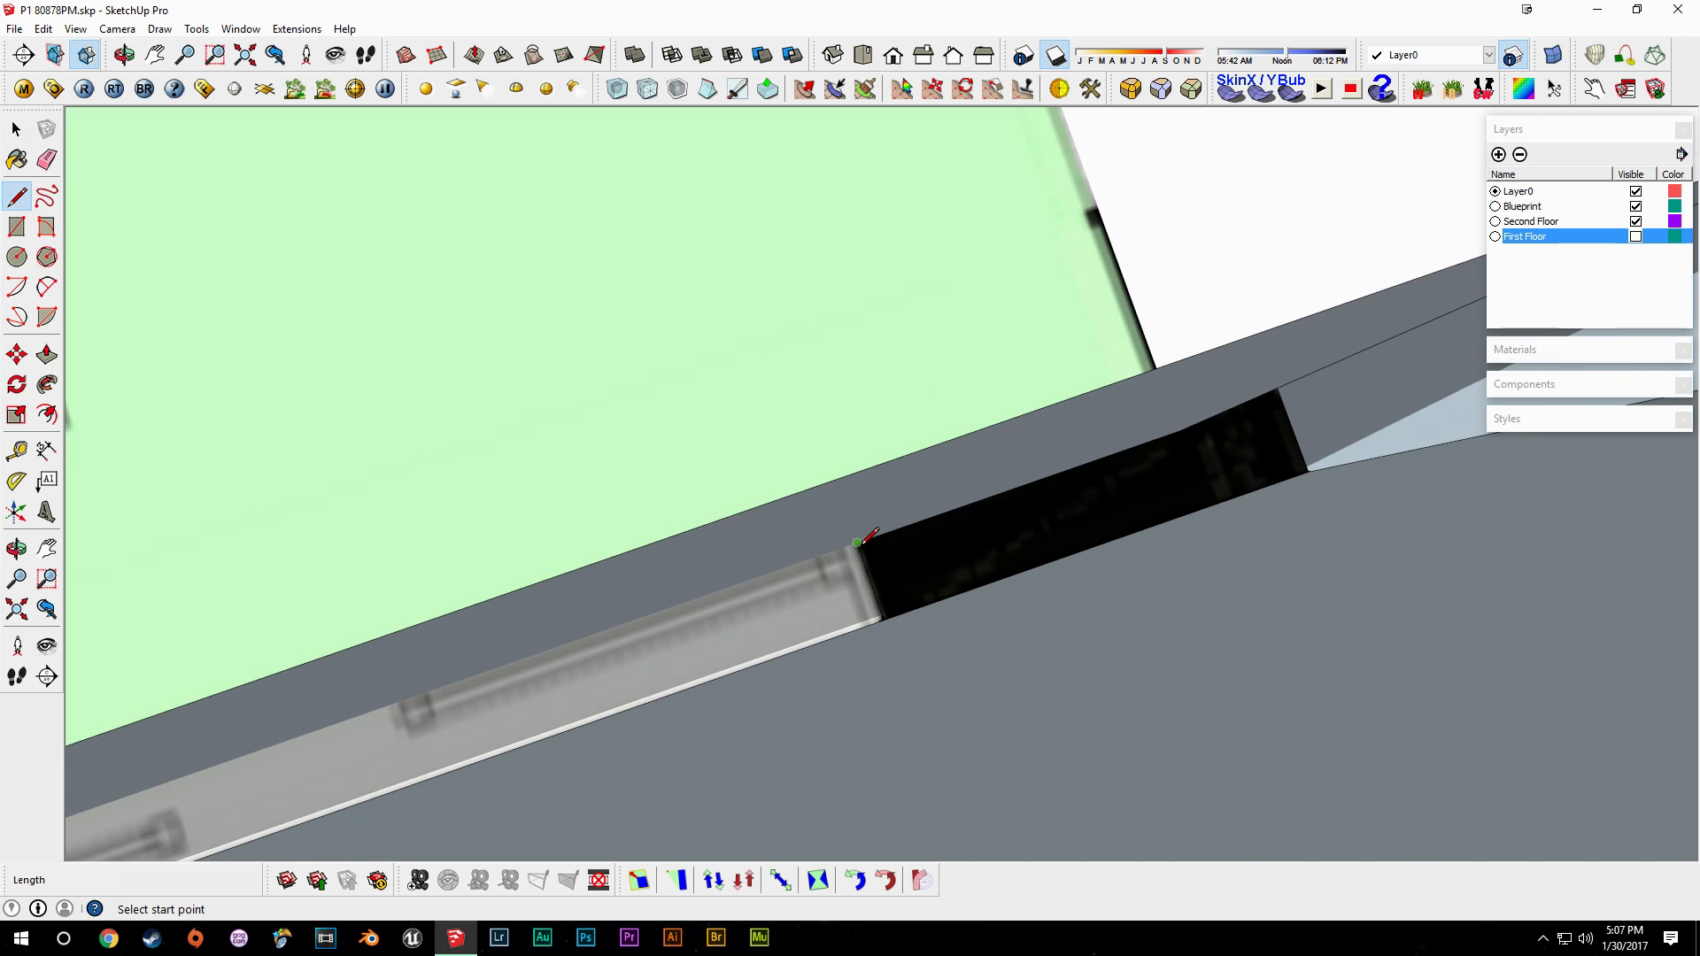
{"action": "middle_click_drag", "start_coordinate": [819, 549], "coordinate": [861, 566]}
{"action": "scroll", "coordinate": [862, 566], "scroll_direction": "down", "scroll_amount": 4}
{"action": "left_click", "coordinate": [1244, 625]}
{"action": "left_click", "coordinate": [903, 486]}
{"action": "key", "text": "space"}
{"action": "key", "text": "e"}
{"action": "left_click_drag", "start_coordinate": [930, 280], "coordinate": [1169, 470]}
{"action": "mouse_move", "coordinate": [1169, 470]}
{"action": "middle_mouse_down"}
{"action": "mouse_move", "coordinate": [967, 536]}
{"action": "mouse_move", "coordinate": [916, 430]}
{"action": "middle_mouse_up"}
{"action": "key", "text": "space"}
Draw vertical lines up the inner face of that terrace-side wall at both door-opening edges and erase the face between them.
{"action": "key", "text": "l"}
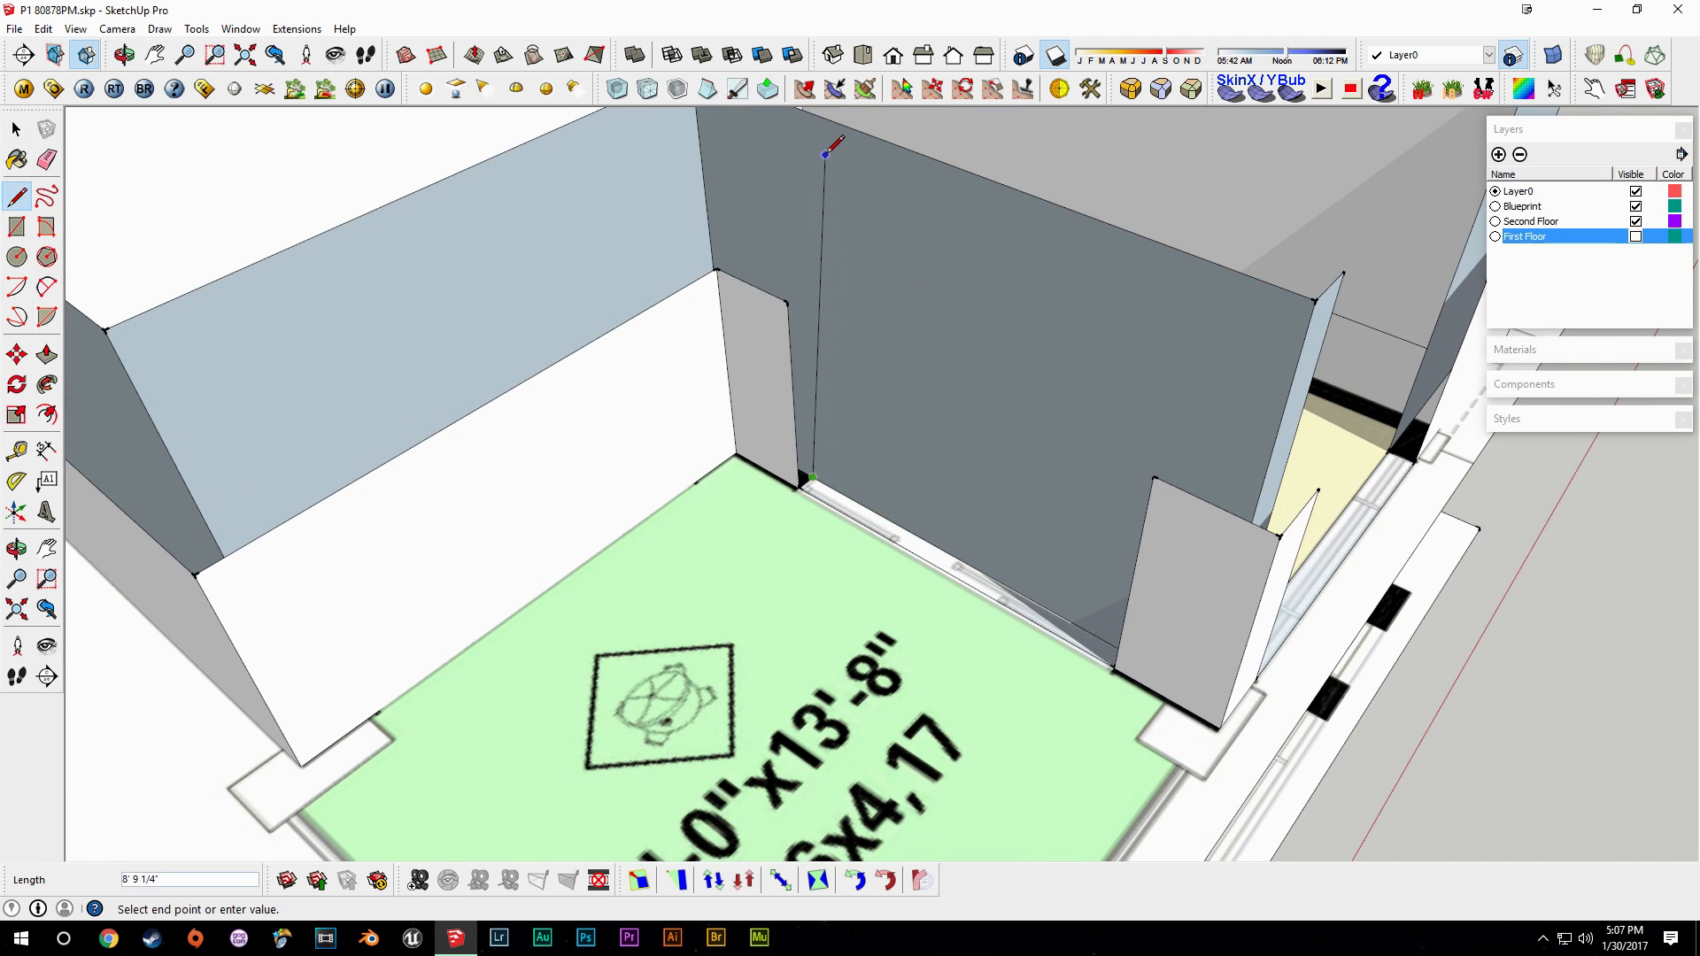
{"action": "scroll", "coordinate": [832, 143], "scroll_direction": "down", "scroll_amount": 2}
{"action": "middle_click_drag", "start_coordinate": [949, 424], "coordinate": [1100, 300]}
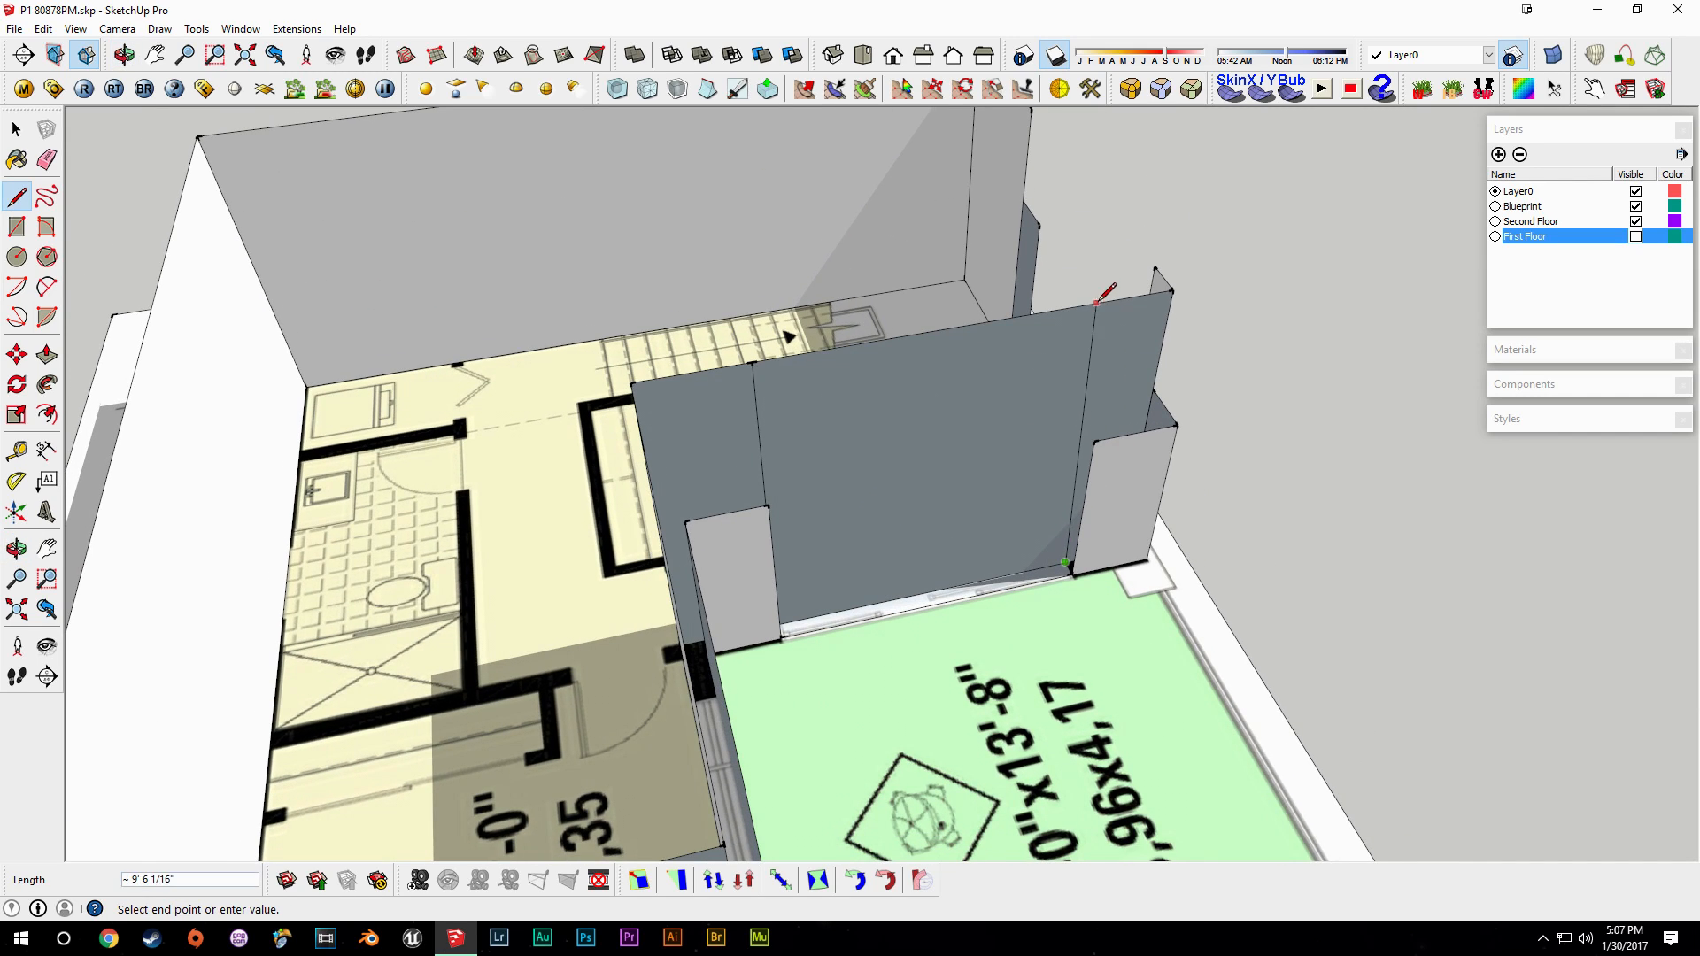
{"action": "left_click", "coordinate": [1107, 299]}
{"action": "key", "text": "e"}
{"action": "left_click", "coordinate": [1098, 456]}
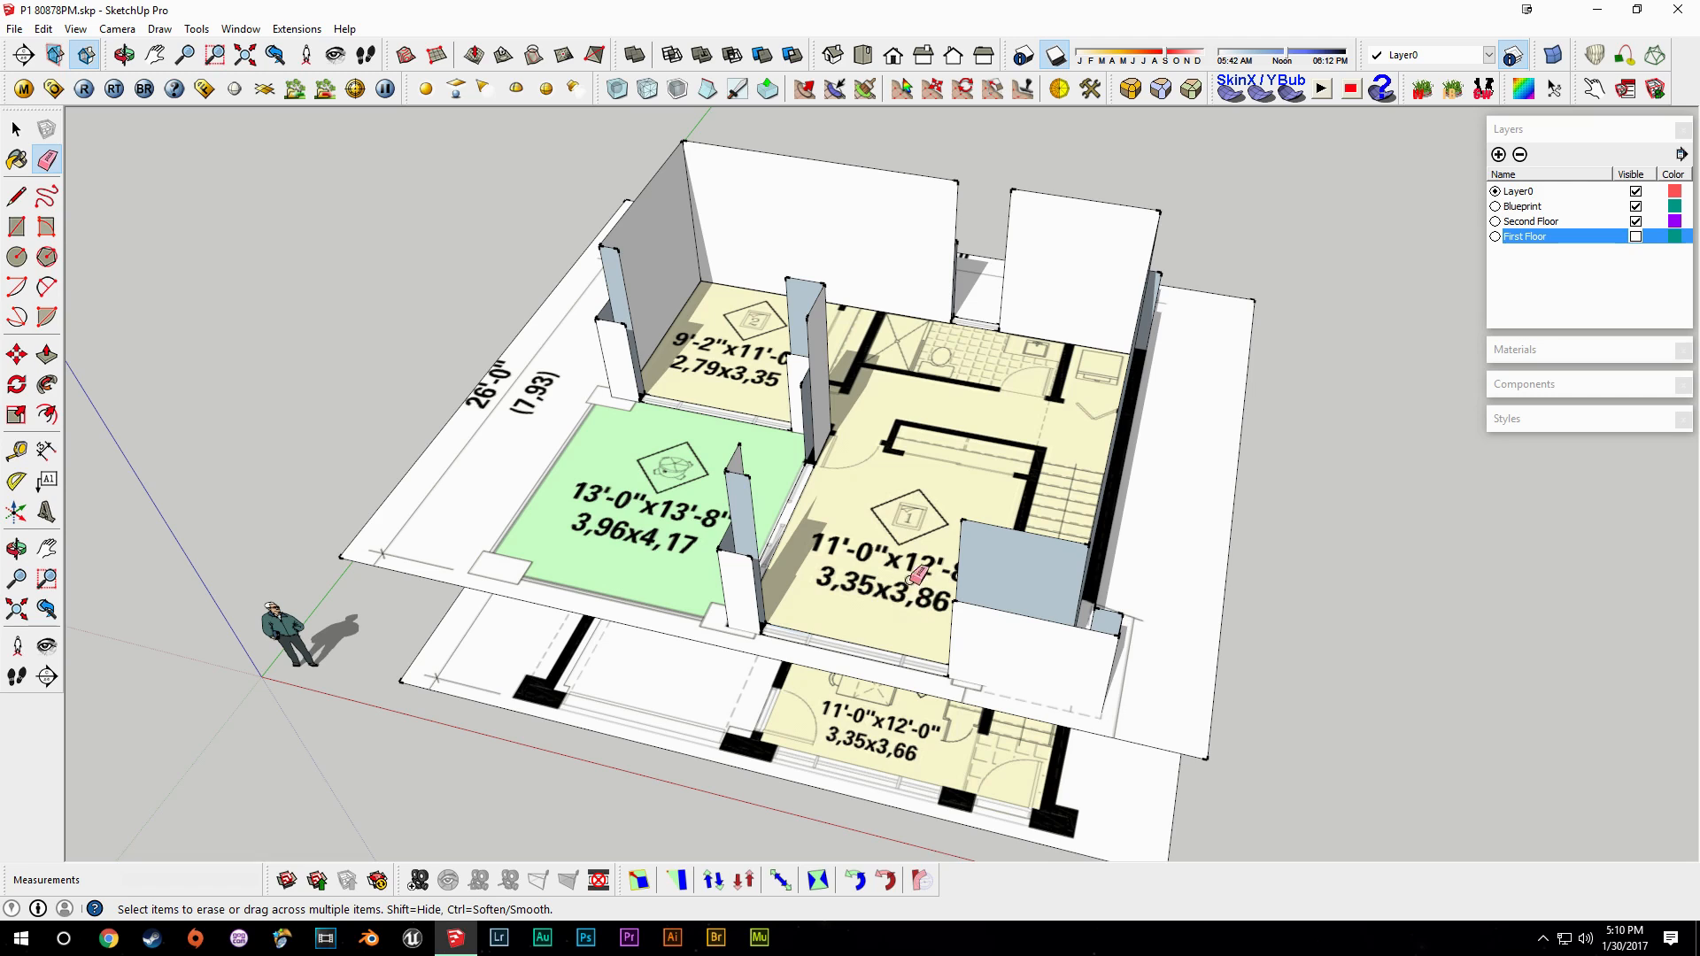
Select the top edges of all the lower outer wall and pillar faces around the second floor.
{"action": "middle_click_drag", "start_coordinate": [918, 575], "coordinate": [941, 625]}
{"action": "mouse_move", "coordinate": [917, 569]}
{"action": "middle_mouse_down"}
{"action": "mouse_move", "coordinate": [981, 615]}
{"action": "mouse_move", "coordinate": [929, 613]}
{"action": "mouse_move", "coordinate": [883, 574]}
{"action": "middle_mouse_up"}
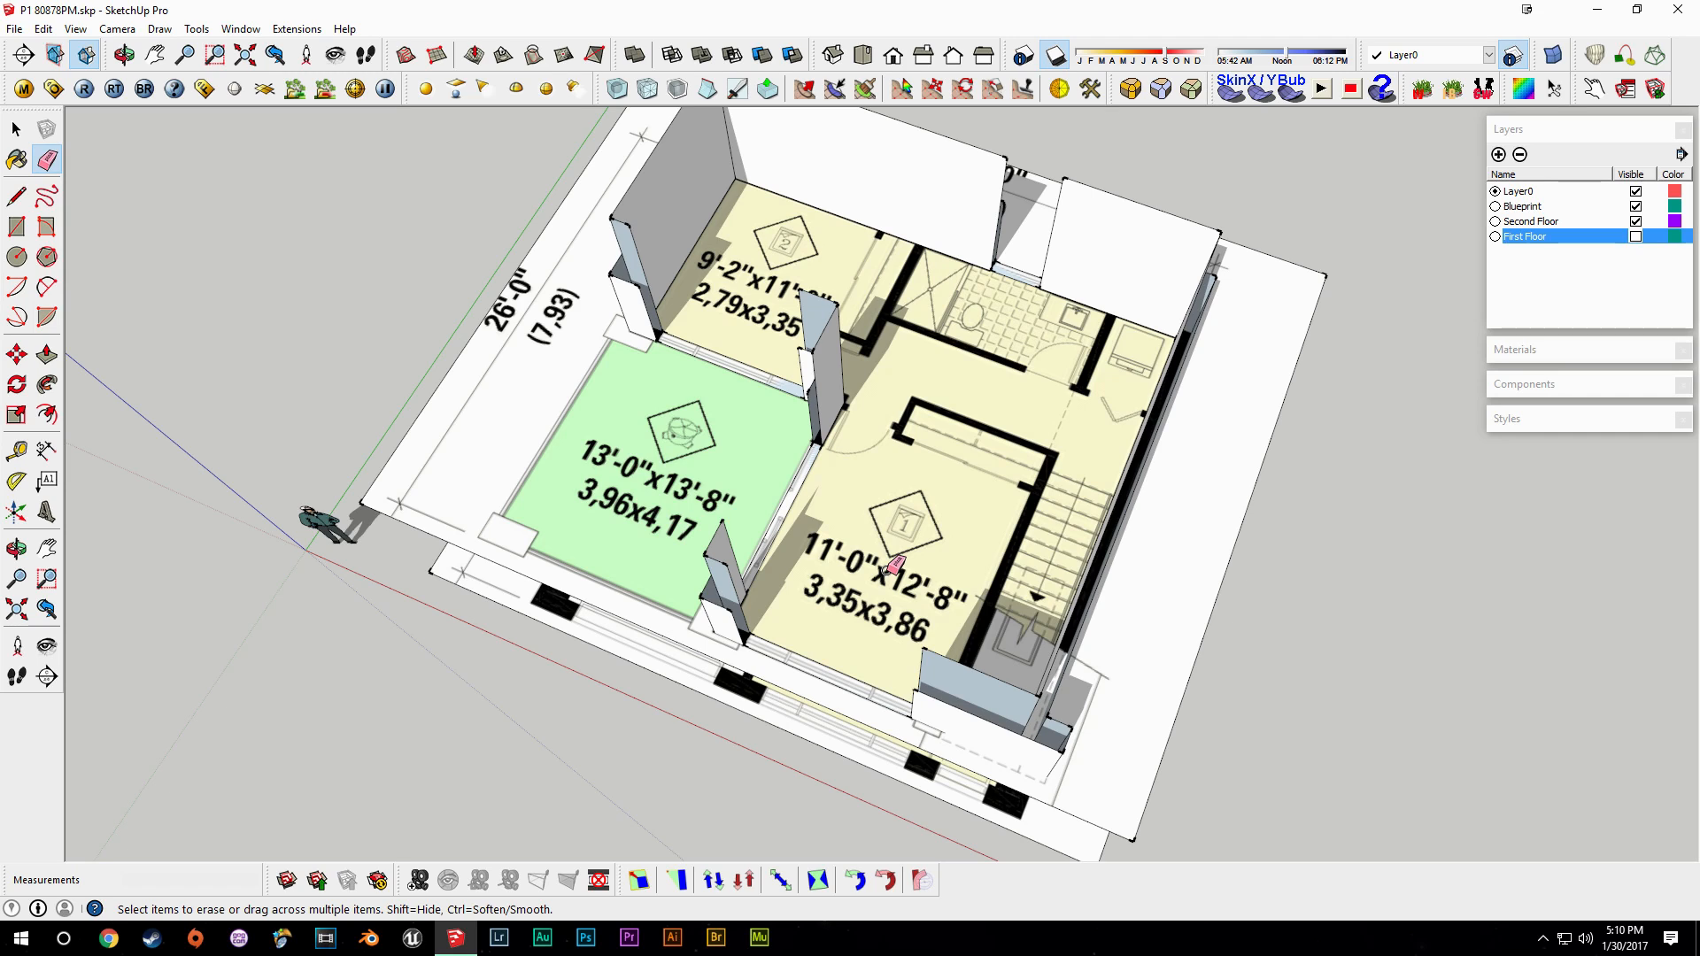
{"action": "mouse_move", "coordinate": [896, 563]}
{"action": "middle_mouse_down"}
{"action": "mouse_move", "coordinate": [1006, 521]}
{"action": "mouse_move", "coordinate": [1106, 434]}
{"action": "middle_mouse_up"}
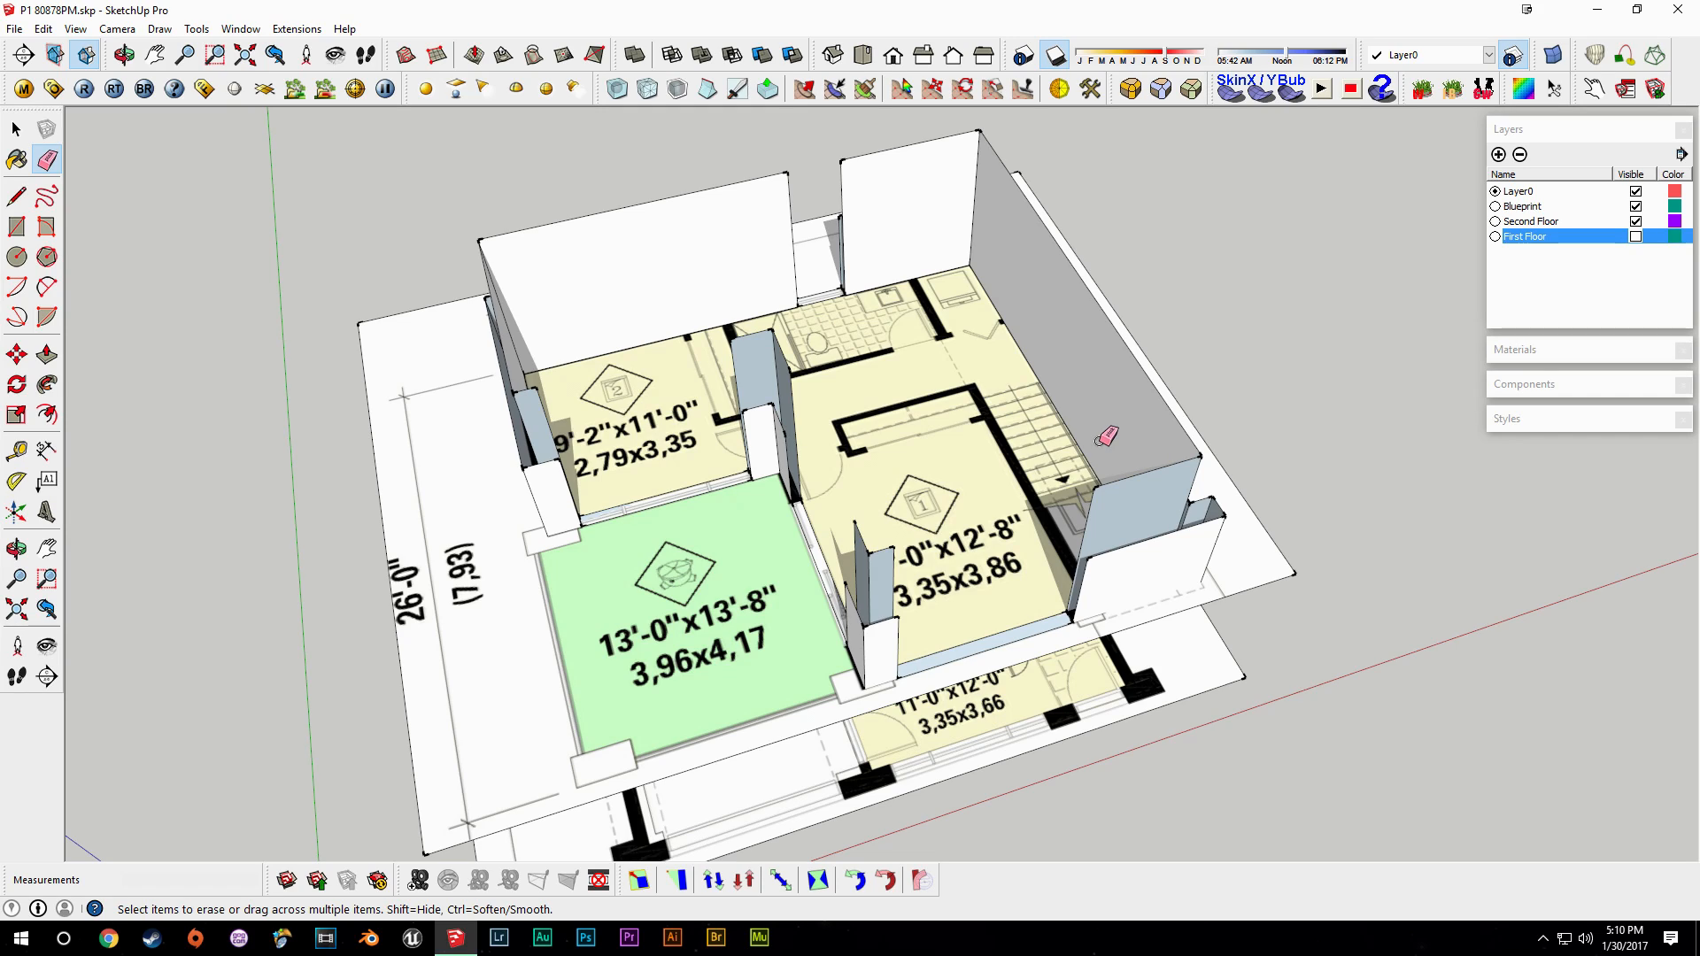
{"action": "mouse_move", "coordinate": [1062, 516]}
{"action": "middle_mouse_down"}
{"action": "mouse_move", "coordinate": [866, 480]}
{"action": "mouse_move", "coordinate": [823, 569]}
{"action": "mouse_move", "coordinate": [815, 535]}
{"action": "middle_mouse_up"}
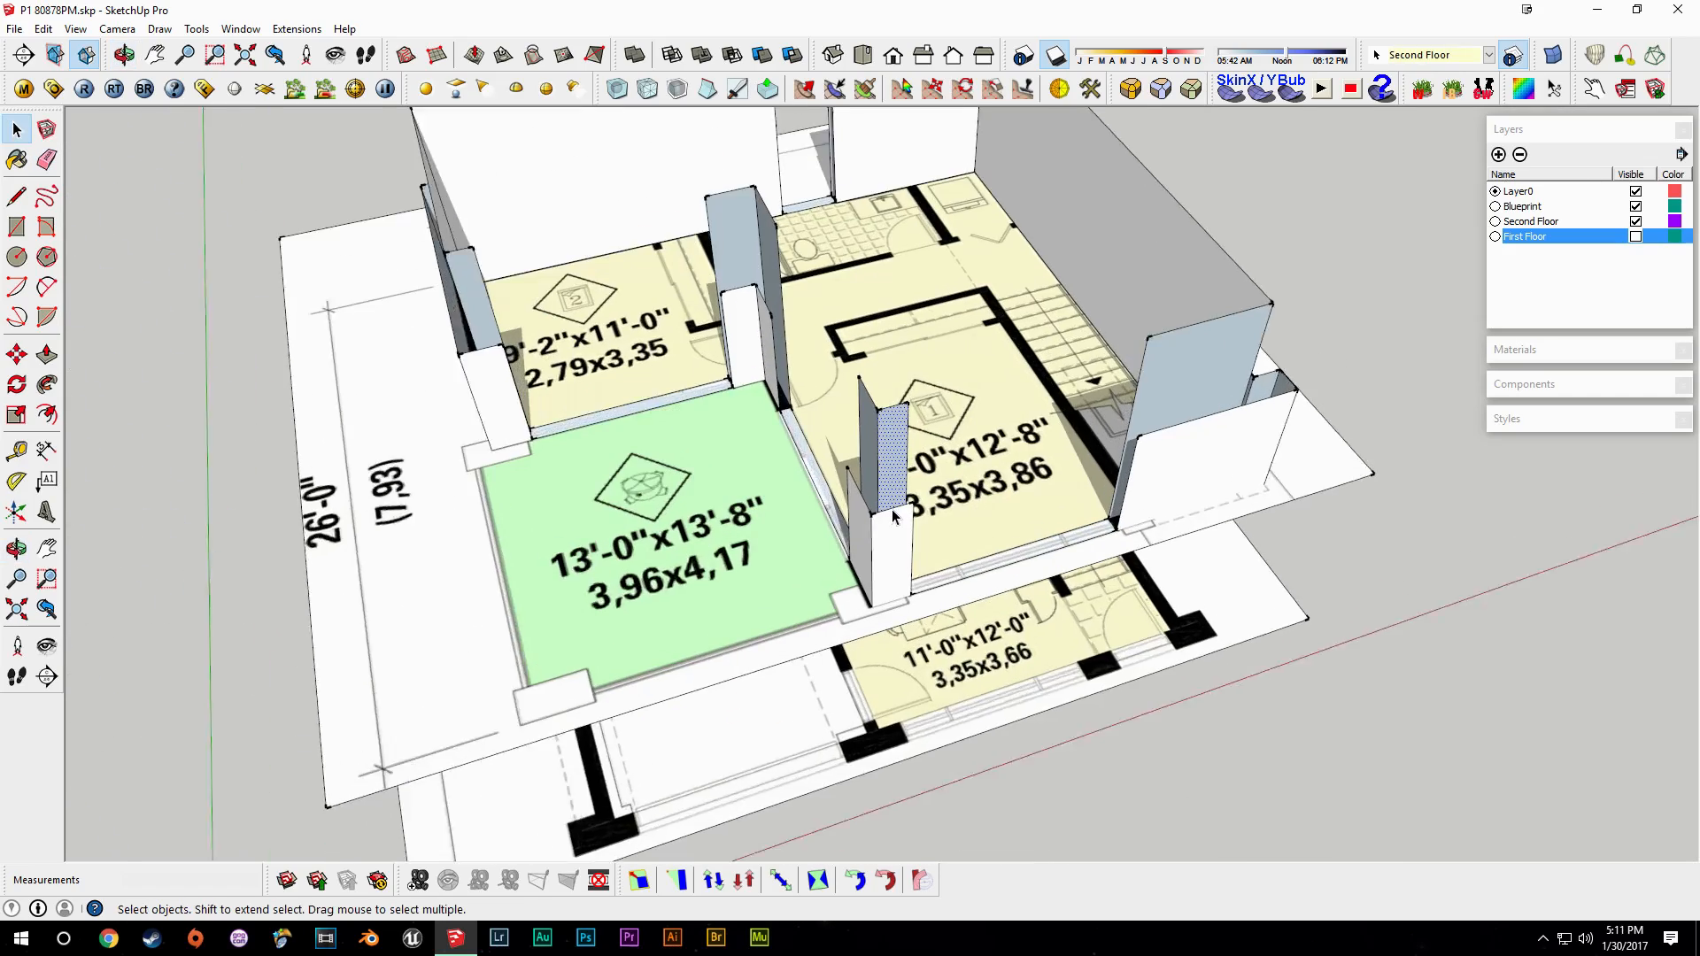
{"action": "scroll", "coordinate": [892, 512], "scroll_direction": "up", "scroll_amount": 2}
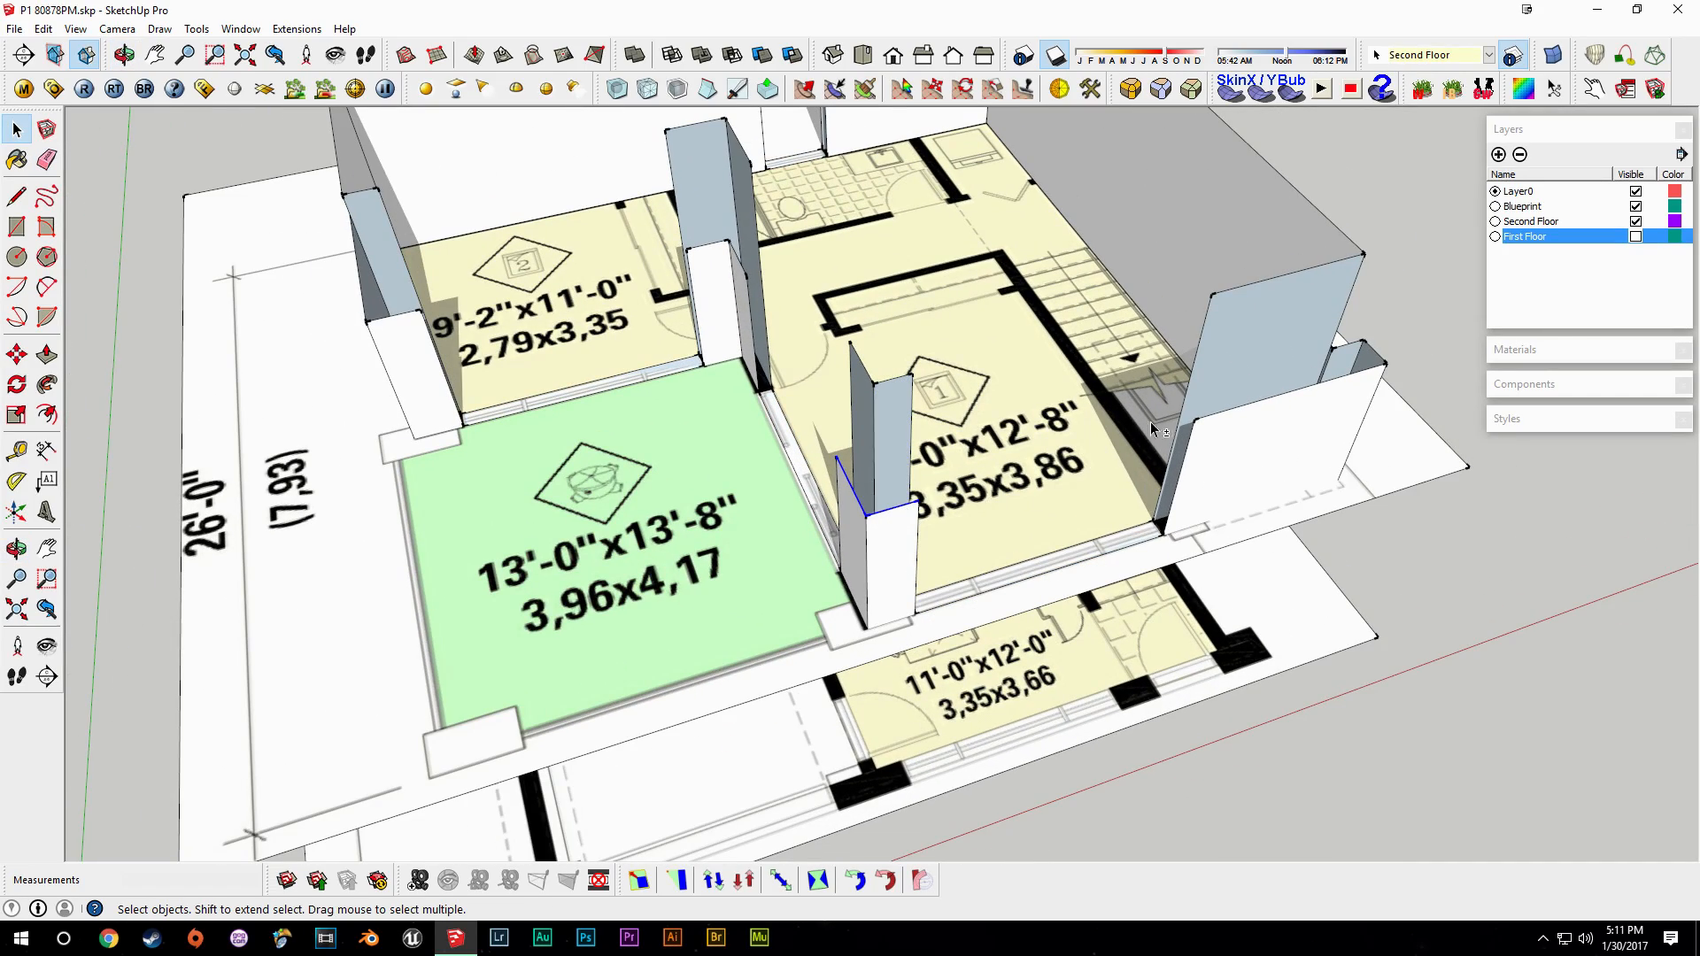
{"action": "left_click", "coordinate": [1226, 413], "text": "shift"}
{"action": "middle_click_drag", "start_coordinate": [1328, 400], "coordinate": [921, 714]}
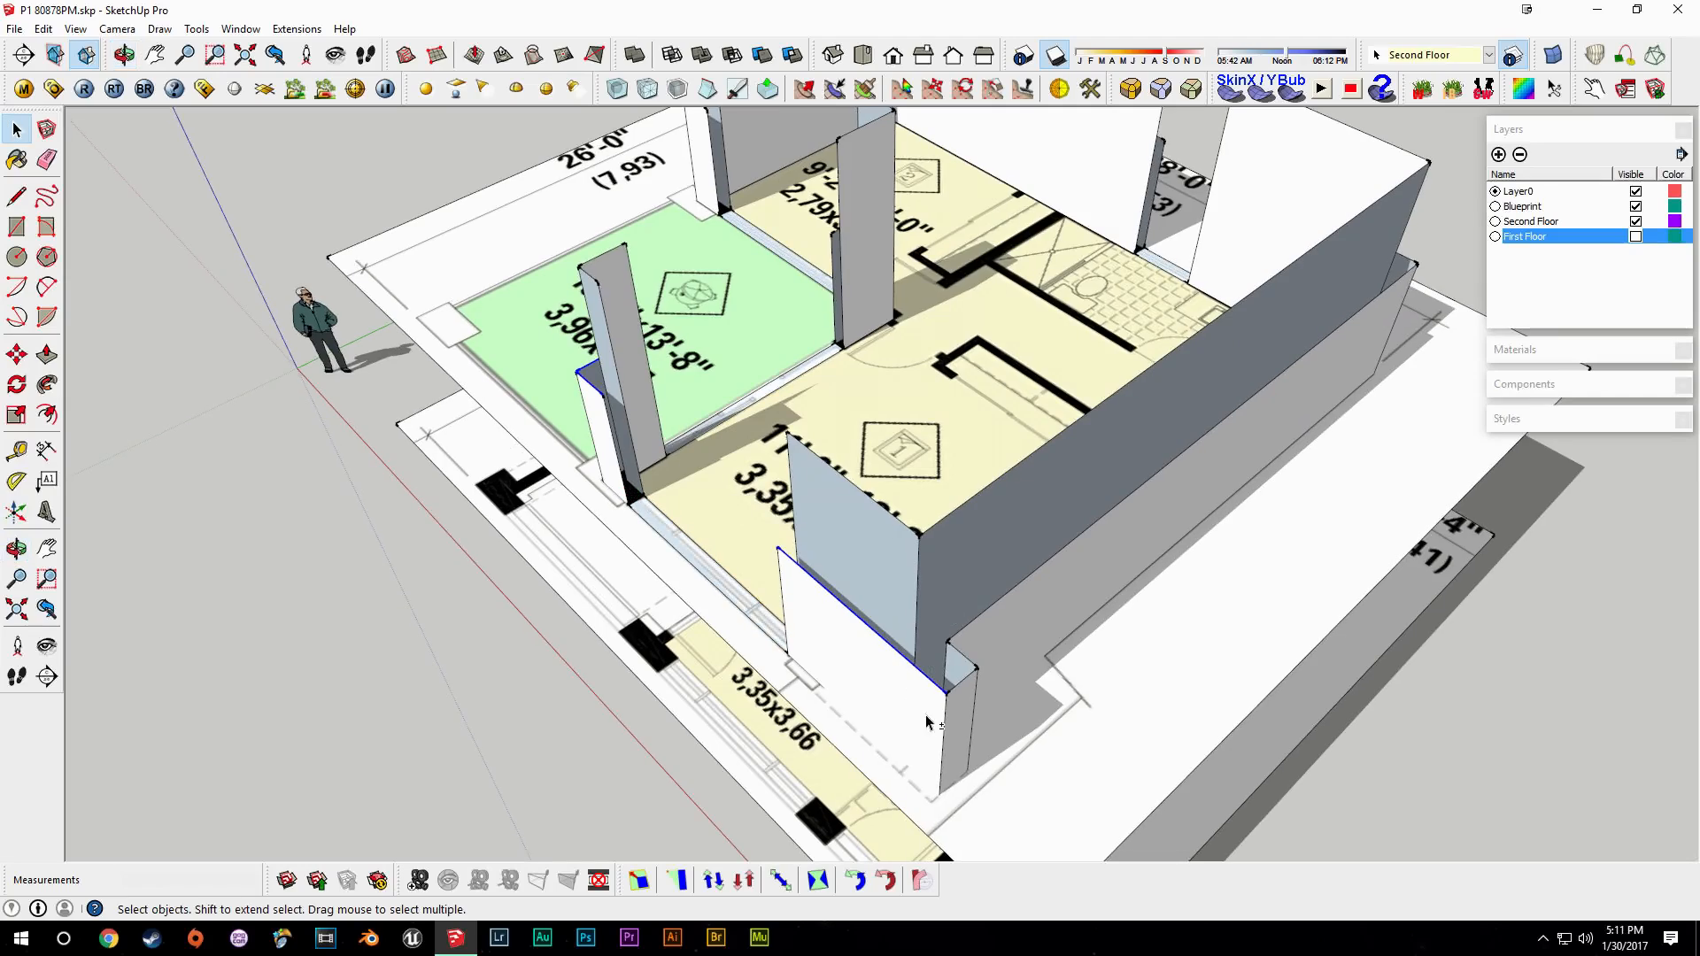
{"action": "middle_click_drag", "start_coordinate": [1242, 393], "coordinate": [869, 679]}
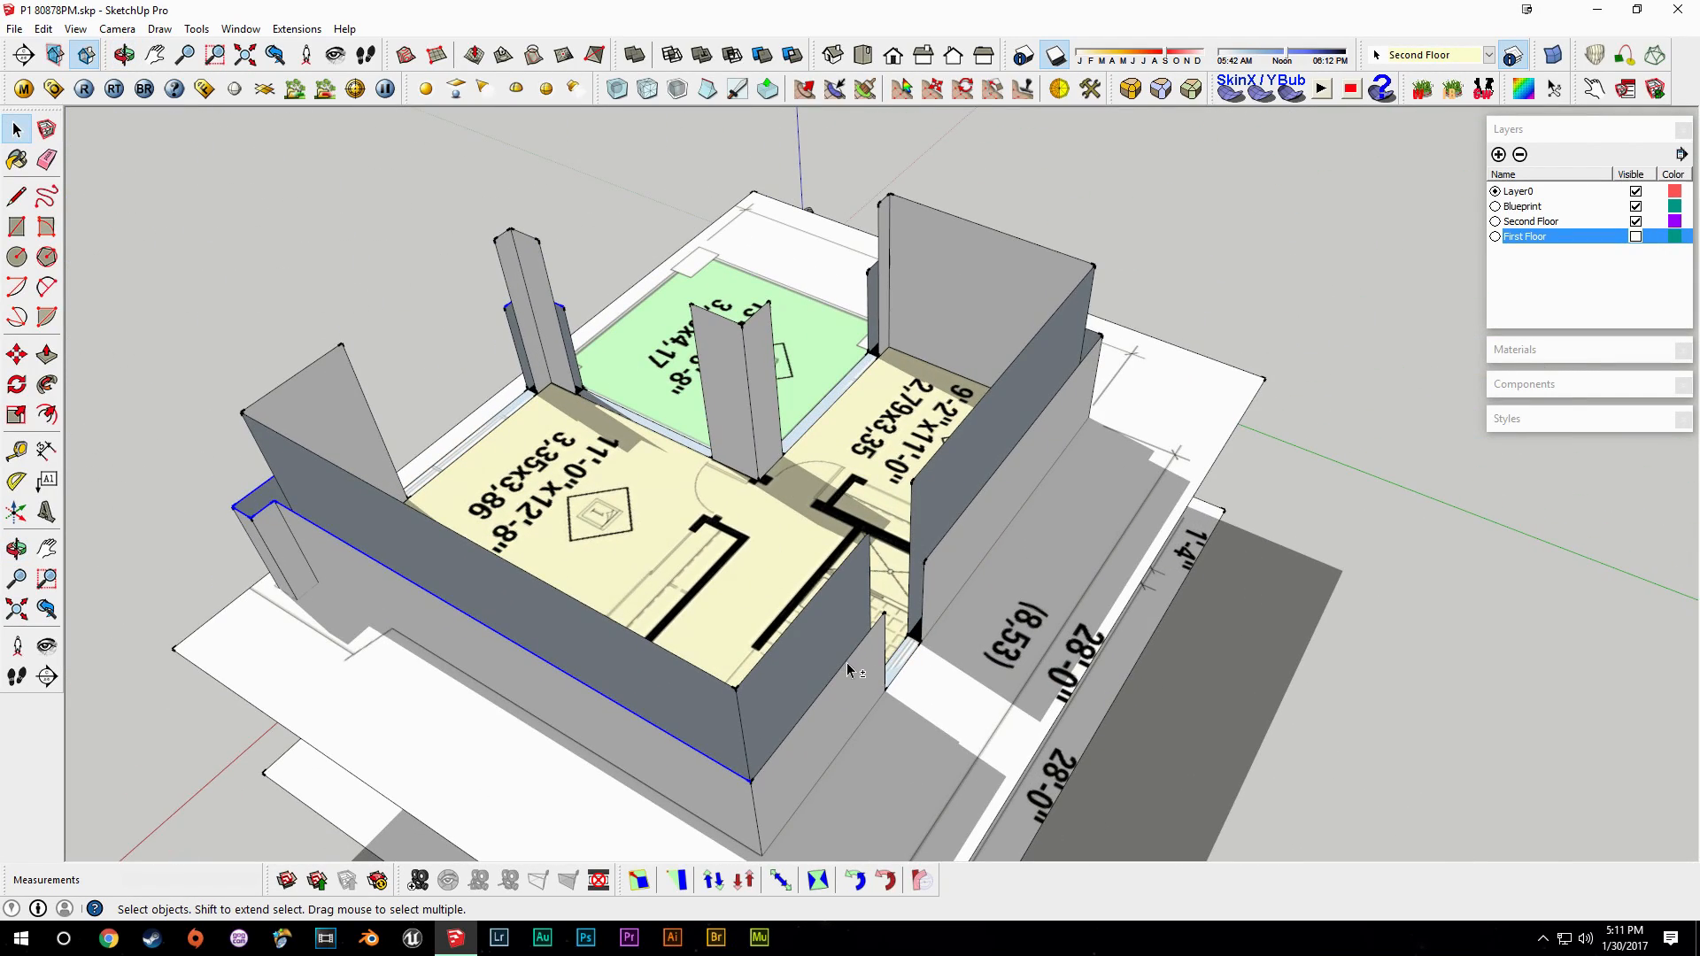
{"action": "middle_click_drag", "start_coordinate": [1098, 412], "coordinate": [868, 570]}
{"action": "middle_click_drag", "start_coordinate": [1085, 473], "coordinate": [877, 496]}
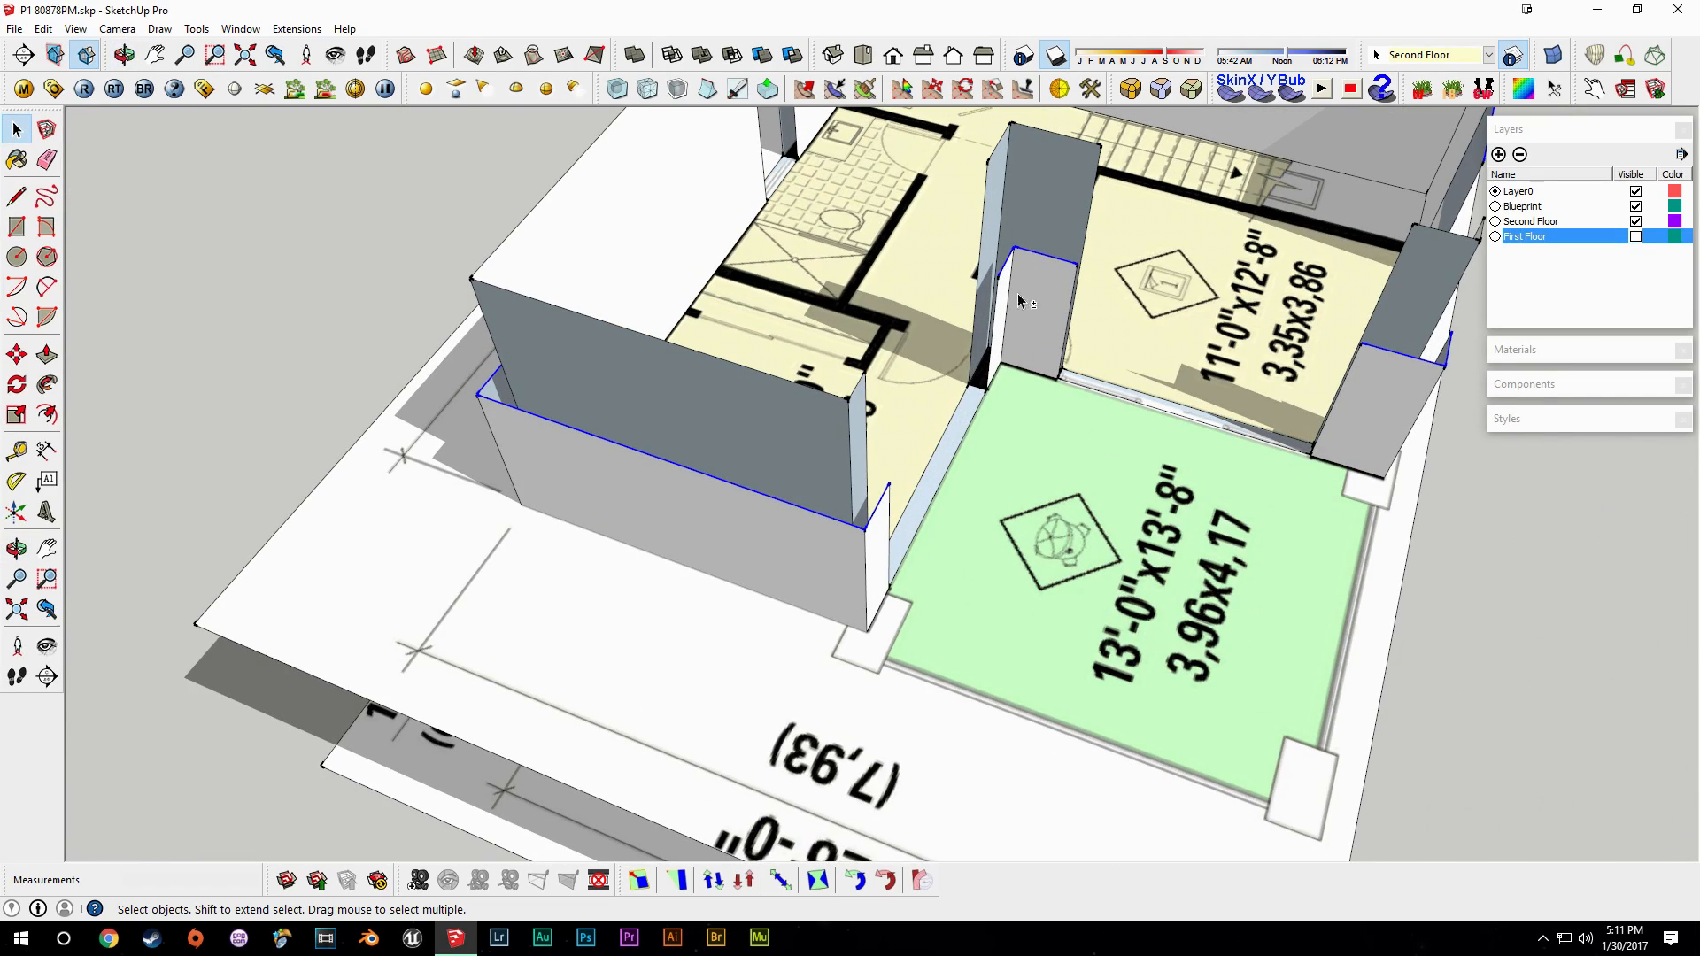
Move the selected outer wall top edges up to the height of the inner wall faces.
{"action": "scroll", "coordinate": [913, 484], "scroll_direction": "up", "scroll_amount": 3}
{"action": "key", "text": "m"}
{"action": "left_click", "coordinate": [816, 589]}
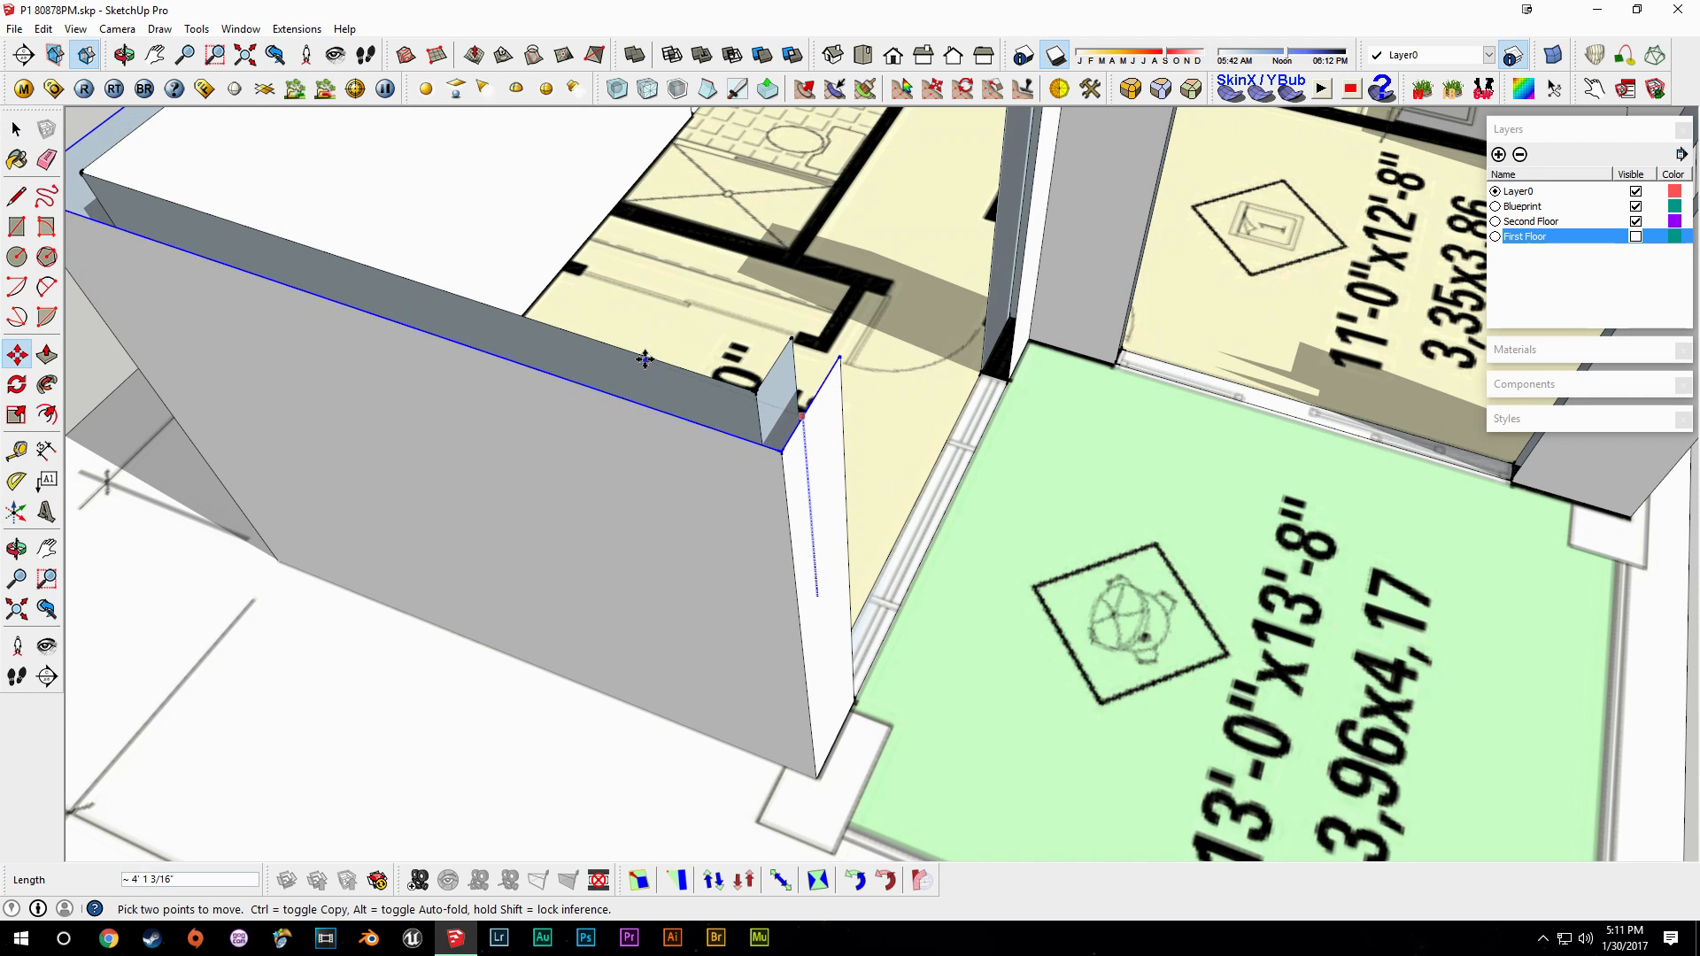
{"action": "left_click", "coordinate": [767, 366]}
{"action": "middle_click_drag", "start_coordinate": [753, 394], "coordinate": [846, 537]}
Draw a line joining the inner and outer faces at the top of the 9'-2"x11'-0" bedroom's wall end beside the terrace.
{"action": "key", "text": "space"}
{"action": "key", "text": "l"}
{"action": "left_click", "coordinate": [810, 466]}
{"action": "left_click", "coordinate": [861, 481]}
{"action": "key", "text": "space"}
{"action": "scroll", "coordinate": [850, 503], "scroll_direction": "down", "scroll_amount": 2}
{"action": "scroll", "coordinate": [850, 506], "scroll_direction": "down", "scroll_amount": 2}
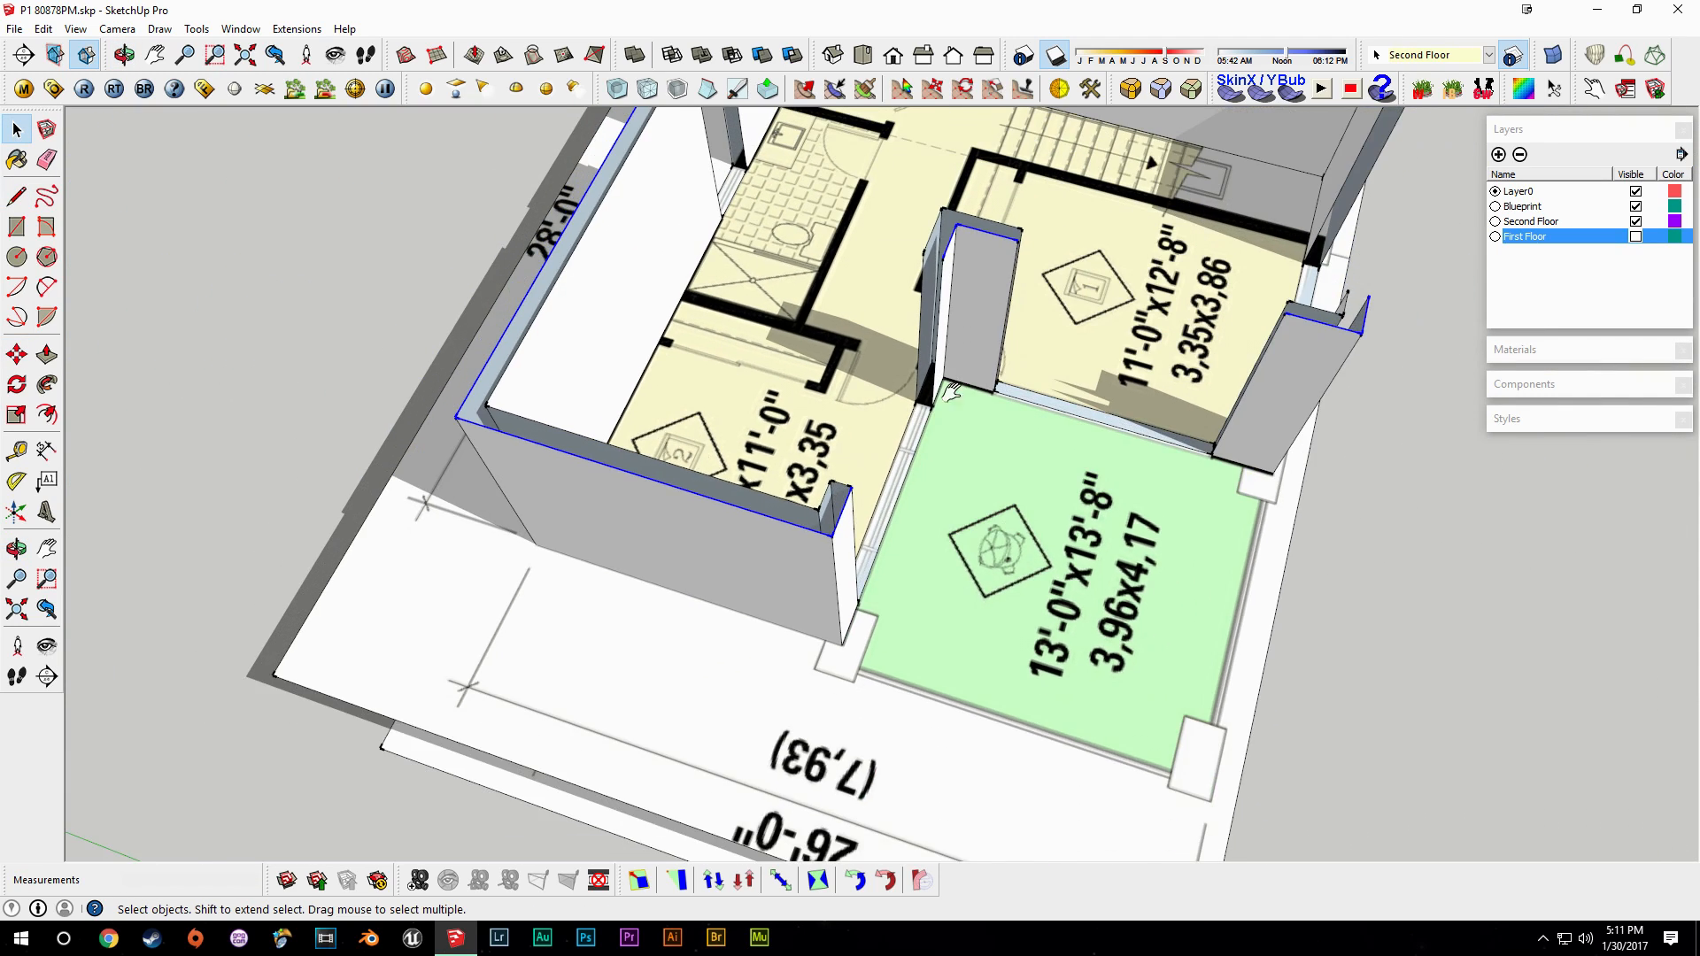
Draw lines joining the inner and outer faces at the tops of the L-shaped terrace wall's ends and the side wall's window opening.
{"action": "scroll", "coordinate": [901, 434], "scroll_direction": "up", "scroll_amount": 4}
{"action": "key", "text": "l"}
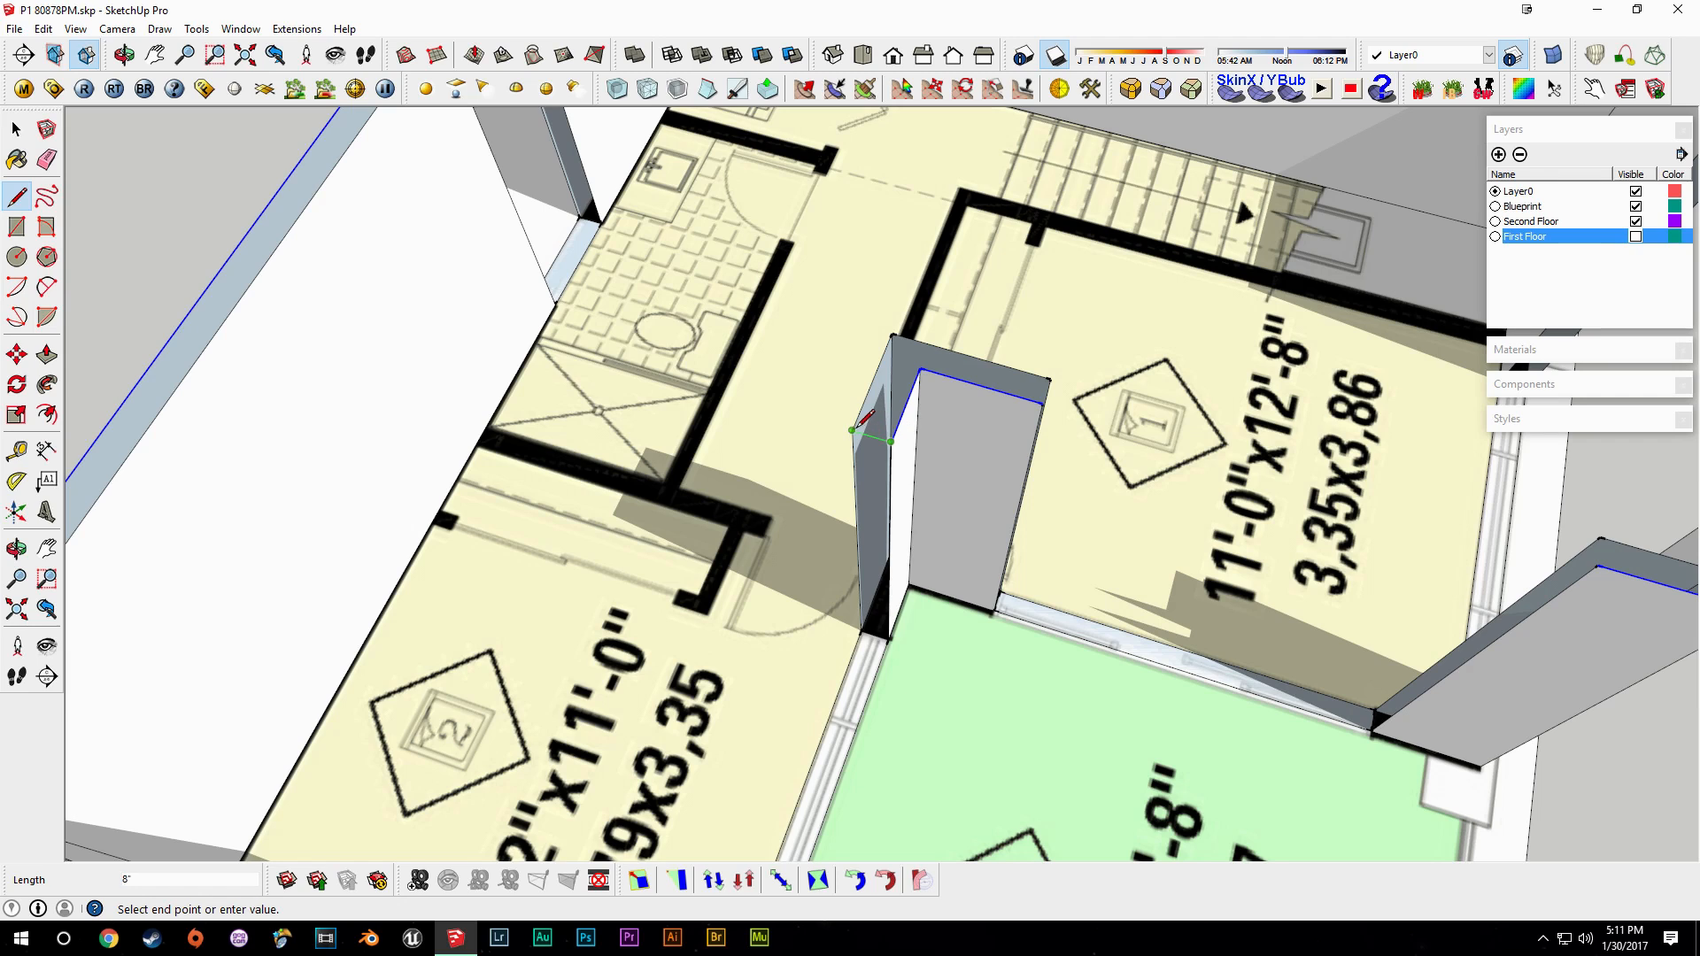
{"action": "left_click", "coordinate": [852, 429]}
{"action": "middle_click_drag", "start_coordinate": [853, 429], "coordinate": [922, 386]}
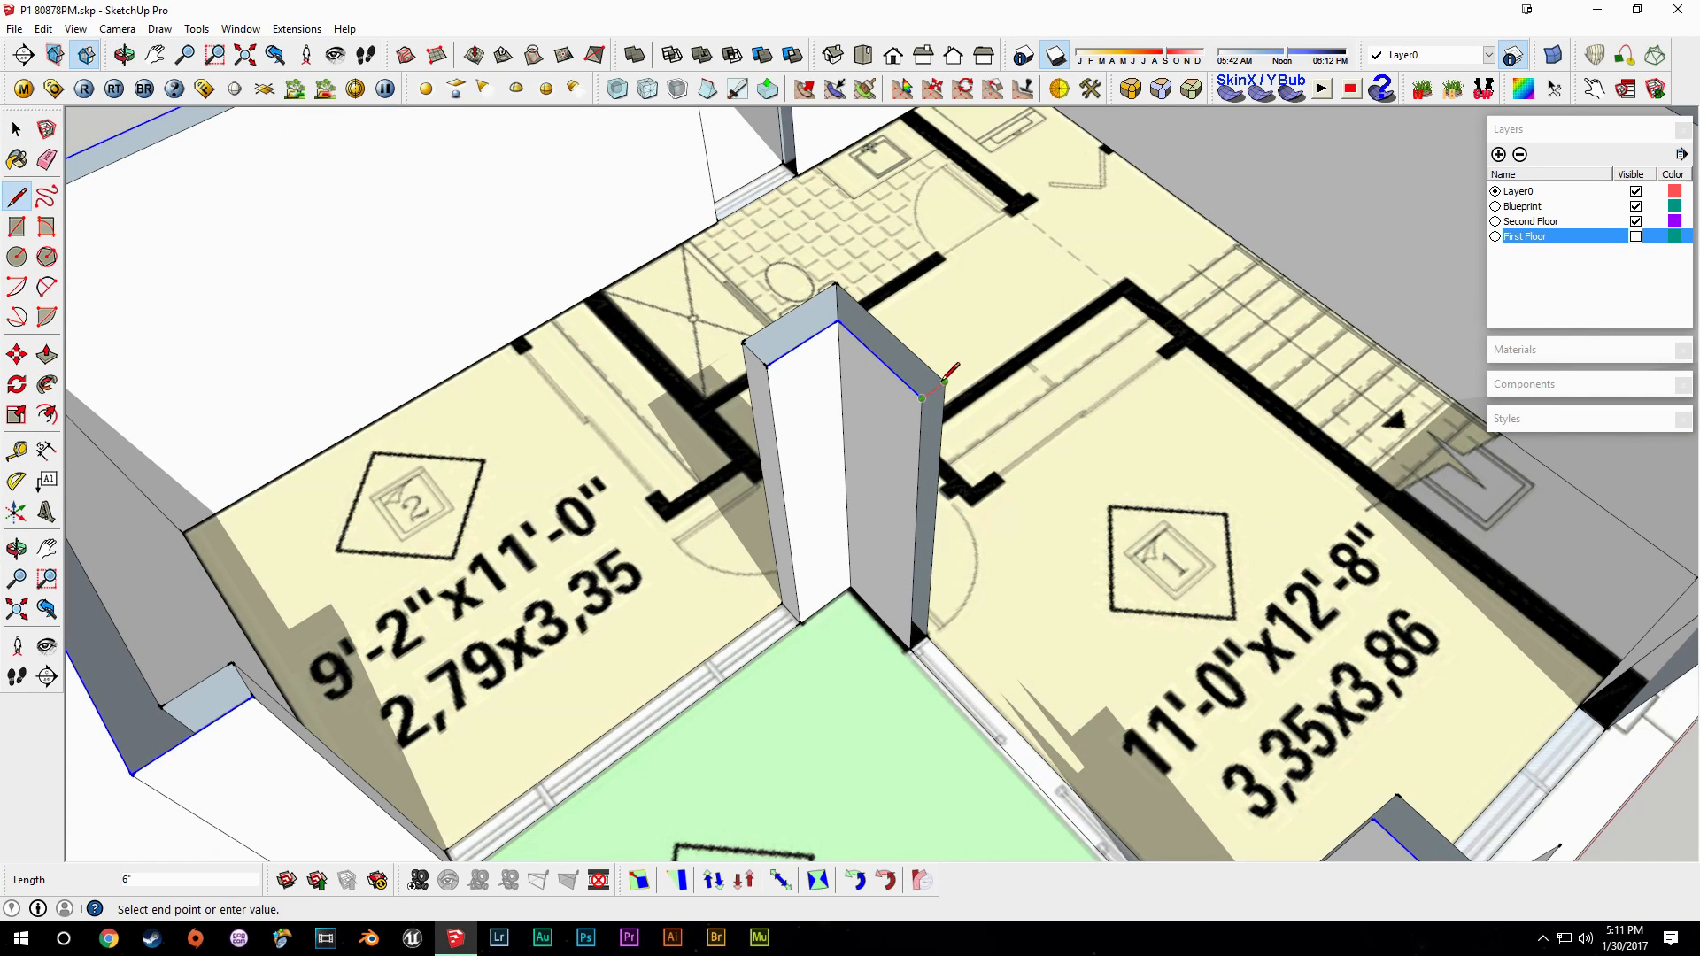
{"action": "left_click", "coordinate": [945, 381]}
{"action": "key", "text": "space"}
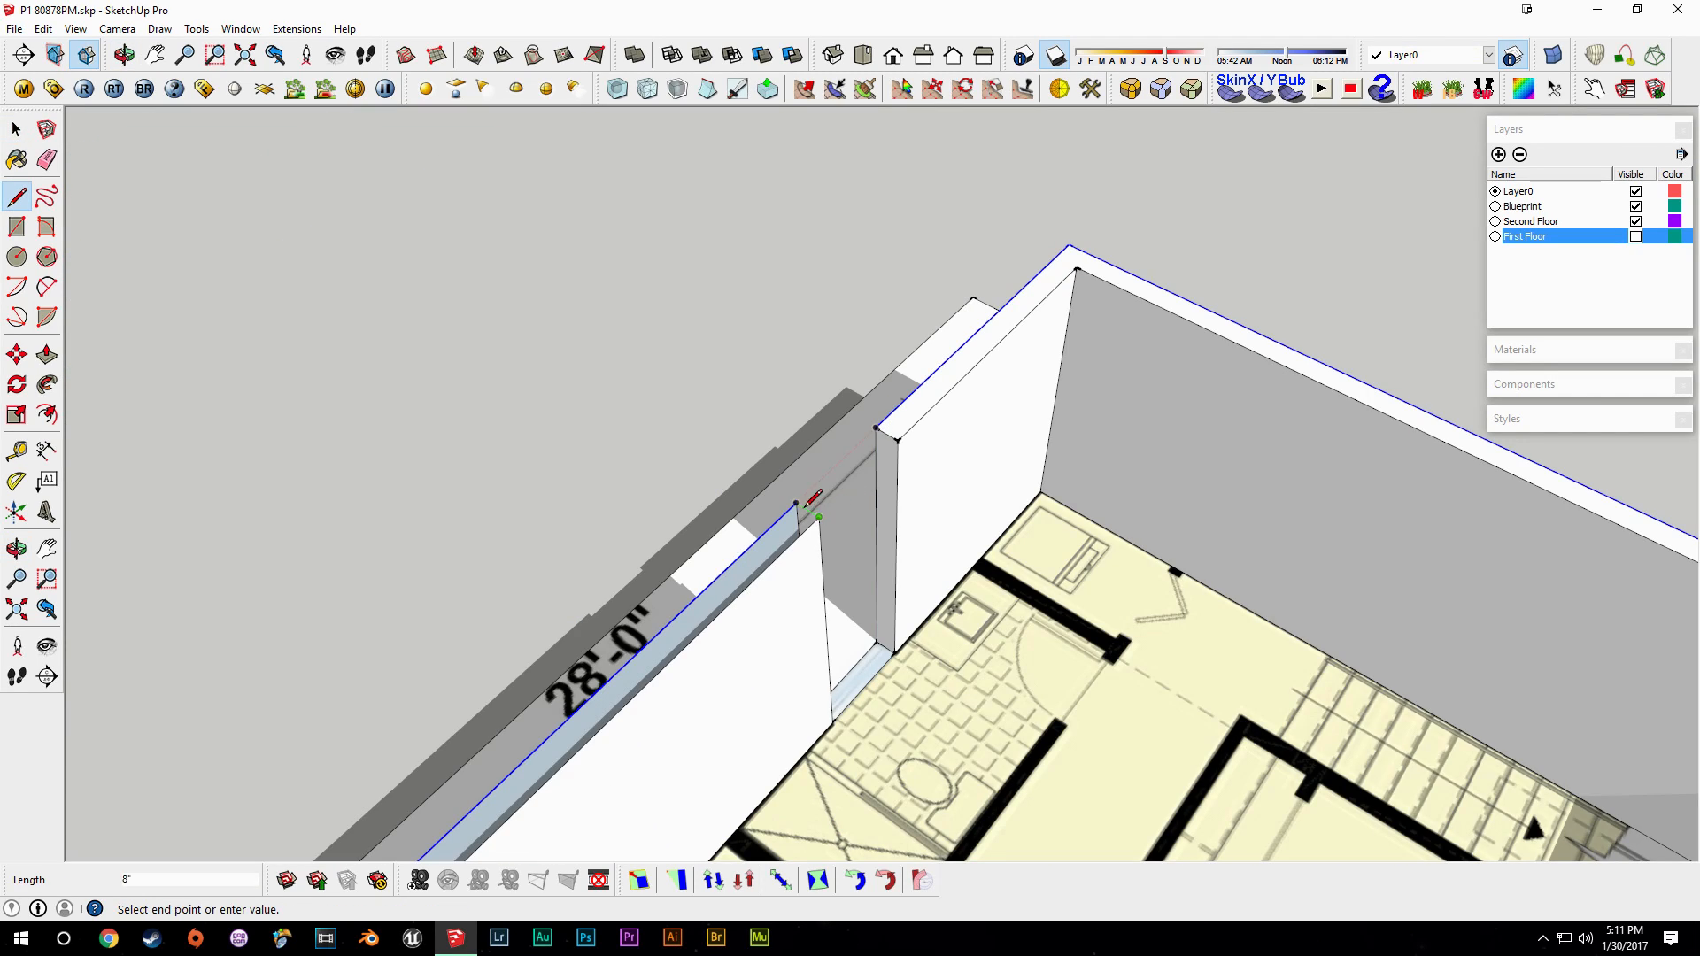
{"action": "left_click", "coordinate": [808, 505]}
{"action": "key", "text": "space"}
{"action": "middle_click_drag", "start_coordinate": [796, 496], "coordinate": [730, 486]}
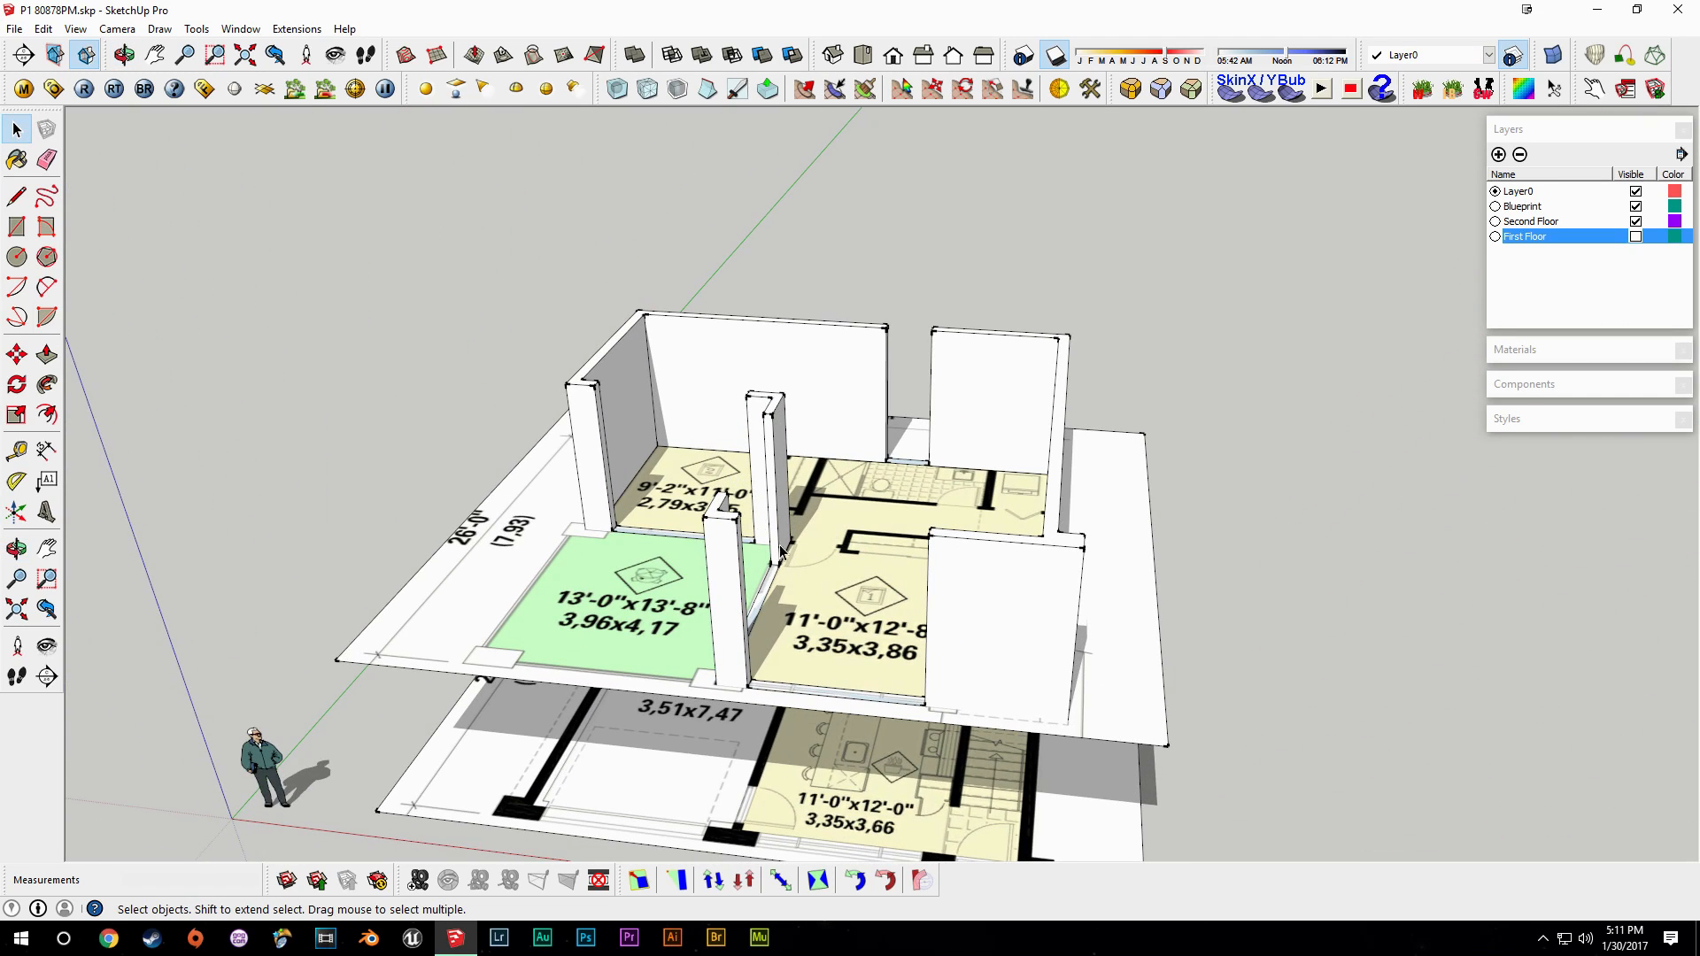
Draw a line along the inner top edge of the 9'-2"x11'-0" bedroom's outer wall between its two inner corners.
{"action": "scroll", "coordinate": [583, 372], "scroll_direction": "up", "scroll_amount": 2}
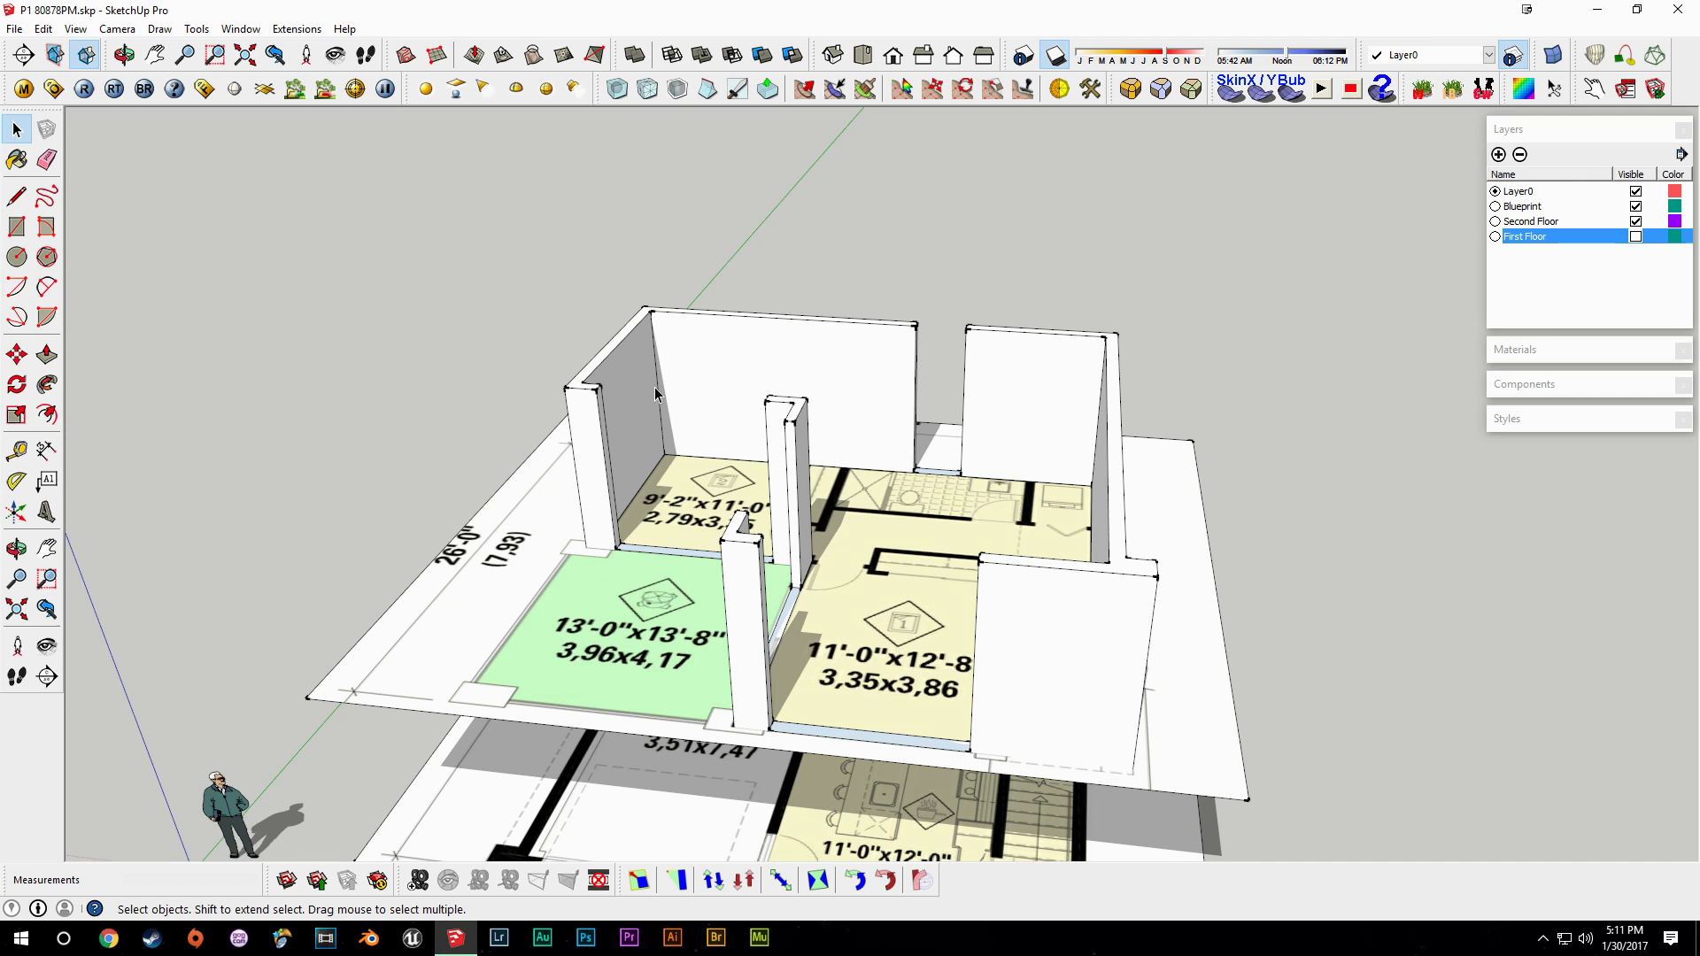
{"action": "scroll", "coordinate": [610, 339], "scroll_direction": "up", "scroll_amount": 3}
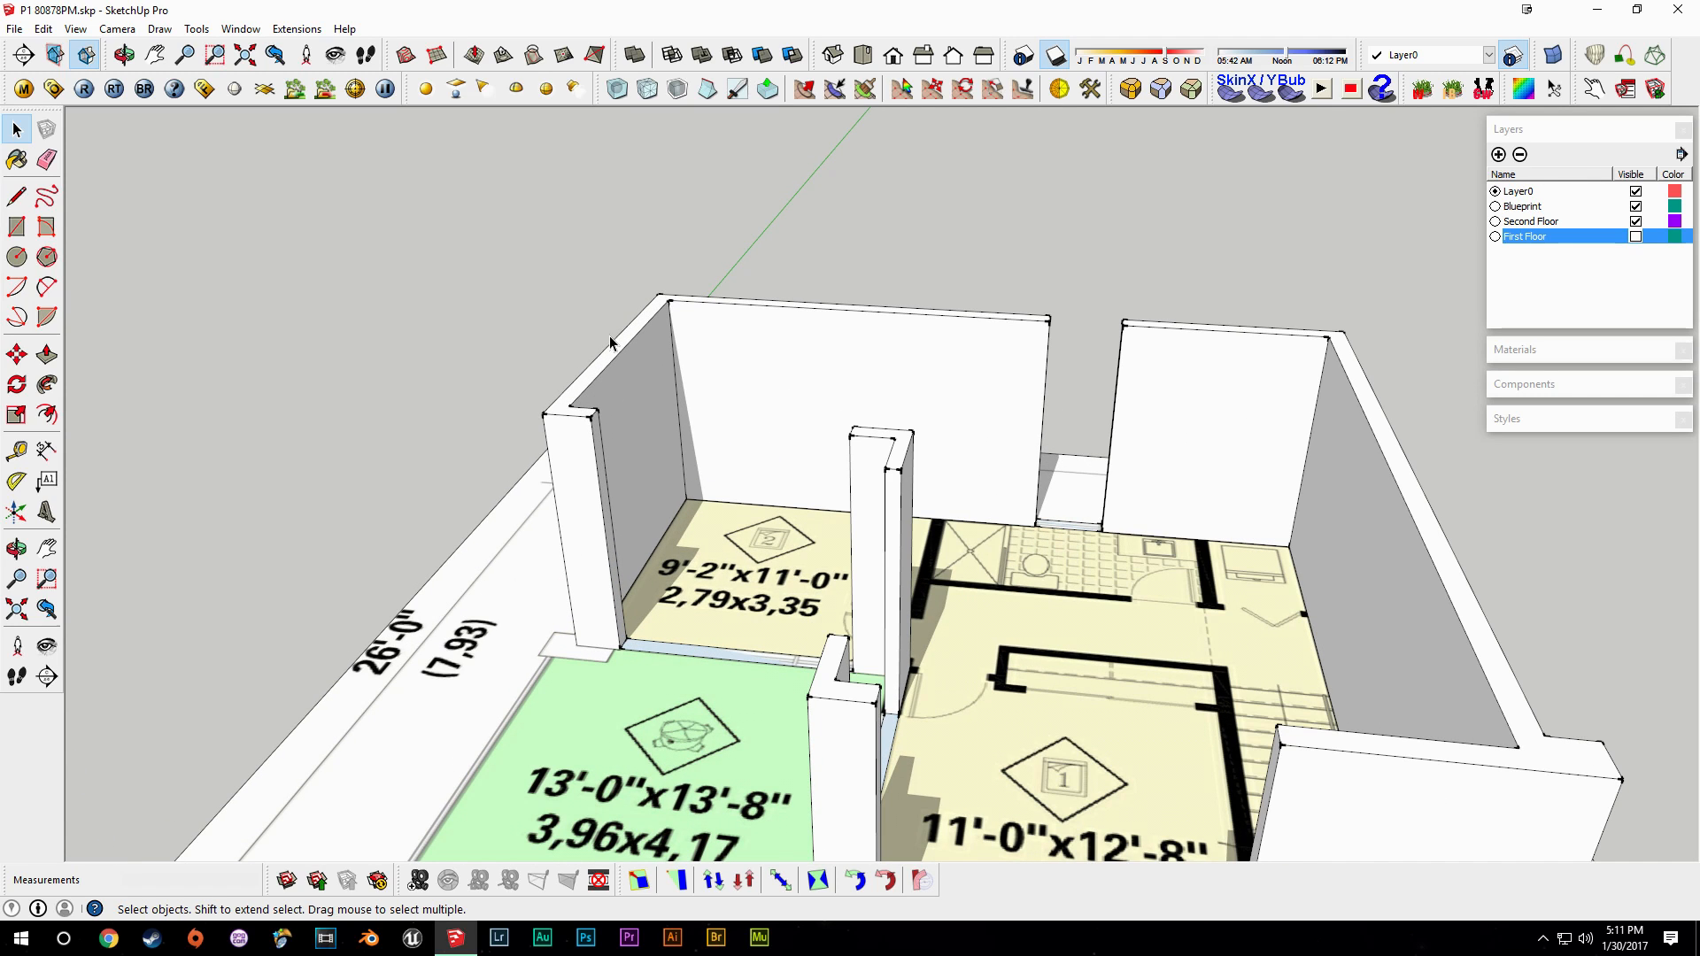
{"action": "scroll", "coordinate": [610, 345], "scroll_direction": "up", "scroll_amount": 3}
{"action": "key", "text": "l"}
{"action": "left_click", "coordinate": [516, 470]}
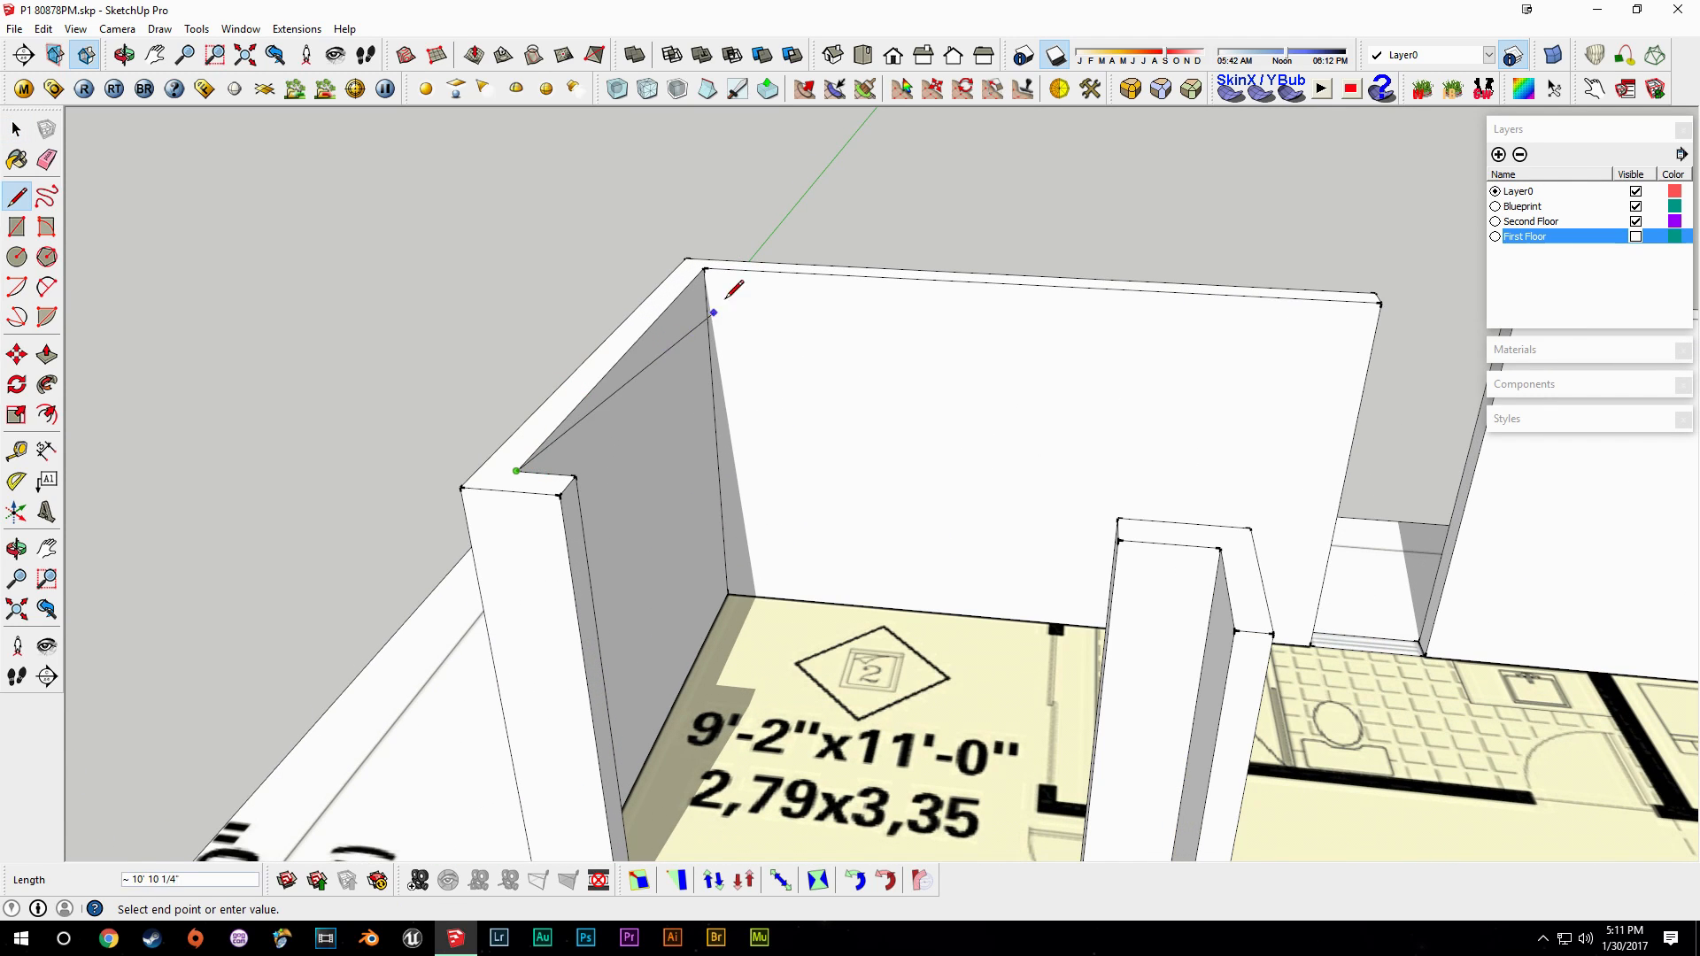
{"action": "left_click", "coordinate": [714, 267]}
{"action": "key", "text": "space"}
{"action": "scroll", "coordinate": [937, 443], "scroll_direction": "down", "scroll_amount": 8}
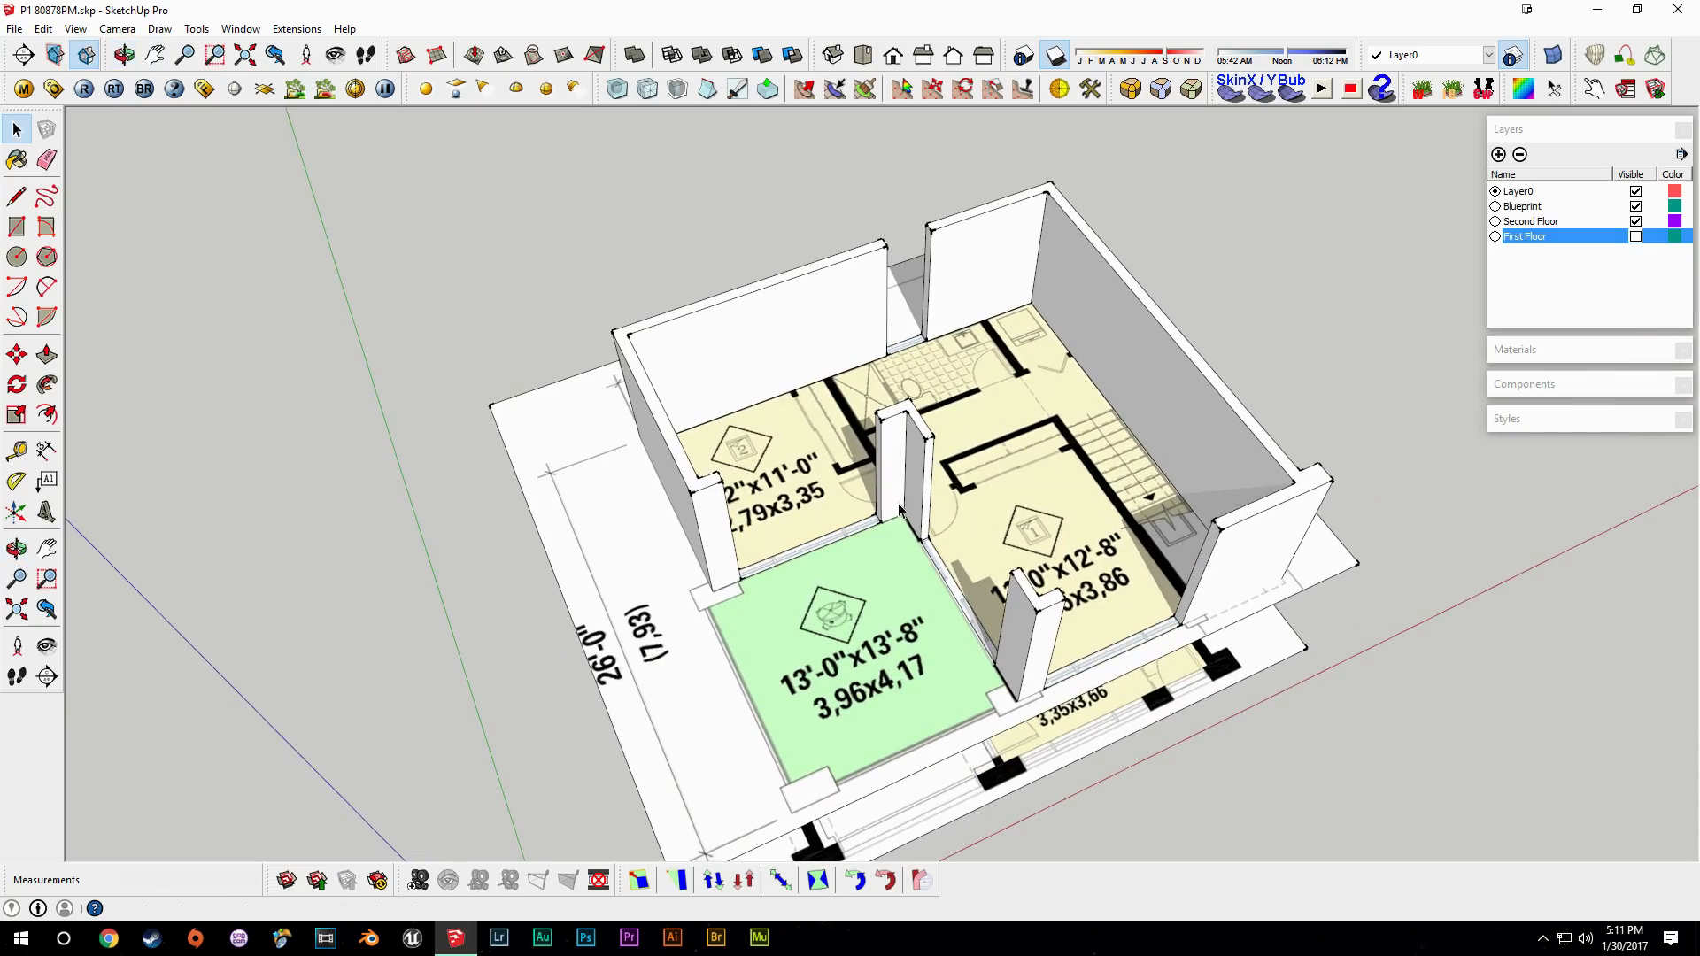
Show the First Floor layer and hide the Blueprint layer.
{"action": "middle_click_drag", "start_coordinate": [898, 509], "coordinate": [790, 476]}
{"action": "left_click", "coordinate": [1636, 236]}
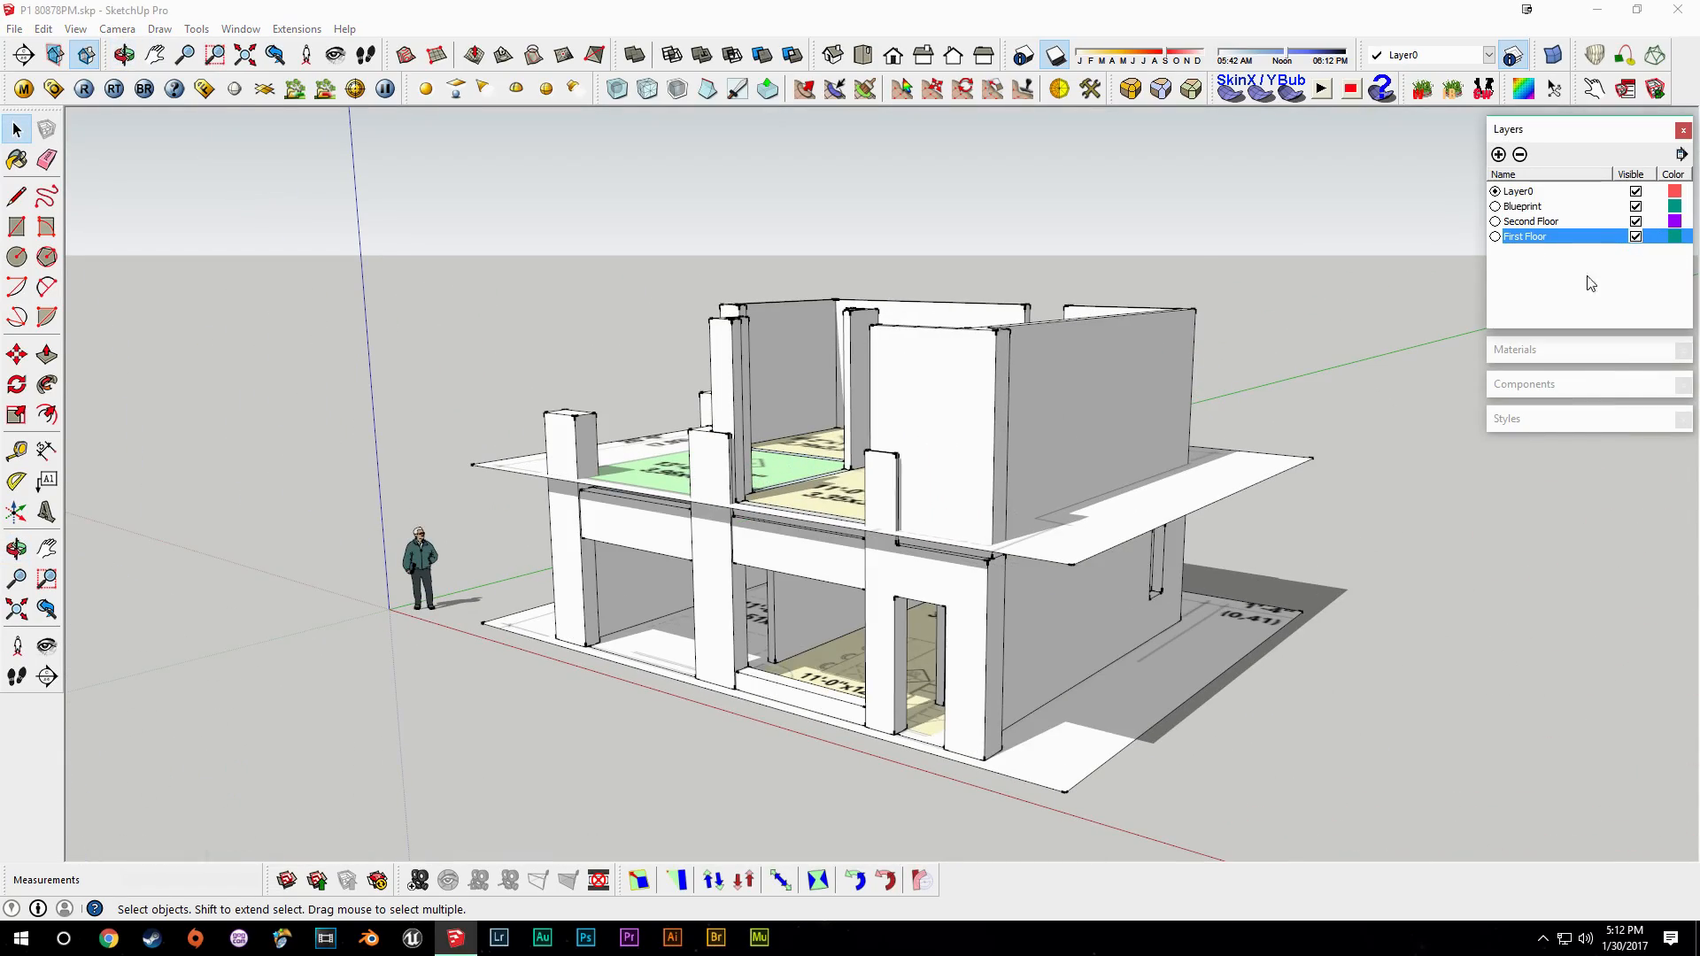
{"action": "middle_click_drag", "start_coordinate": [1142, 556], "coordinate": [1032, 695]}
{"action": "left_click", "coordinate": [1635, 207]}
{"action": "middle_click_drag", "start_coordinate": [974, 496], "coordinate": [740, 577]}
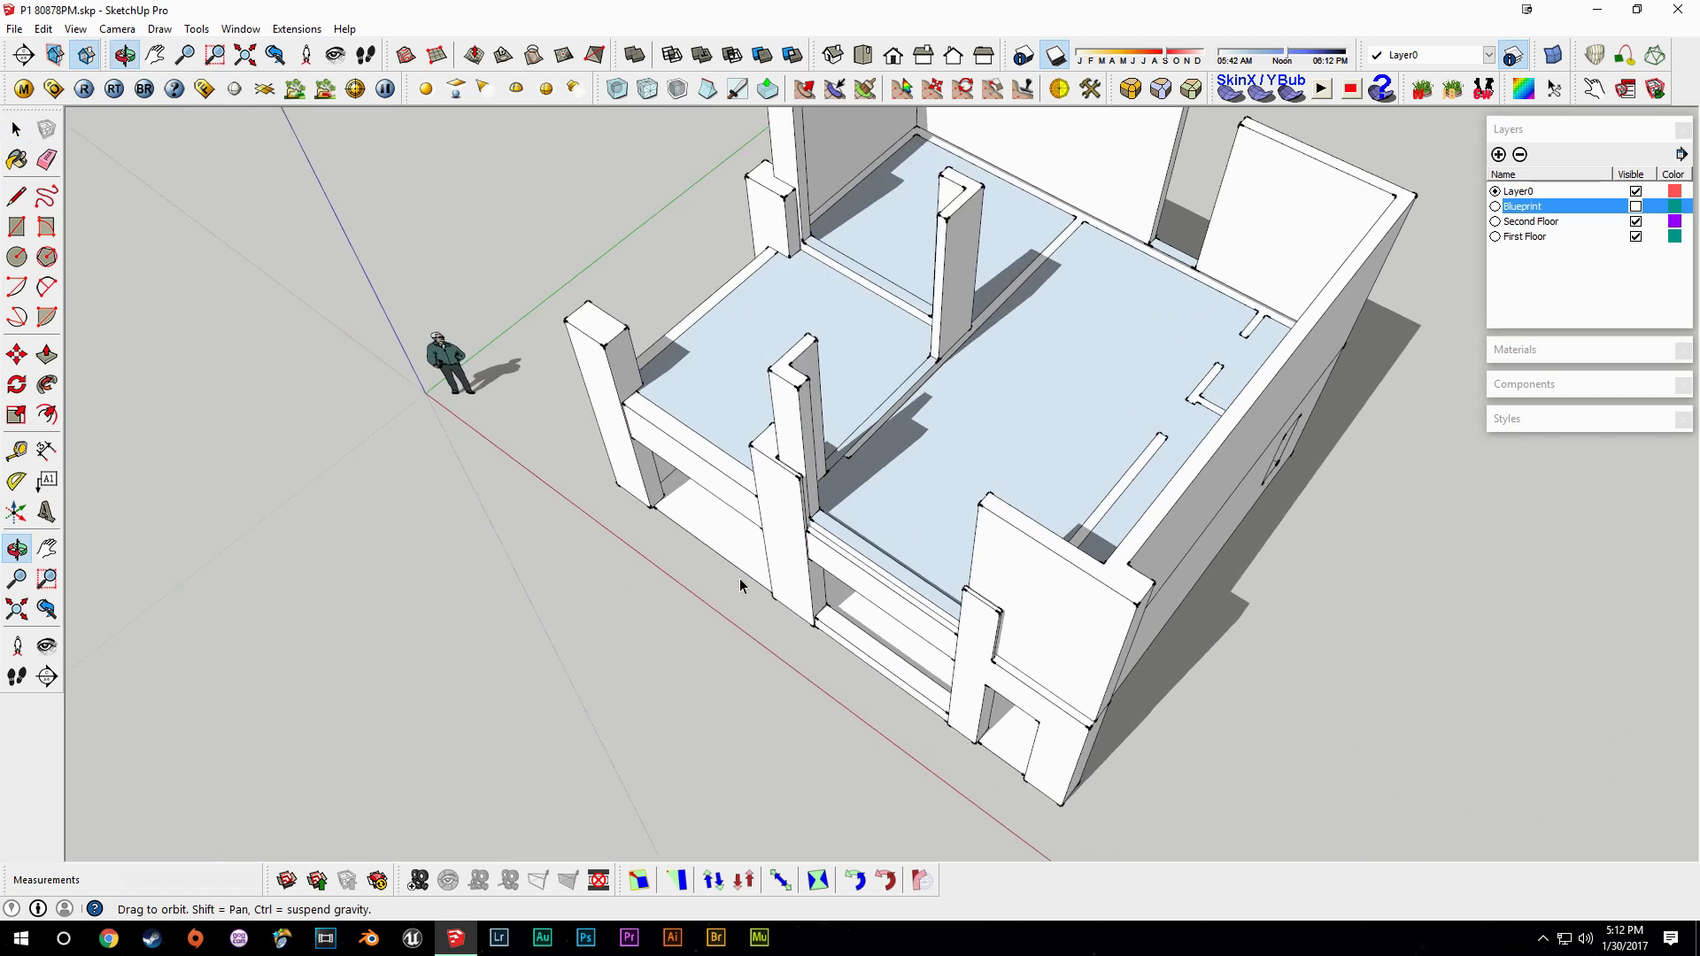
Erase the leftover interior wall outlines and stray geometry from the second-floor floor surface.
{"action": "scroll", "coordinate": [747, 607], "scroll_direction": "up", "scroll_amount": 5}
{"action": "left_click", "coordinate": [749, 621]}
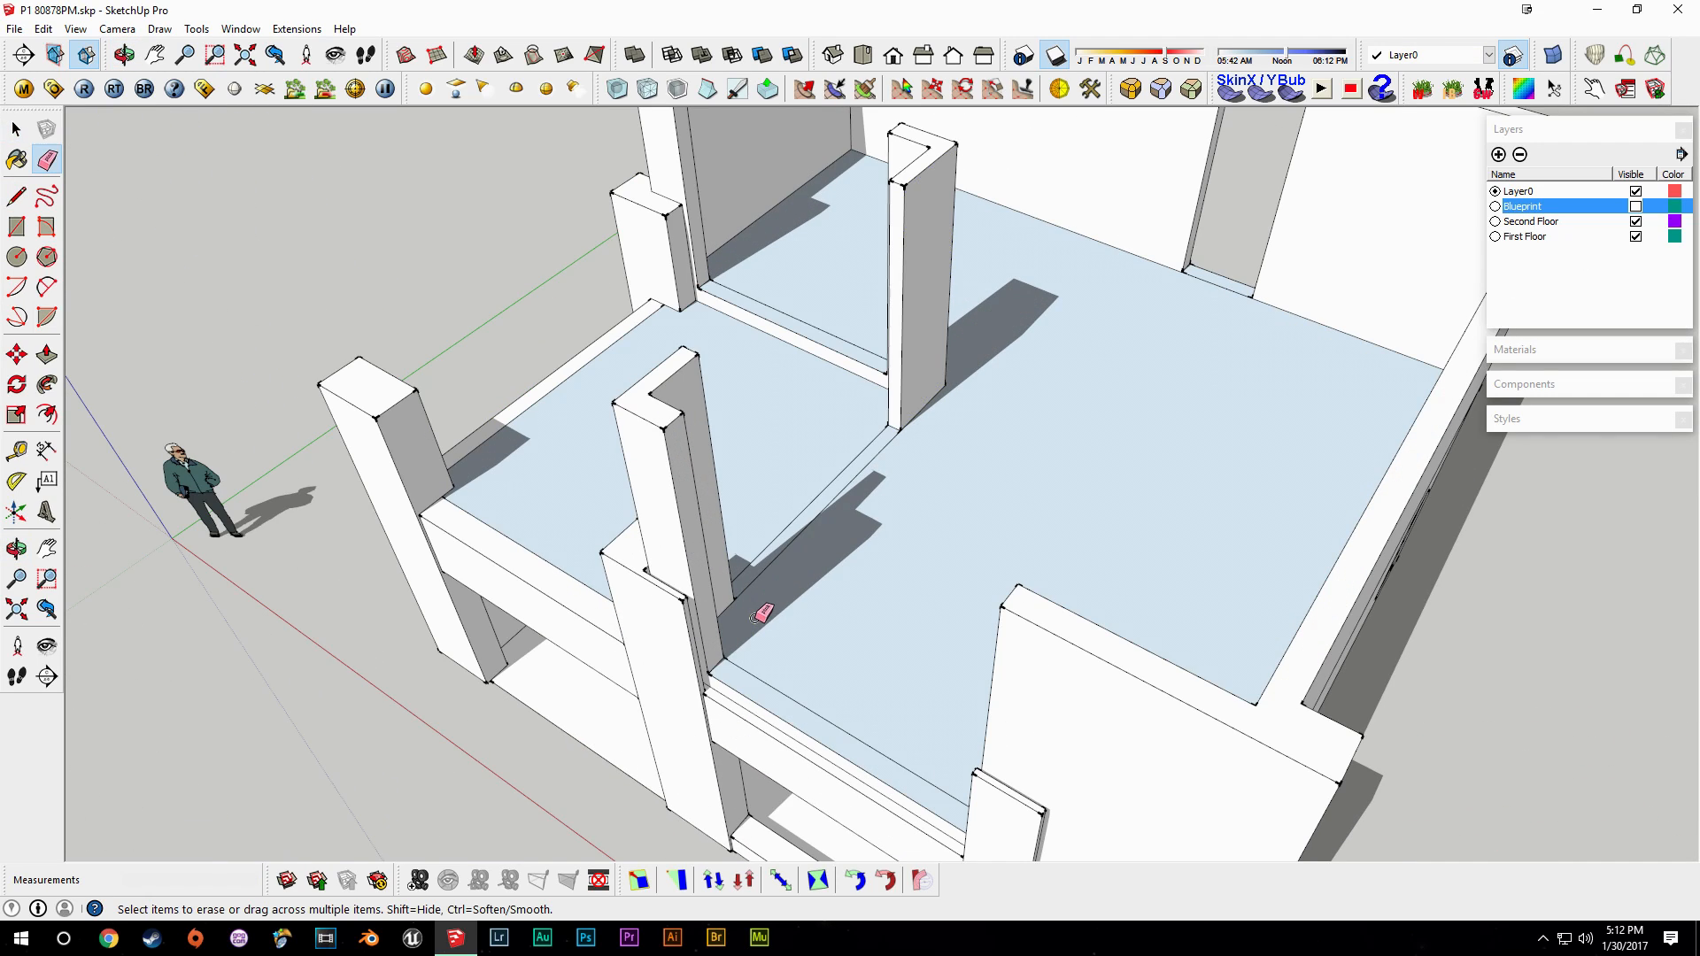
{"action": "key", "text": "space"}
{"action": "middle_click_drag", "start_coordinate": [1014, 438], "coordinate": [1000, 475]}
{"action": "scroll", "coordinate": [1060, 518], "scroll_direction": "up", "scroll_amount": 3}
{"action": "scroll", "coordinate": [986, 470], "scroll_direction": "up", "scroll_amount": 4}
{"action": "left_click", "coordinate": [965, 452]}
{"action": "key", "text": "Delete"}
{"action": "left_click", "coordinate": [772, 404]}
{"action": "key", "text": "Delete"}
{"action": "middle_click_drag", "start_coordinate": [1027, 256], "coordinate": [926, 834], "text": "shift"}
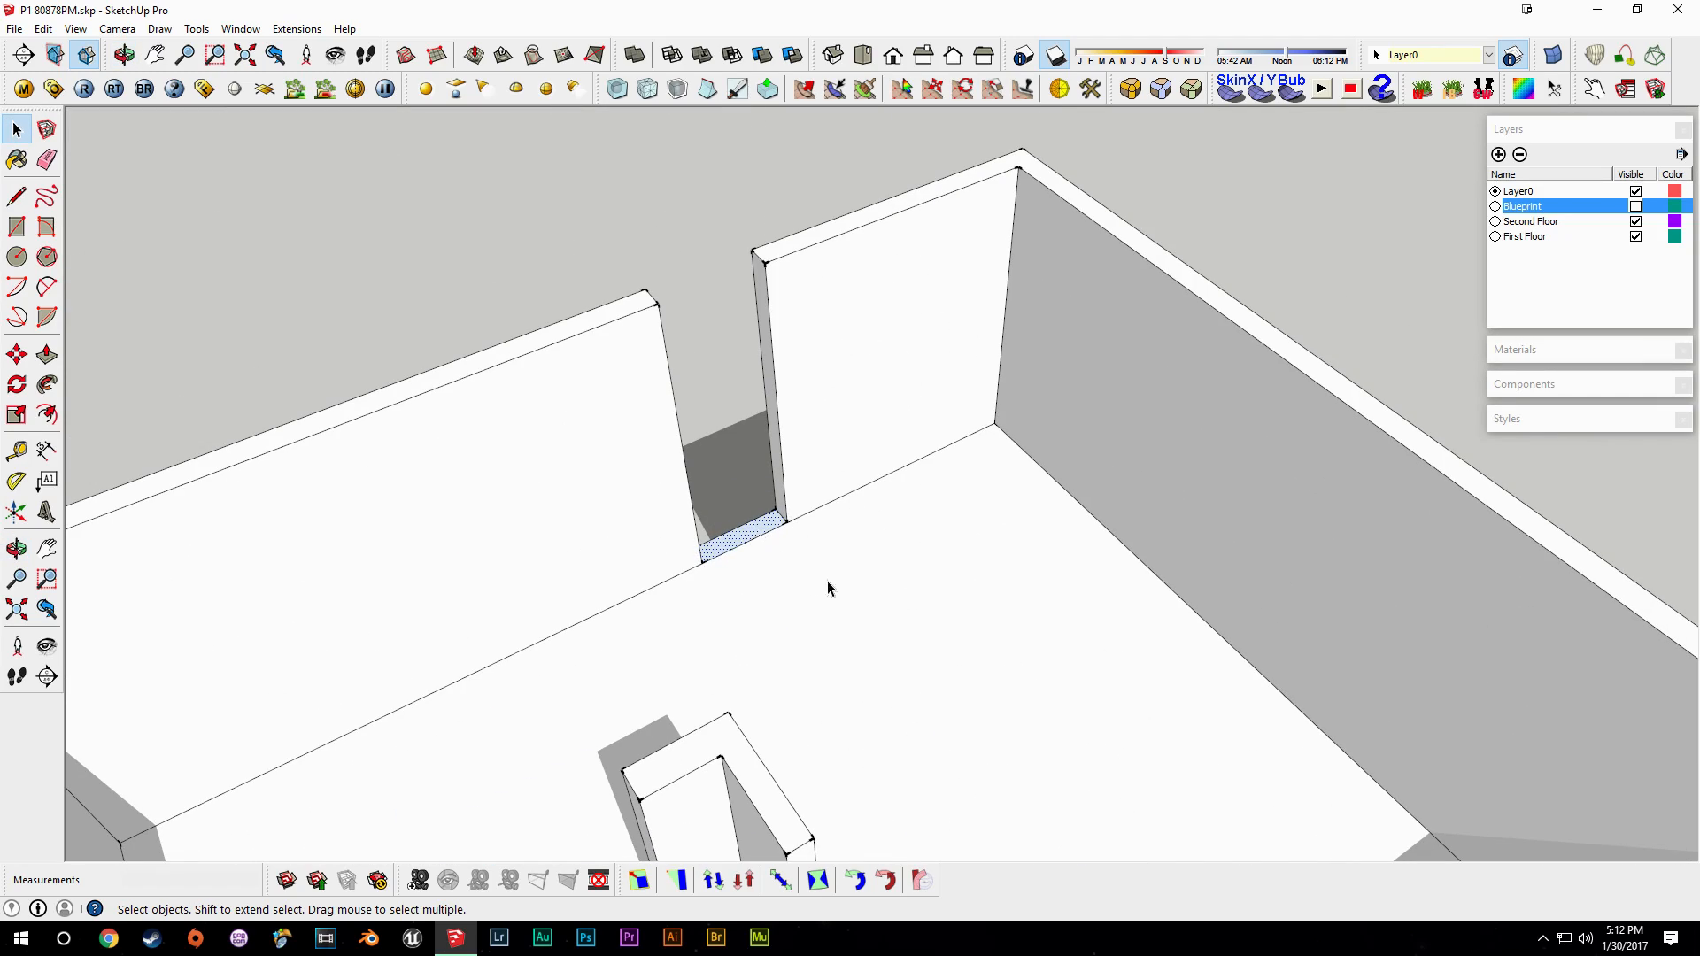
Push/Pull the narrow second-floor wall face next to the first-floor pillar to align it with the pillar edge.
{"action": "middle_click_drag", "start_coordinate": [830, 589], "coordinate": [543, 326], "text": "shift"}
{"action": "middle_click_drag", "start_coordinate": [740, 801], "coordinate": [549, 575]}
{"action": "middle_click_drag", "start_coordinate": [936, 676], "coordinate": [795, 591]}
{"action": "double_click", "coordinate": [794, 630]}
{"action": "scroll", "coordinate": [793, 634], "scroll_direction": "up", "scroll_amount": 2}
{"action": "key", "text": "p"}
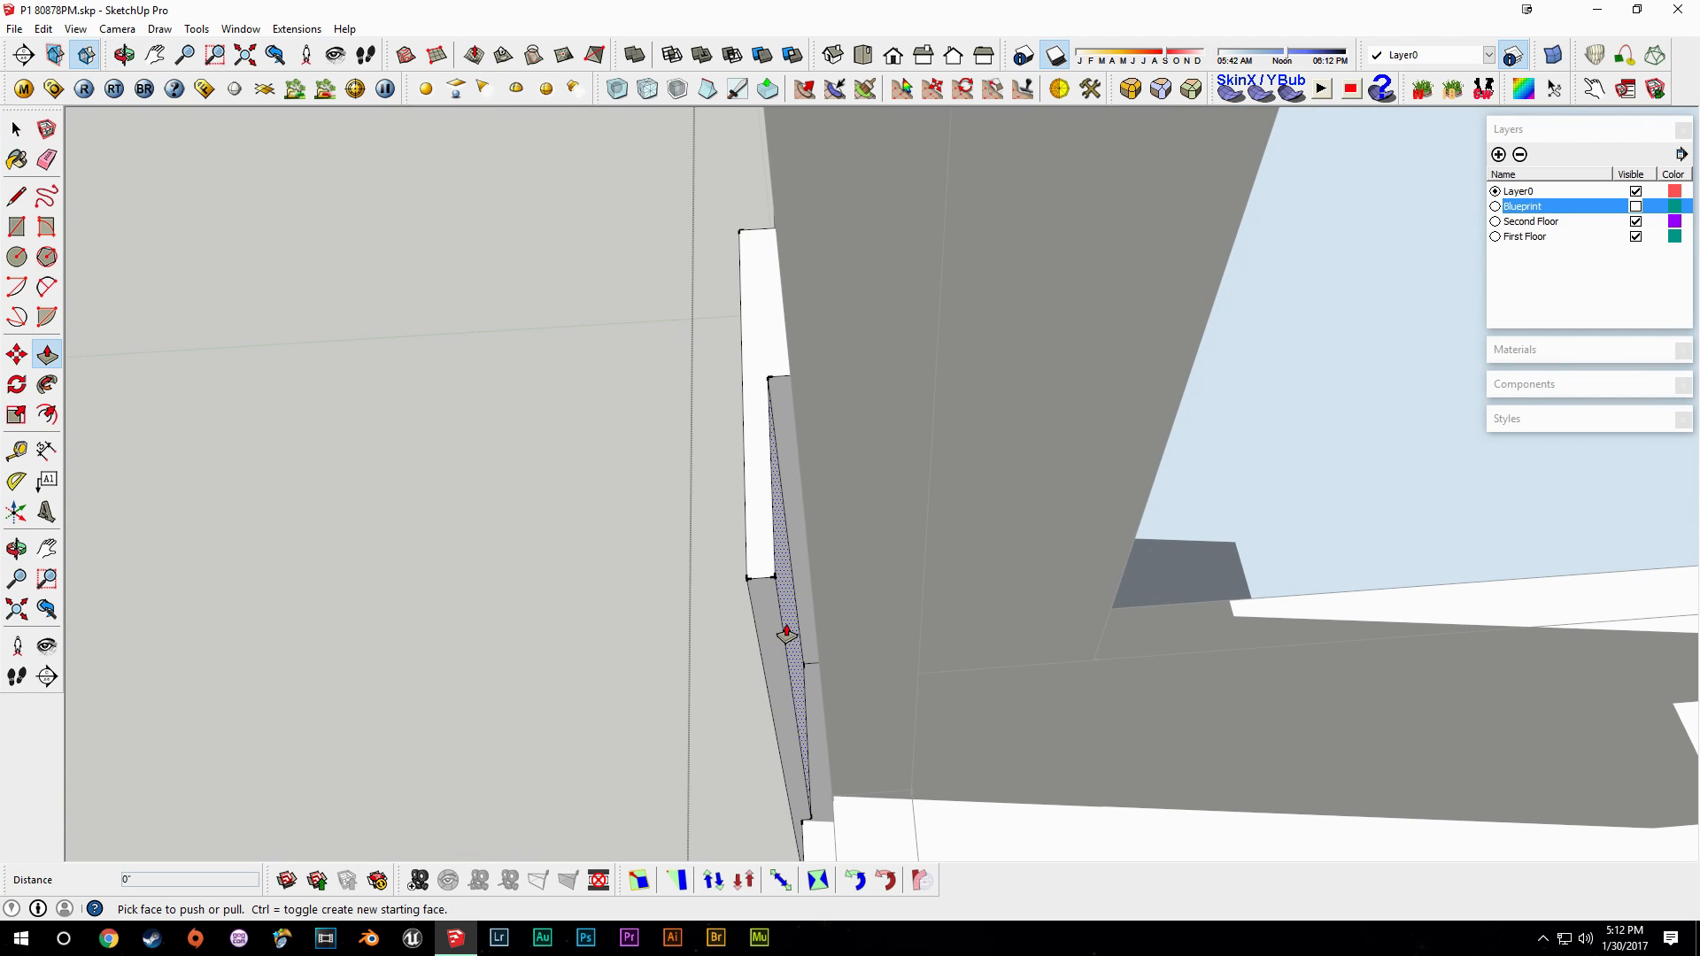
{"action": "left_click", "coordinate": [786, 634]}
{"action": "middle_click_drag", "start_coordinate": [793, 637], "coordinate": [705, 470]}
{"action": "left_click", "coordinate": [861, 498]}
{"action": "key", "text": "space"}
Push/Pull the second-floor front wall's end face at the opening into line with the adjacent first-floor pillar.
{"action": "scroll", "coordinate": [706, 470], "scroll_direction": "down", "scroll_amount": 2}
{"action": "middle_click_drag", "start_coordinate": [1094, 675], "coordinate": [1098, 681], "text": "shift"}
{"action": "left_click_drag", "start_coordinate": [1099, 682], "coordinate": [850, 611], "text": "shift"}
{"action": "middle_click_drag", "start_coordinate": [850, 611], "coordinate": [1182, 571]}
{"action": "scroll", "coordinate": [1112, 616], "scroll_direction": "up", "scroll_amount": 2}
{"action": "left_click", "coordinate": [1066, 508]}
{"action": "scroll", "coordinate": [1067, 509], "scroll_direction": "up", "scroll_amount": 2}
{"action": "middle_click_drag", "start_coordinate": [1067, 514], "coordinate": [1163, 530]}
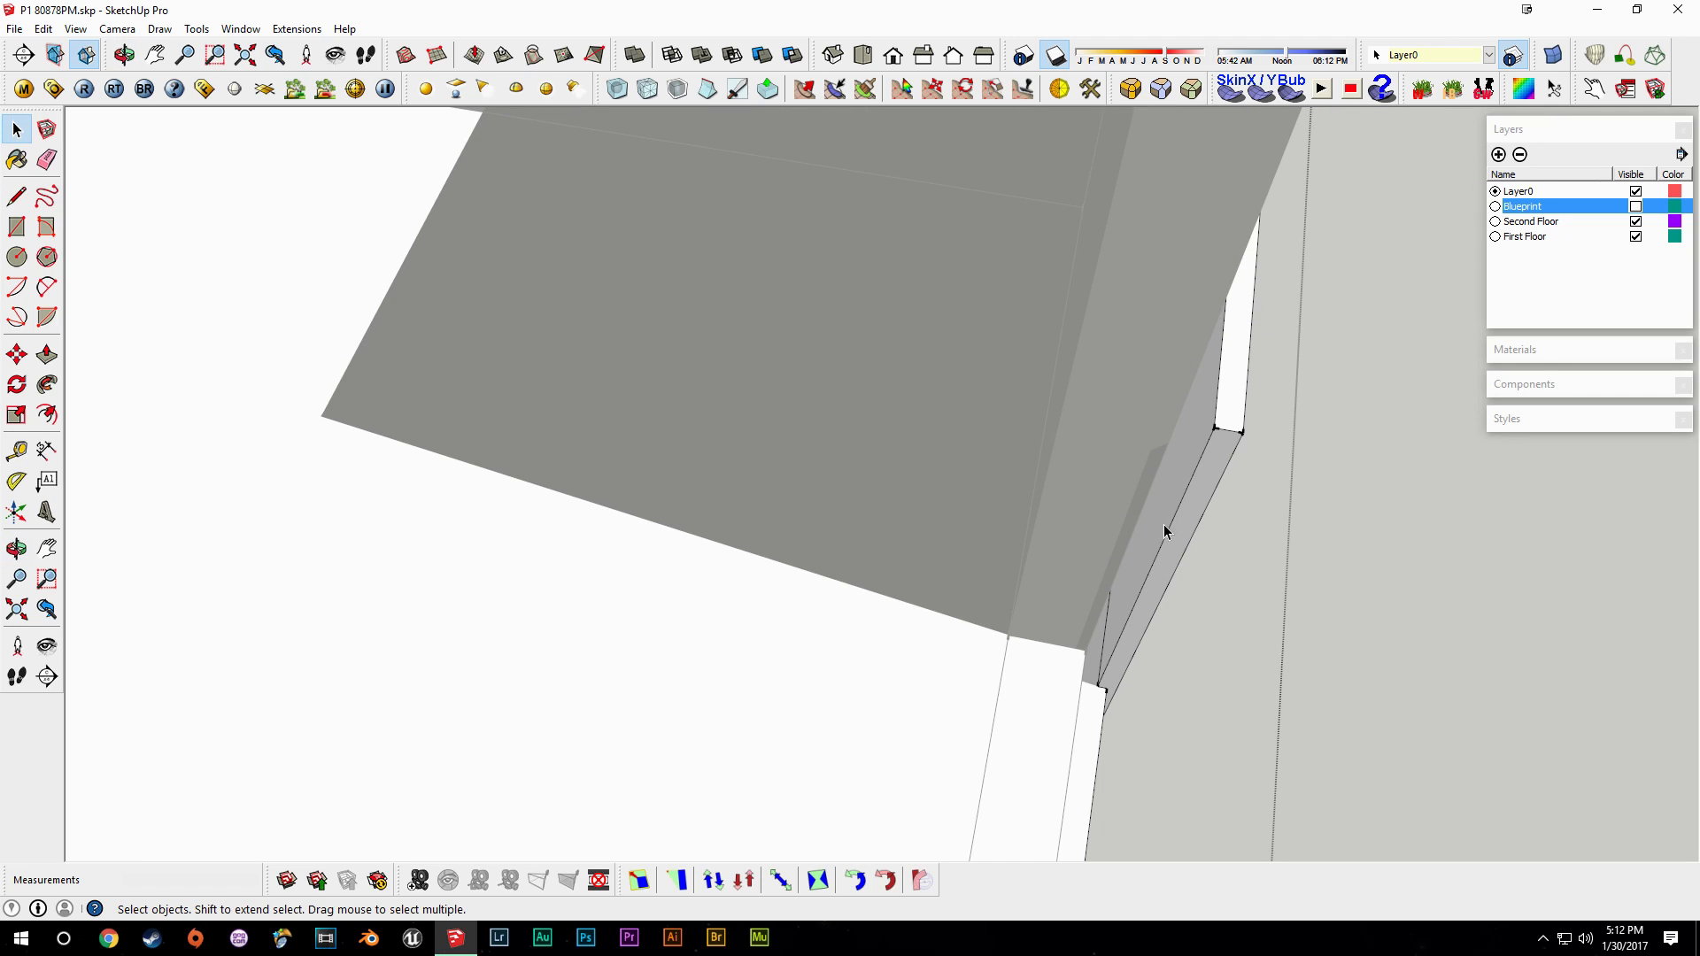
{"action": "key", "text": "p"}
{"action": "left_click", "coordinate": [1169, 510]}
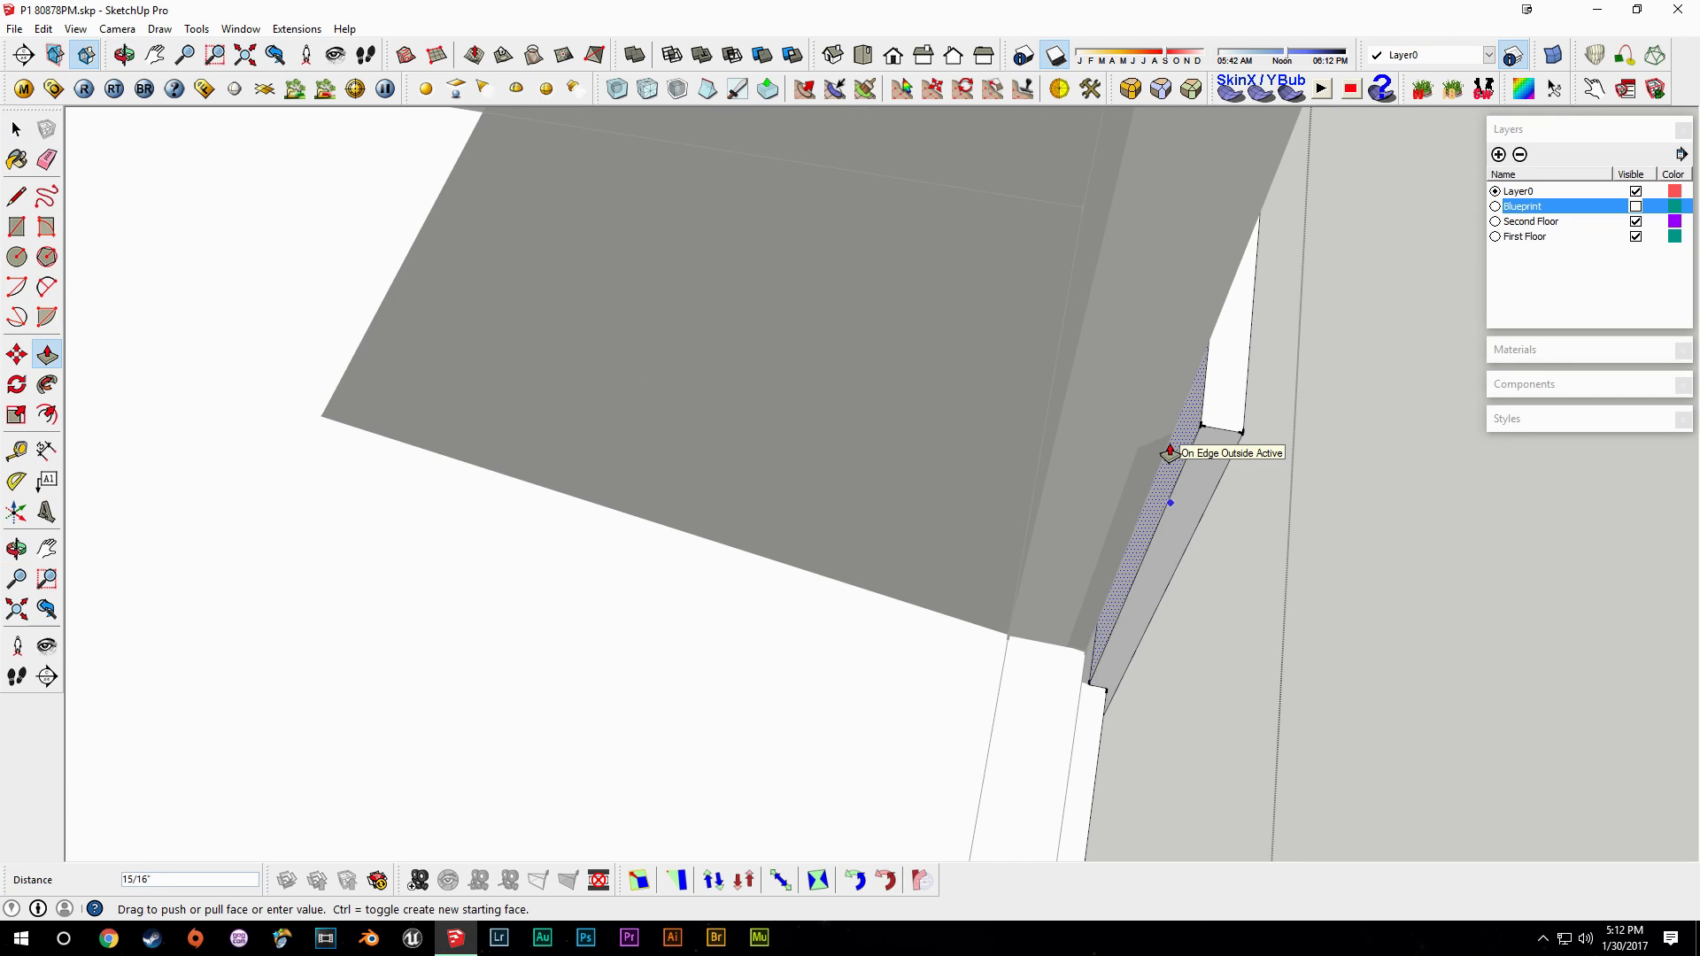
{"action": "middle_click_drag", "start_coordinate": [1168, 450], "coordinate": [865, 326]}
{"action": "key", "text": "space"}
{"action": "key", "text": "p"}
{"action": "mouse_move", "coordinate": [863, 555]}
{"action": "left_mouse_down"}
{"action": "mouse_move", "coordinate": [919, 597]}
{"action": "mouse_move", "coordinate": [903, 554]}
{"action": "mouse_move", "coordinate": [842, 558]}
{"action": "mouse_move", "coordinate": [919, 546]}
{"action": "left_mouse_up"}
{"action": "key", "text": "space"}
{"action": "scroll", "coordinate": [454, 625], "scroll_direction": "down", "scroll_amount": 10}
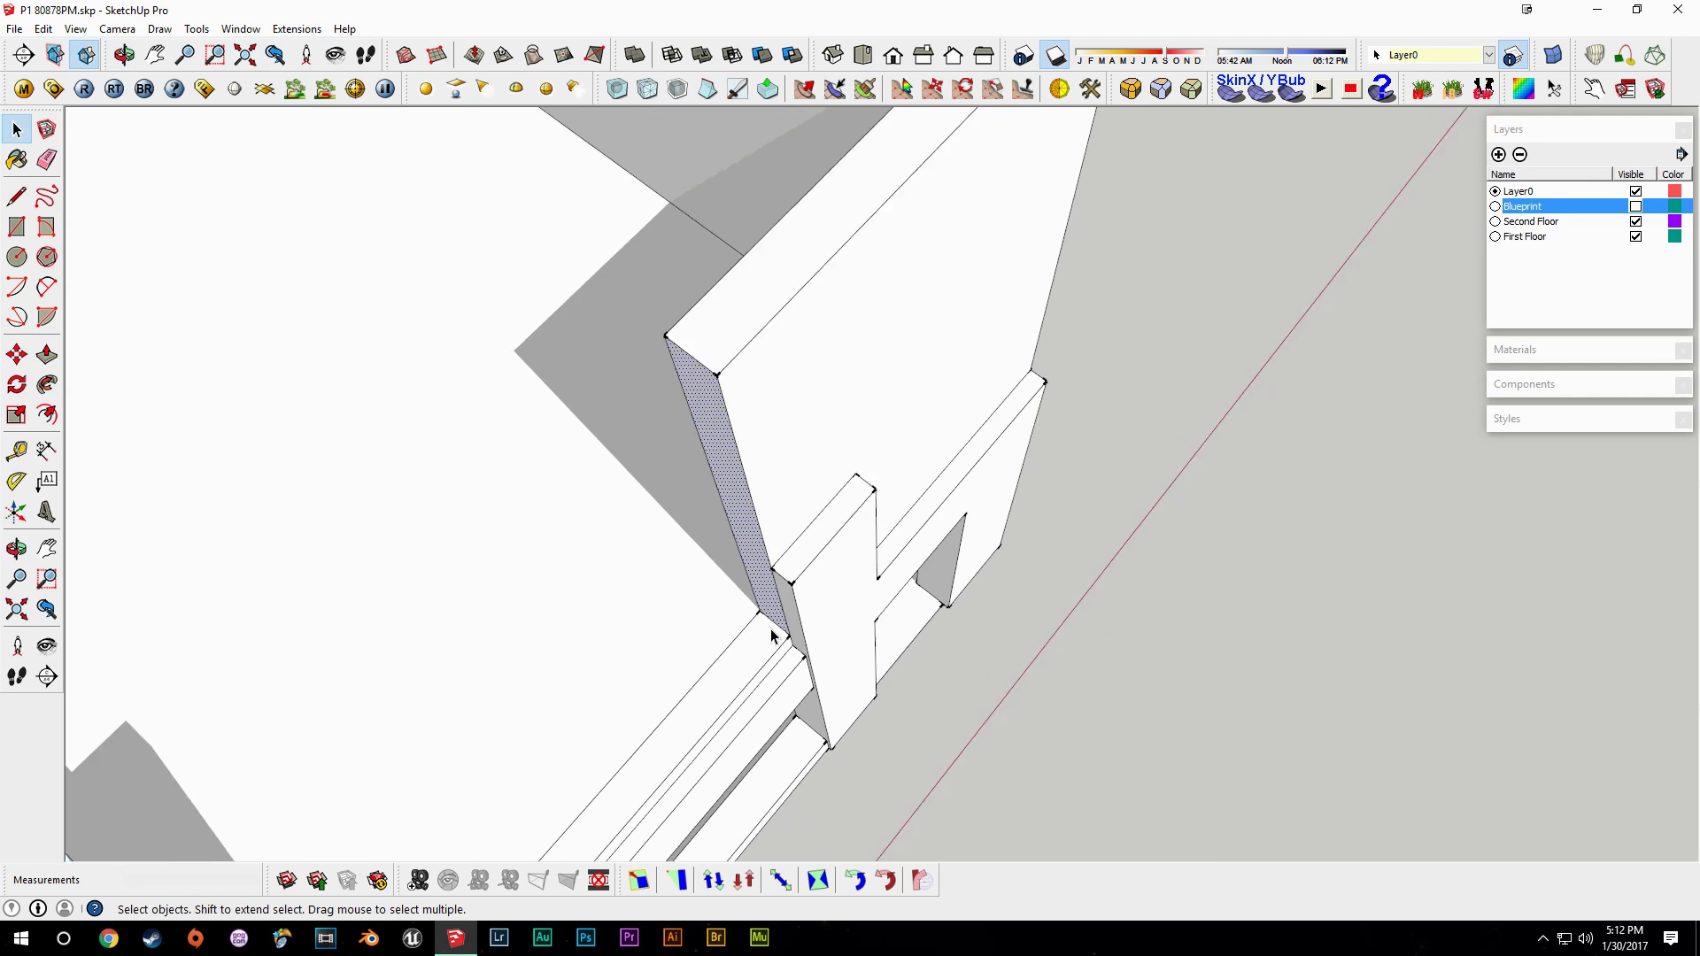
Examine the terrace floor and its edges where the second-floor slab meets the surrounding first-floor pillars.
{"action": "middle_click_drag", "start_coordinate": [454, 625], "coordinate": [904, 537]}
{"action": "left_click", "coordinate": [677, 402]}
{"action": "mouse_move", "coordinate": [652, 494]}
{"action": "middle_mouse_down"}
{"action": "mouse_move", "coordinate": [805, 486]}
{"action": "mouse_move", "coordinate": [775, 396]}
{"action": "middle_mouse_up"}
{"action": "scroll", "coordinate": [862, 463], "scroll_direction": "up", "scroll_amount": 3}
{"action": "middle_click_drag", "start_coordinate": [854, 519], "coordinate": [902, 485]}
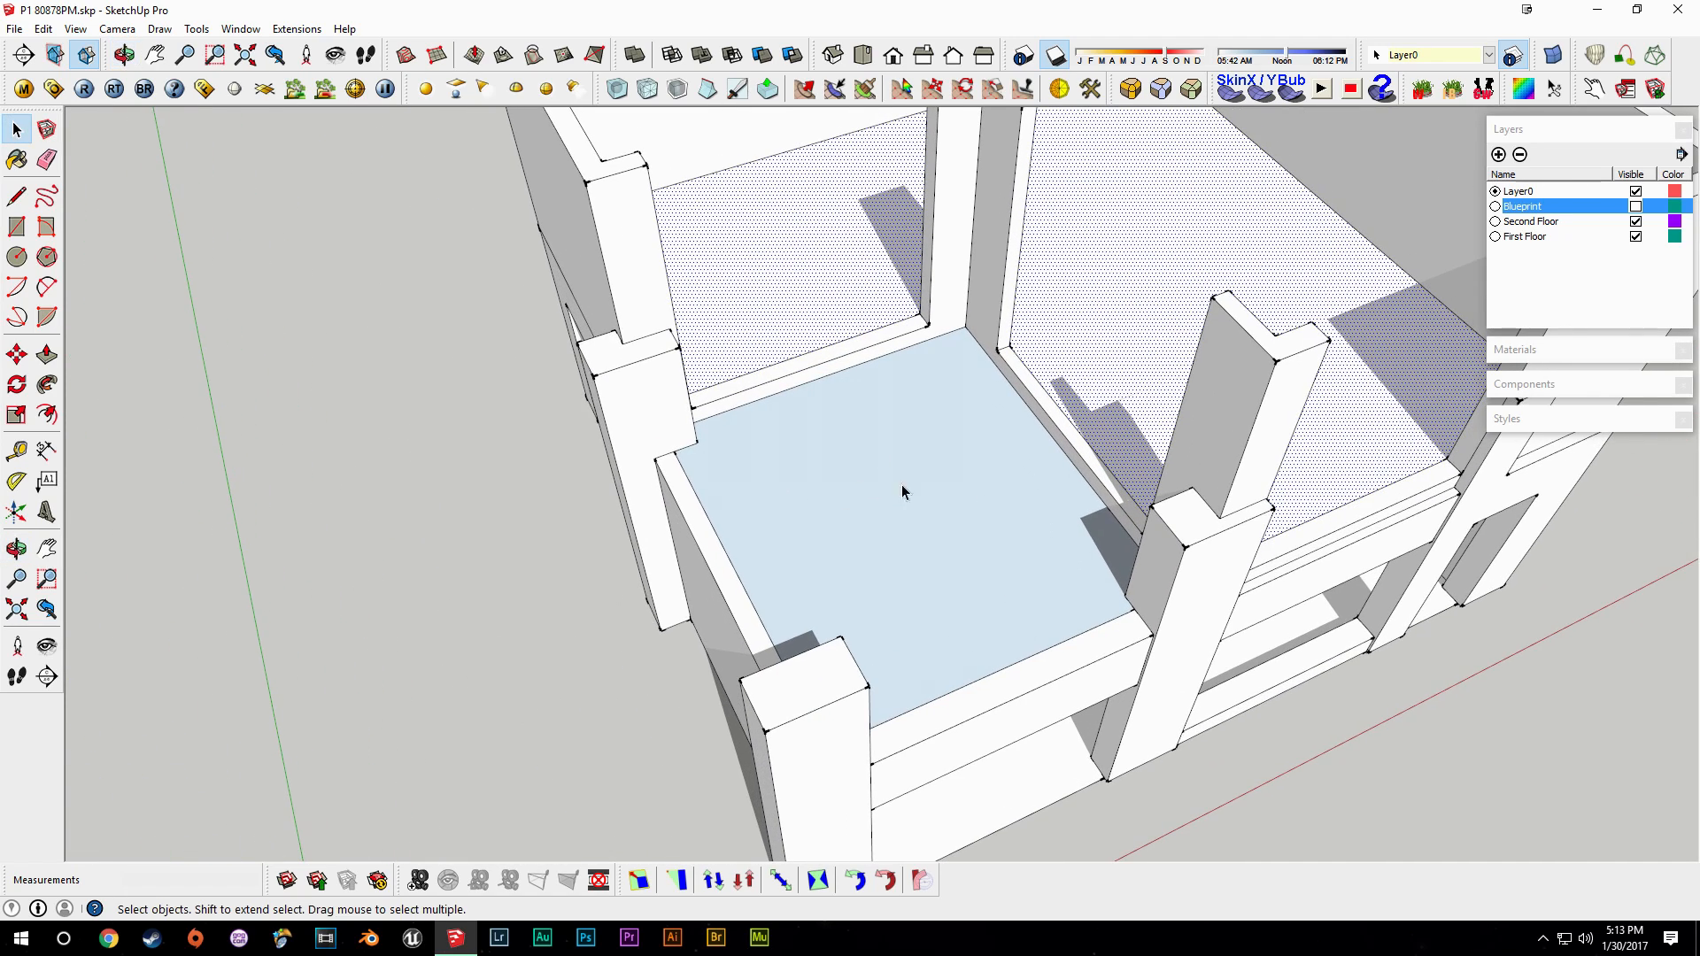
{"action": "left_click", "coordinate": [425, 535]}
{"action": "mouse_move", "coordinate": [1073, 439]}
{"action": "middle_mouse_down"}
{"action": "mouse_move", "coordinate": [957, 478]}
{"action": "mouse_move", "coordinate": [866, 403]}
{"action": "mouse_move", "coordinate": [706, 451]}
{"action": "middle_mouse_up"}
{"action": "left_click", "coordinate": [687, 334]}
{"action": "mouse_move", "coordinate": [687, 334]}
{"action": "middle_mouse_down"}
{"action": "mouse_move", "coordinate": [493, 364]}
{"action": "mouse_move", "coordinate": [775, 403]}
{"action": "middle_mouse_up"}
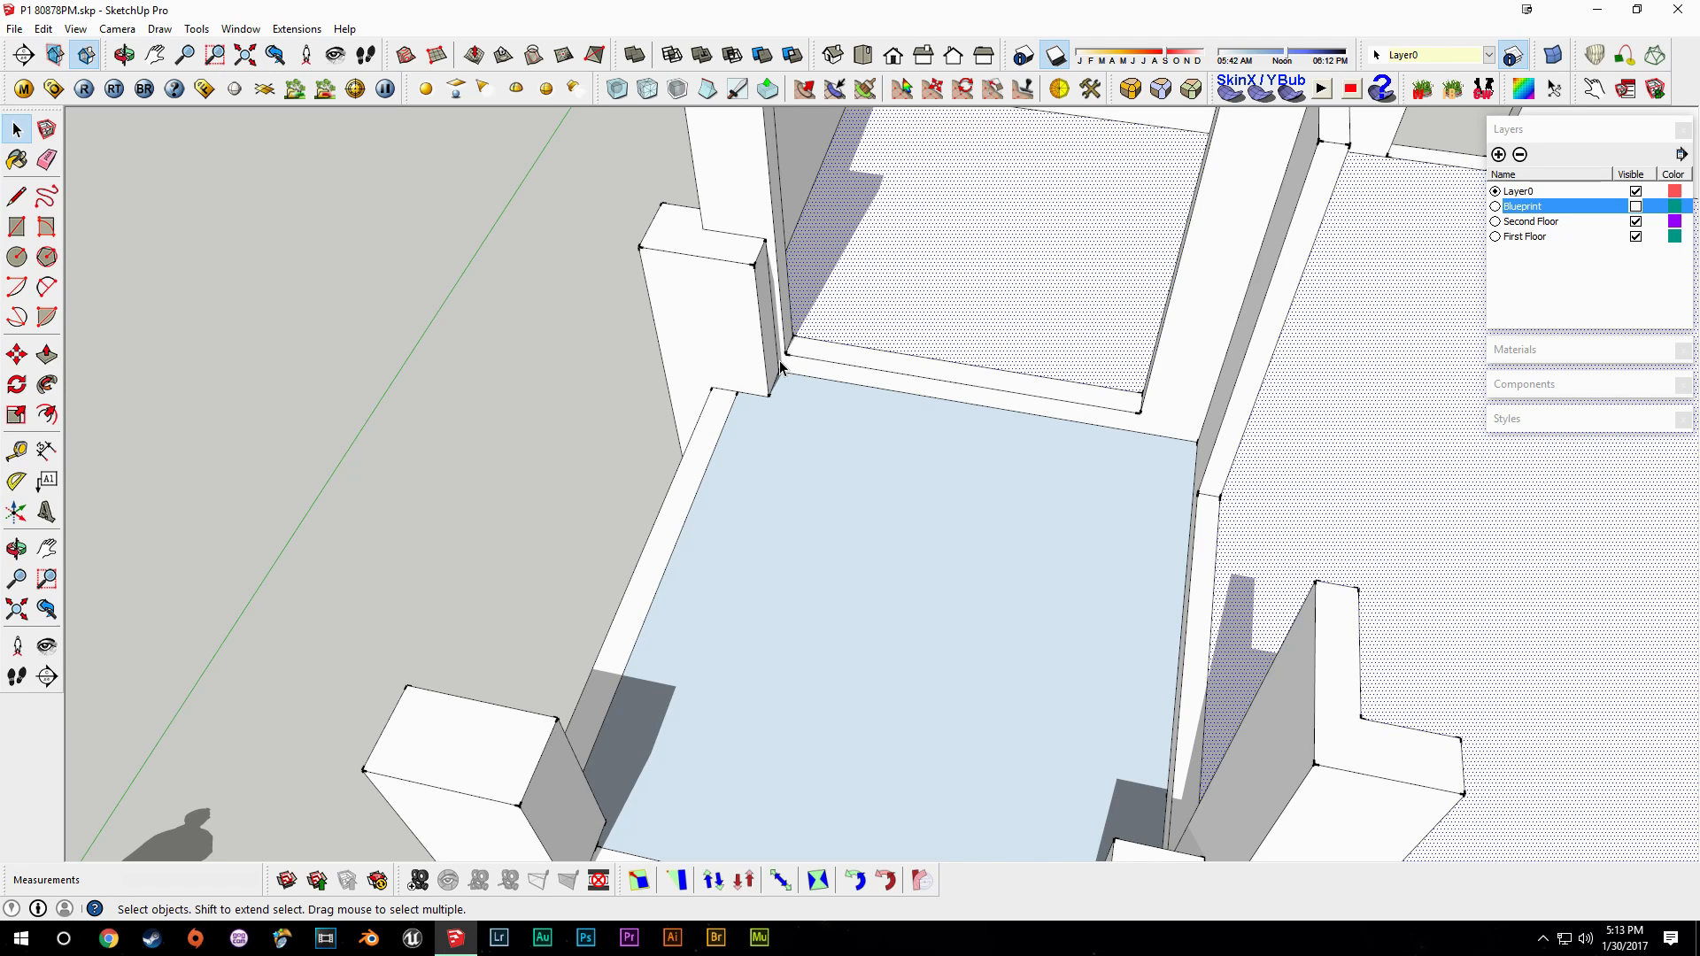
Draw lines across the faces of the first-floor pillar at the bedroom-terrace corner to mark the slab's level.
{"action": "scroll", "coordinate": [781, 365], "scroll_direction": "up", "scroll_amount": 4}
{"action": "key", "text": "l"}
{"action": "left_click", "coordinate": [794, 333]}
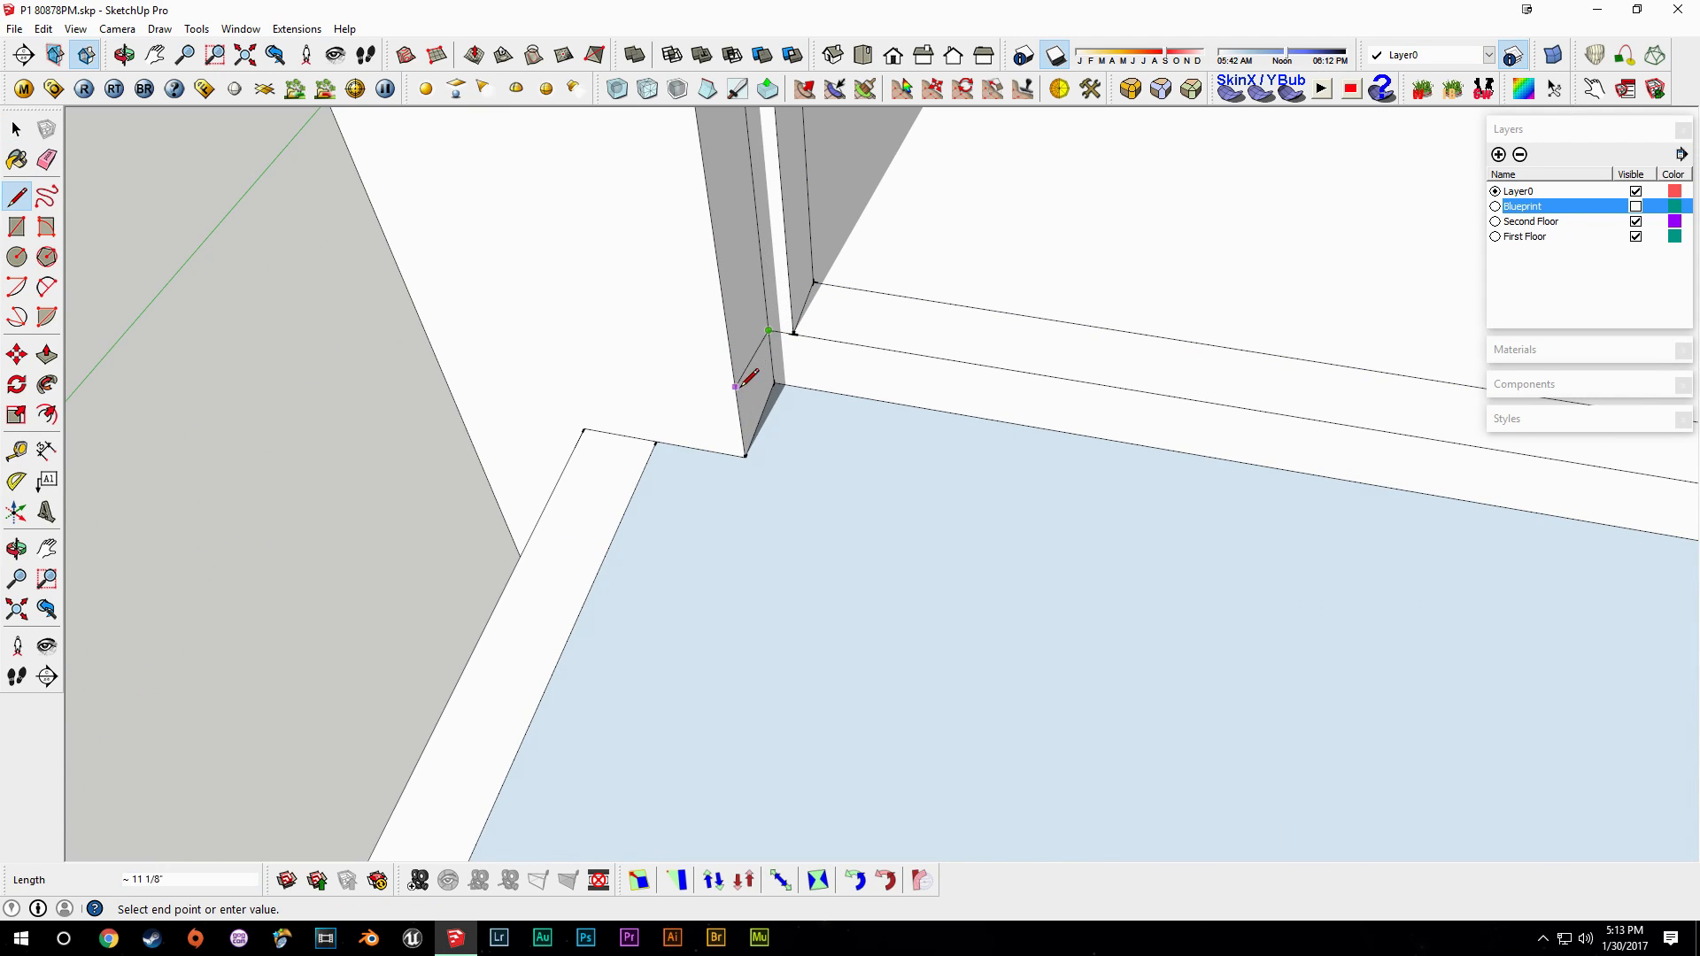
{"action": "key", "text": "space"}
{"action": "middle_click_drag", "start_coordinate": [607, 399], "coordinate": [531, 490]}
{"action": "key", "text": "l"}
{"action": "left_click", "coordinate": [570, 490]}
{"action": "left_click", "coordinate": [537, 381]}
{"action": "key", "text": "space"}
{"action": "key", "text": "l"}
{"action": "left_click", "coordinate": [739, 431]}
{"action": "left_click", "coordinate": [532, 438]}
{"action": "middle_click_drag", "start_coordinate": [573, 449], "coordinate": [676, 552]}
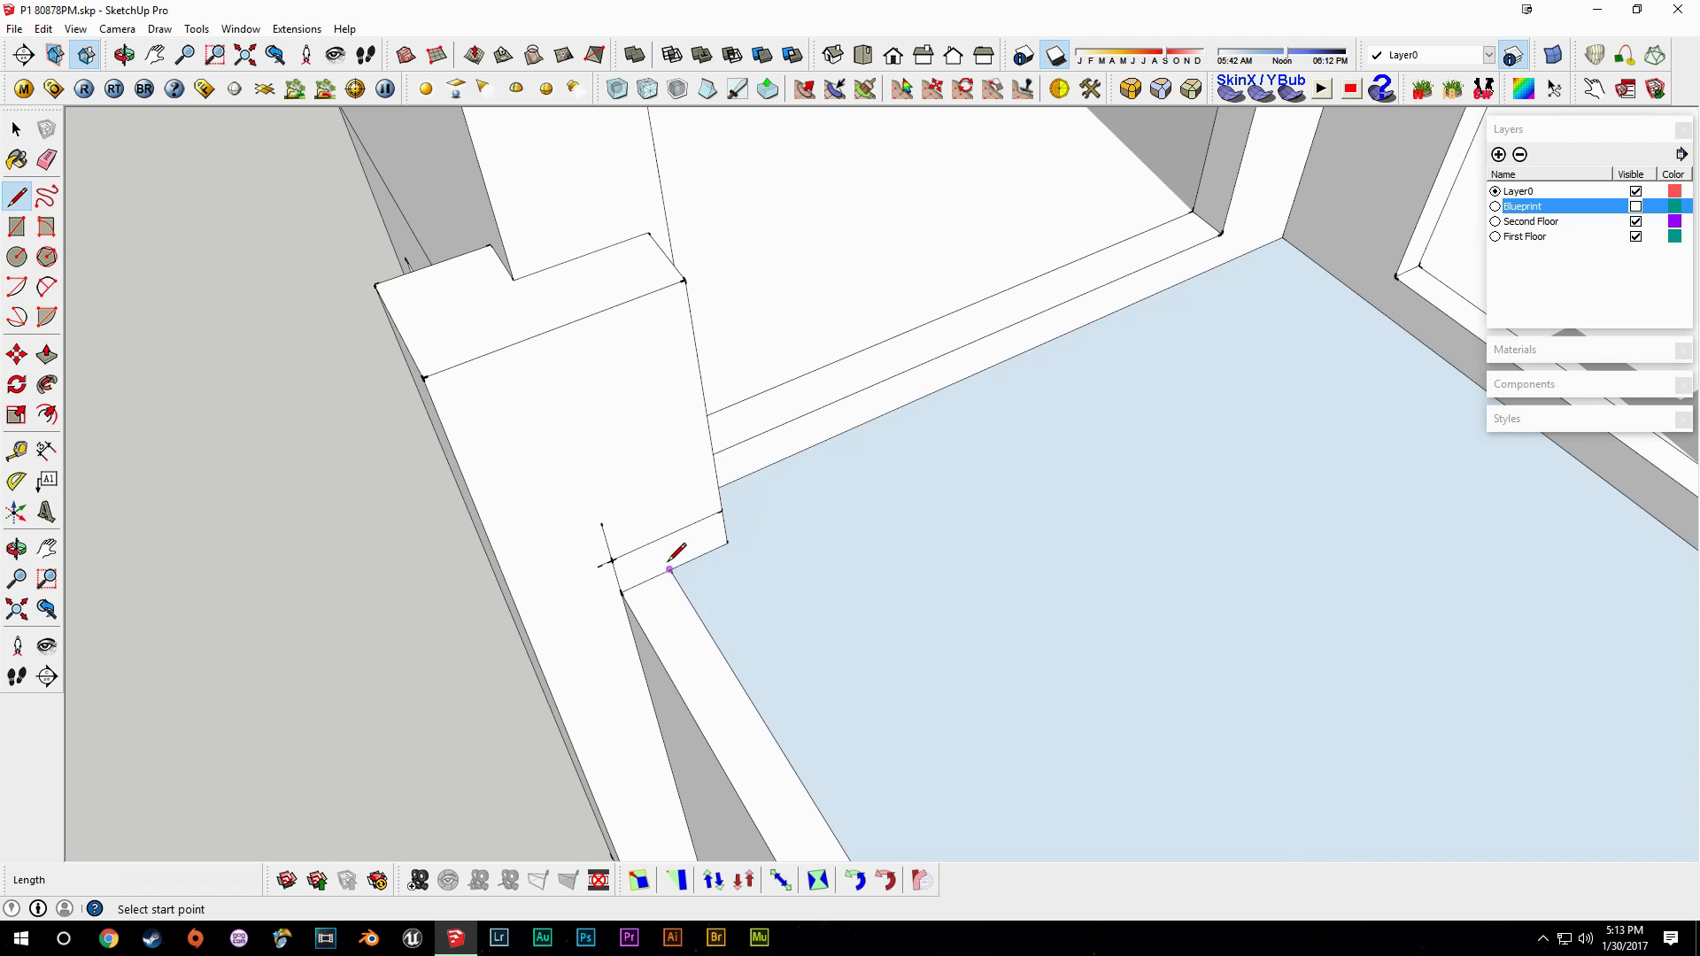
{"action": "left_click", "coordinate": [626, 554]}
Draw the slab's edge line along the terrace's outer side between the two pillars and erase the stray lines.
{"action": "middle_click_drag", "start_coordinate": [710, 695], "coordinate": [1119, 542]}
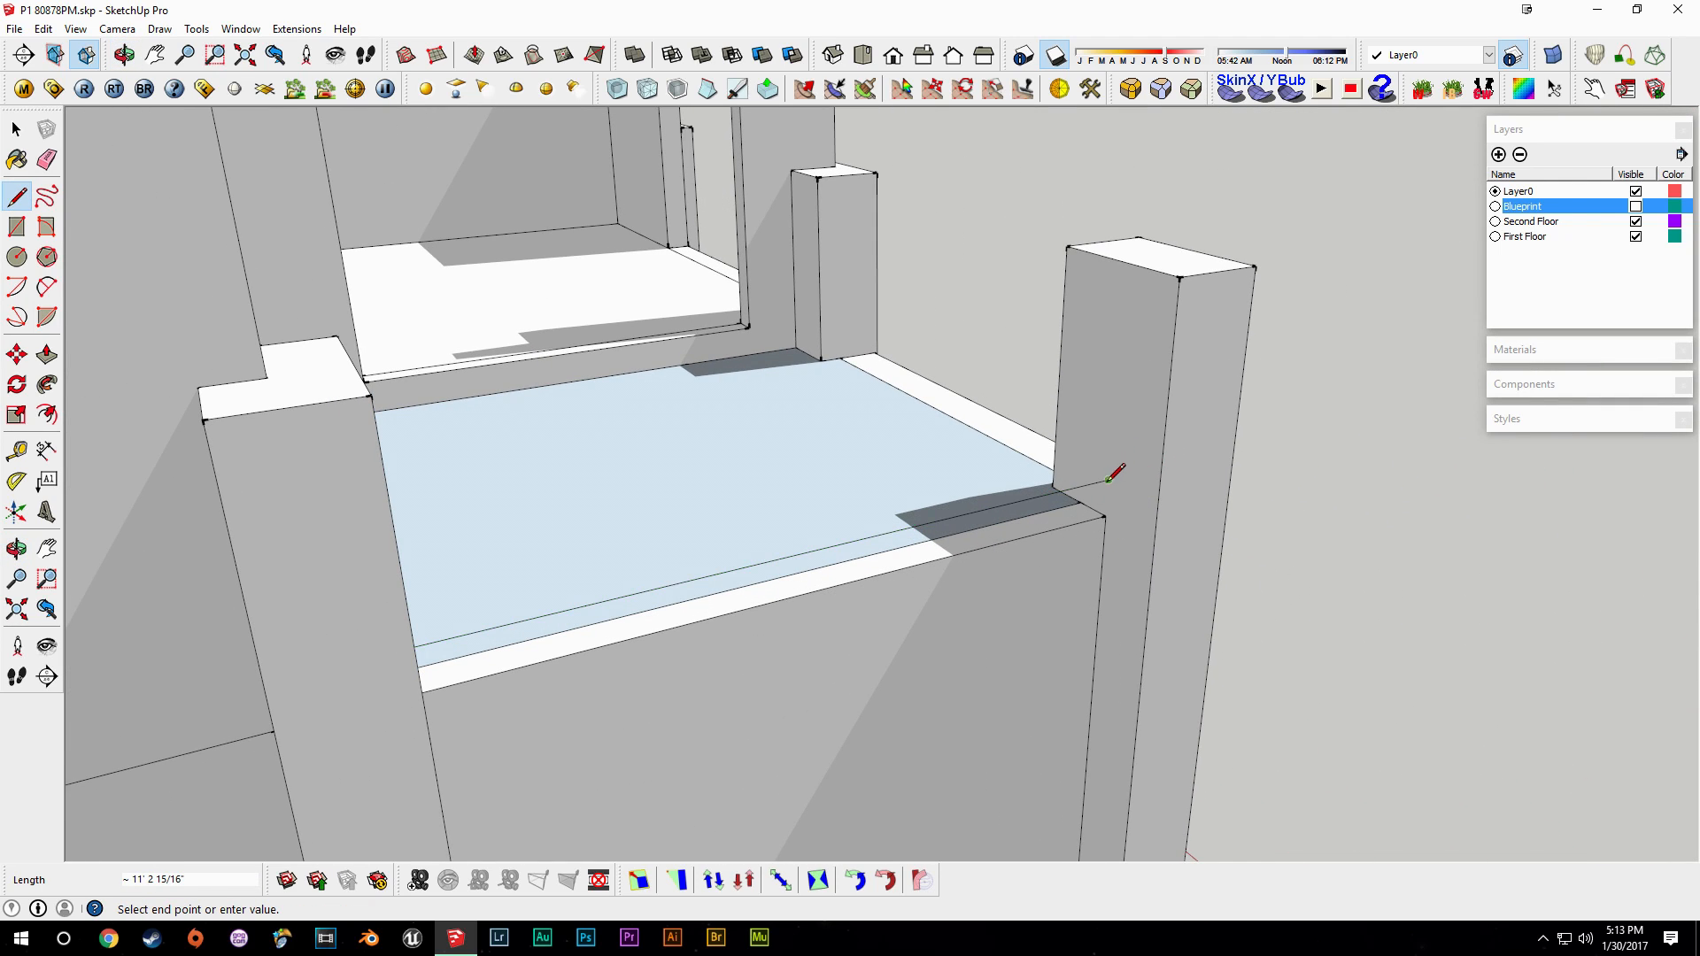
{"action": "middle_click_drag", "start_coordinate": [1108, 509], "coordinate": [733, 564]}
{"action": "left_click", "coordinate": [292, 529]}
{"action": "key", "text": "e"}
{"action": "mouse_move", "coordinate": [443, 495]}
{"action": "middle_mouse_down"}
{"action": "mouse_move", "coordinate": [444, 576]}
{"action": "mouse_move", "coordinate": [551, 543]}
{"action": "middle_mouse_up"}
{"action": "key", "text": "space"}
Pull the terrace slab's outer side face outward to the edge of the pillar at the bedroom corner.
{"action": "mouse_move", "coordinate": [687, 569]}
{"action": "middle_mouse_down"}
{"action": "mouse_move", "coordinate": [337, 542]}
{"action": "mouse_move", "coordinate": [372, 575]}
{"action": "mouse_move", "coordinate": [396, 673]}
{"action": "mouse_move", "coordinate": [593, 474]}
{"action": "mouse_move", "coordinate": [721, 534]}
{"action": "middle_mouse_up"}
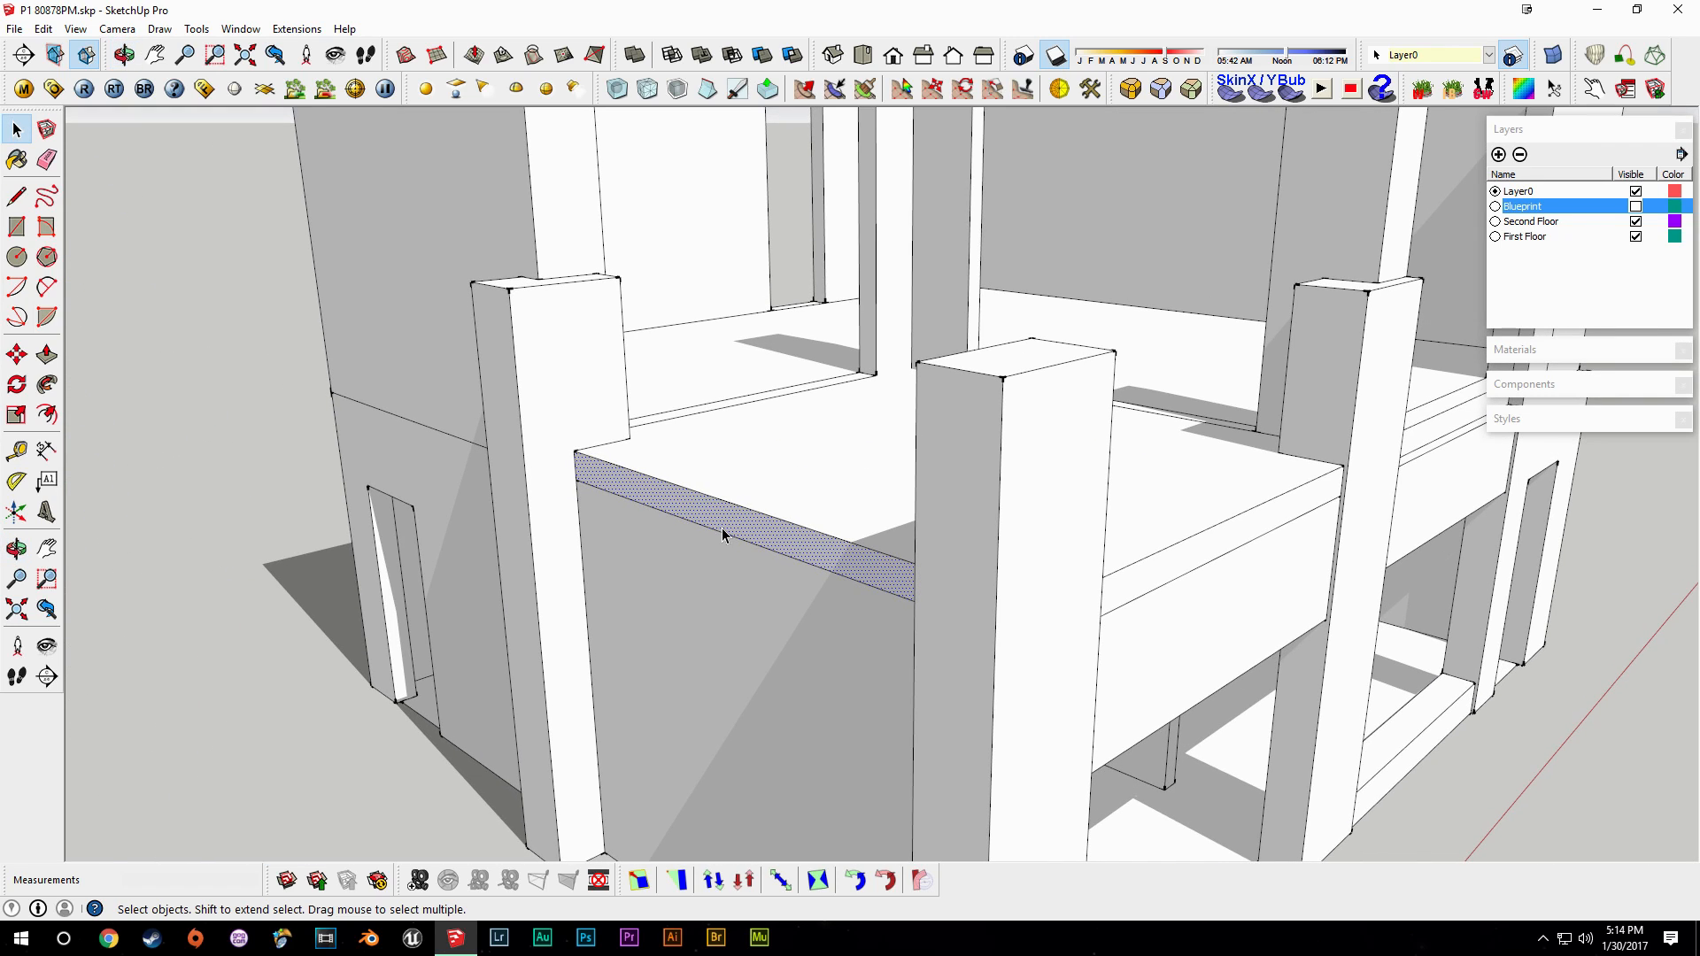
{"action": "scroll", "coordinate": [593, 470], "scroll_direction": "up", "scroll_amount": 3}
{"action": "key", "text": "p"}
{"action": "left_click", "coordinate": [584, 461]}
{"action": "scroll", "coordinate": [531, 469], "scroll_direction": "up", "scroll_amount": 2}
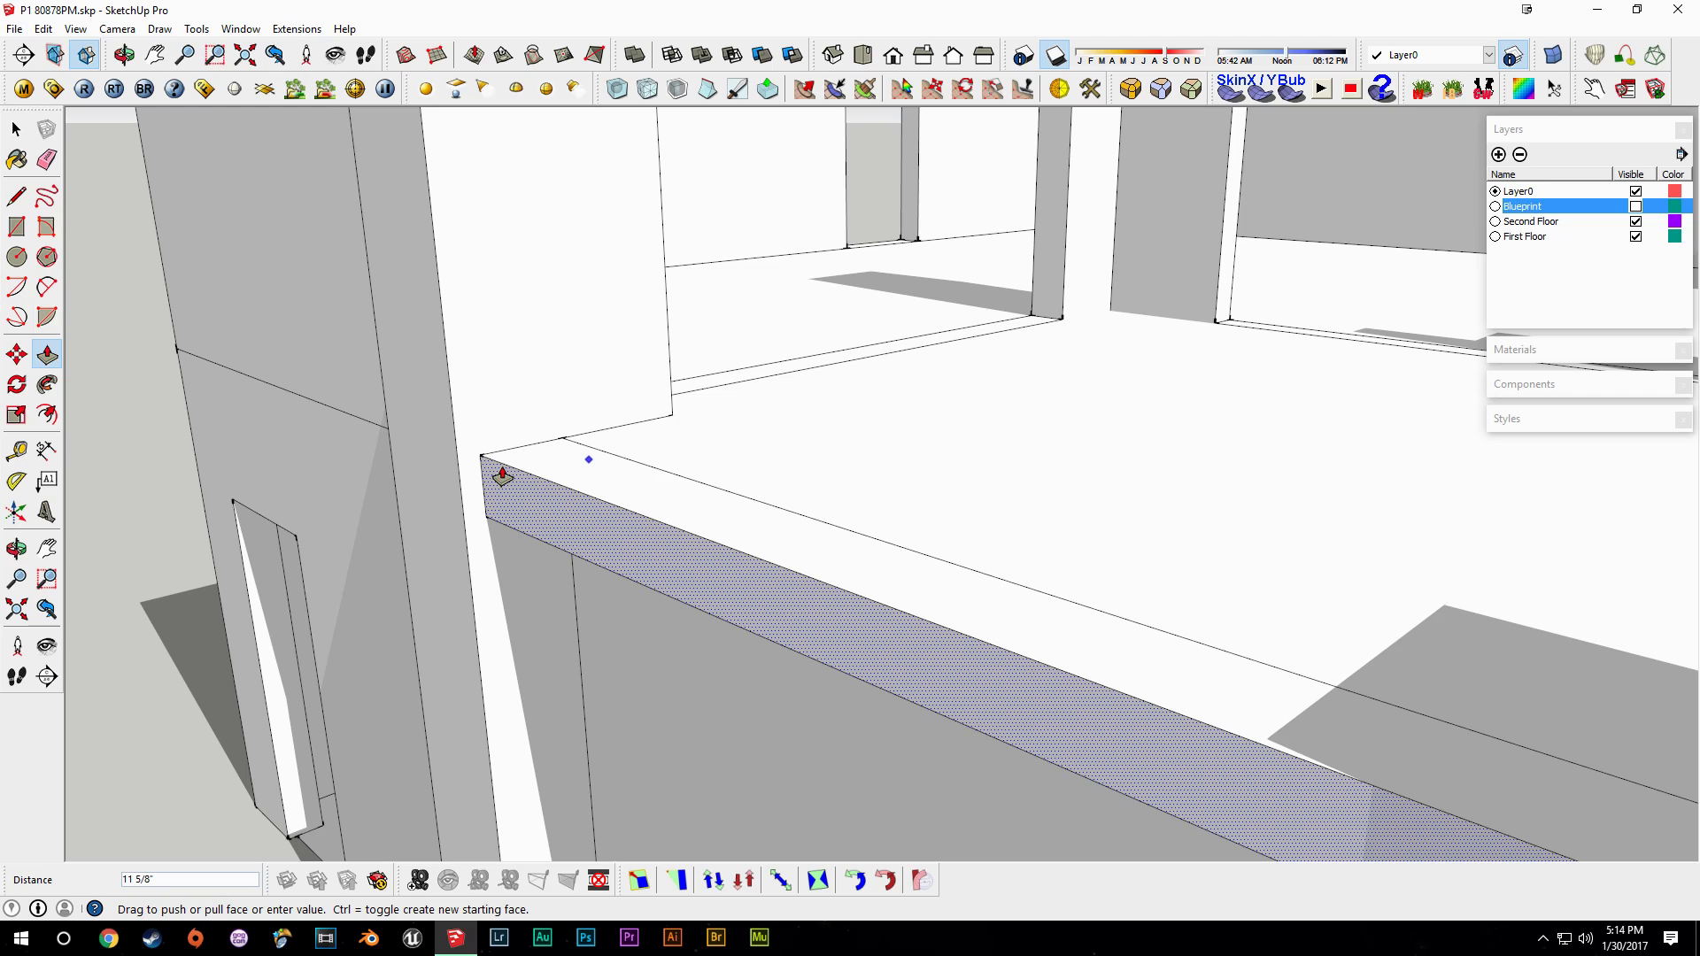
{"action": "left_click", "coordinate": [454, 447]}
{"action": "left_click", "coordinate": [481, 507]}
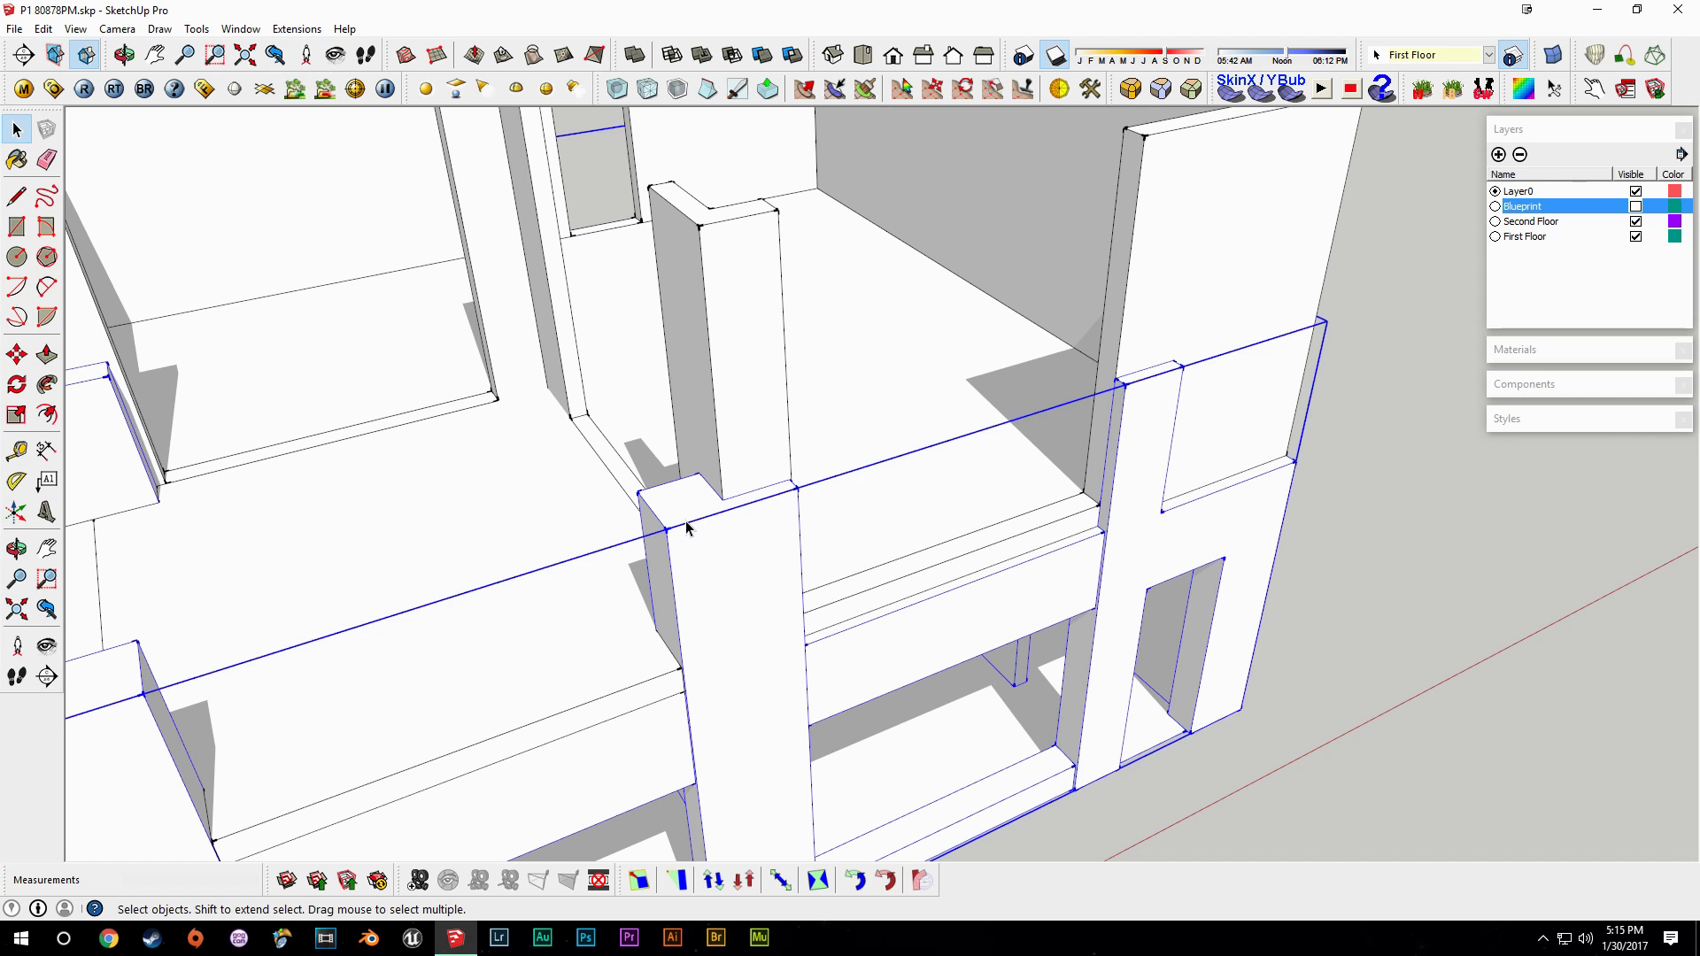
Try raising the top face of the middle front pillar by 4" inside the first-floor group.
{"action": "scroll", "coordinate": [895, 682], "scroll_direction": "down", "scroll_amount": 6}
{"action": "scroll", "coordinate": [894, 655], "scroll_direction": "up", "scroll_amount": 5}
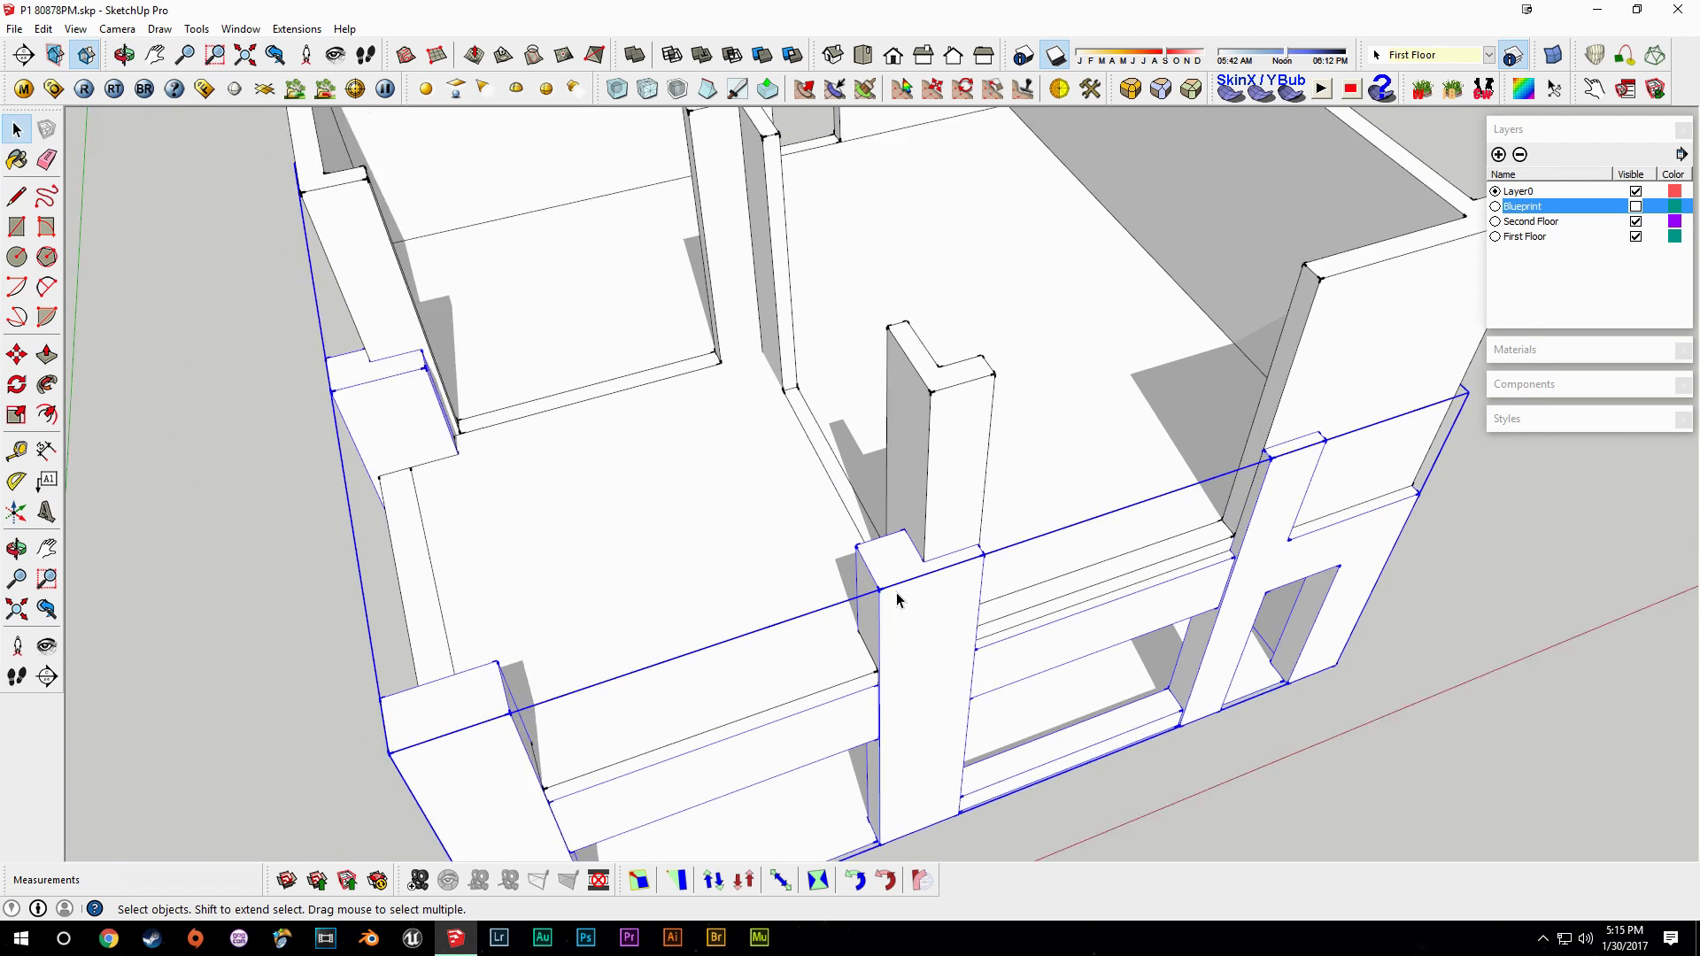
{"action": "double_click", "coordinate": [894, 566]}
{"action": "key", "text": "p"}
{"action": "left_click", "coordinate": [886, 551]}
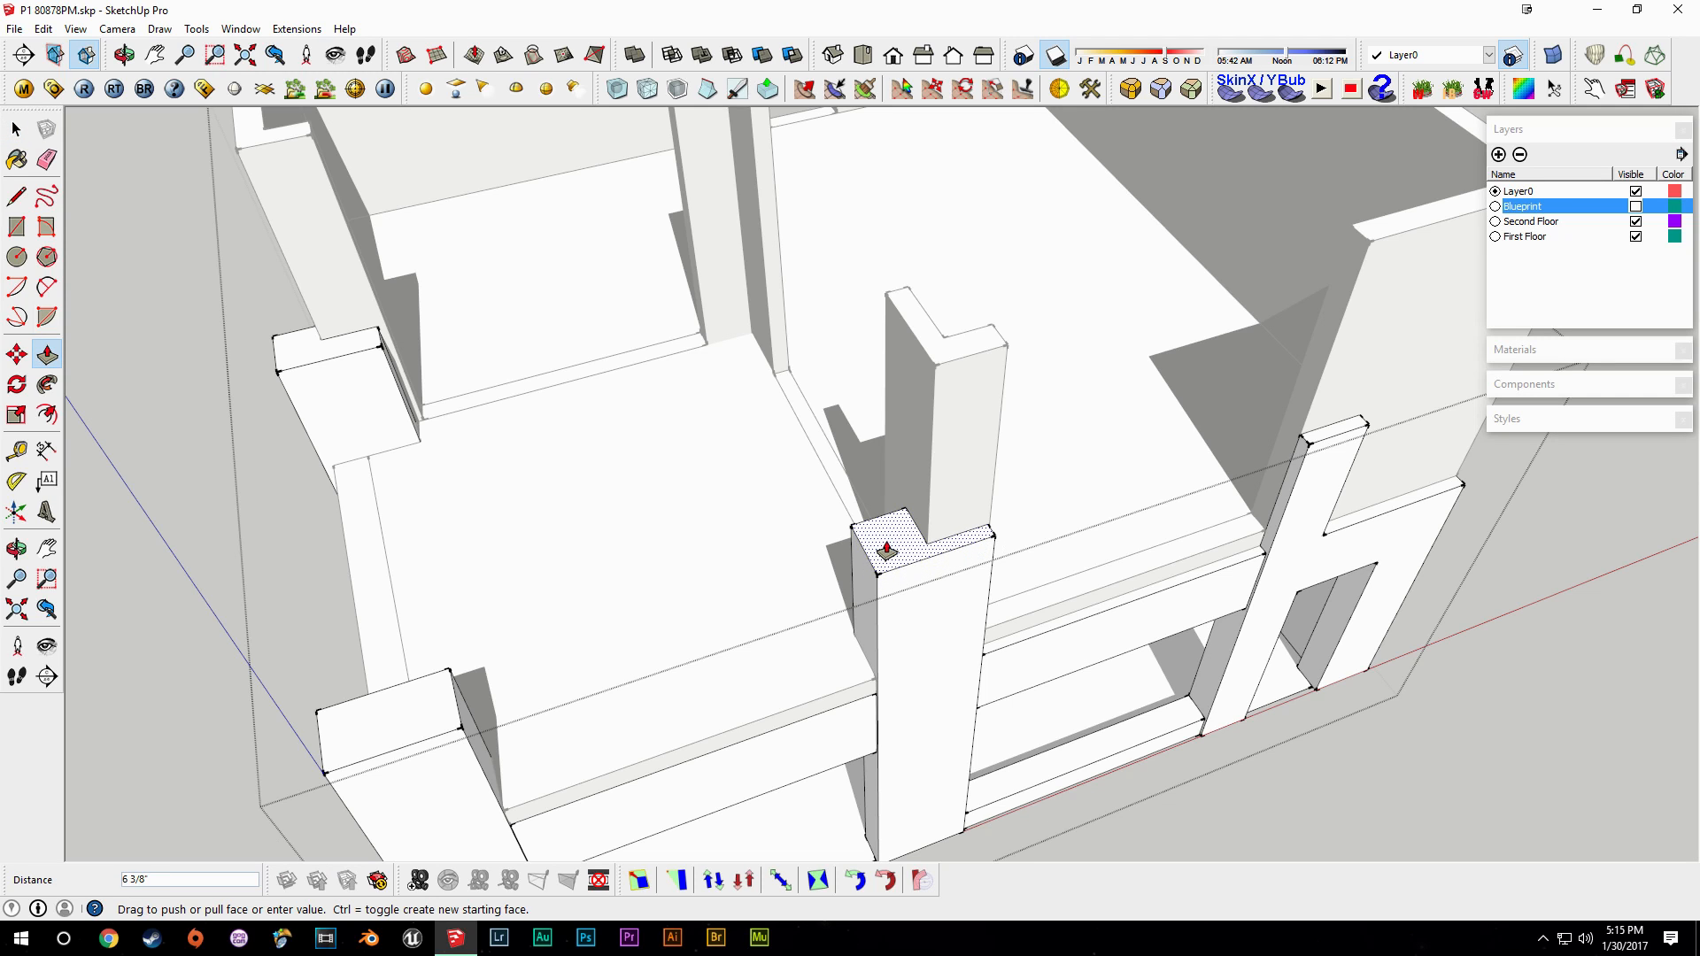
{"action": "type", "text": "4"}
{"action": "key", "text": "Return"}
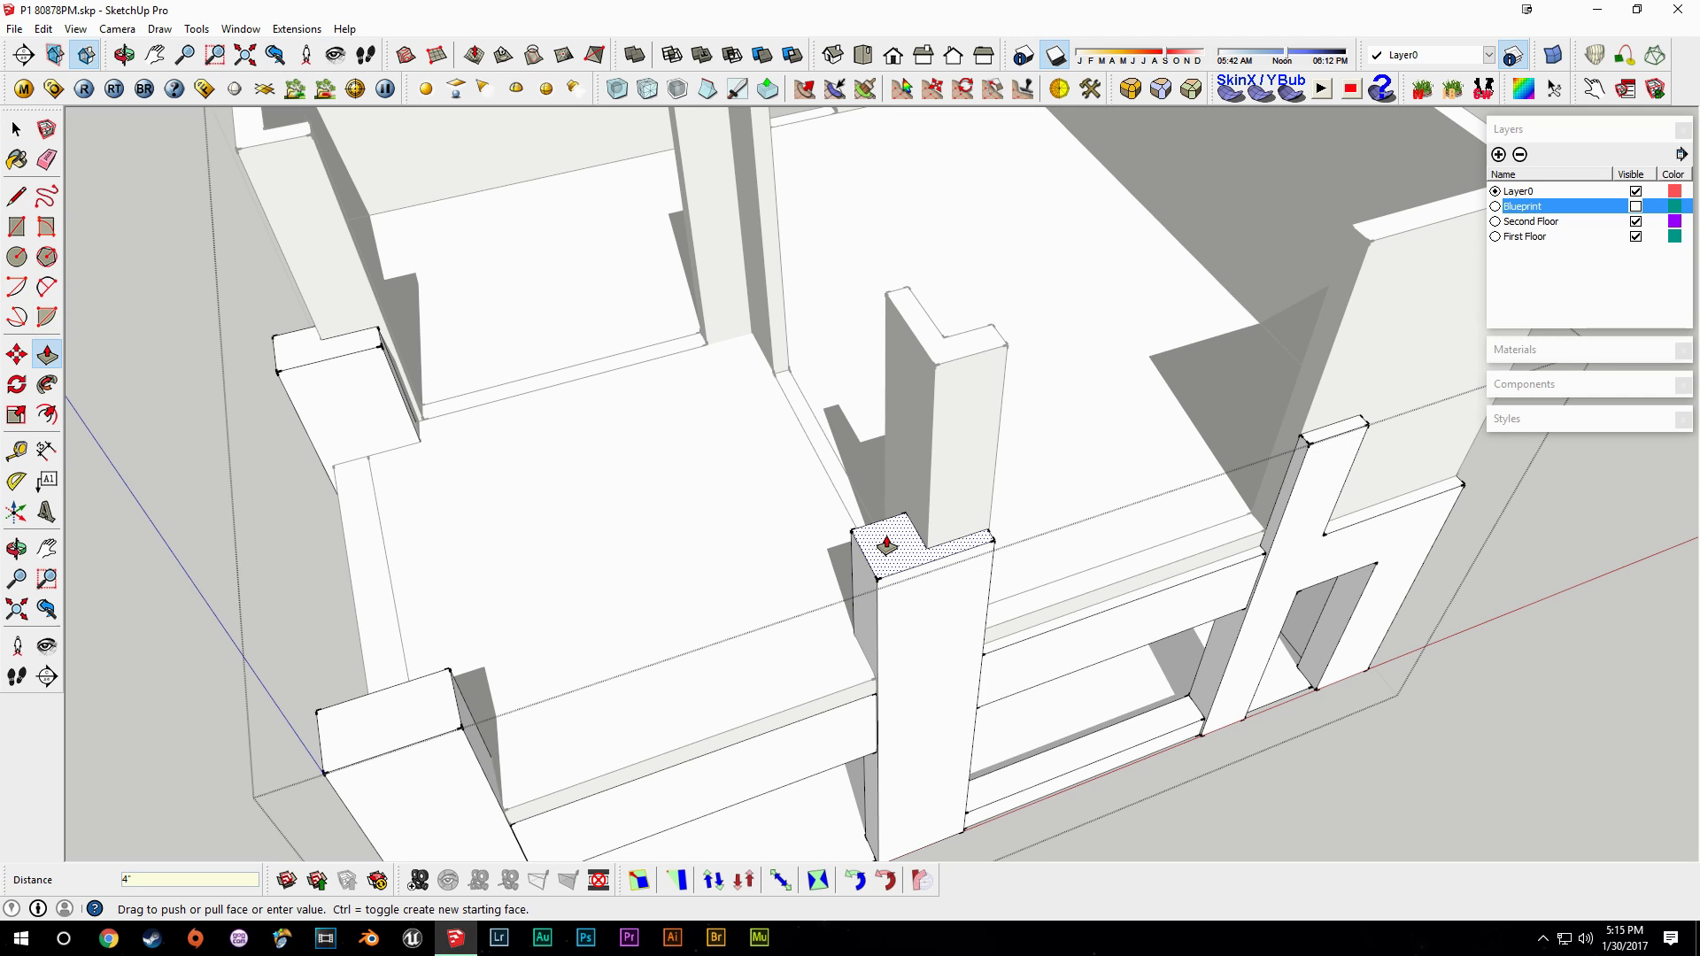
{"action": "middle_click_drag", "start_coordinate": [869, 495], "coordinate": [899, 284]}
{"action": "scroll", "coordinate": [899, 285], "scroll_direction": "down", "scroll_amount": 3}
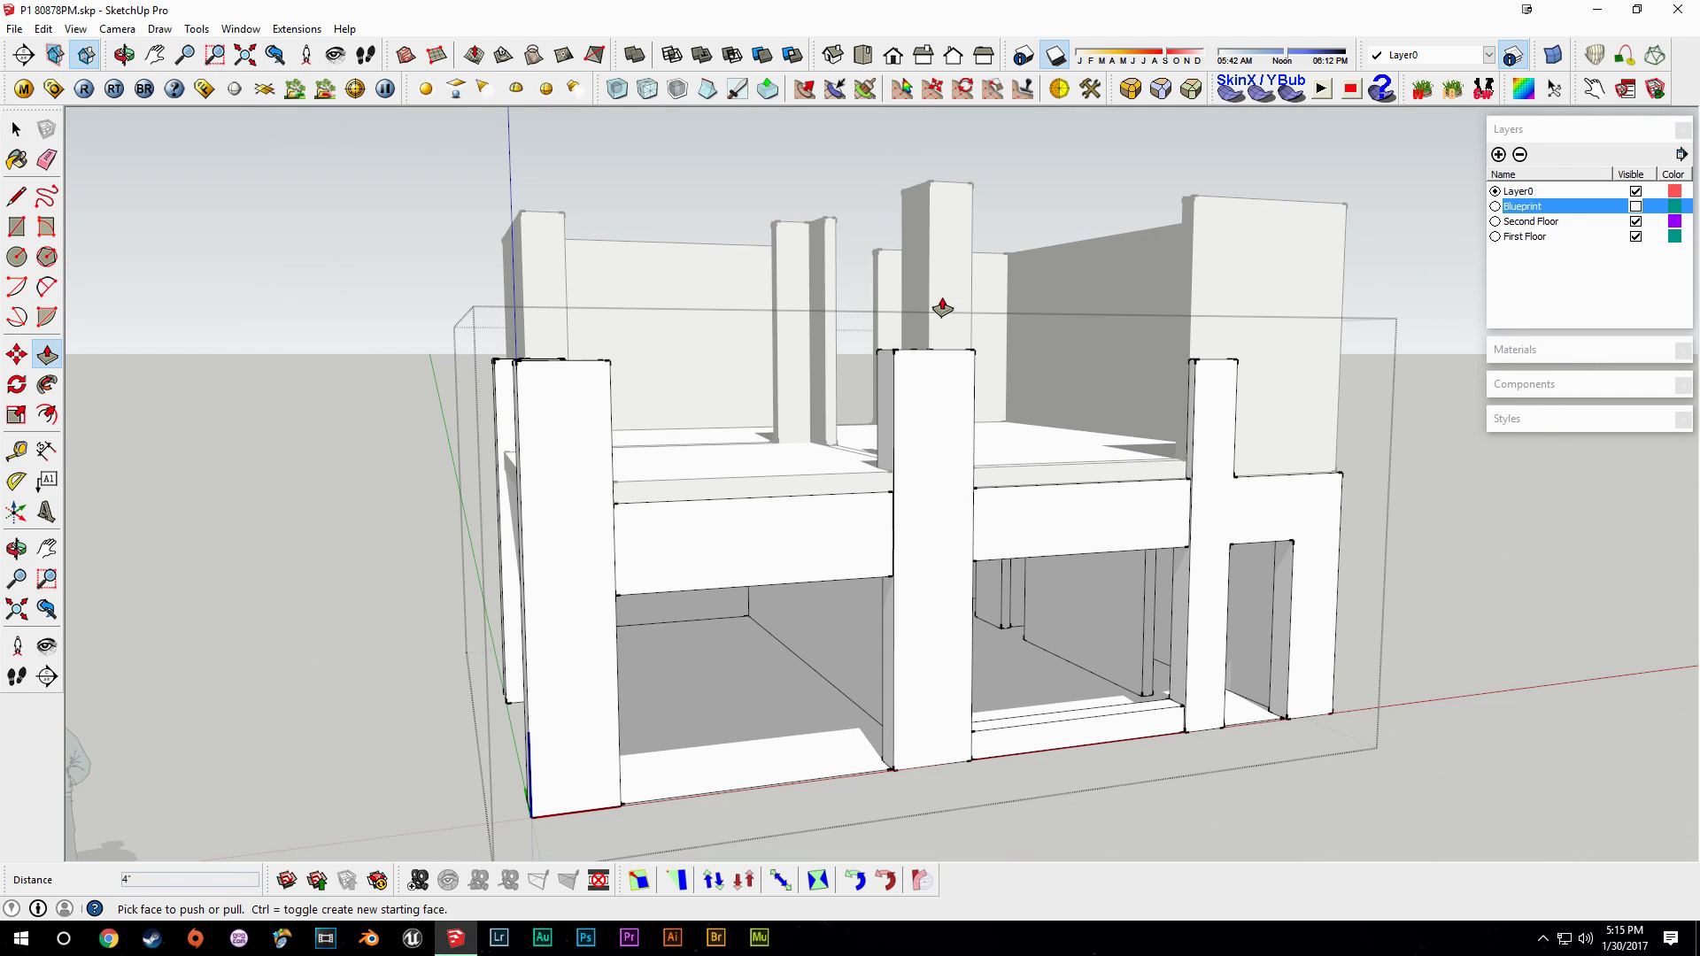
Push the middle front pillar's top face back down and close the first-floor group.
{"action": "middle_click_drag", "start_coordinate": [965, 333], "coordinate": [917, 518]}
{"action": "left_click", "coordinate": [911, 523]}
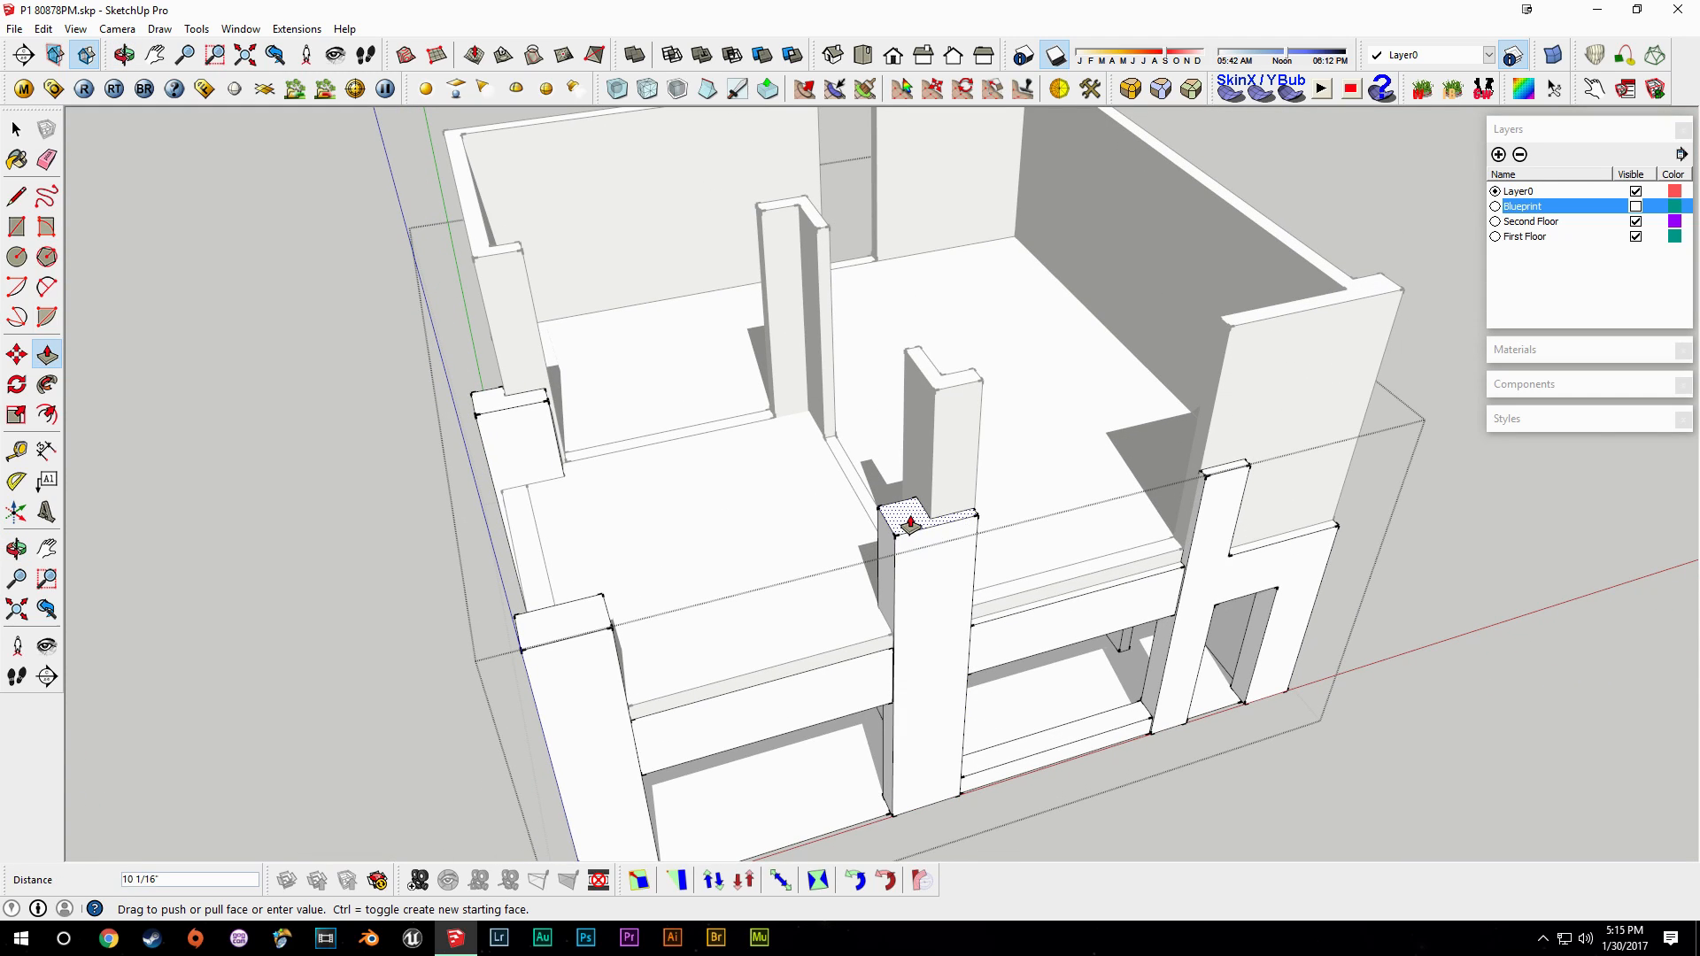
{"action": "left_click", "coordinate": [903, 543]}
{"action": "key", "text": "space"}
{"action": "left_click", "coordinate": [705, 569]}
Raise the top of the second-floor wall strip under the 11'-0"x12'-8" room's front opening by 2".
{"action": "middle_click_drag", "start_coordinate": [705, 569], "coordinate": [744, 496]}
{"action": "scroll", "coordinate": [932, 531], "scroll_direction": "up", "scroll_amount": 3}
{"action": "left_click", "coordinate": [931, 531]}
{"action": "middle_click_drag", "start_coordinate": [931, 531], "coordinate": [728, 549]}
{"action": "key", "text": "p"}
{"action": "left_click", "coordinate": [713, 547]}
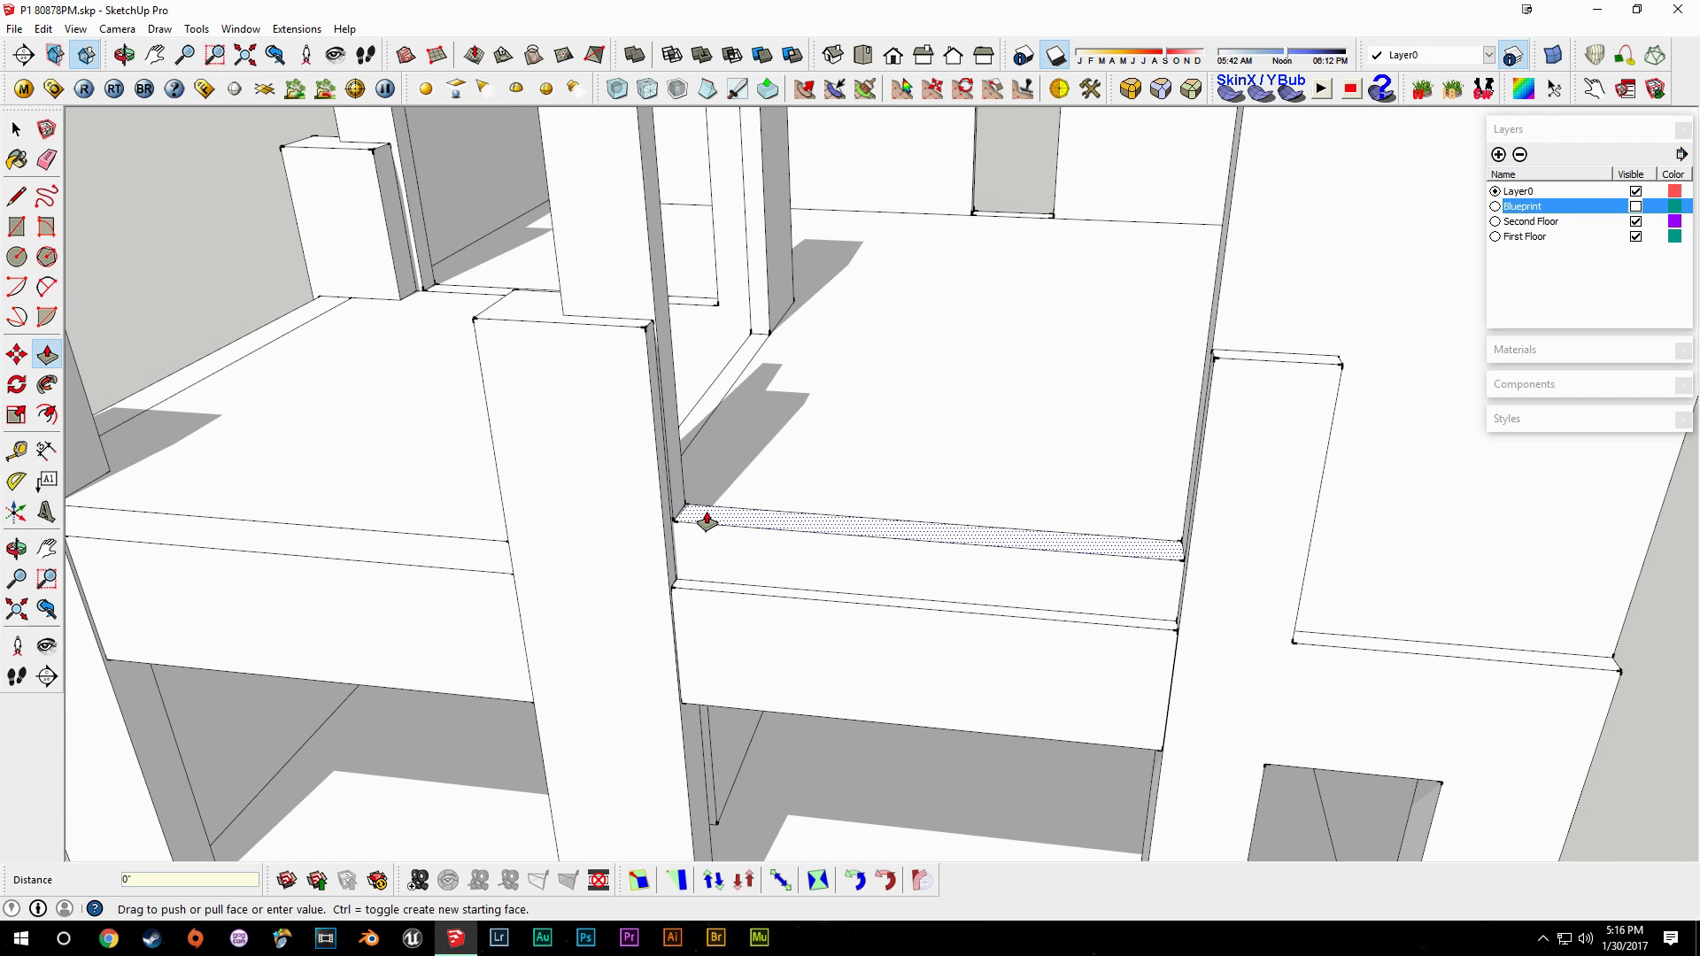
{"action": "key", "text": "Return"}
{"action": "scroll", "coordinate": [709, 485], "scroll_direction": "down", "scroll_amount": 10}
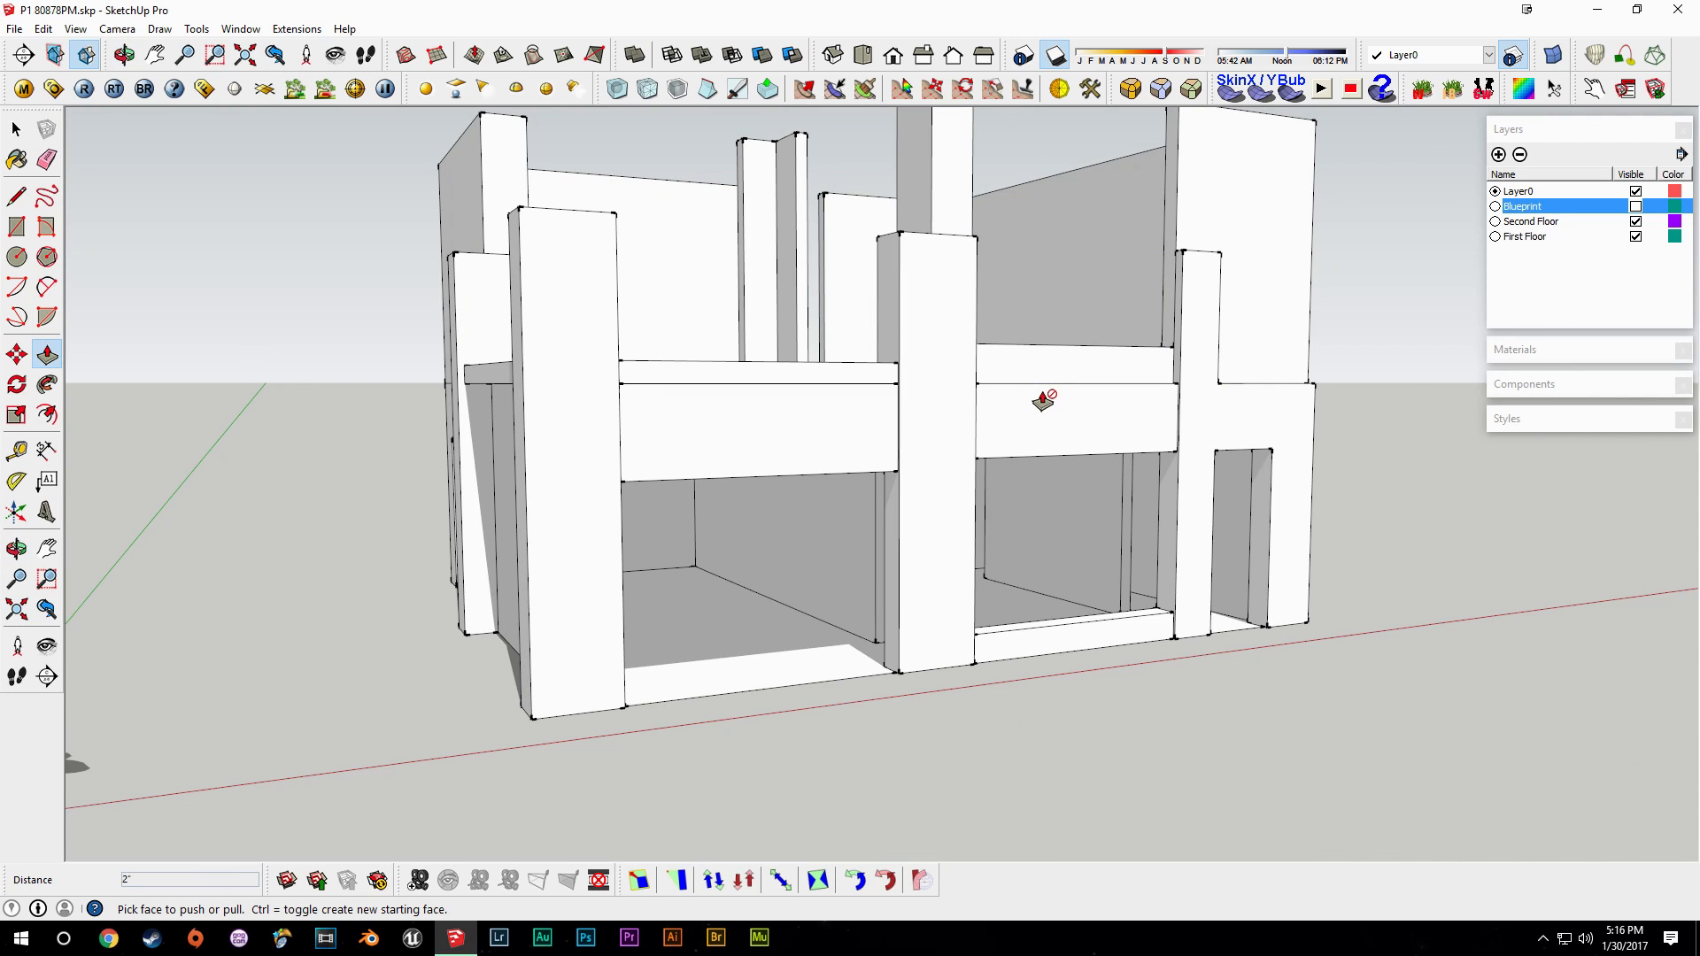
Raise the top of that wall strip between the middle and narrow front pillars by another 2".
{"action": "scroll", "coordinate": [1043, 400], "scroll_direction": "up", "scroll_amount": 3}
{"action": "middle_click_drag", "start_coordinate": [1024, 360], "coordinate": [903, 482]}
{"action": "left_click", "coordinate": [905, 478]}
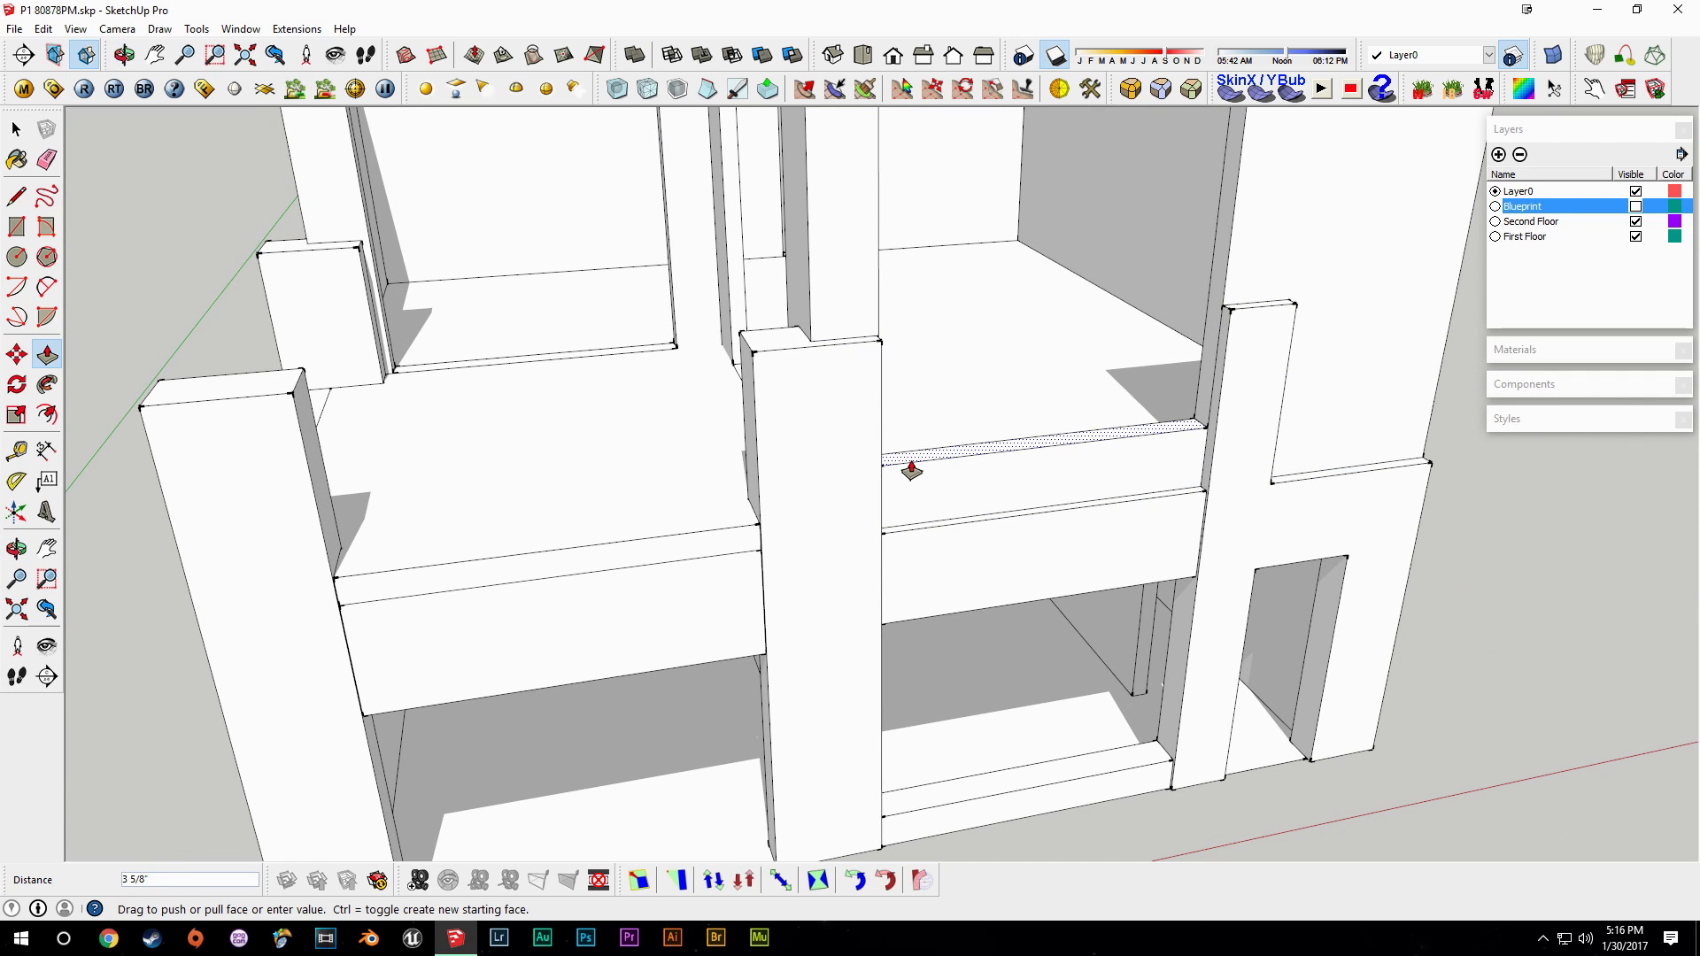
{"action": "middle_click_drag", "start_coordinate": [912, 470], "coordinate": [759, 466]}
{"action": "key", "text": "Return"}
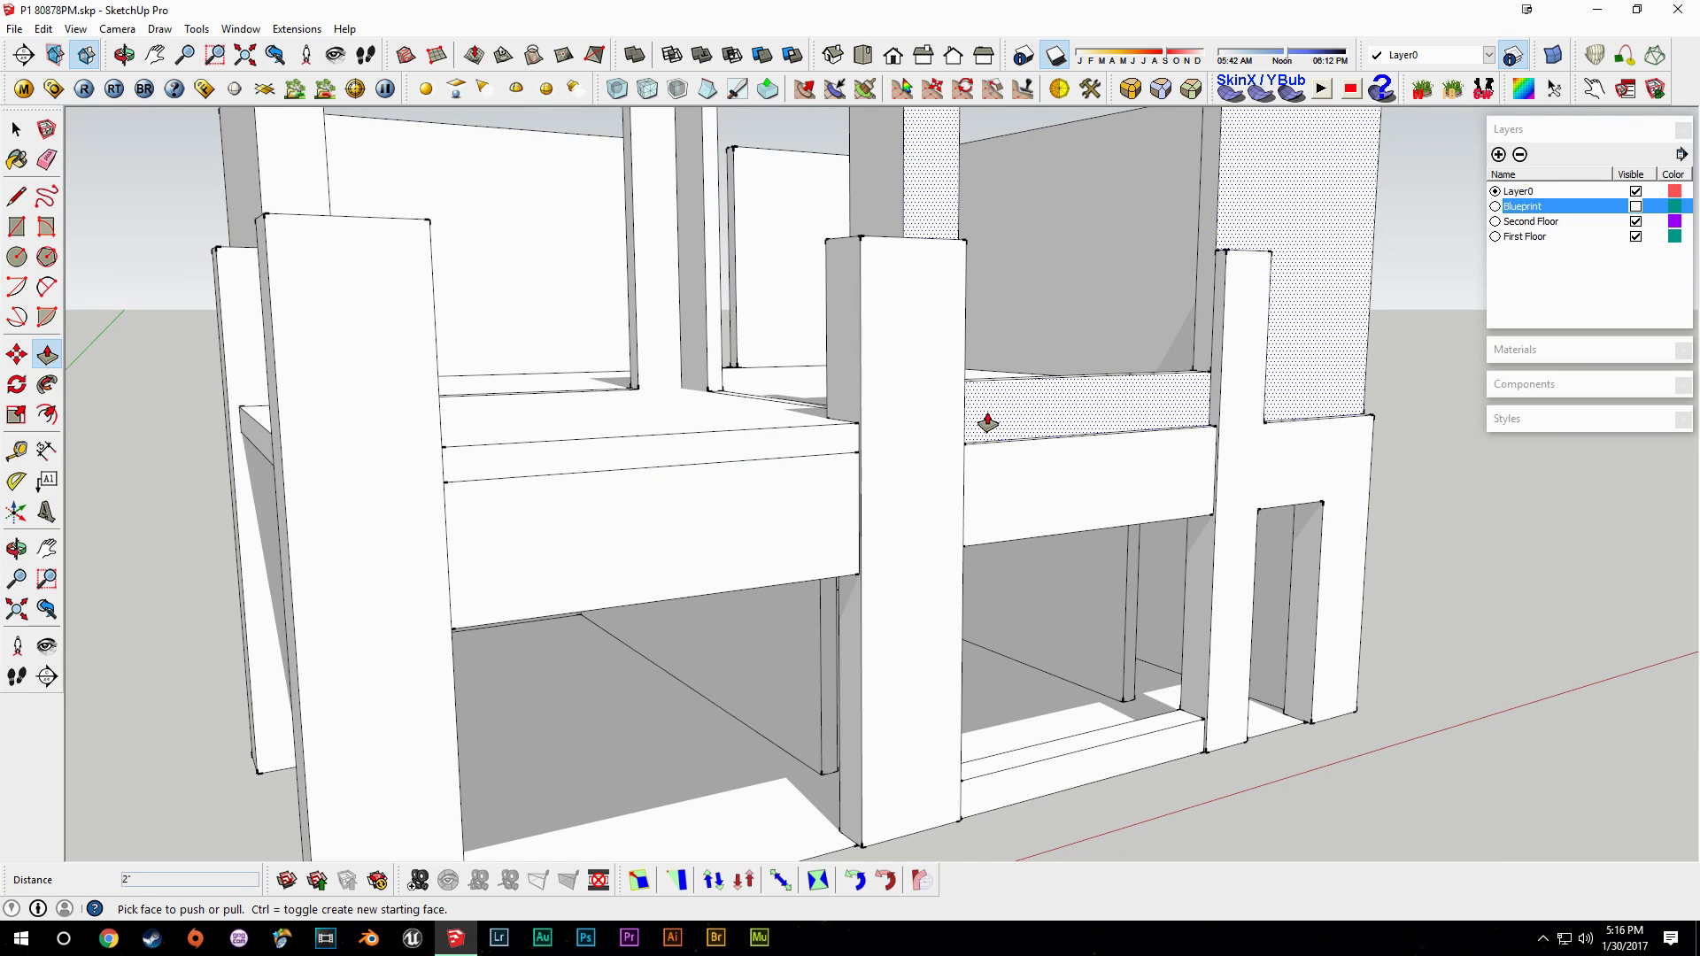
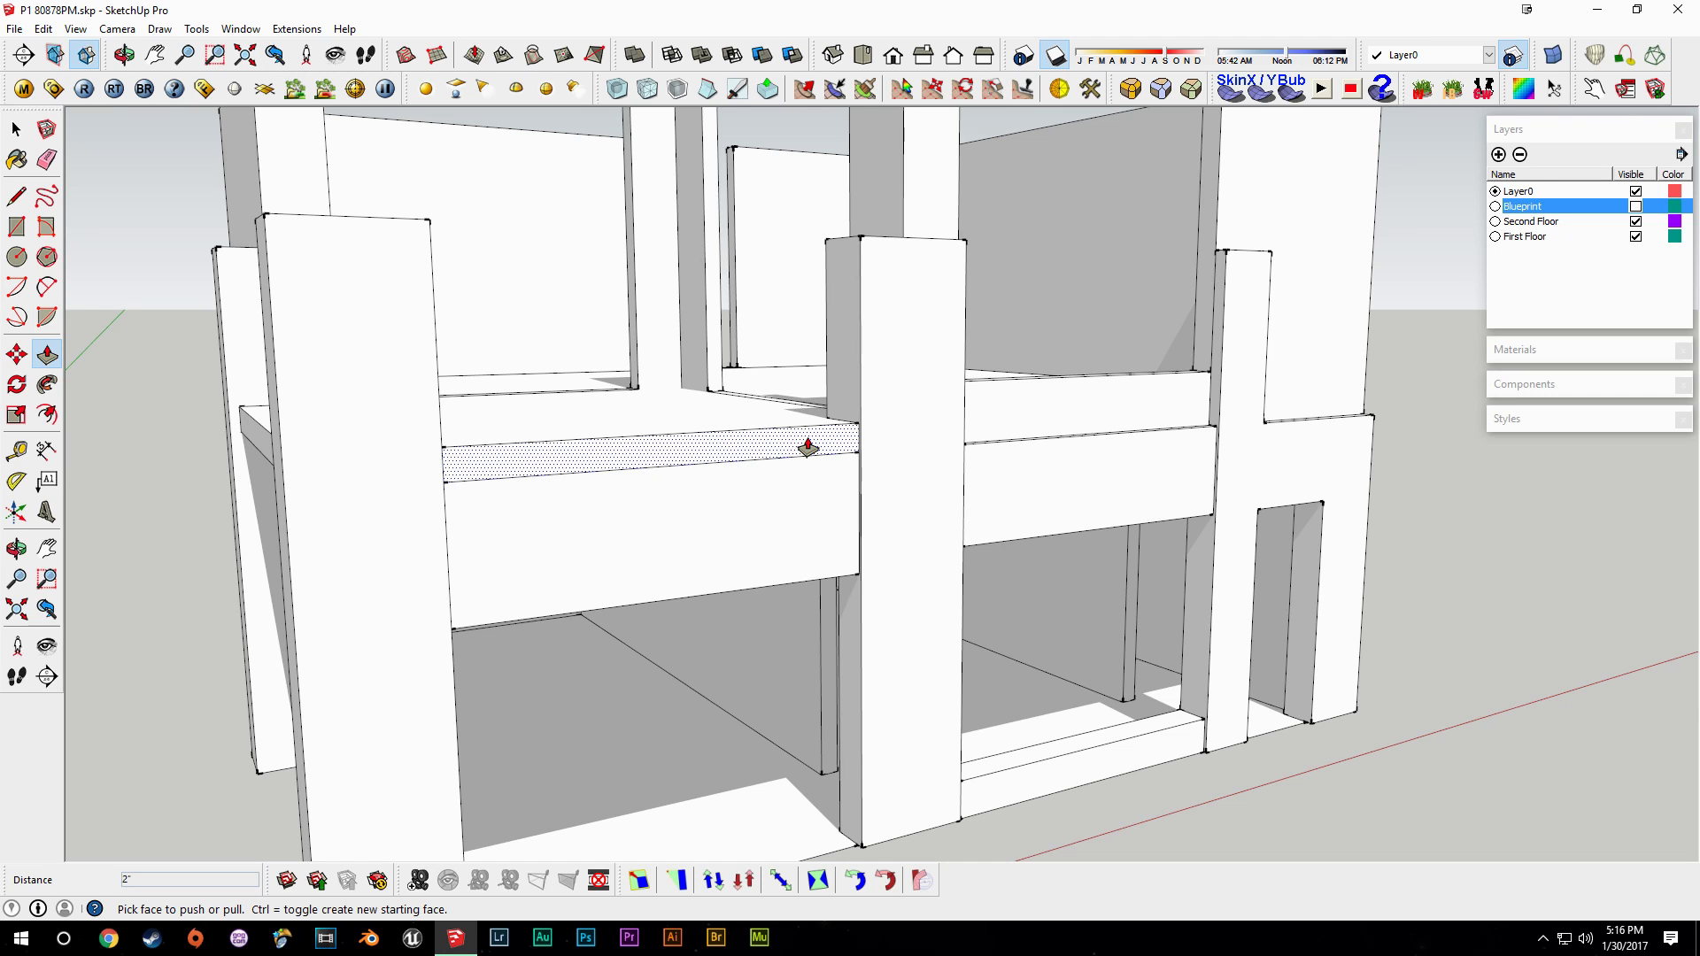
{"action": "middle_click_drag", "start_coordinate": [807, 448], "coordinate": [747, 535]}
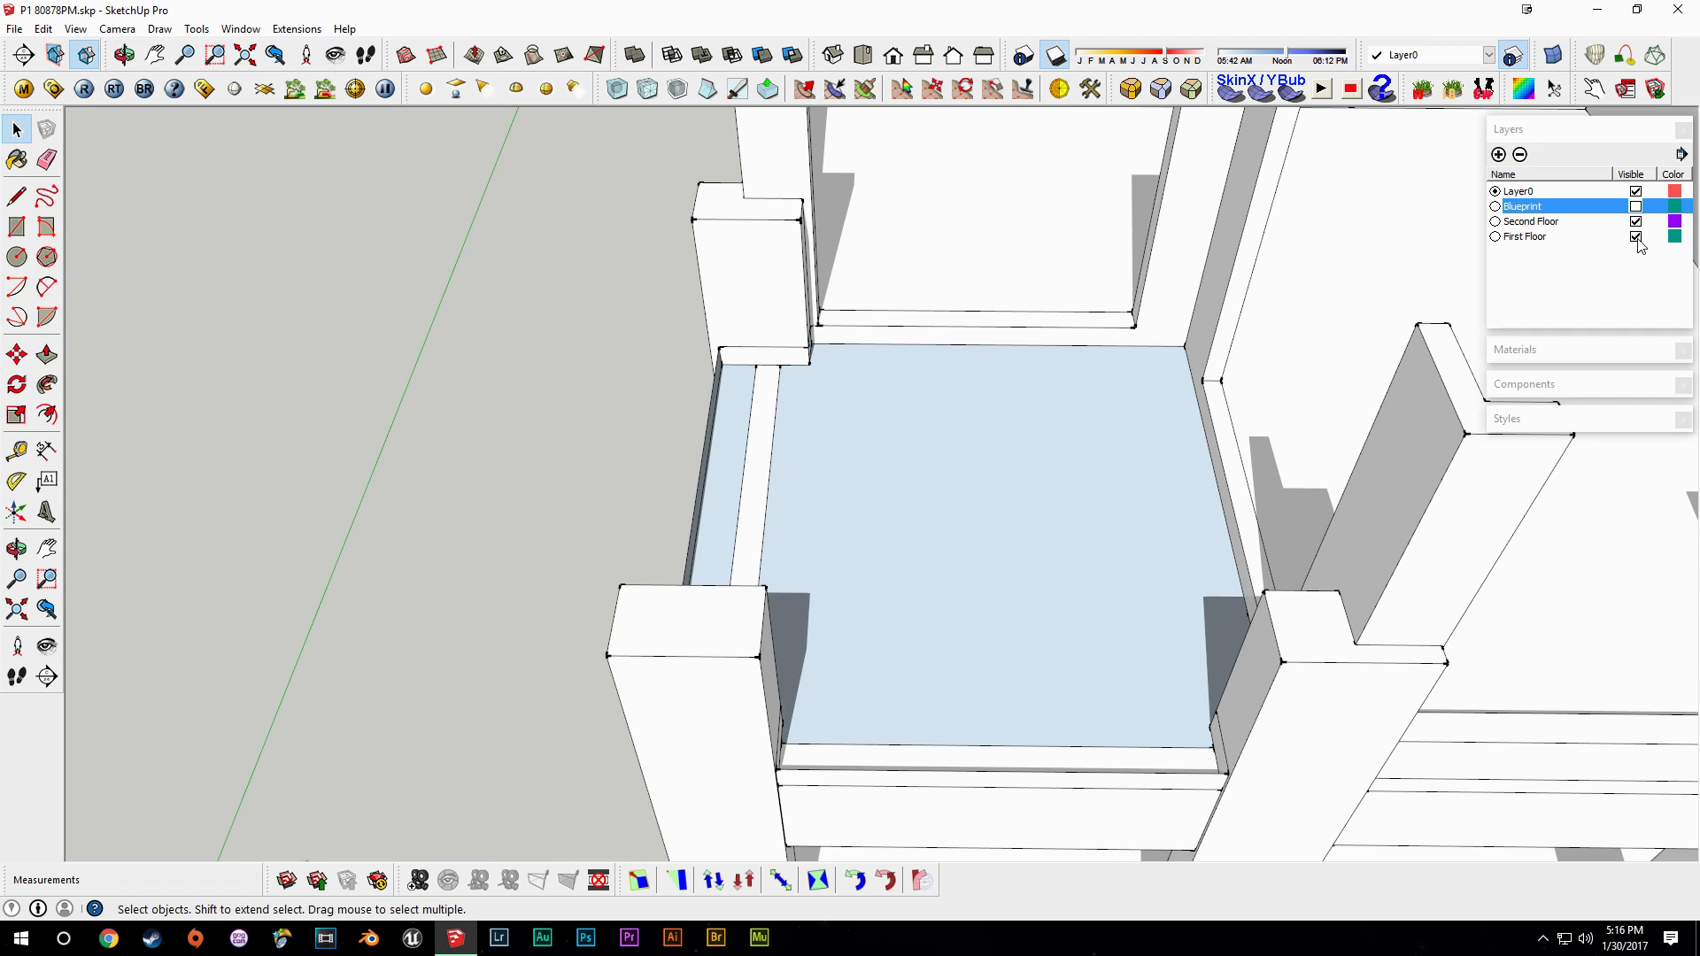
Hide the First Floor layer and erase the leftover narrow strip along the terrace slab's outer side edge.
{"action": "left_click", "coordinate": [1636, 237]}
{"action": "middle_click_drag", "start_coordinate": [1195, 394], "coordinate": [758, 501]}
{"action": "left_click", "coordinate": [708, 431]}
{"action": "left_click", "coordinate": [836, 735]}
{"action": "key", "text": "e"}
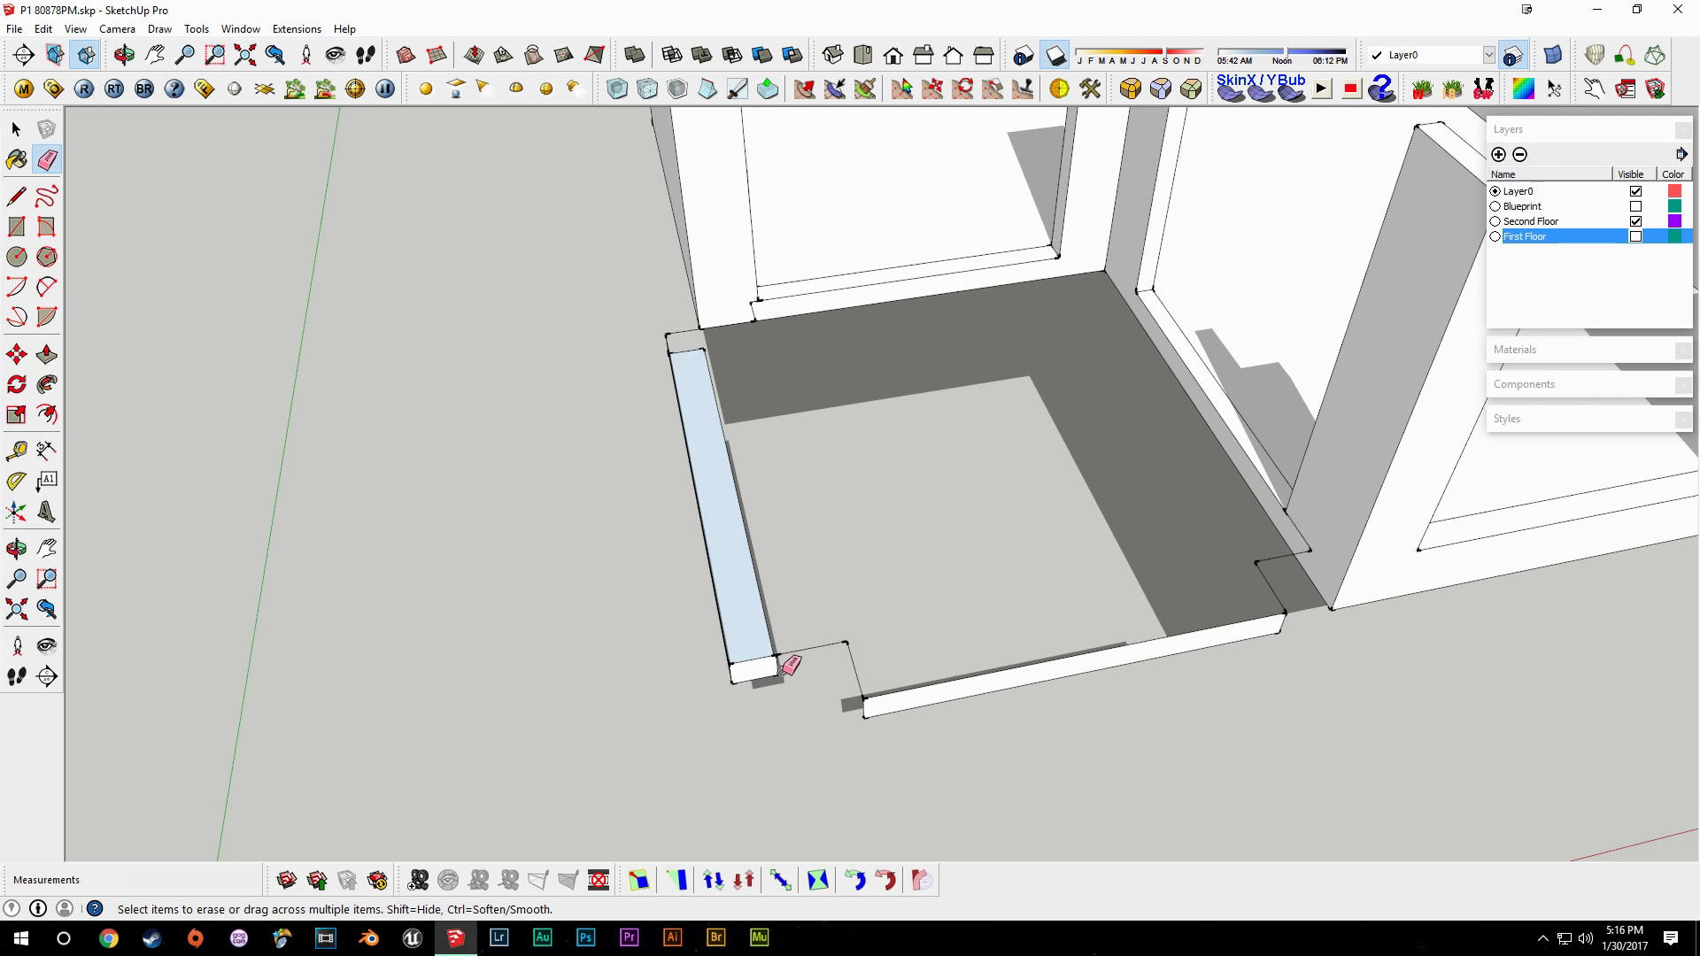
{"action": "left_click", "coordinate": [708, 352]}
Draw the missing edges of the terrace slab's side face at the rear pillar notch and erase the overhanging line.
{"action": "mouse_move", "coordinate": [803, 679]}
{"action": "middle_mouse_down"}
{"action": "mouse_move", "coordinate": [808, 402]}
{"action": "mouse_move", "coordinate": [732, 395]}
{"action": "mouse_move", "coordinate": [698, 417]}
{"action": "middle_mouse_up"}
{"action": "scroll", "coordinate": [742, 375], "scroll_direction": "up", "scroll_amount": 3}
{"action": "key", "text": "space"}
{"action": "key", "text": "l"}
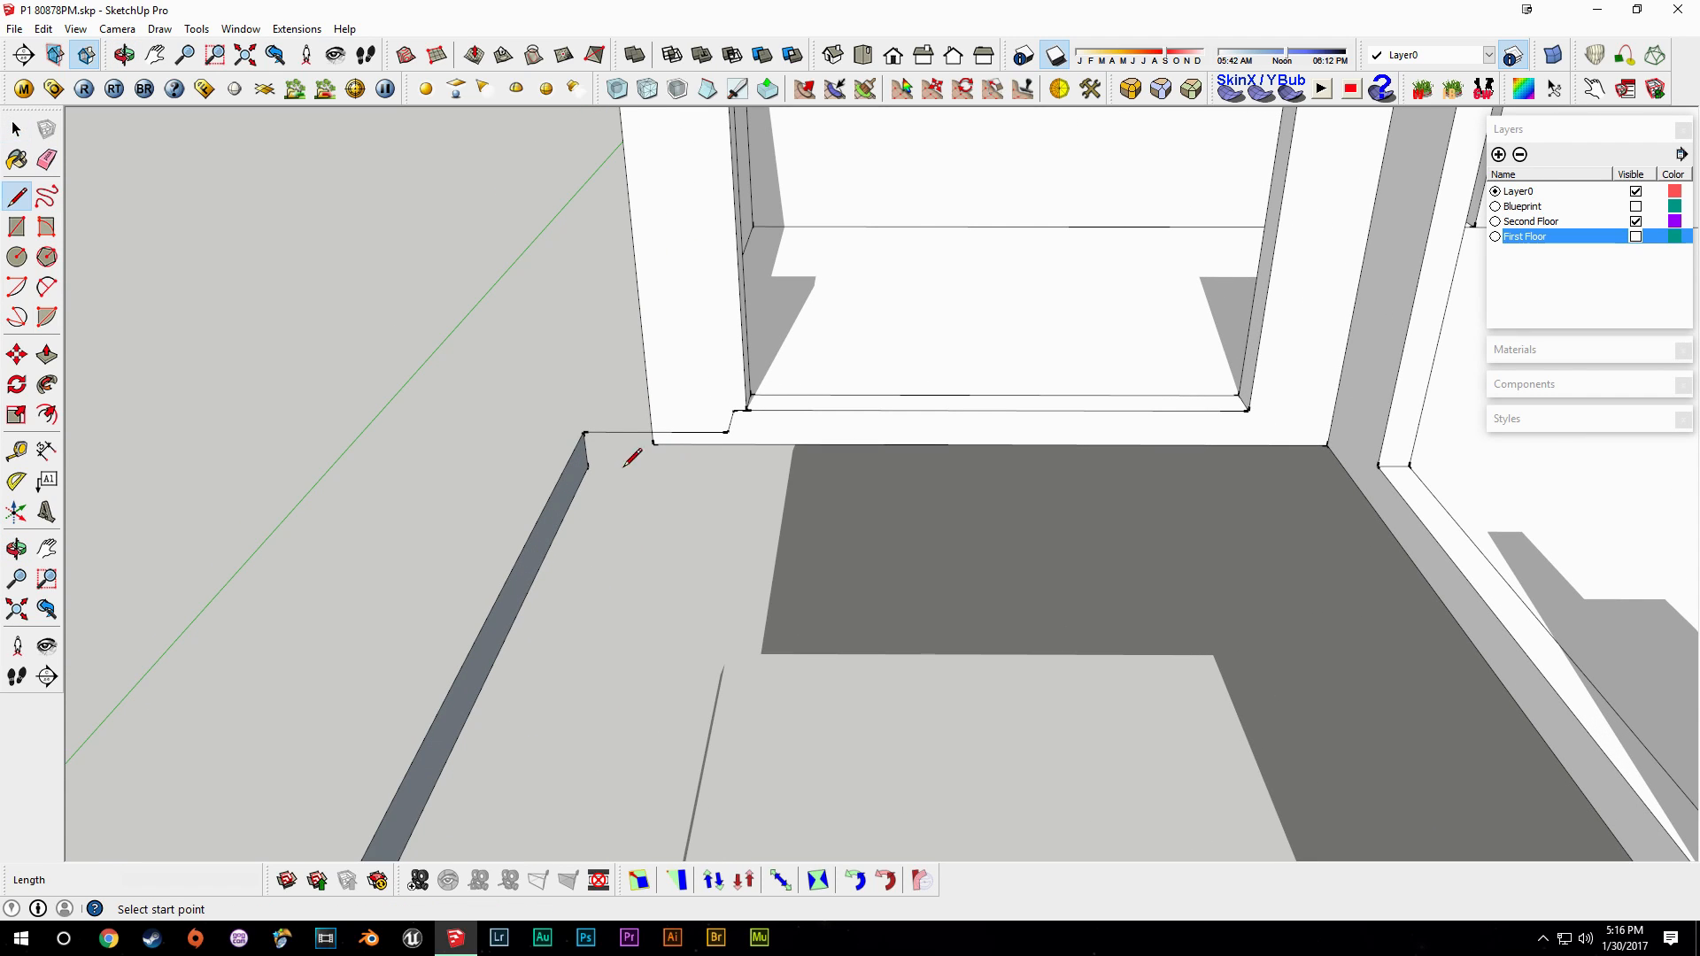
{"action": "left_click", "coordinate": [587, 465]}
{"action": "key", "text": "Escape"}
{"action": "left_click", "coordinate": [729, 432]}
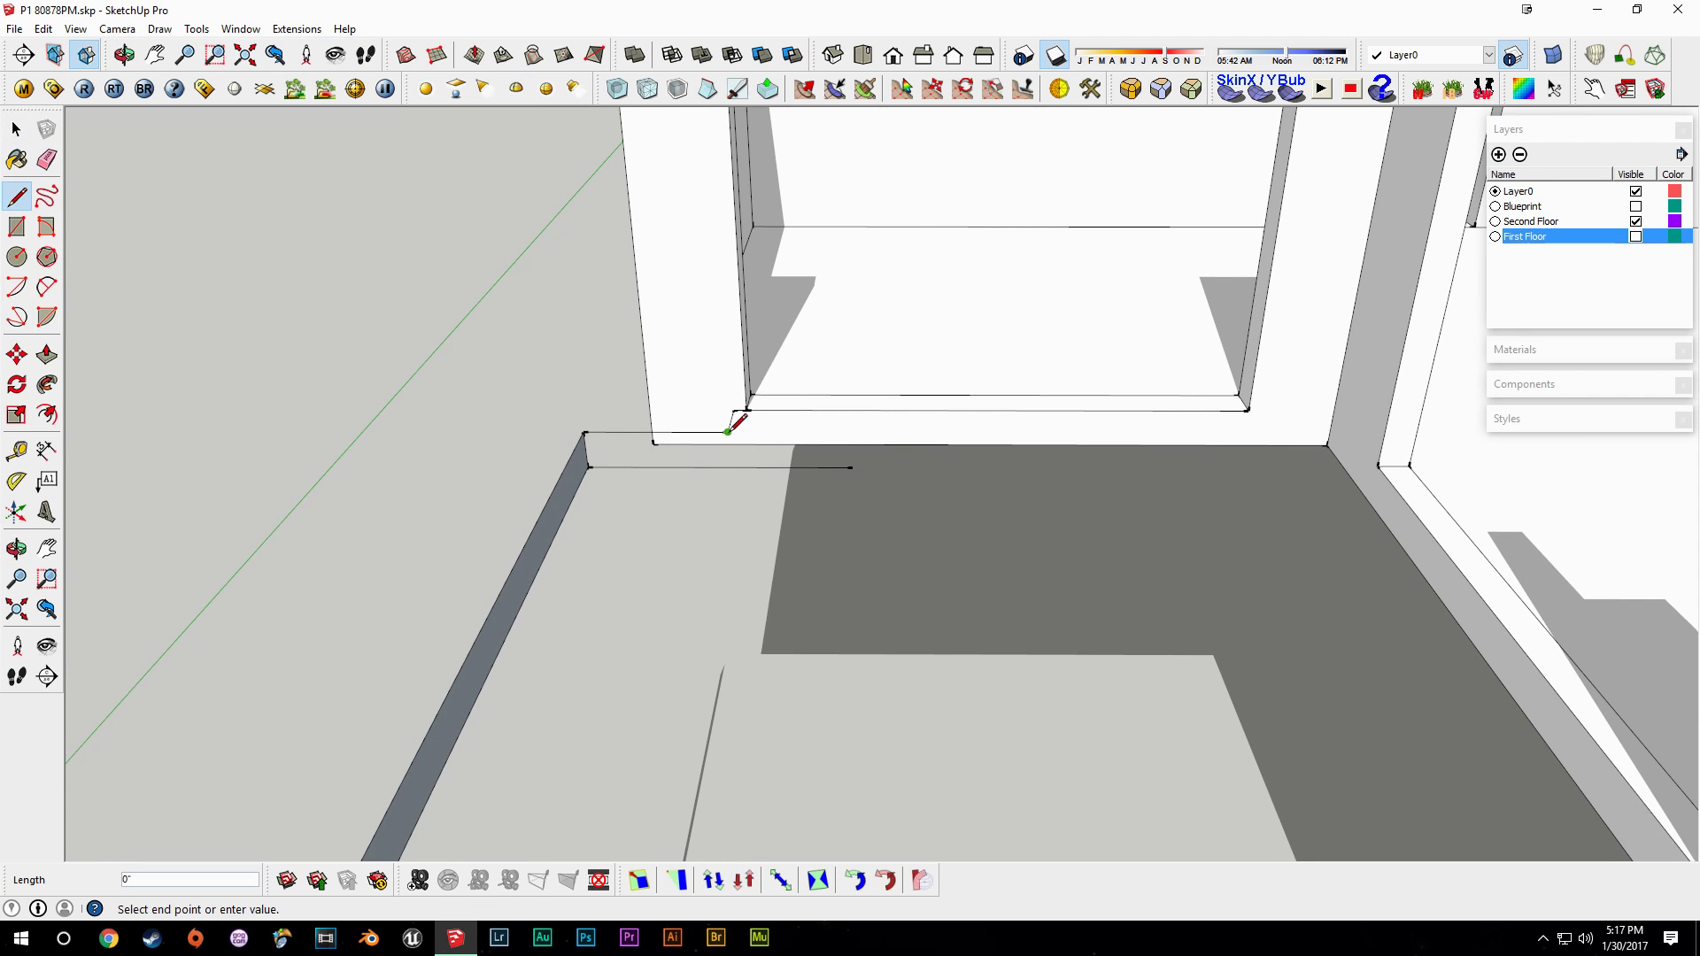
{"action": "left_click", "coordinate": [729, 468]}
{"action": "key", "text": "e"}
{"action": "scroll", "coordinate": [760, 571], "scroll_direction": "down", "scroll_amount": 2}
{"action": "mouse_move", "coordinate": [761, 571]}
{"action": "middle_mouse_down"}
{"action": "mouse_move", "coordinate": [911, 493]}
{"action": "mouse_move", "coordinate": [1000, 536]}
{"action": "middle_mouse_up"}
{"action": "key", "text": "space"}
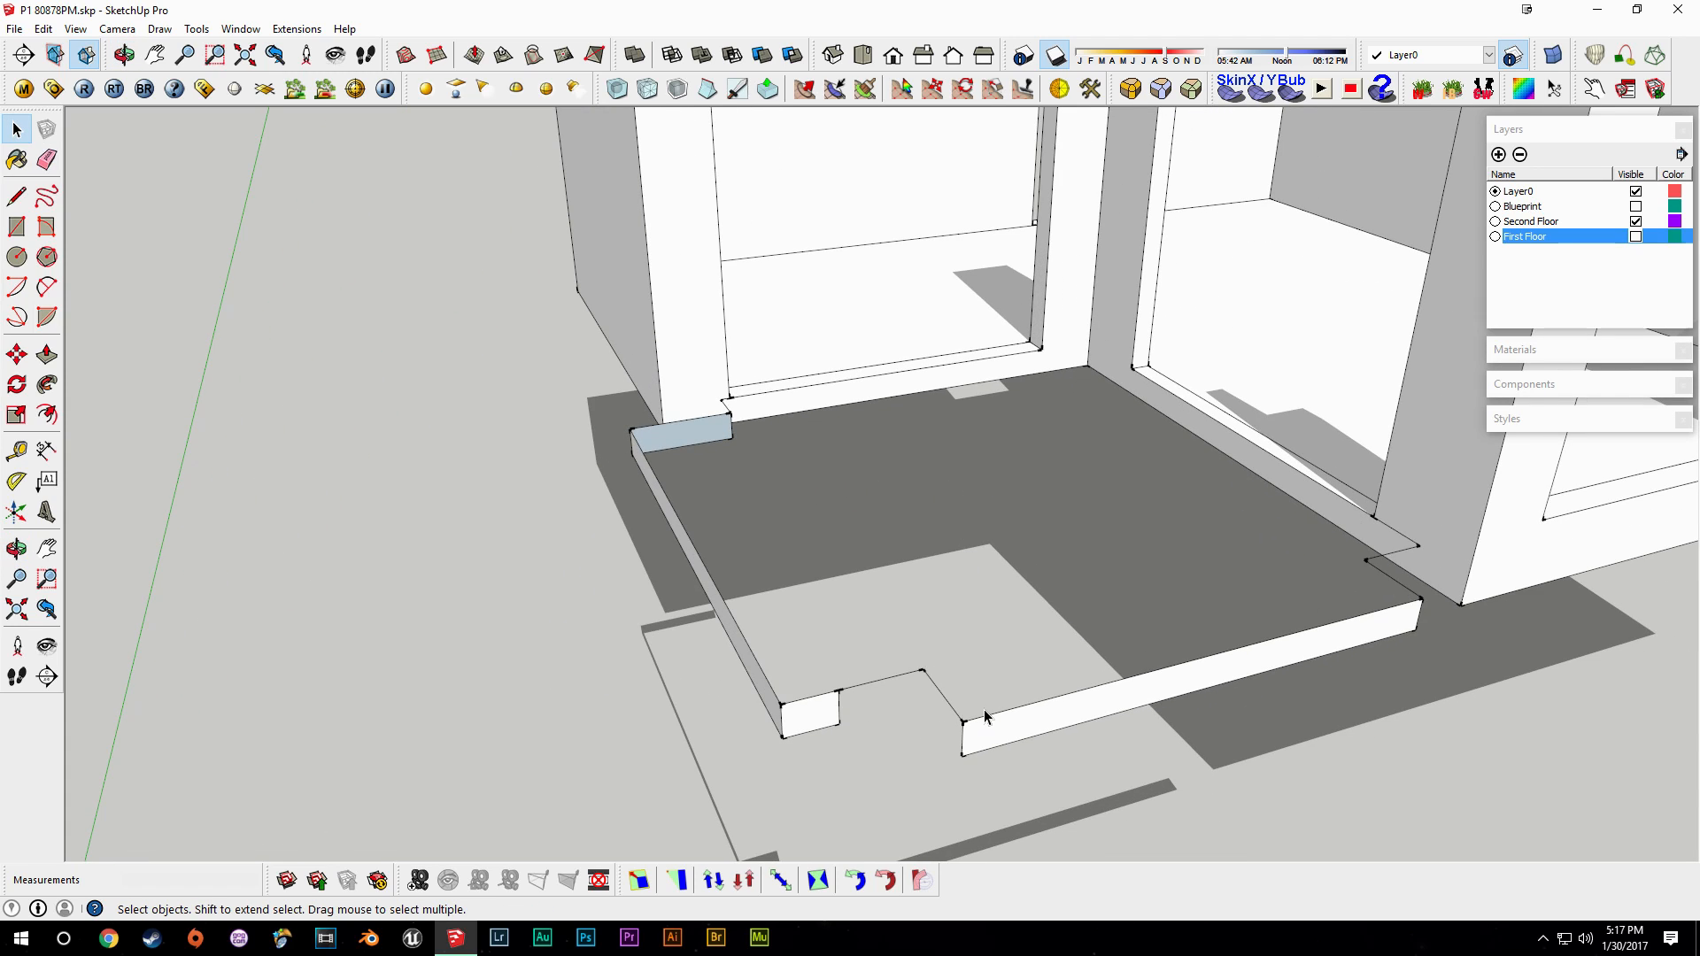
Close the remaining pillar notch sides and the top face of the terrace slab.
{"action": "middle_click_drag", "start_coordinate": [985, 717], "coordinate": [1120, 597]}
{"action": "key", "text": "e"}
{"action": "key", "text": "space"}
{"action": "middle_click_drag", "start_coordinate": [841, 537], "coordinate": [966, 553]}
{"action": "middle_click_drag", "start_coordinate": [906, 349], "coordinate": [894, 355]}
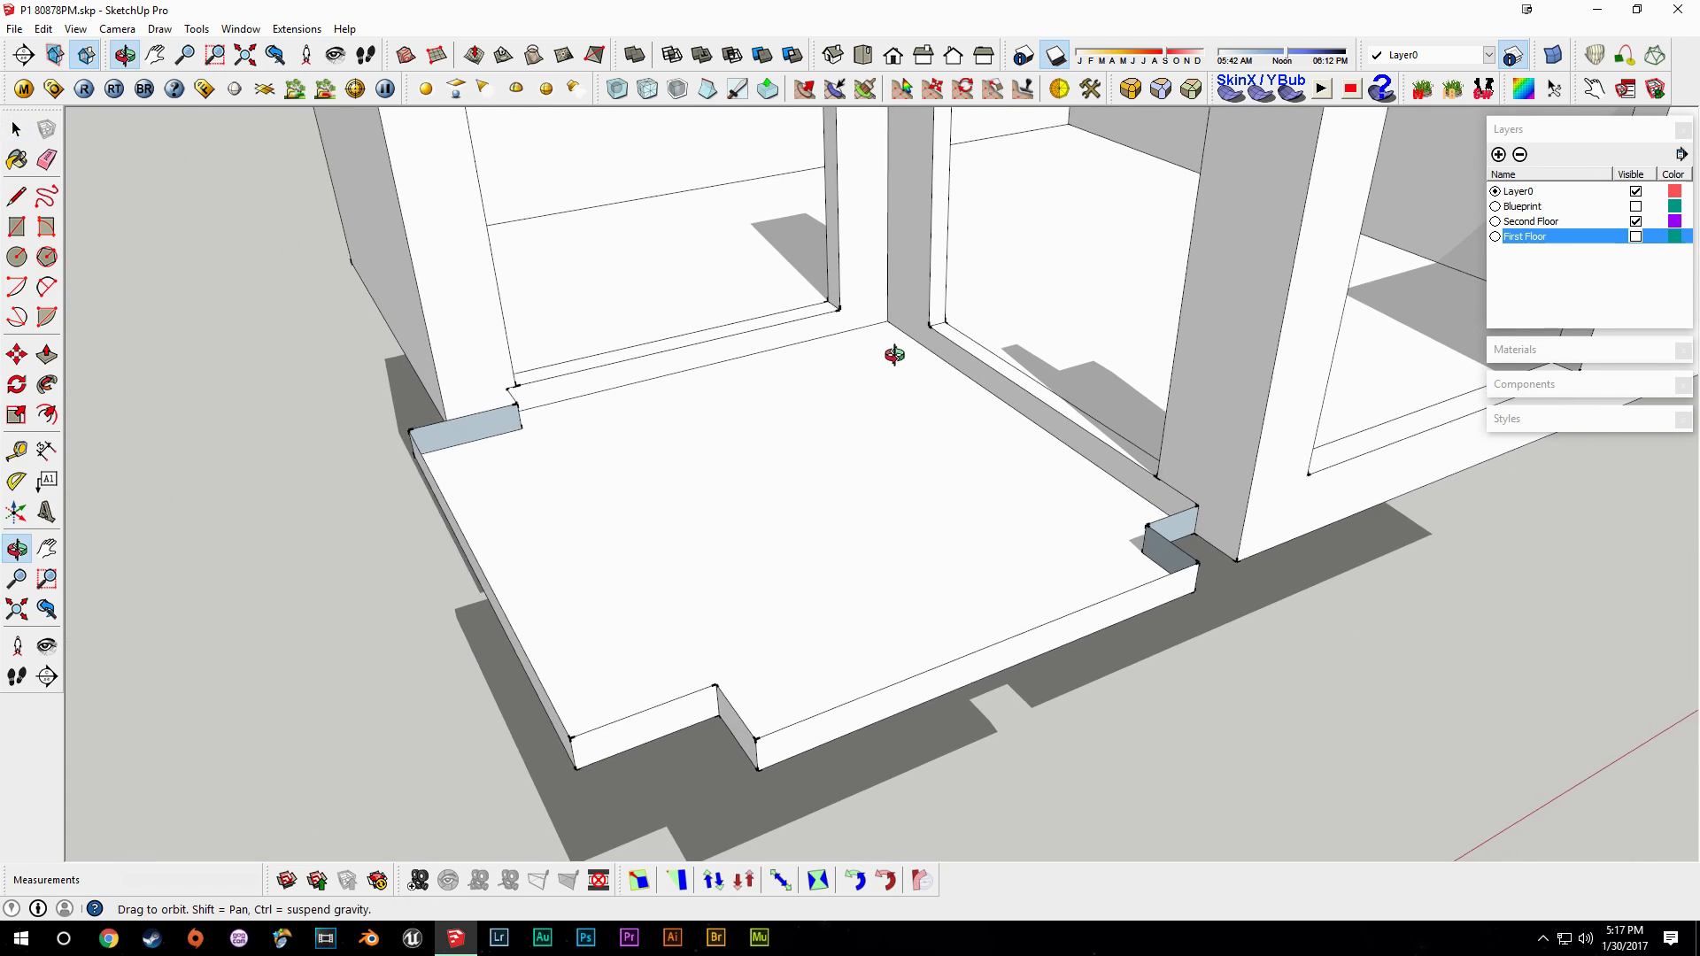
Draw lines across the wall corner between the two openings and bring the terrace's top face level with the opening sills.
{"action": "scroll", "coordinate": [894, 355], "scroll_direction": "up", "scroll_amount": 2}
{"action": "key", "text": "l"}
{"action": "left_click", "coordinate": [920, 333]}
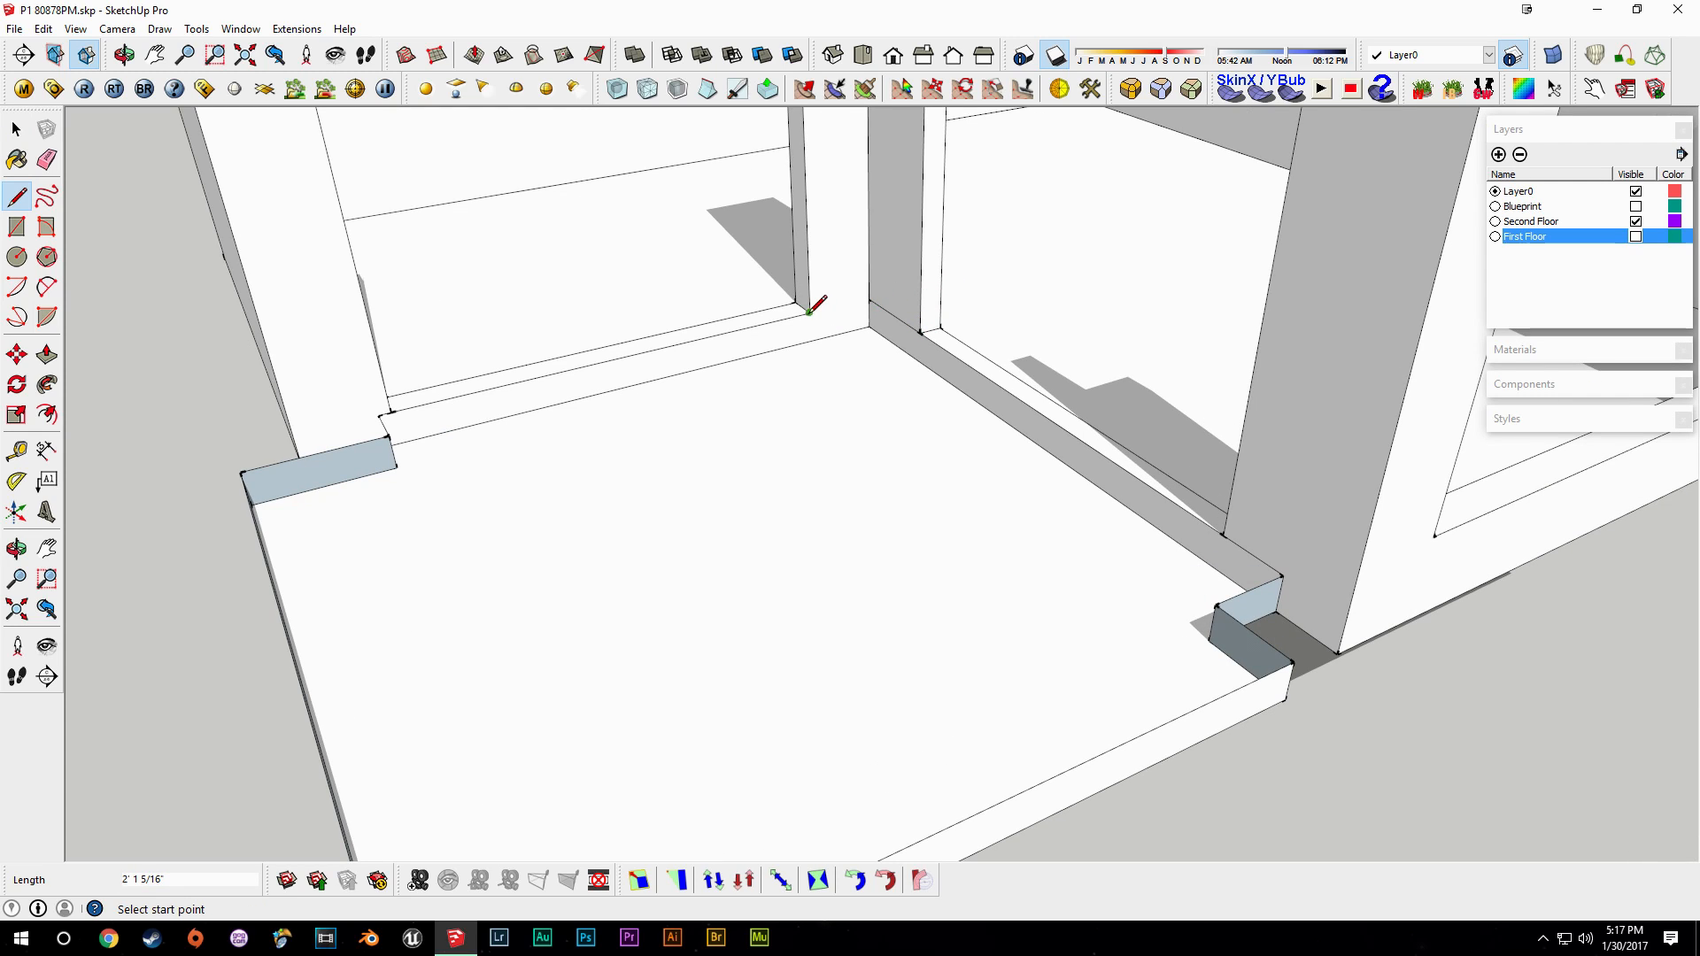
{"action": "key", "text": "space"}
{"action": "scroll", "coordinate": [880, 357], "scroll_direction": "down", "scroll_amount": 4}
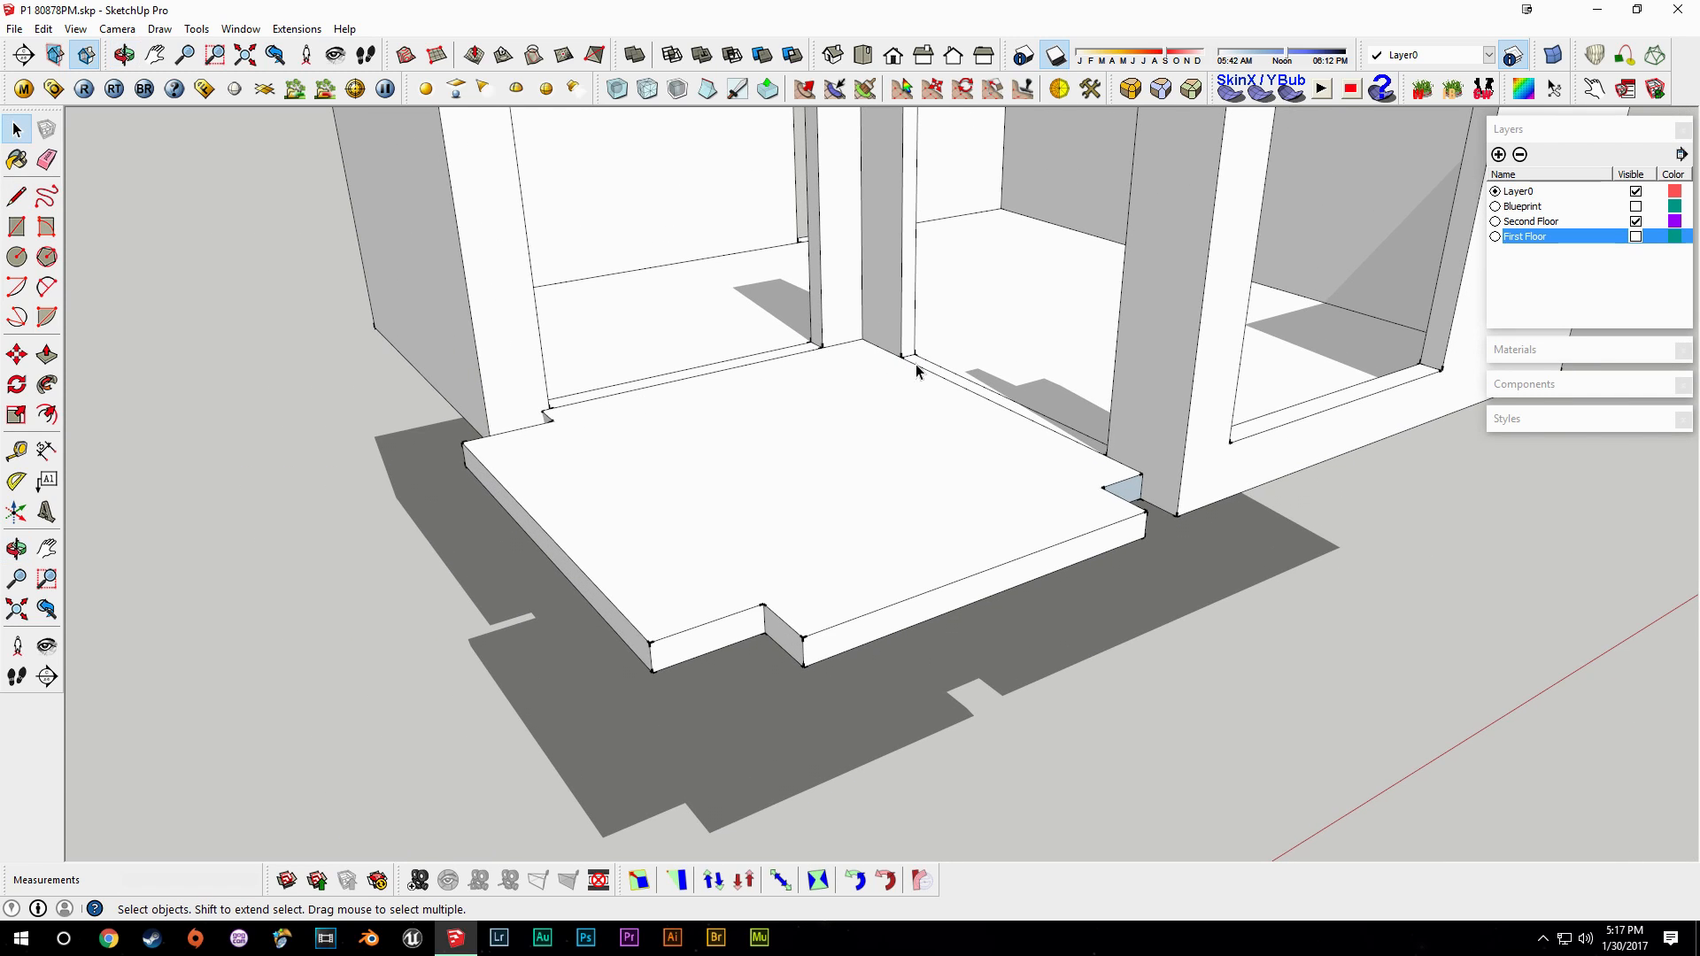
Check the terrace in the plan 80878PM photo in the browser and lower the terrace slab's top face in SketchUp.
{"action": "middle_click_drag", "start_coordinate": [890, 420], "coordinate": [877, 415]}
{"action": "mouse_move", "coordinate": [1699, 97]}
{"action": "left_mouse_down"}
{"action": "mouse_move", "coordinate": [1070, 100]}
{"action": "mouse_move", "coordinate": [1018, 77]}
{"action": "left_mouse_up"}
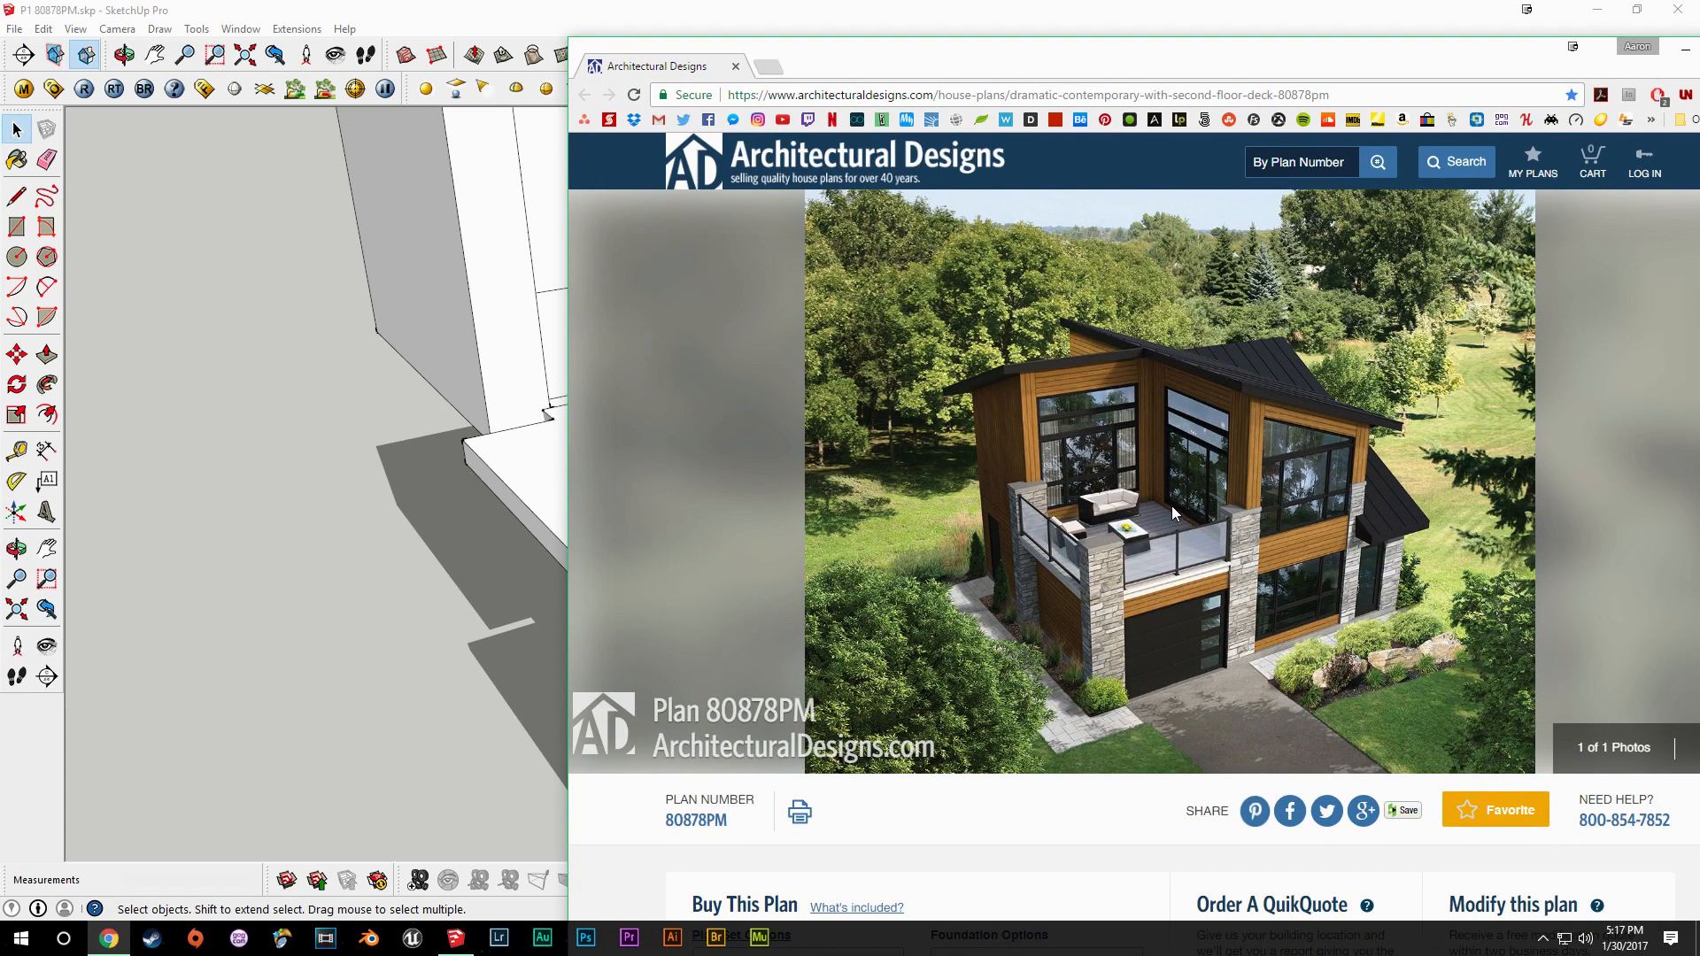
{"action": "left_click_drag", "start_coordinate": [808, 76], "coordinate": [1699, 78]}
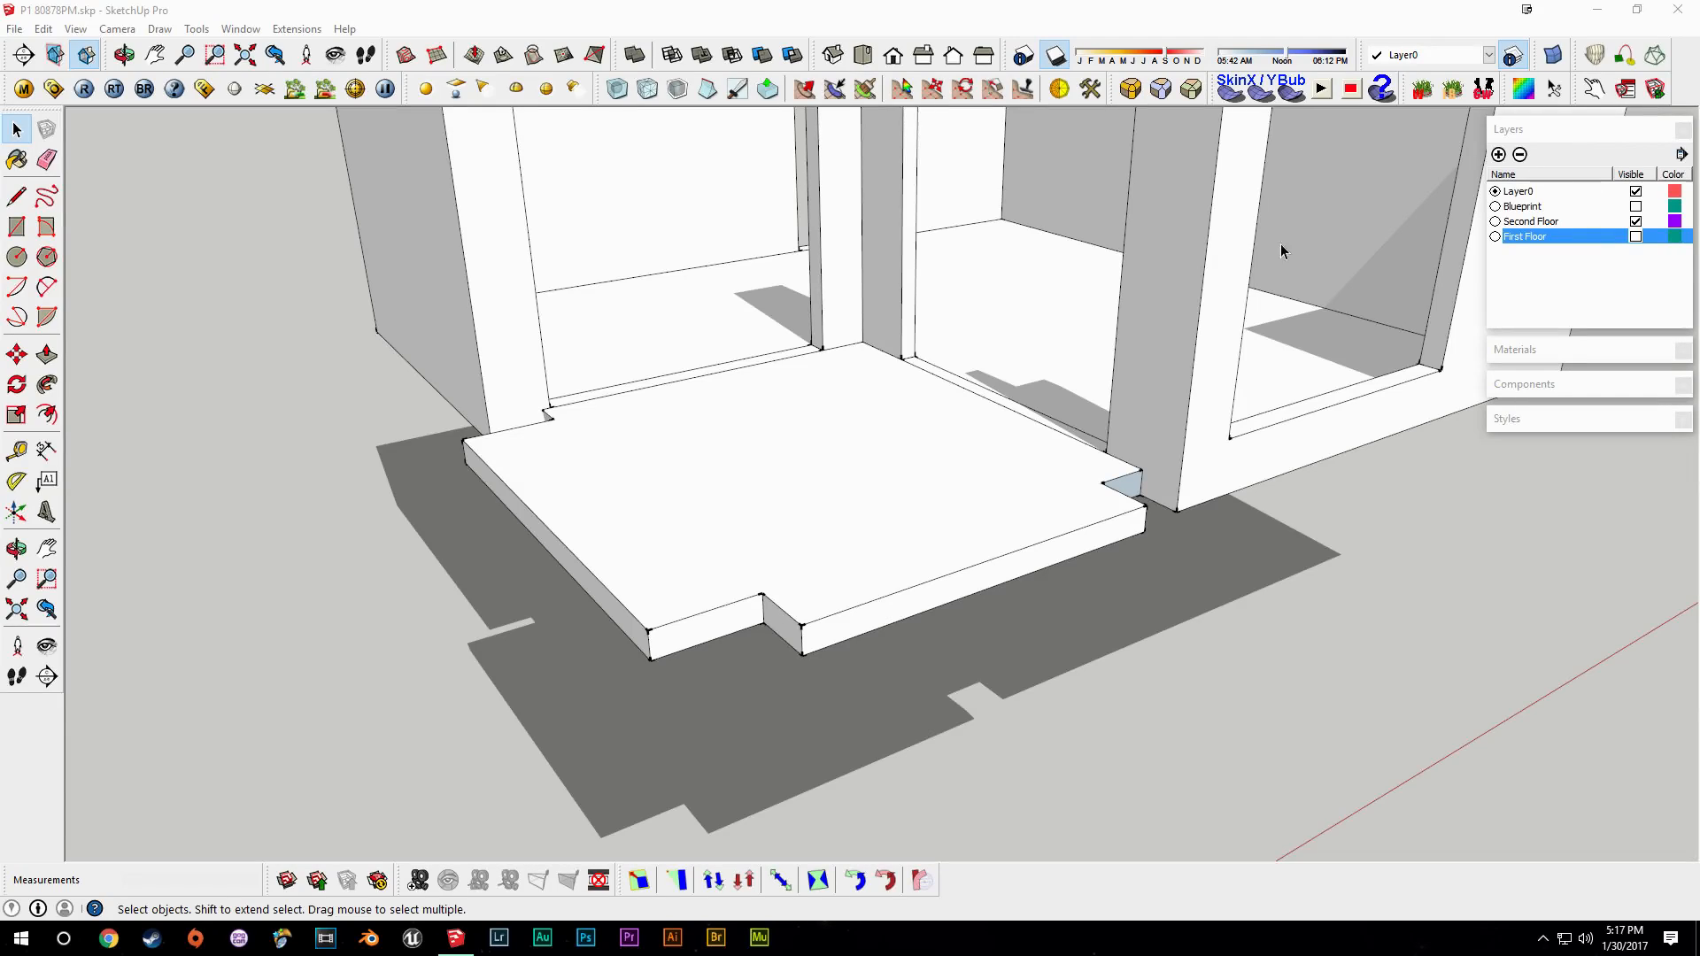
{"action": "key", "text": "p"}
{"action": "left_click", "coordinate": [865, 386]}
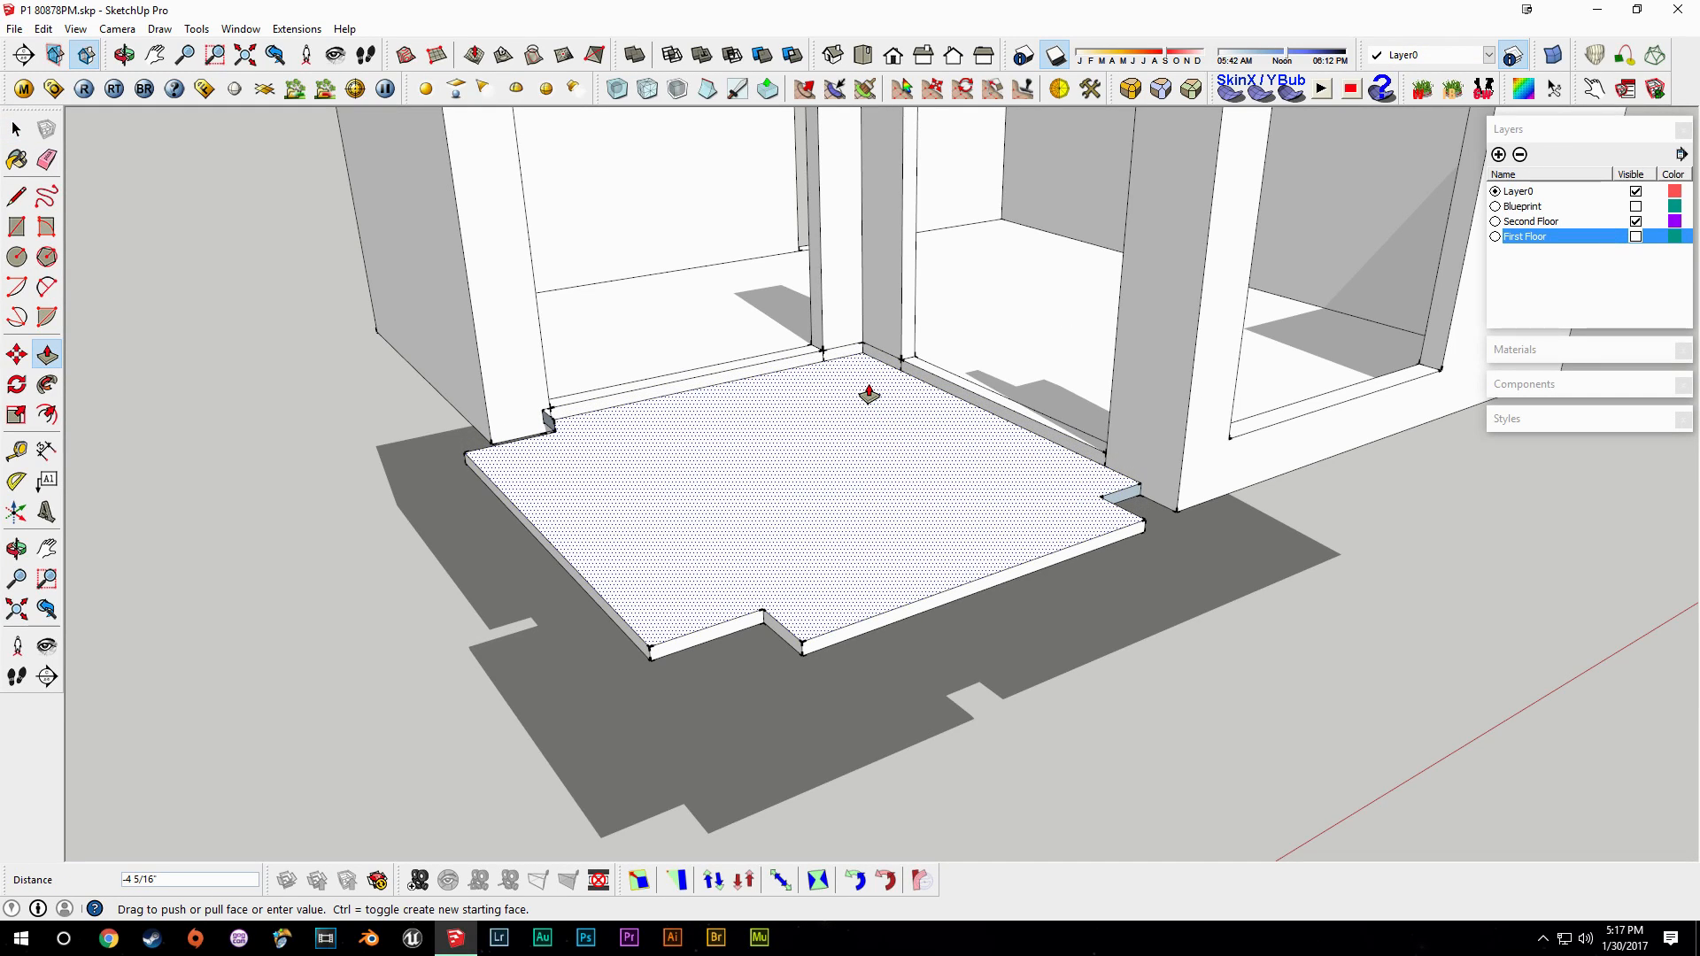
{"action": "key", "text": "Return"}
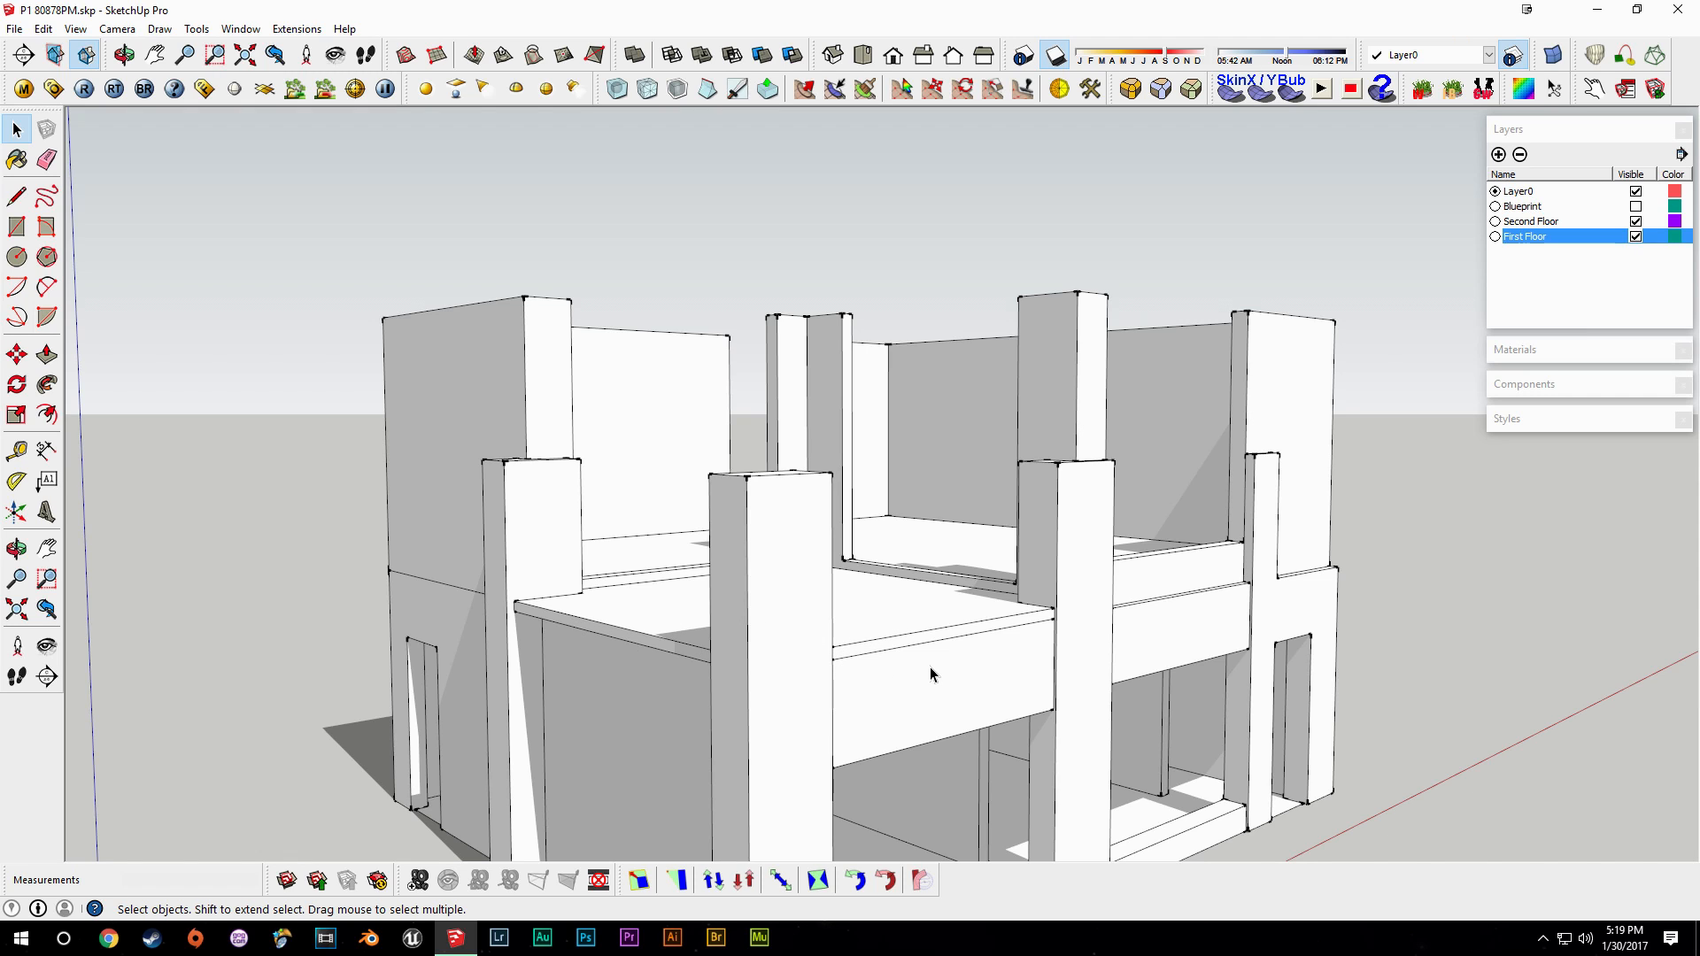
Raise the second floor's interior floor face by 4" with Push/Pull.
{"action": "middle_click_drag", "start_coordinate": [946, 662], "coordinate": [946, 664]}
{"action": "mouse_move", "coordinate": [893, 412]}
{"action": "middle_mouse_down"}
{"action": "mouse_move", "coordinate": [779, 496]}
{"action": "mouse_move", "coordinate": [863, 735]}
{"action": "middle_mouse_up"}
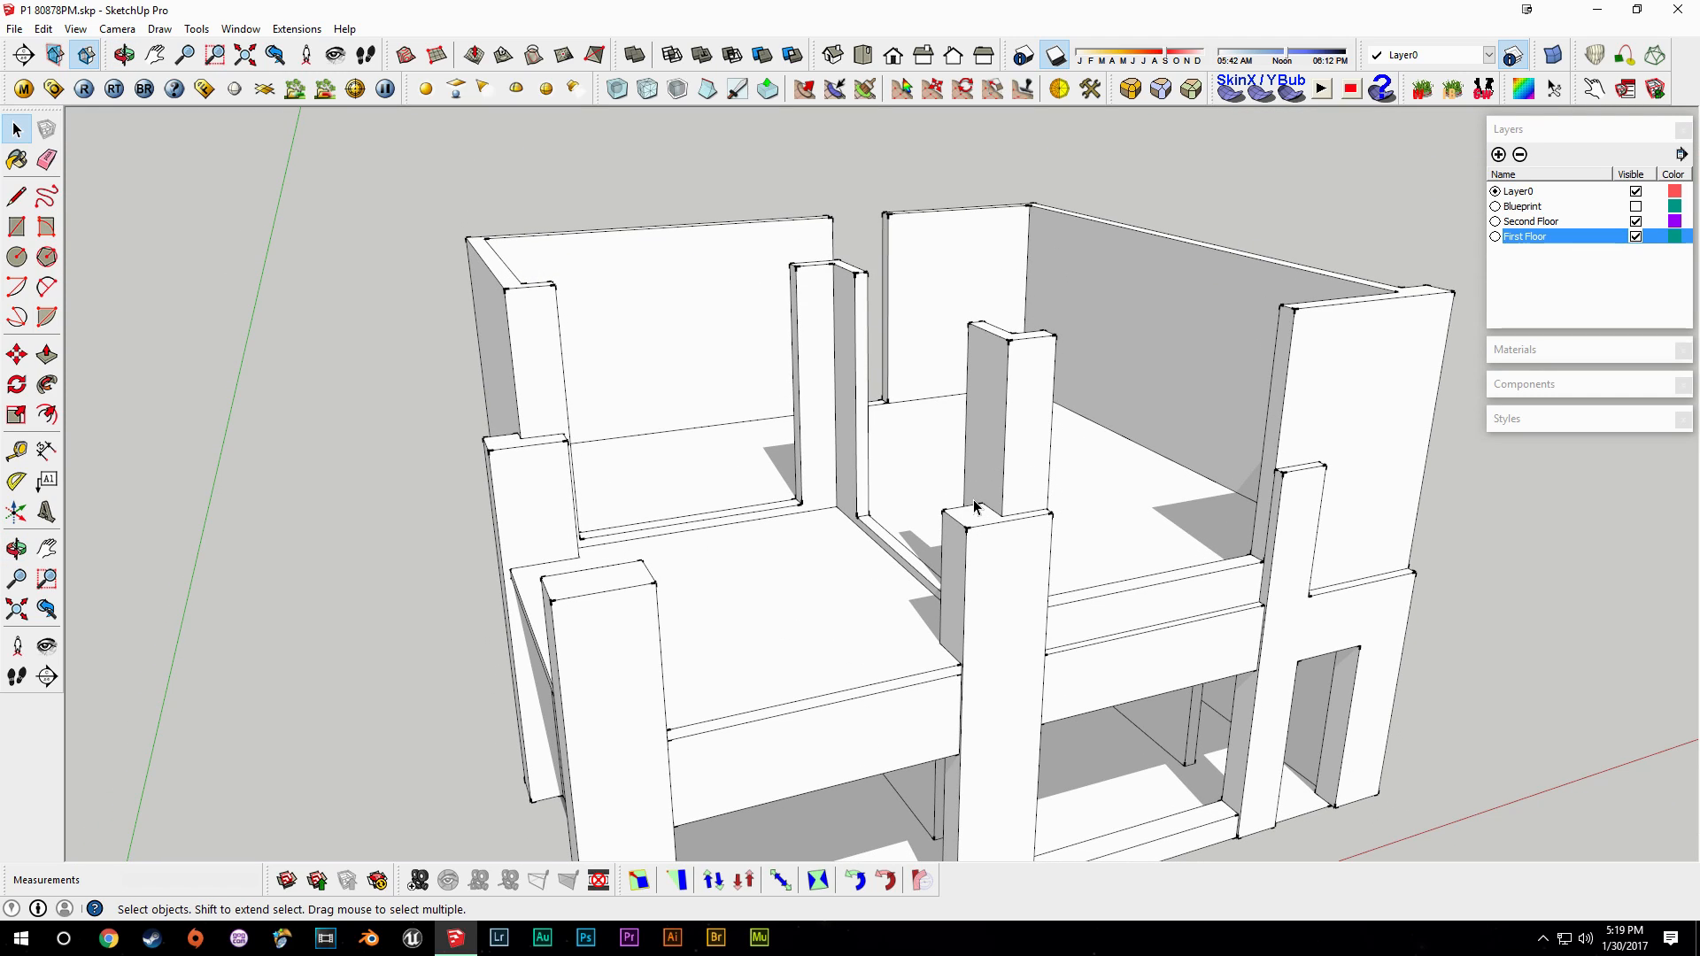
{"action": "left_click", "coordinate": [925, 512]}
{"action": "scroll", "coordinate": [937, 563], "scroll_direction": "up", "scroll_amount": 2}
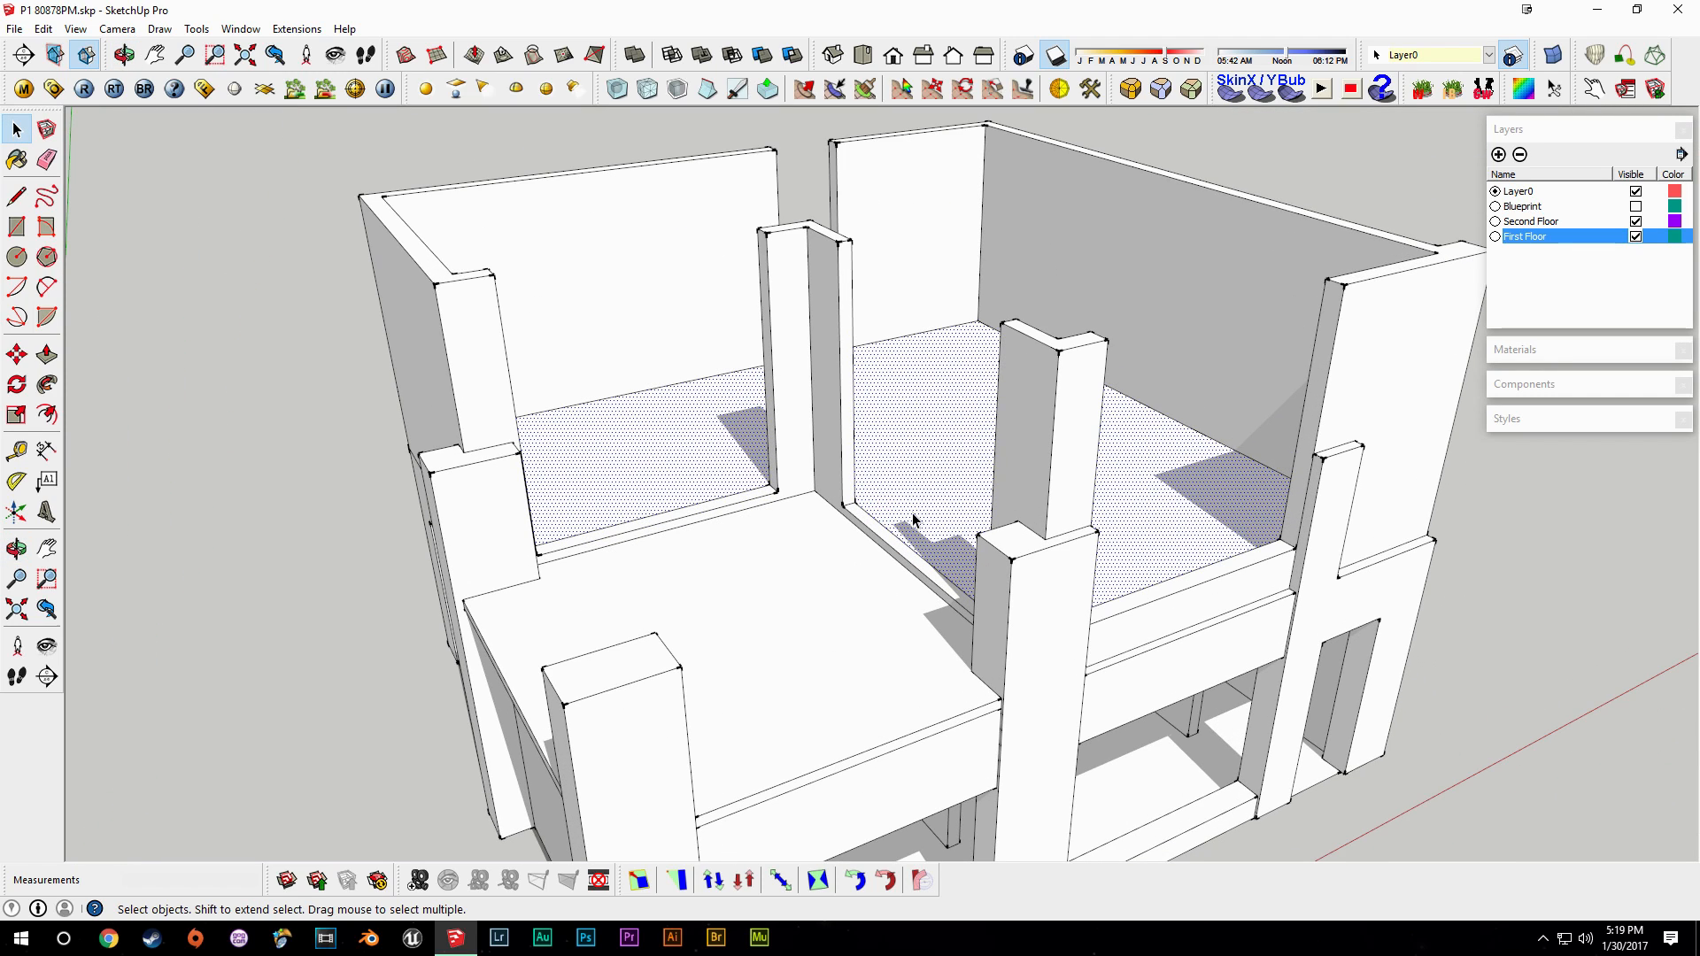
{"action": "key", "text": "p"}
{"action": "left_click_drag", "start_coordinate": [909, 514], "coordinate": [910, 485]}
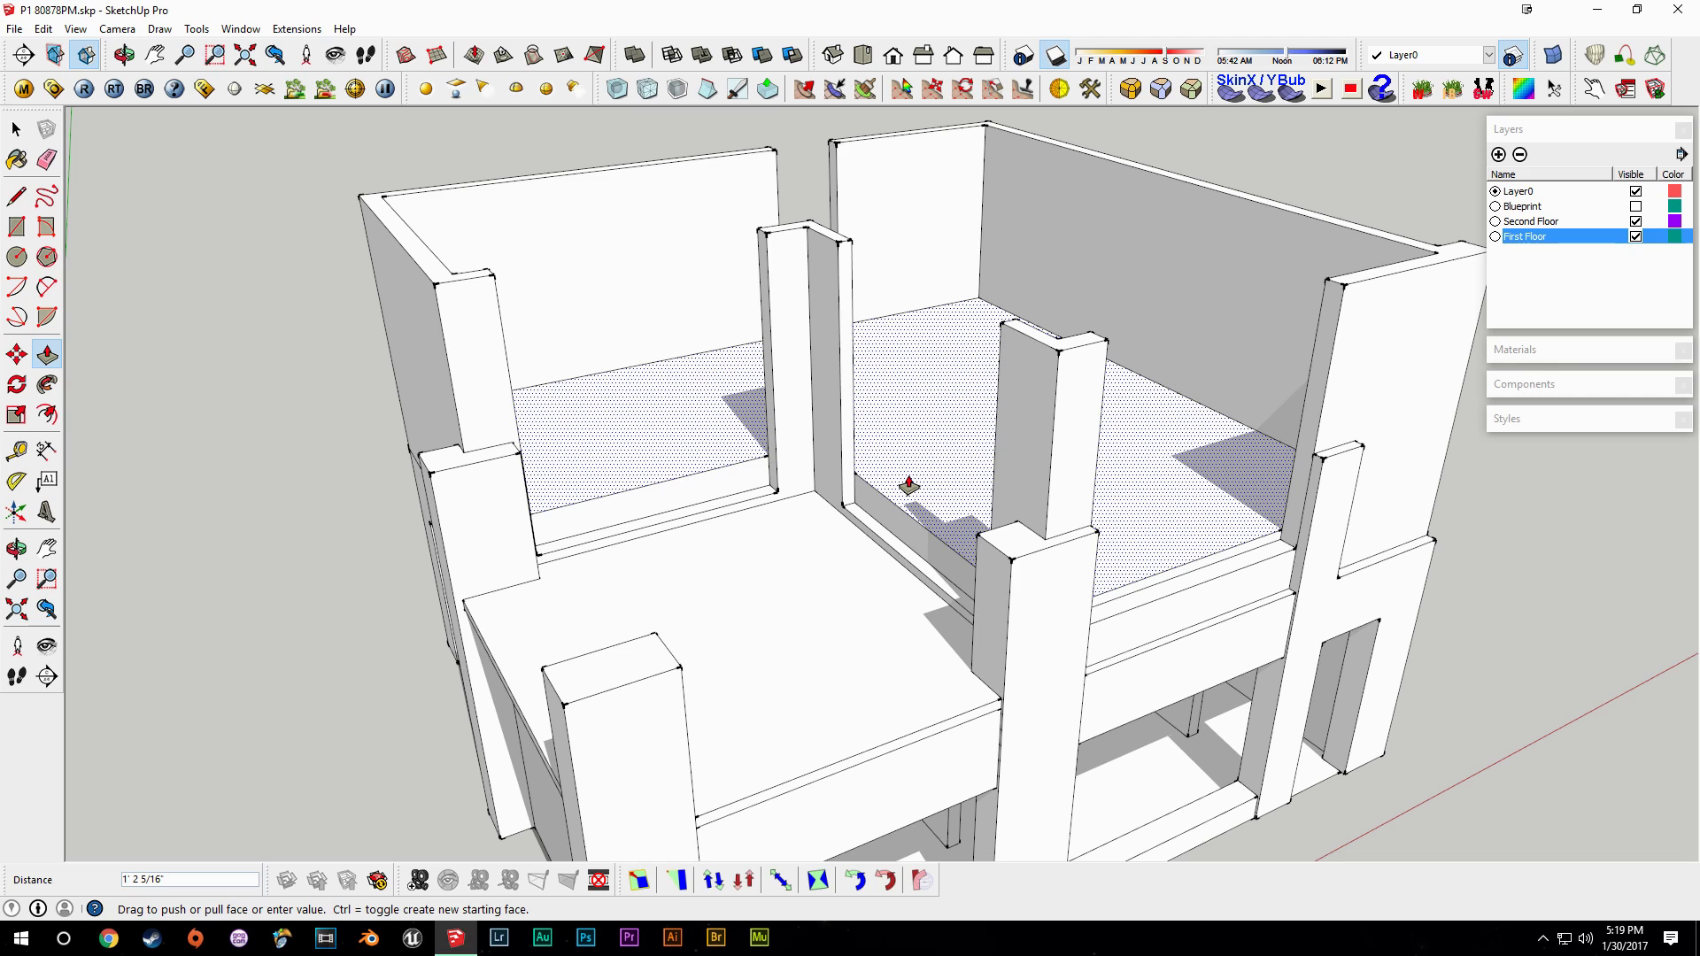
{"action": "type", "text": "4"}
{"action": "key", "text": "Return"}
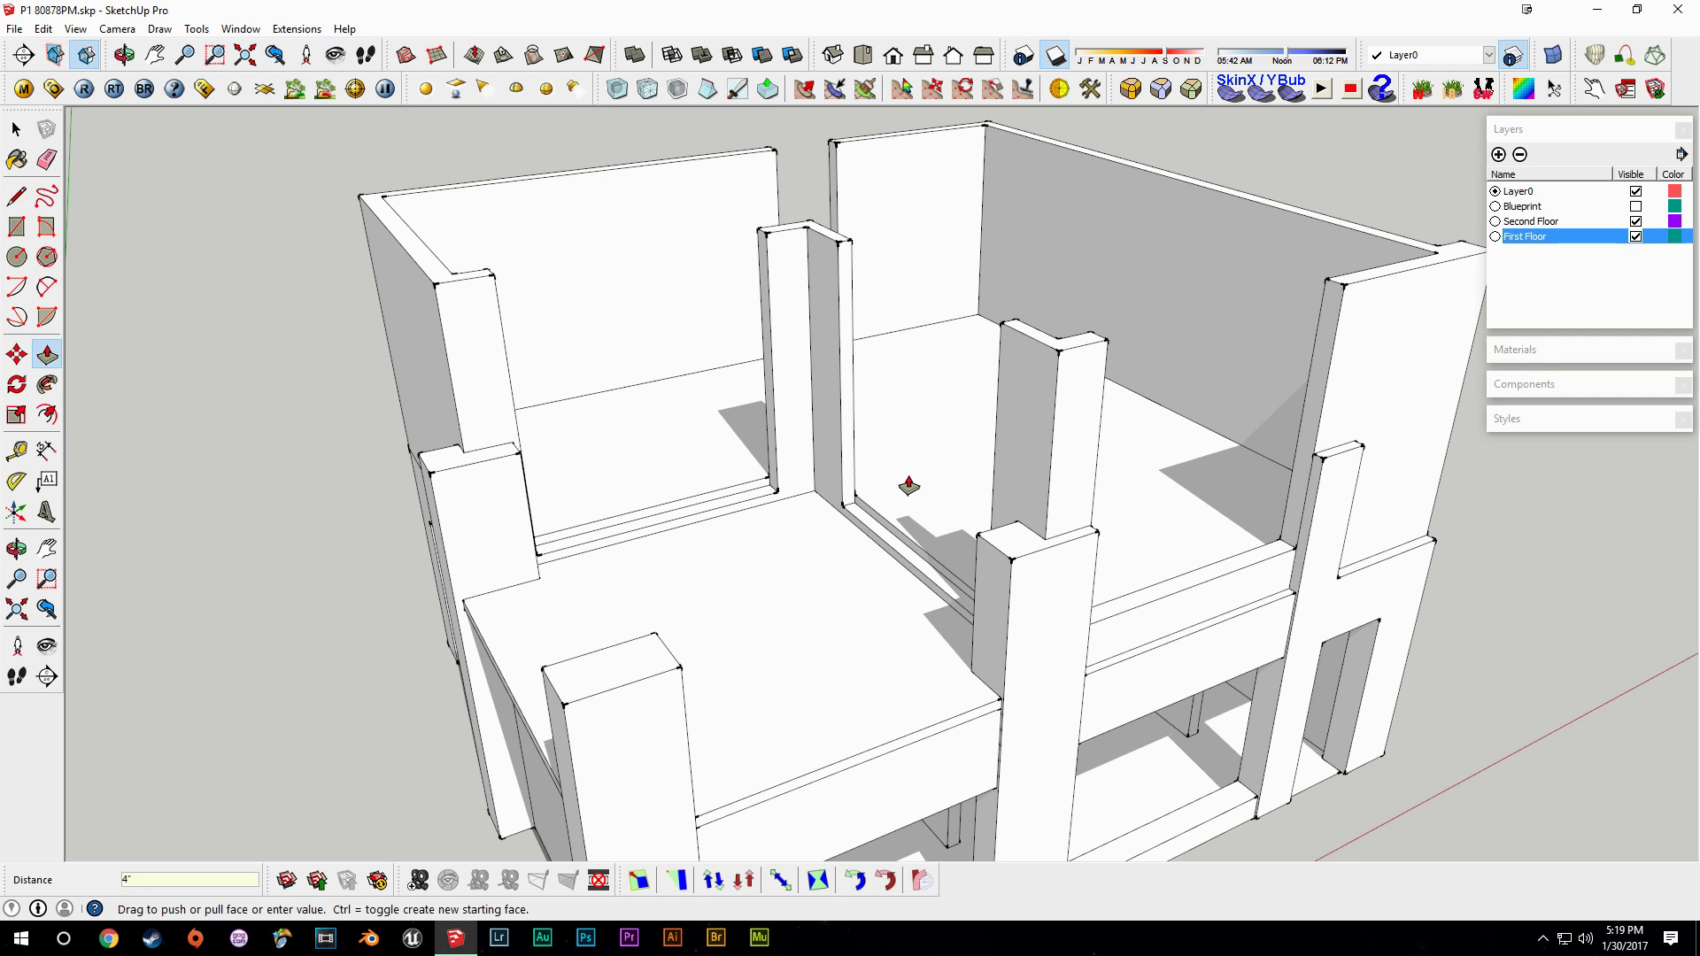
Raise the terrace slab's top face by 4".
{"action": "middle_click_drag", "start_coordinate": [751, 588], "coordinate": [748, 512]}
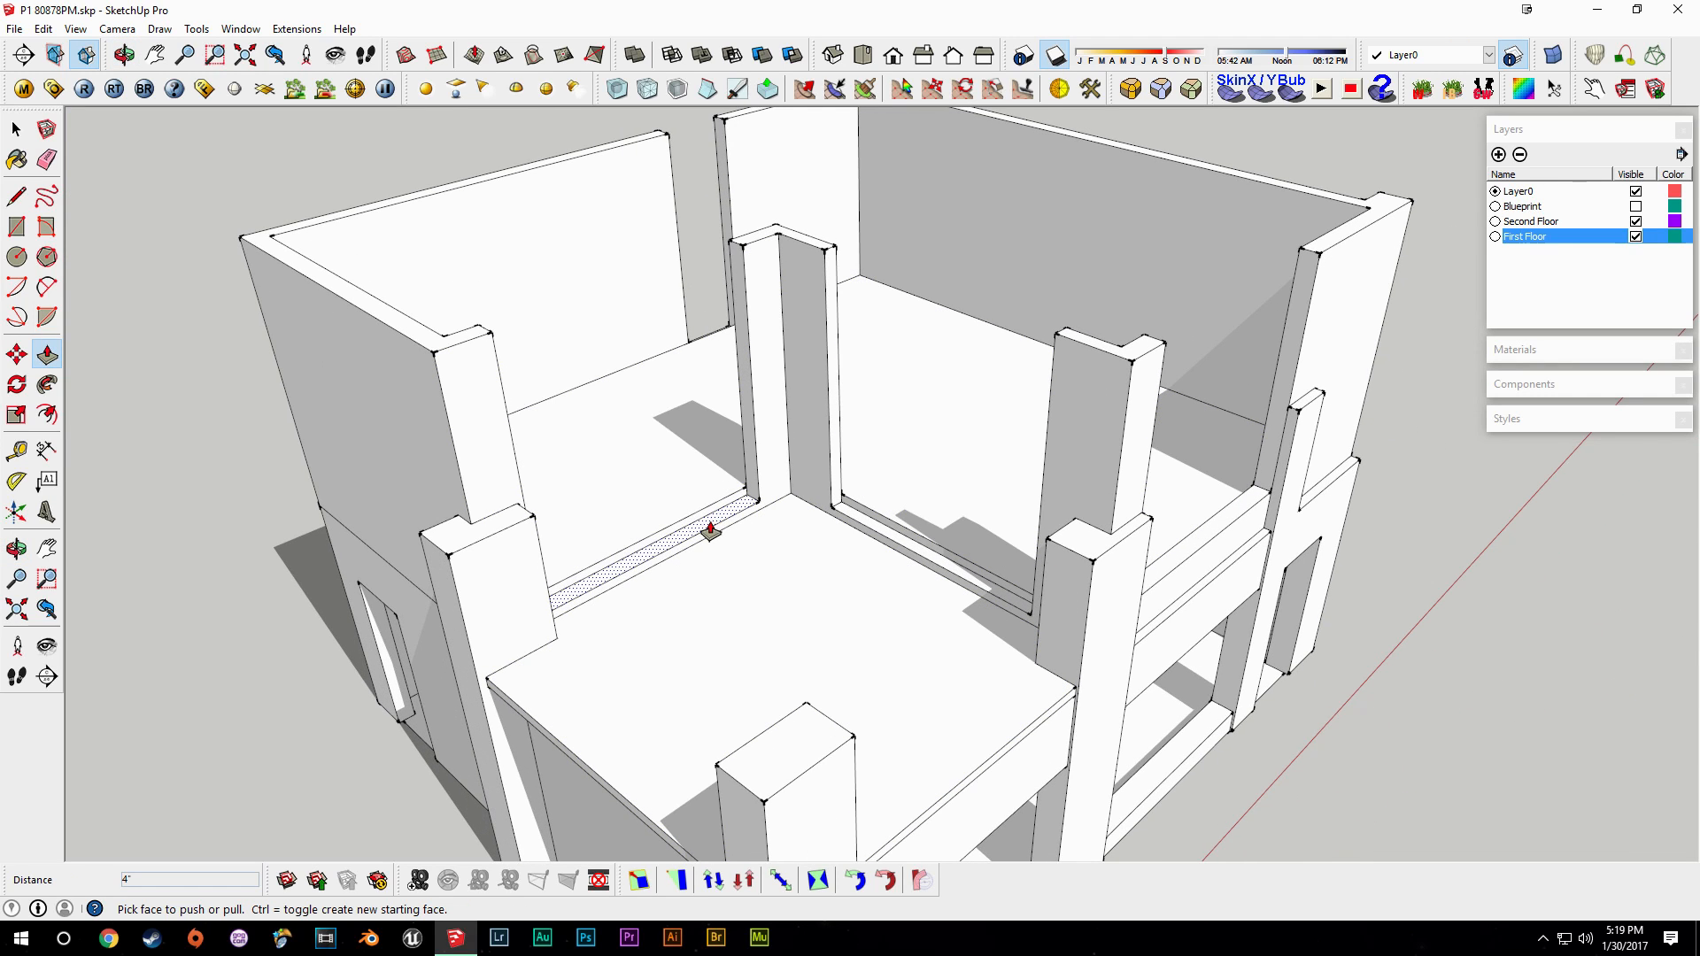
{"action": "left_click", "coordinate": [869, 531]}
{"action": "left_click", "coordinate": [873, 530]}
{"action": "left_click", "coordinate": [789, 599]}
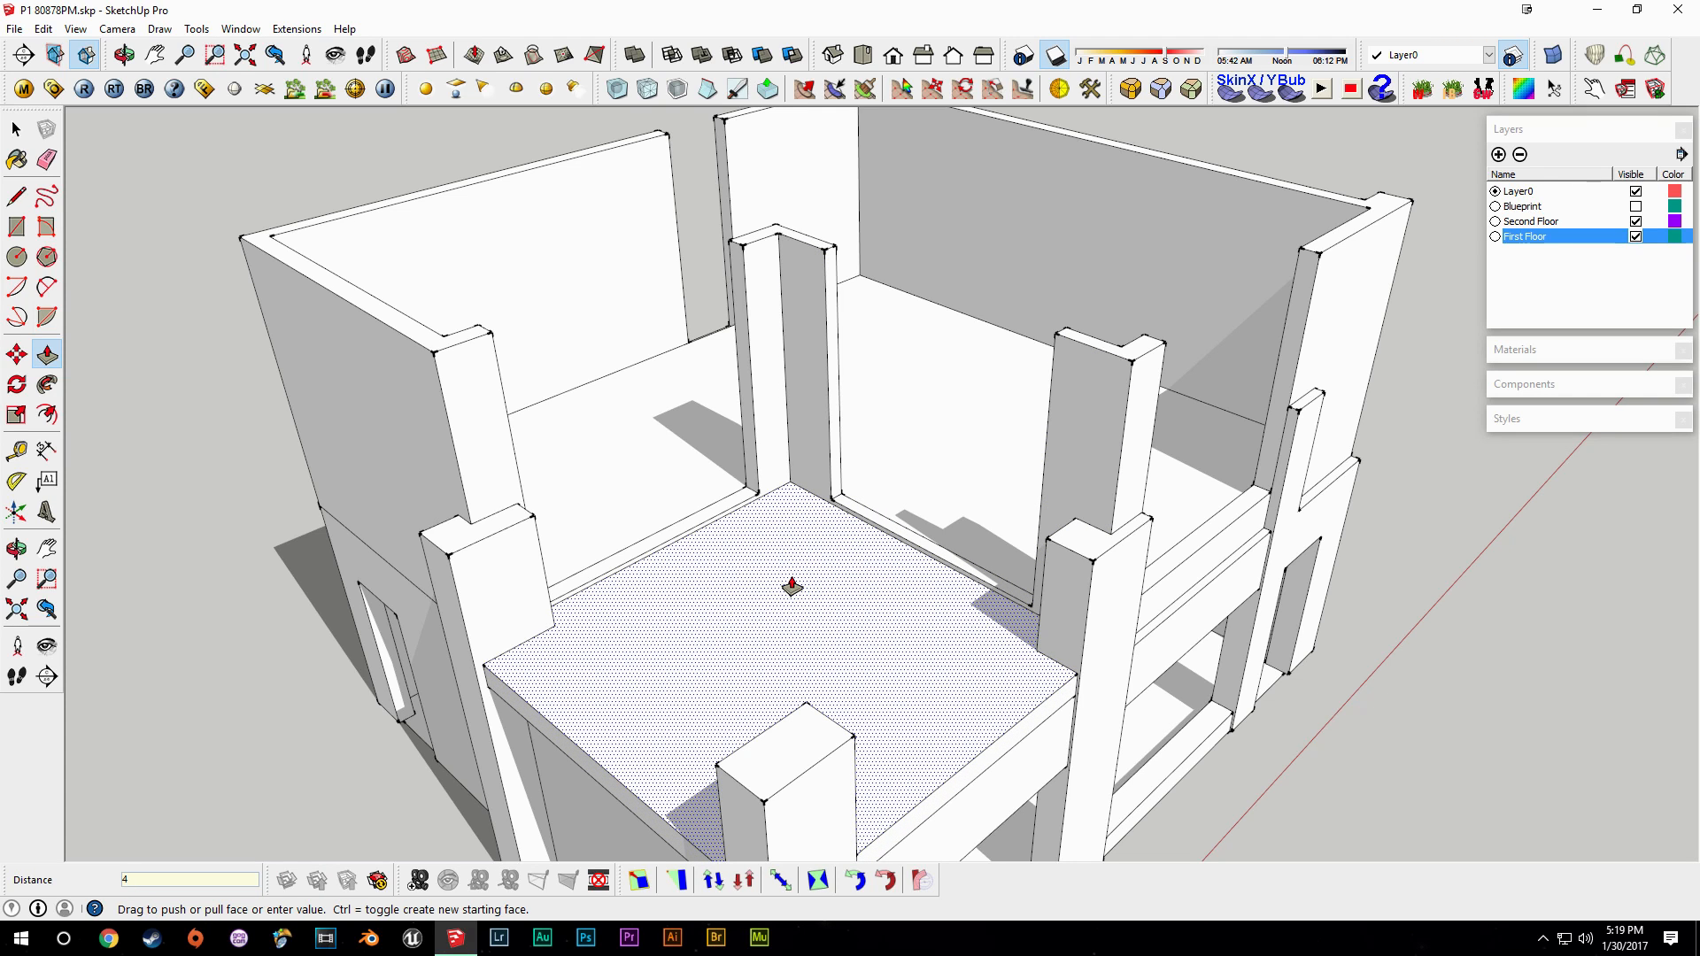
{"action": "key", "text": "Return"}
{"action": "middle_click_drag", "start_coordinate": [778, 599], "coordinate": [1151, 455]}
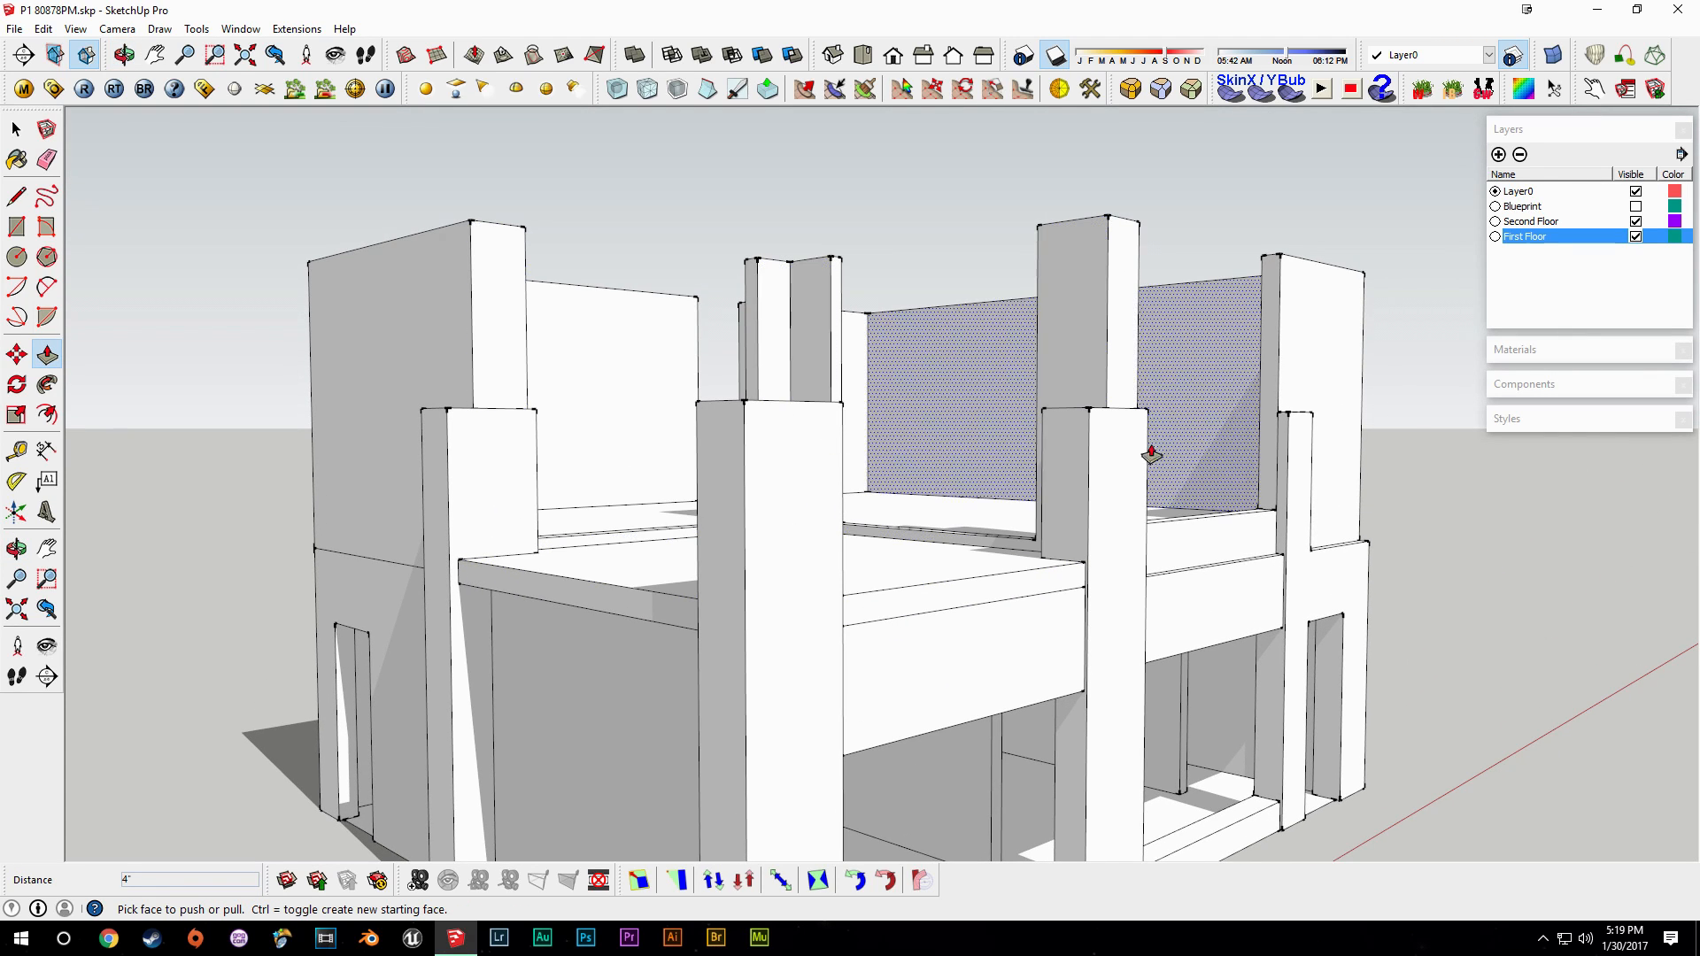
Switch to the browser to consult the plan 80878PM page and return to the SketchUp model.
{"action": "mouse_move", "coordinate": [1699, 18]}
{"action": "left_mouse_down"}
{"action": "mouse_move", "coordinate": [1112, 15]}
{"action": "mouse_move", "coordinate": [1040, 40]}
{"action": "left_mouse_up"}
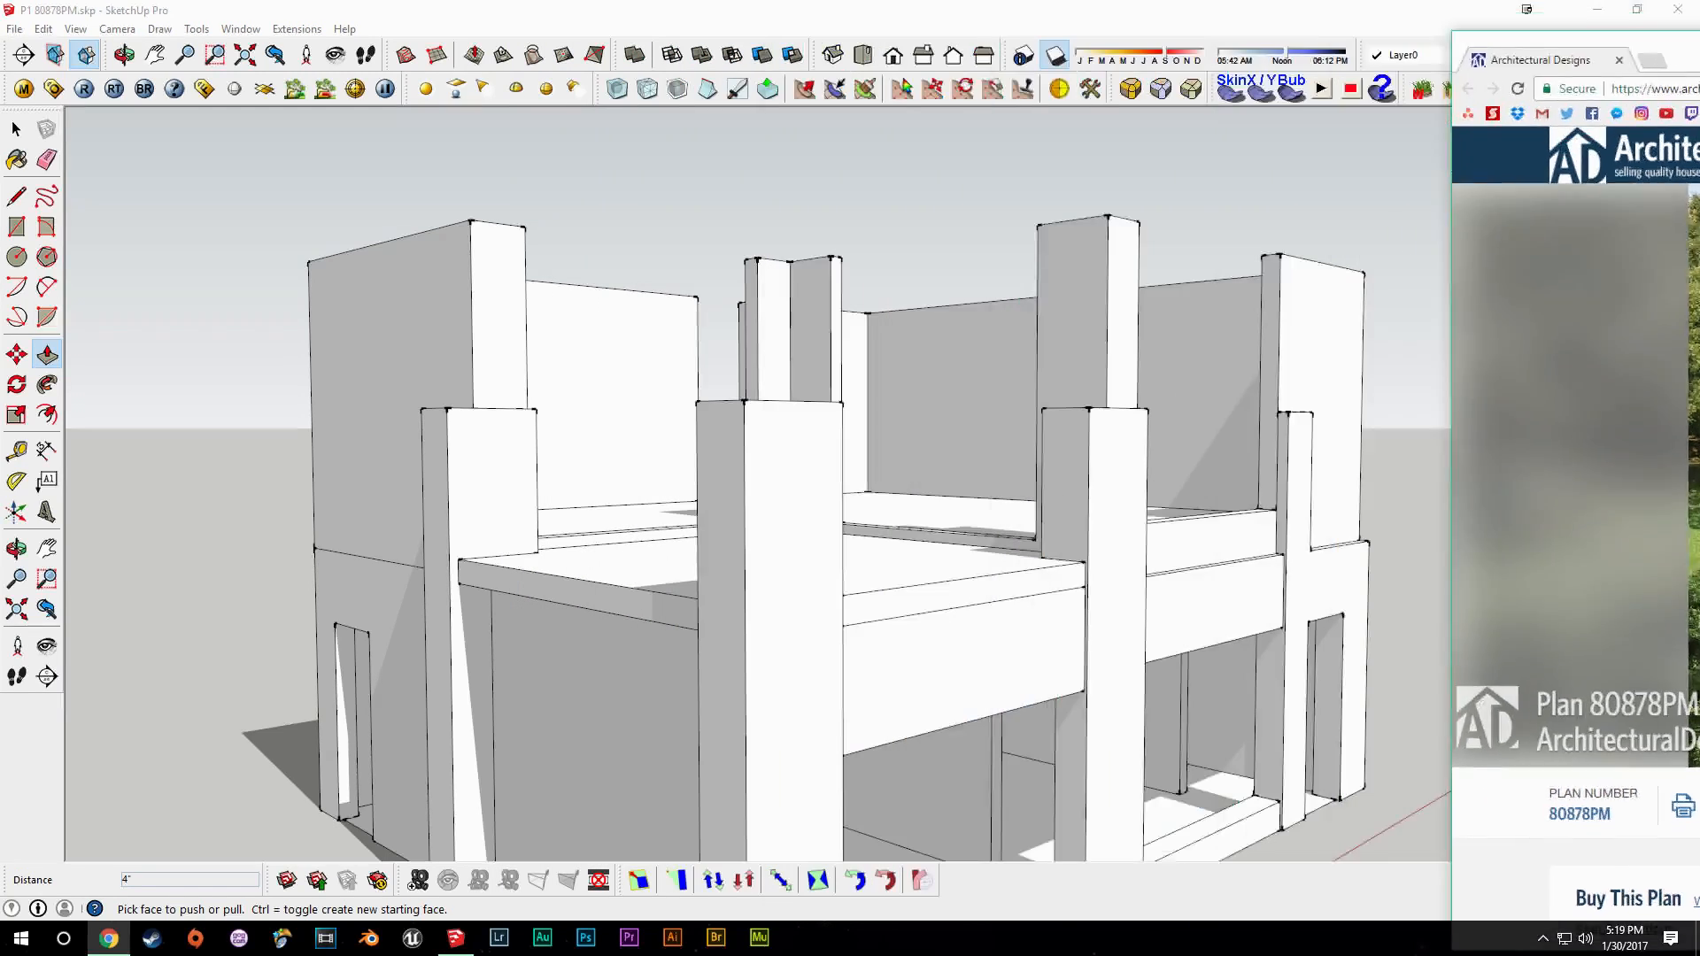
{"action": "key", "text": "alt+Tab"}
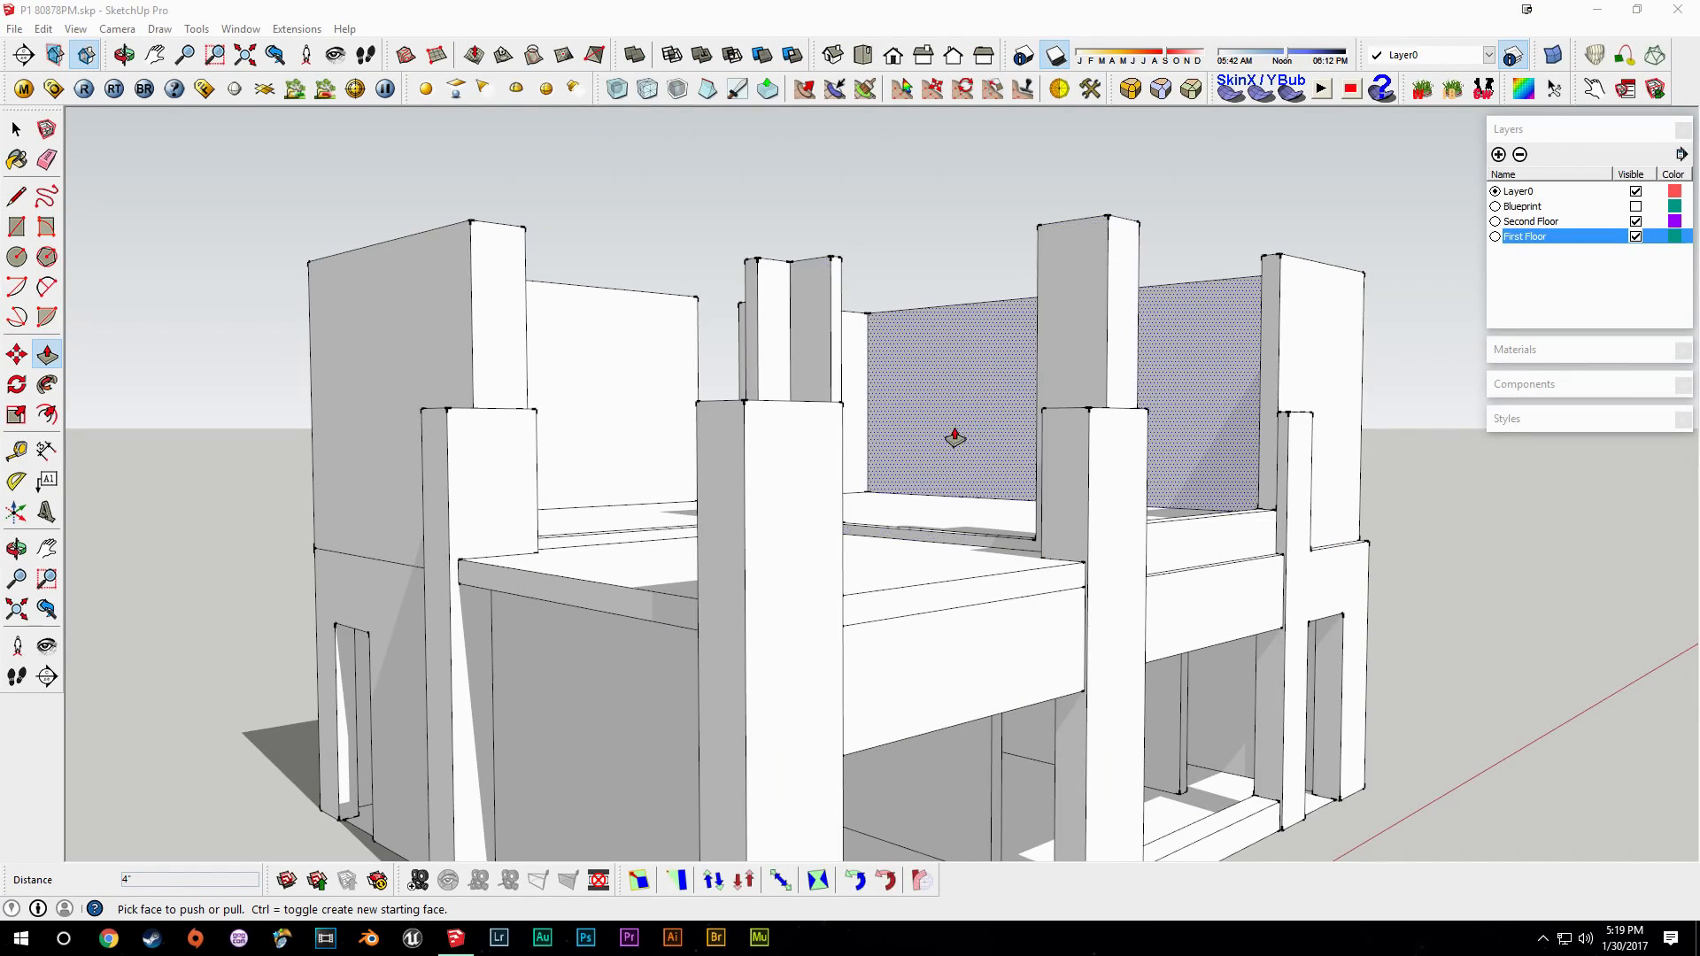
{"action": "middle_click_drag", "start_coordinate": [953, 437], "coordinate": [891, 561]}
Place a guide 3" below the top edge of the terrace slab's side face and draw a line along it.
{"action": "key", "text": "space"}
{"action": "scroll", "coordinate": [799, 474], "scroll_direction": "down", "scroll_amount": 10}
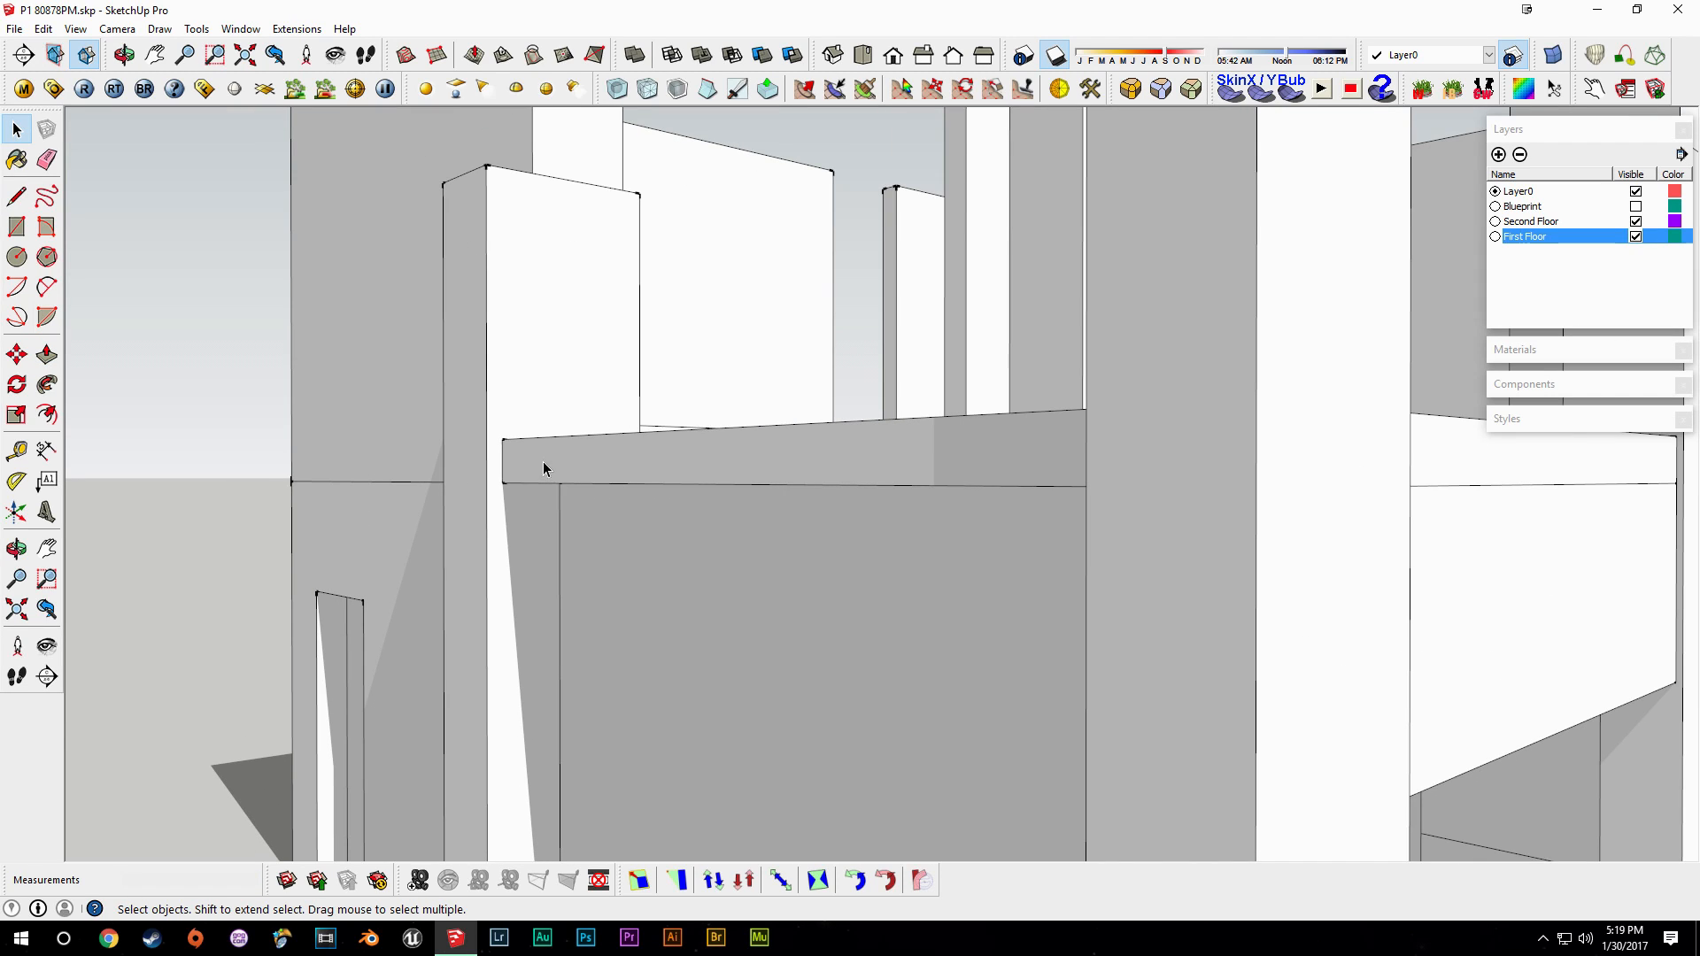
{"action": "middle_click_drag", "start_coordinate": [542, 463], "coordinate": [569, 430]}
{"action": "key", "text": "t"}
{"action": "left_click", "coordinate": [563, 439]}
{"action": "type", "text": "3"}
{"action": "key", "text": "Return"}
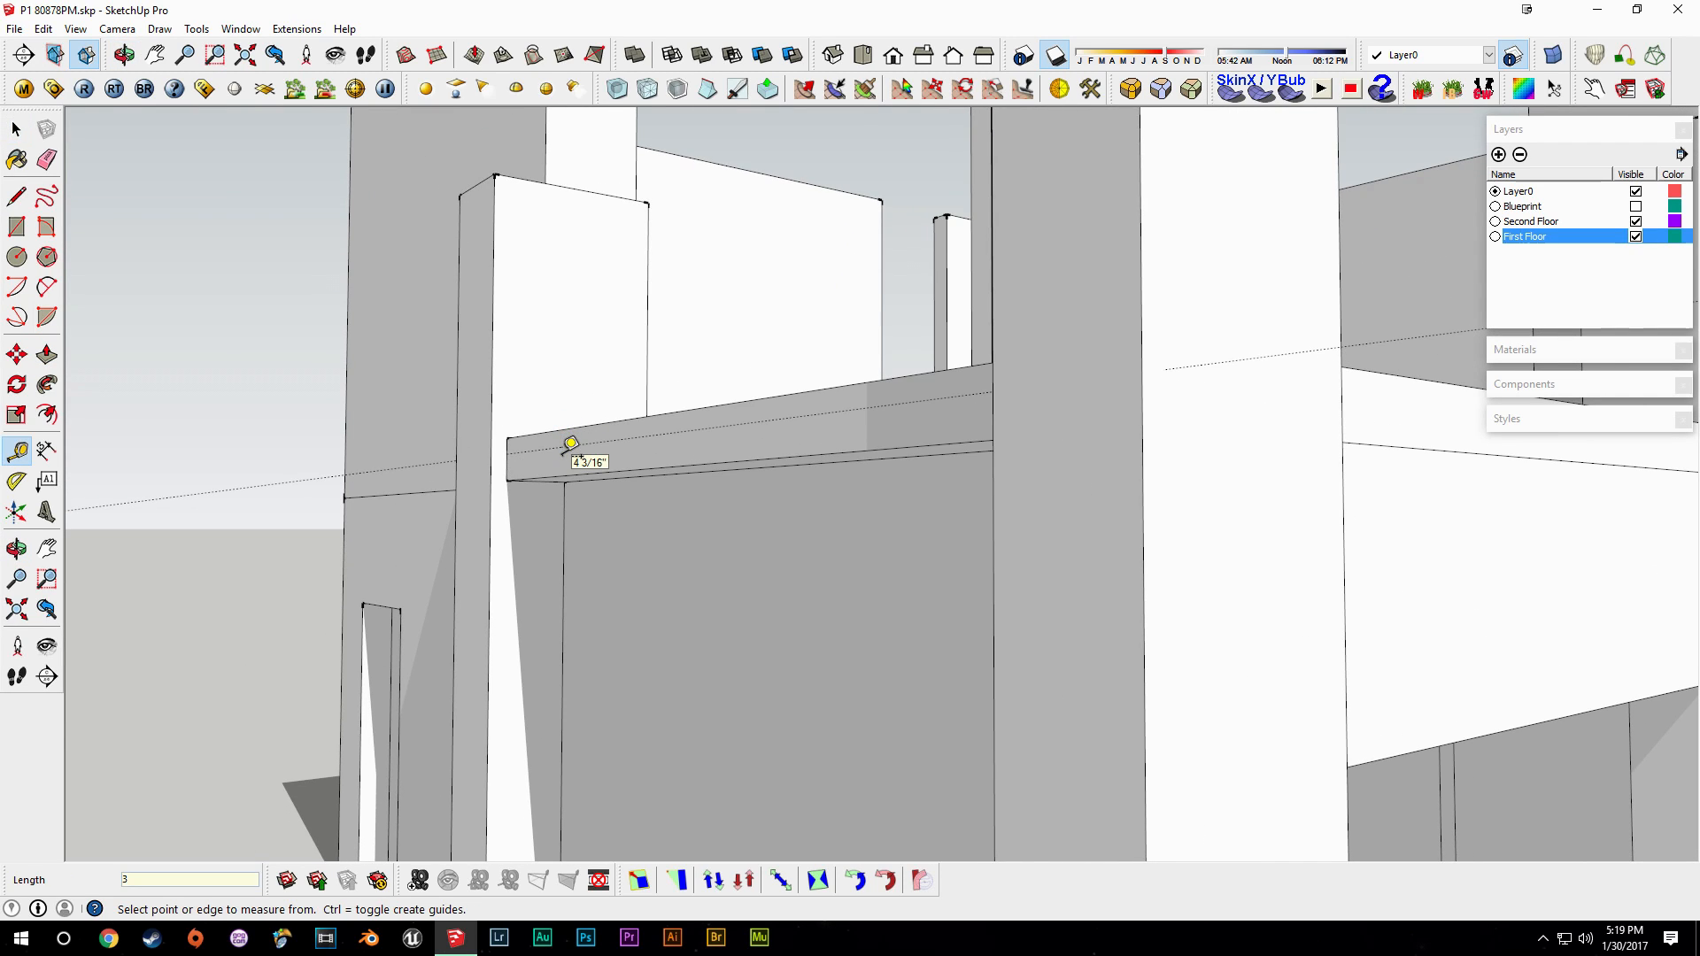
{"action": "middle_click_drag", "start_coordinate": [560, 463], "coordinate": [609, 490]}
{"action": "key", "text": "l"}
{"action": "left_click", "coordinate": [509, 482]}
{"action": "middle_click_drag", "start_coordinate": [903, 543], "coordinate": [837, 536]}
Place a guide below the top edge of the terrace slab's front face and draw a line along it between the pillars.
{"action": "key", "text": "space"}
{"action": "key", "text": "t"}
{"action": "left_click", "coordinate": [1353, 498]}
{"action": "left_click", "coordinate": [1355, 513]}
{"action": "key", "text": "space"}
{"action": "key", "text": "l"}
{"action": "left_click", "coordinate": [1441, 501]}
{"action": "middle_click_drag", "start_coordinate": [1461, 502], "coordinate": [503, 547]}
{"action": "left_click", "coordinate": [344, 505]}
{"action": "scroll", "coordinate": [457, 404], "scroll_direction": "up", "scroll_amount": 5}
{"action": "key", "text": "space"}
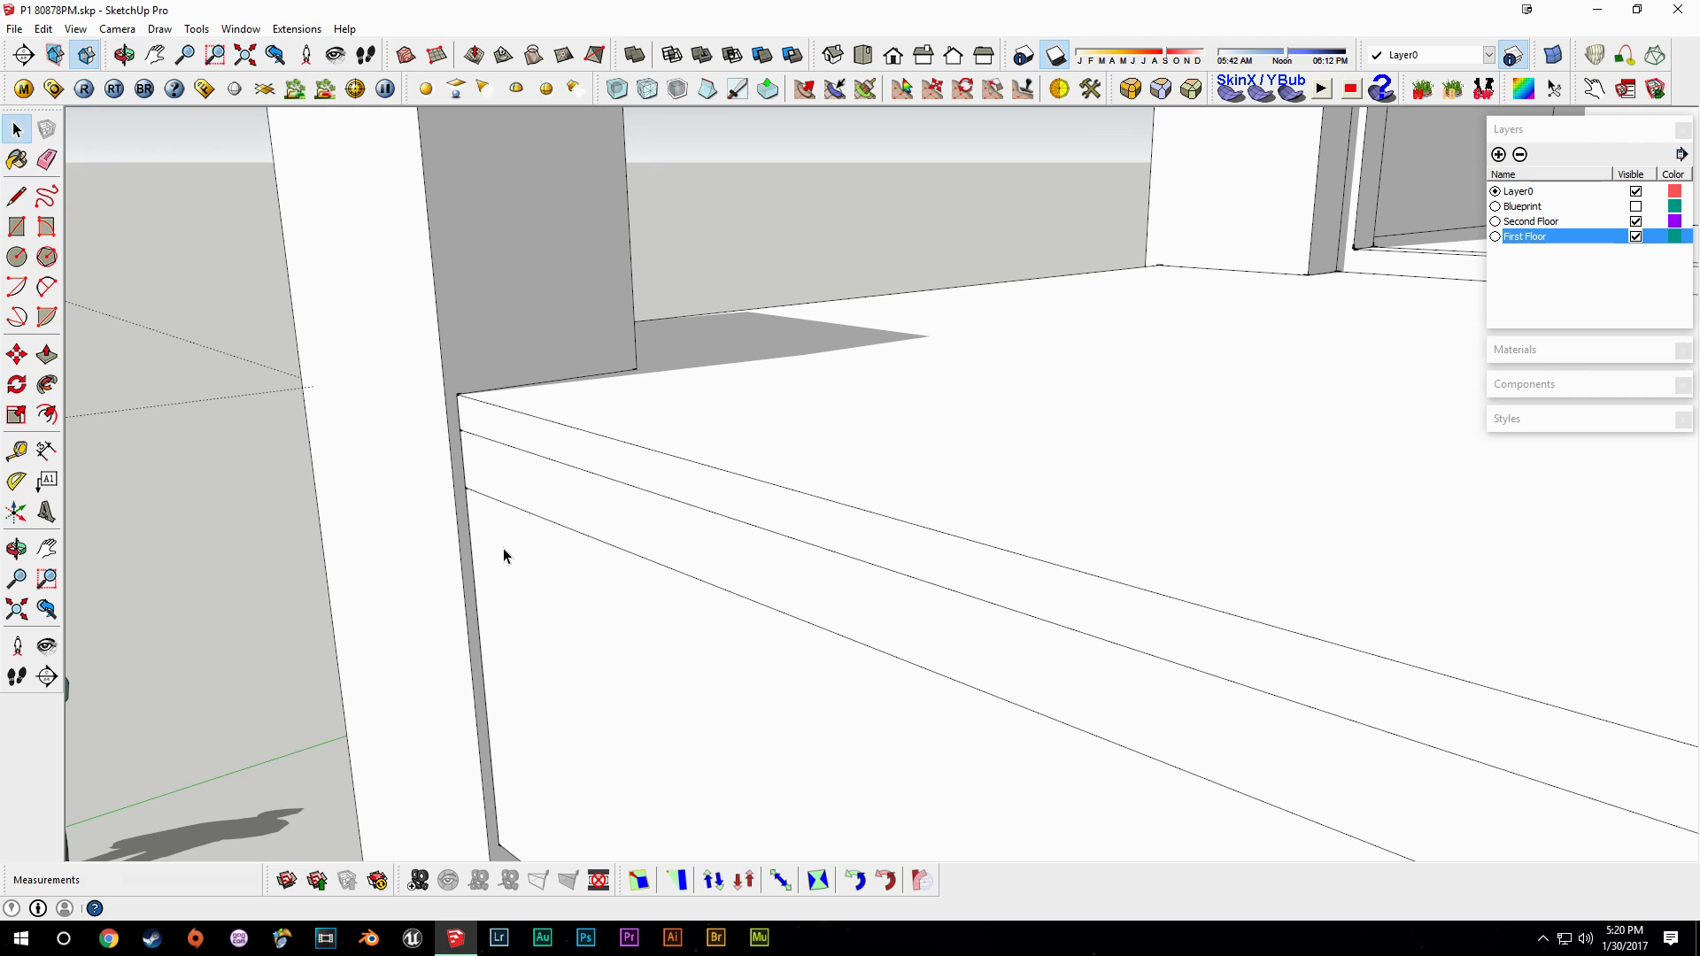
Pull the upper band of the terrace slab's front face outward to form a projecting lip.
{"action": "left_click", "coordinate": [471, 419]}
{"action": "middle_click_drag", "start_coordinate": [470, 420], "coordinate": [457, 413]}
{"action": "key", "text": "p"}
{"action": "mouse_move", "coordinate": [463, 429]}
{"action": "left_mouse_down"}
{"action": "mouse_move", "coordinate": [443, 400]}
{"action": "mouse_move", "coordinate": [451, 416]}
{"action": "left_mouse_up"}
{"action": "key", "text": "space"}
{"action": "middle_click_drag", "start_coordinate": [476, 450], "coordinate": [551, 357]}
{"action": "middle_click_drag", "start_coordinate": [455, 258], "coordinate": [475, 327]}
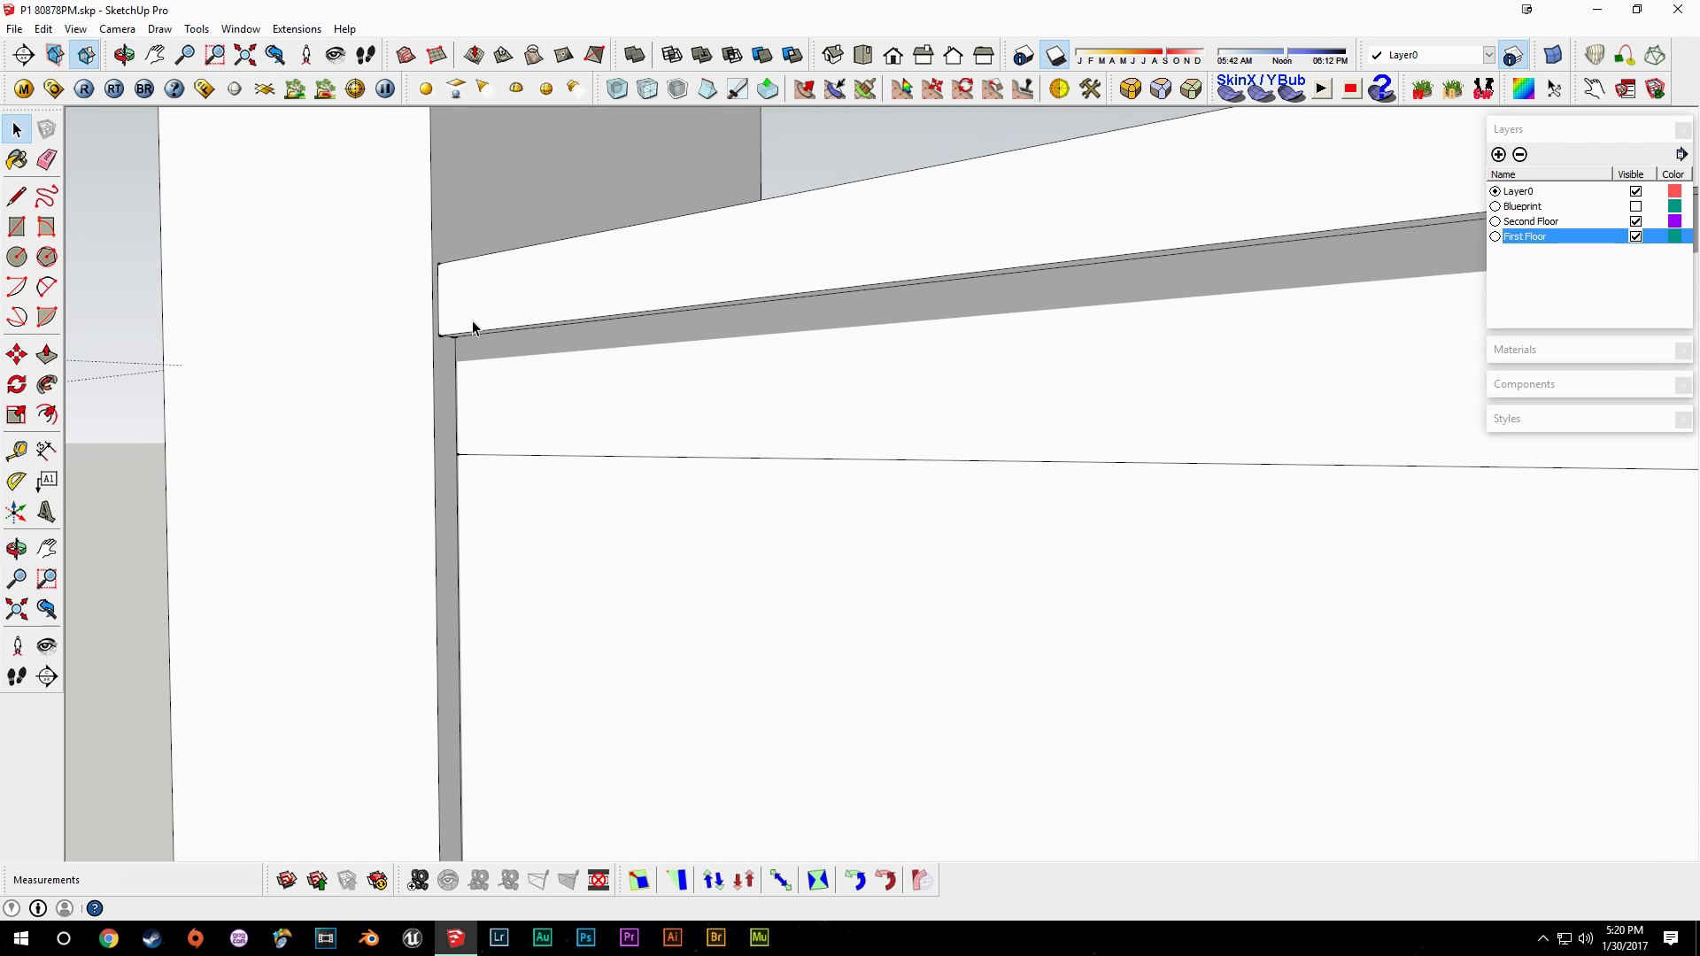
Adjust the depth of the band beneath the terrace's front lip with Push/Pull.
{"action": "left_click", "coordinate": [486, 406]}
{"action": "middle_click_drag", "start_coordinate": [486, 406], "coordinate": [463, 447]}
{"action": "key", "text": "p"}
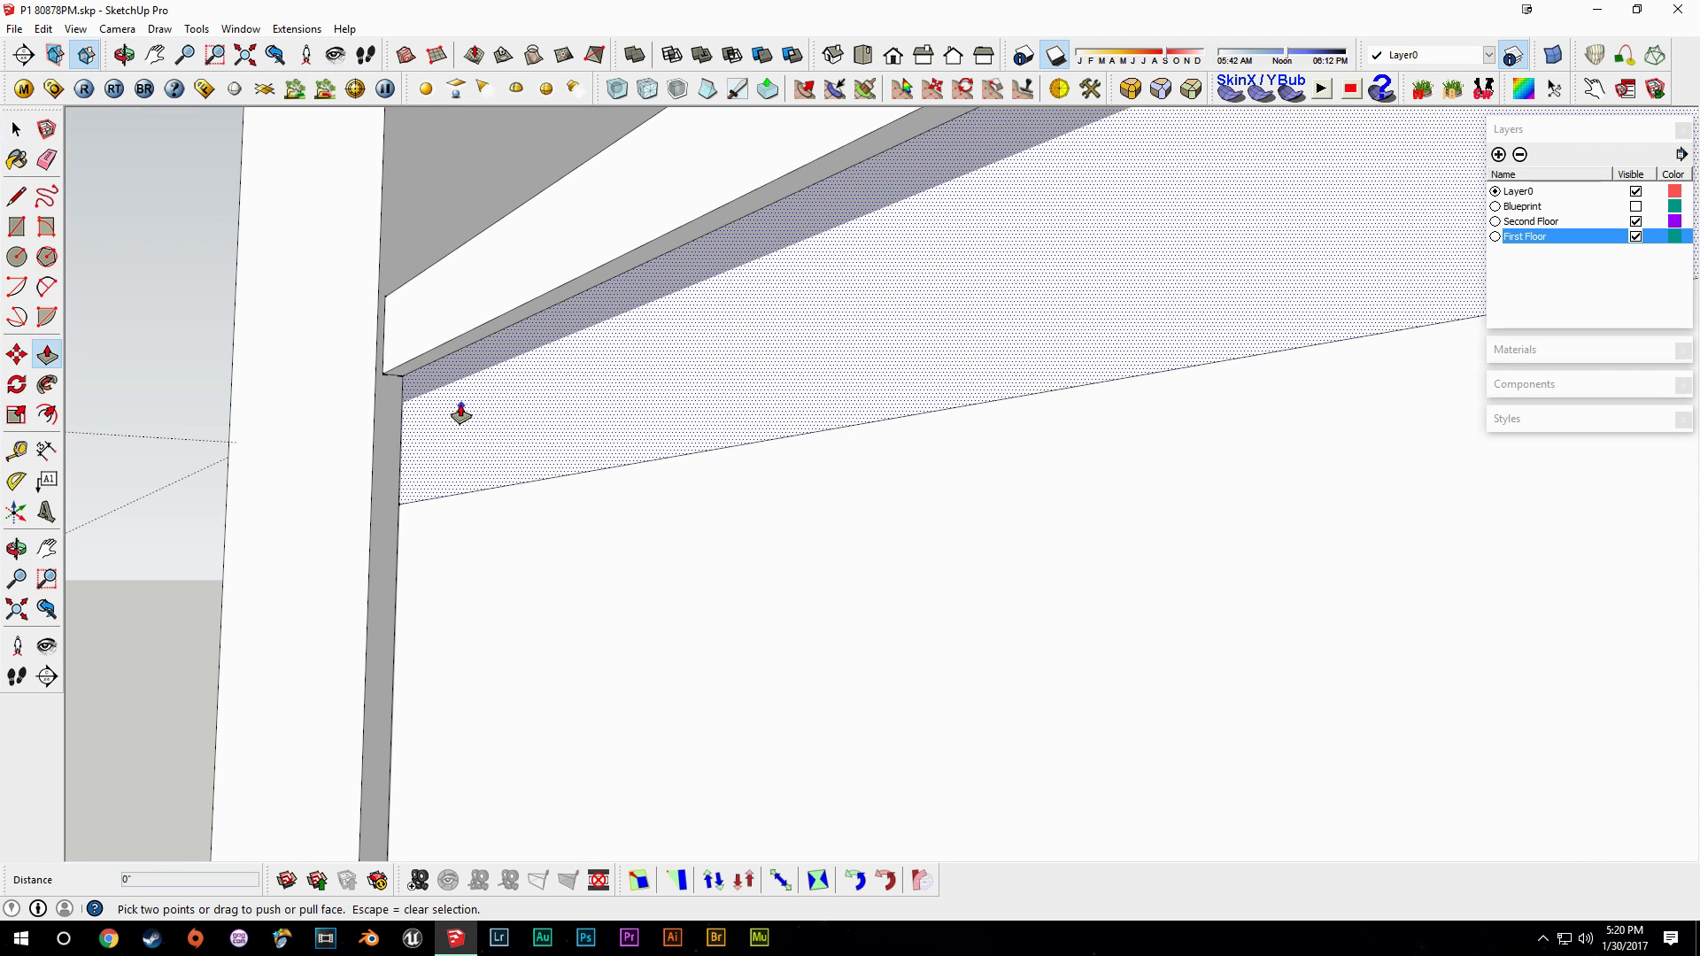
{"action": "left_click", "coordinate": [459, 409]}
{"action": "left_click", "coordinate": [460, 403]}
{"action": "key", "text": "space"}
Place a guide on the rear terrace pillar, offset inward from its outer edge, beside the slab's side face.
{"action": "middle_click_drag", "start_coordinate": [459, 399], "coordinate": [560, 447]}
{"action": "scroll", "coordinate": [559, 447], "scroll_direction": "up", "scroll_amount": 2}
{"action": "left_click", "coordinate": [593, 432]}
{"action": "scroll", "coordinate": [593, 432], "scroll_direction": "up", "scroll_amount": 2}
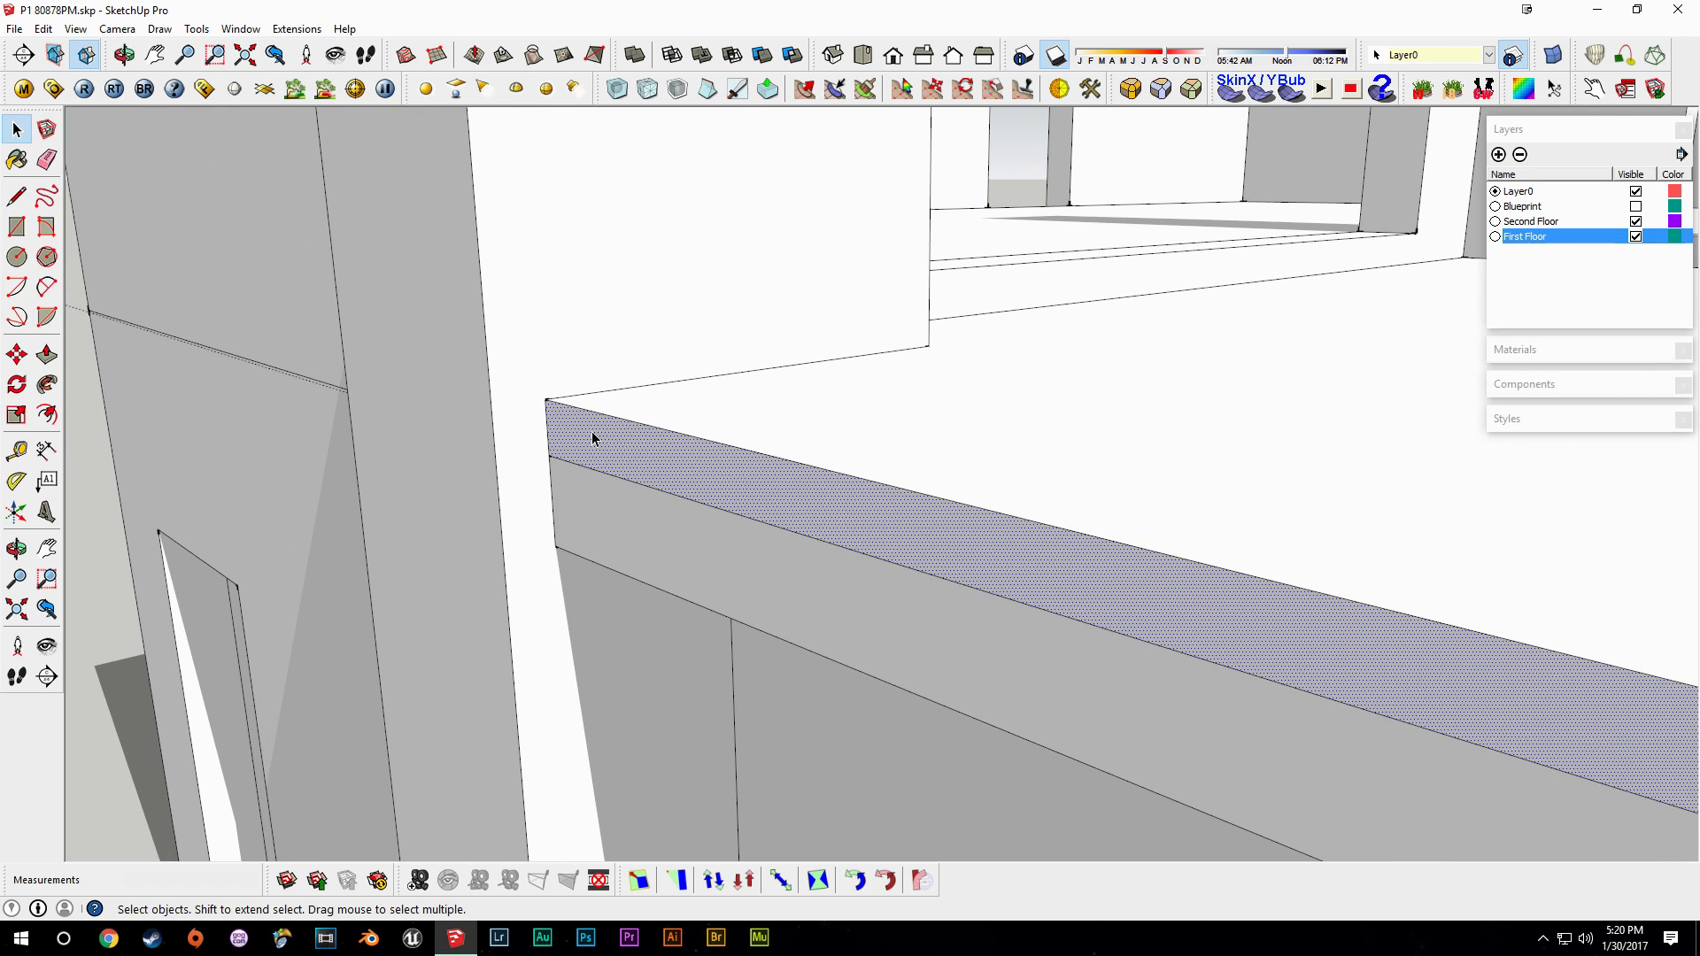
{"action": "key", "text": "t"}
{"action": "left_click", "coordinate": [492, 417]}
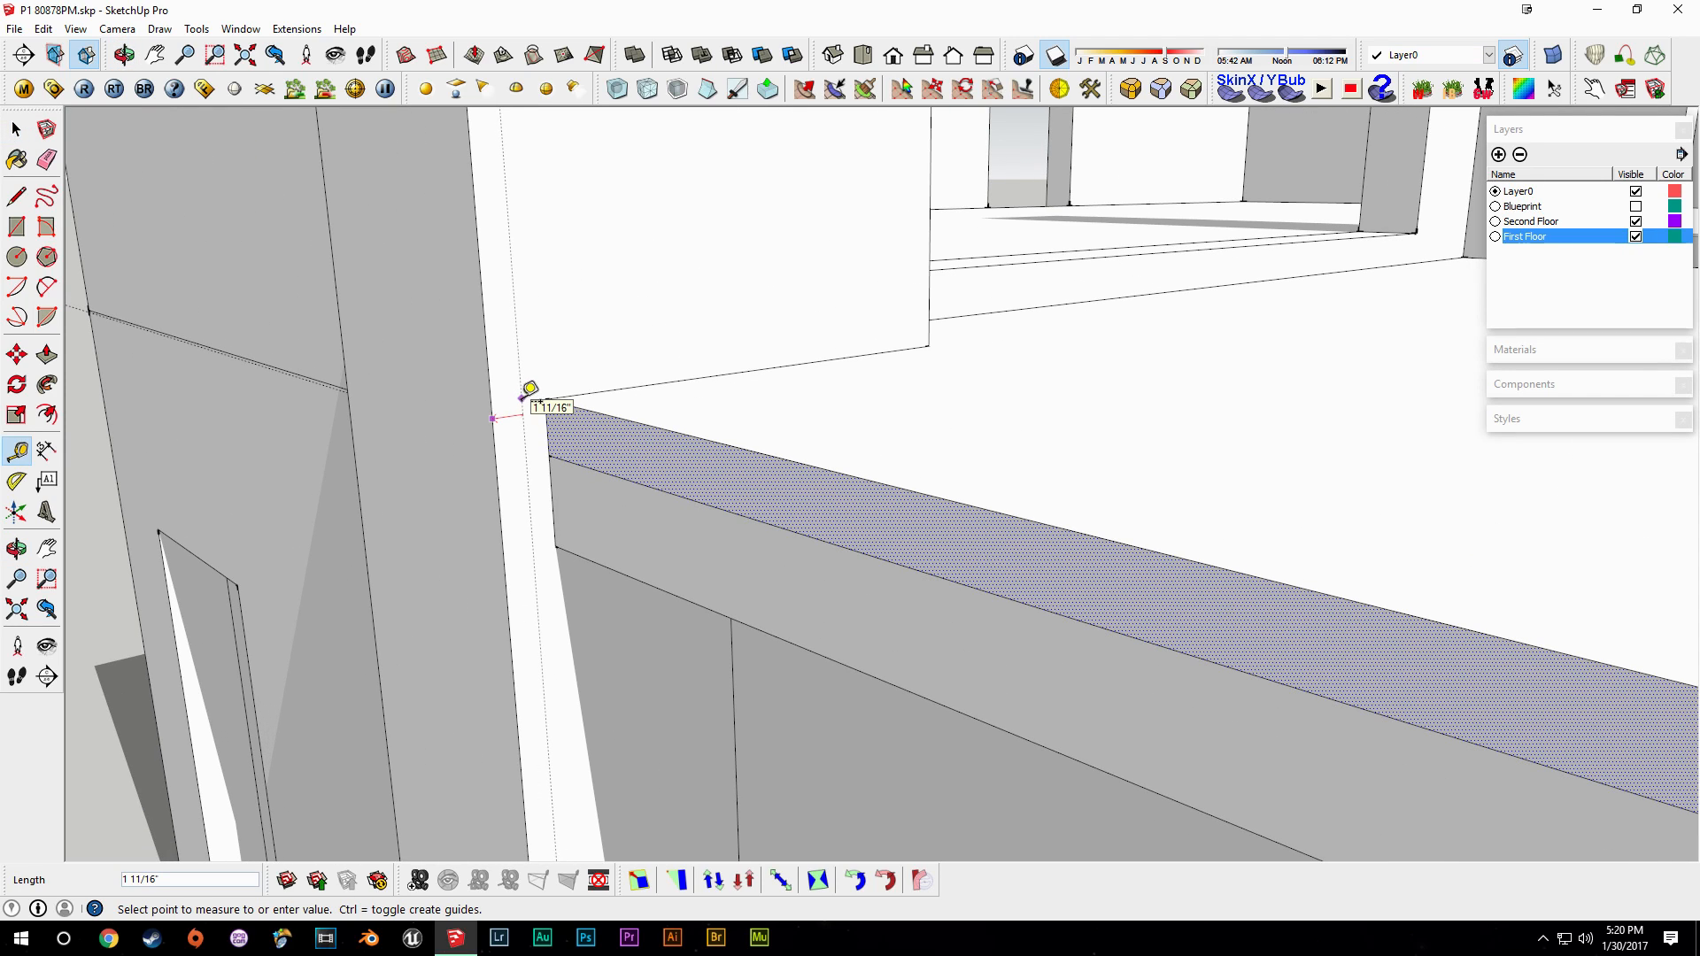
{"action": "key", "text": "Return"}
{"action": "key", "text": "space"}
Pull the upper band of the terrace slab's side face outward to form a matching lip.
{"action": "middle_click_drag", "start_coordinate": [588, 452], "coordinate": [577, 417]}
{"action": "key", "text": "p"}
{"action": "left_click", "coordinate": [576, 416]}
{"action": "key", "text": "space"}
{"action": "middle_click_drag", "start_coordinate": [678, 469], "coordinate": [1231, 525]}
{"action": "scroll", "coordinate": [974, 517], "scroll_direction": "down", "scroll_amount": 5}
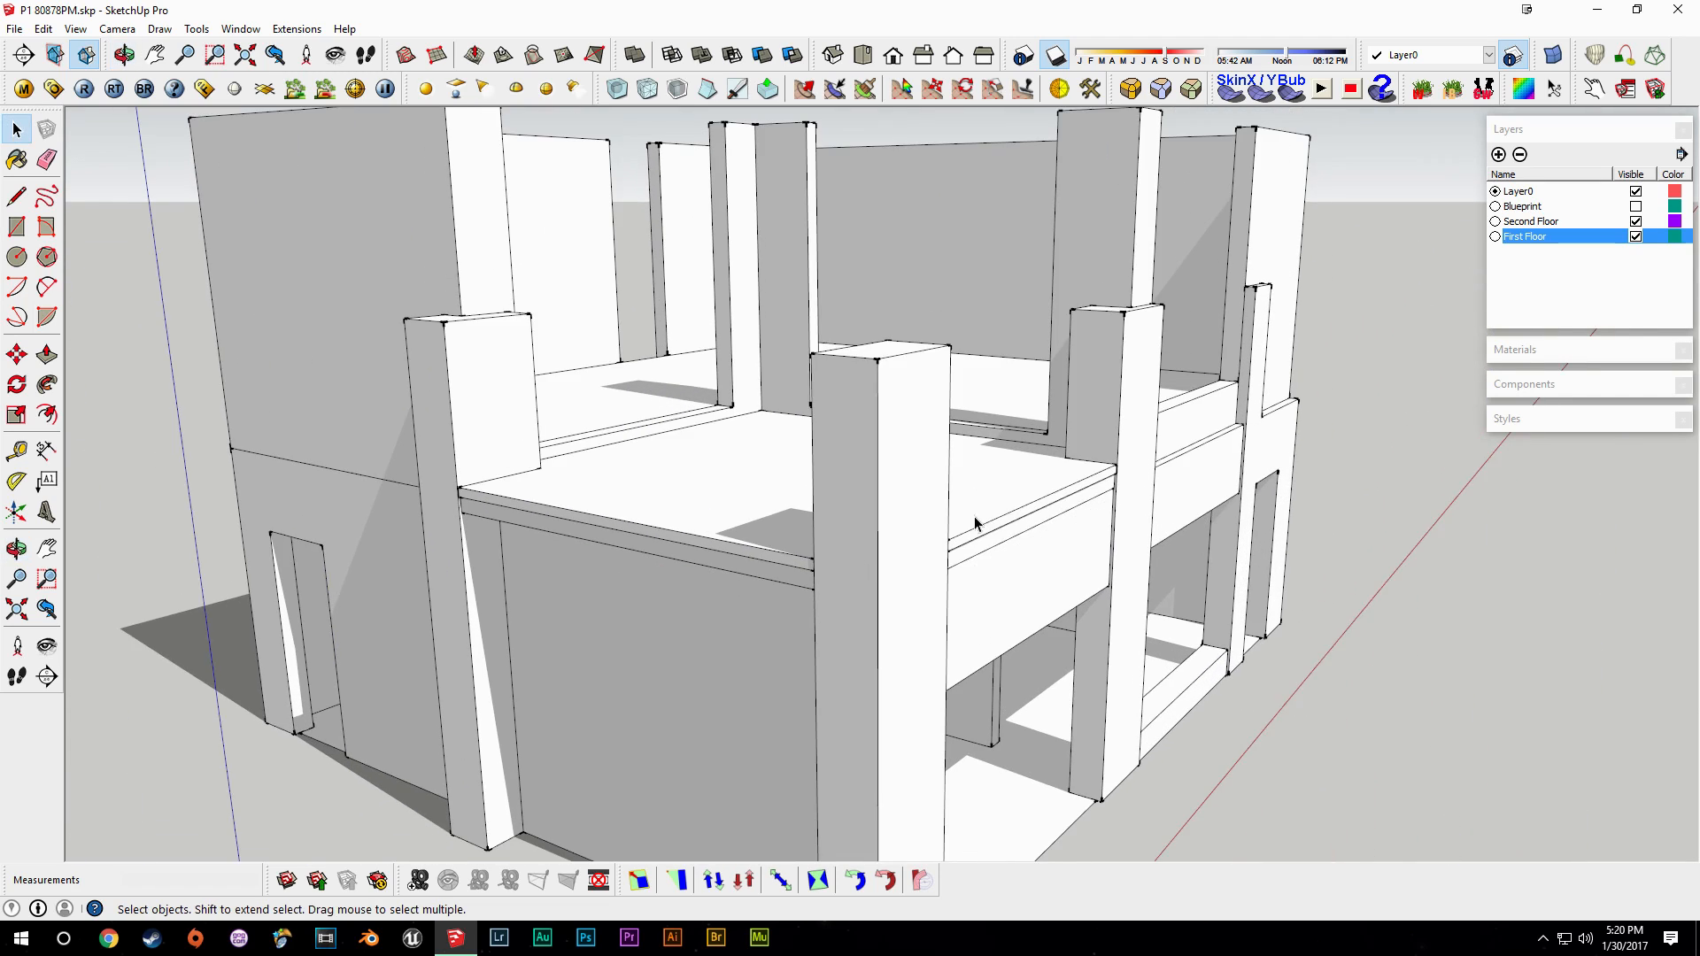
Open the first-floor group and draw a line separating the front wall's top strip between the middle and narrow pillars.
{"action": "scroll", "coordinate": [910, 659], "scroll_direction": "up", "scroll_amount": 6}
{"action": "middle_click_drag", "start_coordinate": [910, 659], "coordinate": [965, 588]}
{"action": "left_click", "coordinate": [1015, 623]}
{"action": "middle_click_drag", "start_coordinate": [945, 680], "coordinate": [753, 671]}
{"action": "key", "text": "l"}
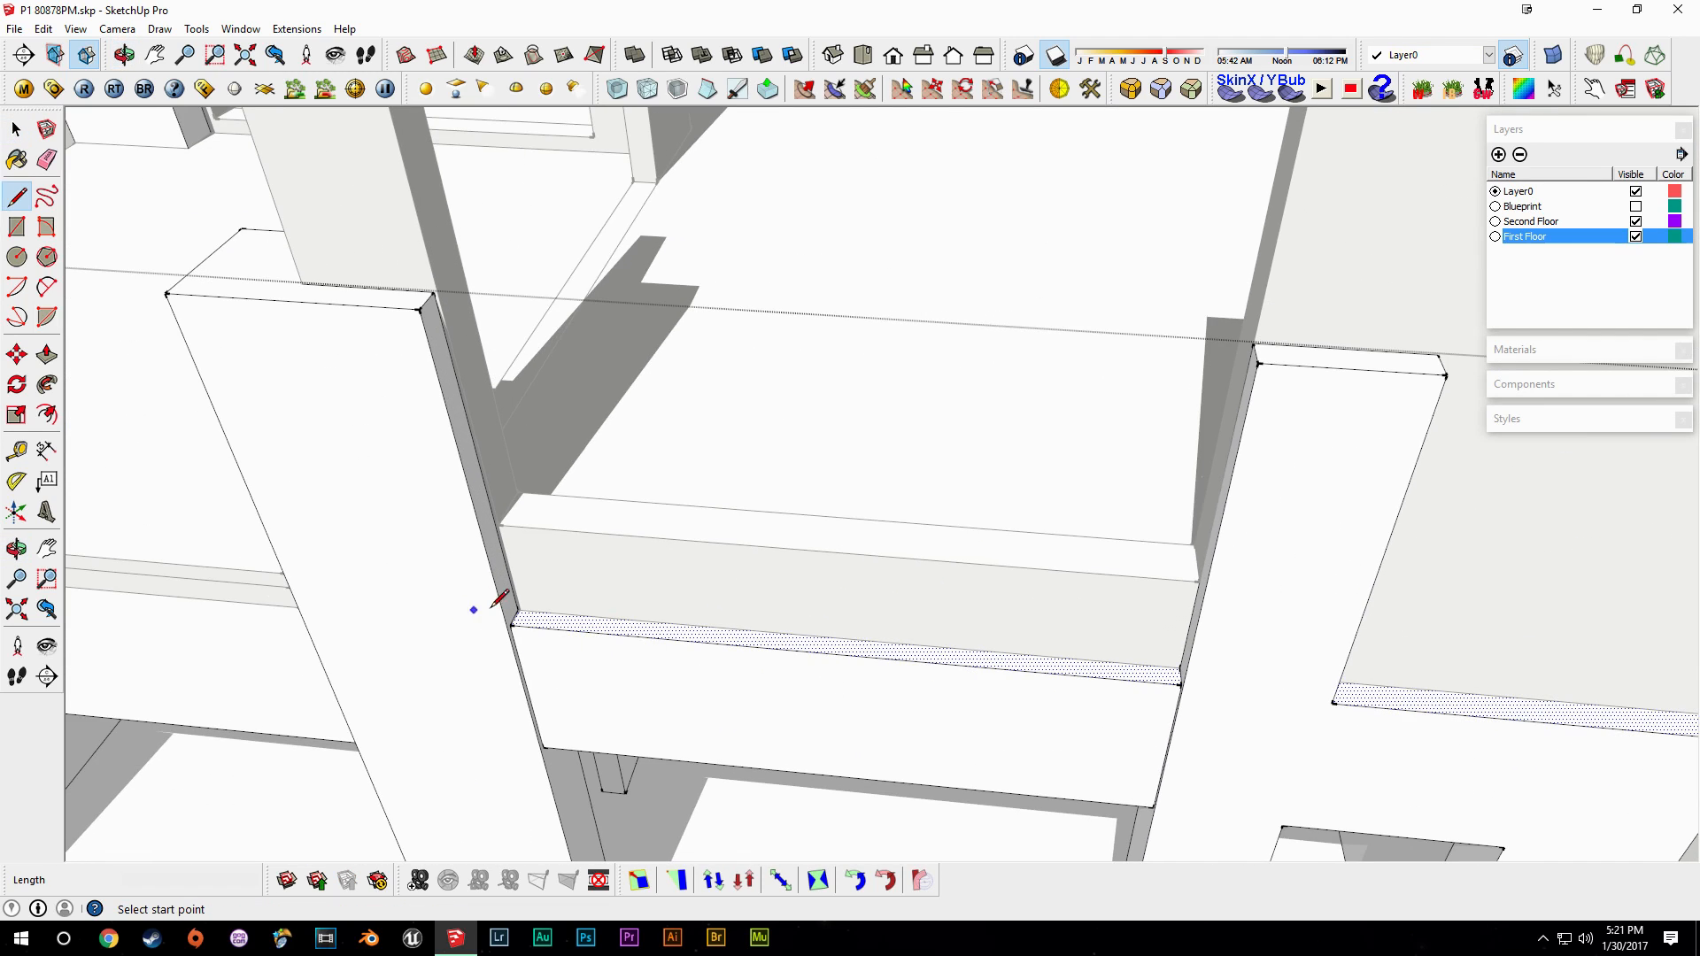
{"action": "scroll", "coordinate": [520, 595], "scroll_direction": "up", "scroll_amount": 3}
{"action": "left_click", "coordinate": [514, 611]}
{"action": "left_click", "coordinate": [1529, 694]}
Raise the top of the first-floor front wall between the middle and narrow pillars with Push/Pull.
{"action": "key", "text": "space"}
{"action": "middle_click_drag", "start_coordinate": [1461, 715], "coordinate": [755, 561]}
{"action": "scroll", "coordinate": [786, 602], "scroll_direction": "down", "scroll_amount": 2}
{"action": "key", "text": "p"}
{"action": "left_click", "coordinate": [747, 569]}
{"action": "middle_click_drag", "start_coordinate": [793, 448], "coordinate": [780, 405]}
{"action": "left_click", "coordinate": [908, 480]}
{"action": "key", "text": "space"}
Select all the connected second-floor geometry and assign it to the Second Floor layer.
{"action": "left_click", "coordinate": [460, 623]}
{"action": "middle_click_drag", "start_coordinate": [615, 572], "coordinate": [496, 721], "text": "shift"}
{"action": "scroll", "coordinate": [496, 721], "scroll_direction": "down", "scroll_amount": 3}
{"action": "triple_click", "coordinate": [811, 652]}
{"action": "middle_click_drag", "start_coordinate": [805, 662], "coordinate": [989, 596], "text": "shift"}
{"action": "scroll", "coordinate": [990, 597], "scroll_direction": "up", "scroll_amount": 1}
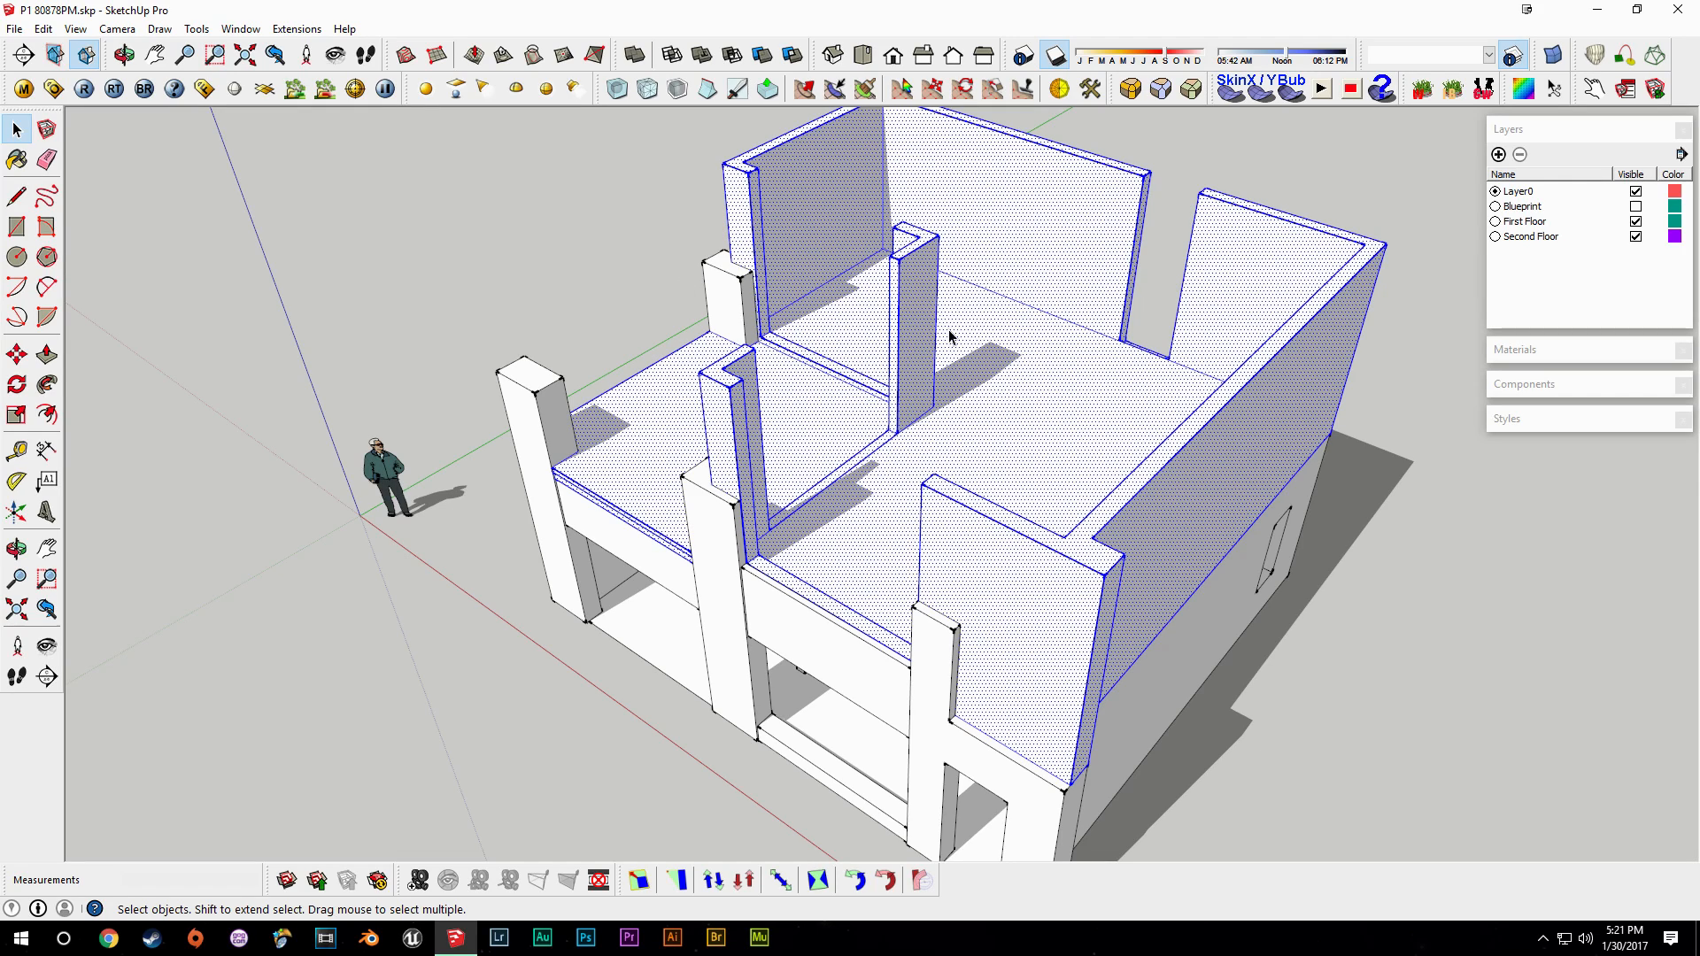
{"action": "left_click", "coordinate": [1427, 117]}
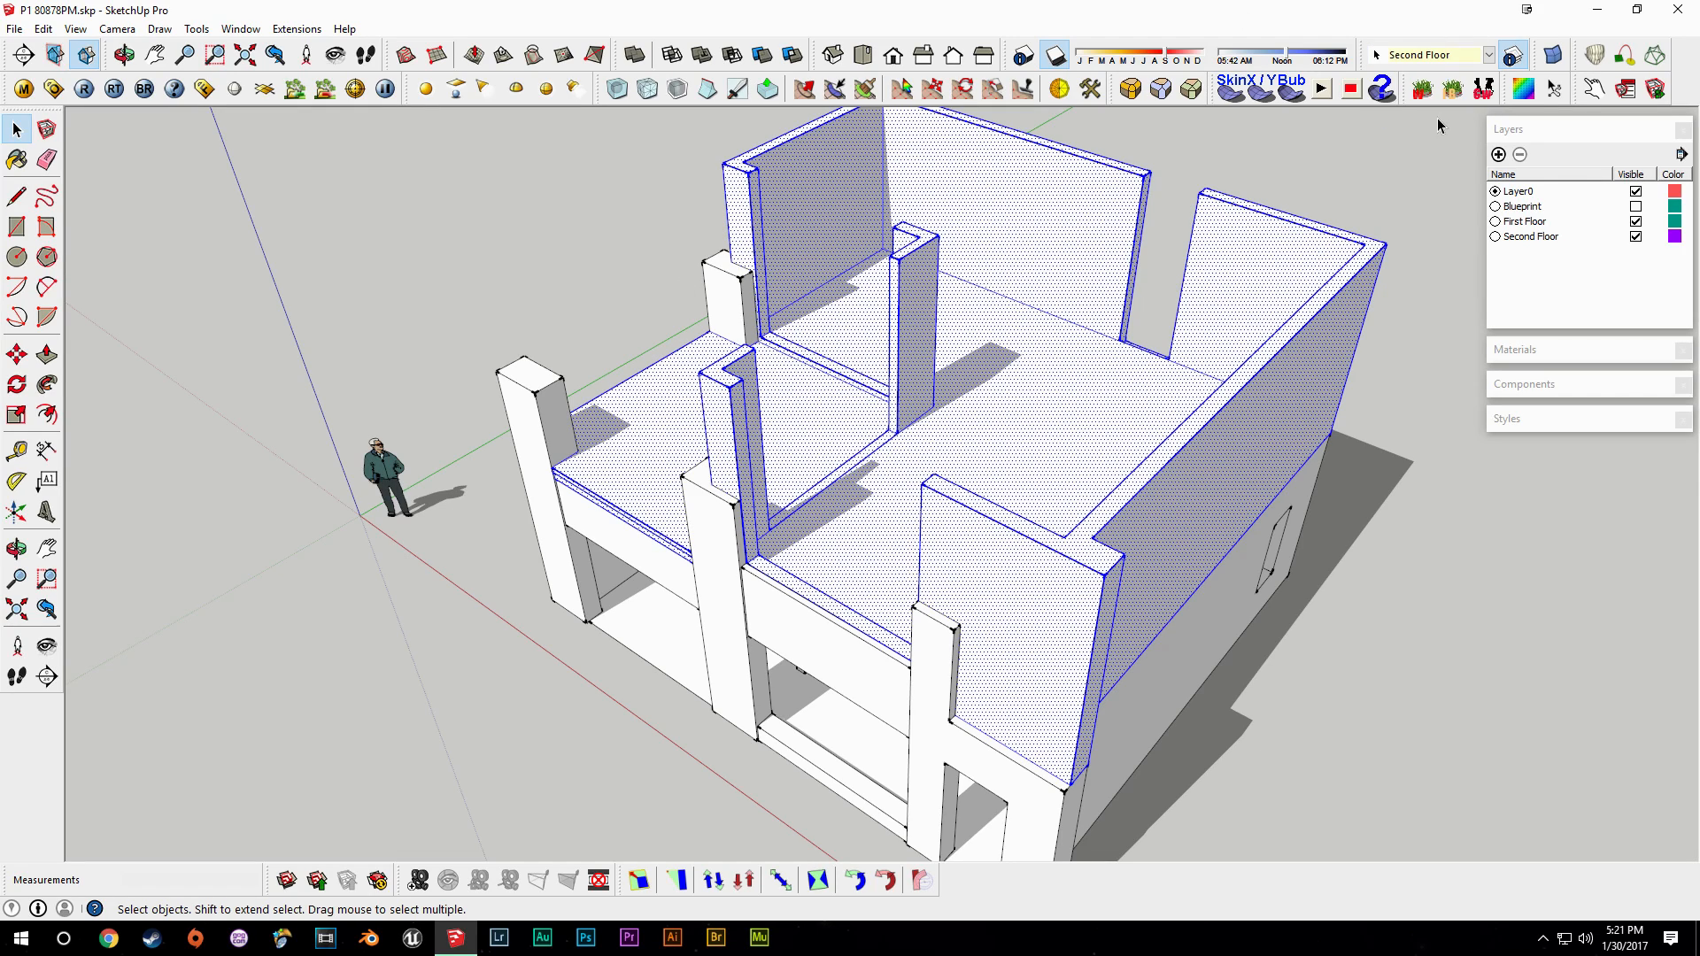
Hide the Second Floor layer and examine the first floor's wall tops, raised front strip and pillars.
{"action": "left_click", "coordinate": [1636, 237]}
{"action": "middle_click_drag", "start_coordinate": [1326, 549], "coordinate": [744, 531]}
{"action": "scroll", "coordinate": [608, 400], "scroll_direction": "up", "scroll_amount": 4}
{"action": "middle_click_drag", "start_coordinate": [549, 465], "coordinate": [667, 468], "text": "shift"}
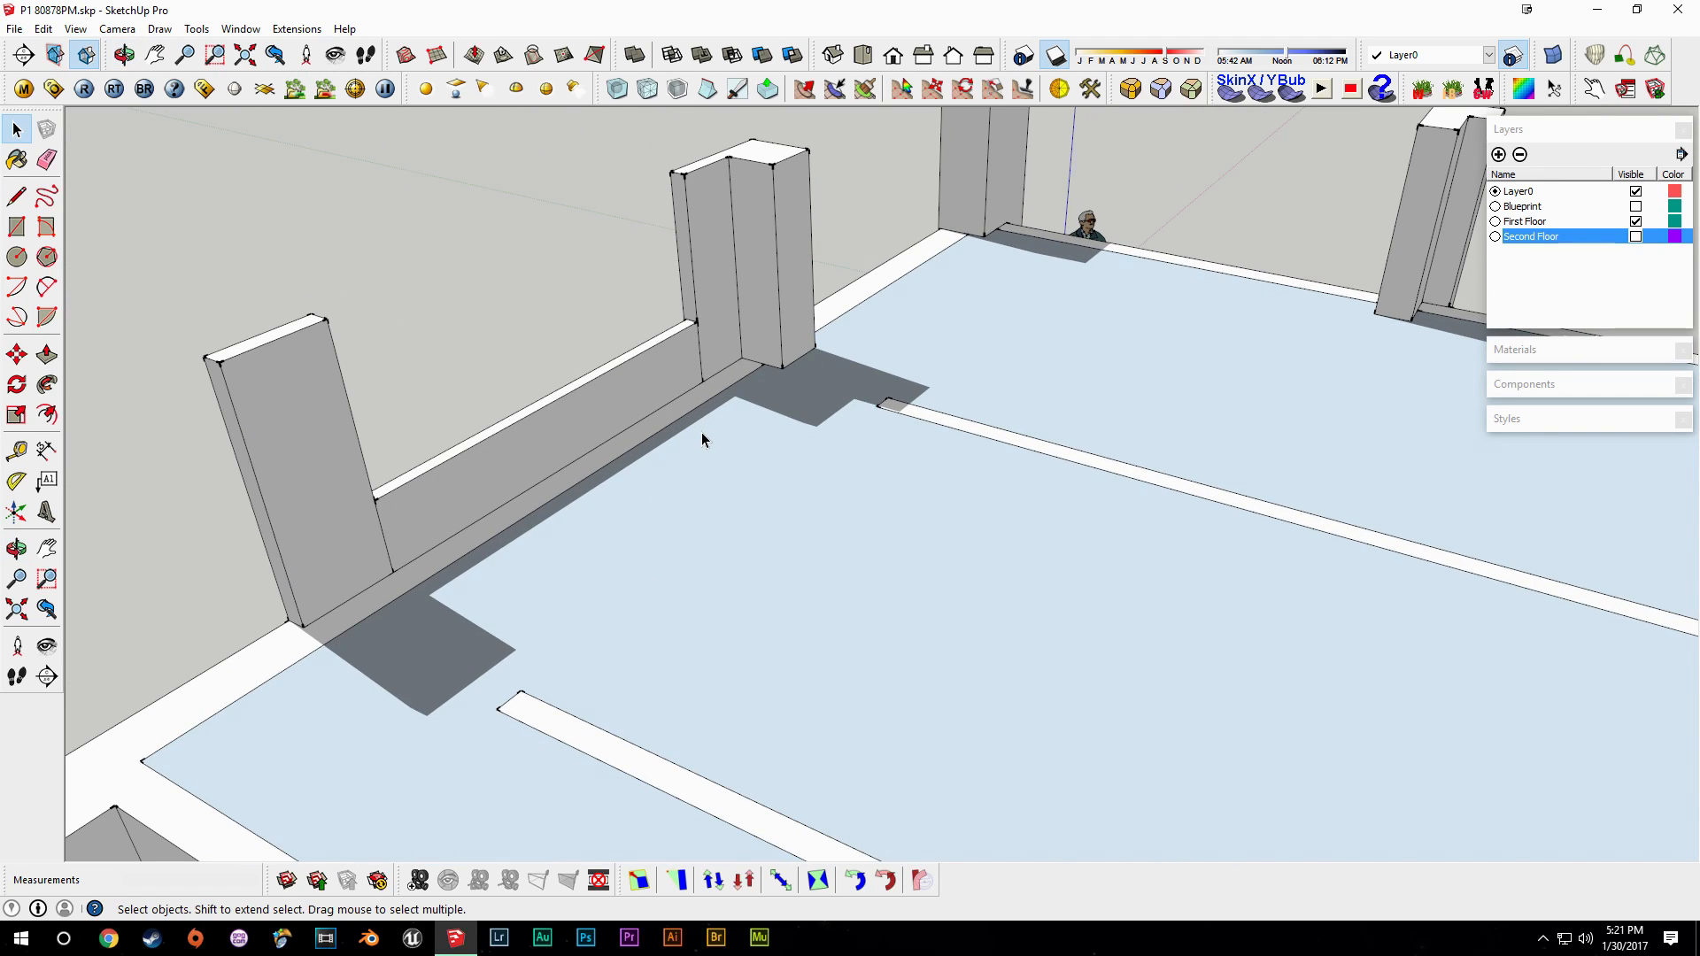
{"action": "middle_click_drag", "start_coordinate": [696, 427], "coordinate": [1153, 562]}
{"action": "scroll", "coordinate": [859, 625], "scroll_direction": "down", "scroll_amount": 4}
{"action": "middle_click_drag", "start_coordinate": [859, 625], "coordinate": [998, 470], "text": "shift"}
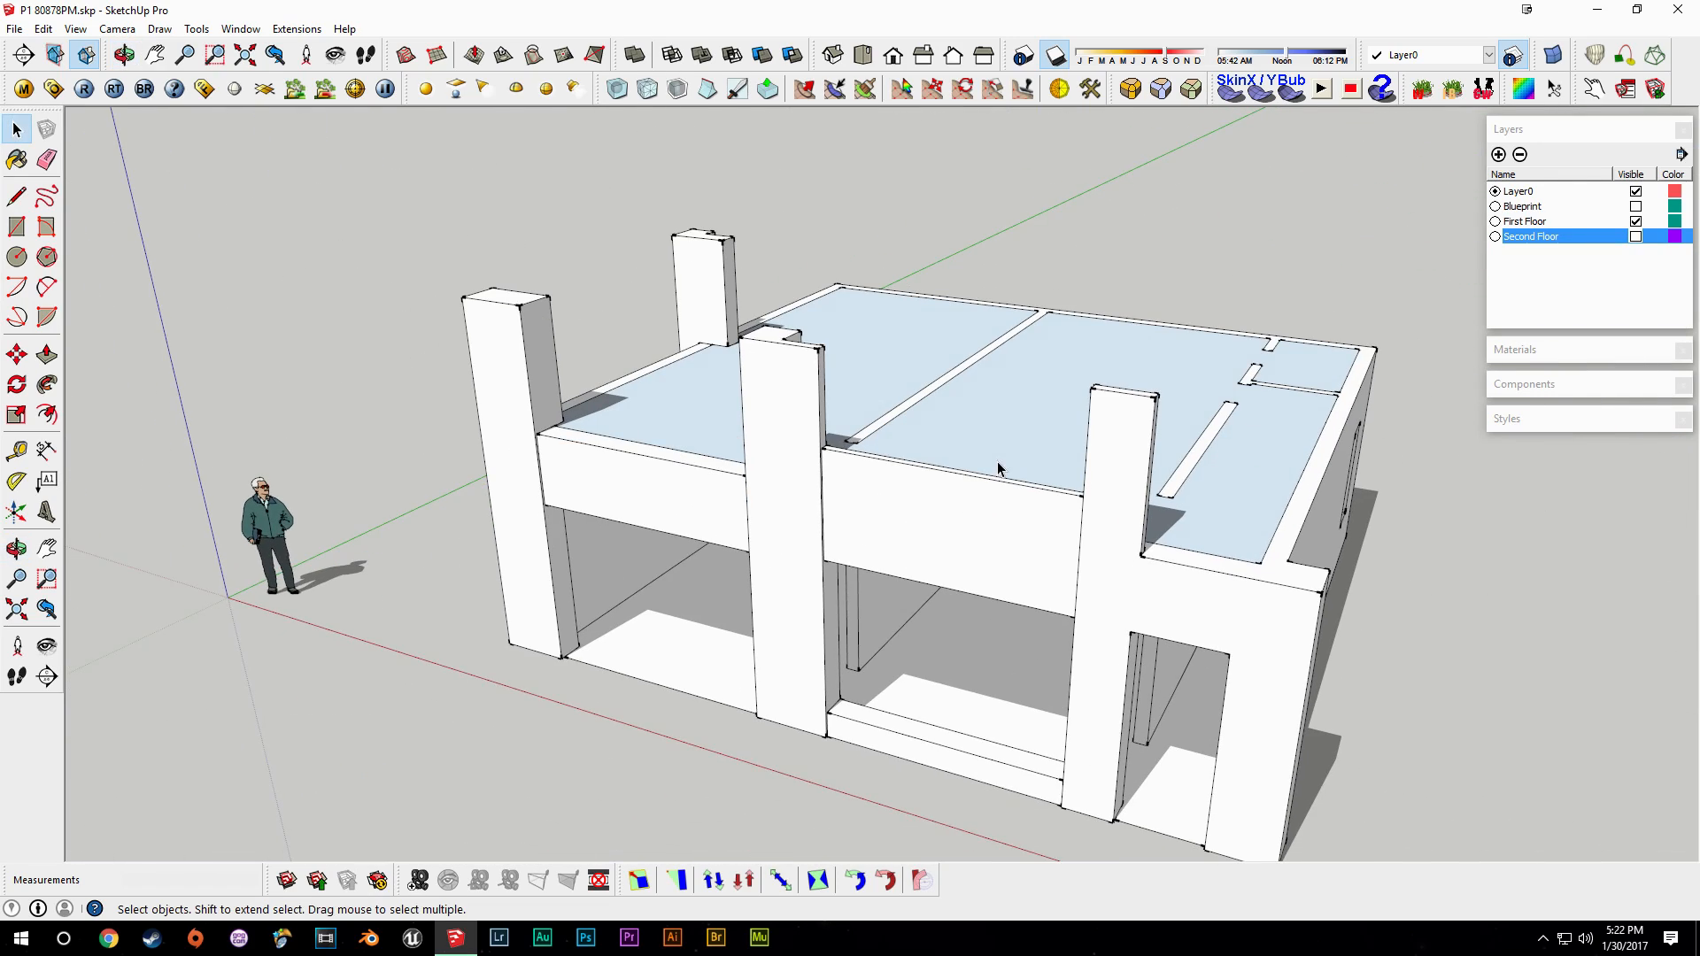
Show the Second Floor layer again and hide the First Floor layer.
{"action": "middle_click_drag", "start_coordinate": [1435, 306], "coordinate": [1367, 366]}
{"action": "left_click", "coordinate": [1637, 237]}
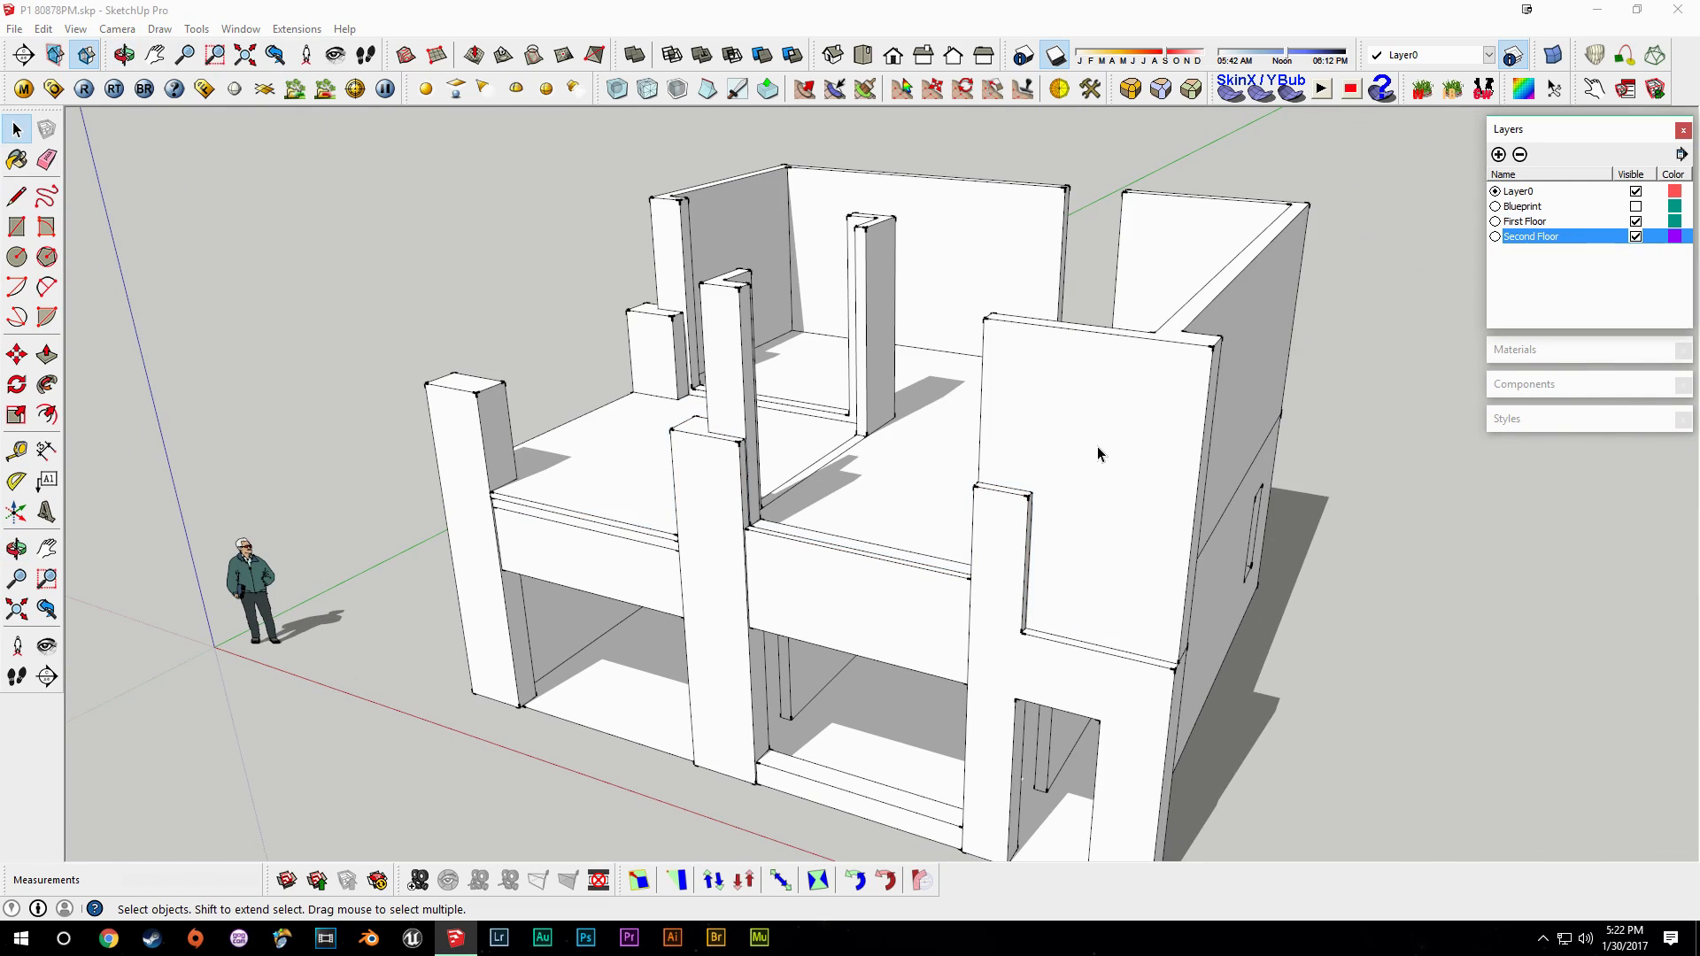
{"action": "left_click", "coordinate": [1636, 221]}
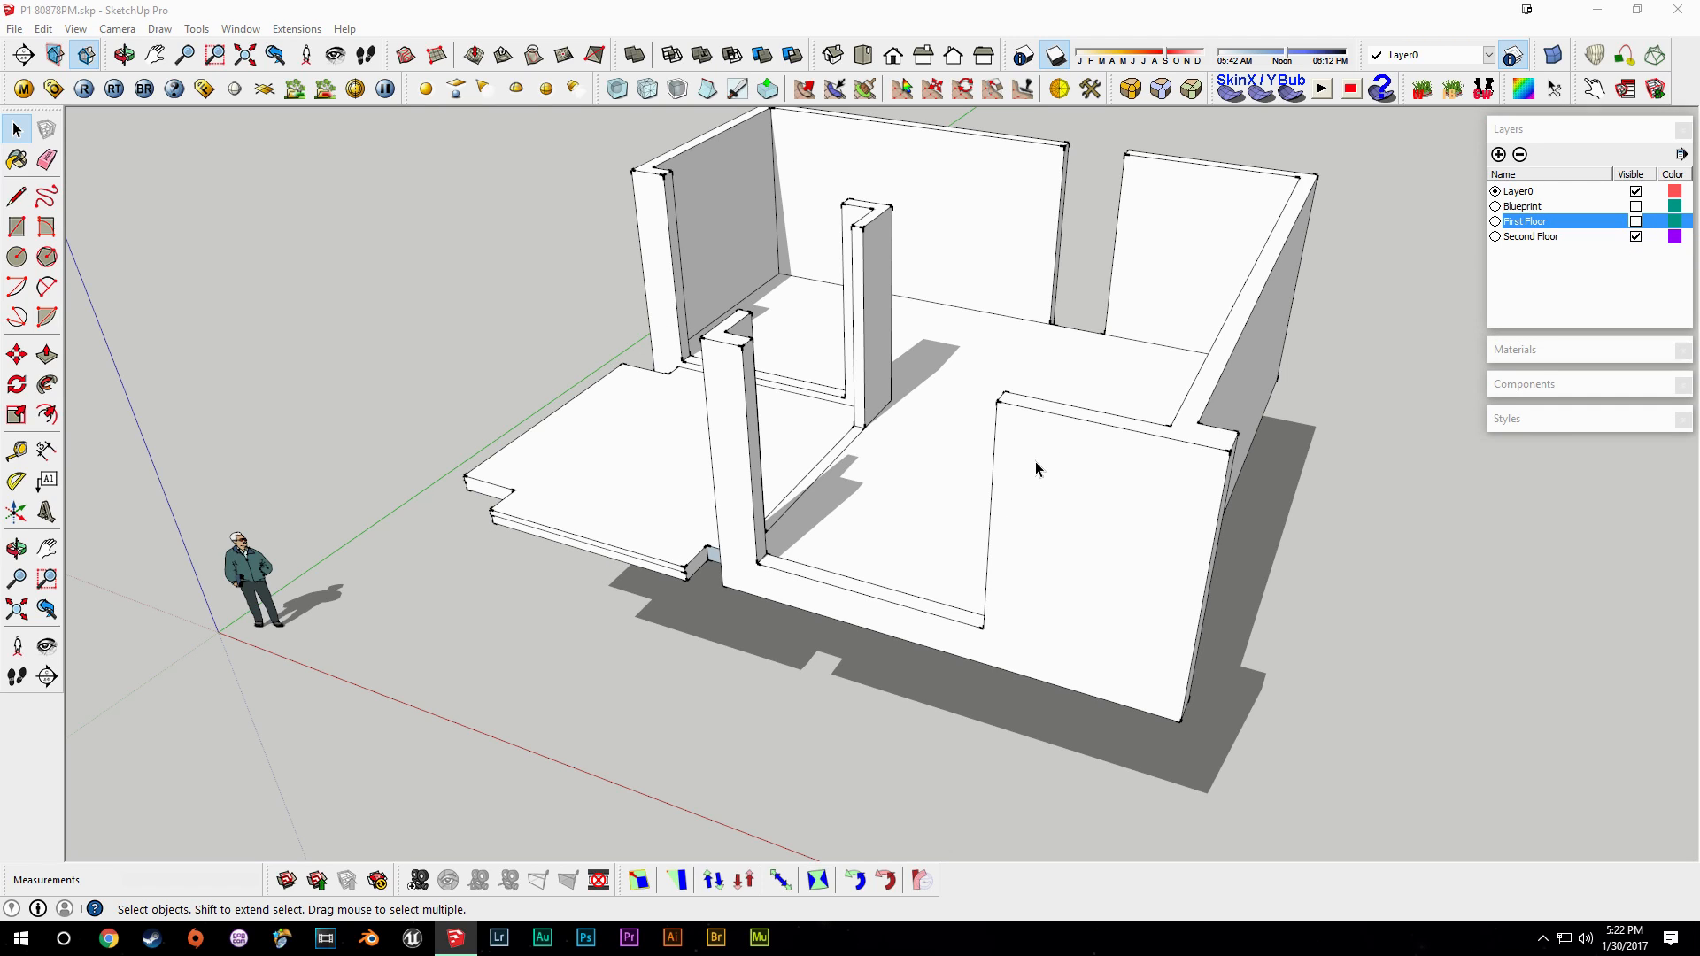
Make all the visible second-floor geometry a component named Second Floor, replacing the existing definition of that name.
{"action": "key", "text": "ctrl+a"}
{"action": "middle_click_drag", "start_coordinate": [1034, 460], "coordinate": [1230, 11]}
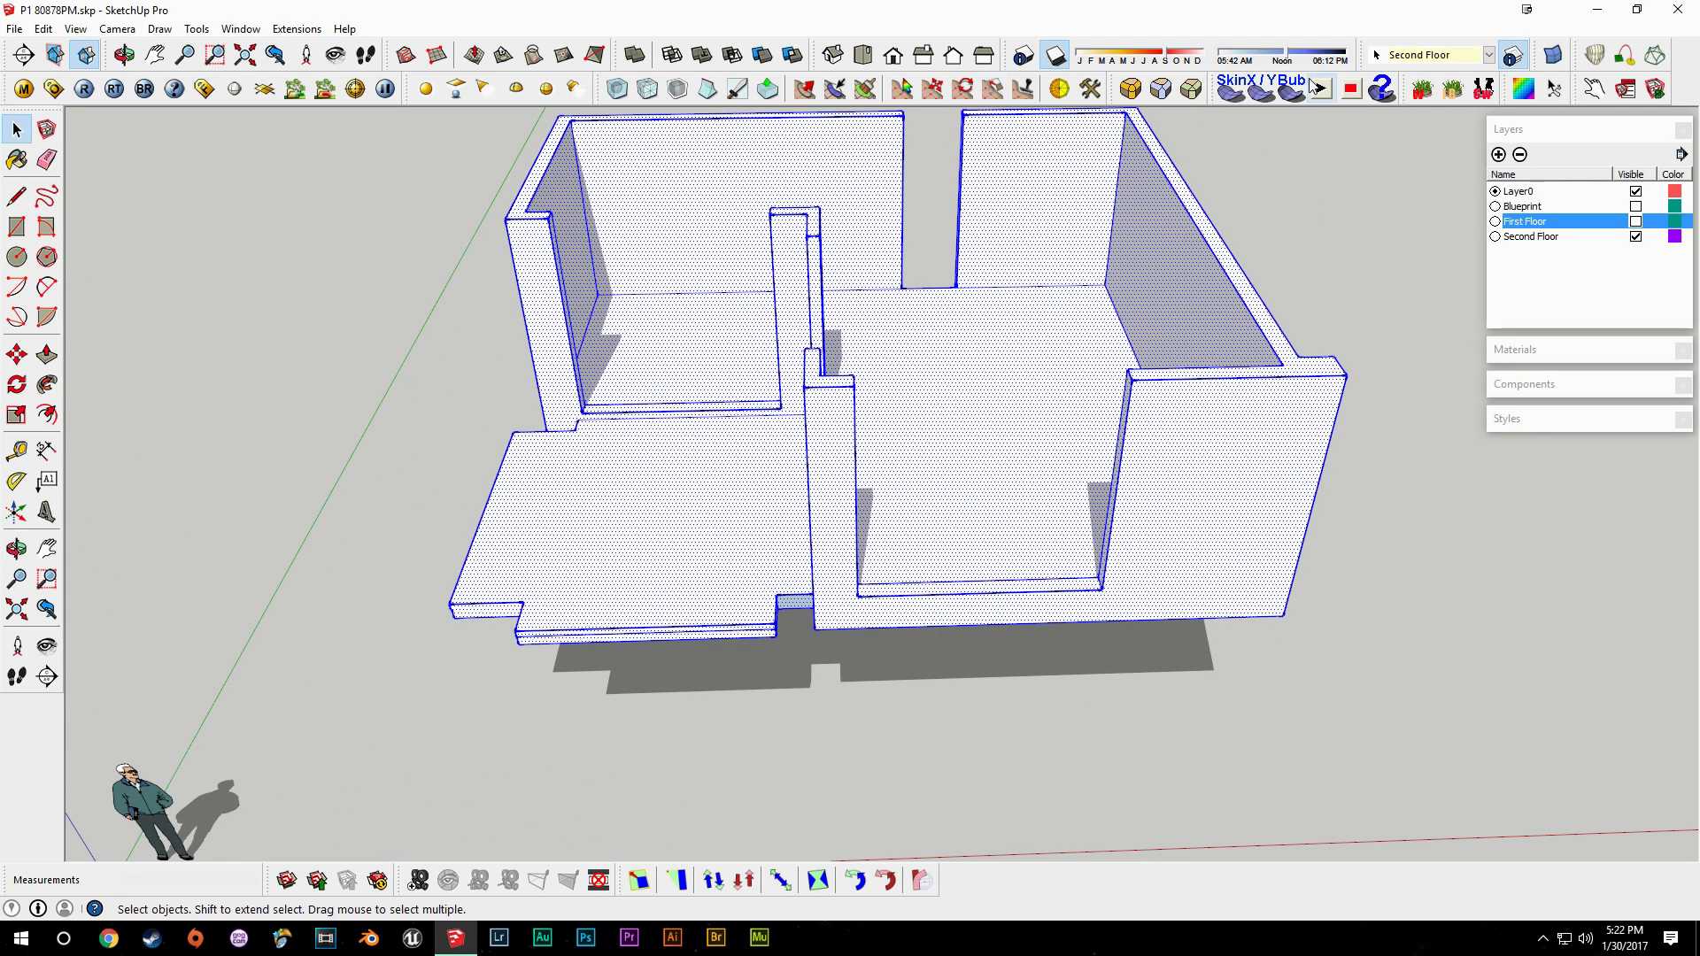
{"action": "key", "text": "g"}
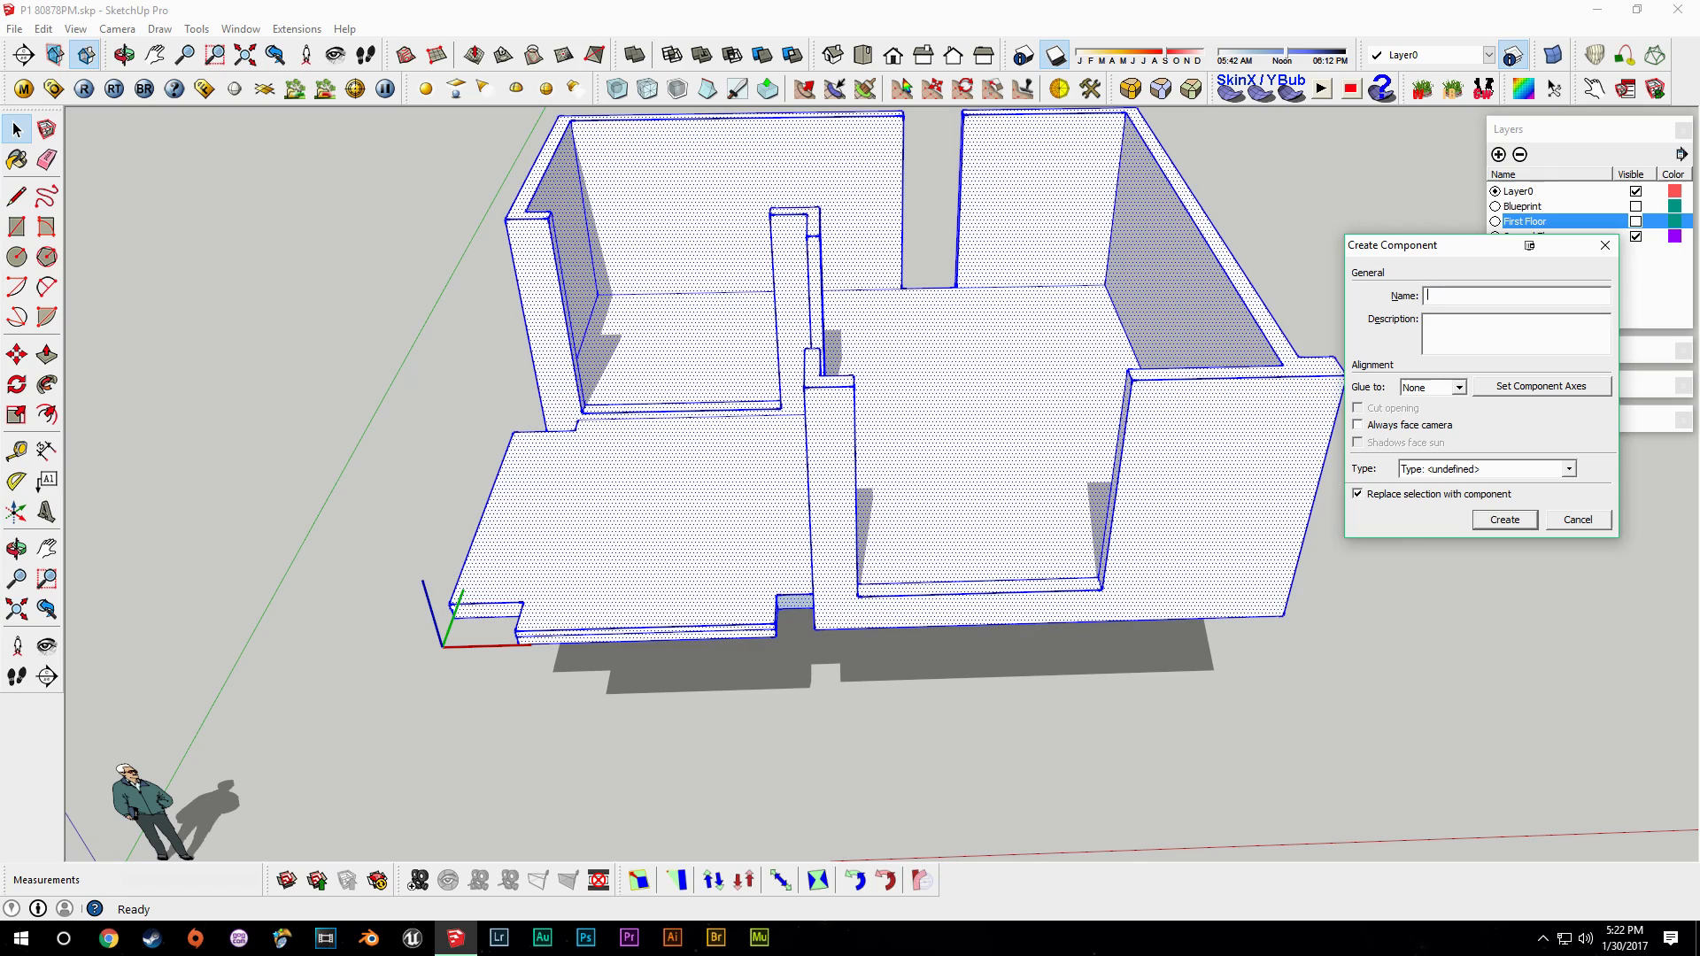
{"action": "key", "text": "Return"}
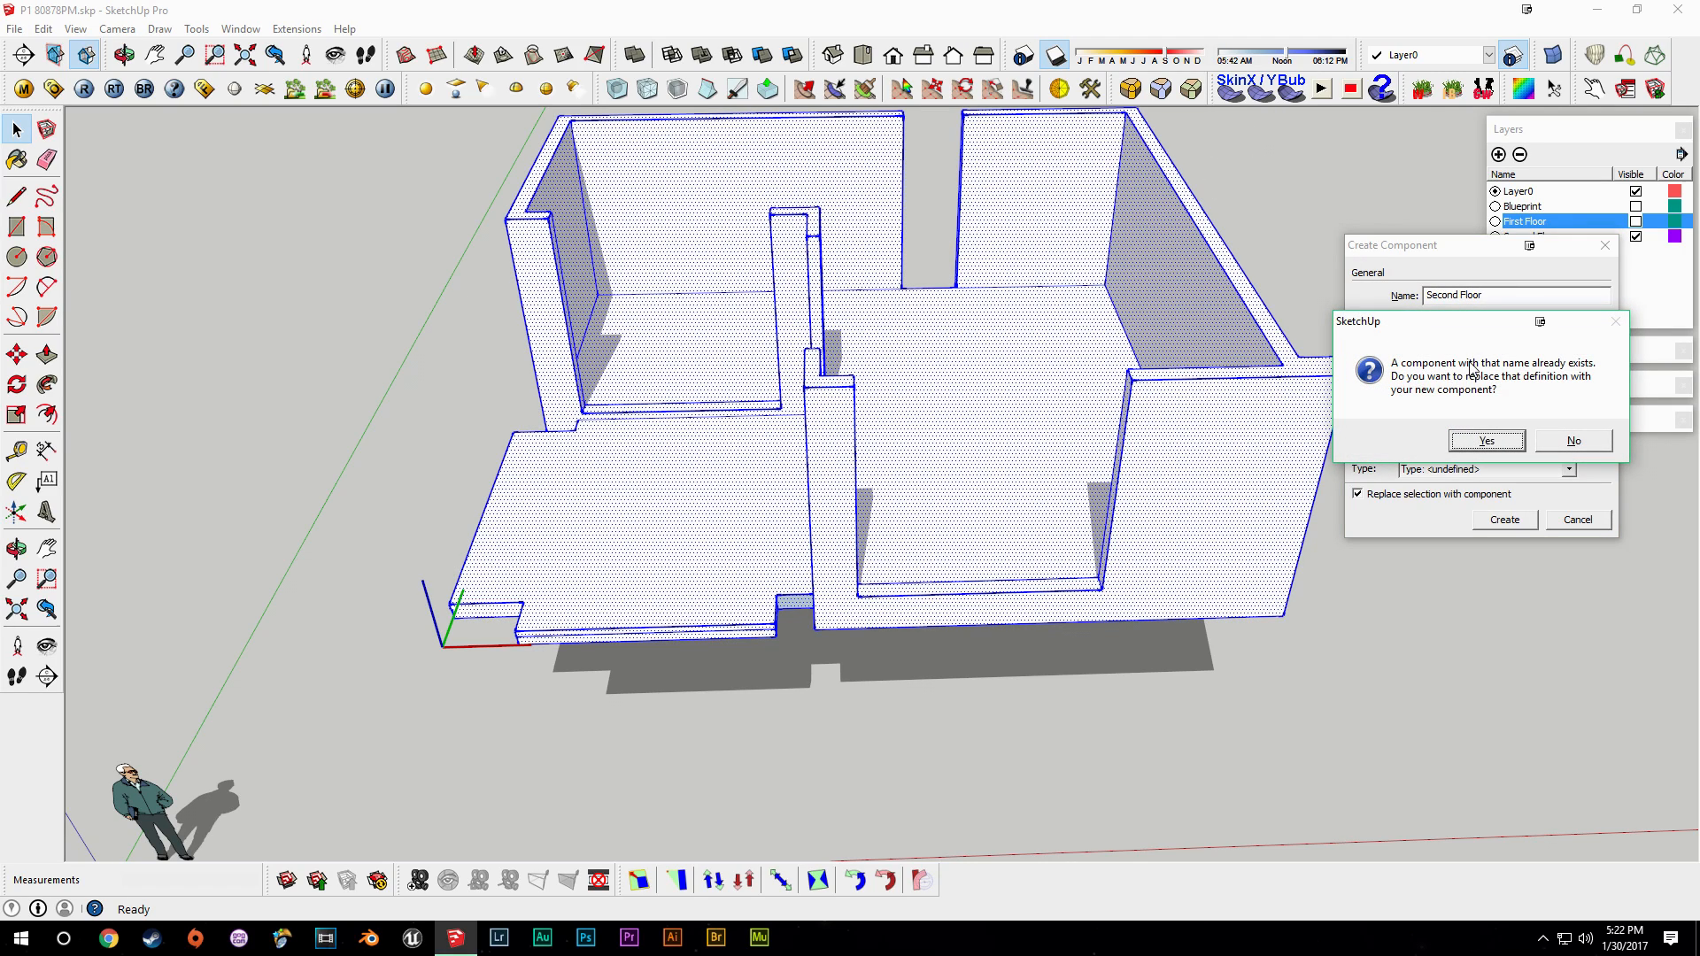
{"action": "left_click", "coordinate": [1483, 444]}
Open the Second Floor component for editing.
{"action": "middle_click_drag", "start_coordinate": [832, 441], "coordinate": [726, 495]}
{"action": "scroll", "coordinate": [1082, 505], "scroll_direction": "down", "scroll_amount": 3}
{"action": "scroll", "coordinate": [983, 509], "scroll_direction": "up", "scroll_amount": 4}
{"action": "double_click", "coordinate": [983, 509]}
{"action": "middle_click_drag", "start_coordinate": [983, 508], "coordinate": [1051, 588]}
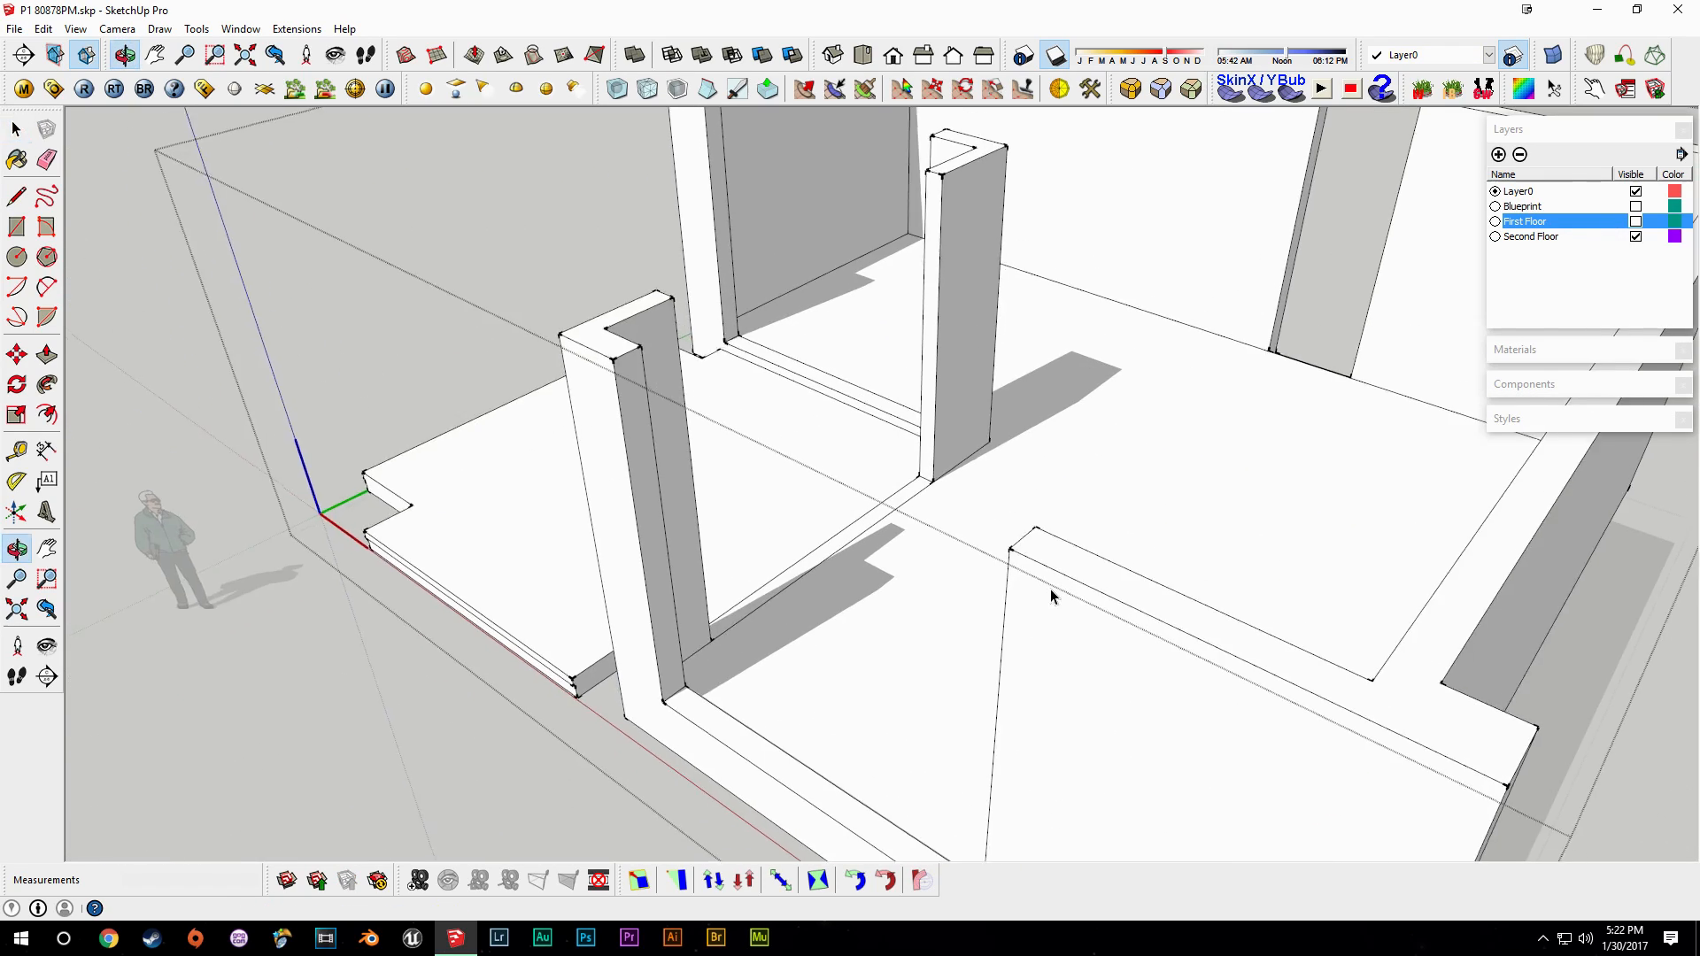
{"action": "scroll", "coordinate": [1045, 587], "scroll_direction": "down", "scroll_amount": 1}
{"action": "key", "text": "l"}
{"action": "left_click", "coordinate": [673, 391]}
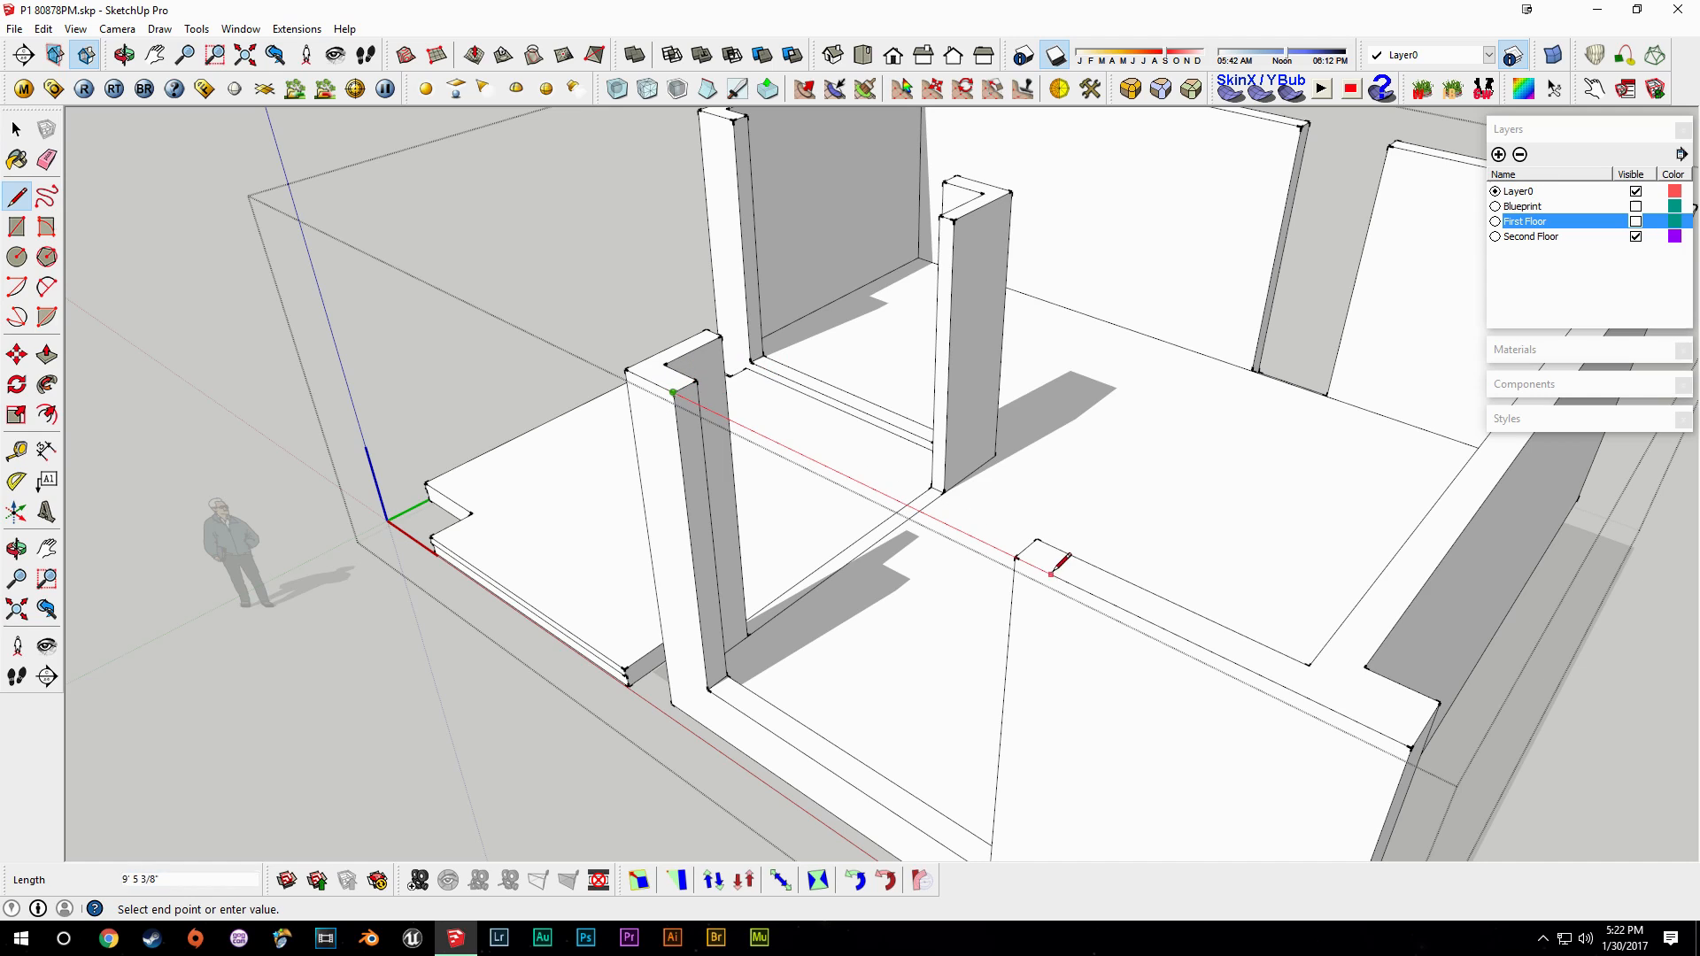
{"action": "key", "text": "space"}
Place a guide 1' below the top of the front corner pillar and draw a line across its inner face there.
{"action": "scroll", "coordinate": [691, 414], "scroll_direction": "up", "scroll_amount": 1}
{"action": "key", "text": "t"}
{"action": "left_click", "coordinate": [685, 386]}
{"action": "left_click", "coordinate": [702, 434]}
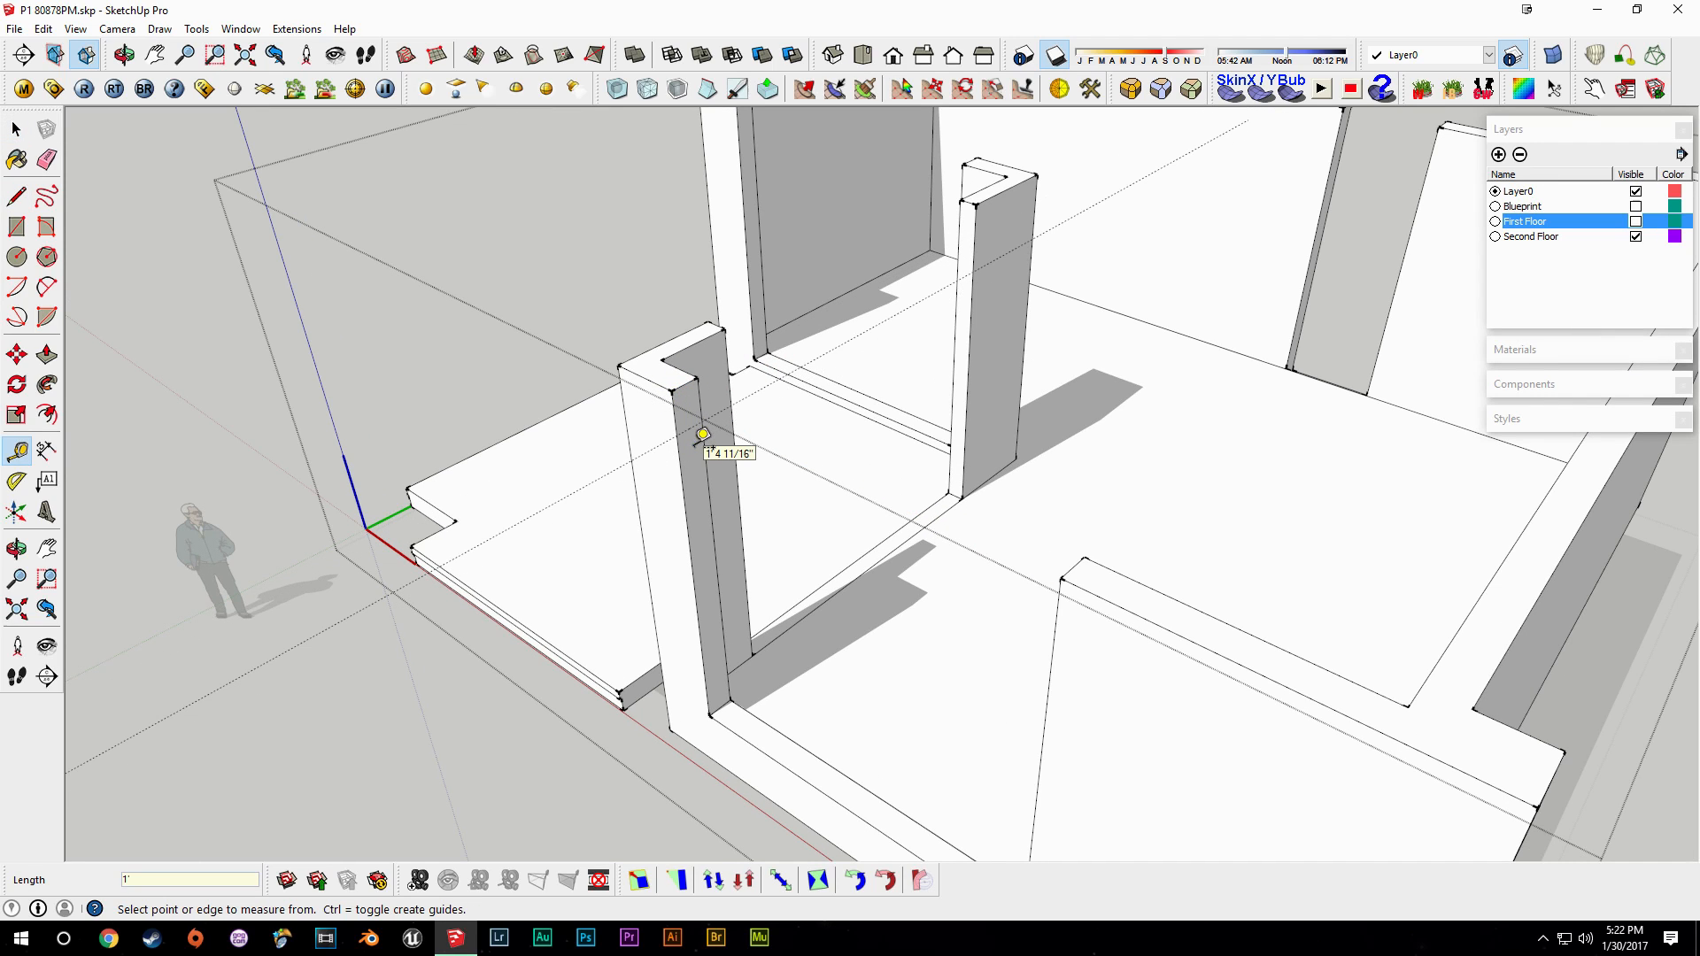
{"action": "key", "text": "l"}
{"action": "left_click", "coordinate": [676, 436]}
{"action": "key", "text": "space"}
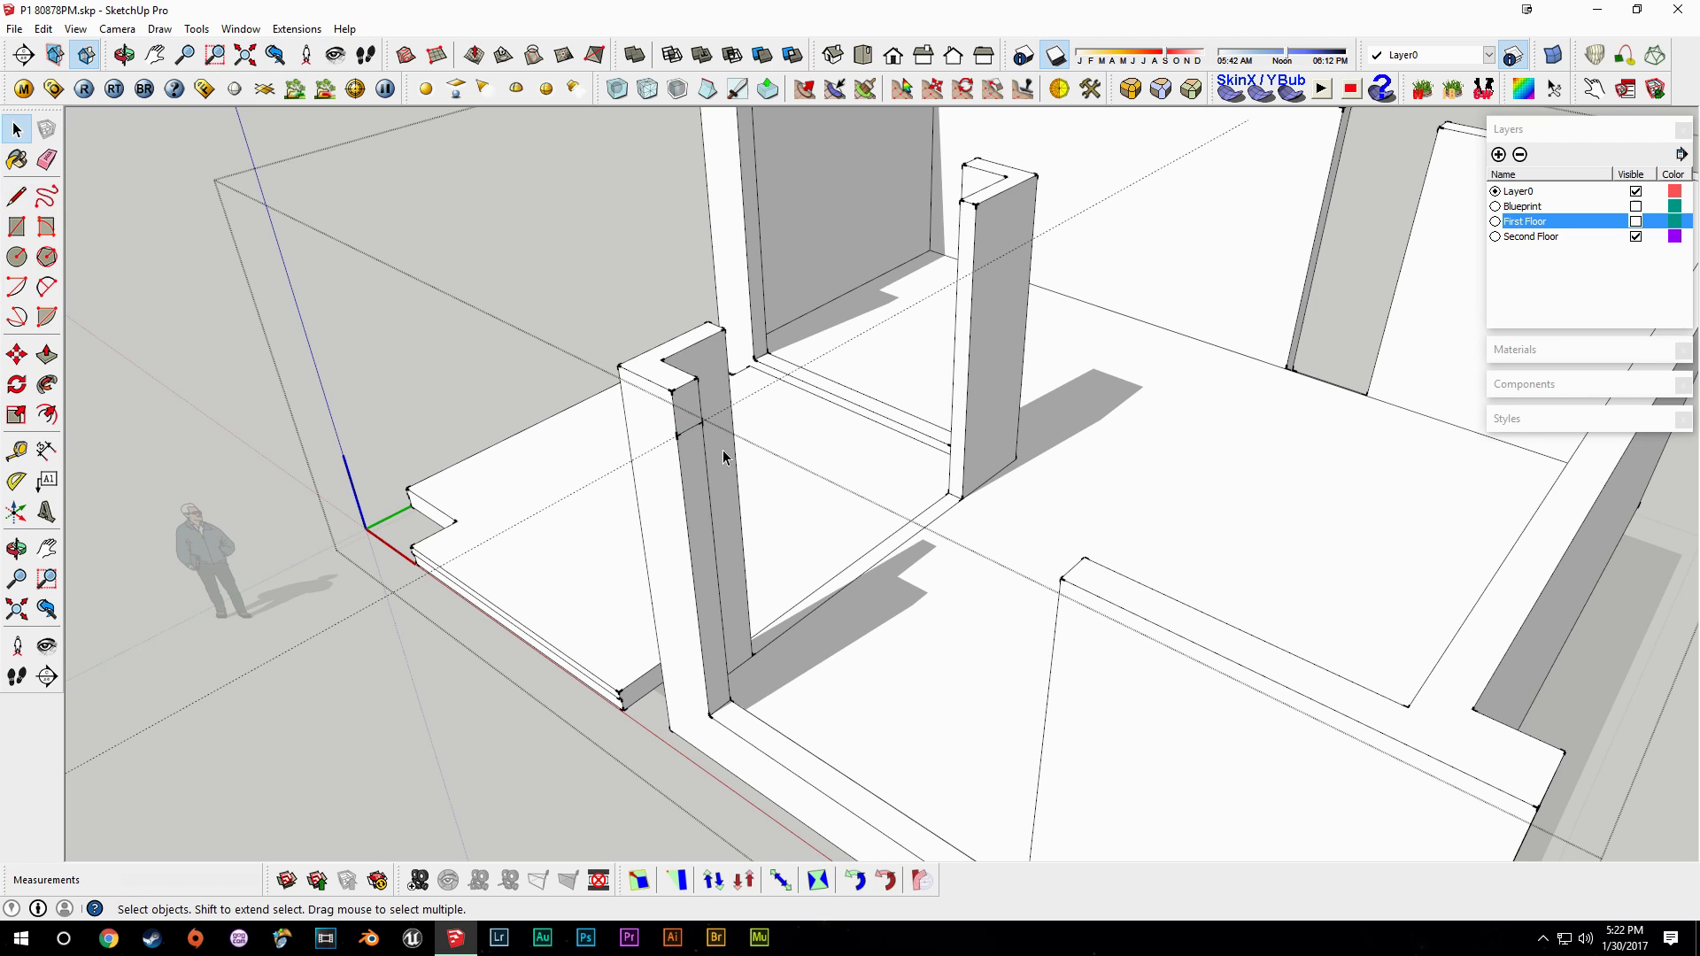
Push/Pull the marked upper part of the pillar across the front opening to the opposite wall as a header and erase leftover edges.
{"action": "key", "text": "p"}
{"action": "left_click", "coordinate": [684, 417]}
{"action": "left_click", "coordinate": [1061, 581]}
{"action": "key", "text": "e"}
{"action": "mouse_move", "coordinate": [1073, 602]}
{"action": "middle_mouse_down"}
{"action": "mouse_move", "coordinate": [968, 626]}
{"action": "mouse_move", "coordinate": [474, 400]}
{"action": "middle_mouse_up"}
{"action": "middle_click_drag", "start_coordinate": [735, 342], "coordinate": [833, 753]}
{"action": "middle_click_drag", "start_coordinate": [719, 282], "coordinate": [696, 721]}
{"action": "mouse_move", "coordinate": [801, 334]}
{"action": "middle_mouse_down"}
{"action": "mouse_move", "coordinate": [637, 243]}
{"action": "mouse_move", "coordinate": [1017, 334]}
{"action": "mouse_move", "coordinate": [1071, 277]}
{"action": "middle_mouse_up"}
{"action": "key", "text": "space"}
{"action": "key", "text": "p"}
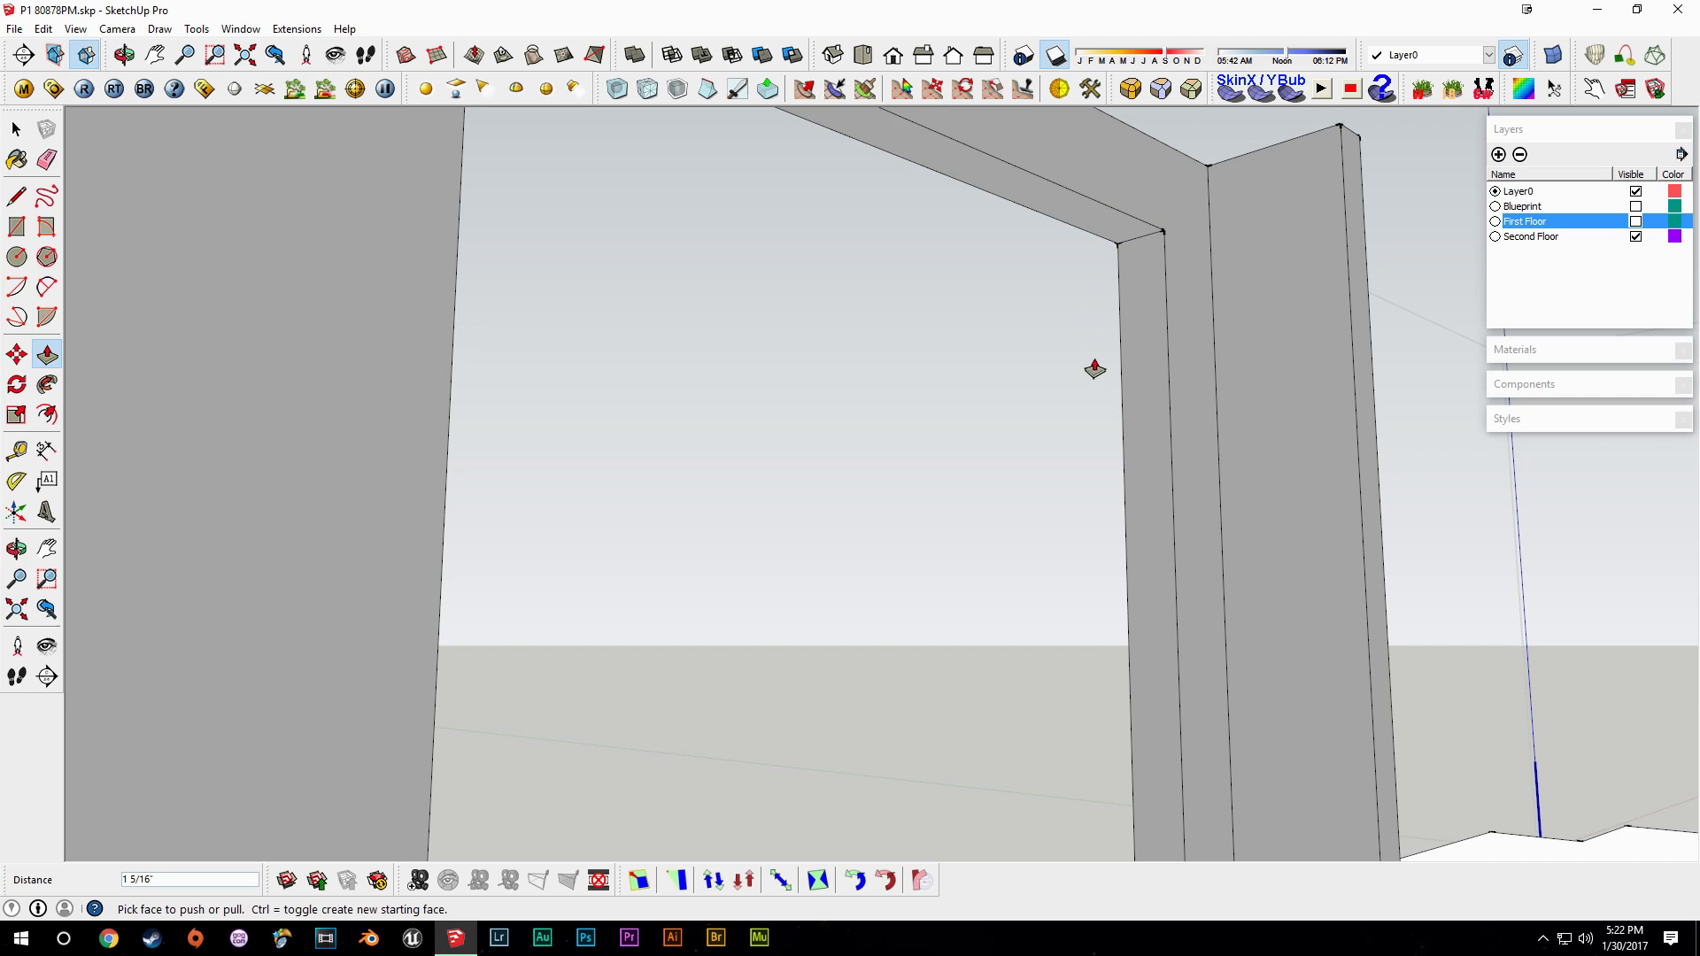
{"action": "key", "text": "space"}
Place a guide below the wall top at the opening behind the terrace and draw a line across the wall end there.
{"action": "middle_click_drag", "start_coordinate": [1139, 360], "coordinate": [510, 391]}
{"action": "scroll", "coordinate": [510, 391], "scroll_direction": "up", "scroll_amount": 2}
{"action": "key", "text": "t"}
{"action": "left_click", "coordinate": [507, 301]}
{"action": "left_click", "coordinate": [529, 366]}
{"action": "key", "text": "space"}
{"action": "key", "text": "l"}
{"action": "left_click", "coordinate": [506, 363]}
{"action": "key", "text": "space"}
Push/Pull the marked wall end across the opening behind the terrace as a header and erase leftover edges.
{"action": "key", "text": "p"}
{"action": "left_click", "coordinate": [512, 341]}
{"action": "left_click", "coordinate": [1011, 587]}
{"action": "key", "text": "e"}
{"action": "middle_click_drag", "start_coordinate": [1019, 440], "coordinate": [841, 485]}
{"action": "middle_click_drag", "start_coordinate": [804, 403], "coordinate": [807, 462]}
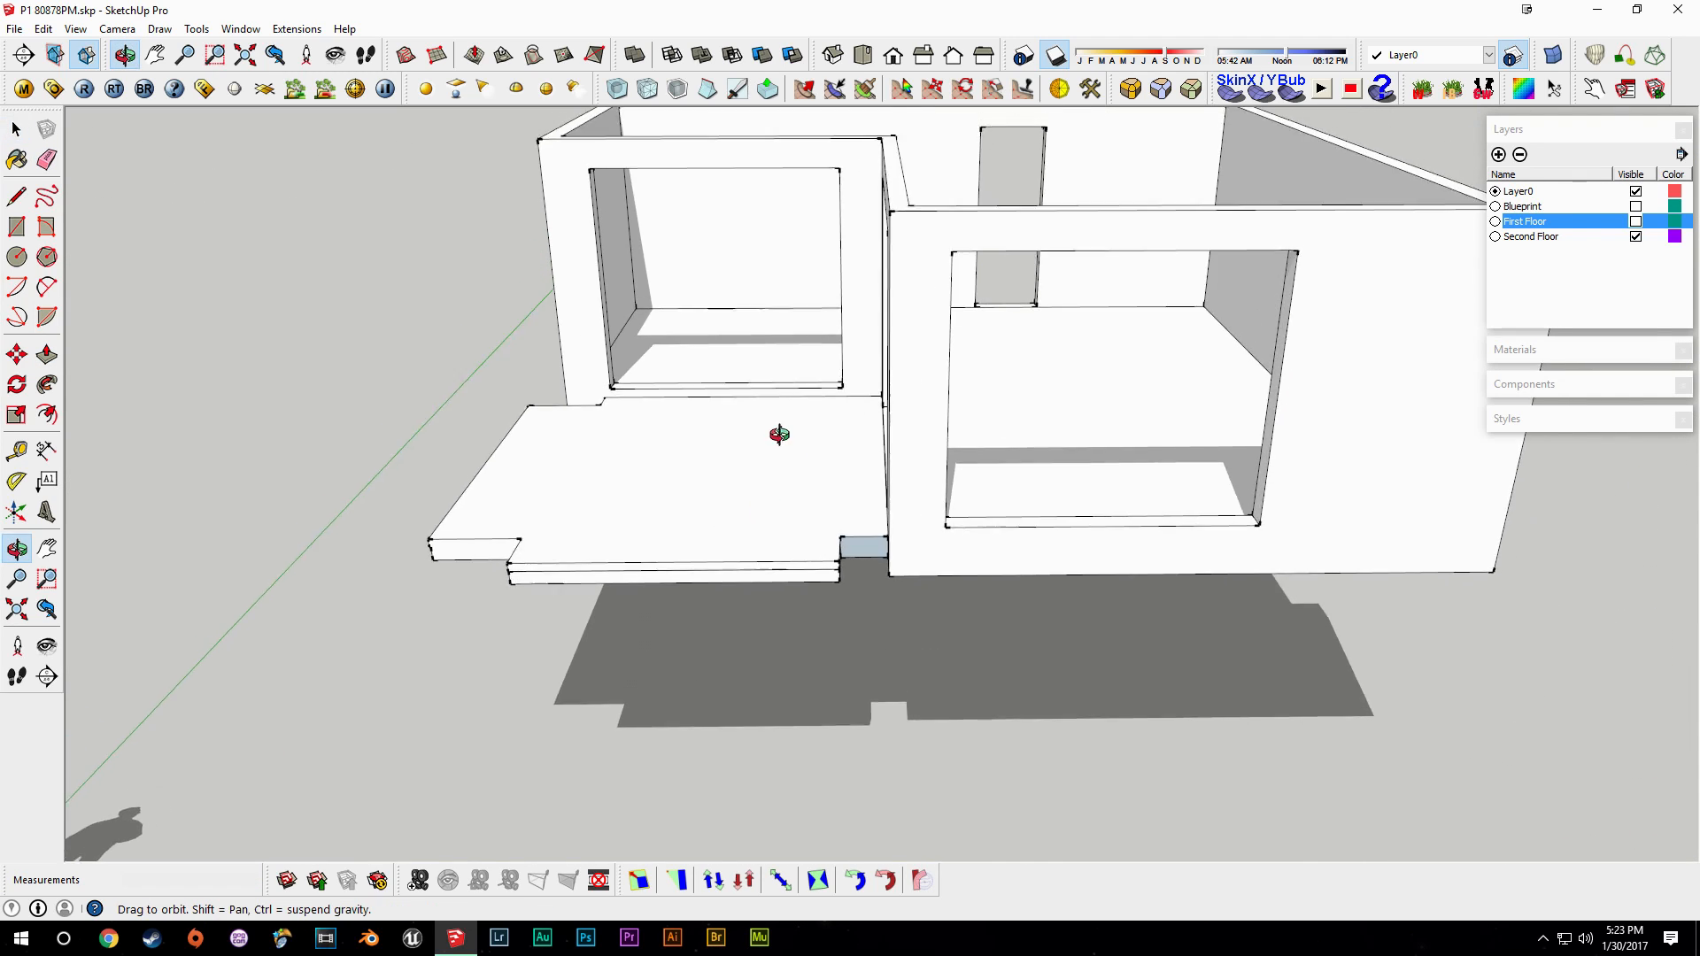
Delete the blue reversed face in the terrace slab's notch beside the front wall.
{"action": "key", "text": "space"}
{"action": "scroll", "coordinate": [806, 462], "scroll_direction": "up", "scroll_amount": 5}
{"action": "left_click", "coordinate": [756, 433]}
{"action": "double_click", "coordinate": [732, 428]}
{"action": "left_click", "coordinate": [709, 436]}
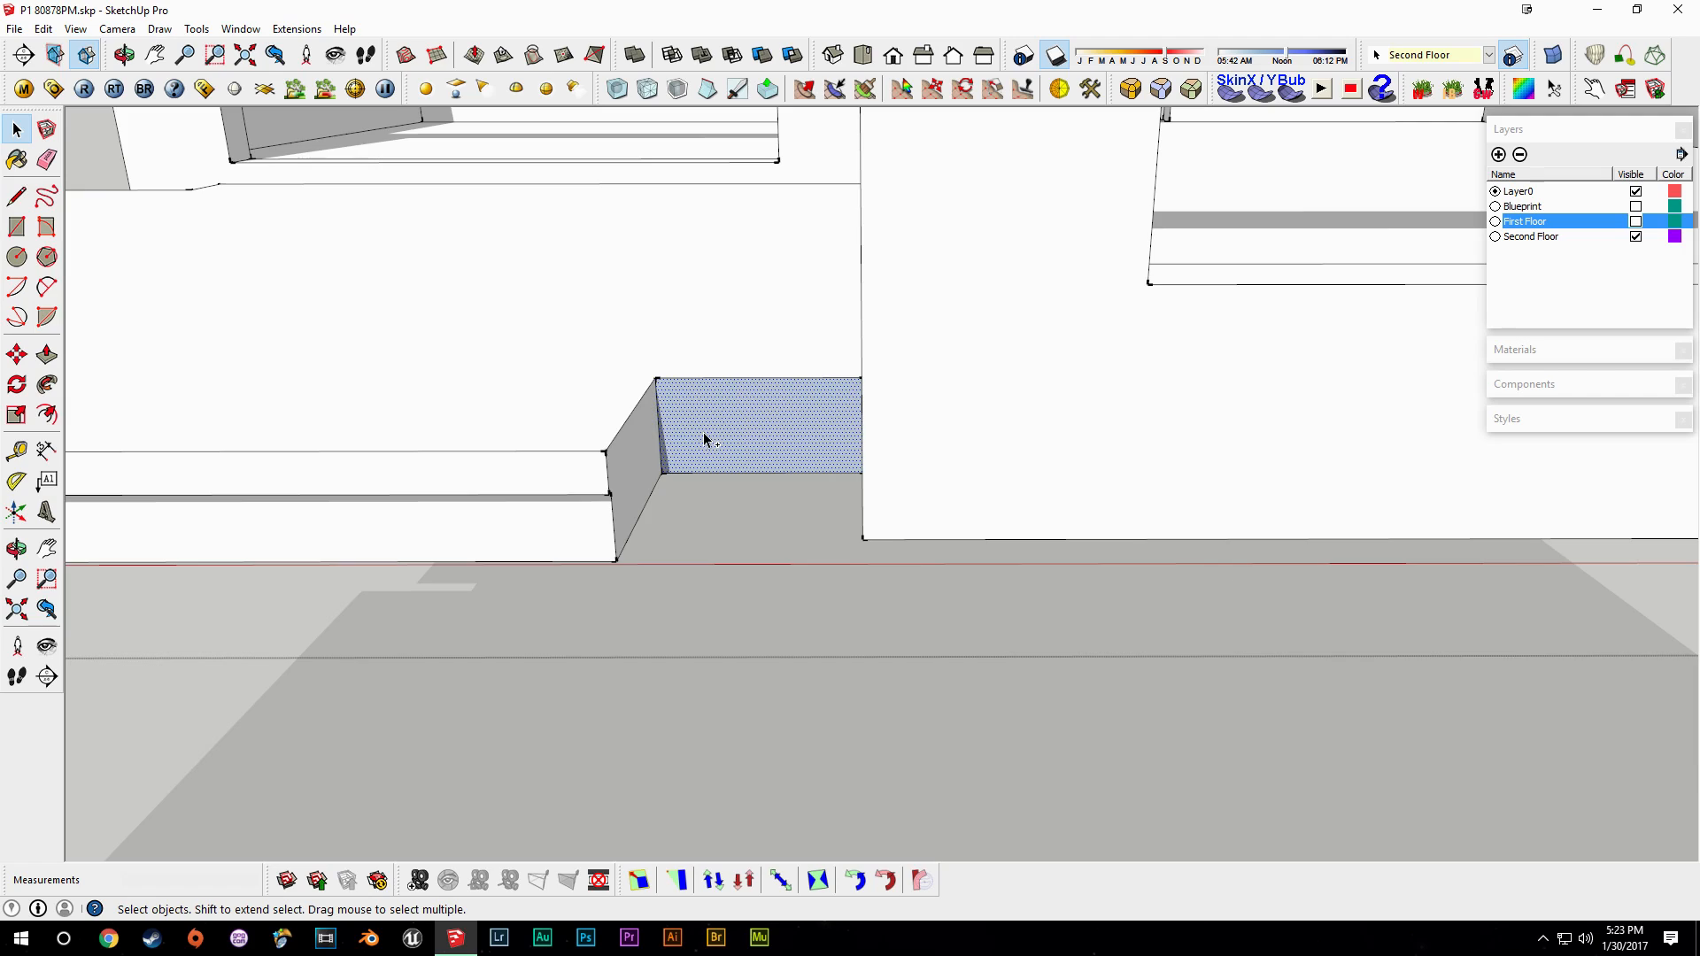
{"action": "scroll", "coordinate": [706, 438], "scroll_direction": "down", "scroll_amount": 5}
{"action": "middle_click_drag", "start_coordinate": [370, 506], "coordinate": [1386, 518]}
{"action": "middle_click_drag", "start_coordinate": [939, 341], "coordinate": [1102, 393]}
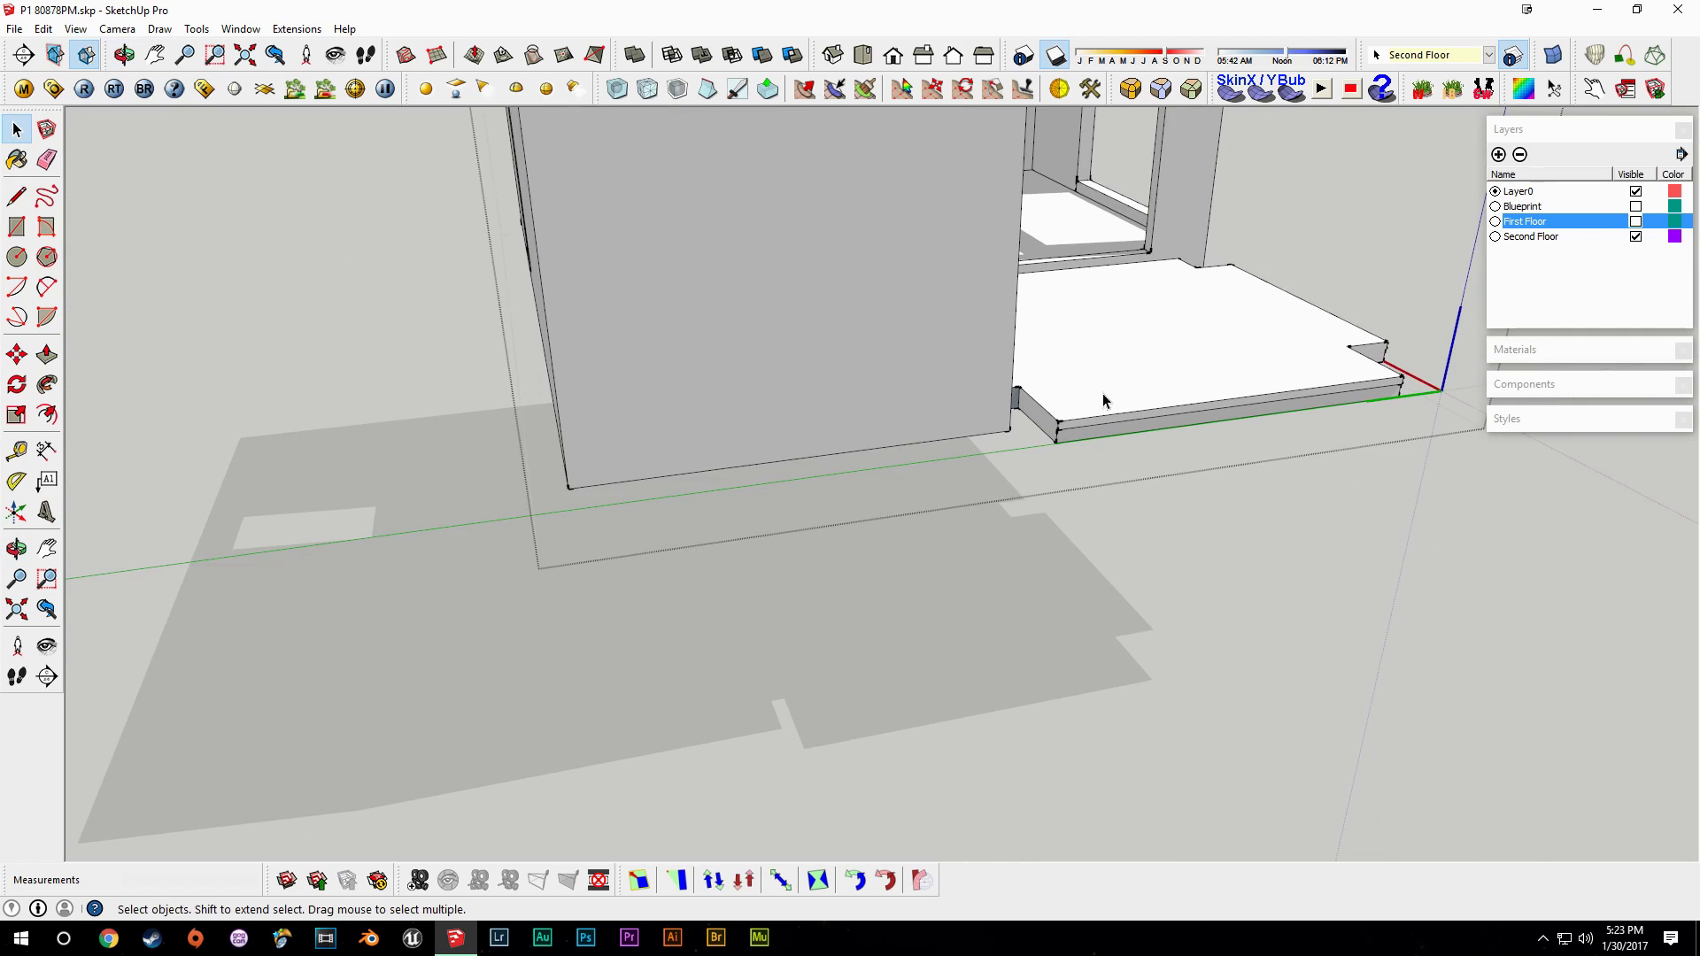
{"action": "scroll", "coordinate": [1044, 405], "scroll_direction": "up", "scroll_amount": 5}
{"action": "middle_click_drag", "start_coordinate": [1152, 470], "coordinate": [390, 567]}
{"action": "key", "text": "Delete"}
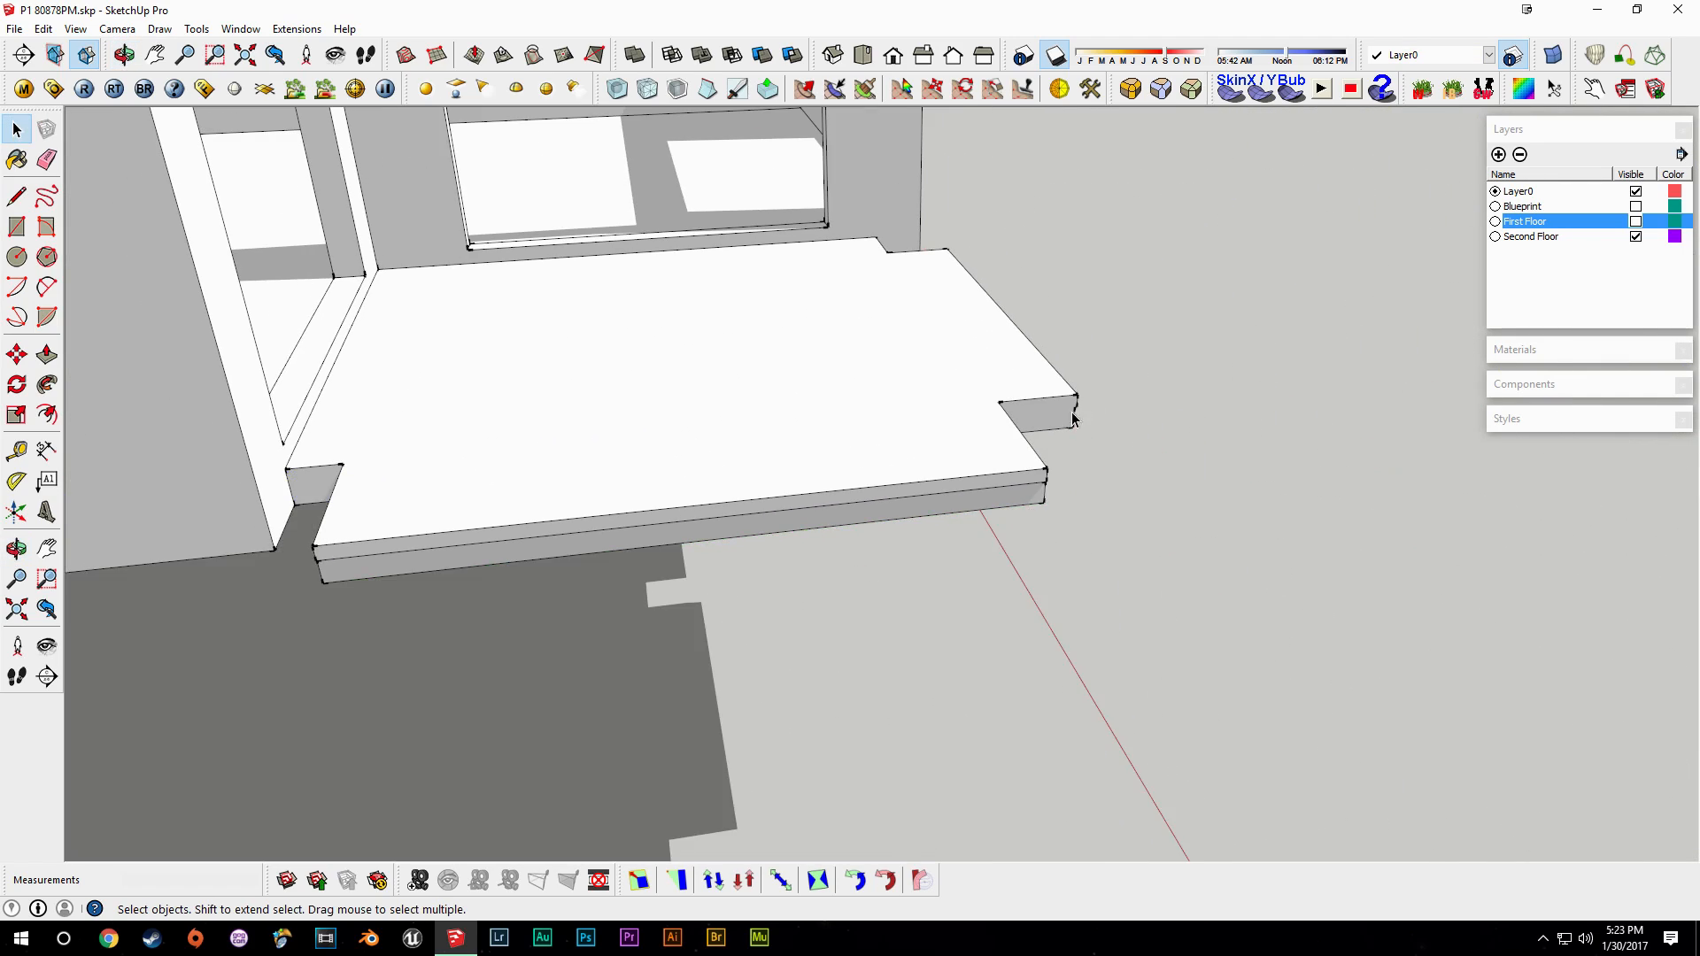
Show the First Floor layer again beneath the second floor.
{"action": "middle_click_drag", "start_coordinate": [1097, 469], "coordinate": [602, 470]}
{"action": "scroll", "coordinate": [599, 471], "scroll_direction": "down", "scroll_amount": 5}
{"action": "middle_click_drag", "start_coordinate": [828, 440], "coordinate": [865, 493]}
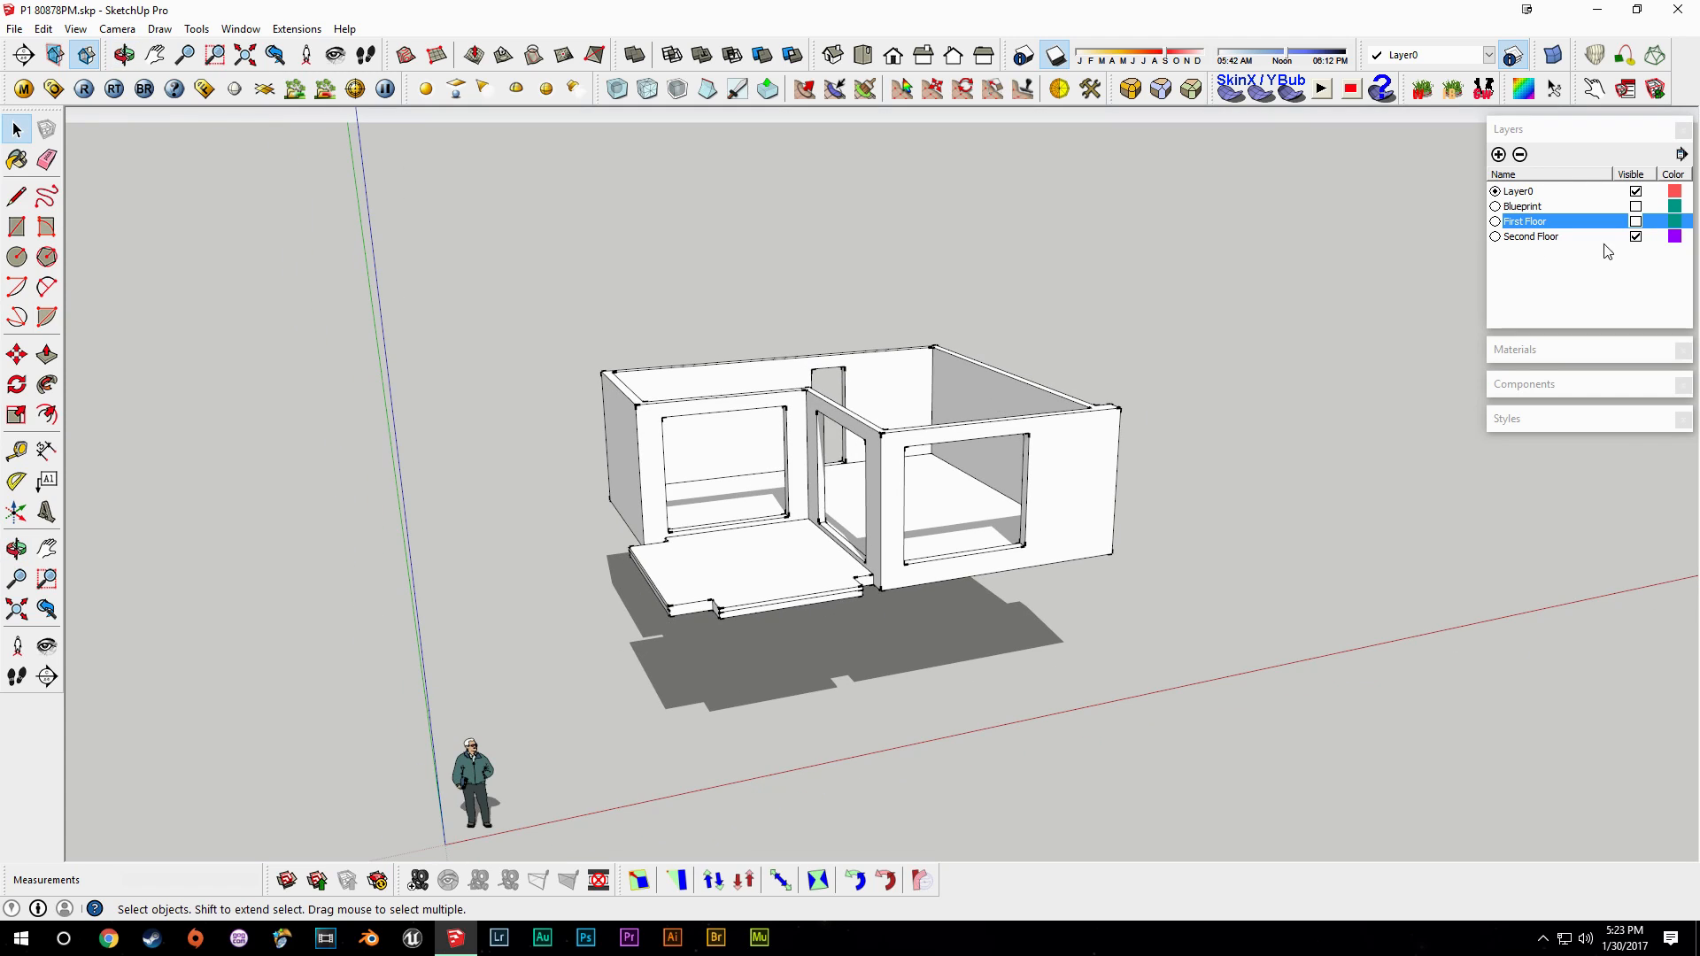
{"action": "left_click", "coordinate": [1635, 222]}
Take a tape measurement on the house front, and examine how both floors fit together from the front and above.
{"action": "middle_click_drag", "start_coordinate": [1142, 531], "coordinate": [973, 567]}
{"action": "scroll", "coordinate": [891, 554], "scroll_direction": "up", "scroll_amount": 5}
{"action": "key", "text": "t"}
{"action": "left_click", "coordinate": [823, 637]}
{"action": "left_click", "coordinate": [830, 589]}
{"action": "scroll", "coordinate": [819, 532], "scroll_direction": "down", "scroll_amount": 4}
{"action": "mouse_move", "coordinate": [817, 506]}
{"action": "middle_mouse_down"}
{"action": "mouse_move", "coordinate": [919, 543]}
{"action": "mouse_move", "coordinate": [1175, 479]}
{"action": "mouse_move", "coordinate": [842, 496]}
{"action": "middle_mouse_up"}
{"action": "middle_click_drag", "start_coordinate": [979, 608], "coordinate": [1032, 561]}
{"action": "middle_click_drag", "start_coordinate": [980, 641], "coordinate": [1006, 614]}
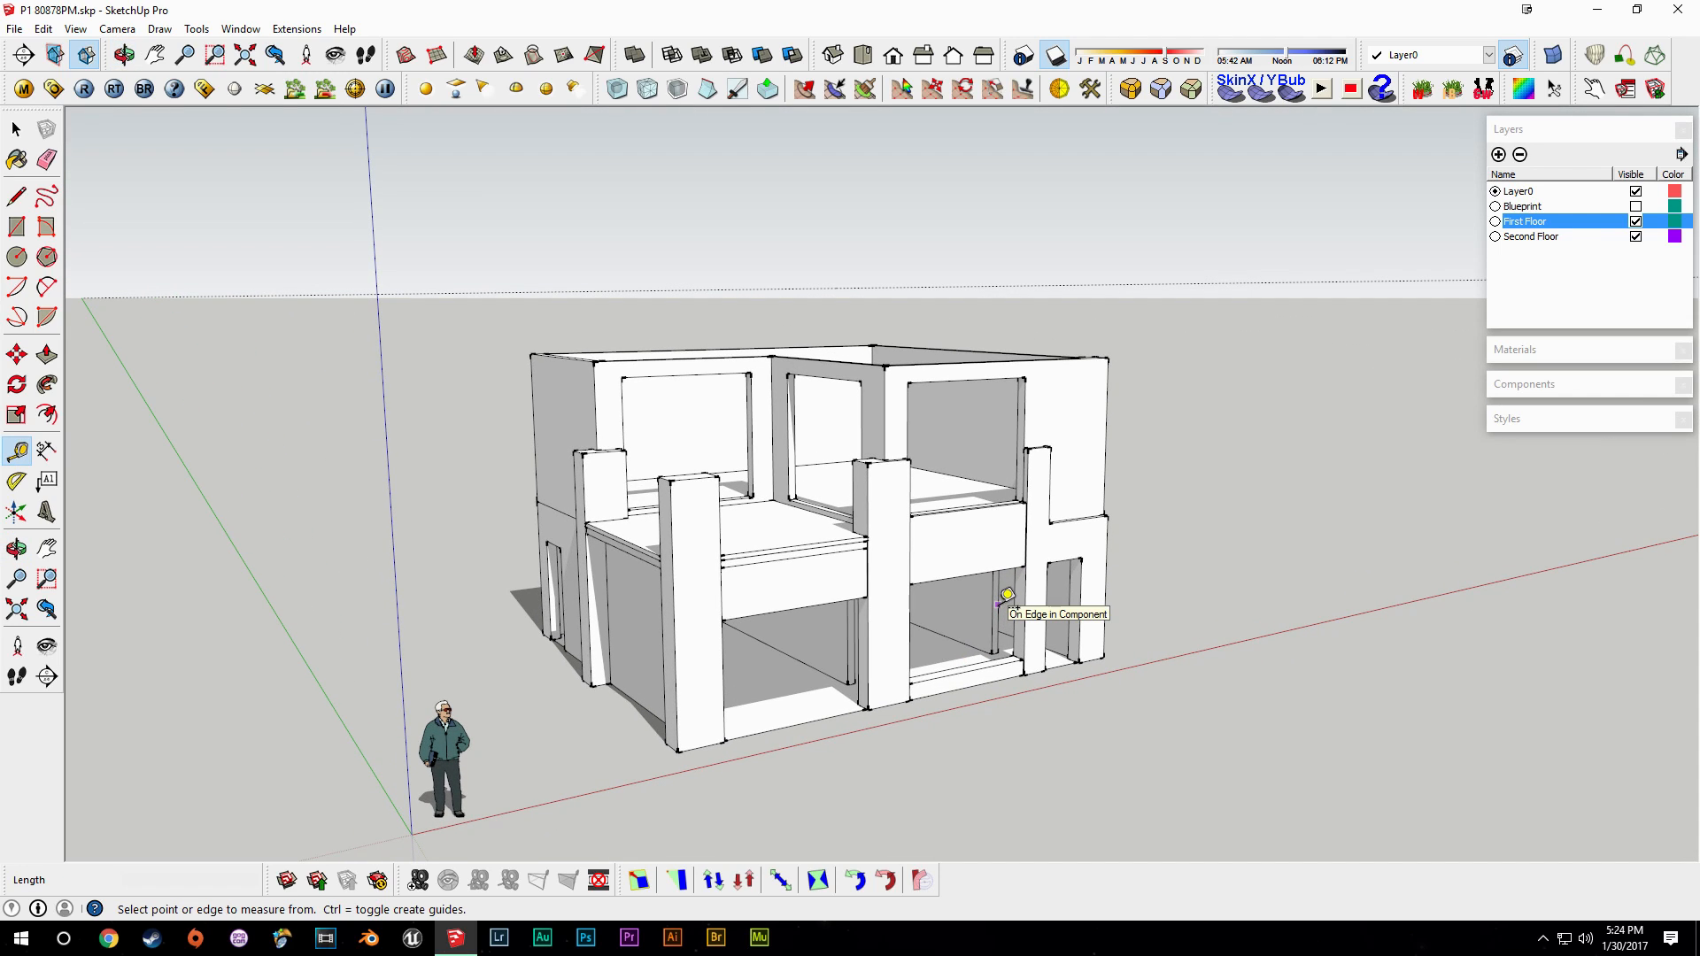
{"action": "middle_click_drag", "start_coordinate": [1007, 594], "coordinate": [828, 402]}
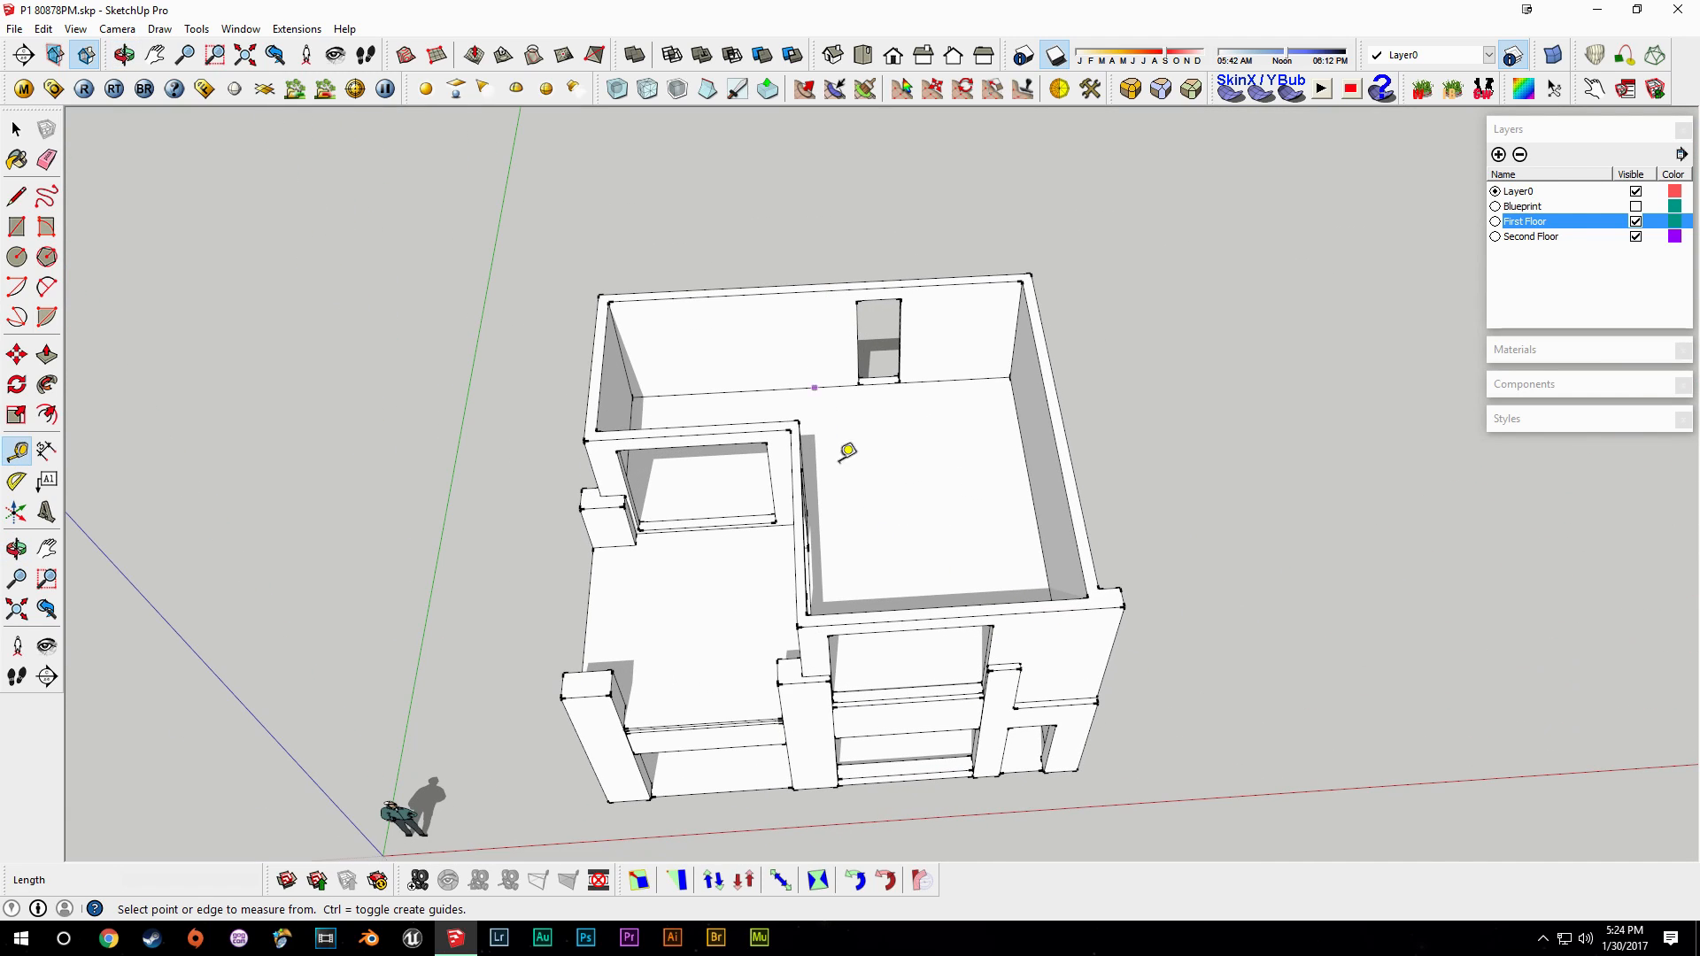
{"action": "middle_click_drag", "start_coordinate": [970, 562], "coordinate": [882, 542]}
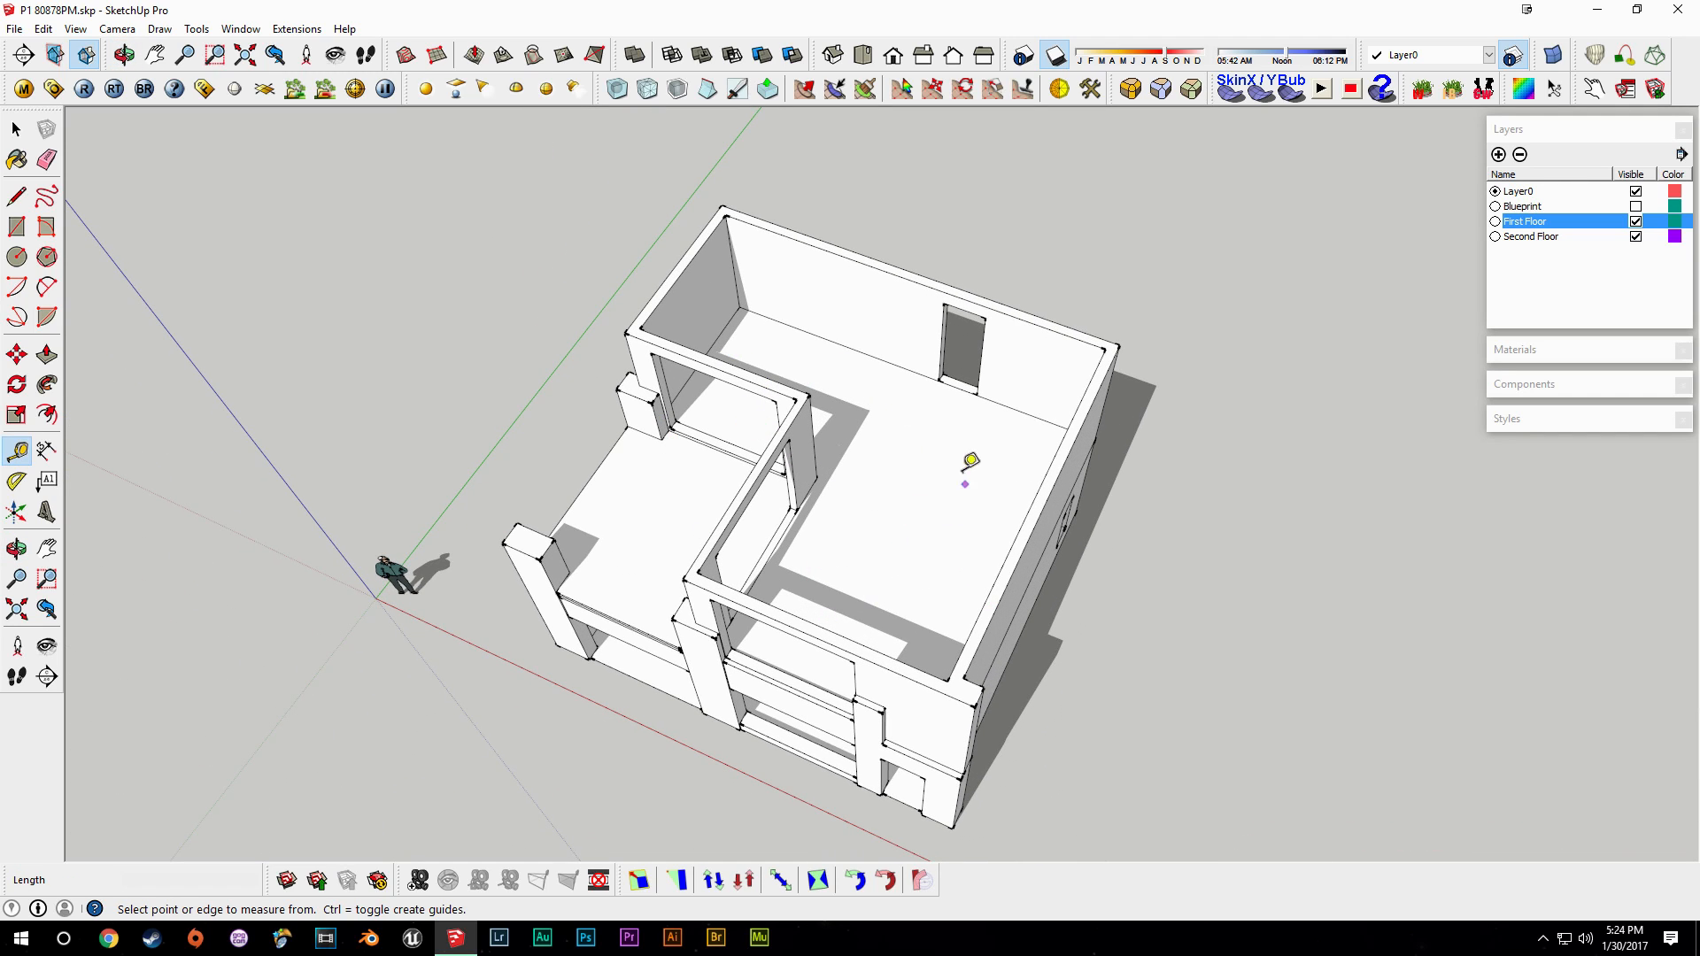
Turn off Endpoints in the edge settings of the Architectural Design Style.
{"action": "middle_click_drag", "start_coordinate": [908, 493], "coordinate": [1174, 401]}
{"action": "middle_click_drag", "start_coordinate": [1136, 676], "coordinate": [1140, 641], "text": "shift"}
{"action": "scroll", "coordinate": [1141, 640], "scroll_direction": "down", "scroll_amount": 1}
{"action": "left_click", "coordinate": [1573, 423]}
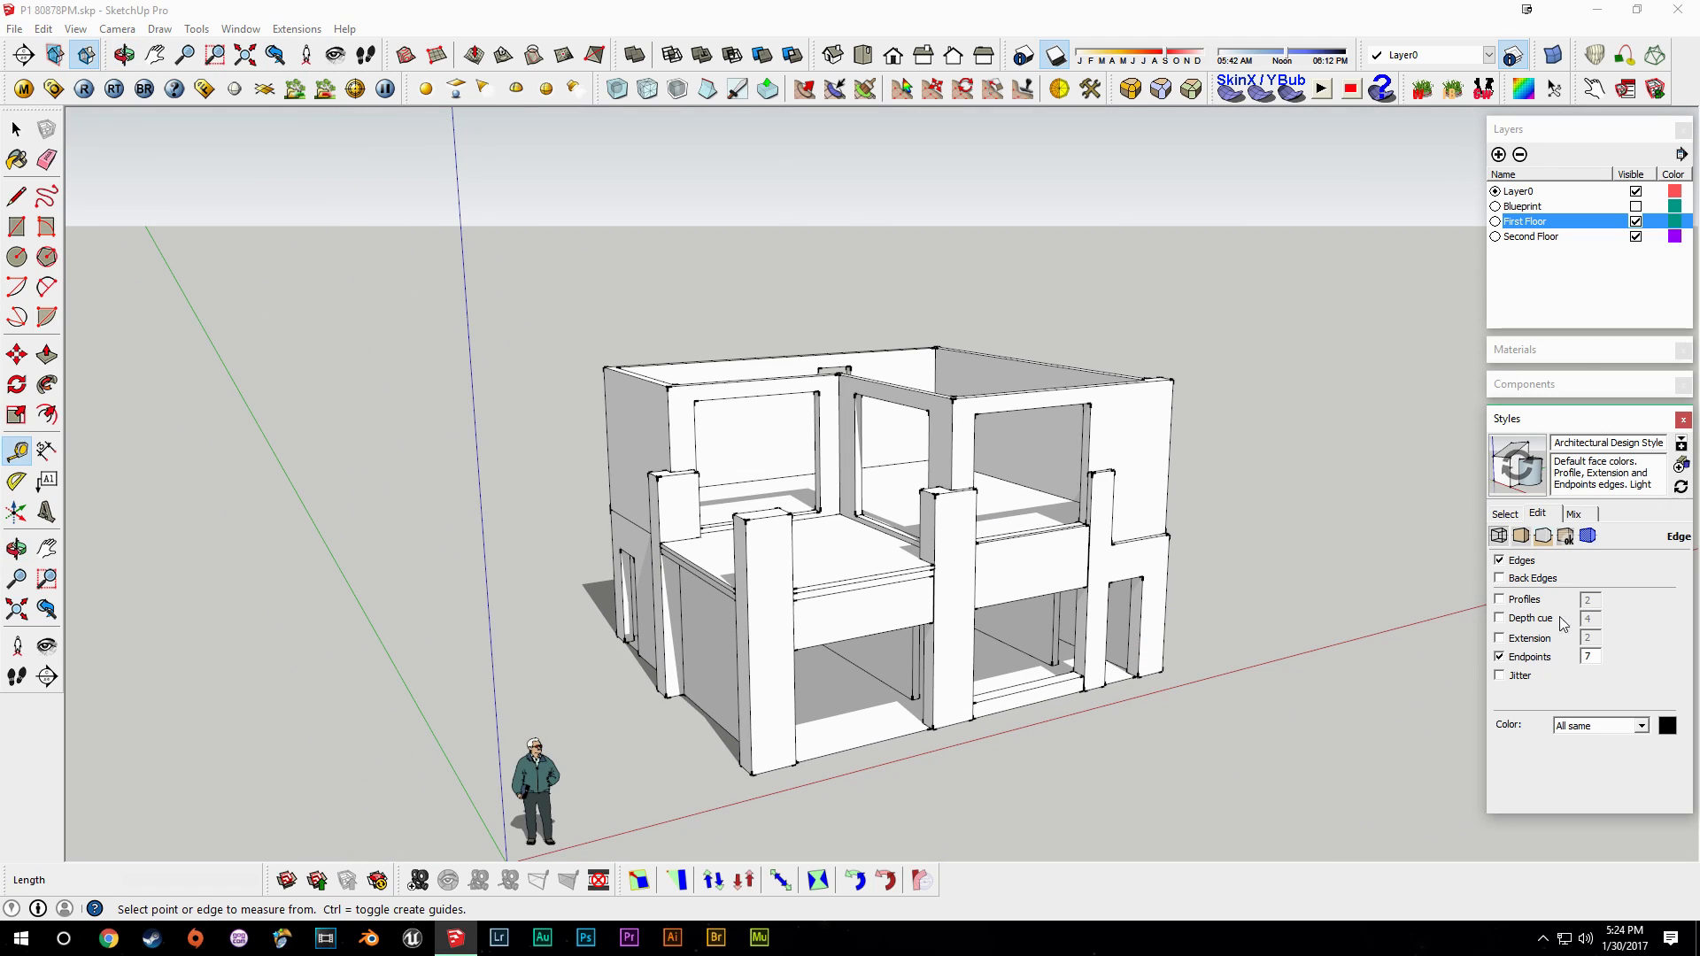
{"action": "left_click", "coordinate": [1498, 658]}
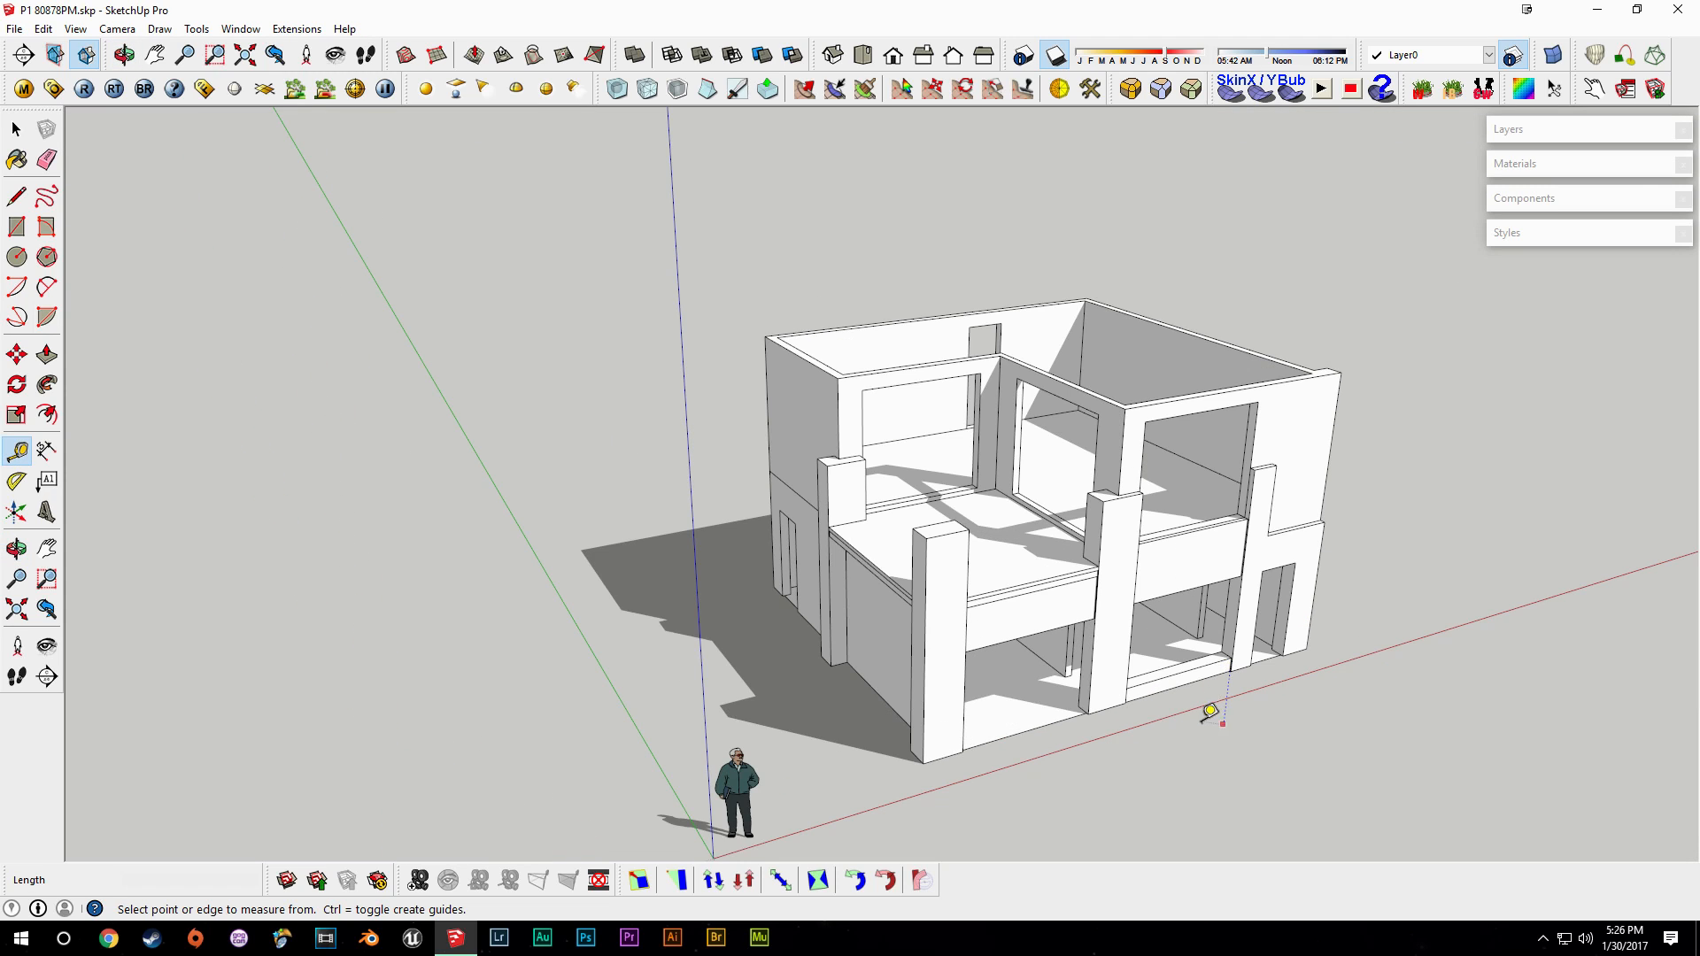
{"action": "middle_click_drag", "start_coordinate": [1207, 705], "coordinate": [1130, 607]}
{"action": "key", "text": "t"}
{"action": "scroll", "coordinate": [1062, 619], "scroll_direction": "up", "scroll_amount": 5}
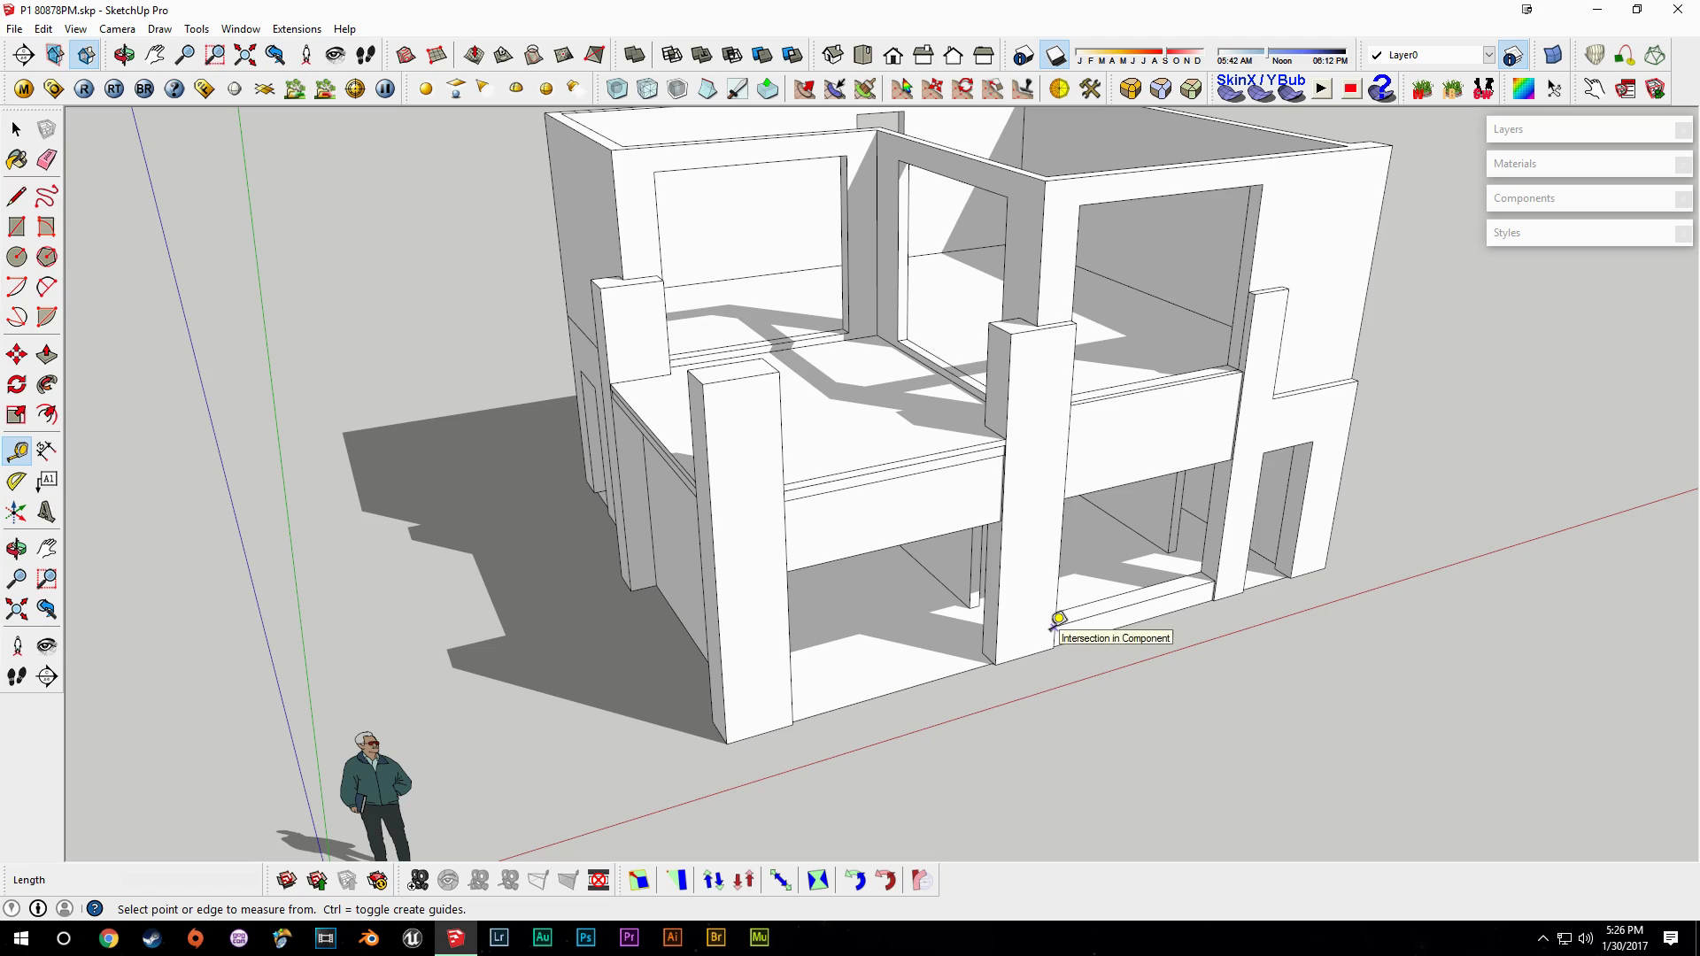
{"action": "middle_click_drag", "start_coordinate": [1062, 532], "coordinate": [1080, 624]}
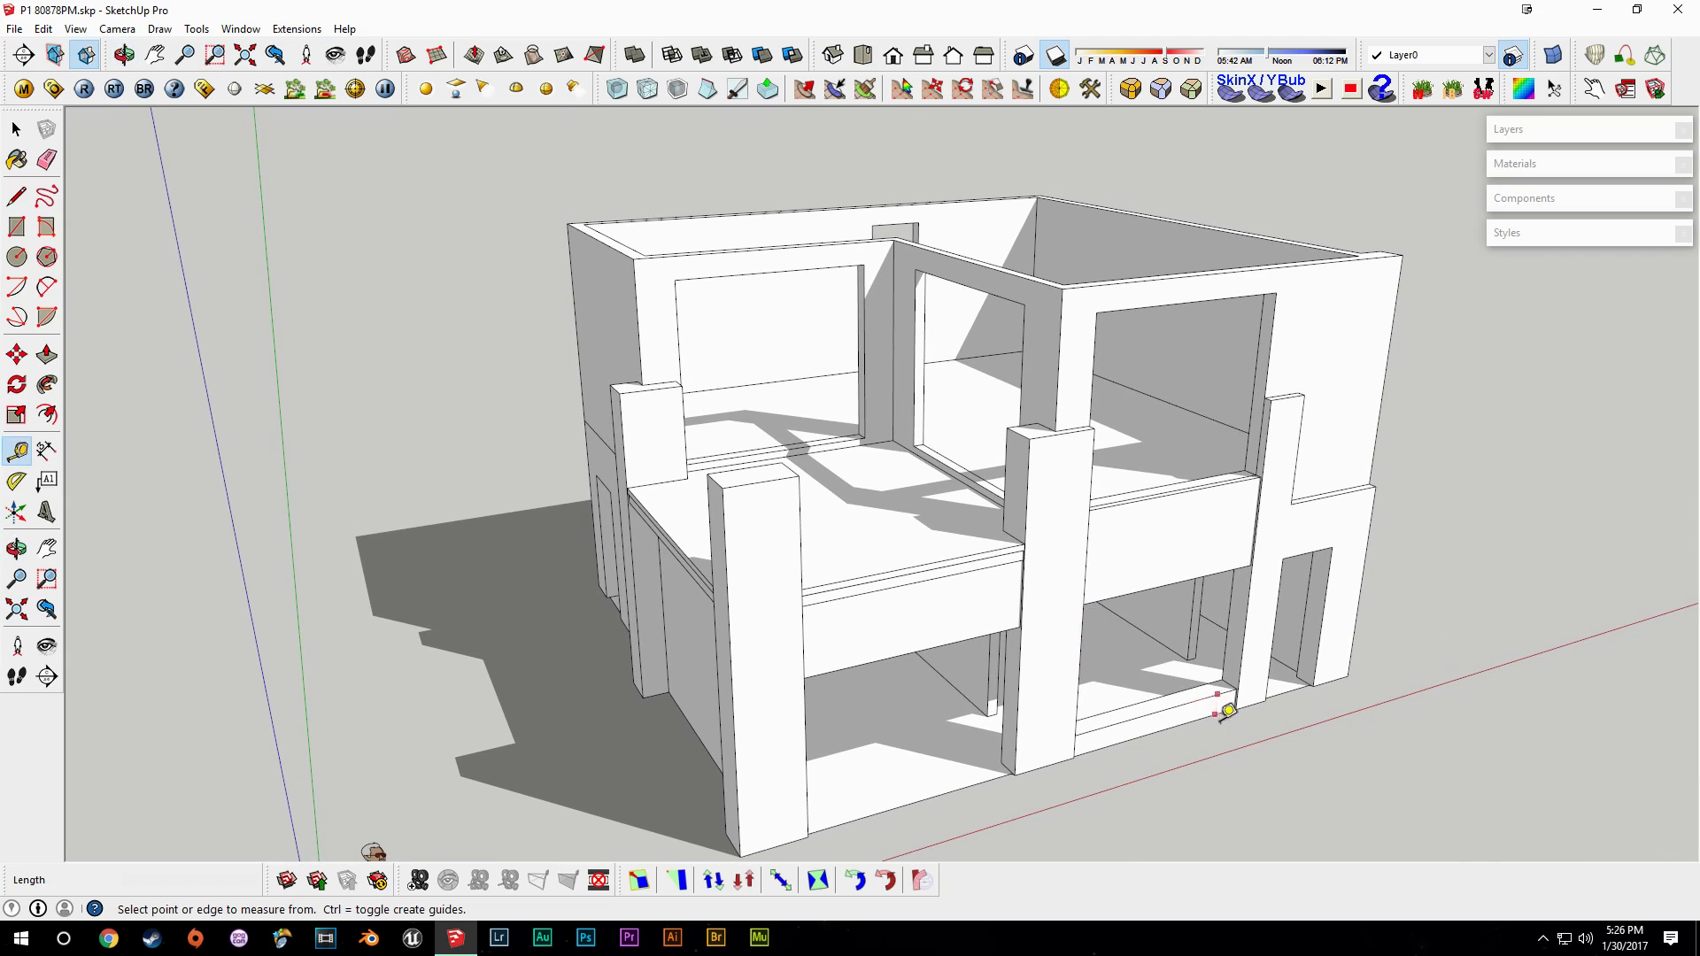
{"action": "middle_click_drag", "start_coordinate": [1226, 709], "coordinate": [1231, 681]}
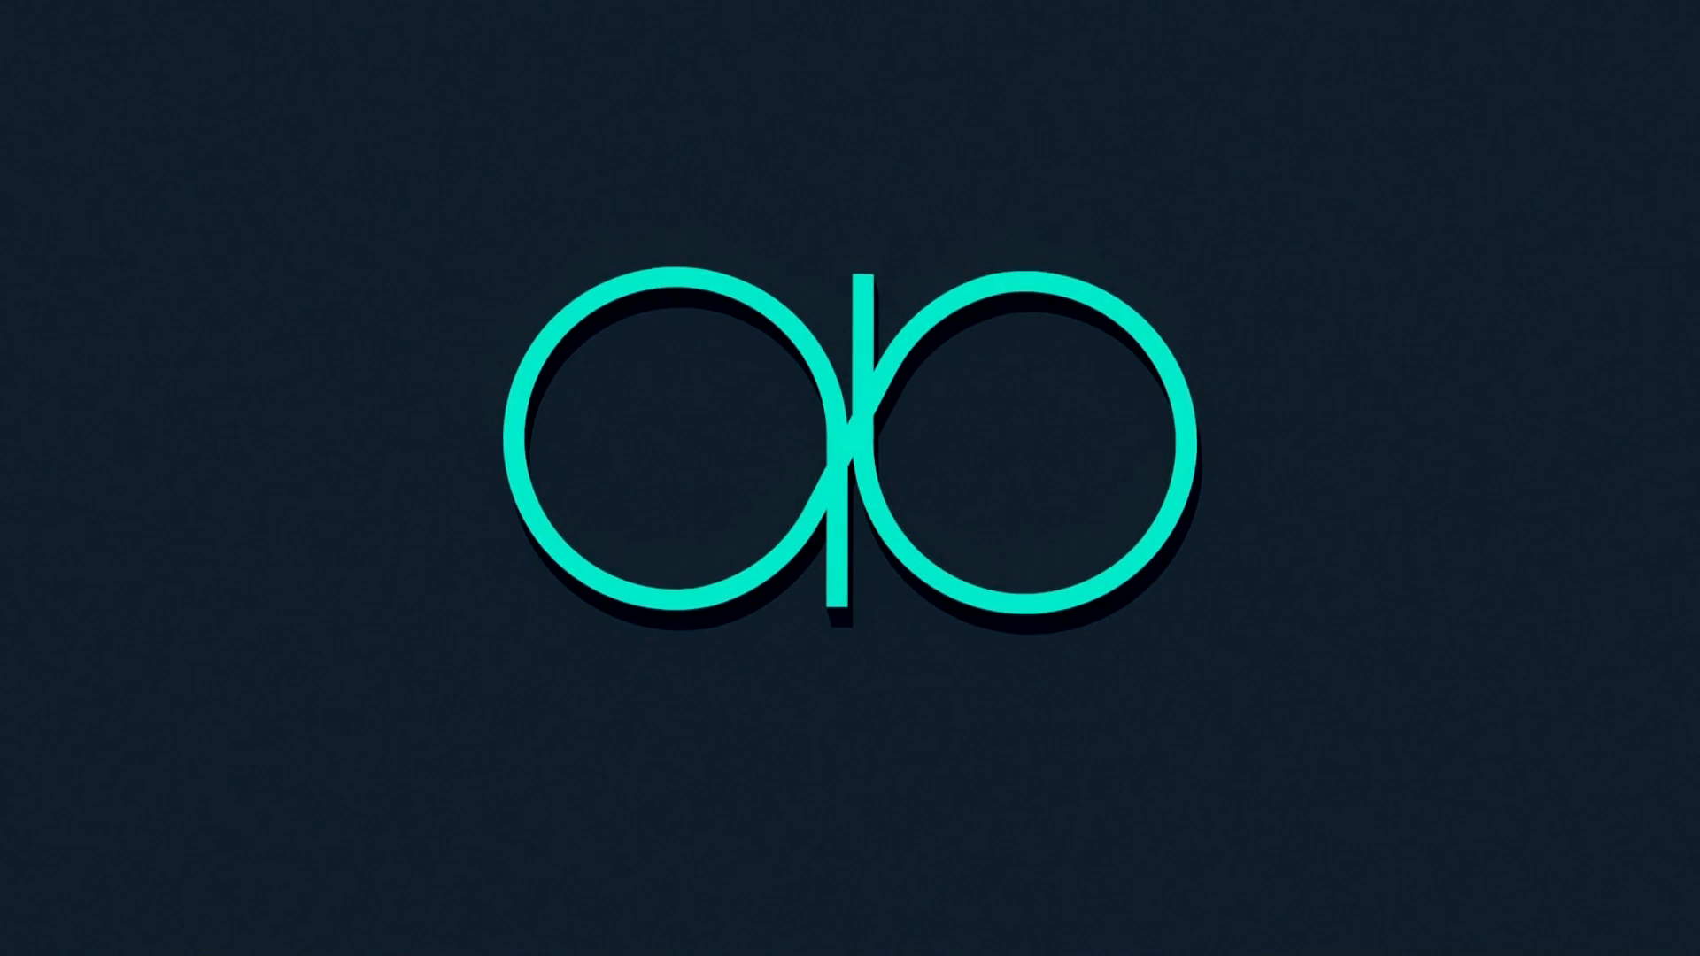